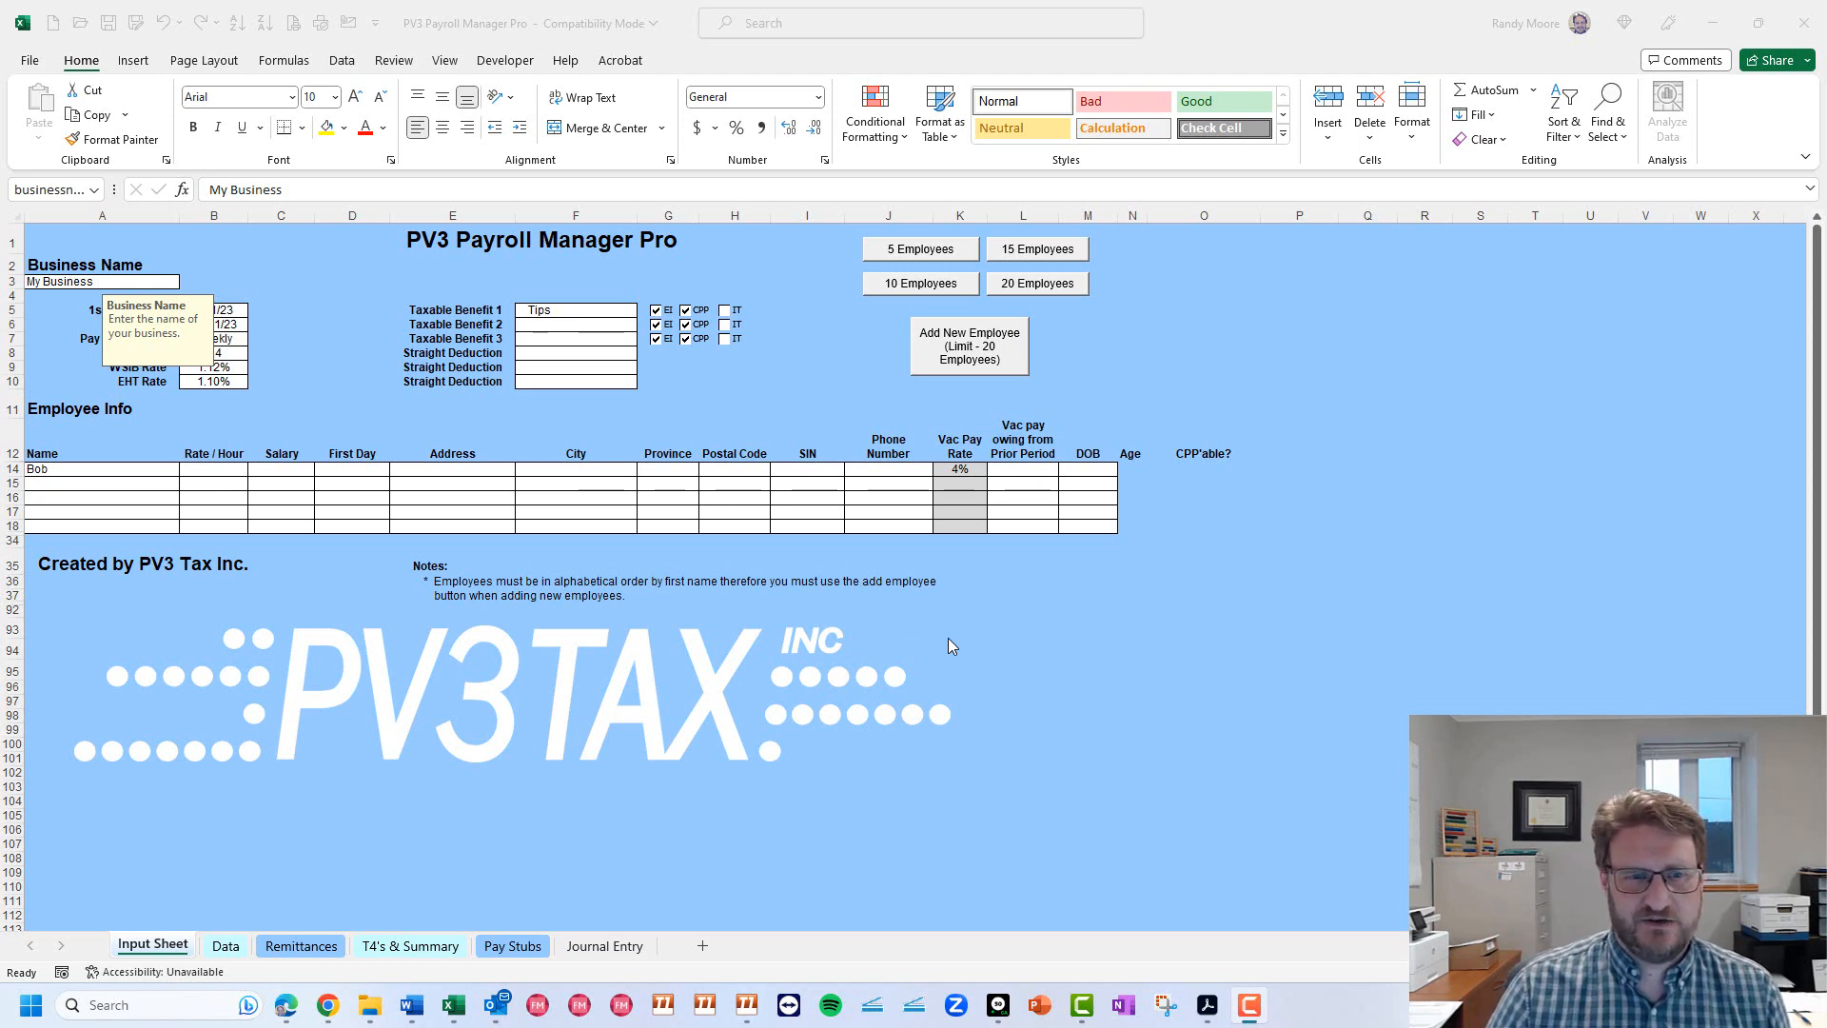
# Try the 20-employee and 10-employee sizes of the employee table, and return it to 5 employees.
pyautogui.click(423, 475)
pyautogui.click(170, 473)
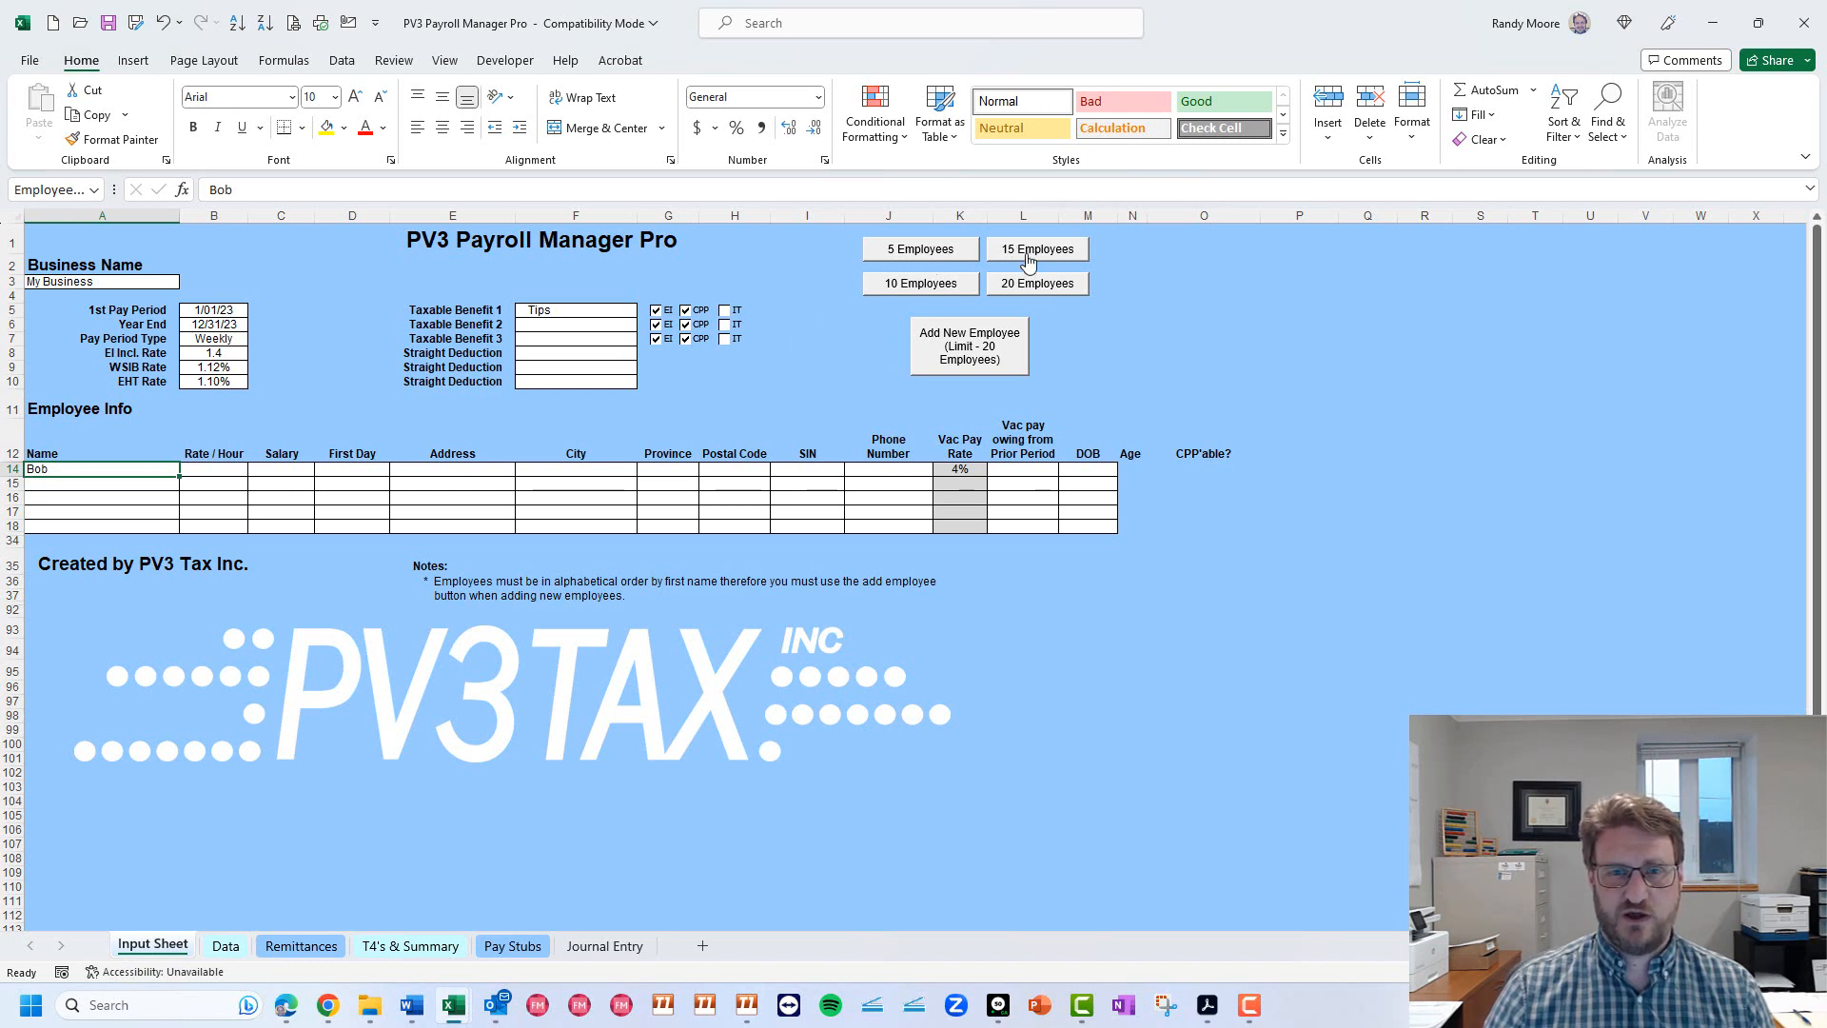
pyautogui.click(921, 284)
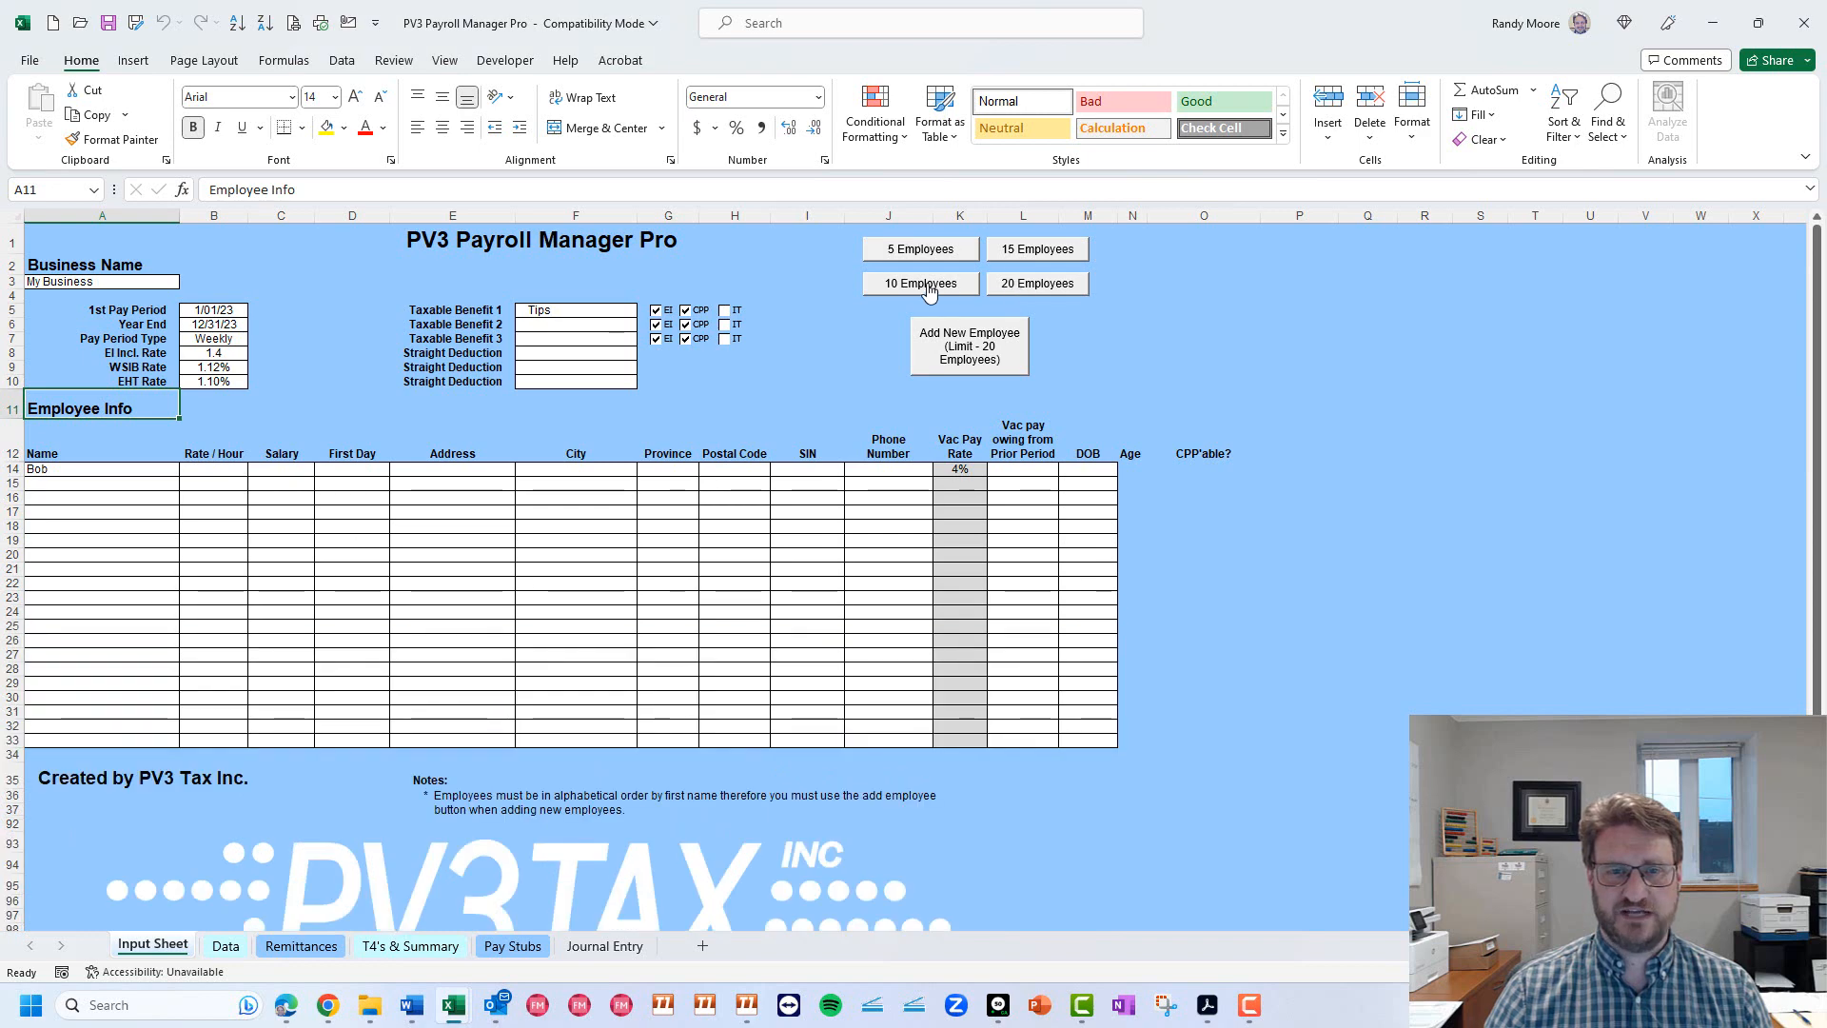
pyautogui.click(928, 255)
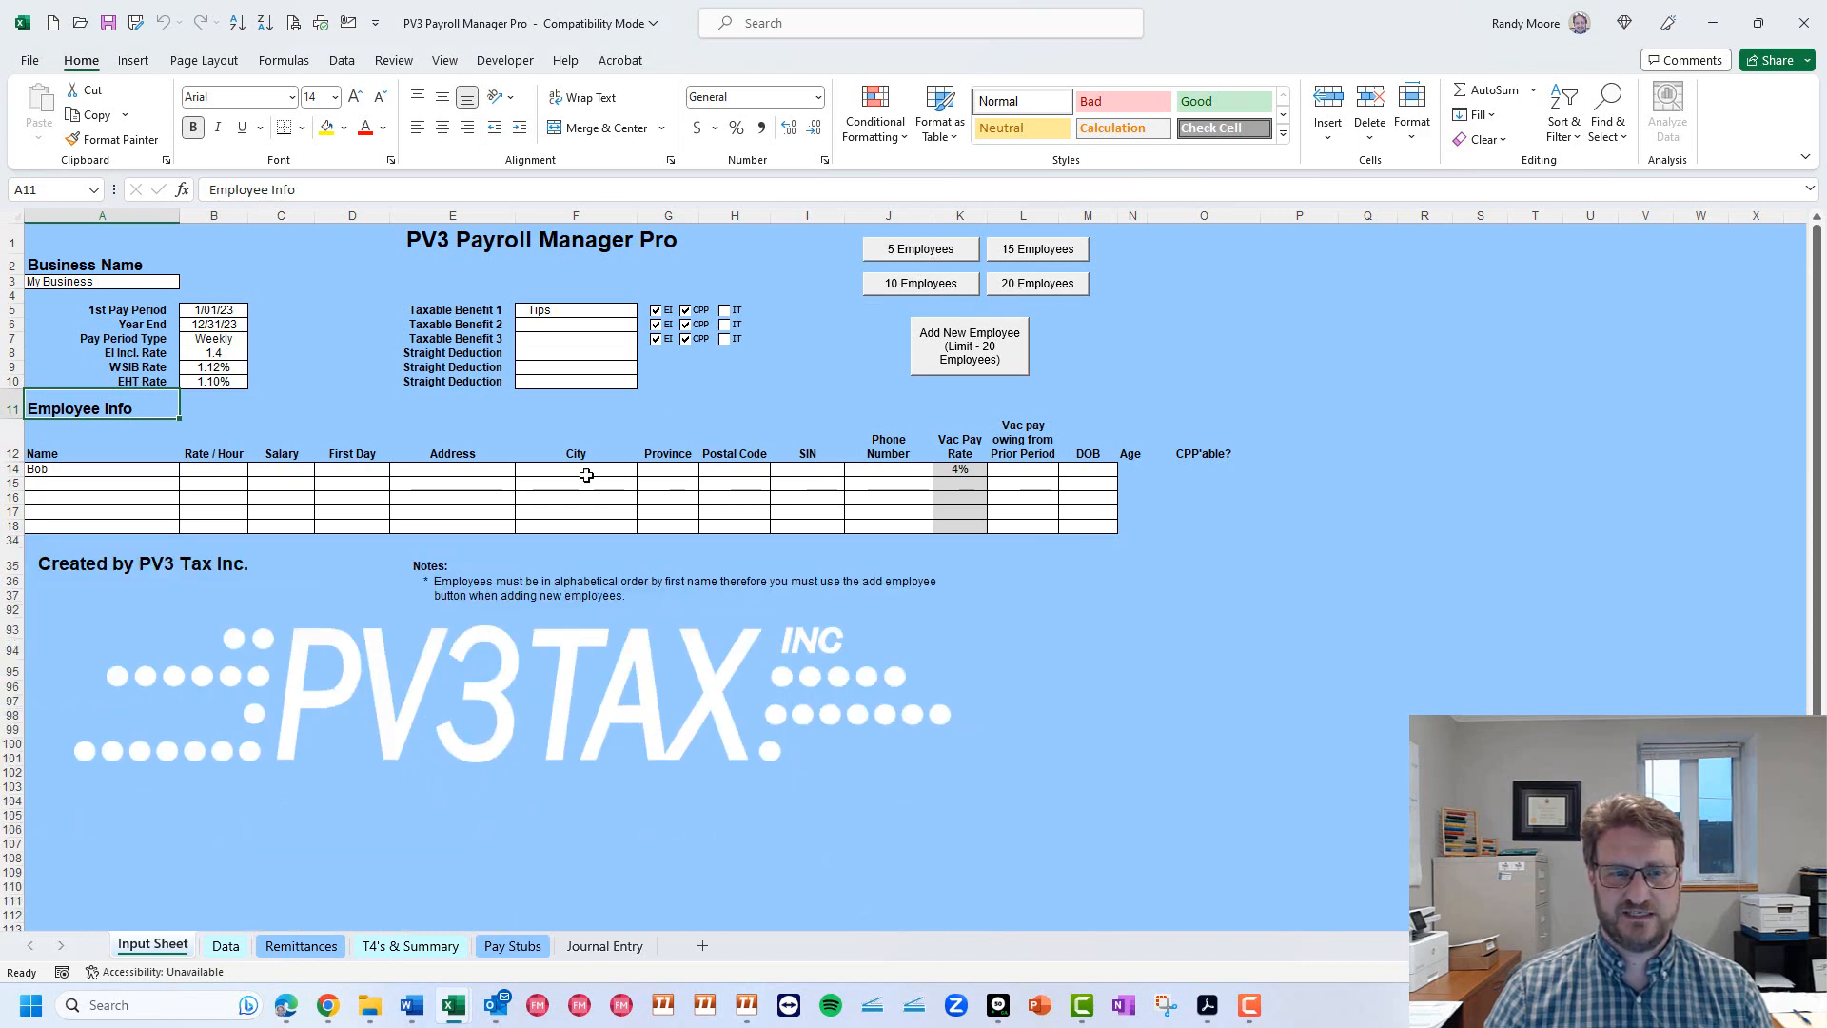
pyautogui.click(1035, 285)
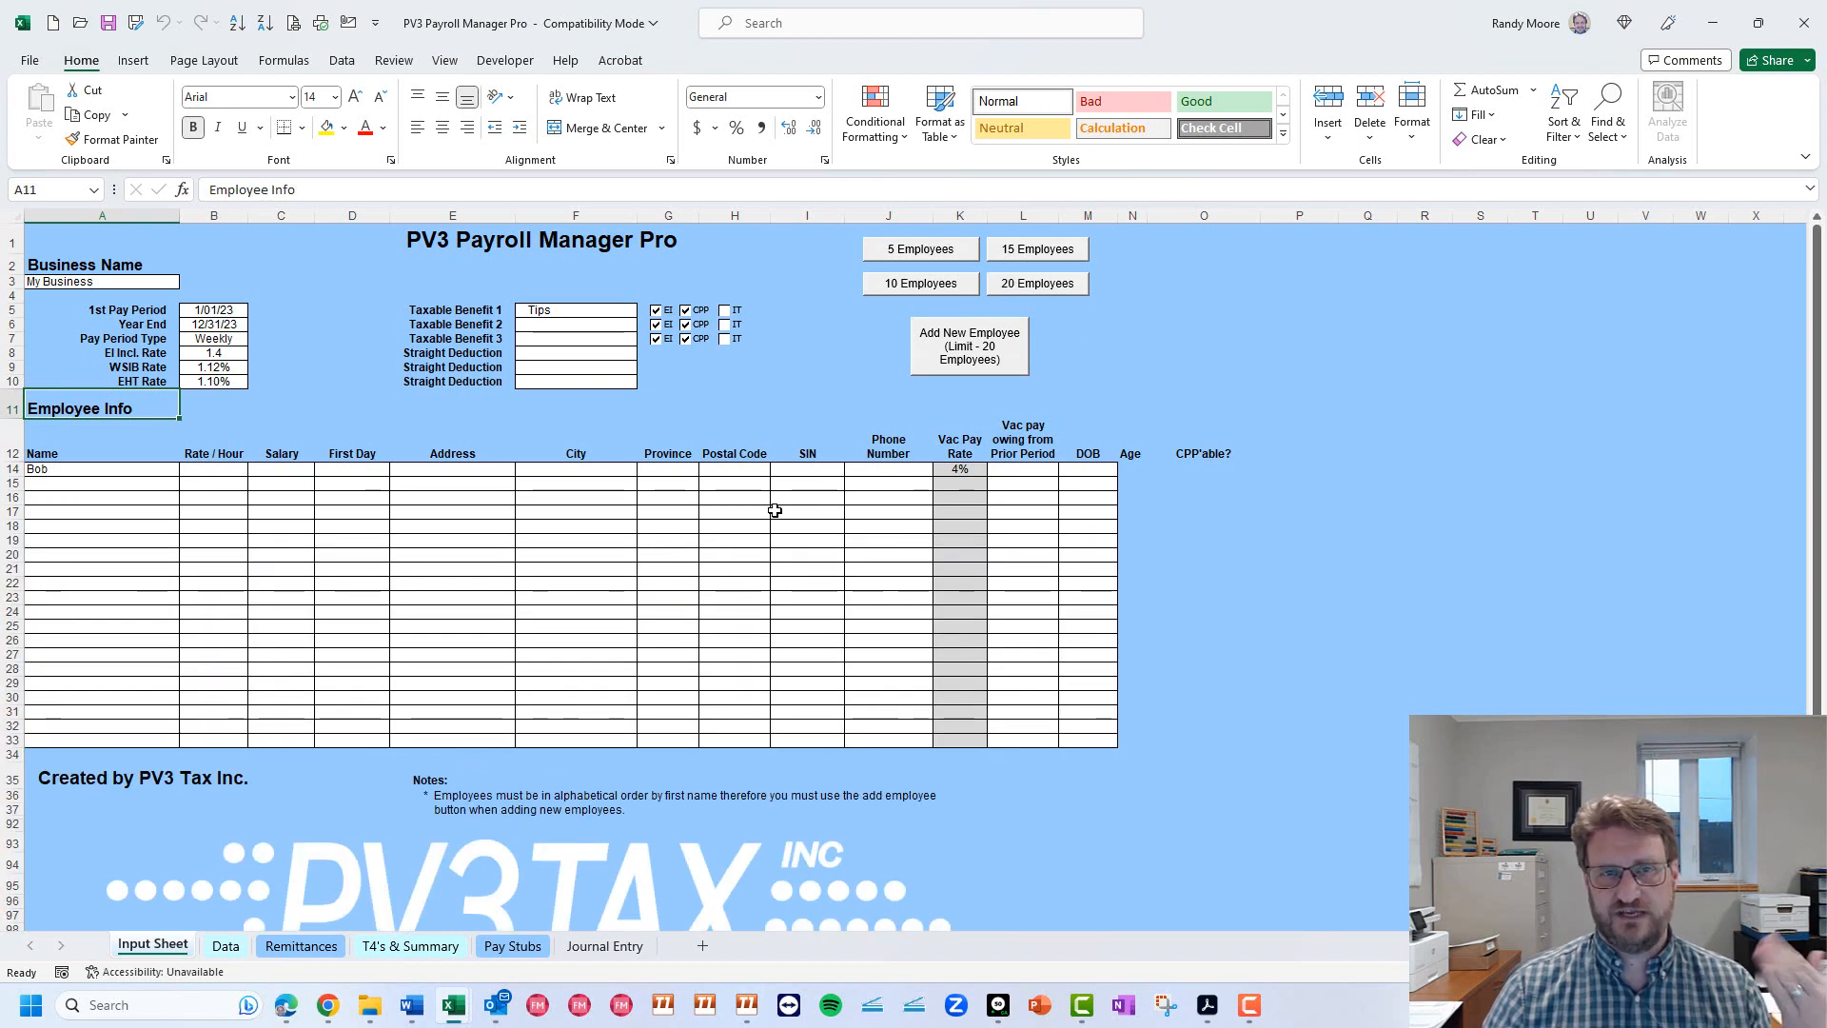
pyautogui.click(925, 283)
pyautogui.click(920, 251)
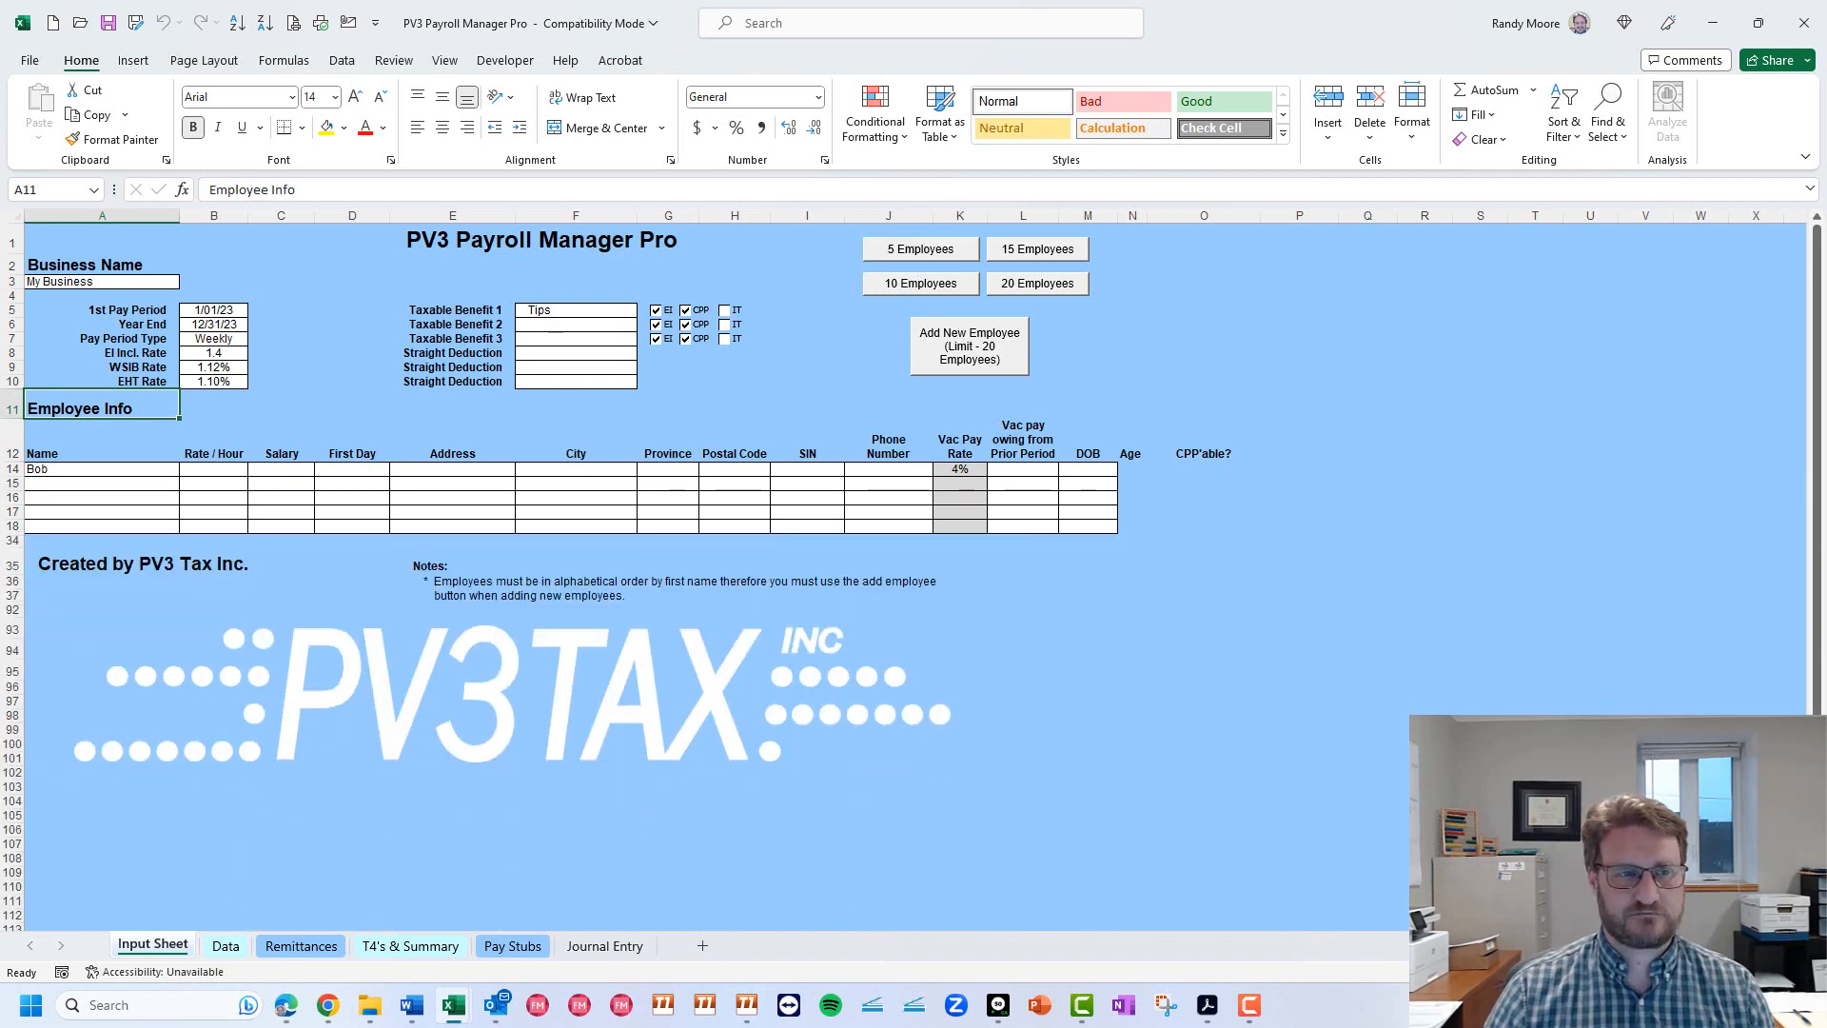
# Examine the input cells for the business name, the pay settings and the Employee Info table.
pyautogui.click(143, 276)
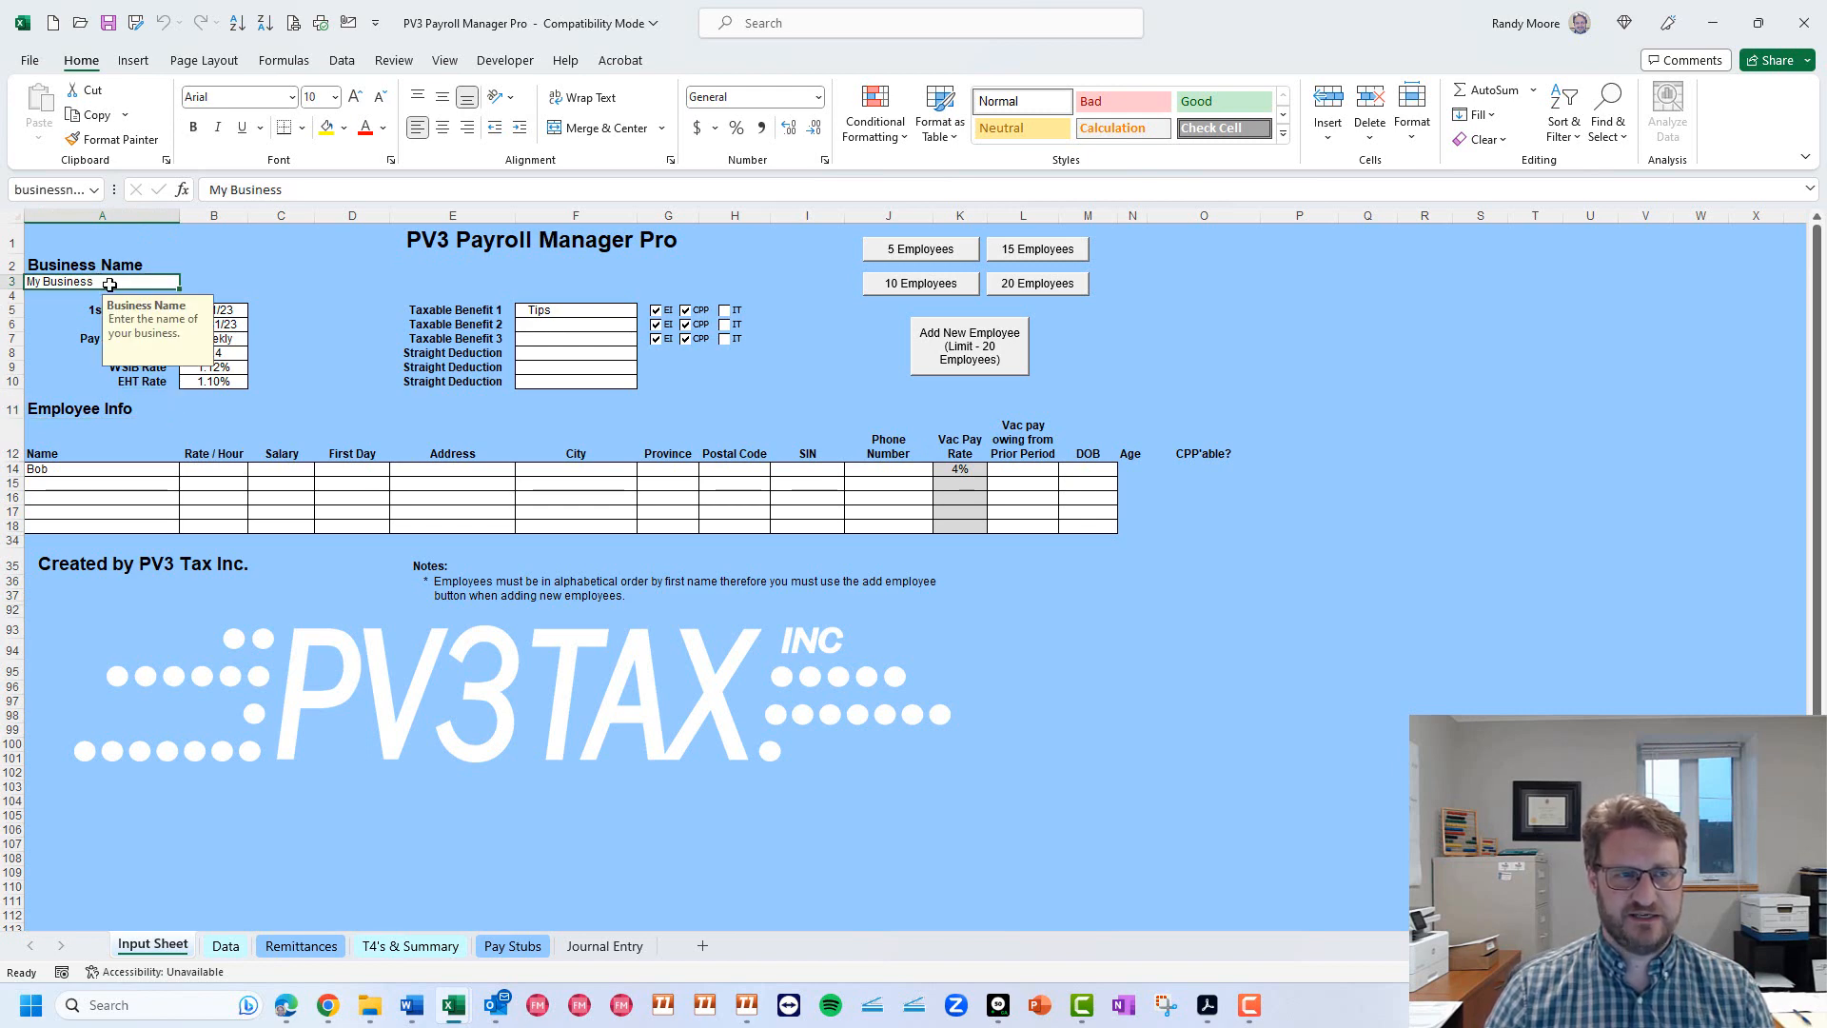
pyautogui.moveTo(140, 471); pyautogui.dragTo(905, 534)
pyautogui.click(1023, 511)
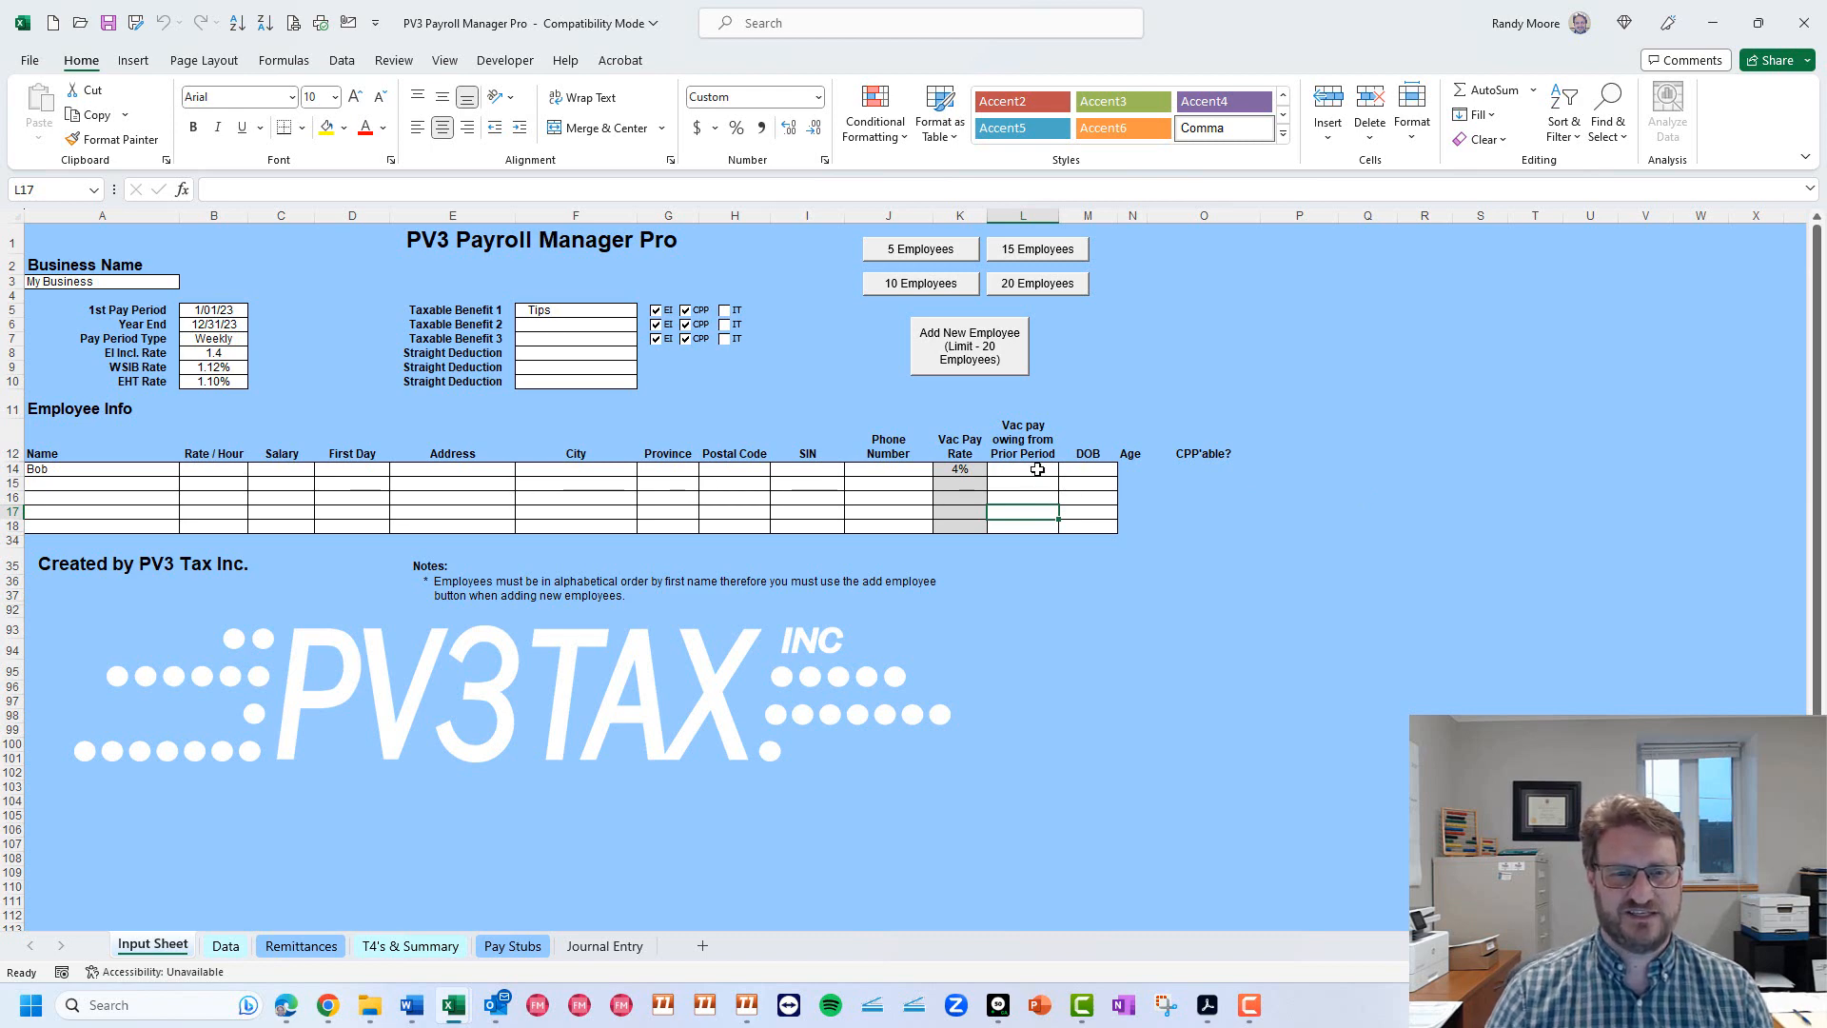
pyautogui.click(461, 484)
pyautogui.moveTo(115, 462); pyautogui.dragTo(908, 527)
pyautogui.click(734, 474)
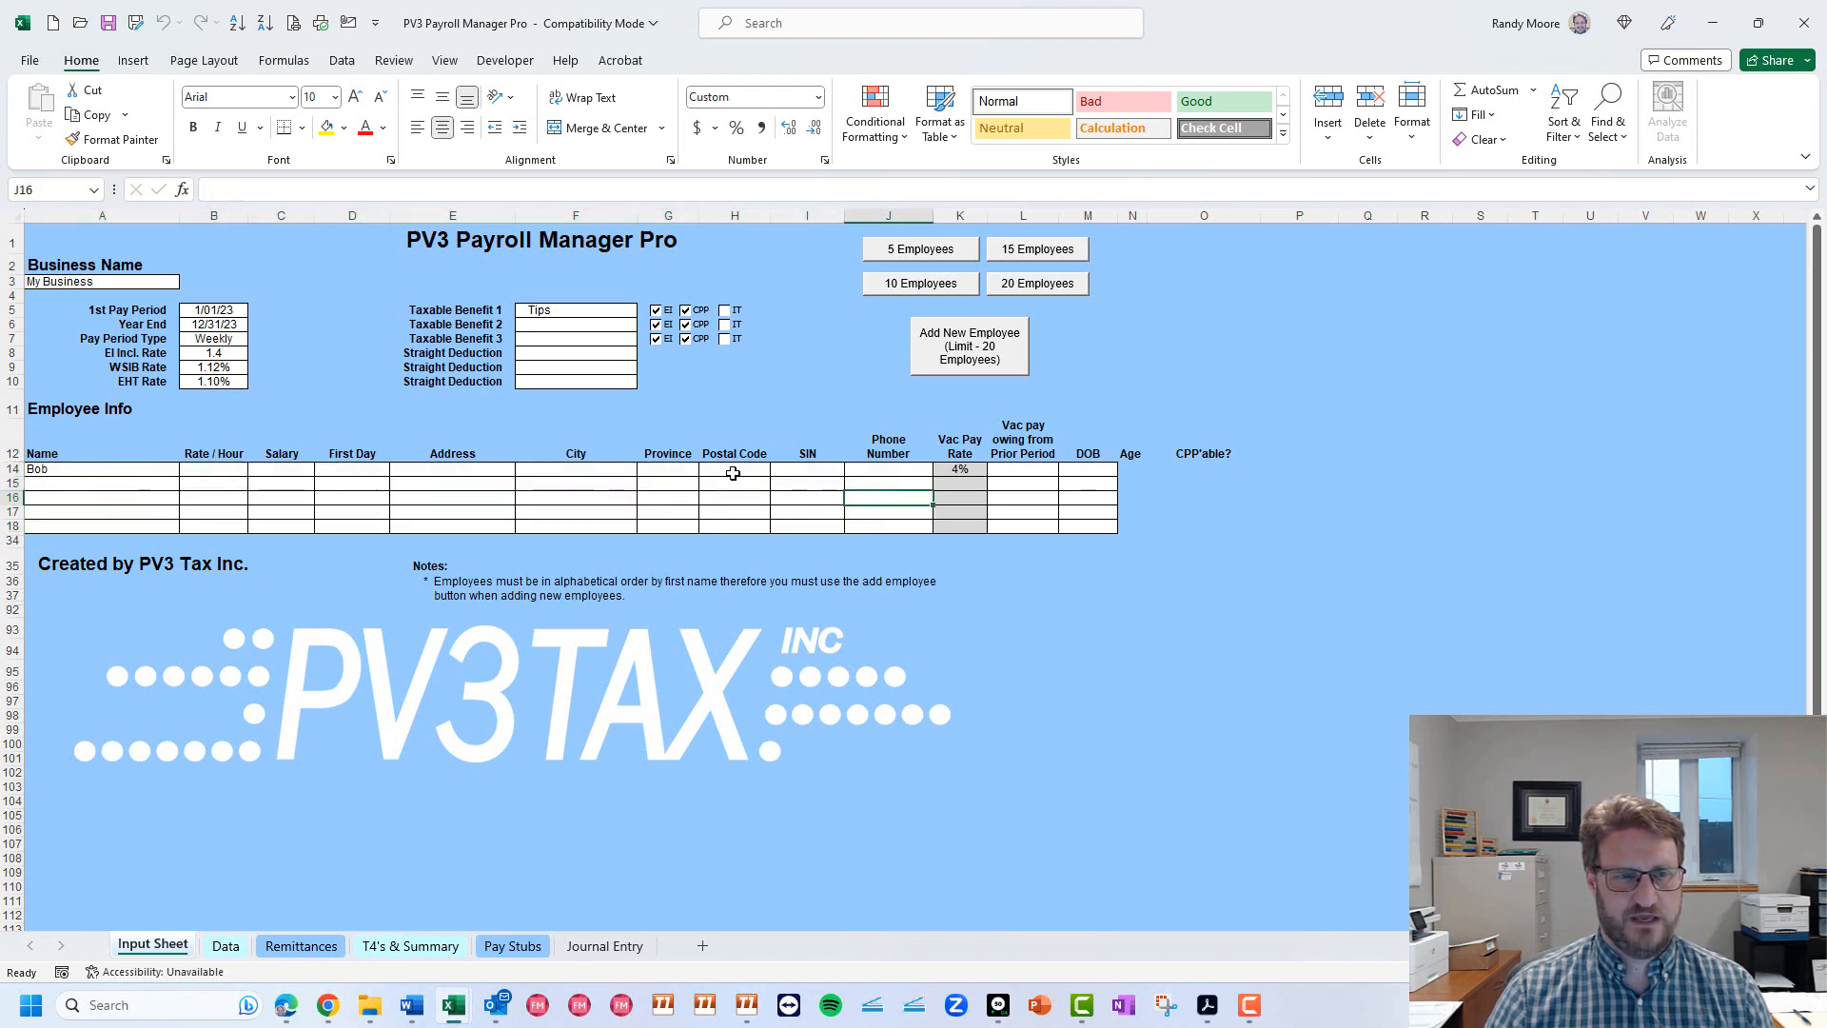
pyautogui.click(224, 316)
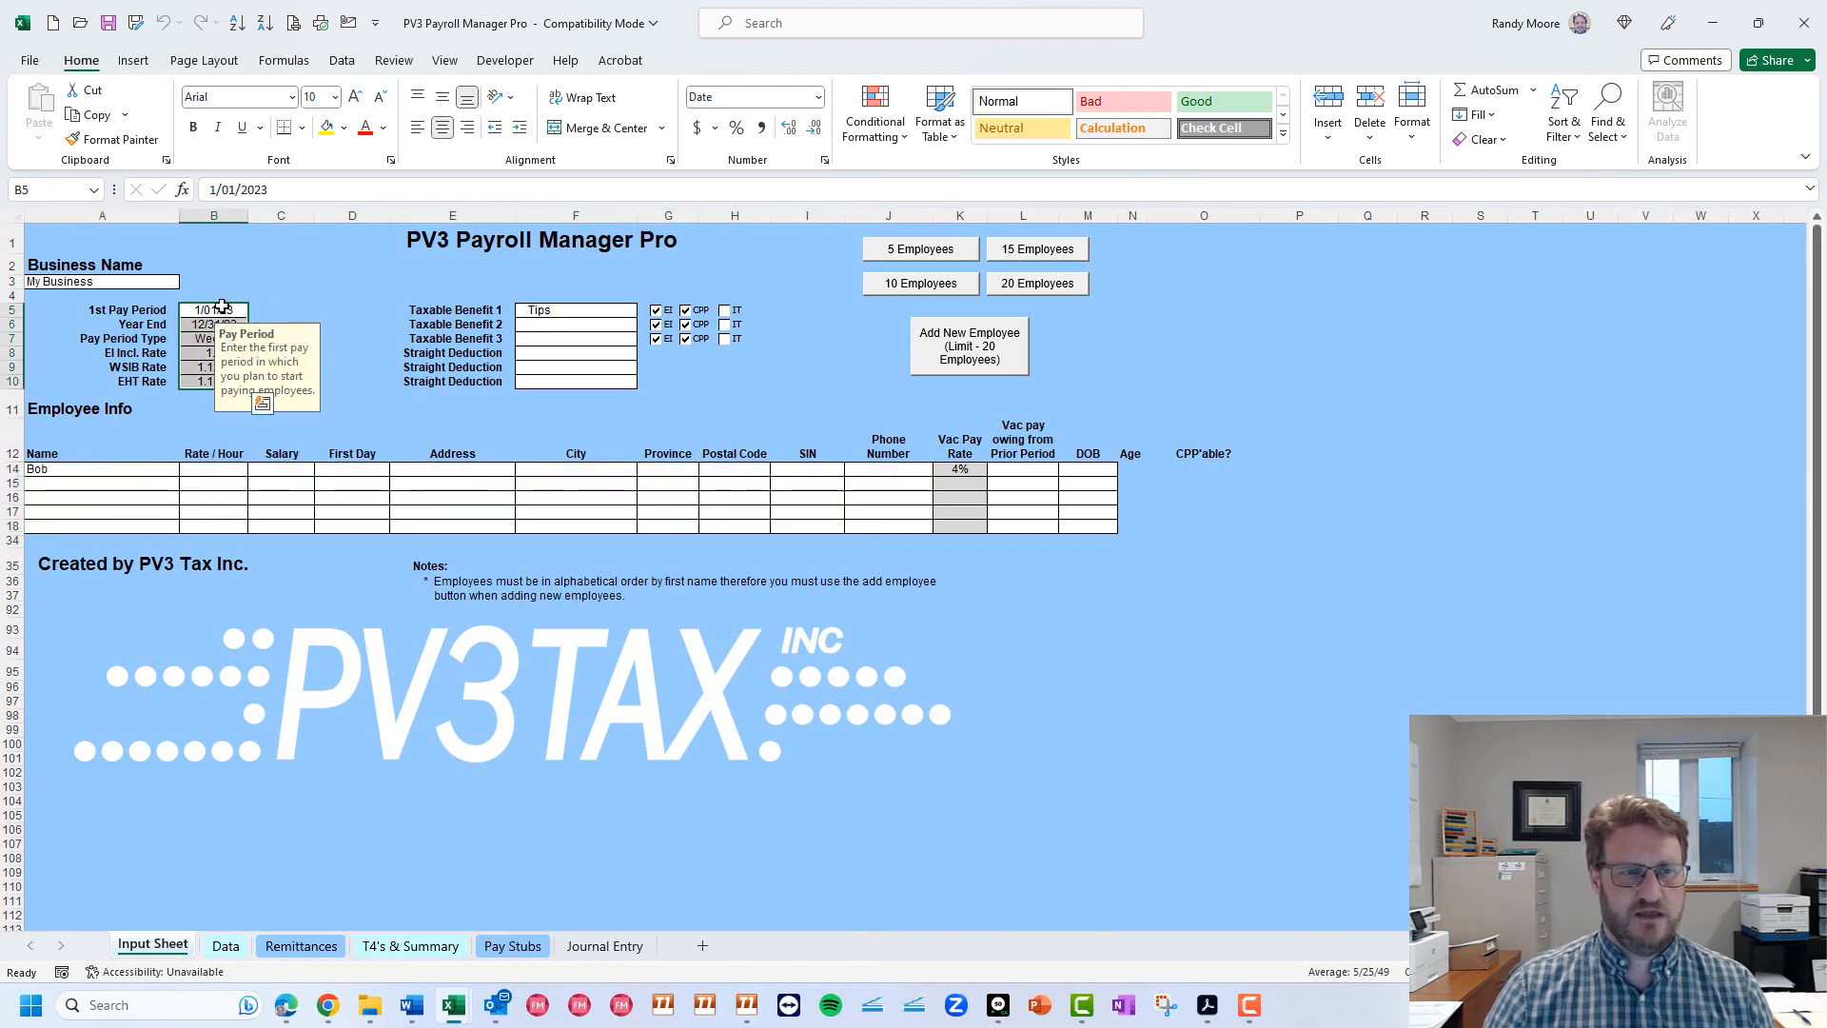
pyautogui.click(97, 281)
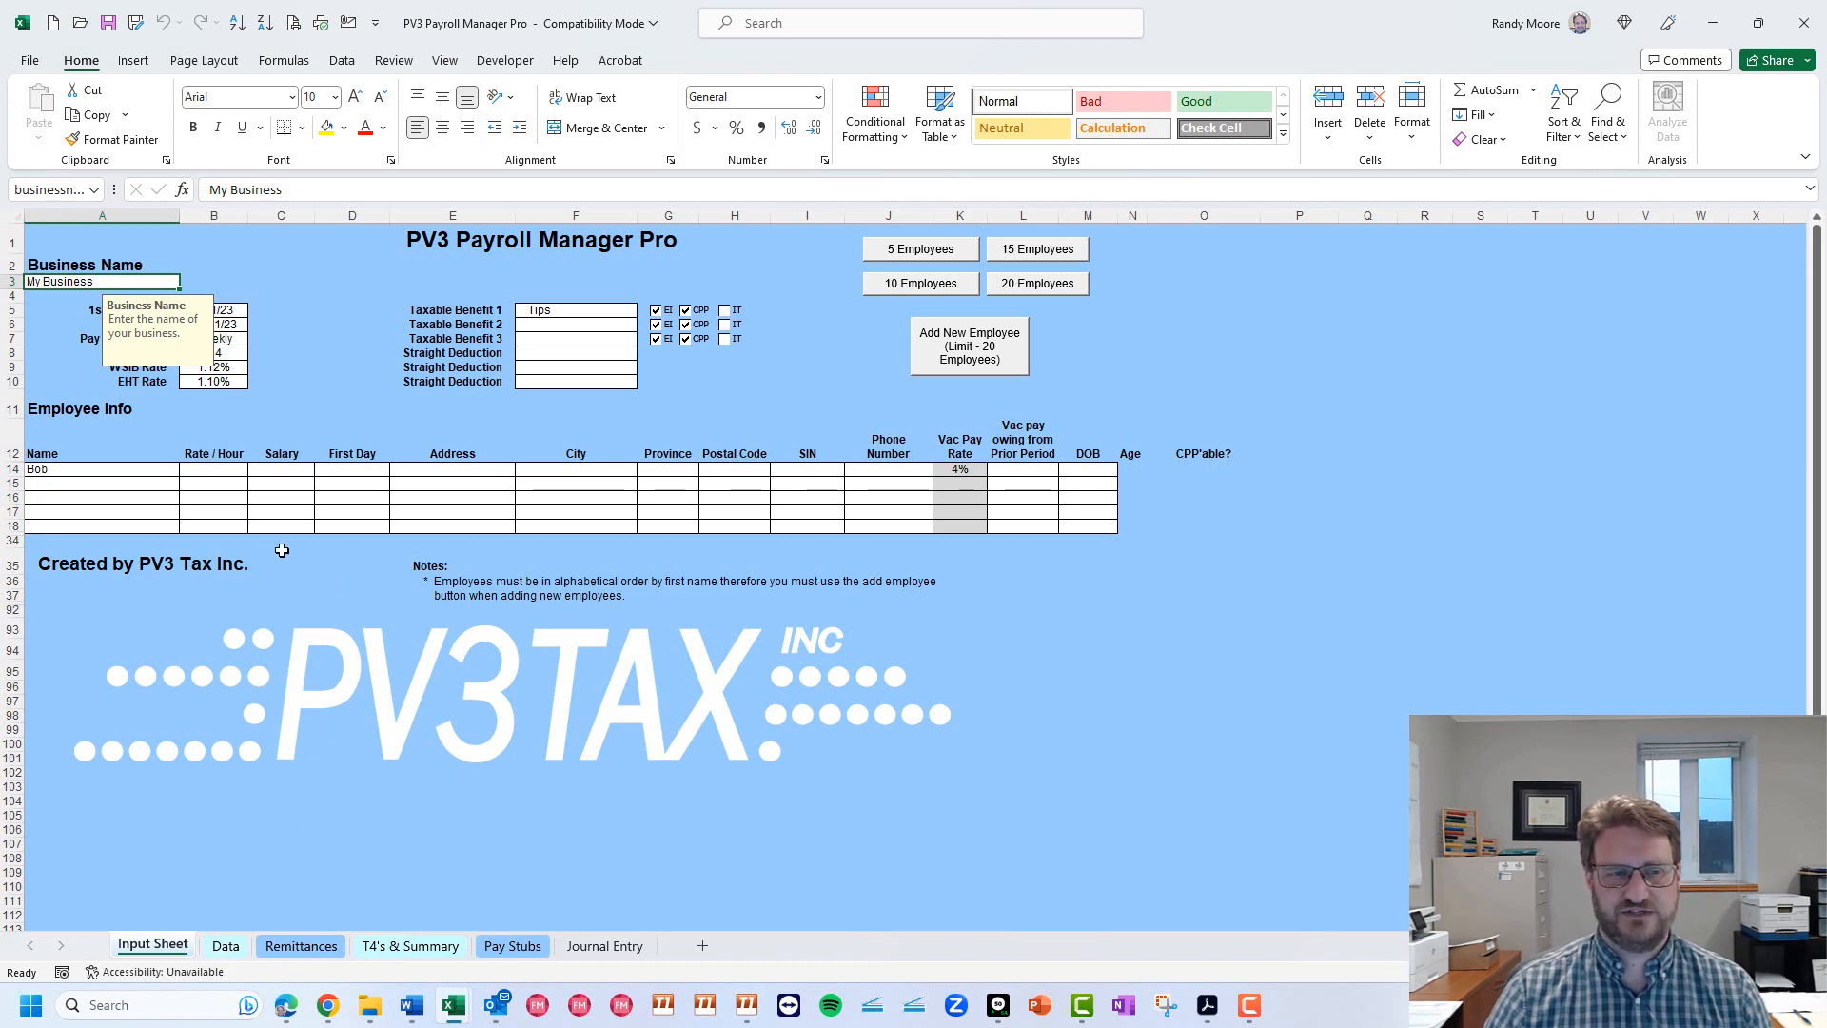
# Clear the system notifications and page the system calendar back to January 2023 to check the first pay date.
pyautogui.click(246, 311)
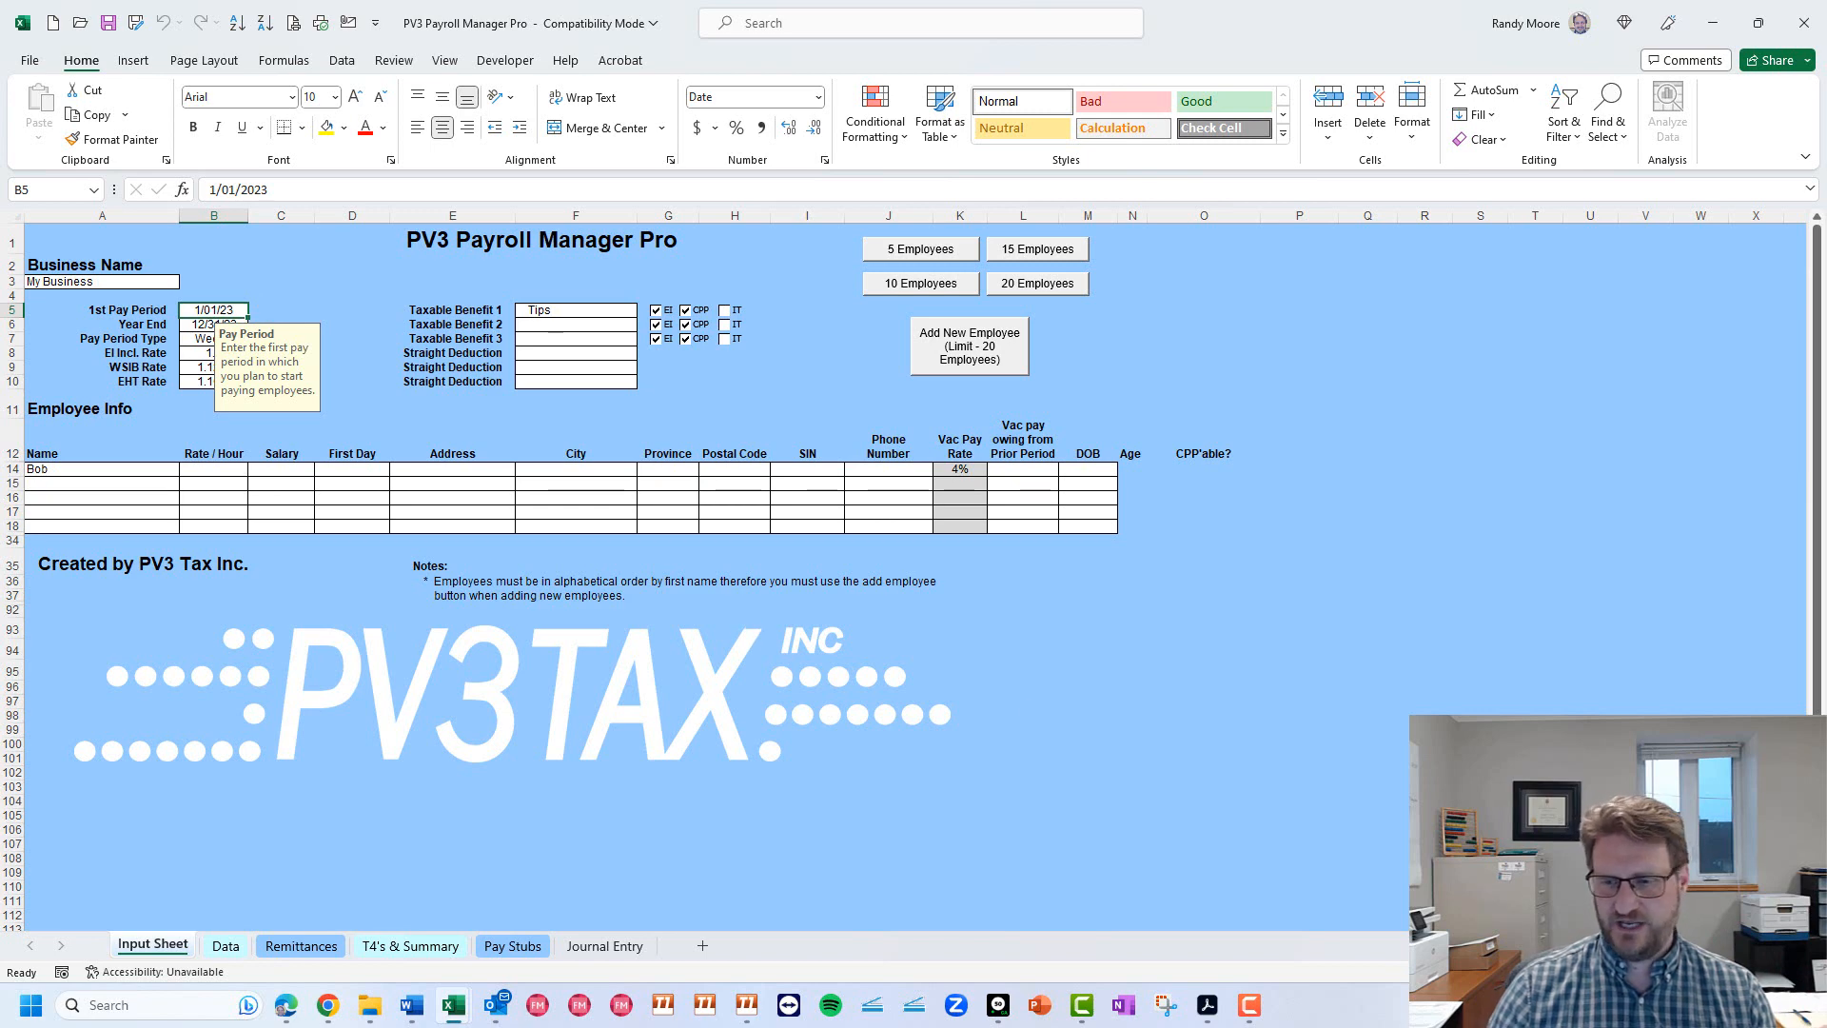
pyautogui.click(1767, 1005)
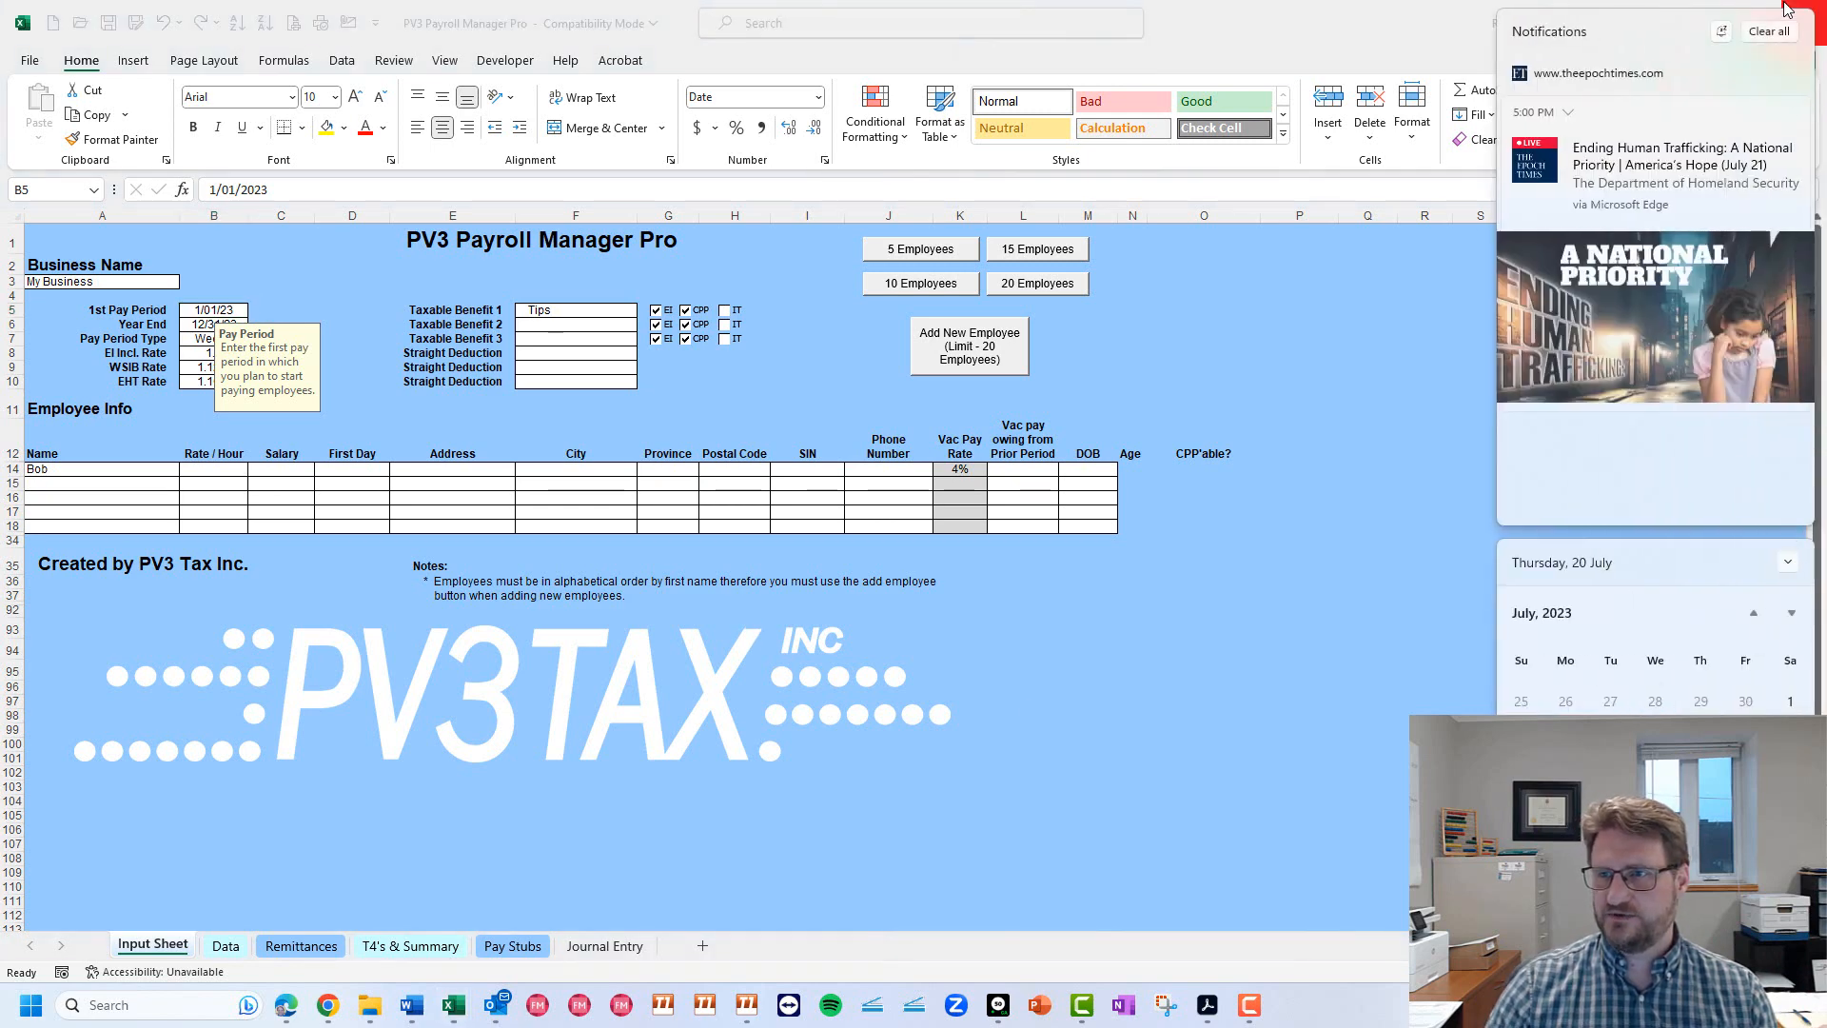
pyautogui.click(1768, 31)
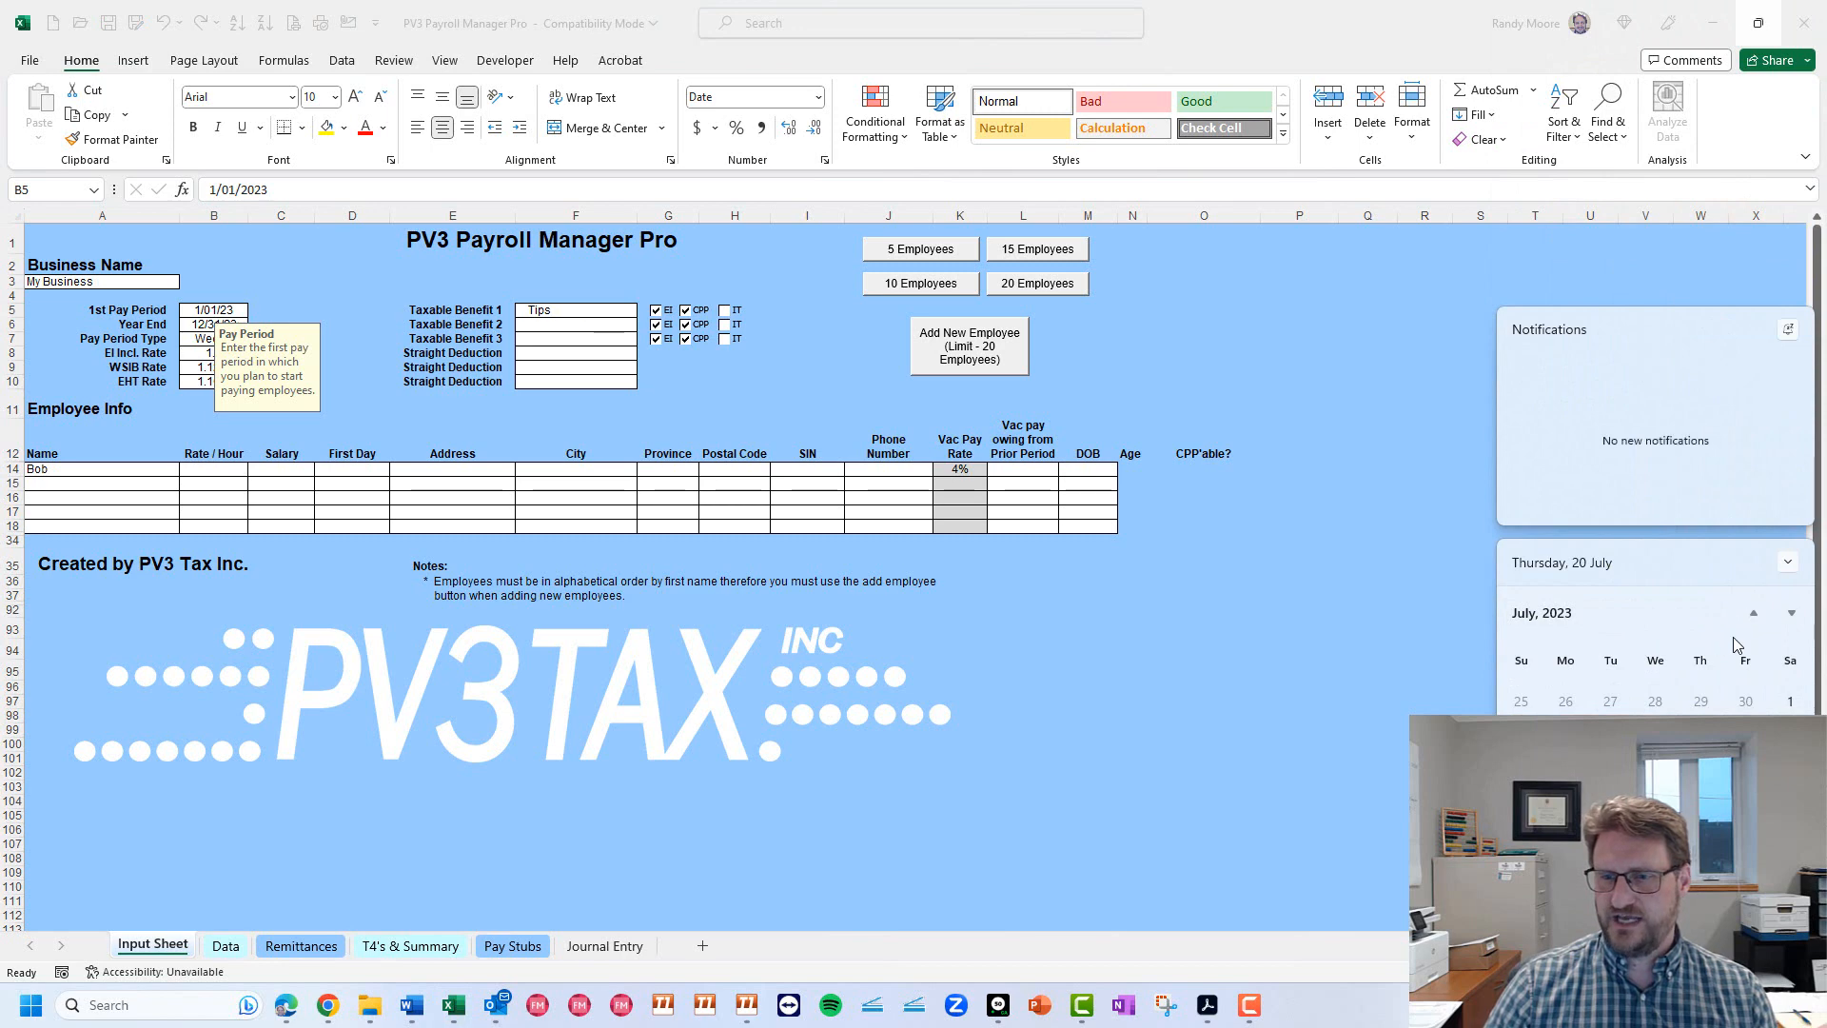
pyautogui.click(1754, 612)
pyautogui.click(1754, 613)
pyautogui.click(1754, 613)
pyautogui.click(1754, 612)
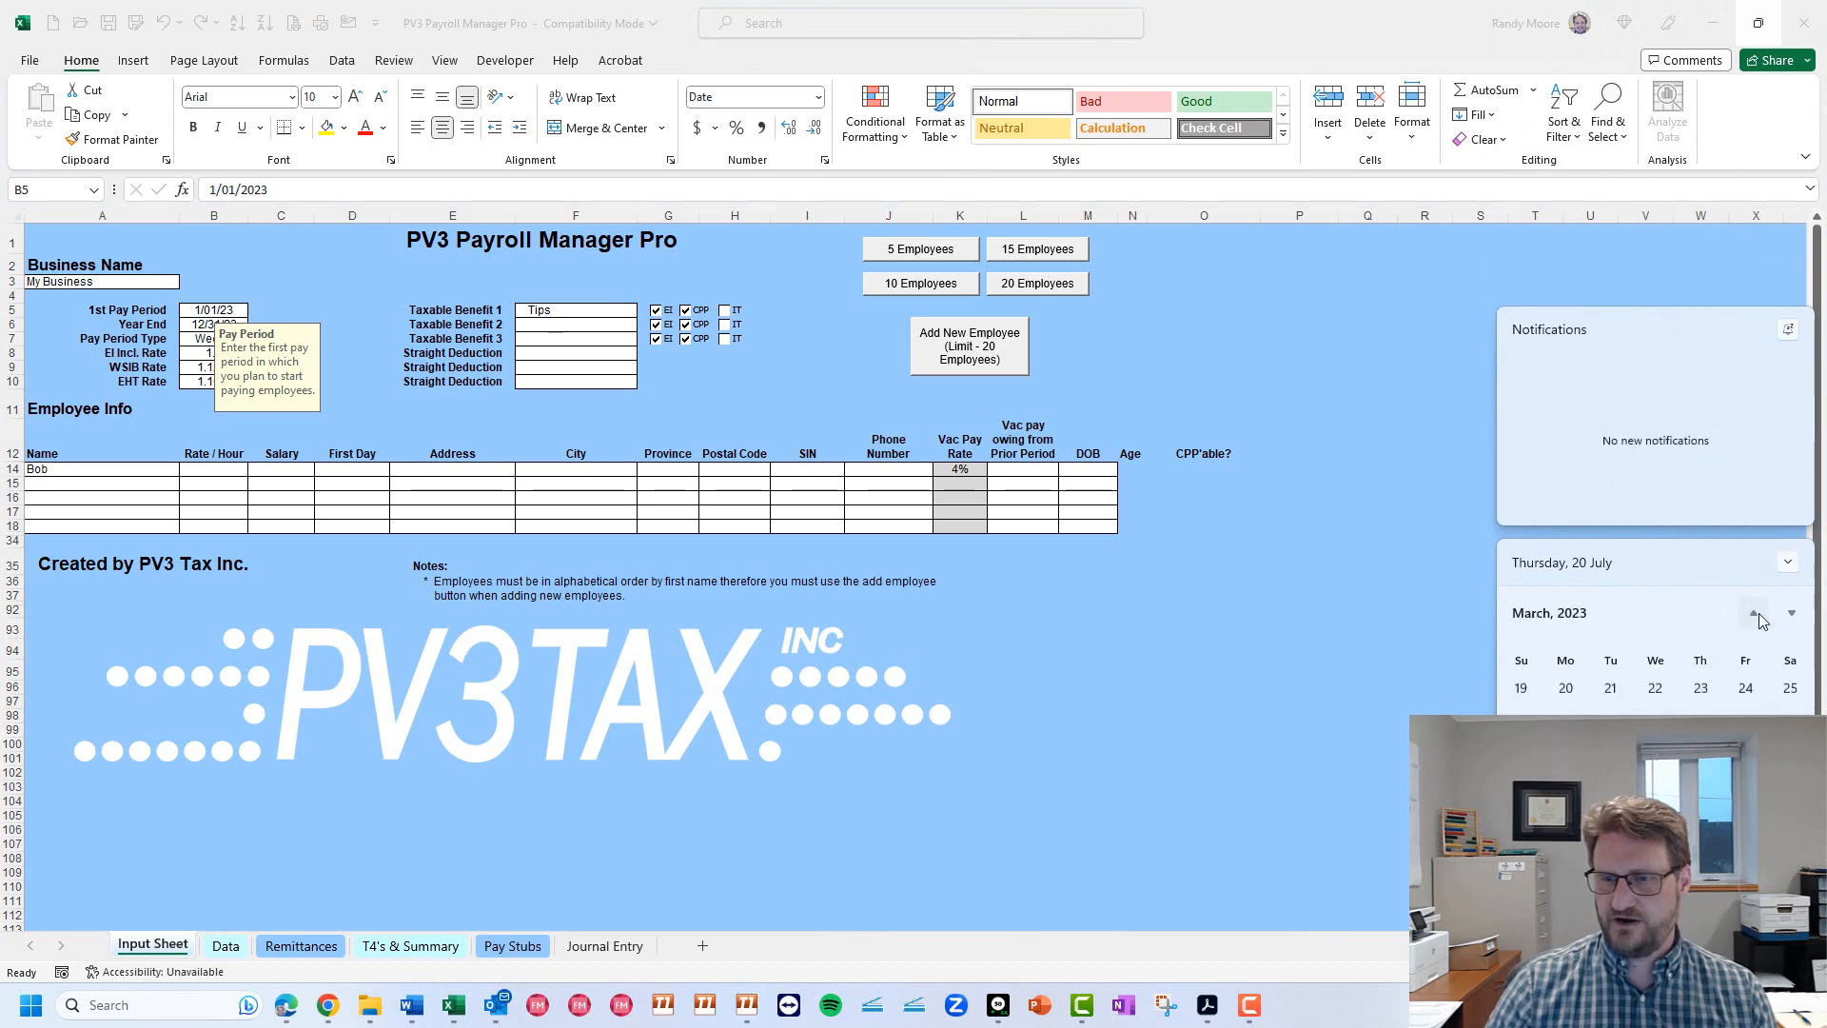
pyautogui.click(1754, 613)
pyautogui.click(1754, 613)
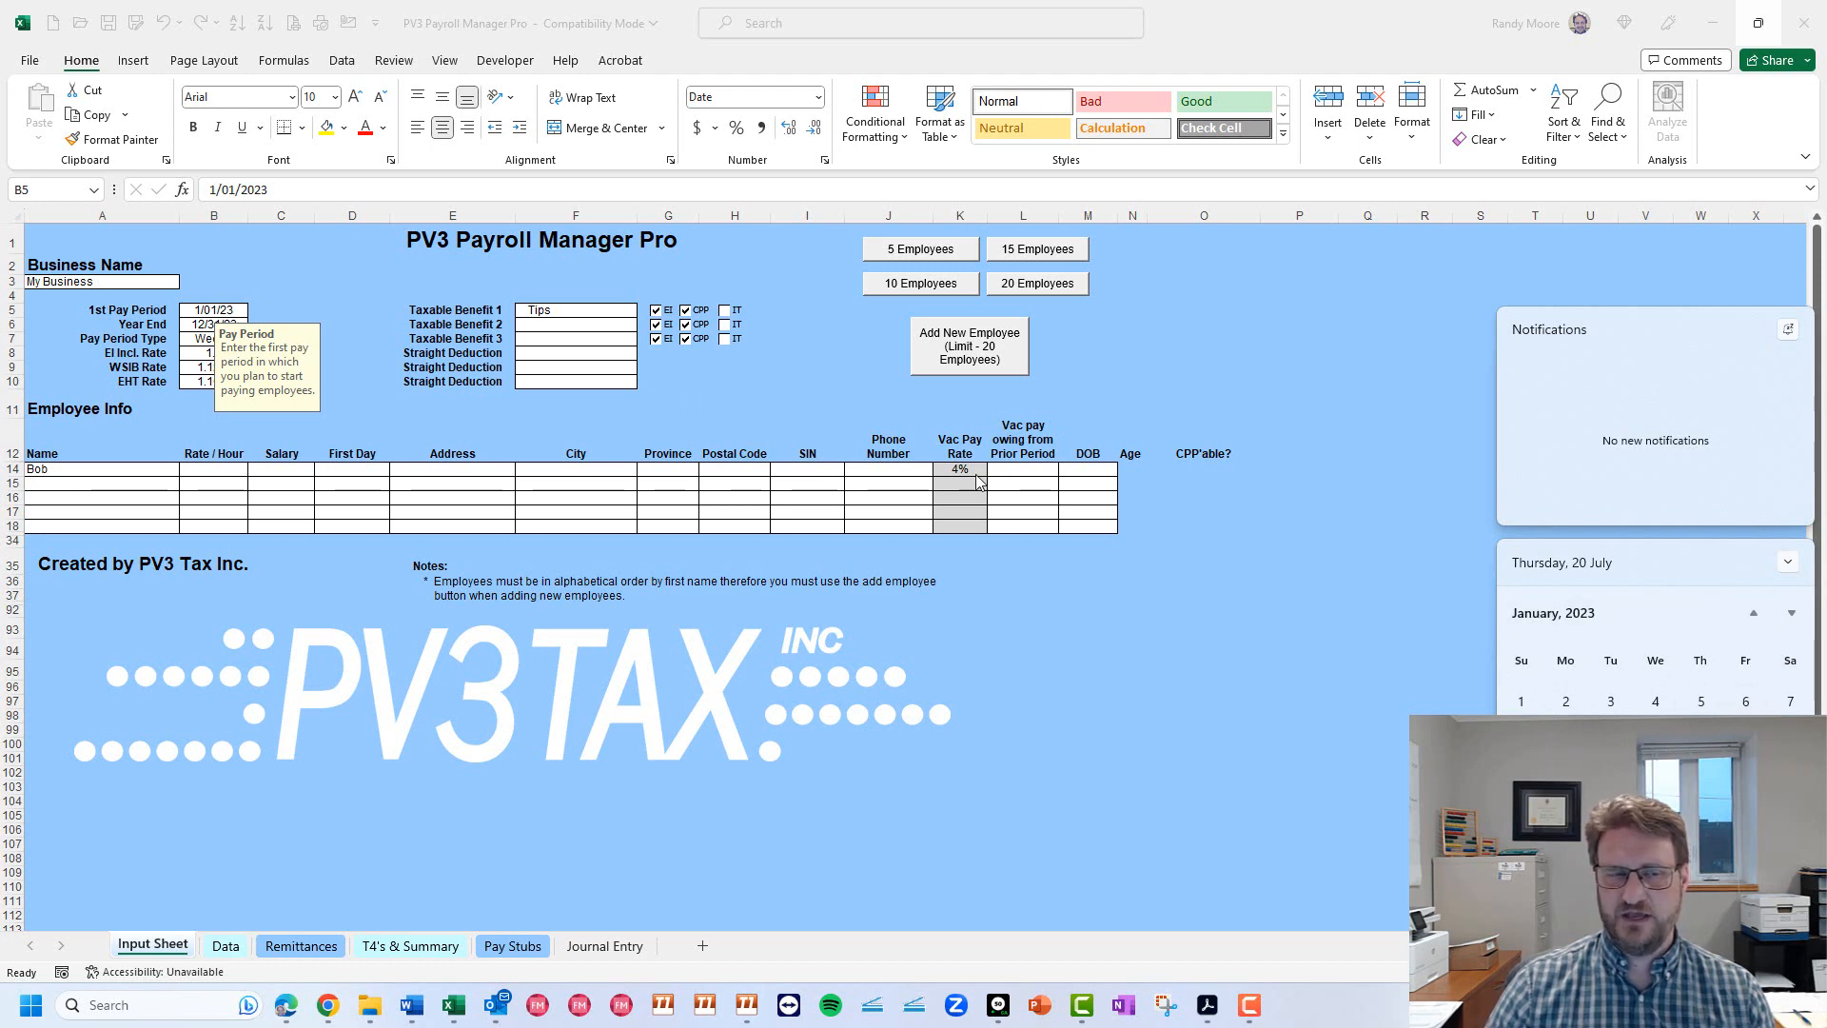
# Change the 1st Pay Period date in cell B5 to 1/06/2023.
pyautogui.click(231, 308)
pyautogui.click(230, 189)
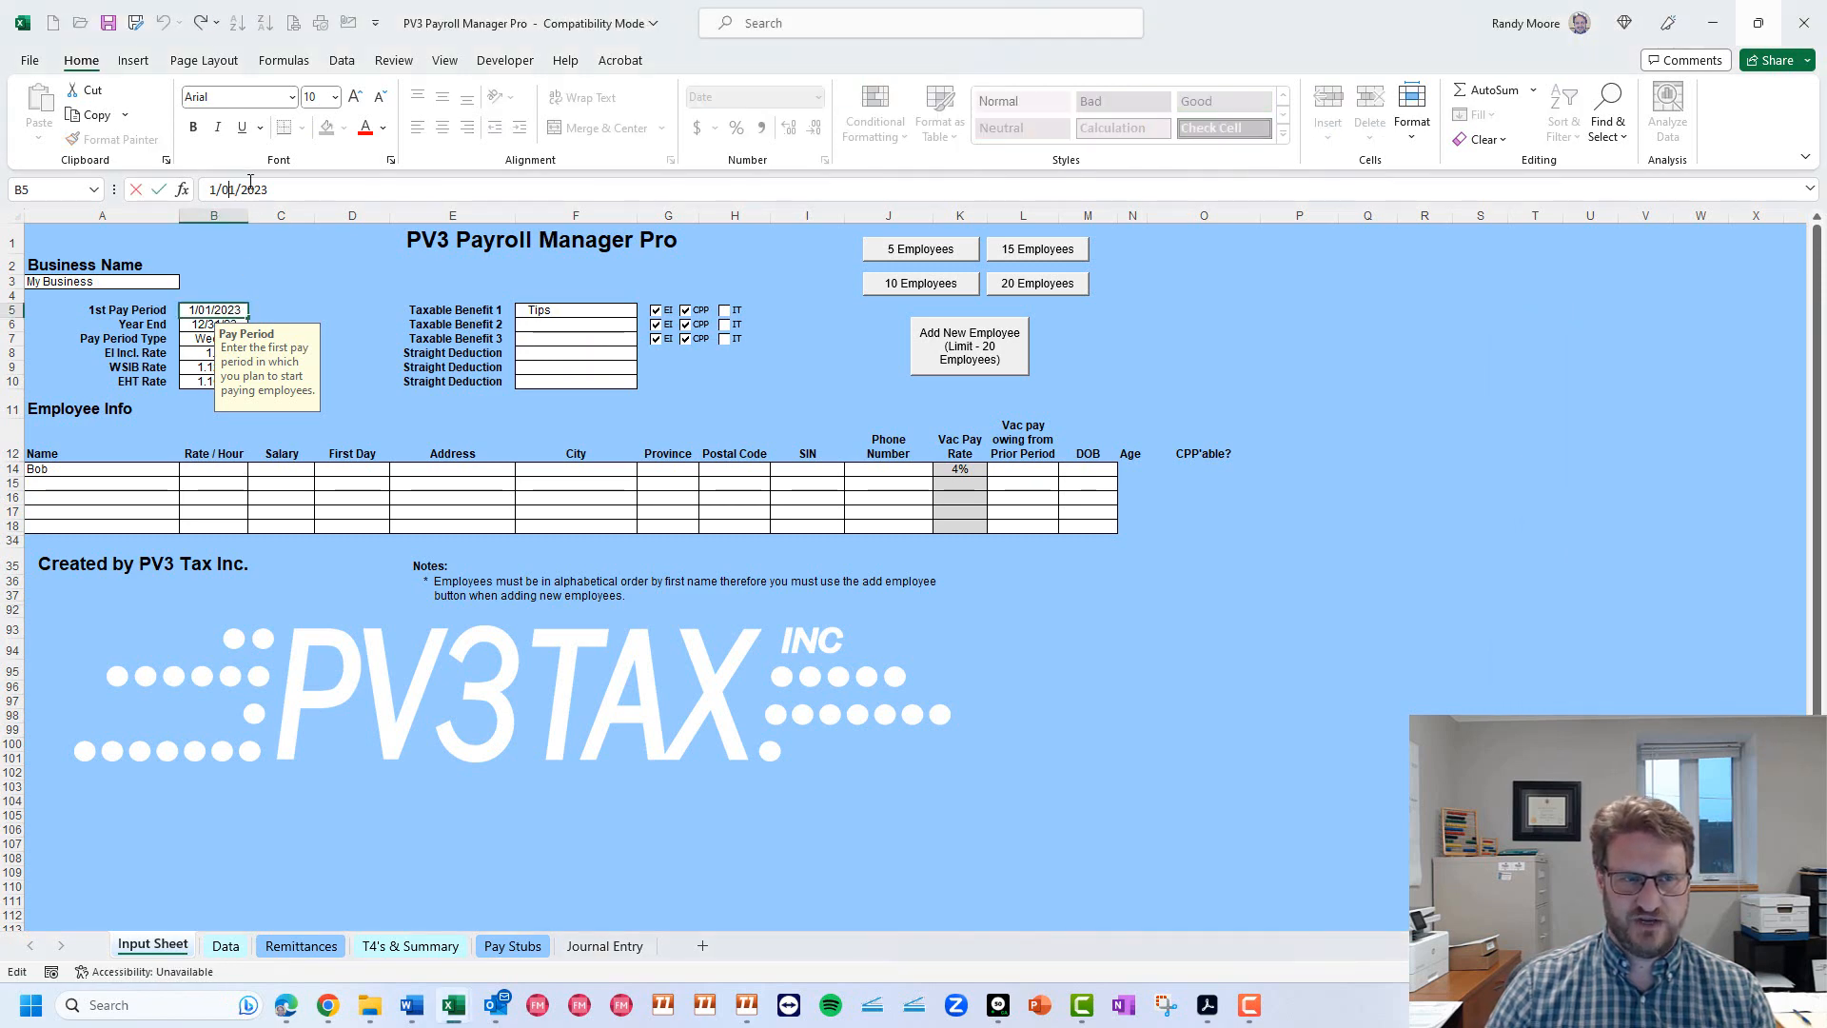
pyautogui.press('BackSpace')
pyautogui.write('6')
pyautogui.click(260, 277)
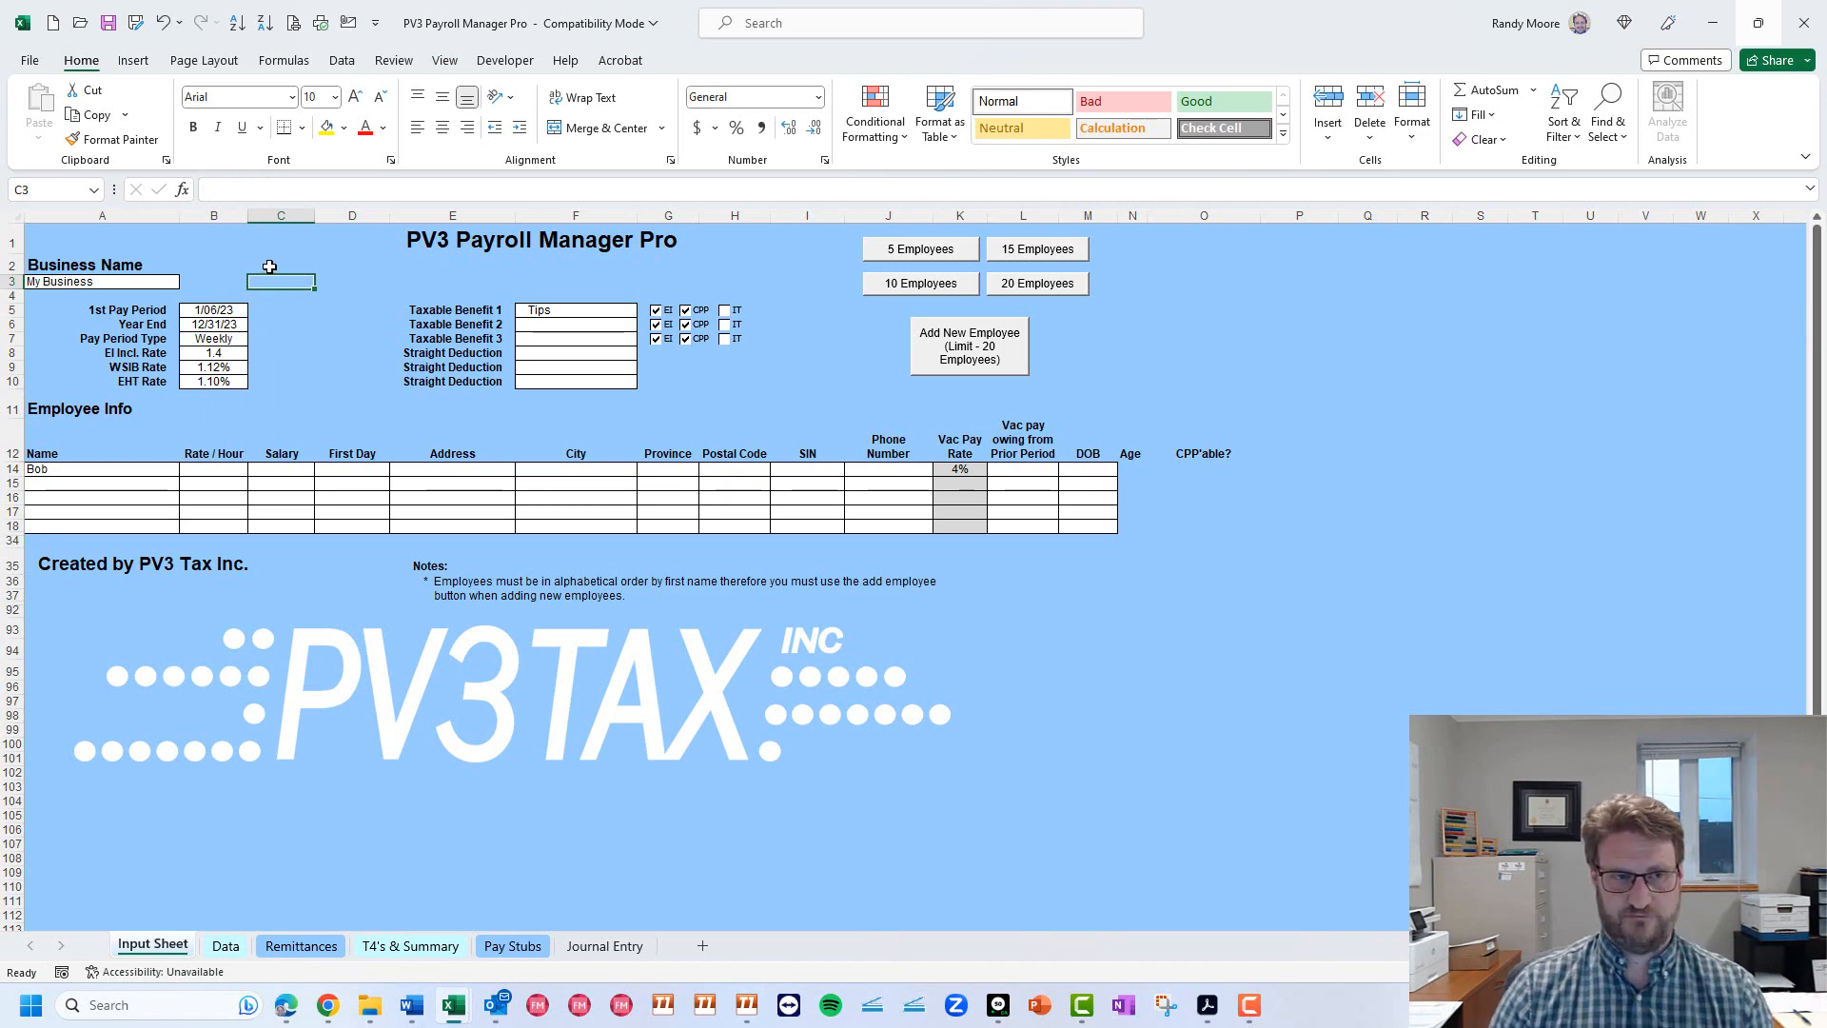
pyautogui.click(223, 311)
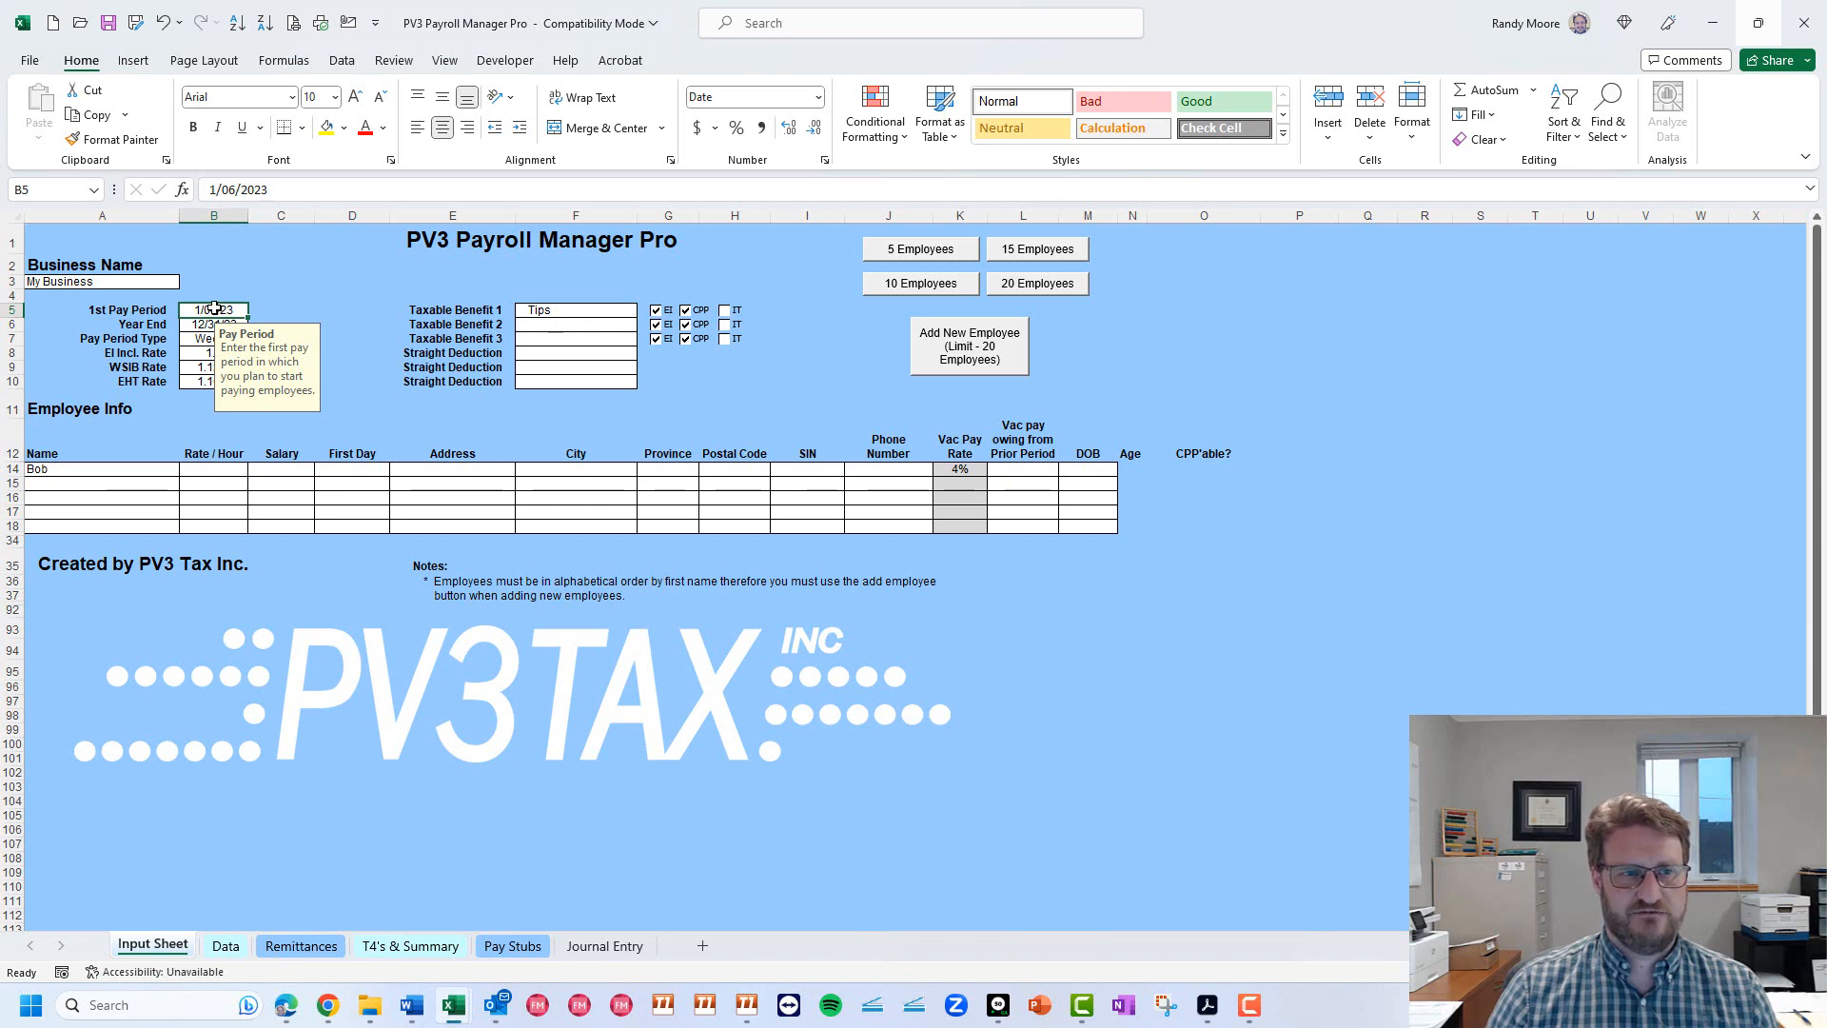
# Check the Year End date and choose Weekly as the Pay Period Type.
pyautogui.click(202, 324)
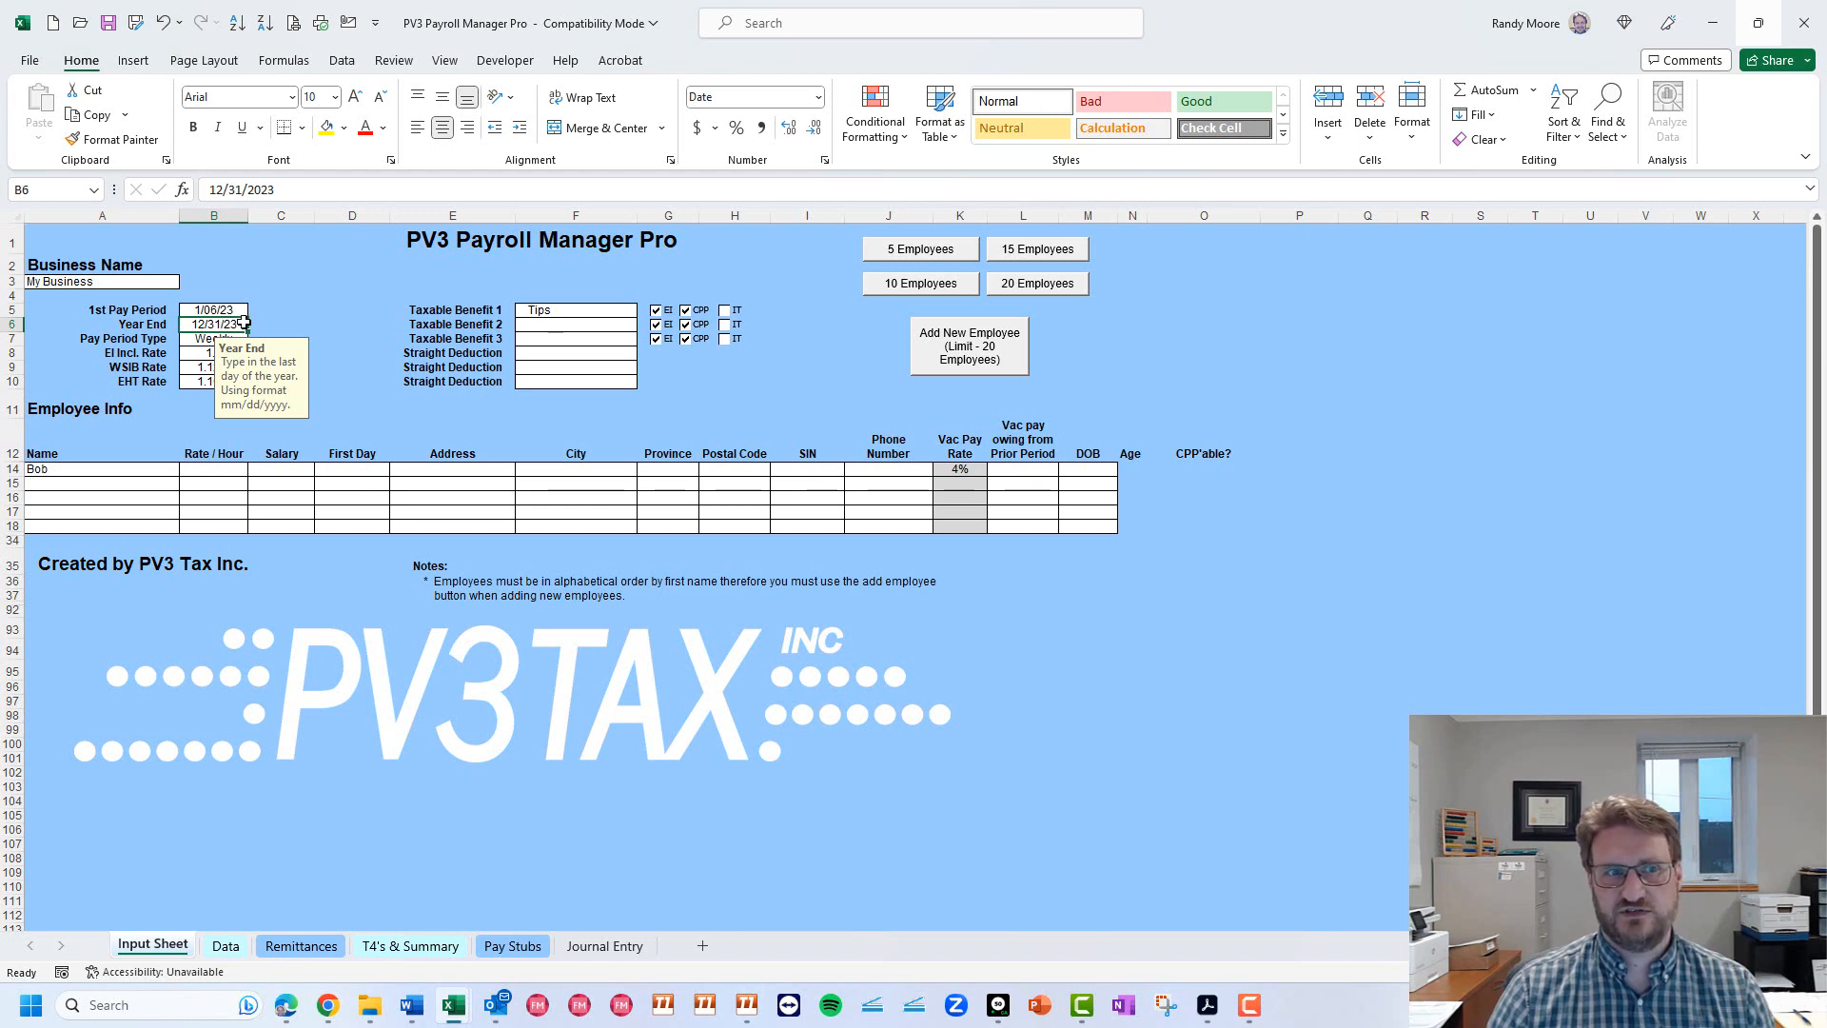
pyautogui.click(190, 339)
pyautogui.click(256, 342)
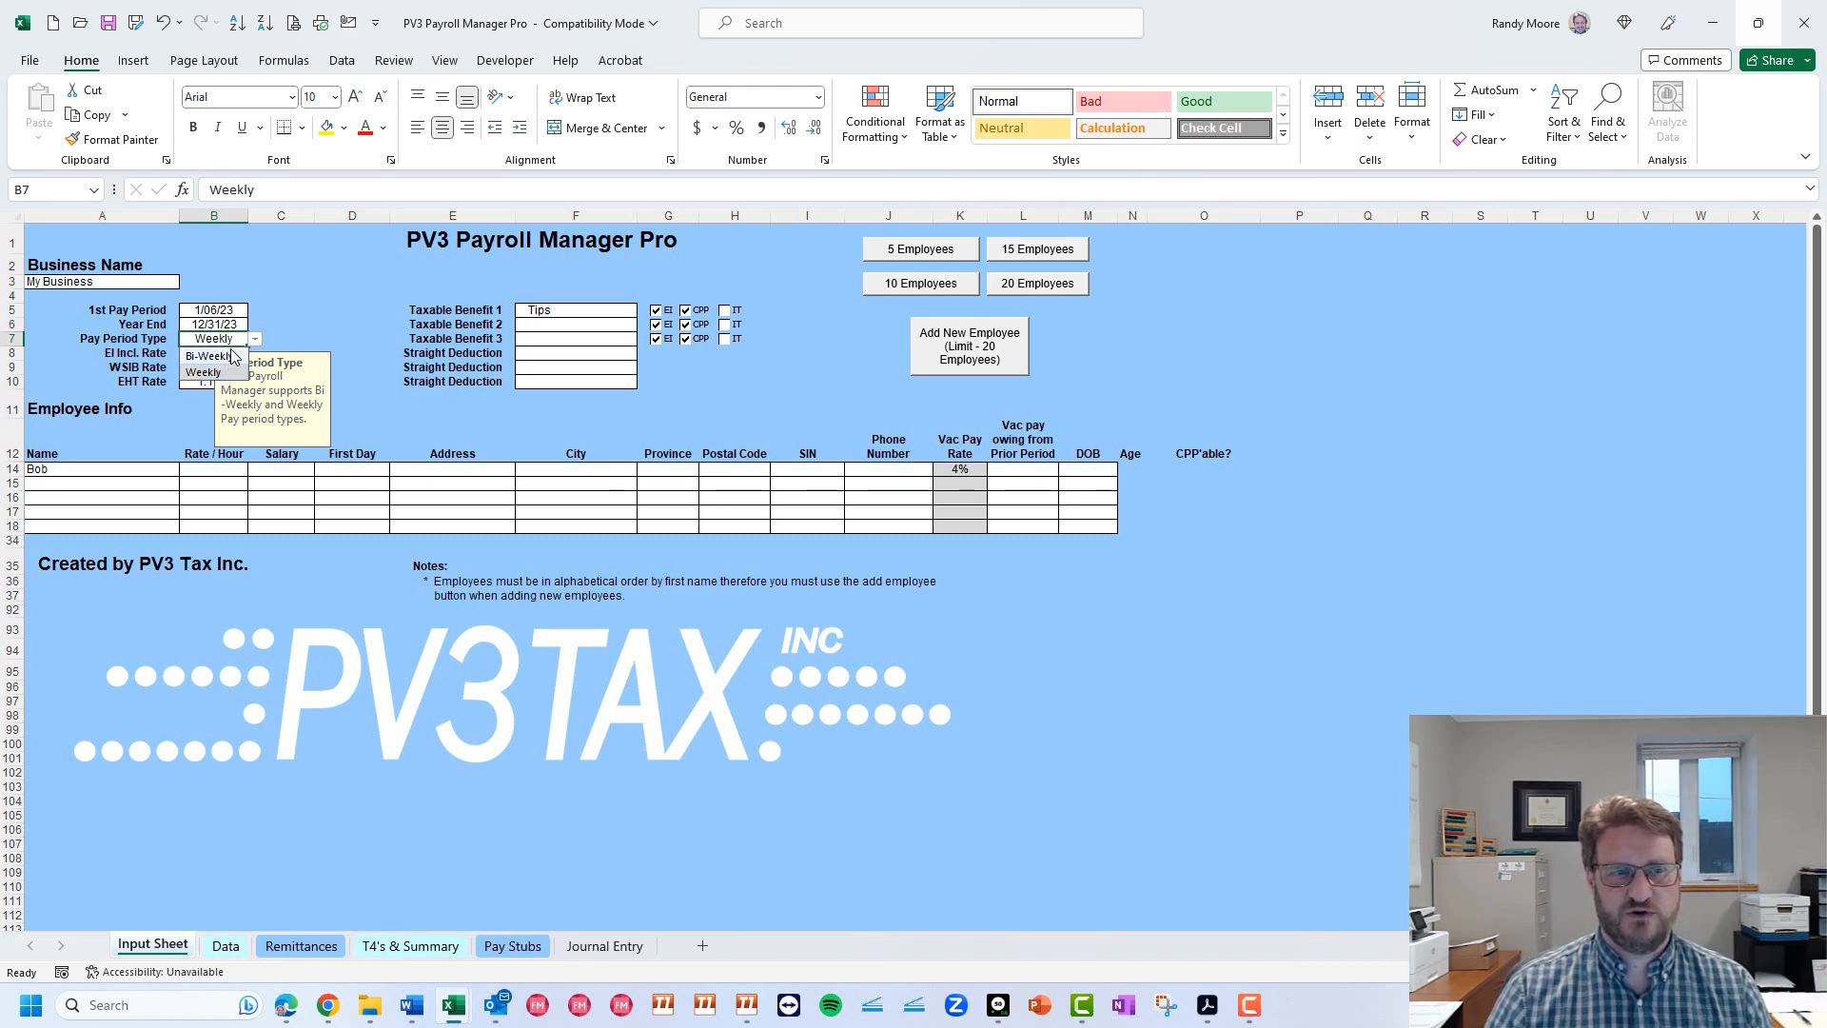
pyautogui.click(229, 372)
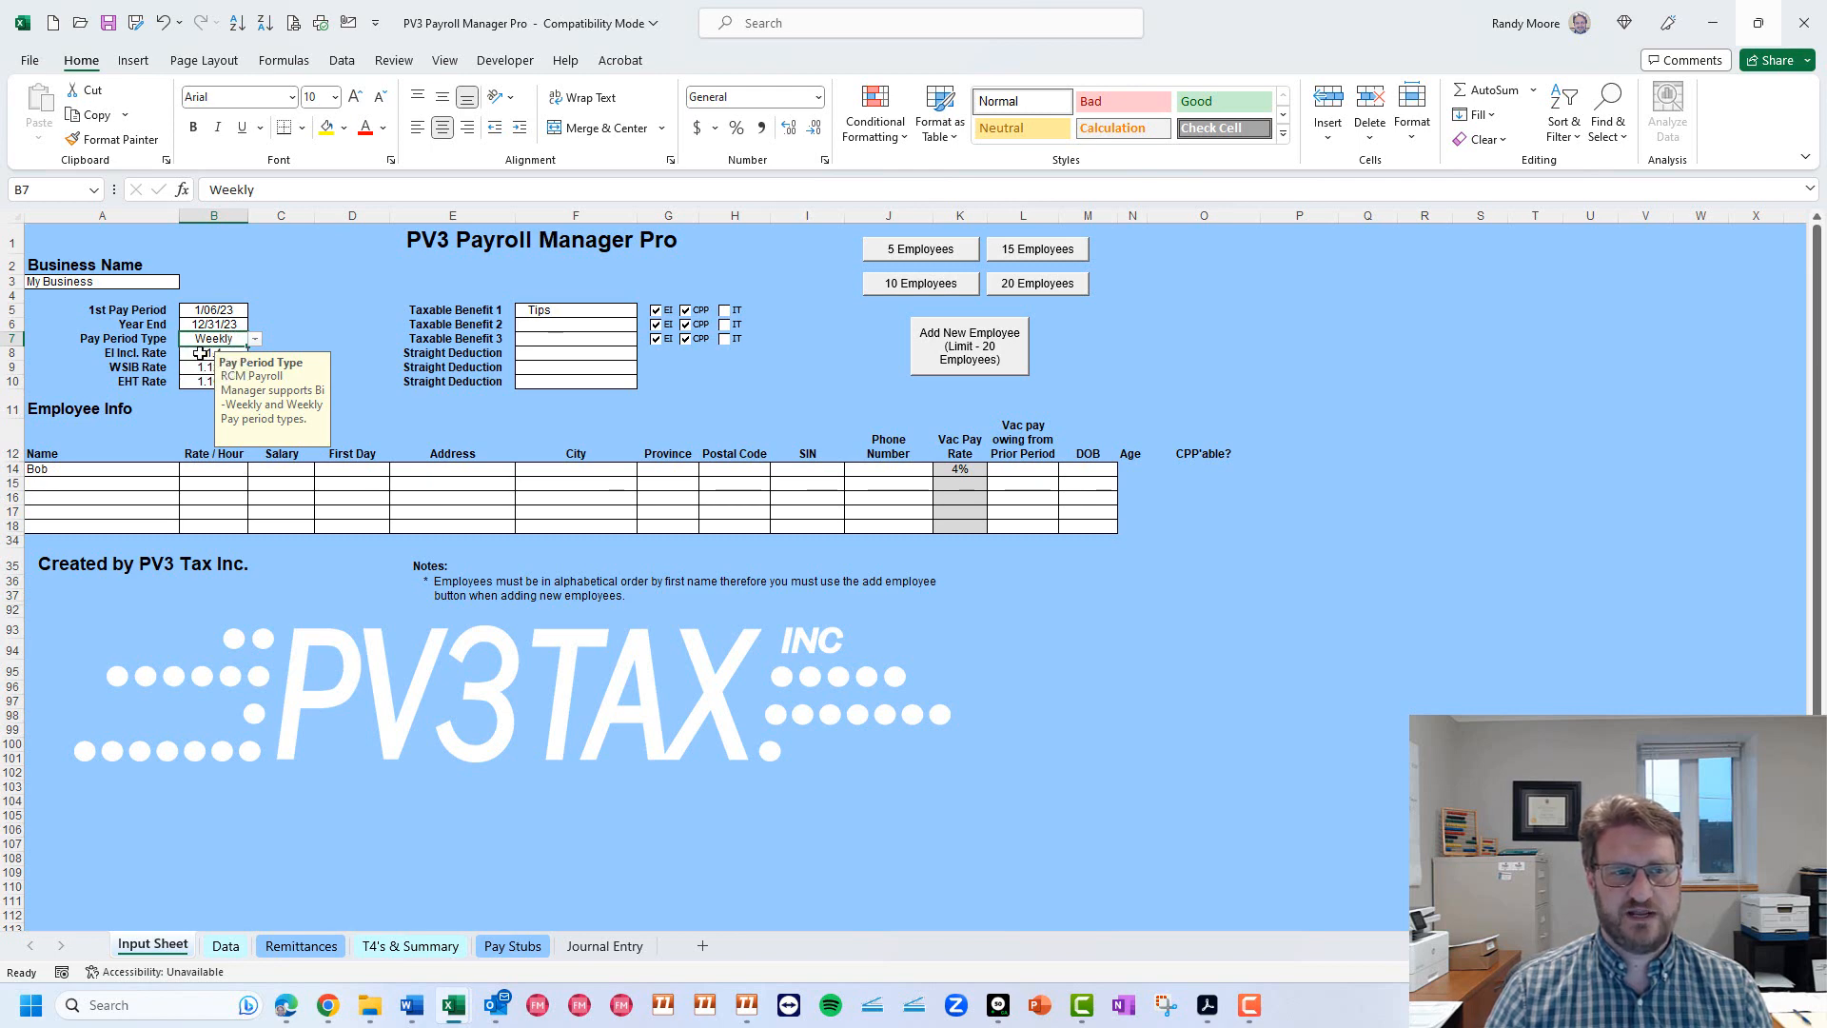
# Review the EI Incl. Rate and WSIB Rate cells in the business settings.
pyautogui.click(202, 353)
pyautogui.click(276, 328)
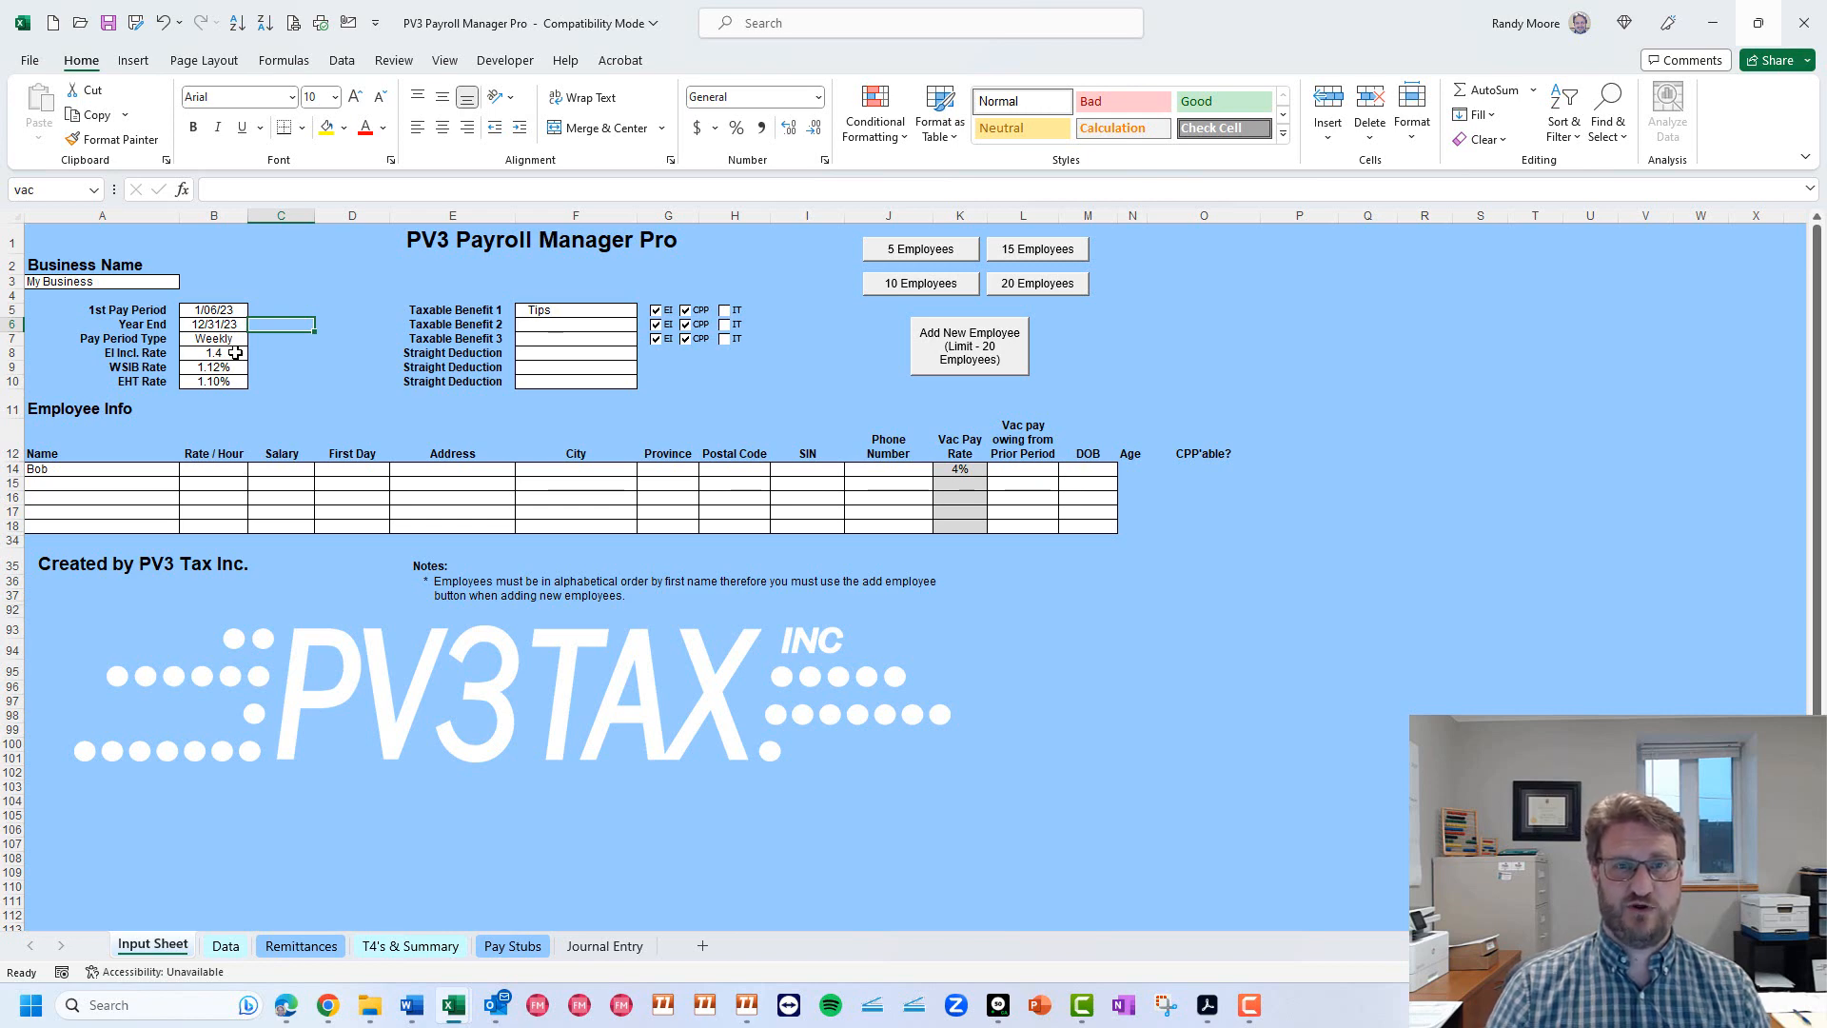
pyautogui.click(235, 353)
pyautogui.click(291, 357)
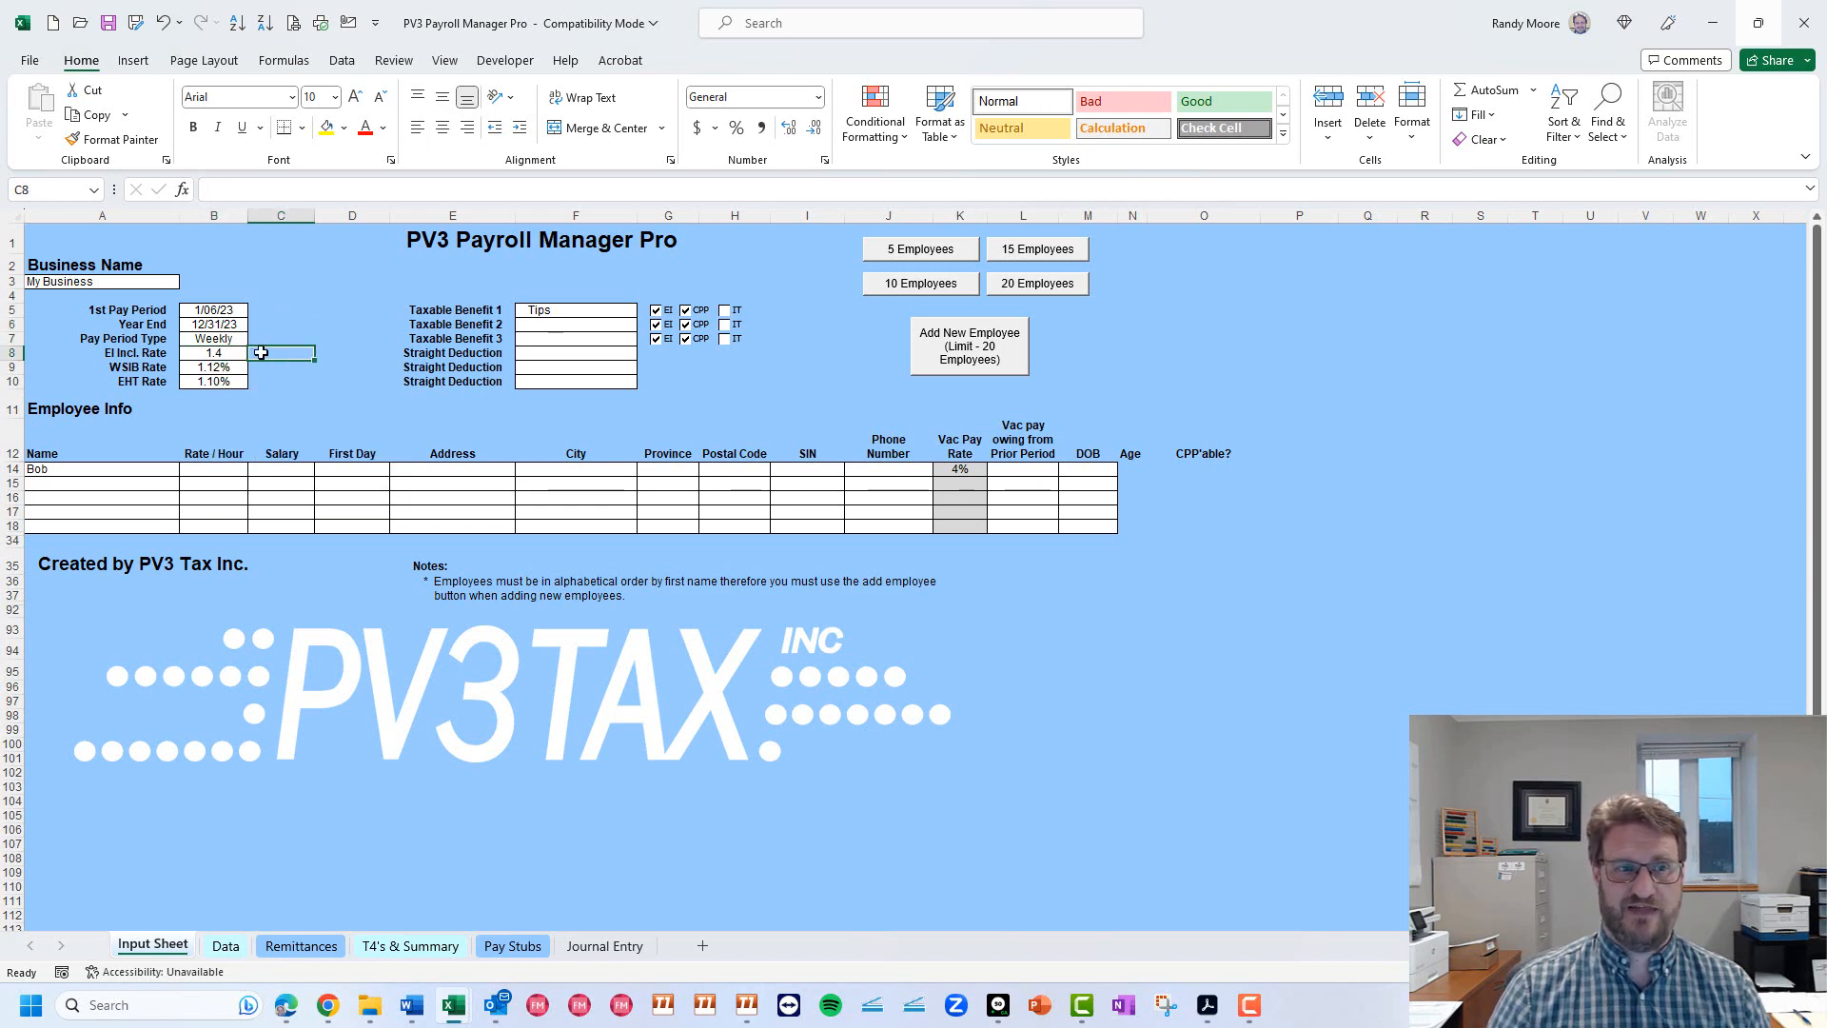
pyautogui.click(214, 367)
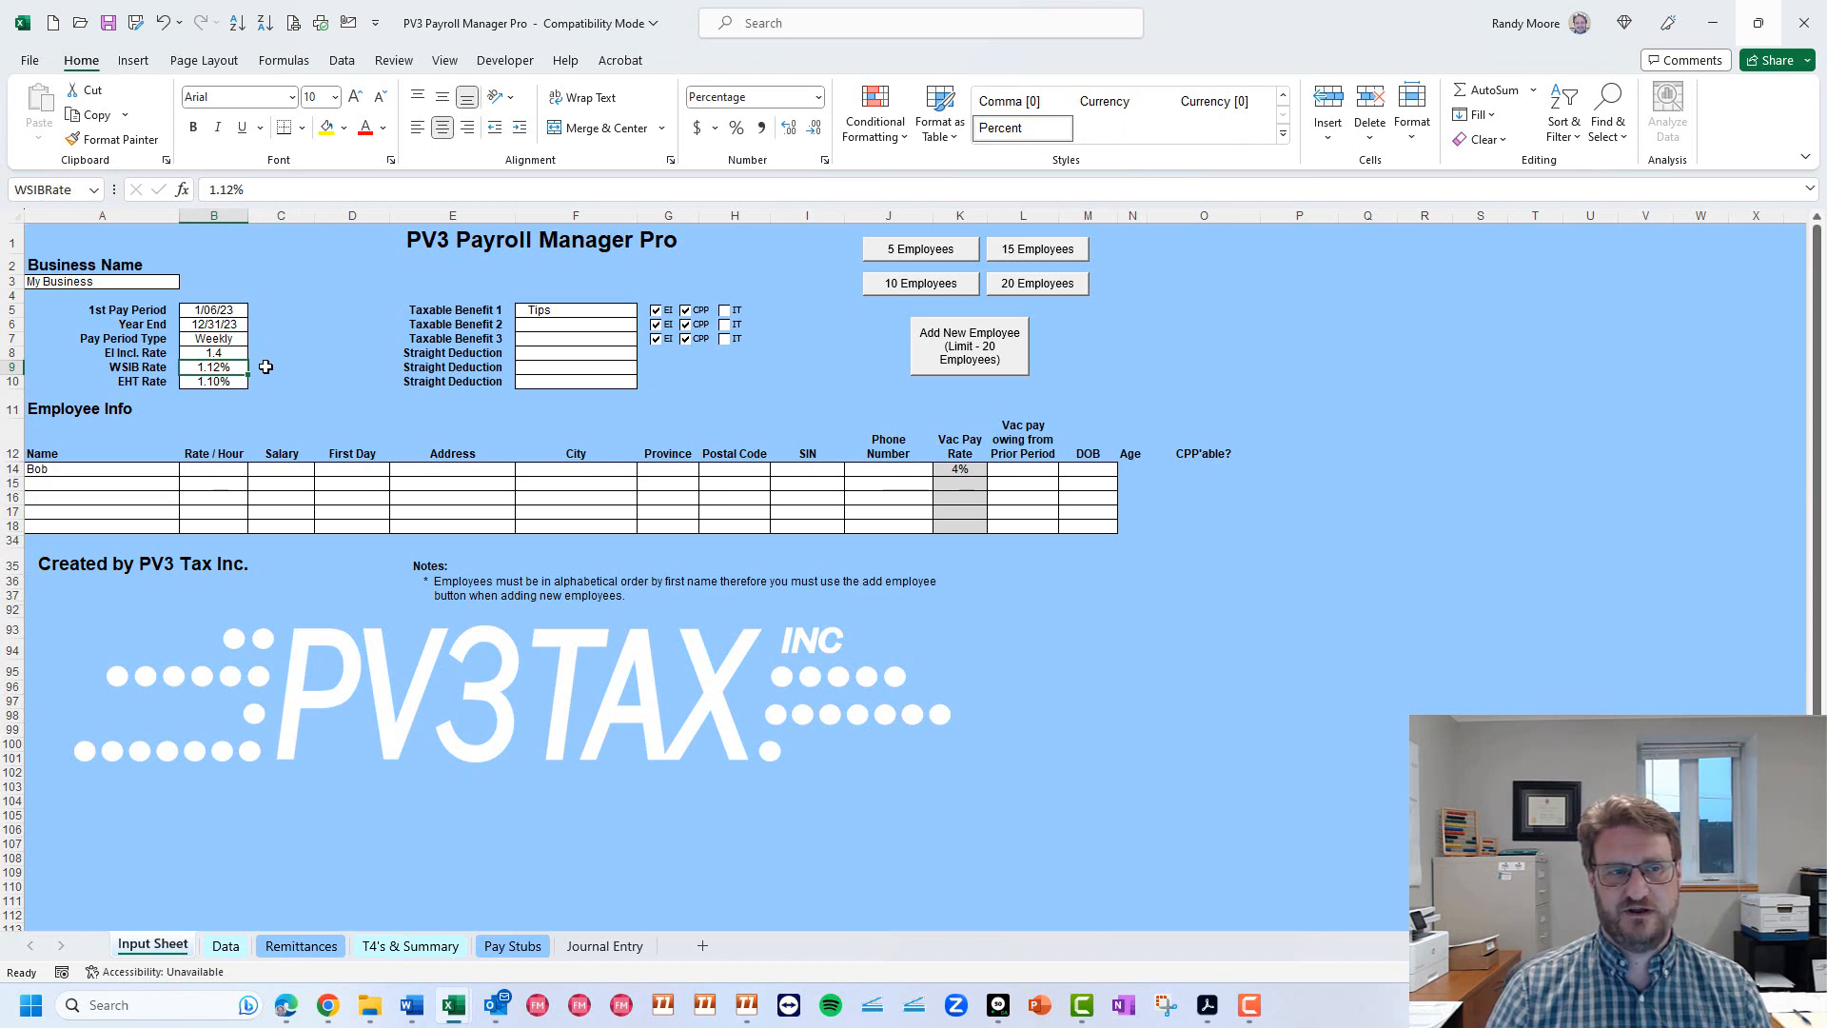
pyautogui.click(266, 367)
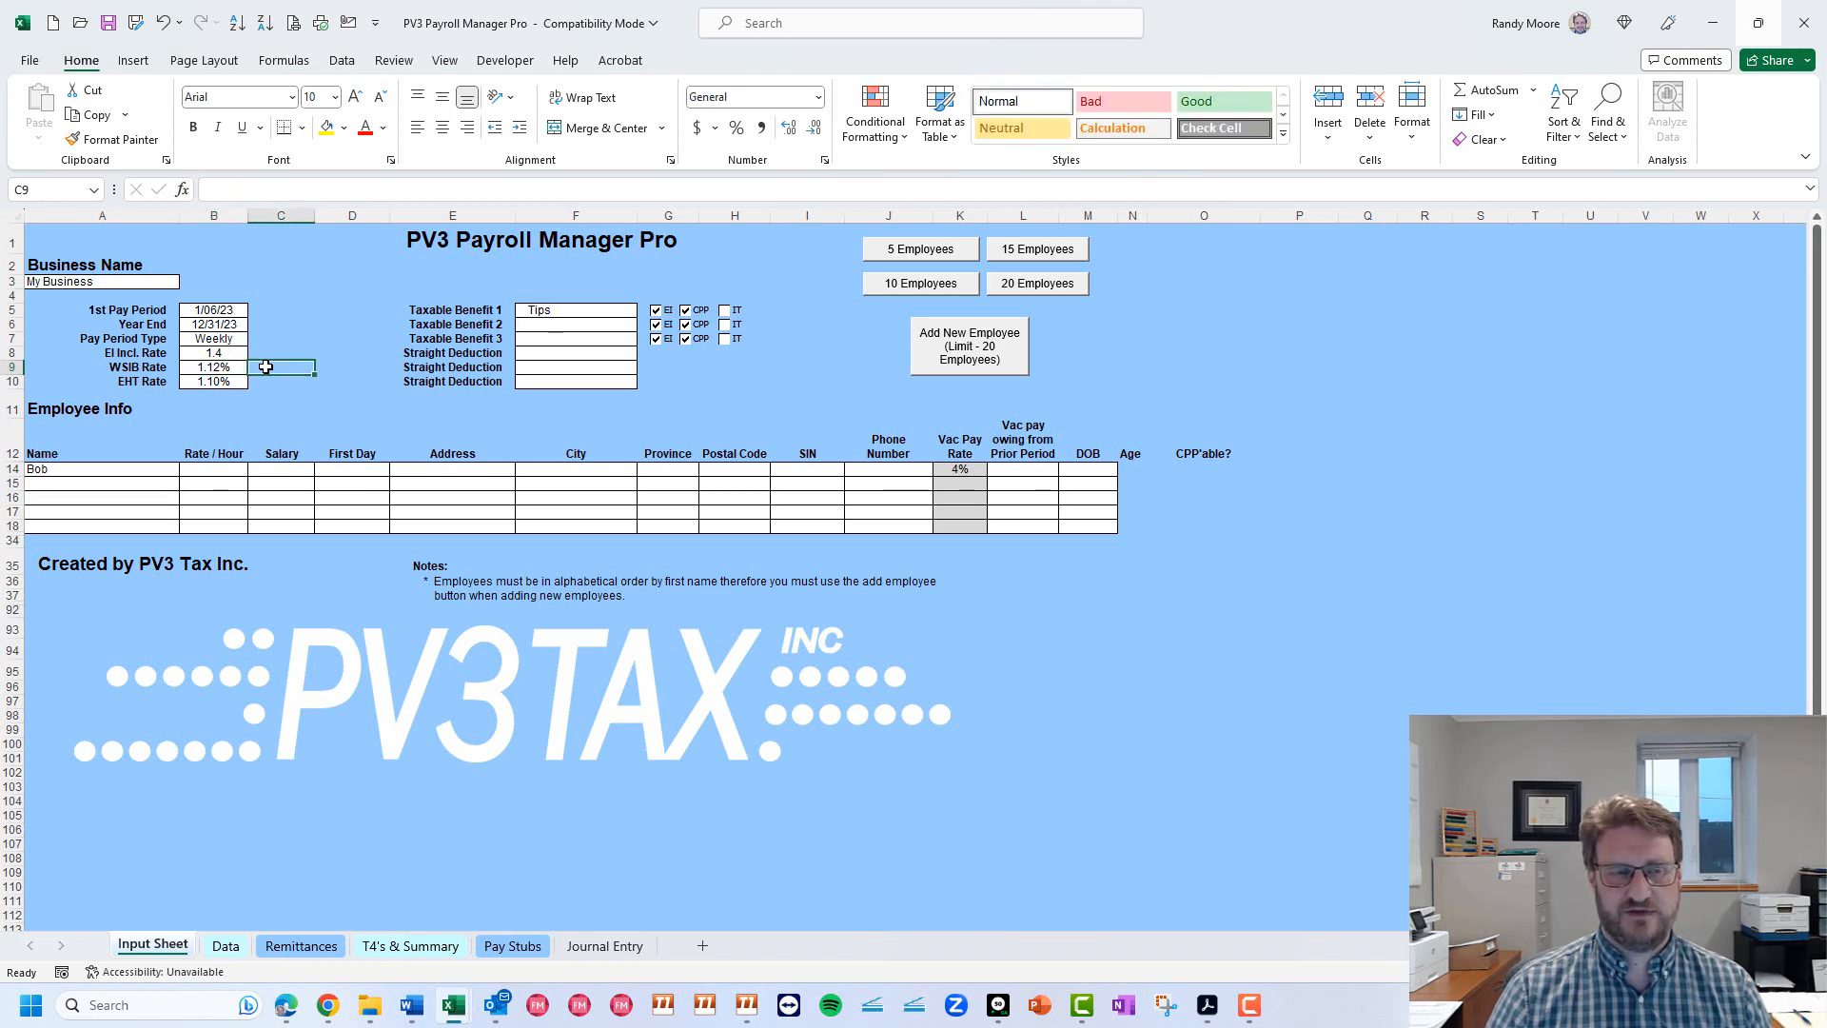
# Set both the EHT Rate and the WSIB Rate to 0%.
pyautogui.click(227, 381)
pyautogui.write('0')
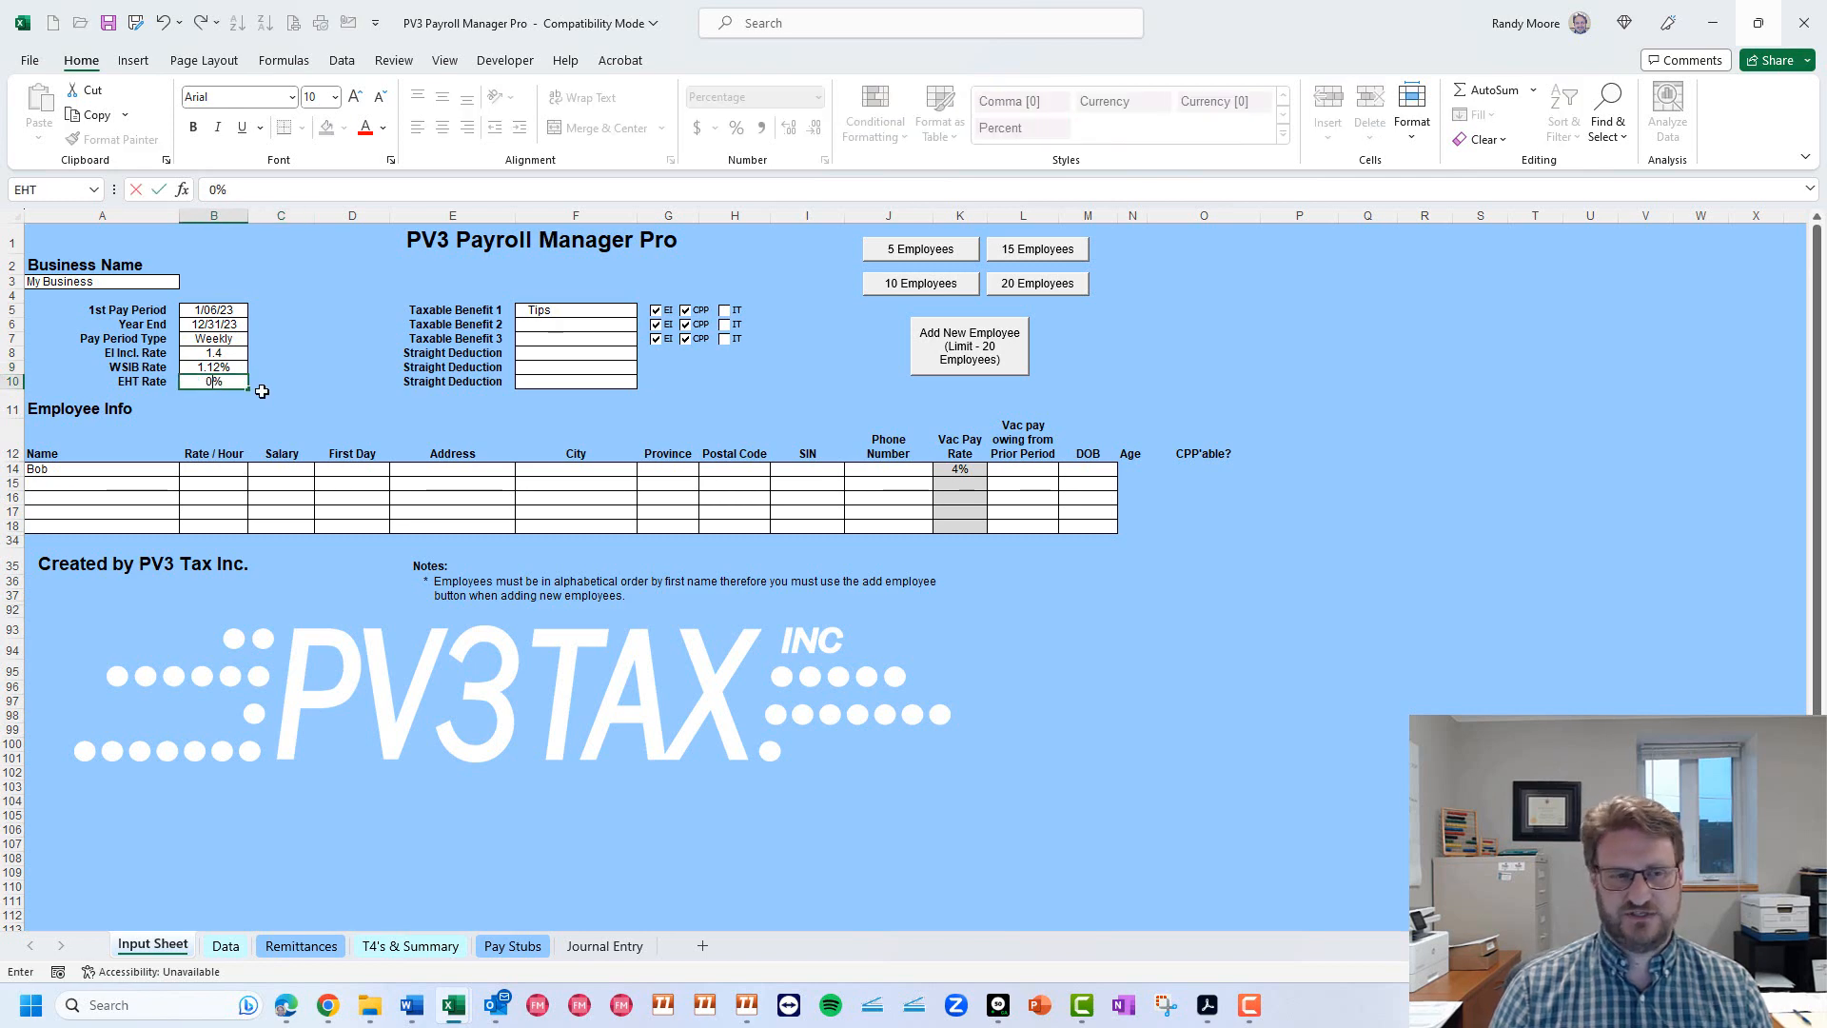
pyautogui.press('Up')
pyautogui.press('Return')
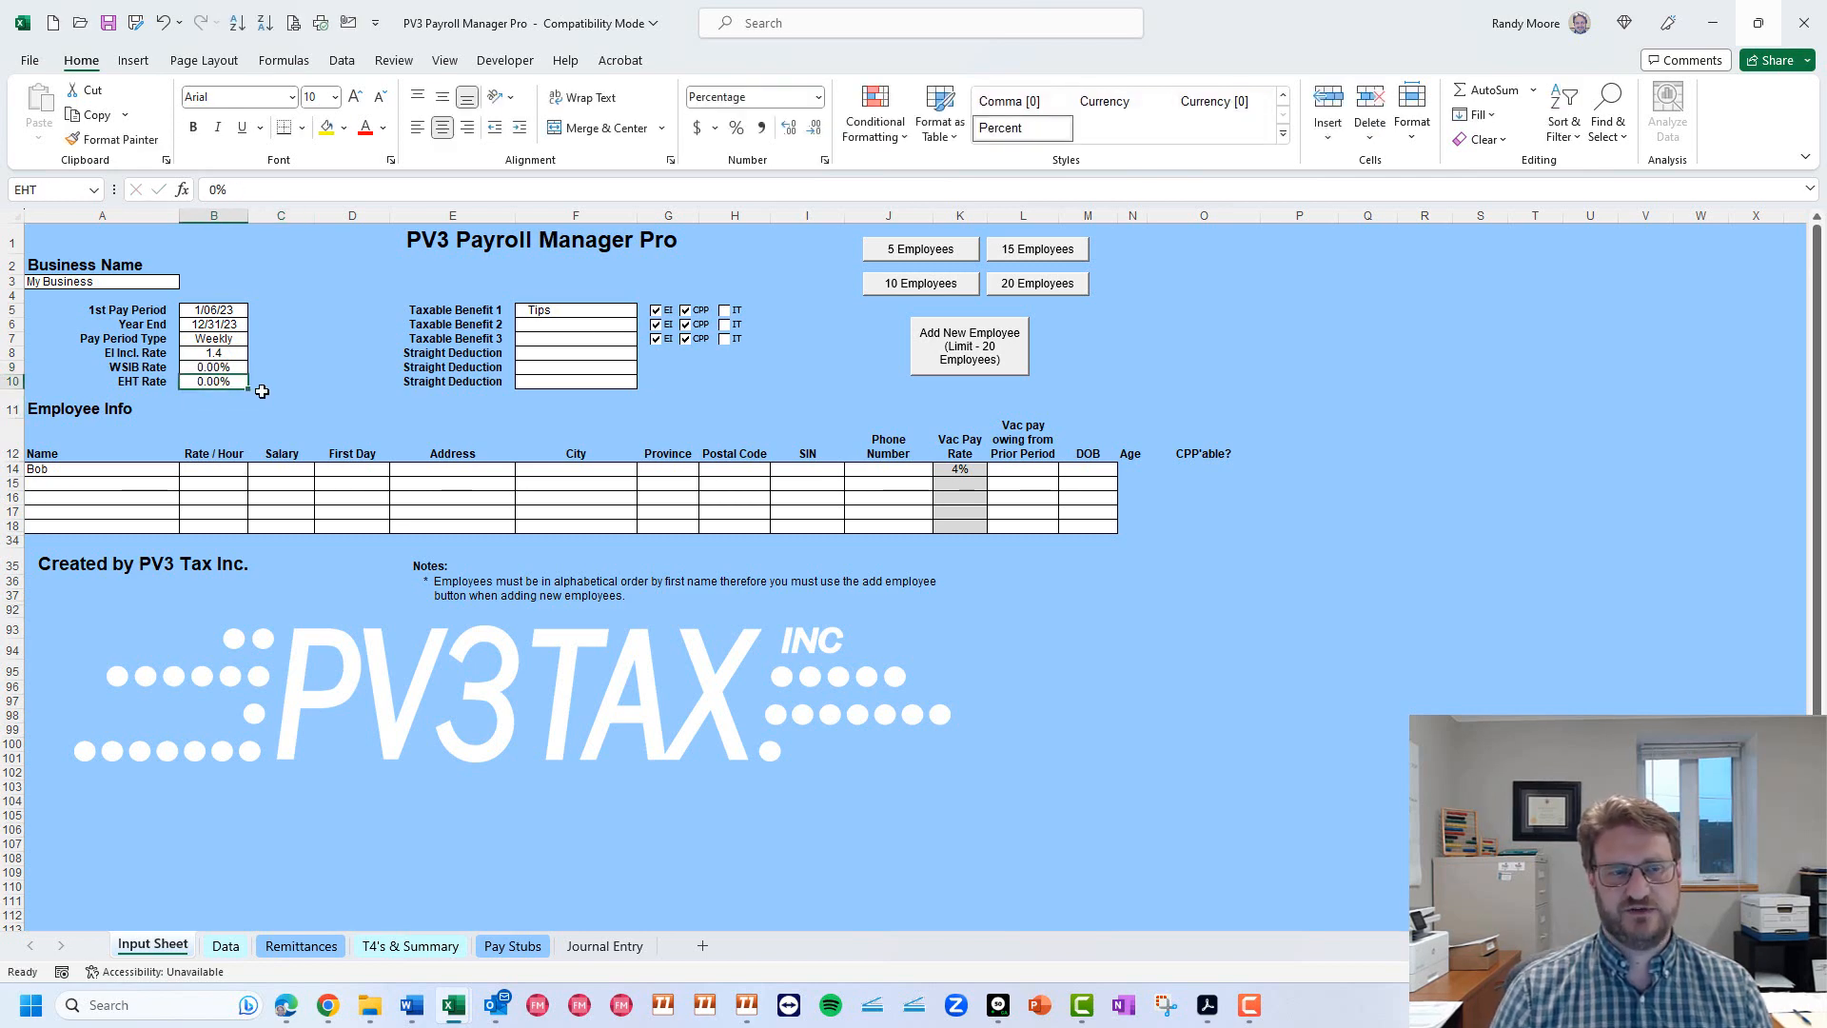
pyautogui.click(291, 376)
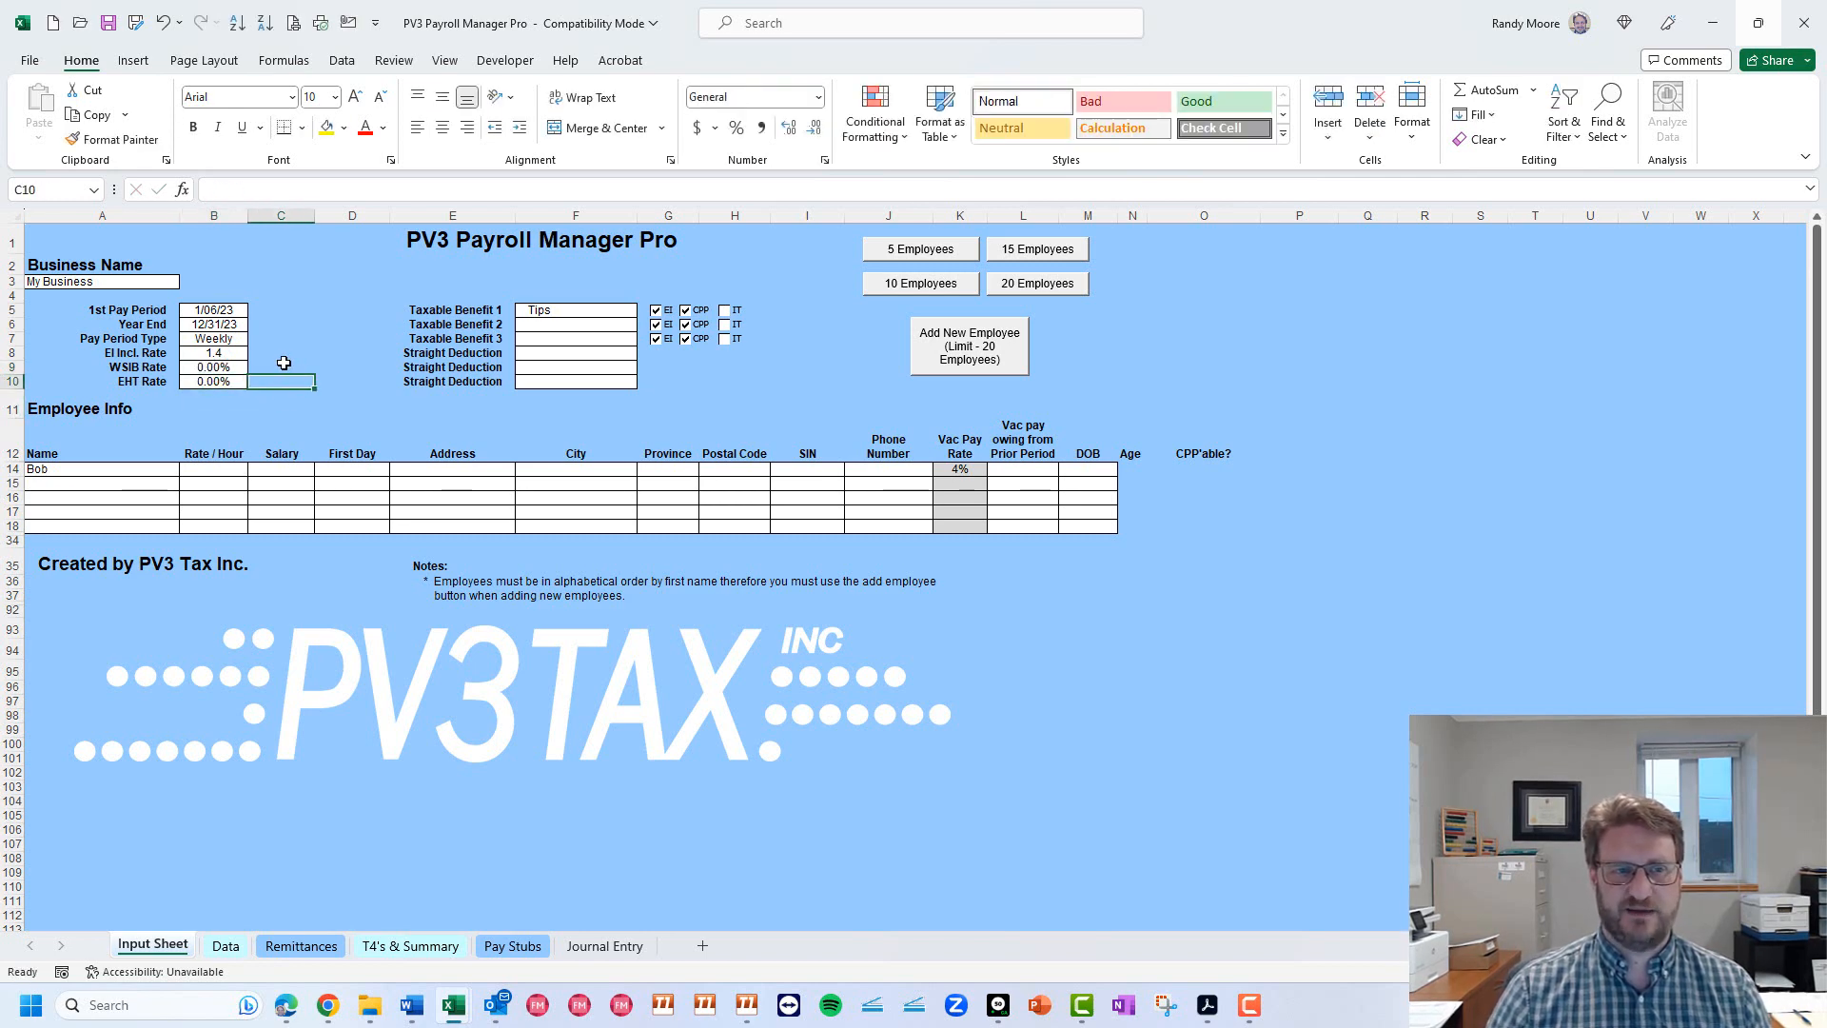
pyautogui.click(239, 366)
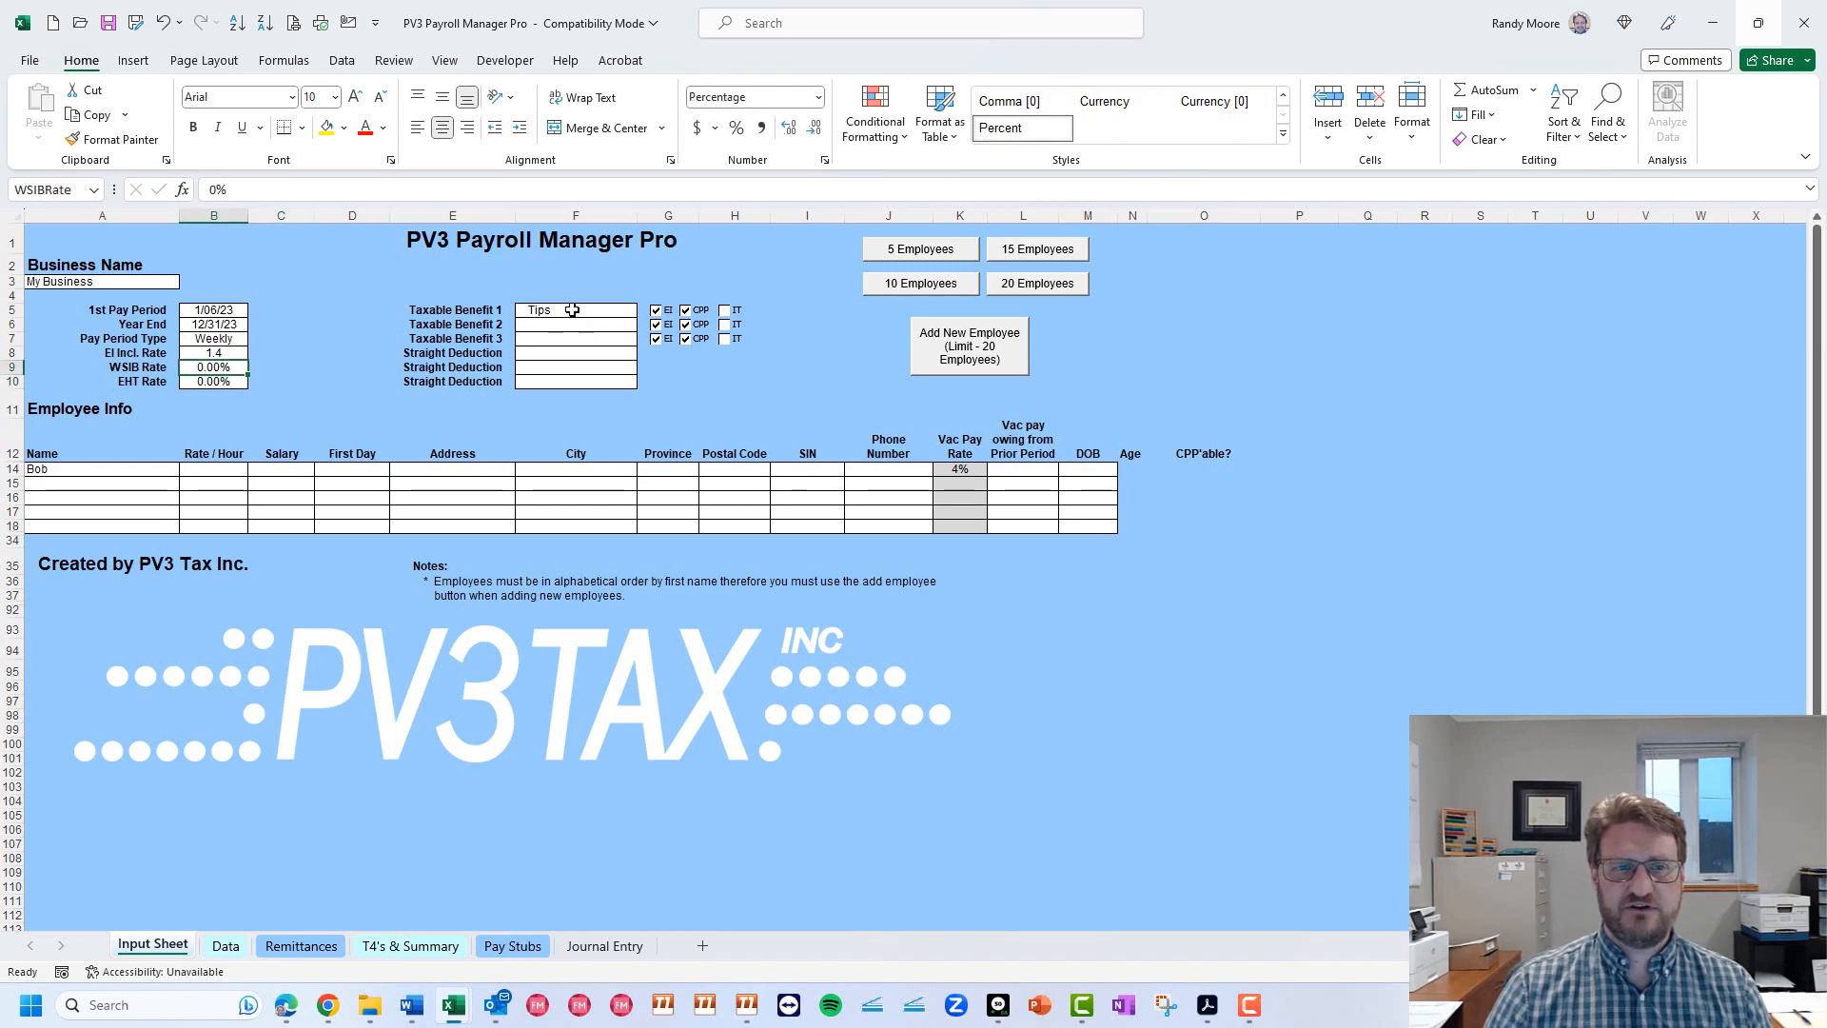
# Review the taxable benefit name cells and turn off CPP for the Tips benefit.
pyautogui.moveTo(571, 311); pyautogui.dragTo(571, 339)
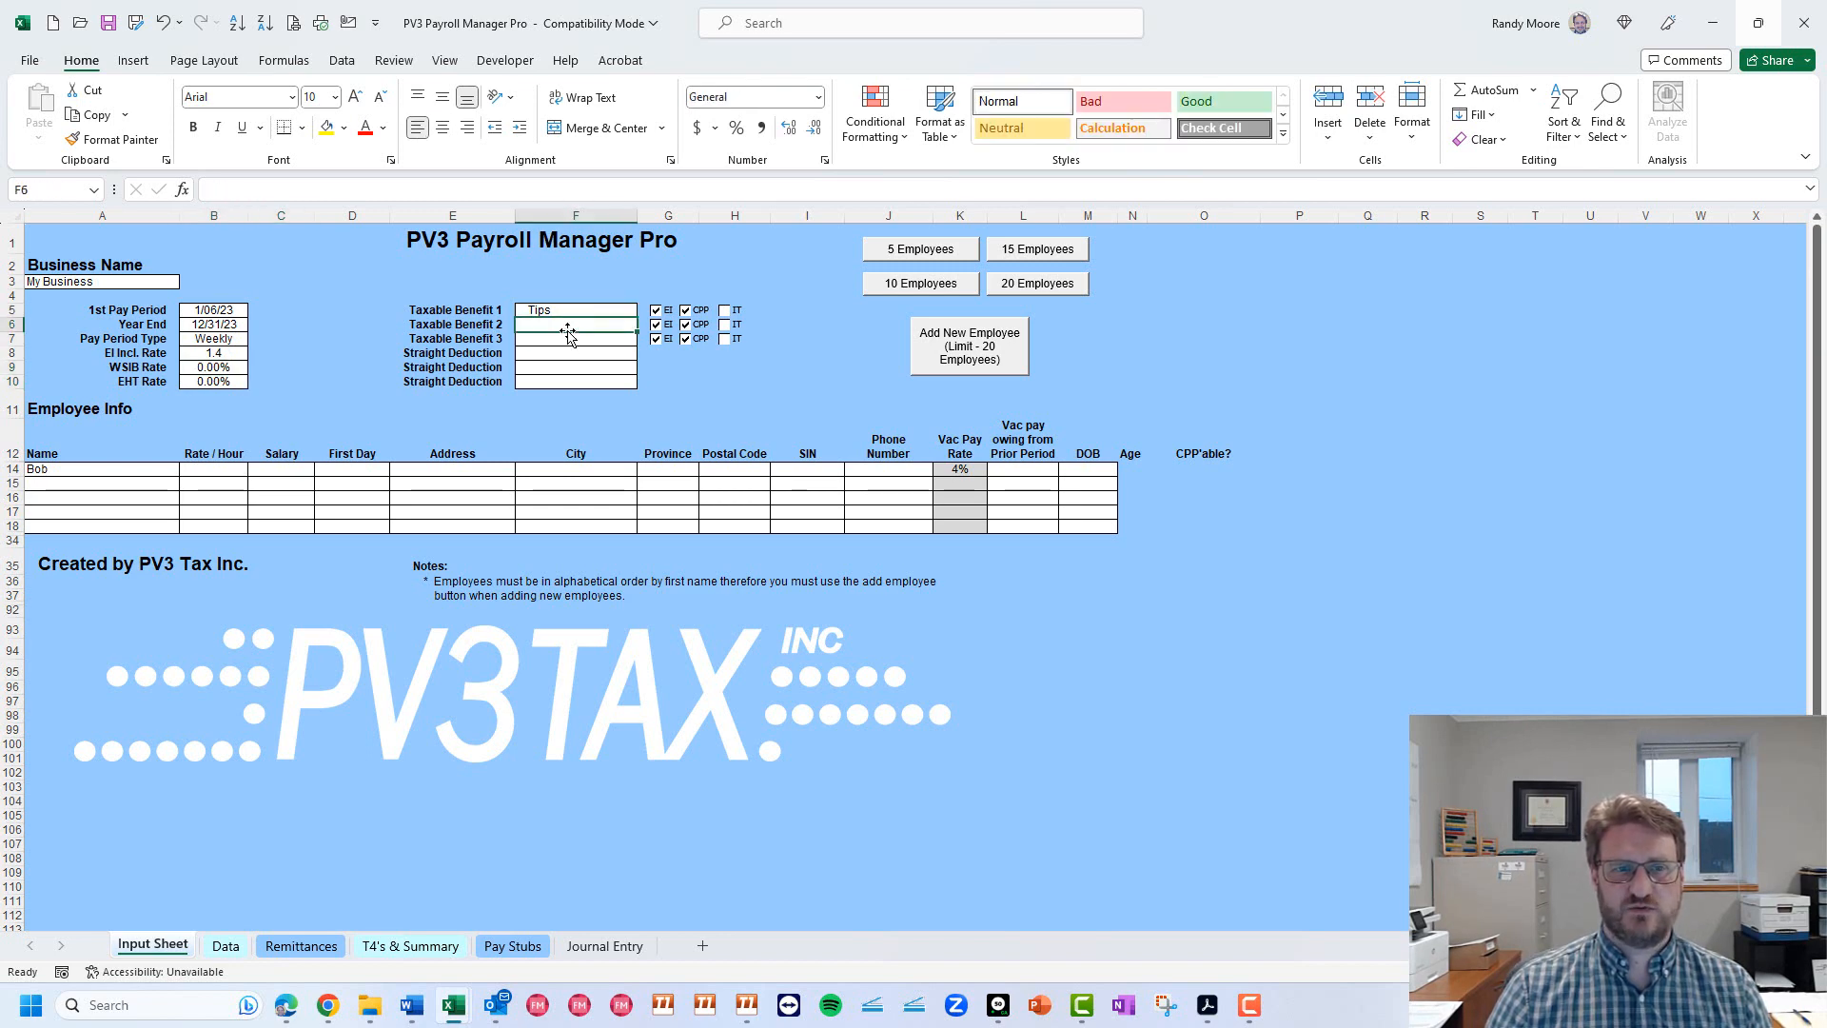
pyautogui.click(565, 342)
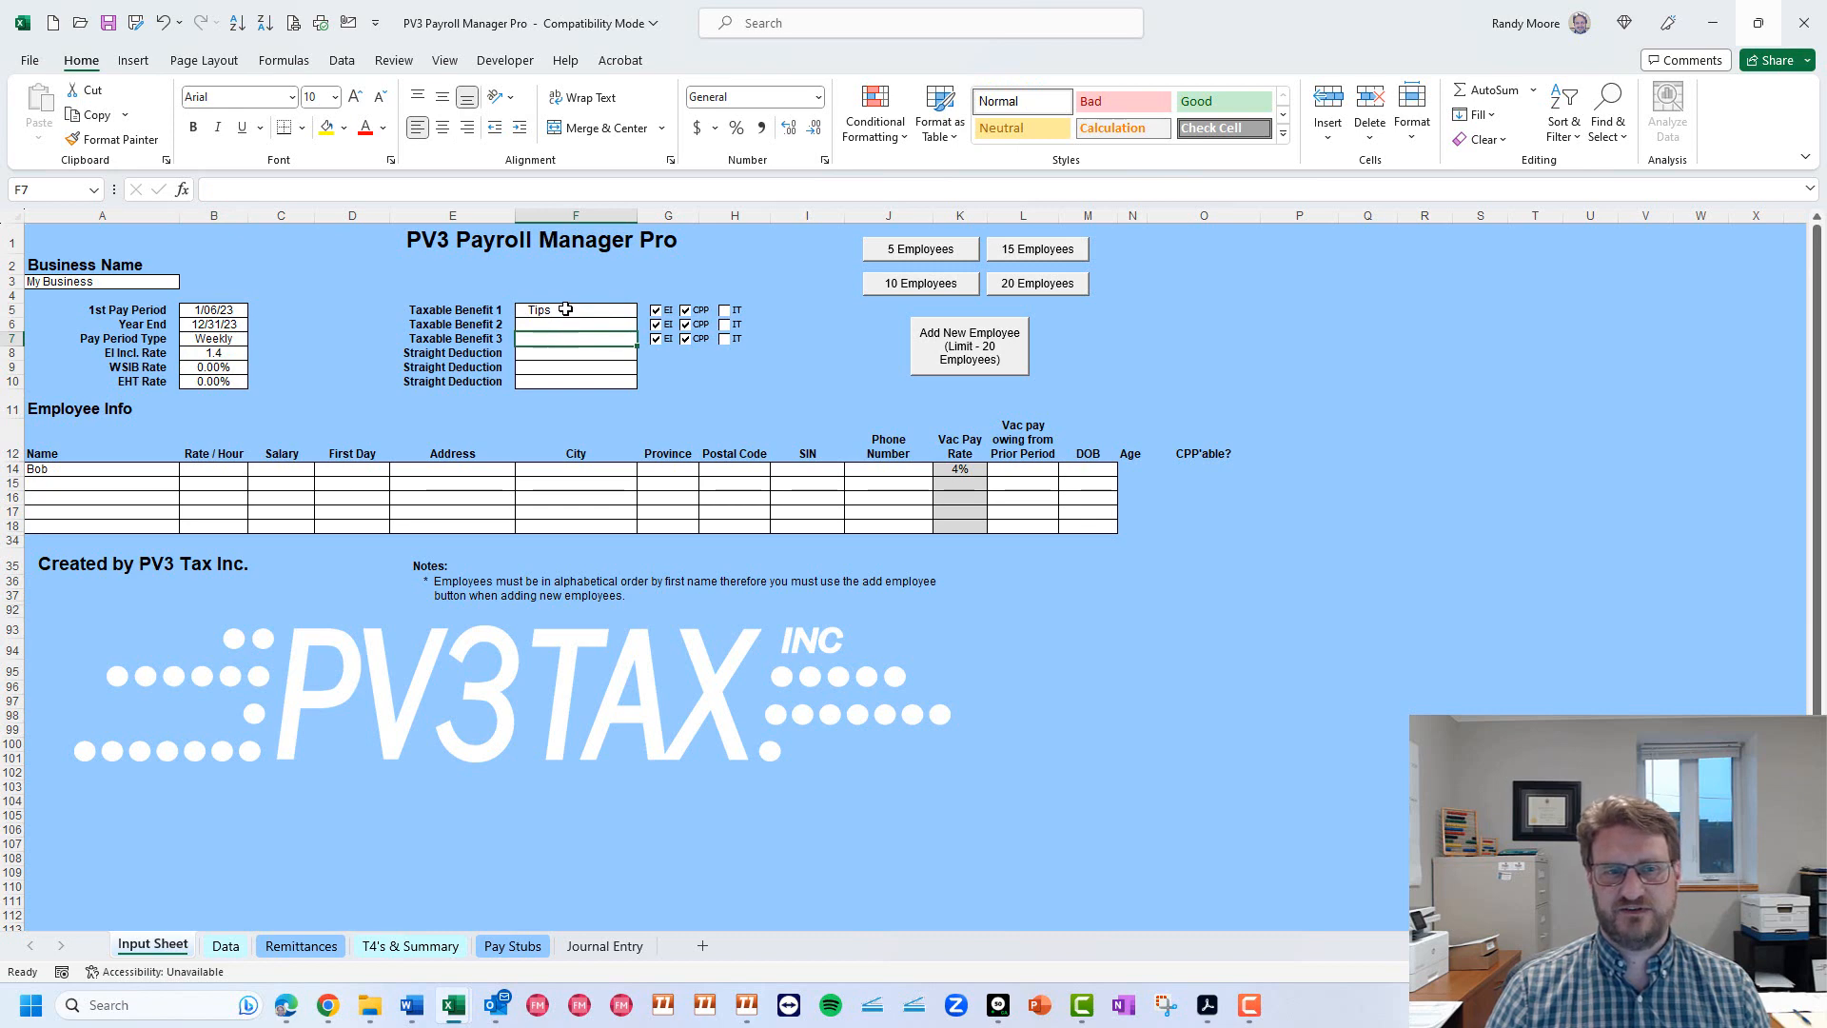
pyautogui.click(565, 310)
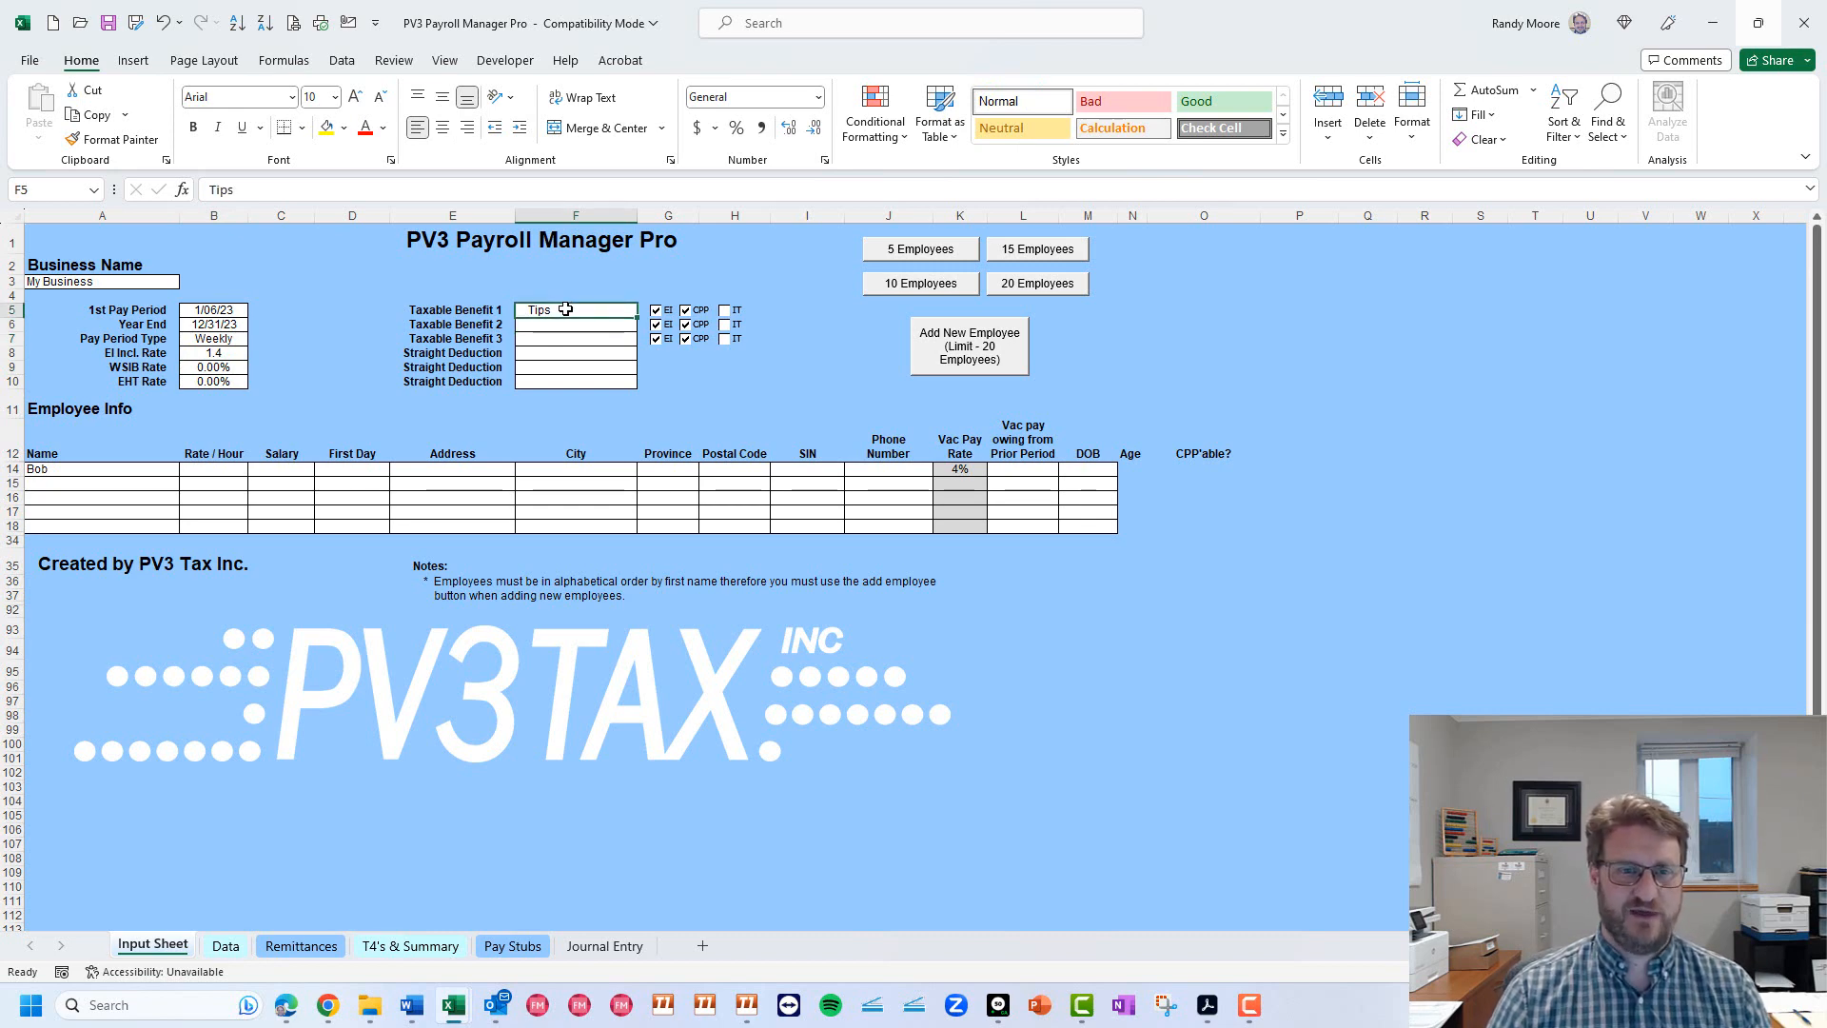
pyautogui.click(566, 326)
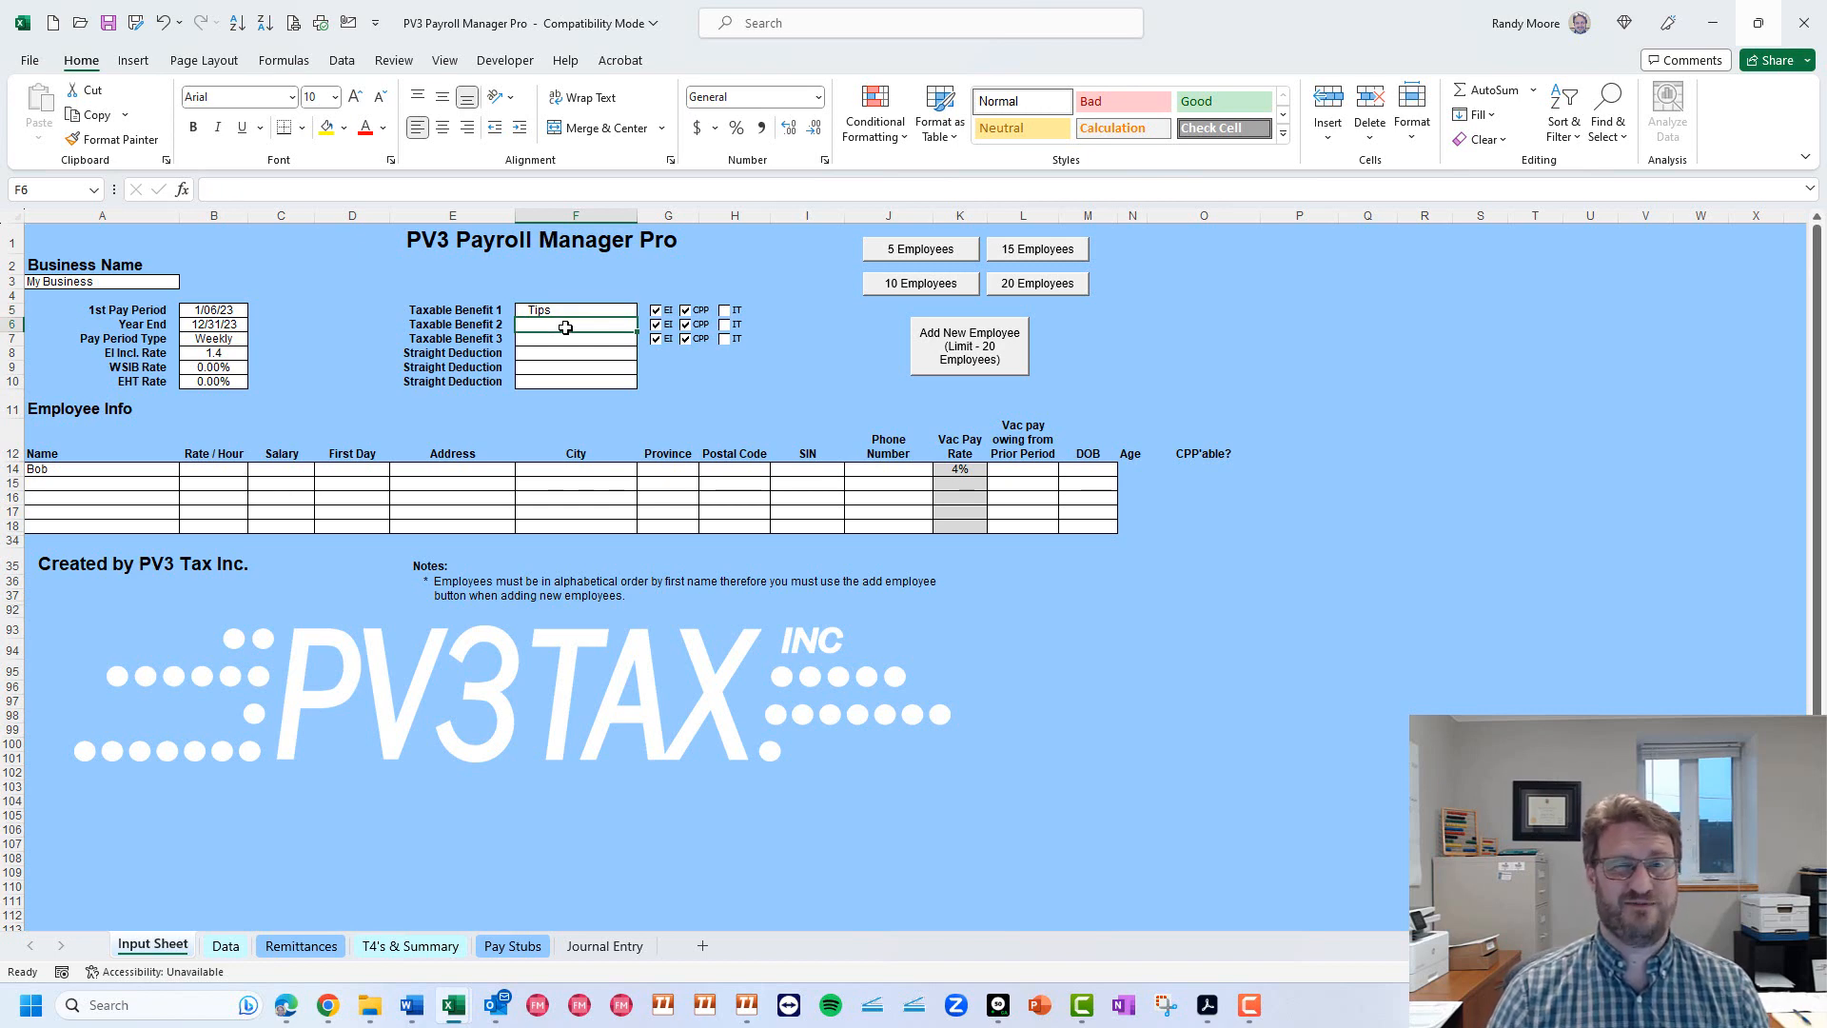
pyautogui.click(557, 309)
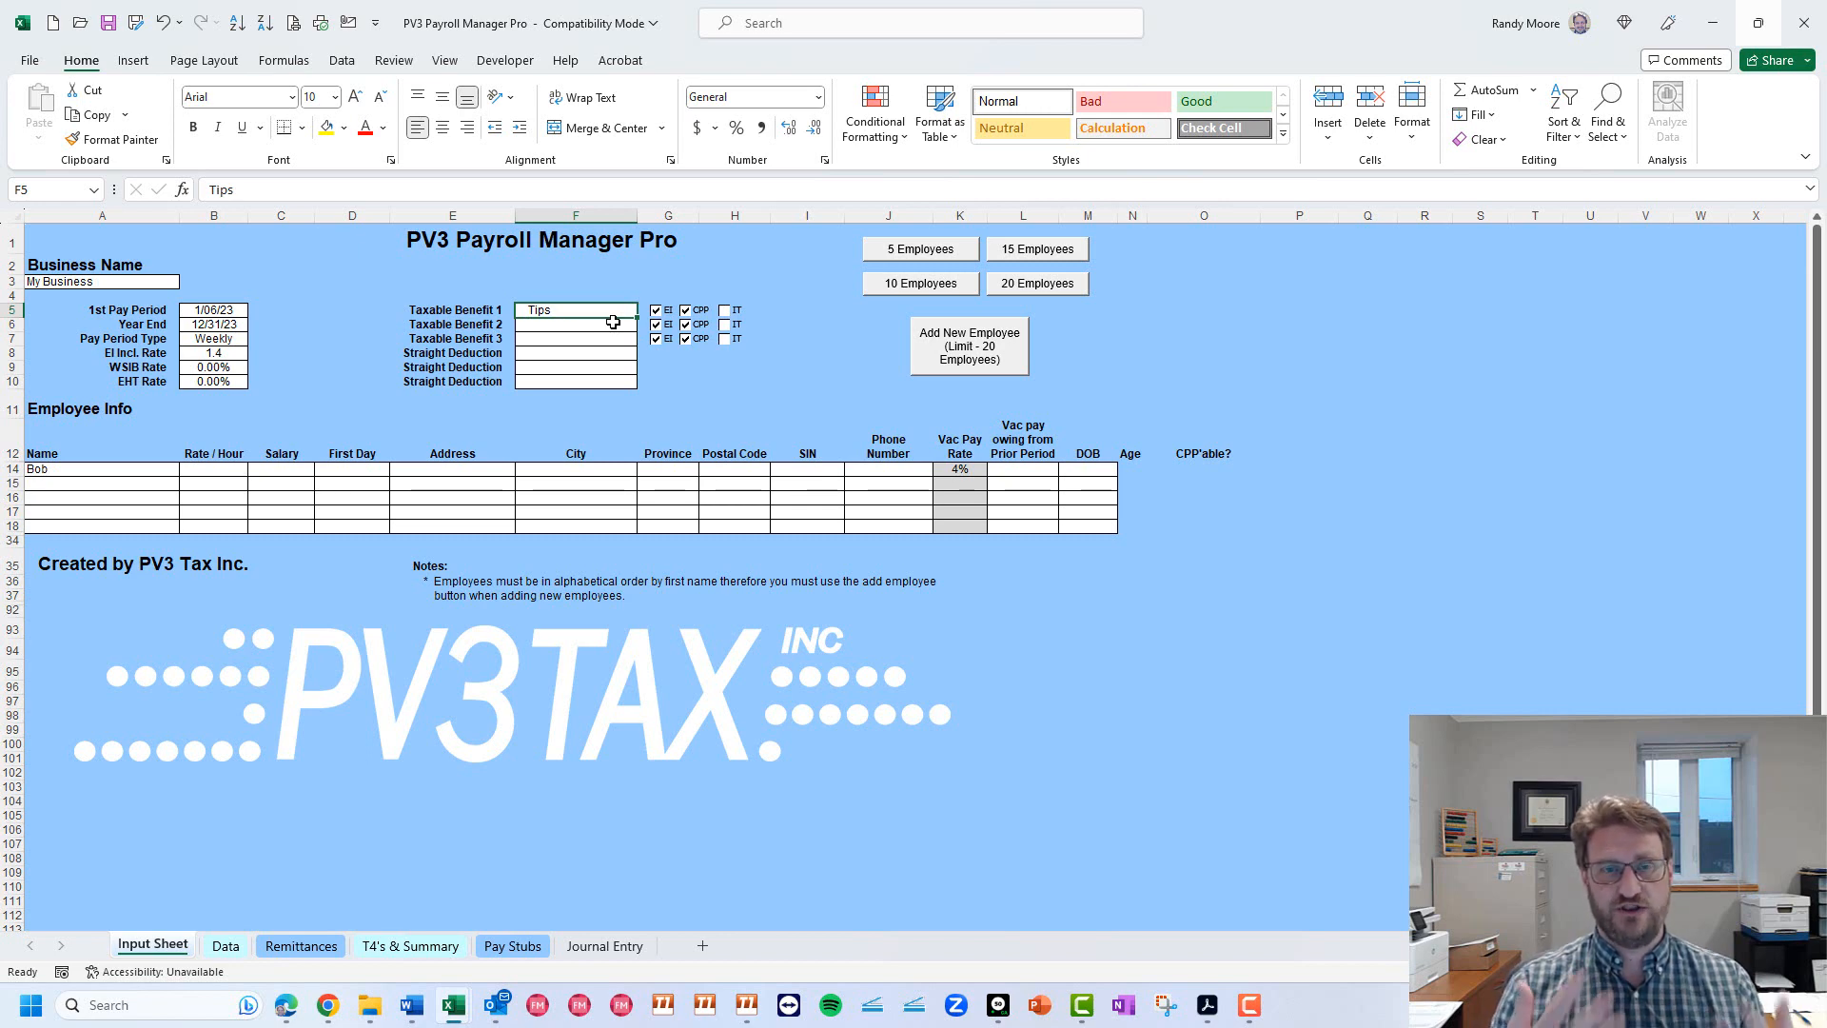
pyautogui.click(685, 311)
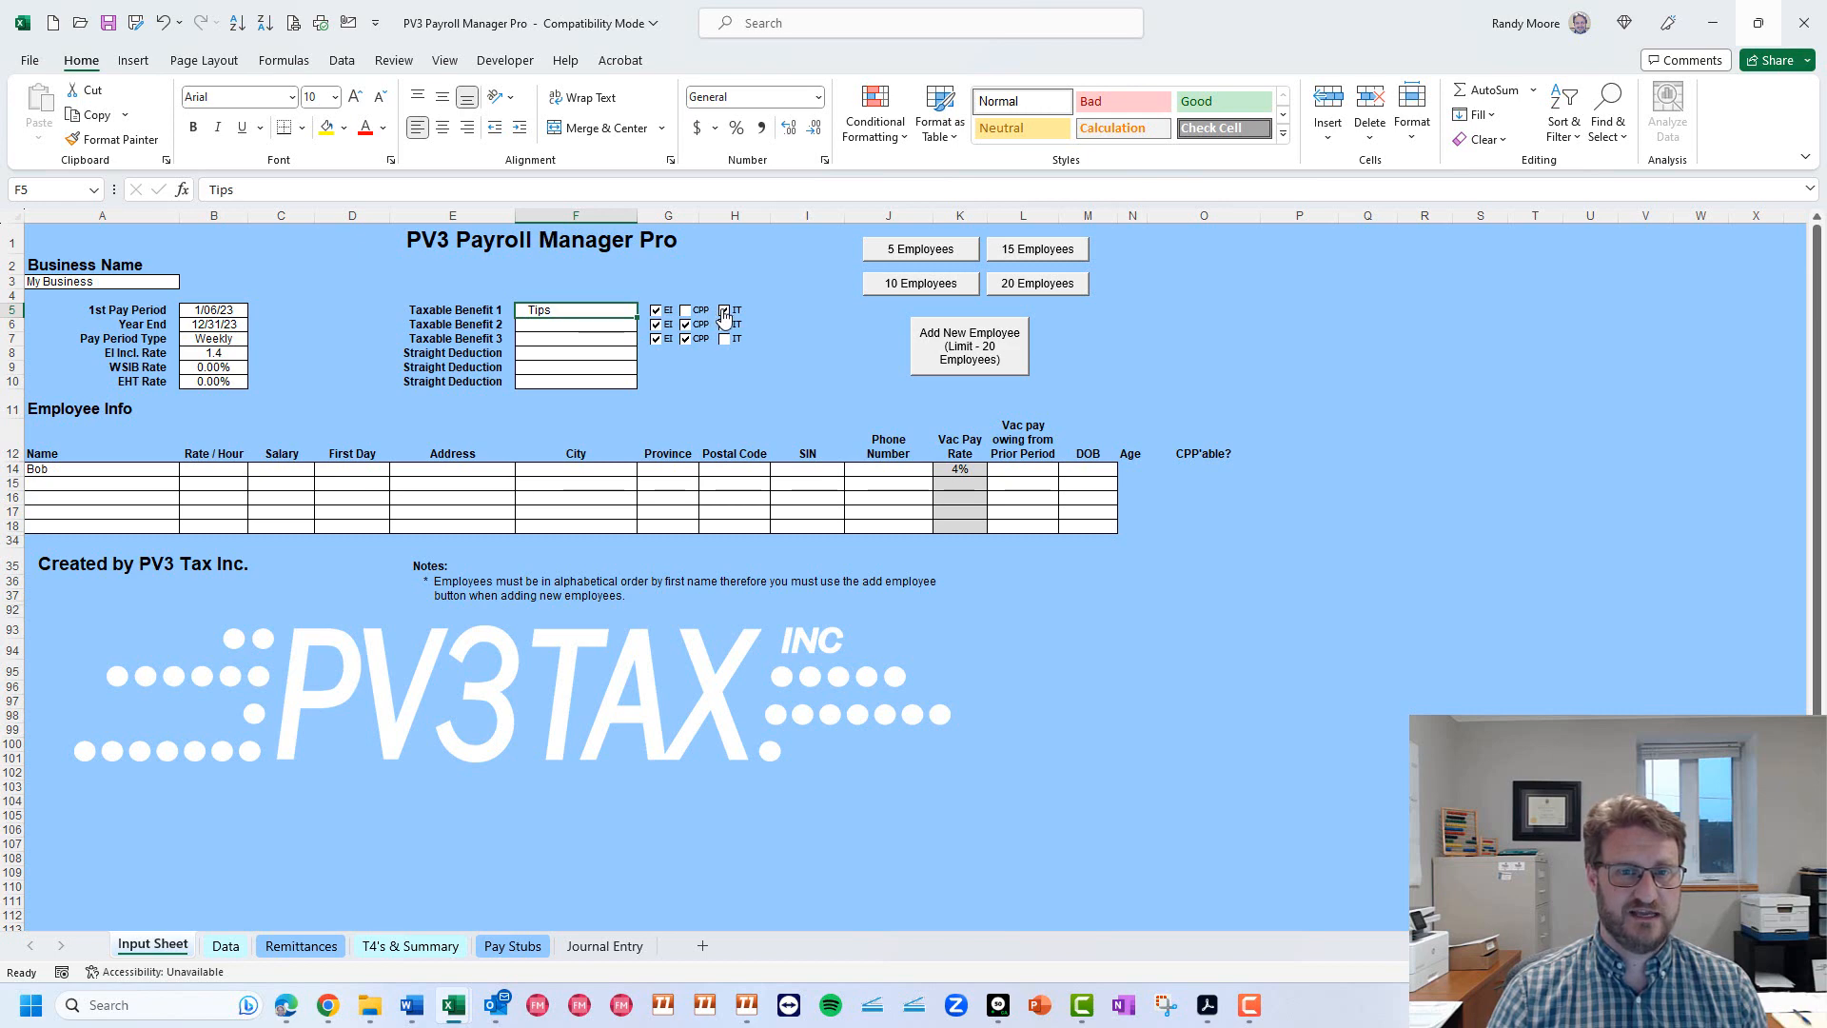
# Set the Tips benefit so that EI and CPP apply and IT is turned off.
pyautogui.click(686, 313)
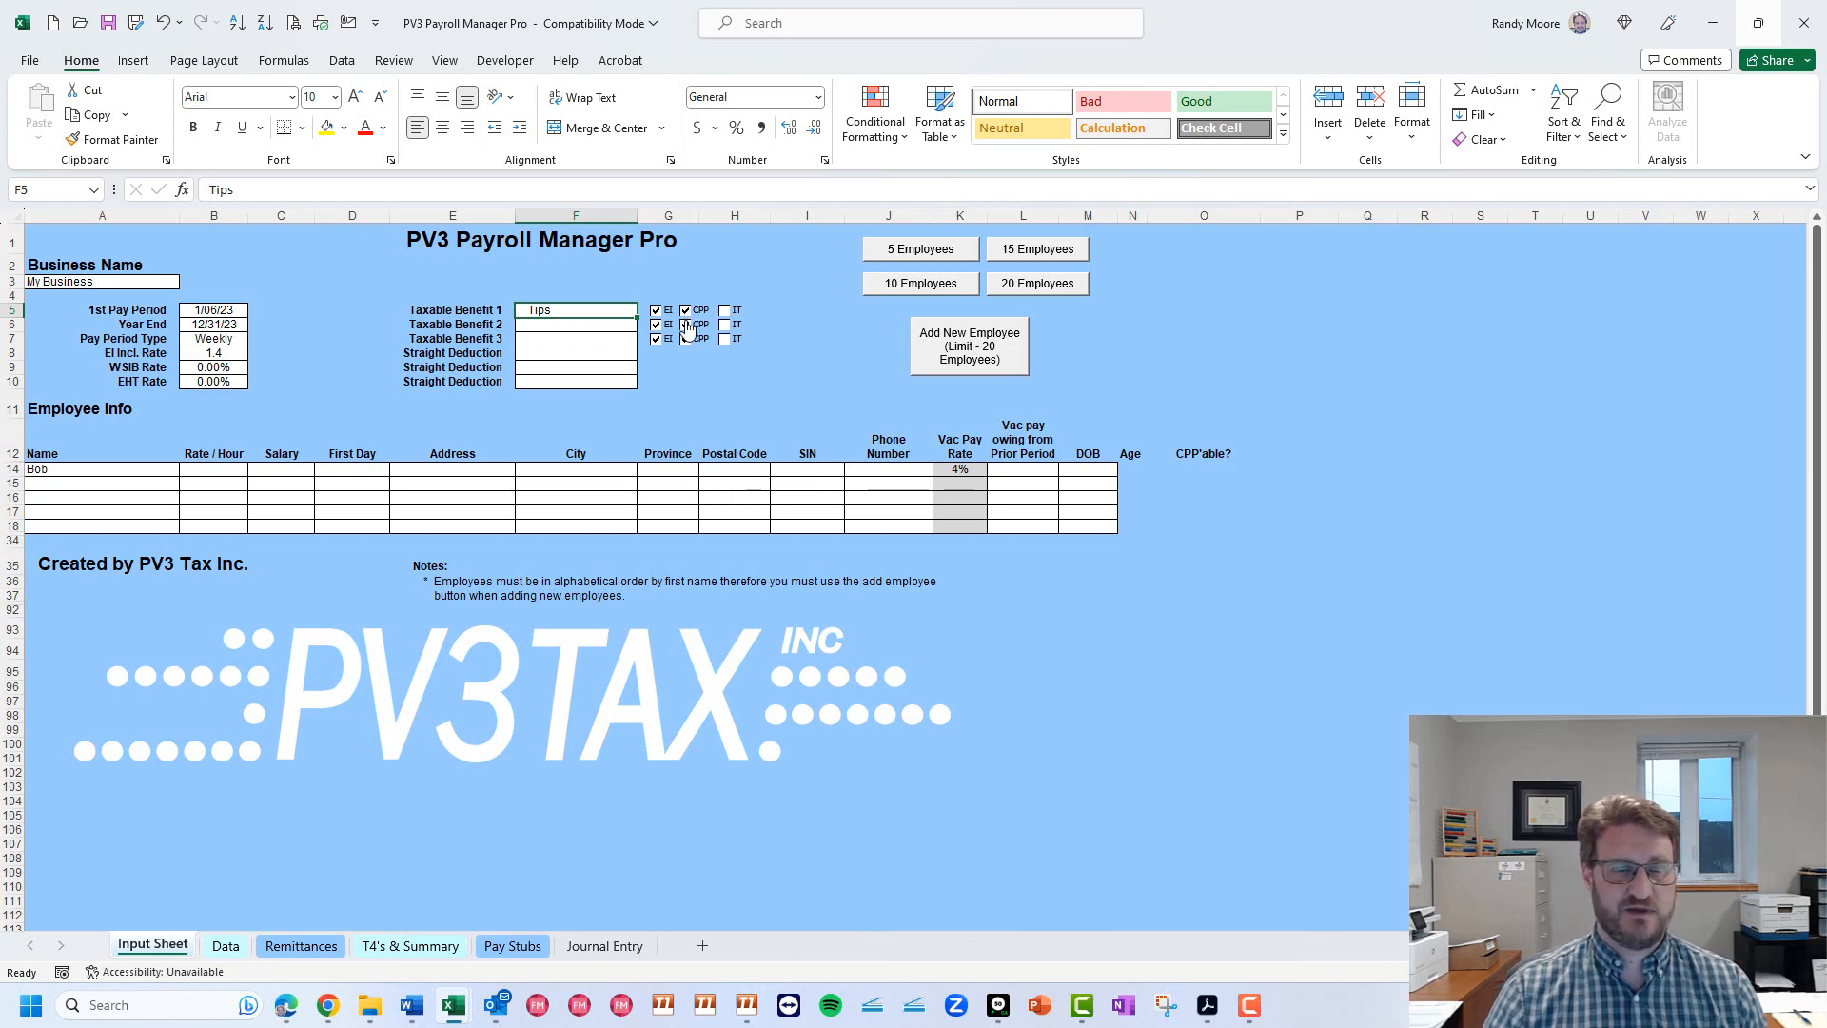
pyautogui.click(656, 311)
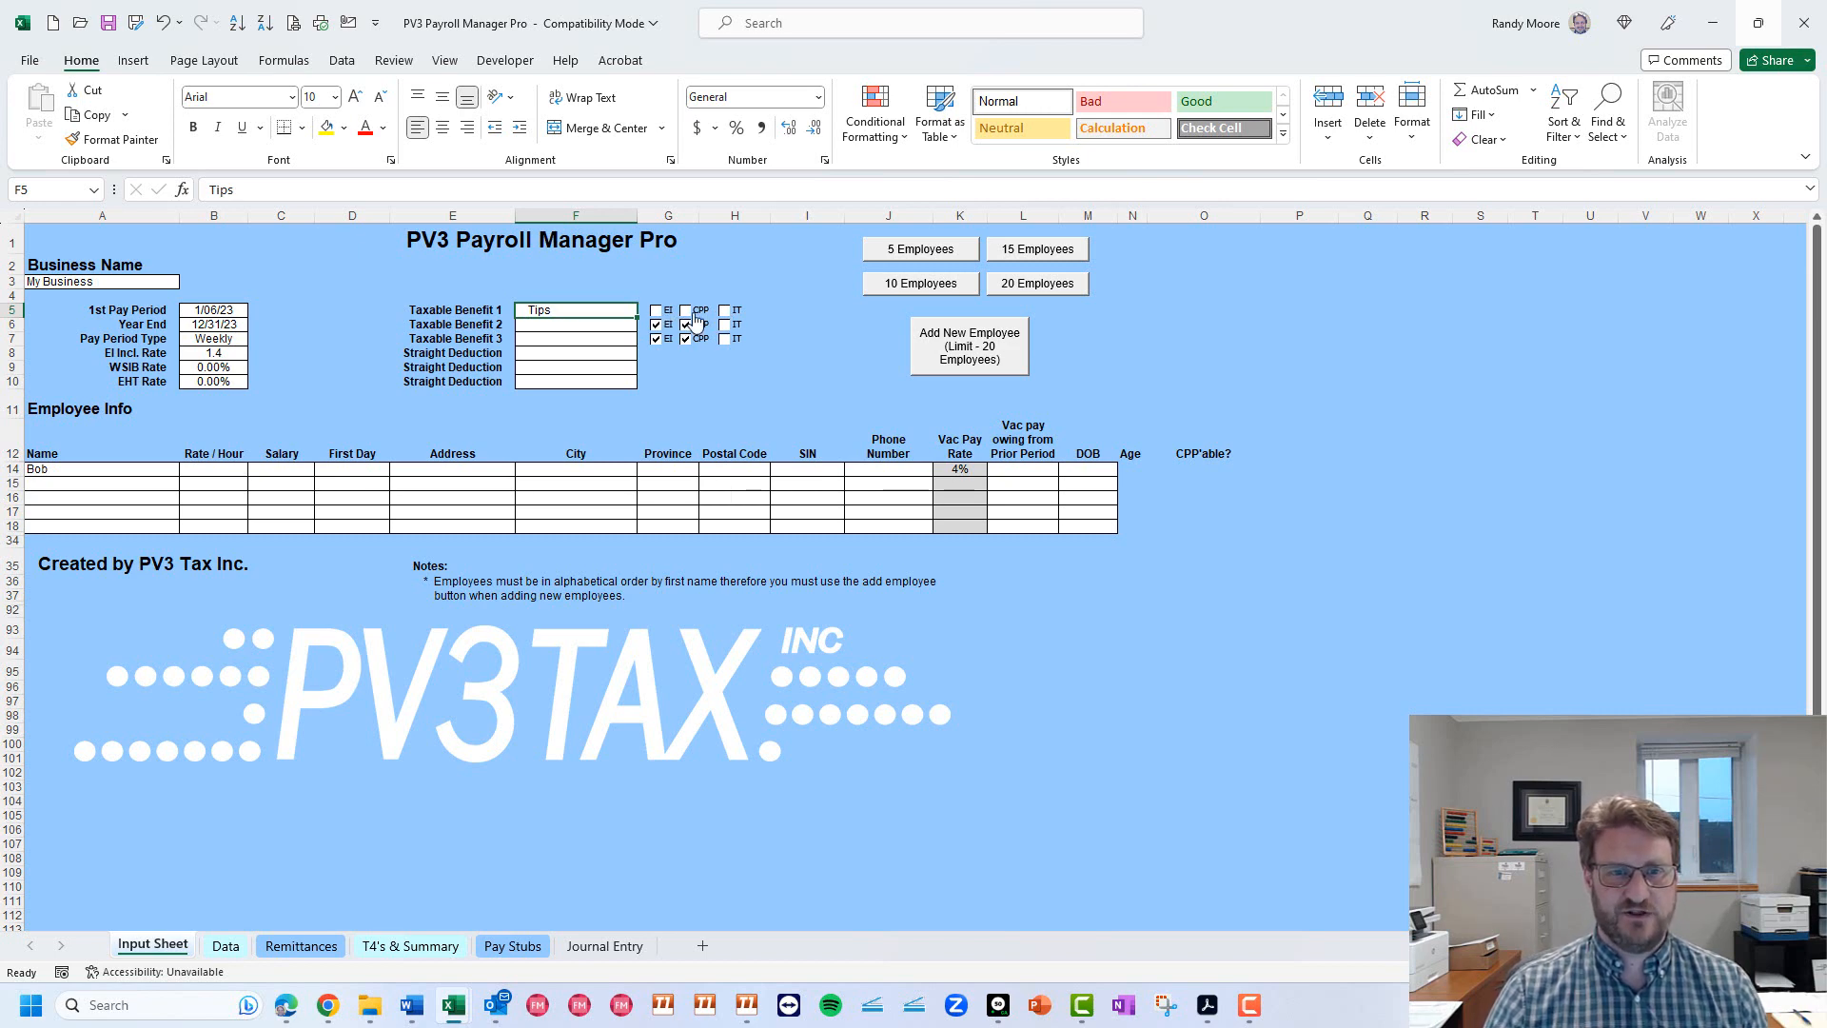
pyautogui.click(685, 311)
pyautogui.click(725, 311)
pyautogui.click(725, 312)
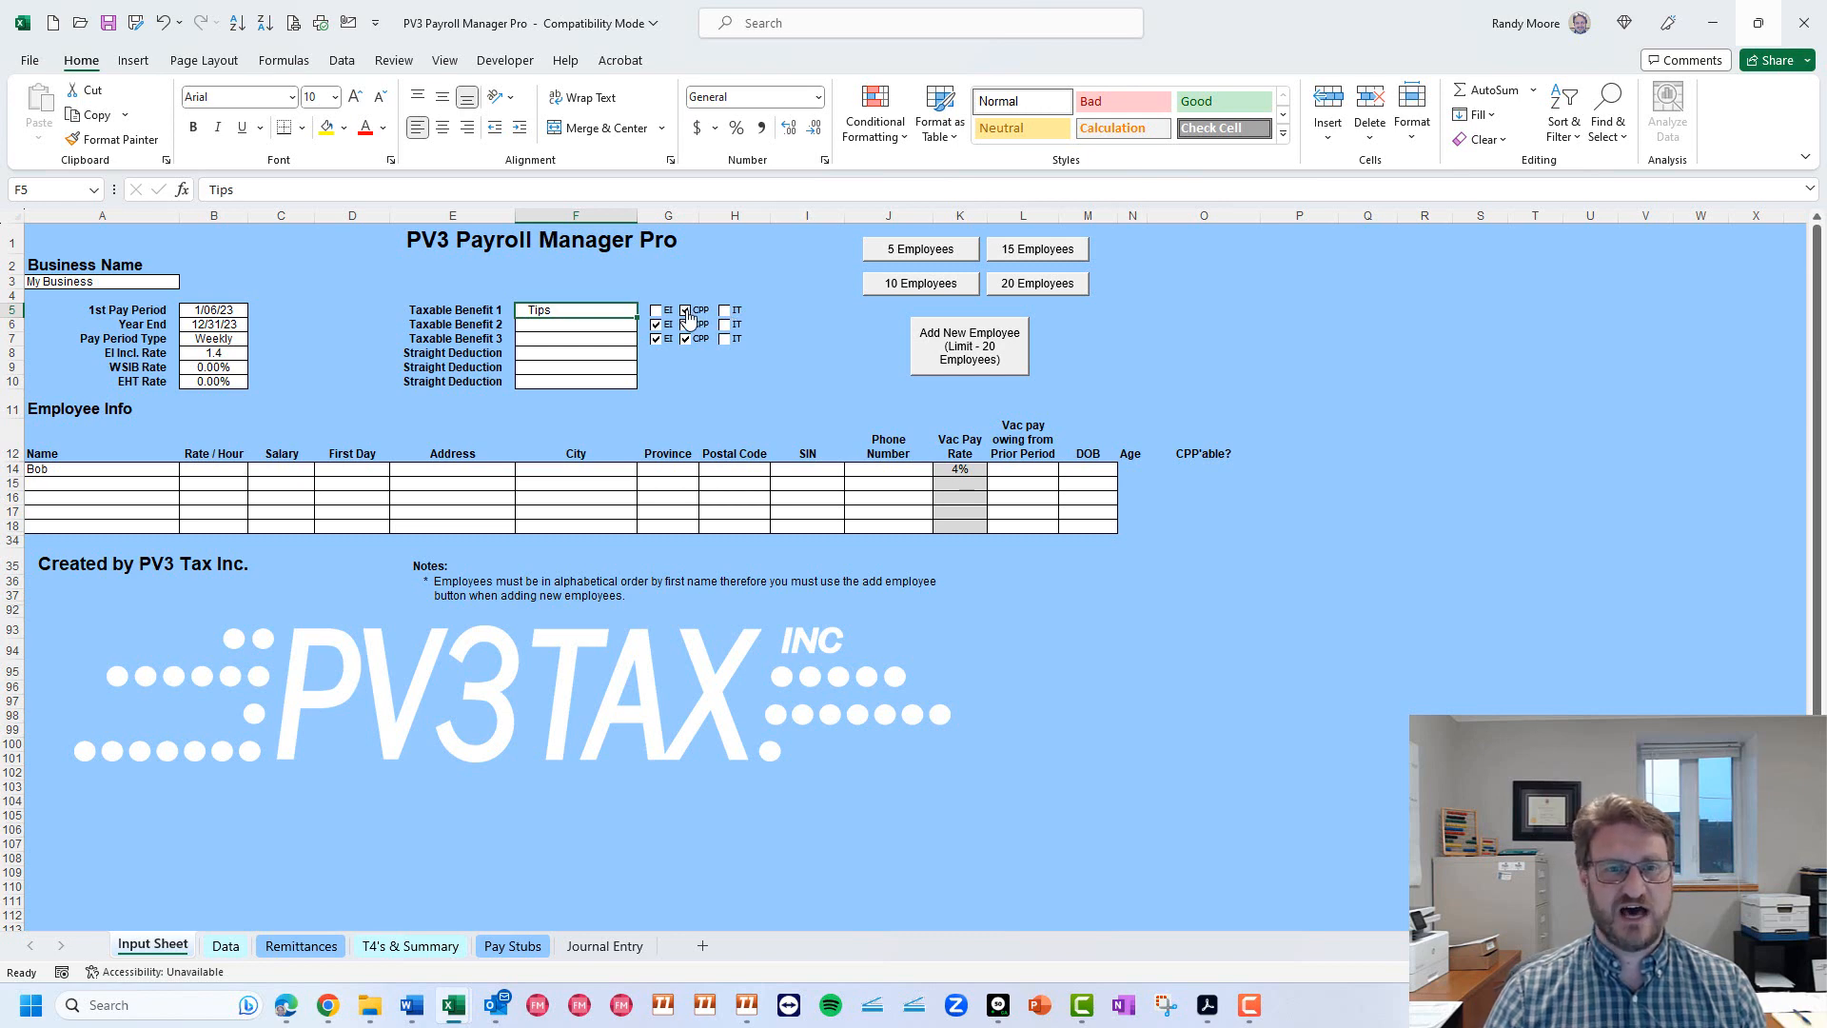
pyautogui.click(686, 311)
pyautogui.click(656, 311)
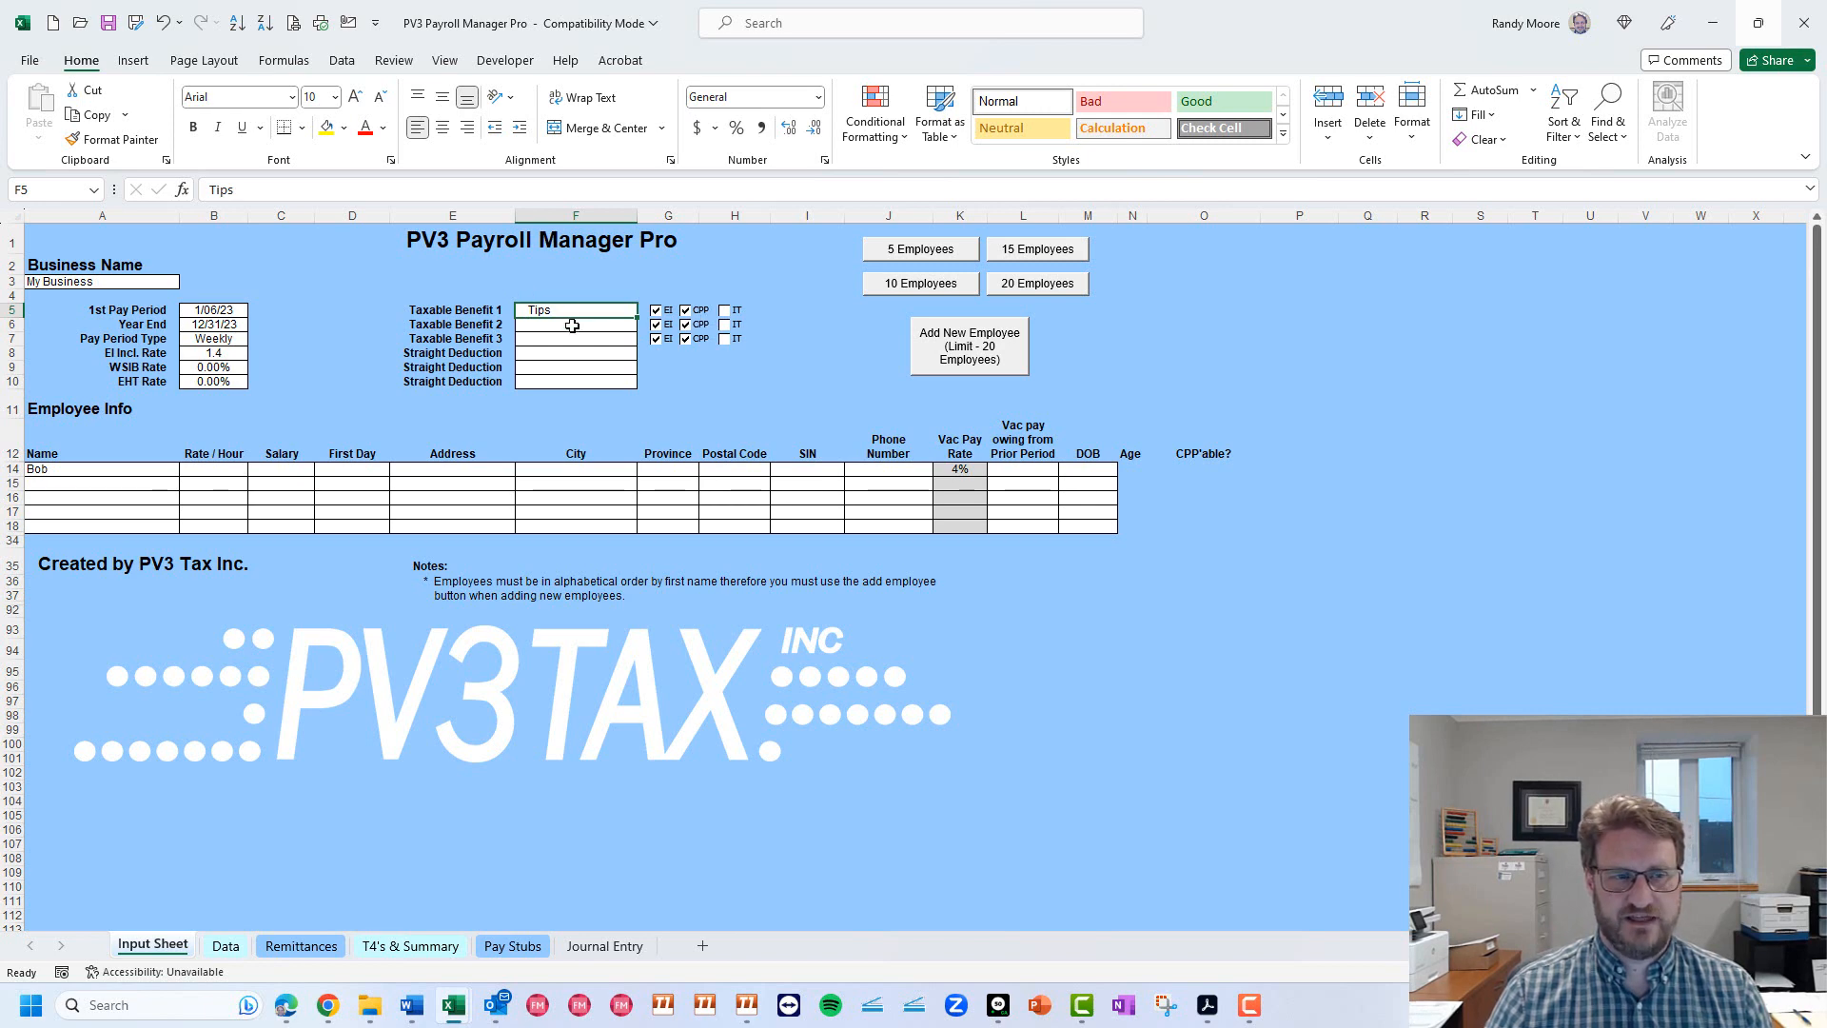
# Clear the placeholder name from the first row of the Employee Info table and select that empty name cell.
pyautogui.click(153, 473)
pyautogui.press('Delete')
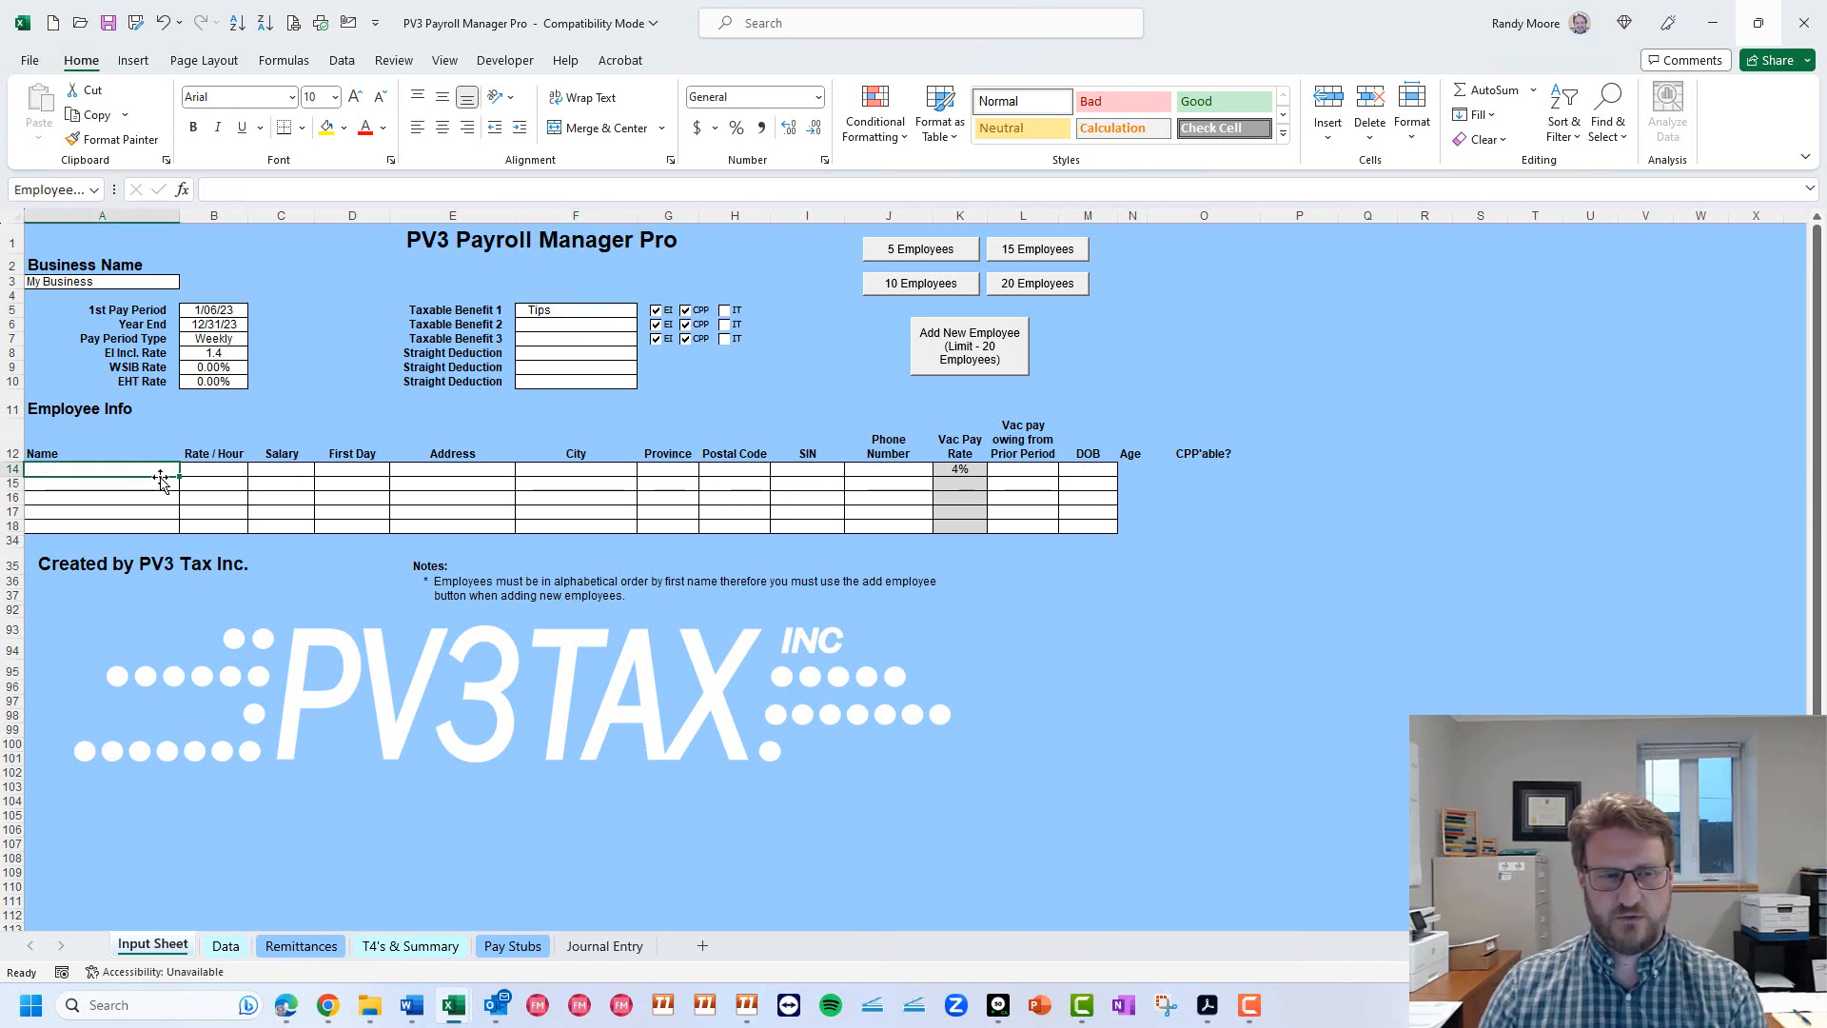
pyautogui.click(198, 481)
pyautogui.click(167, 472)
pyautogui.click(224, 471)
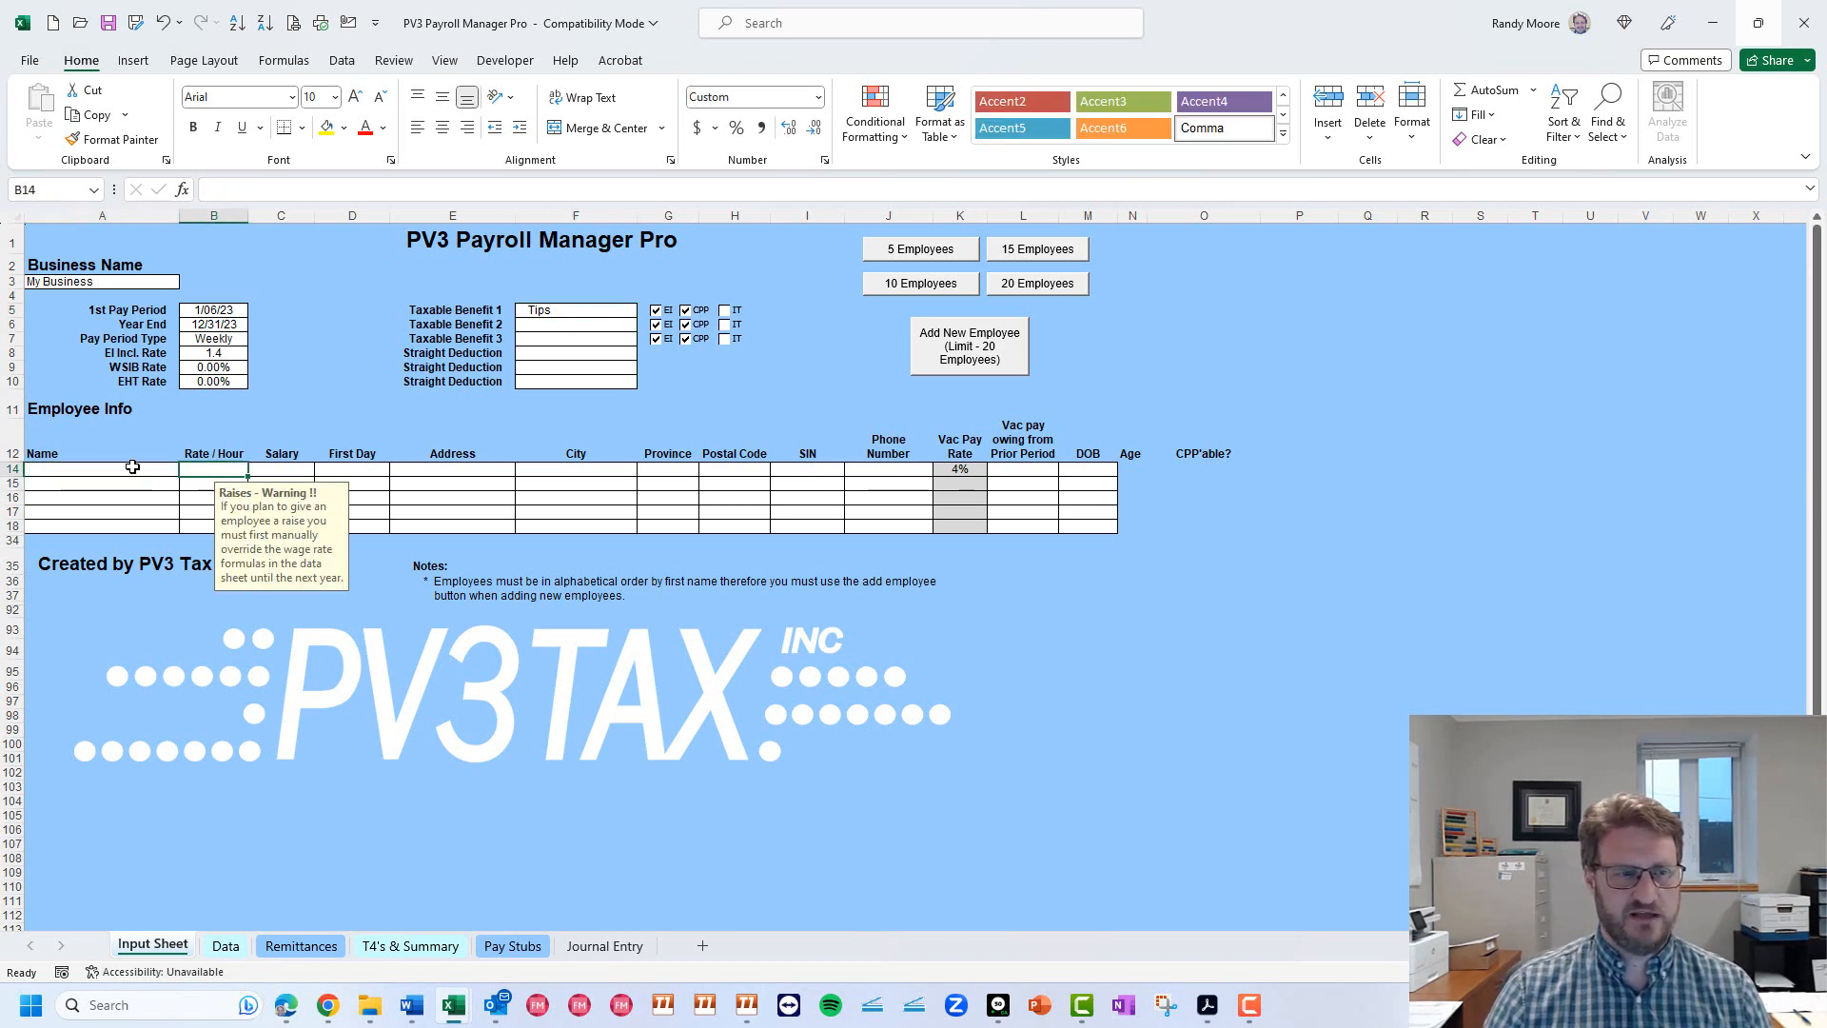
pyautogui.click(133, 467)
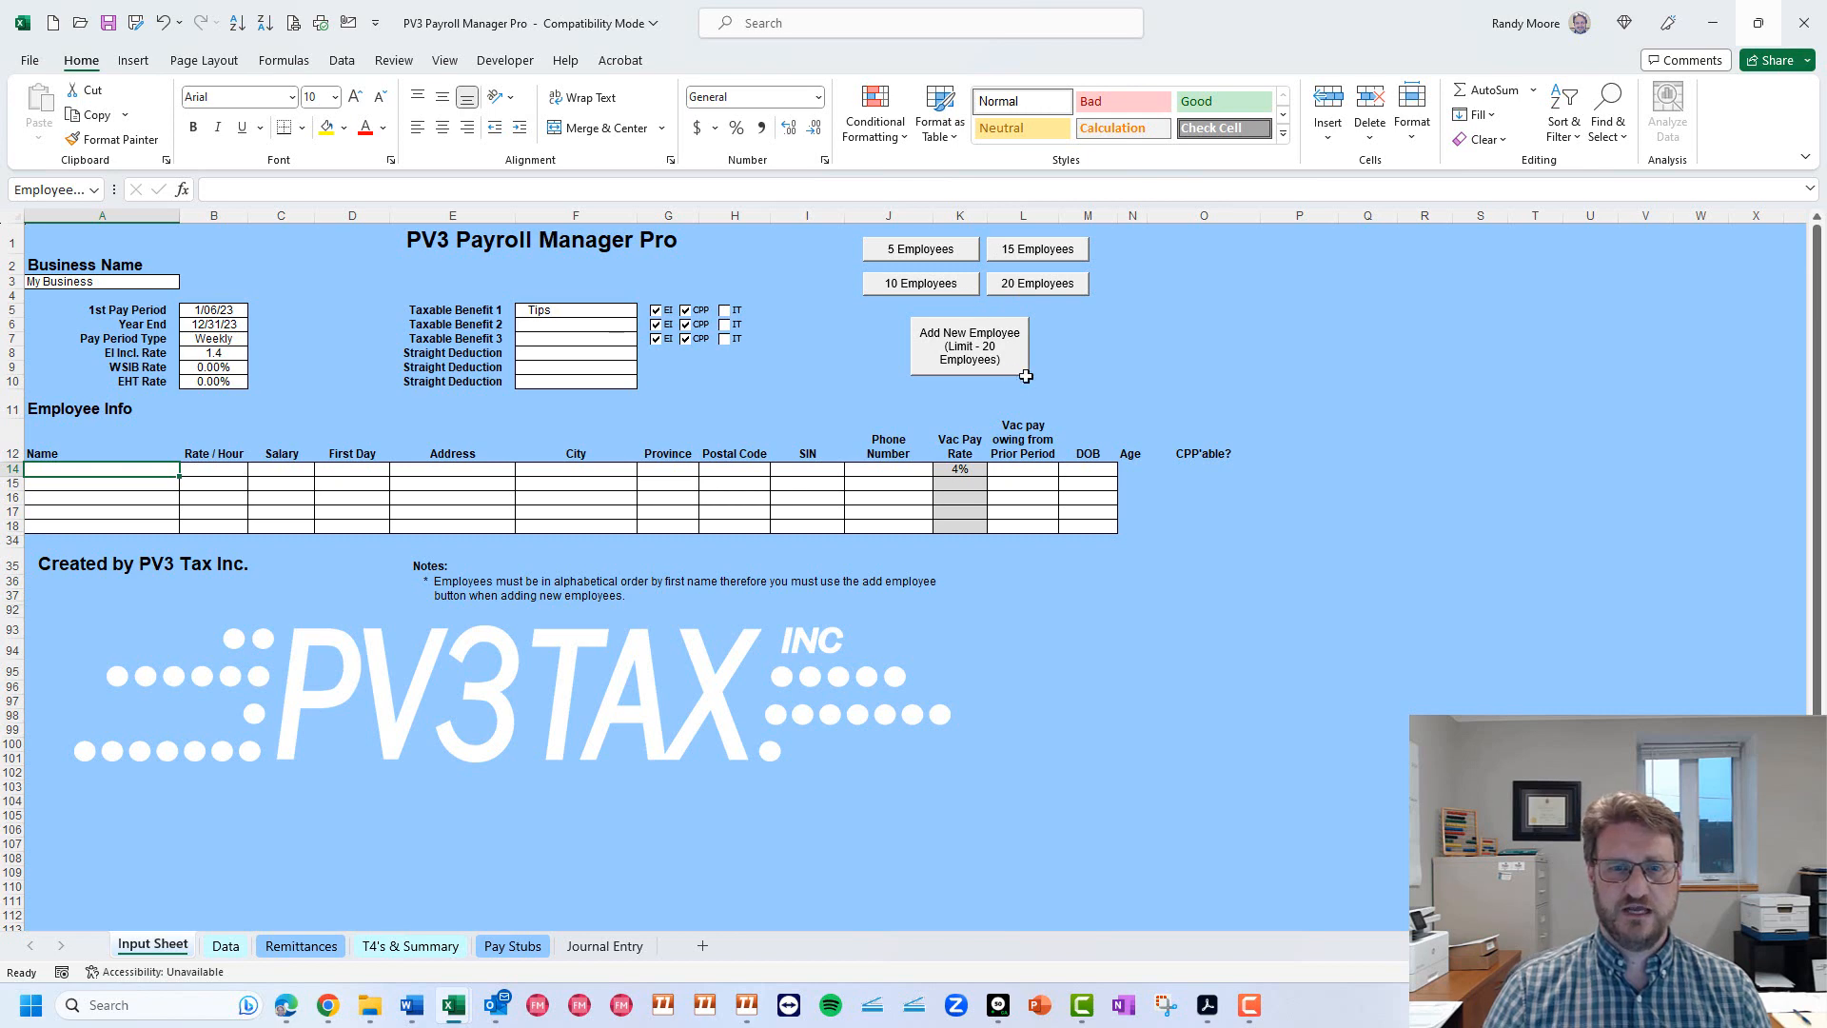
# Start adding a new employee and enter the employee's first and last name.
pyautogui.click(965, 340)
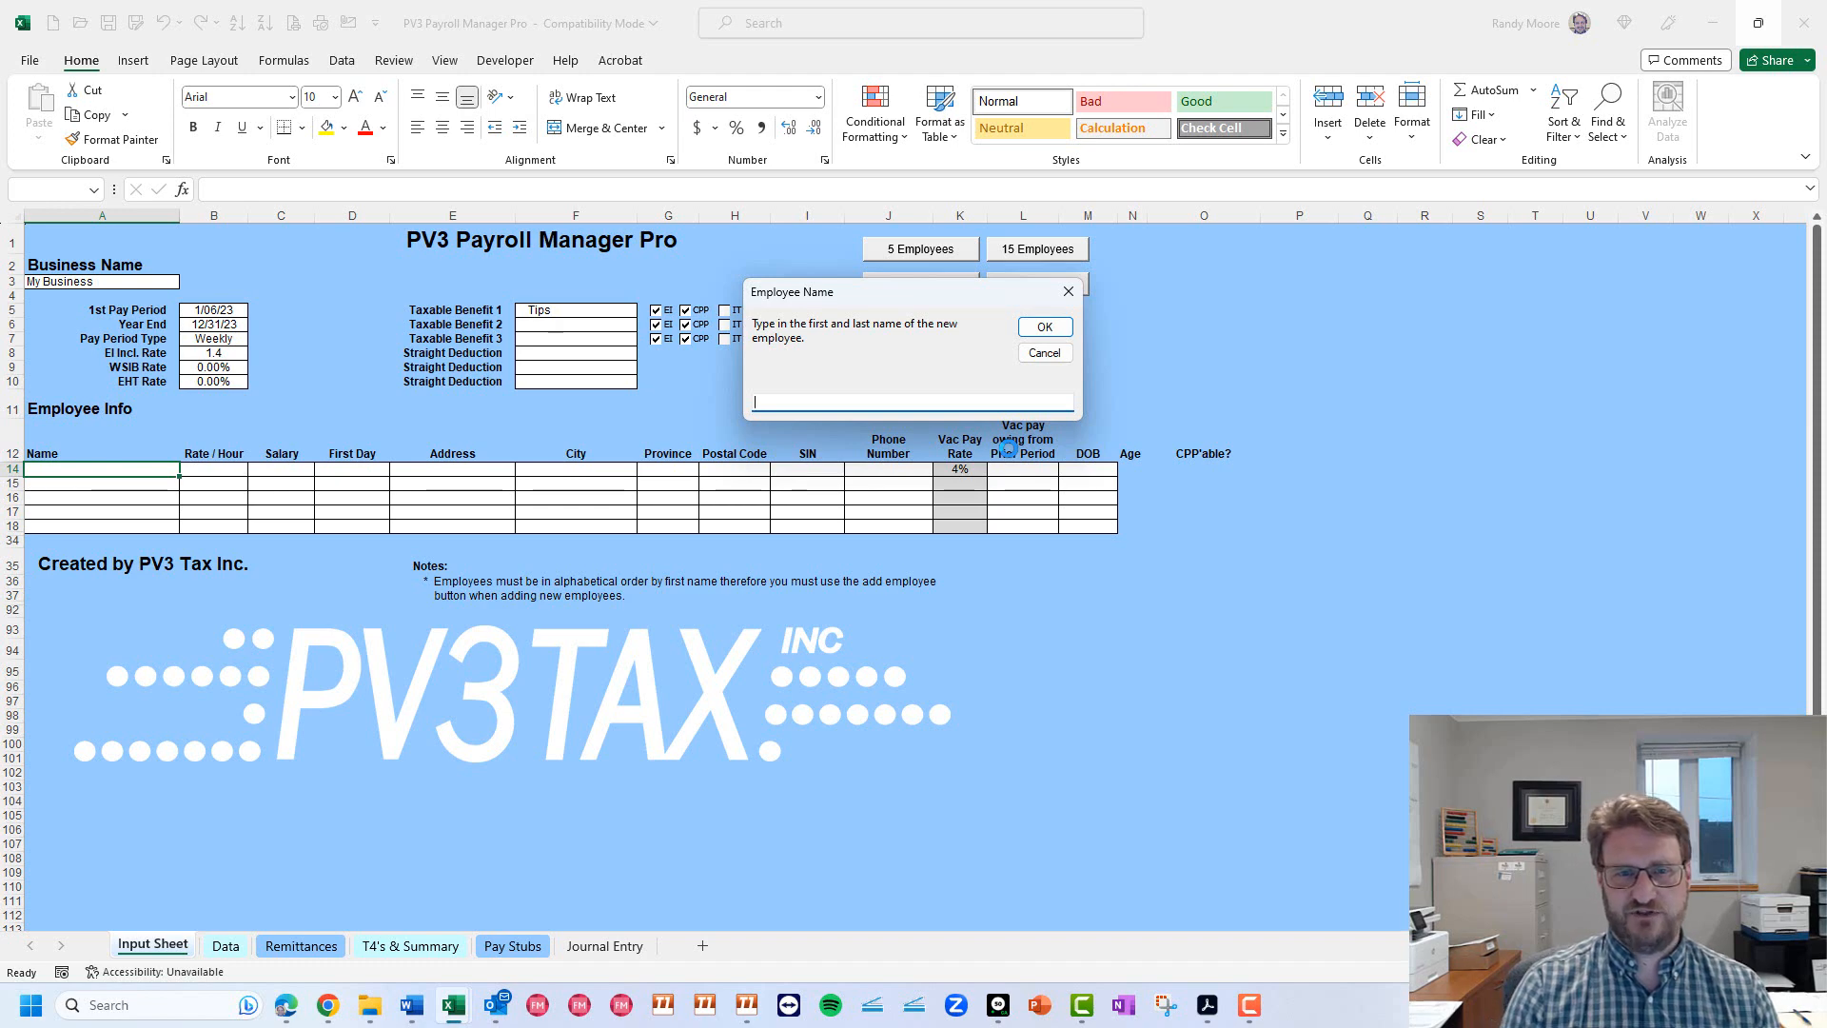
pyautogui.write('Cha')
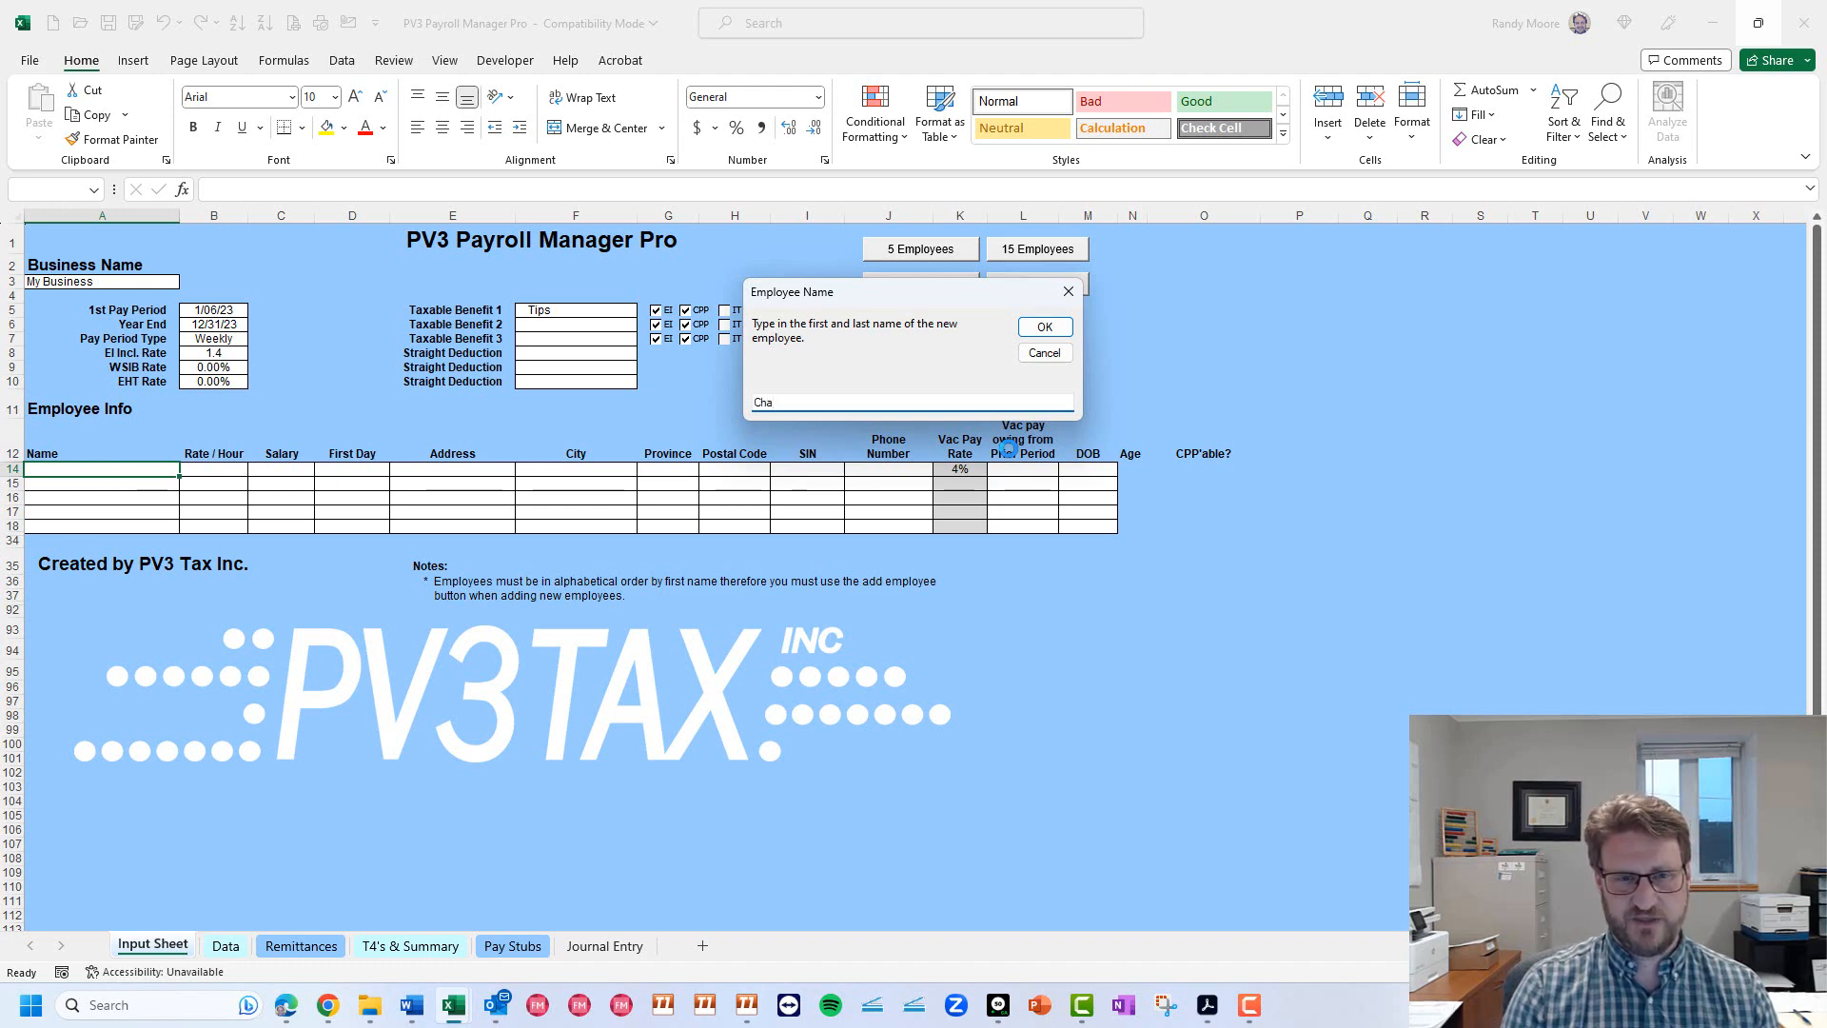
pyautogui.write('d Chadd')
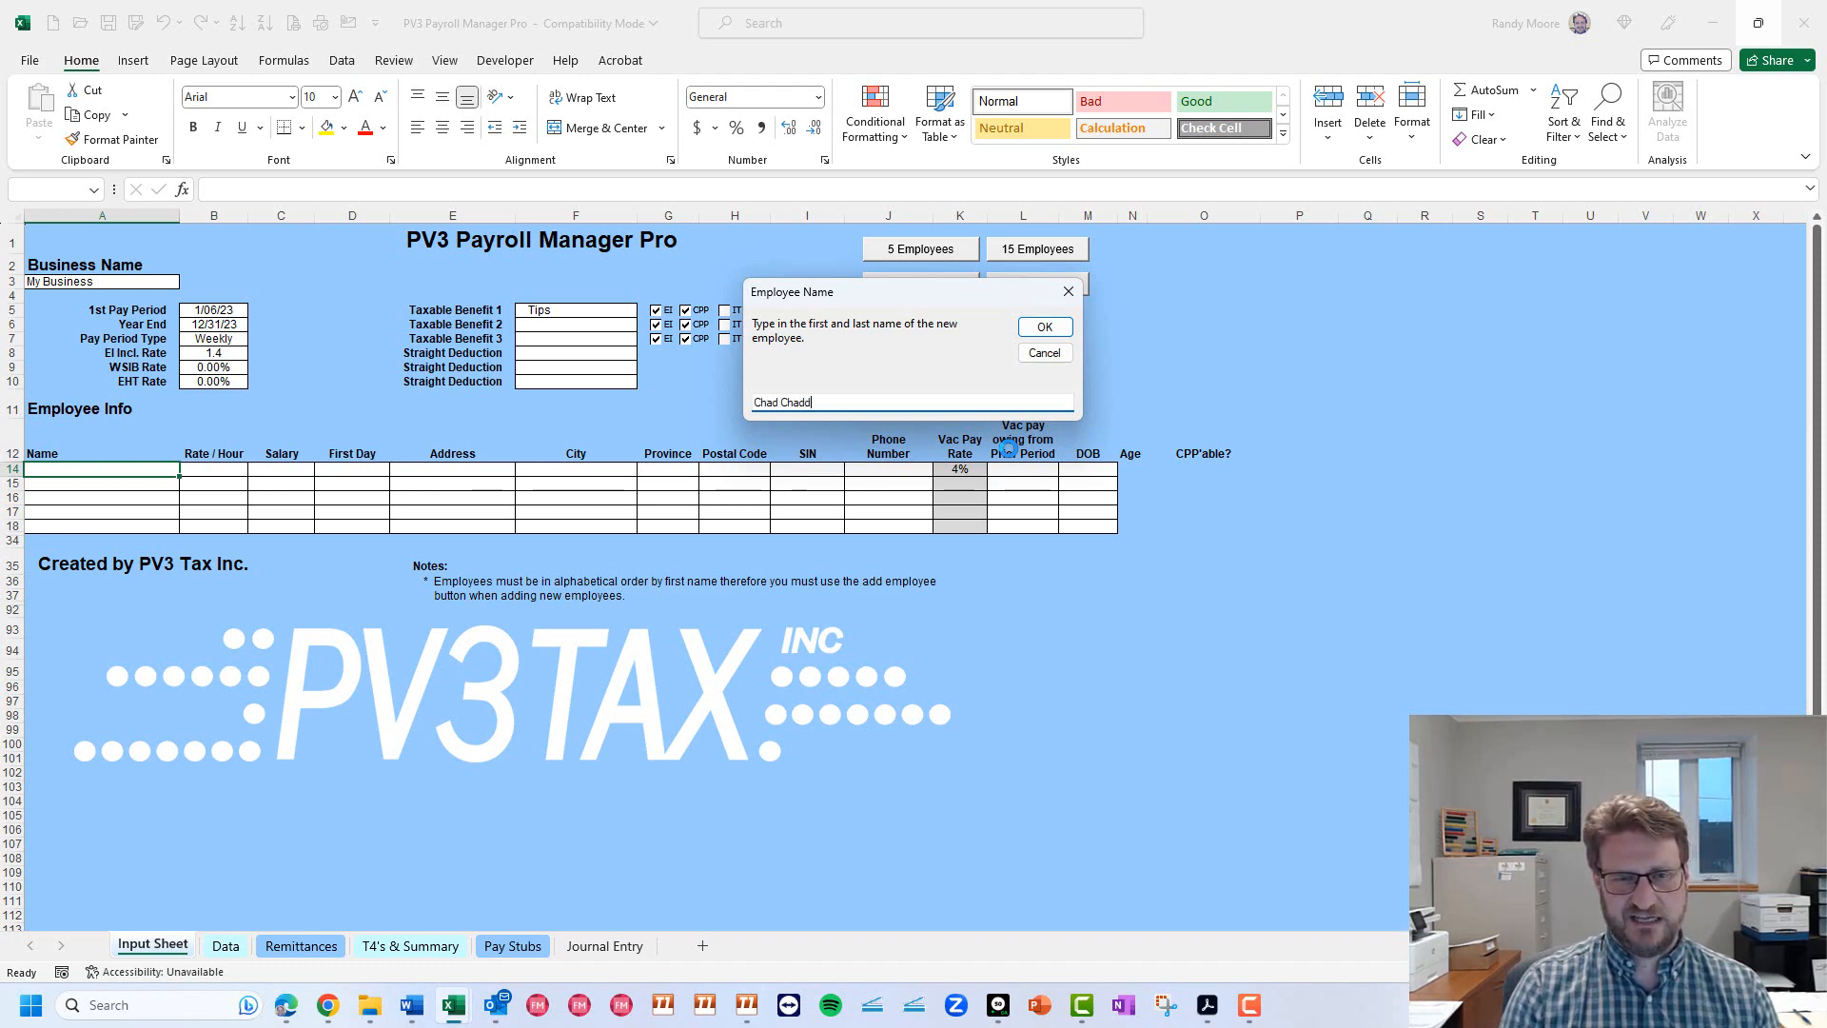
pyautogui.write('erson')
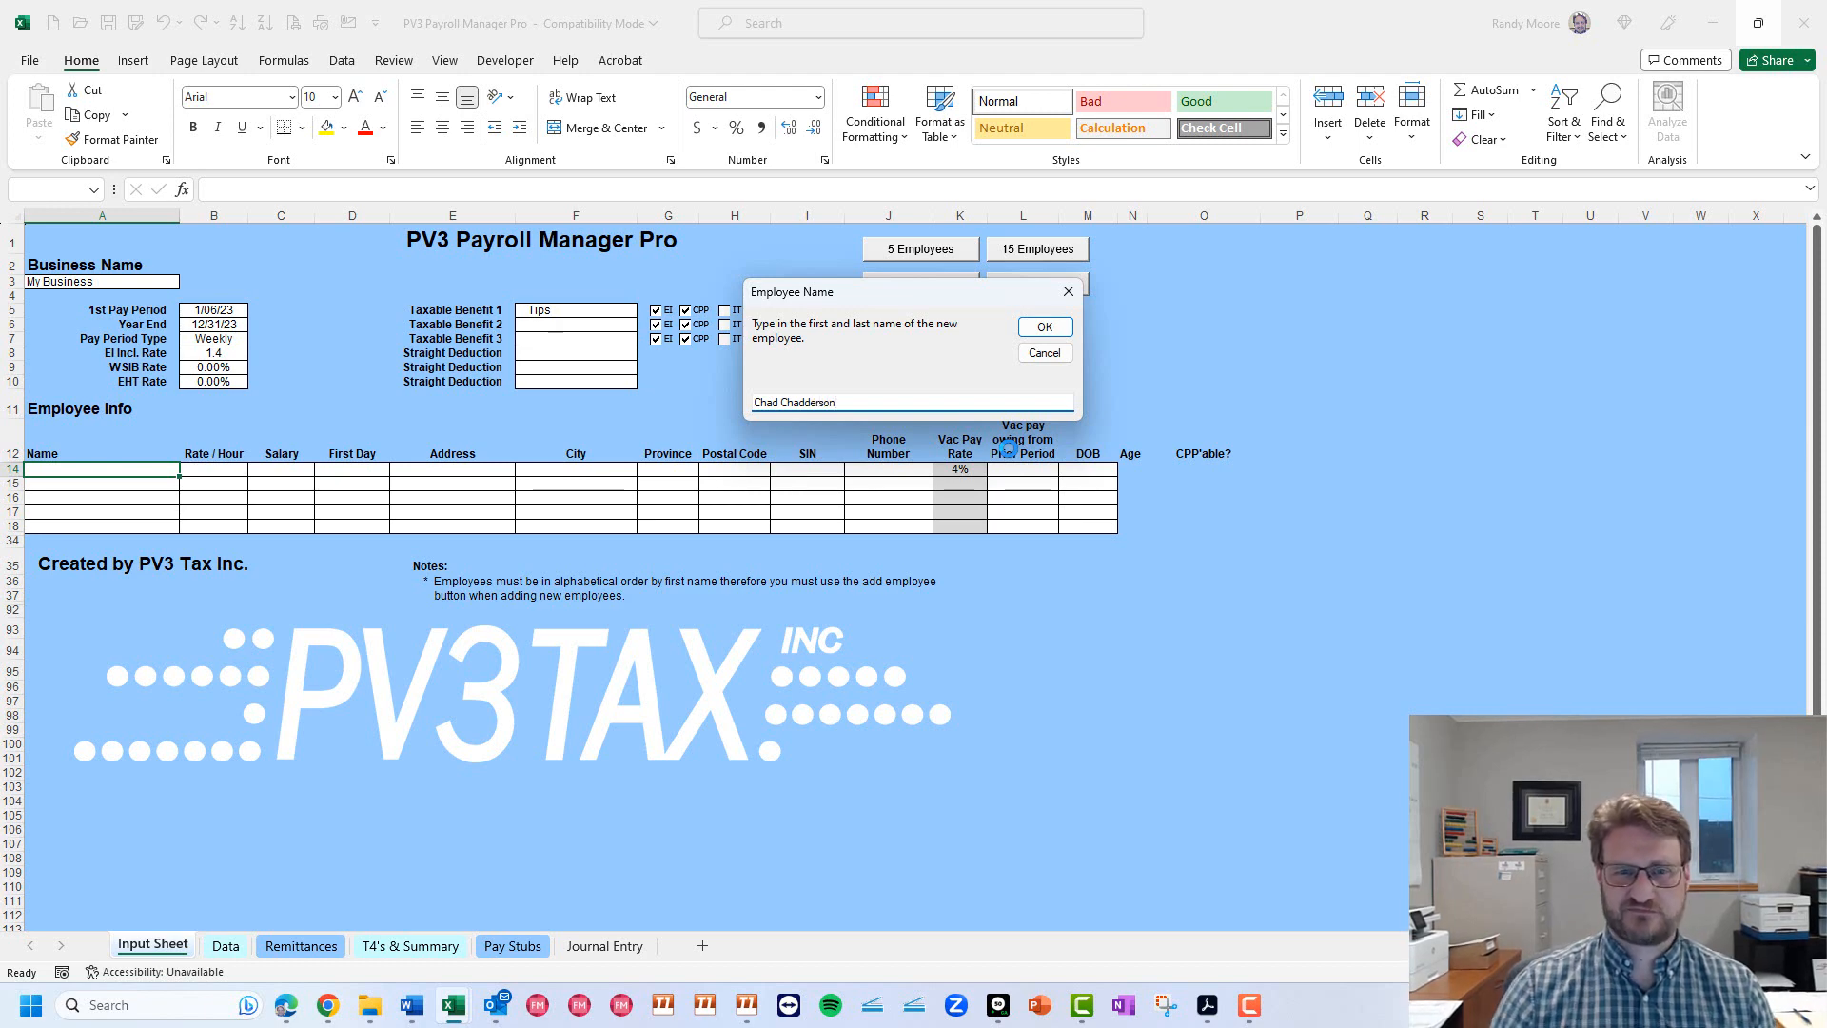
pyautogui.click(1045, 329)
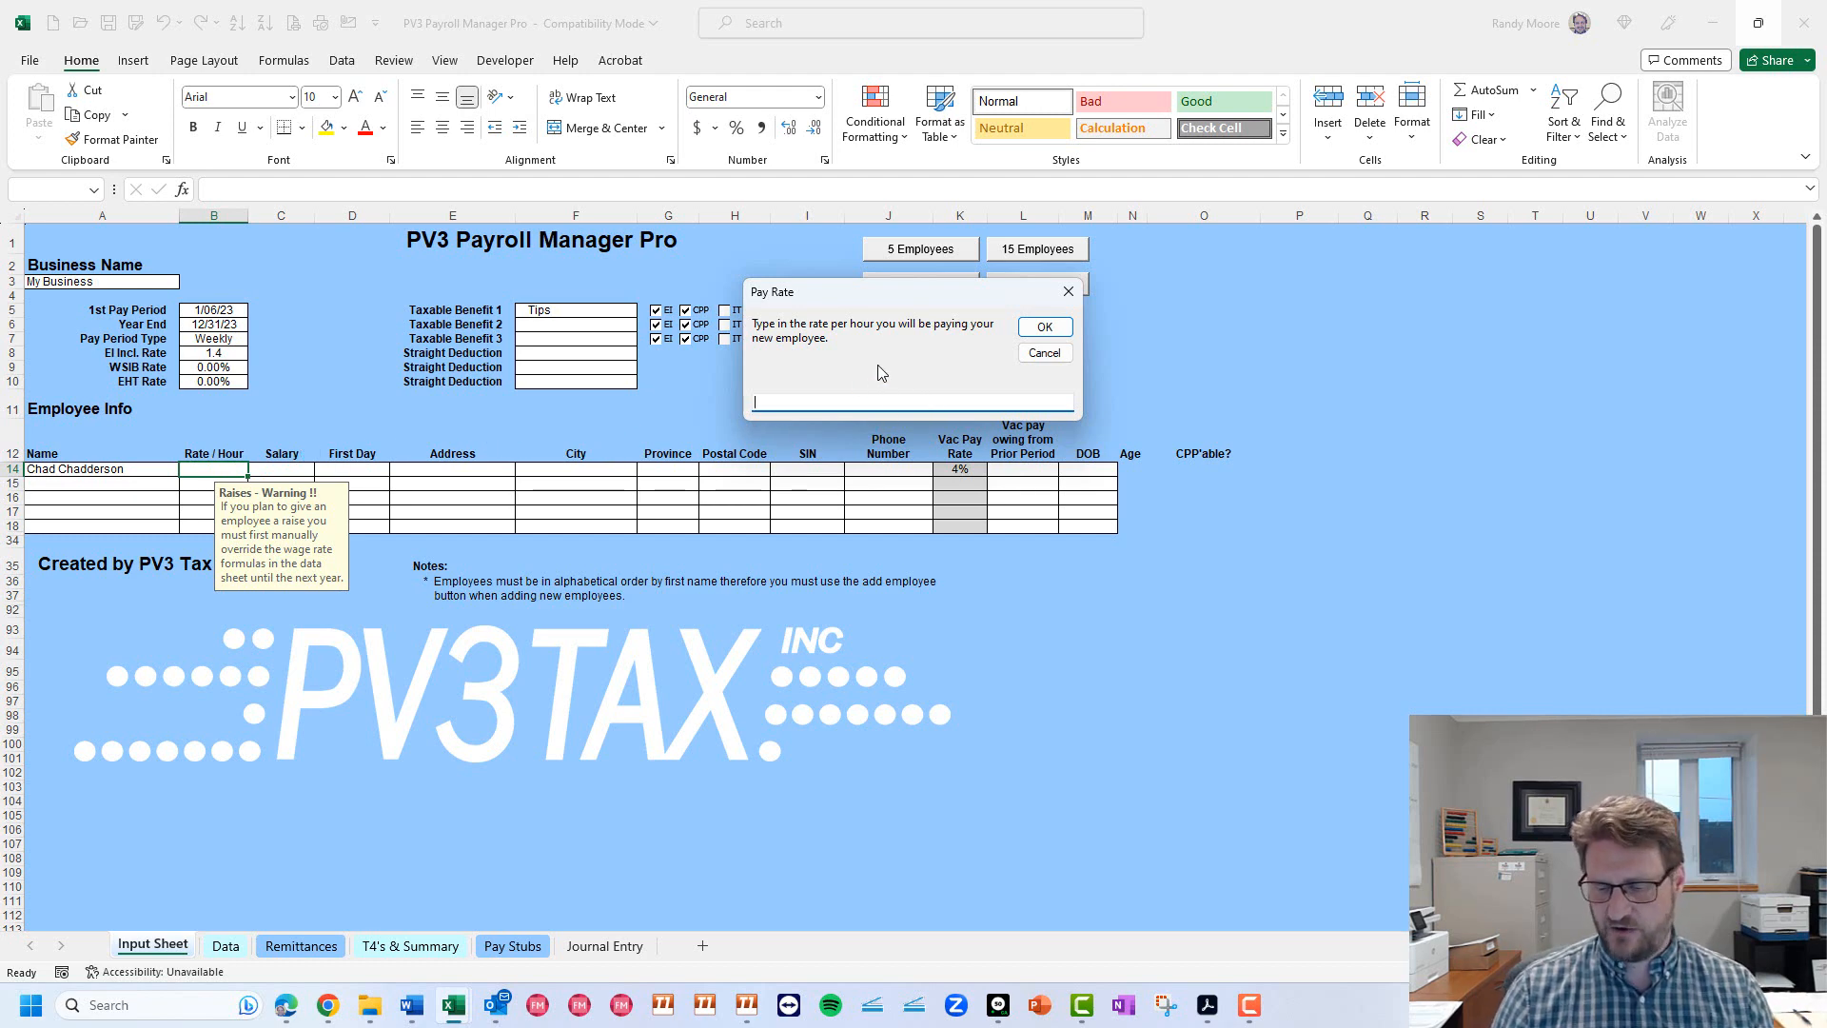
# Set the new employee's hourly rate to 22.00, leave the salary blank, and enter 1-6-2023 as the first day.
pyautogui.write('22.00')
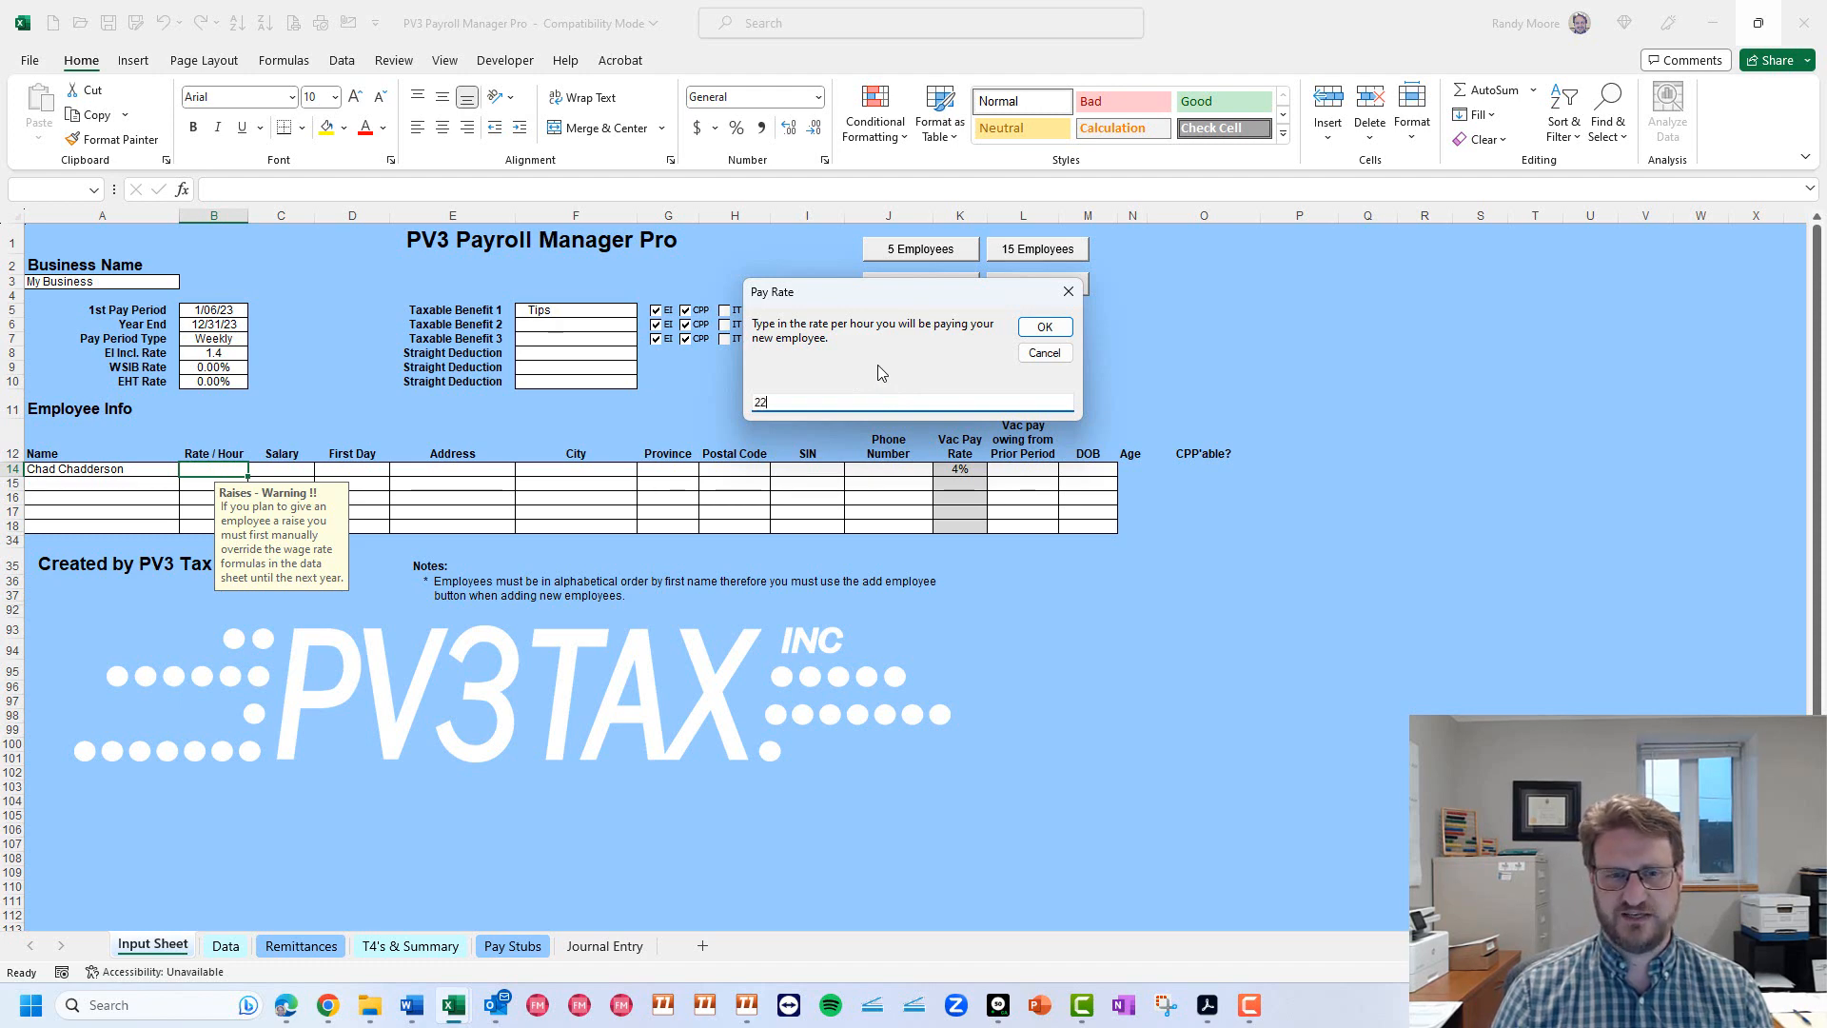
pyautogui.click(1068, 327)
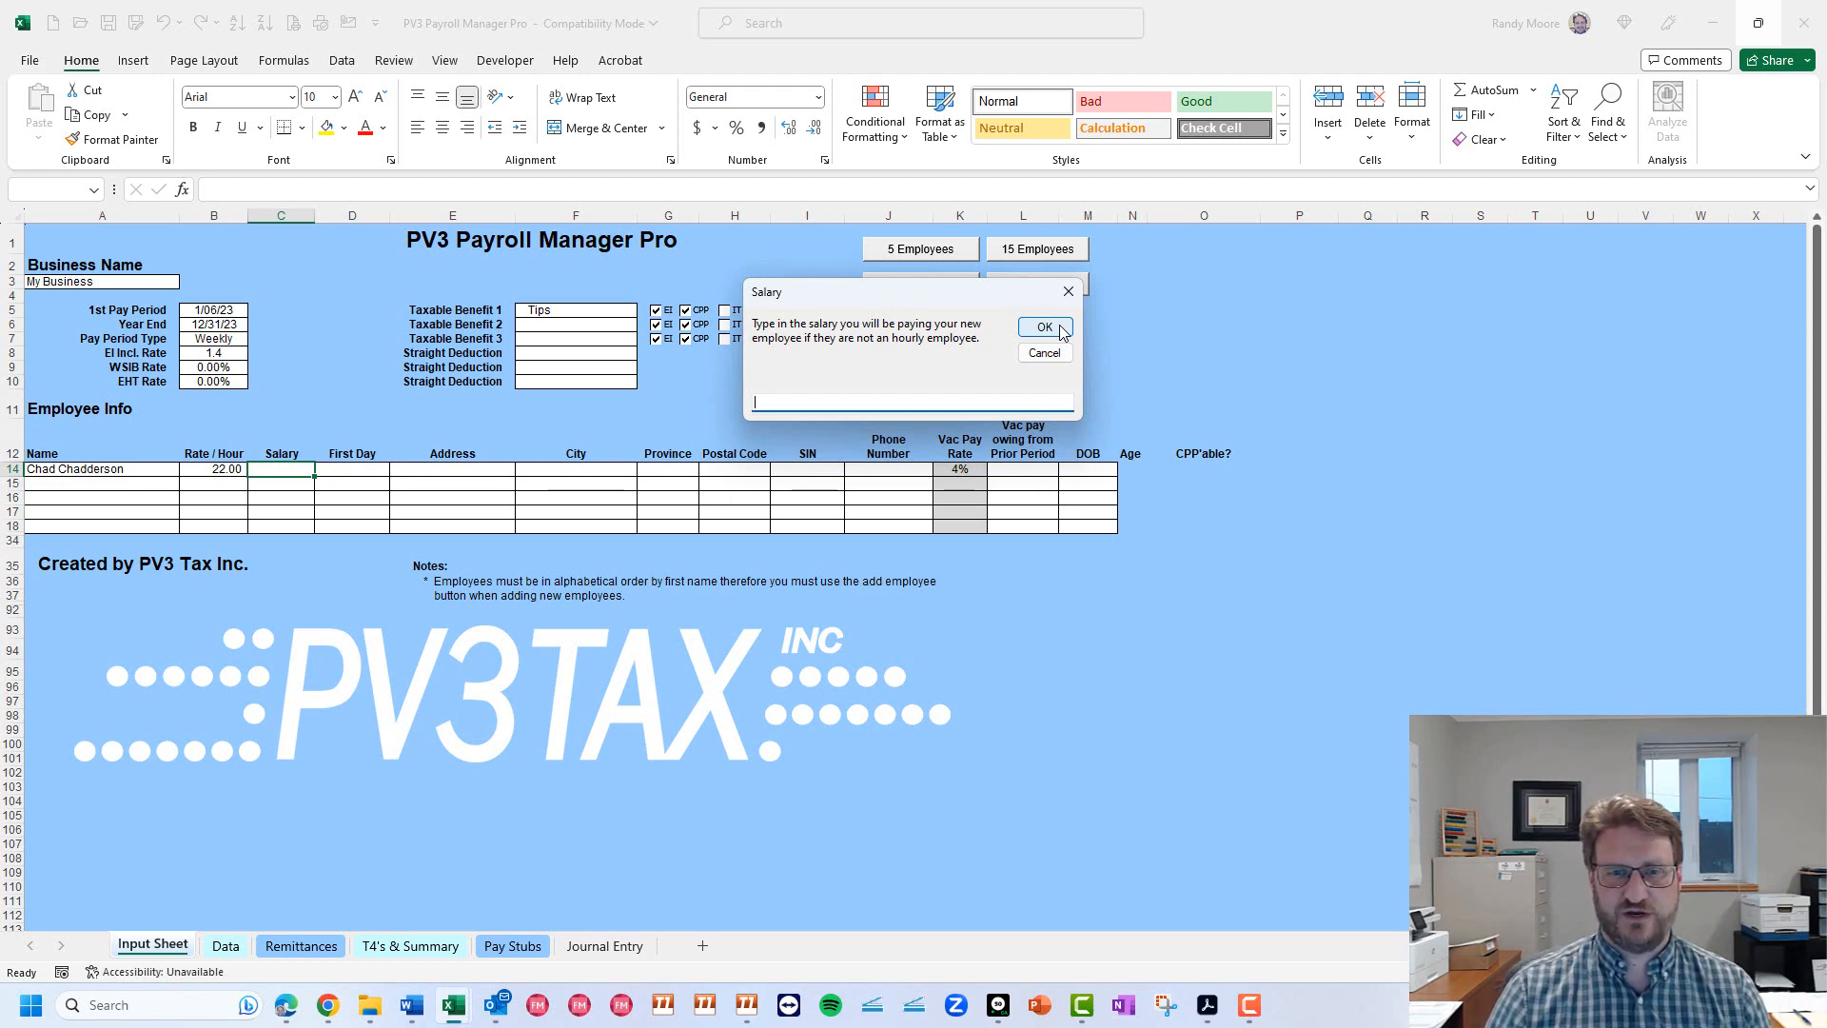
pyautogui.click(1044, 327)
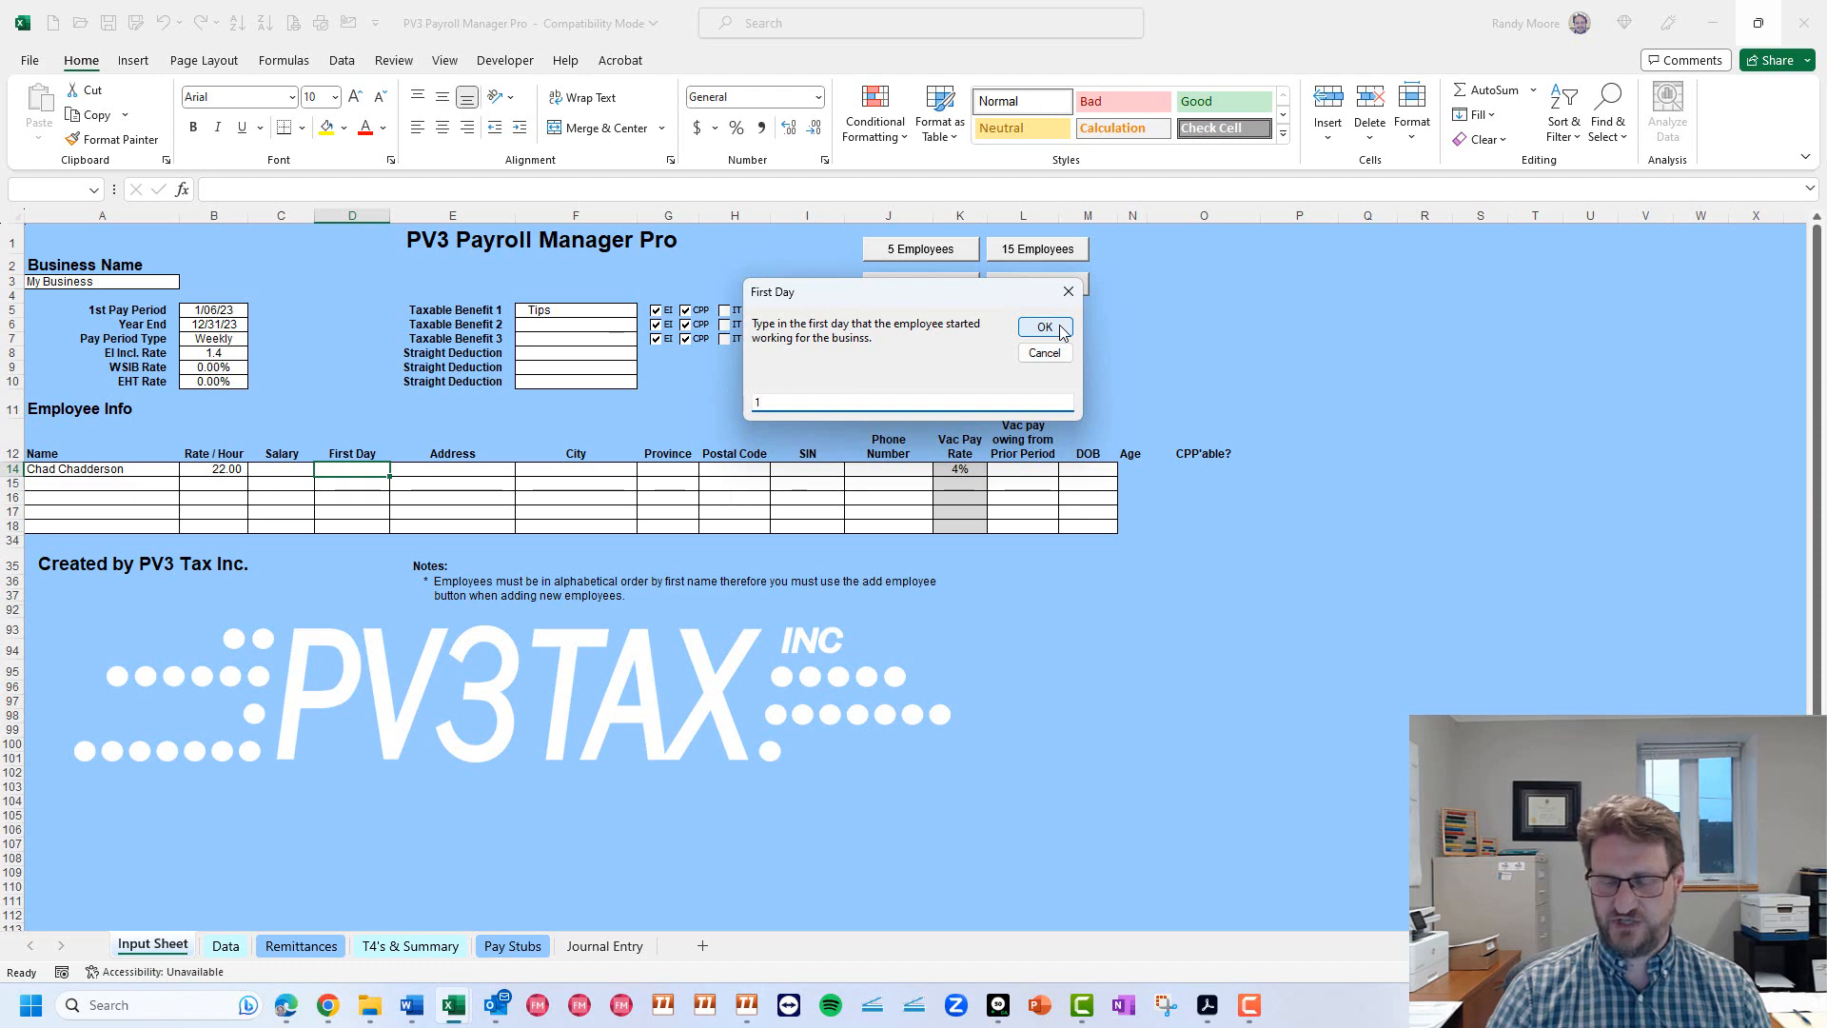
pyautogui.write('1-6')
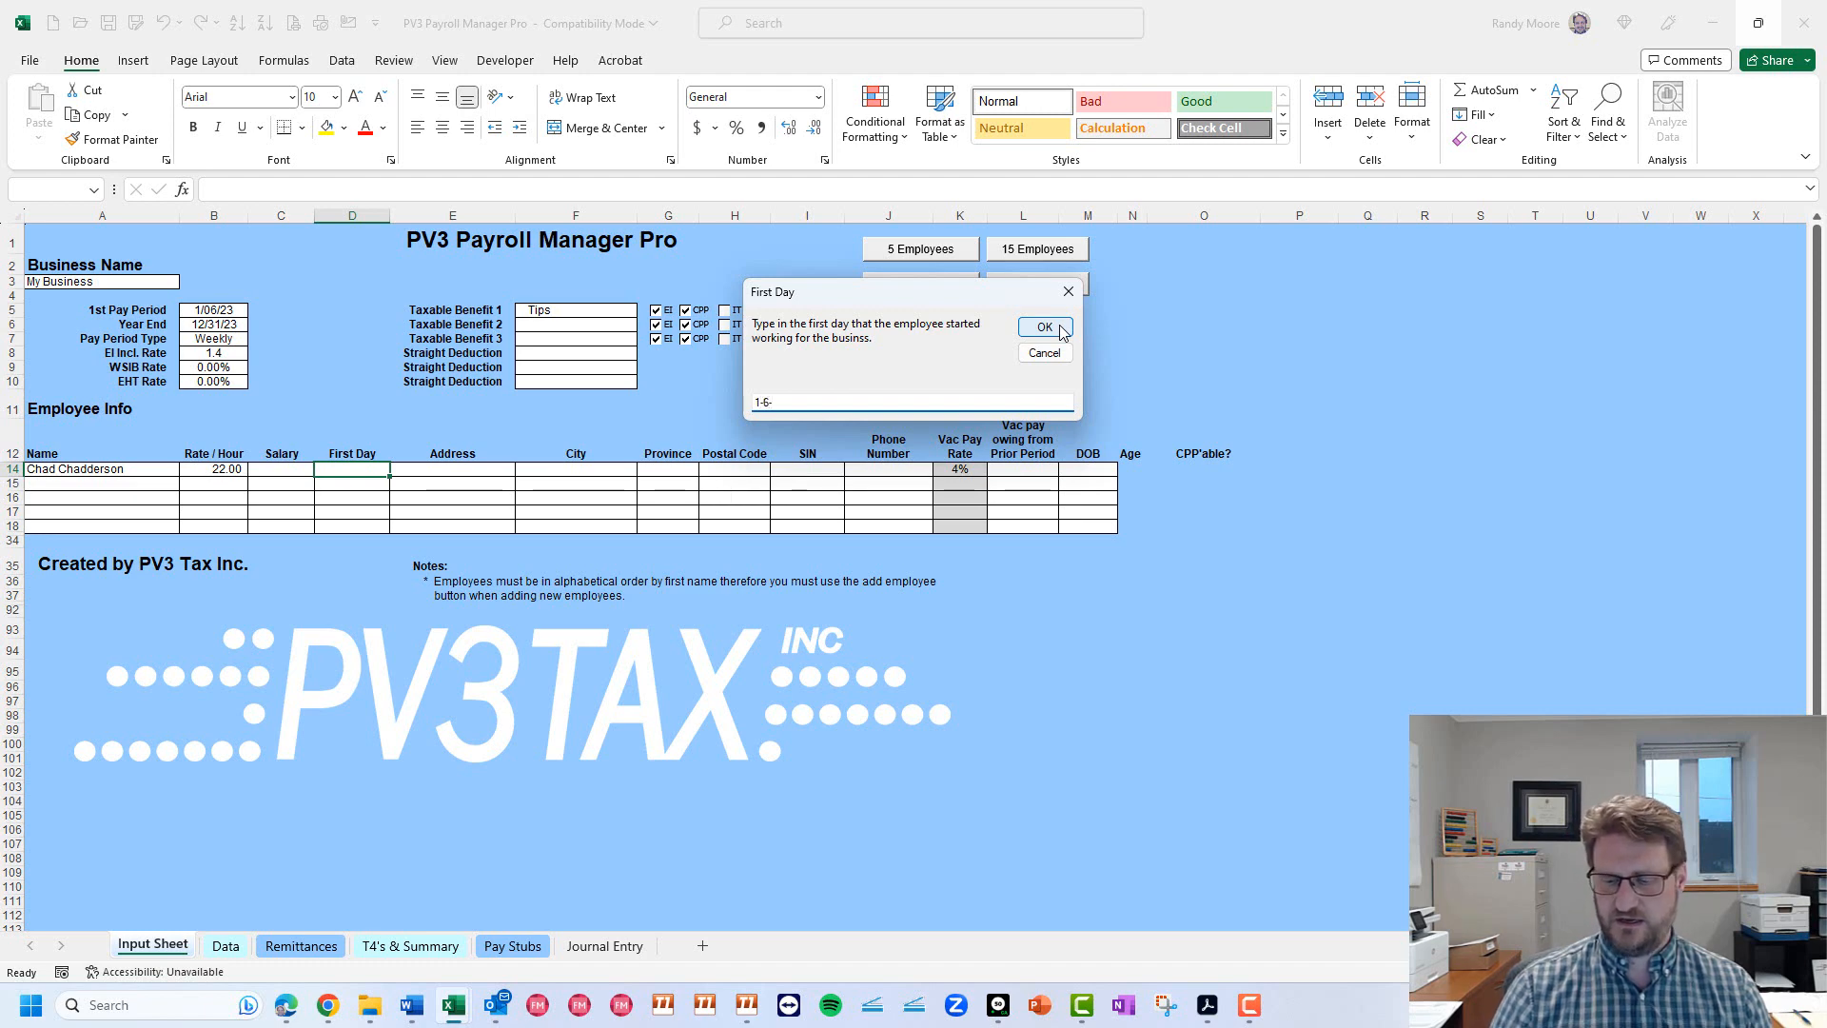
pyautogui.write('-2023')
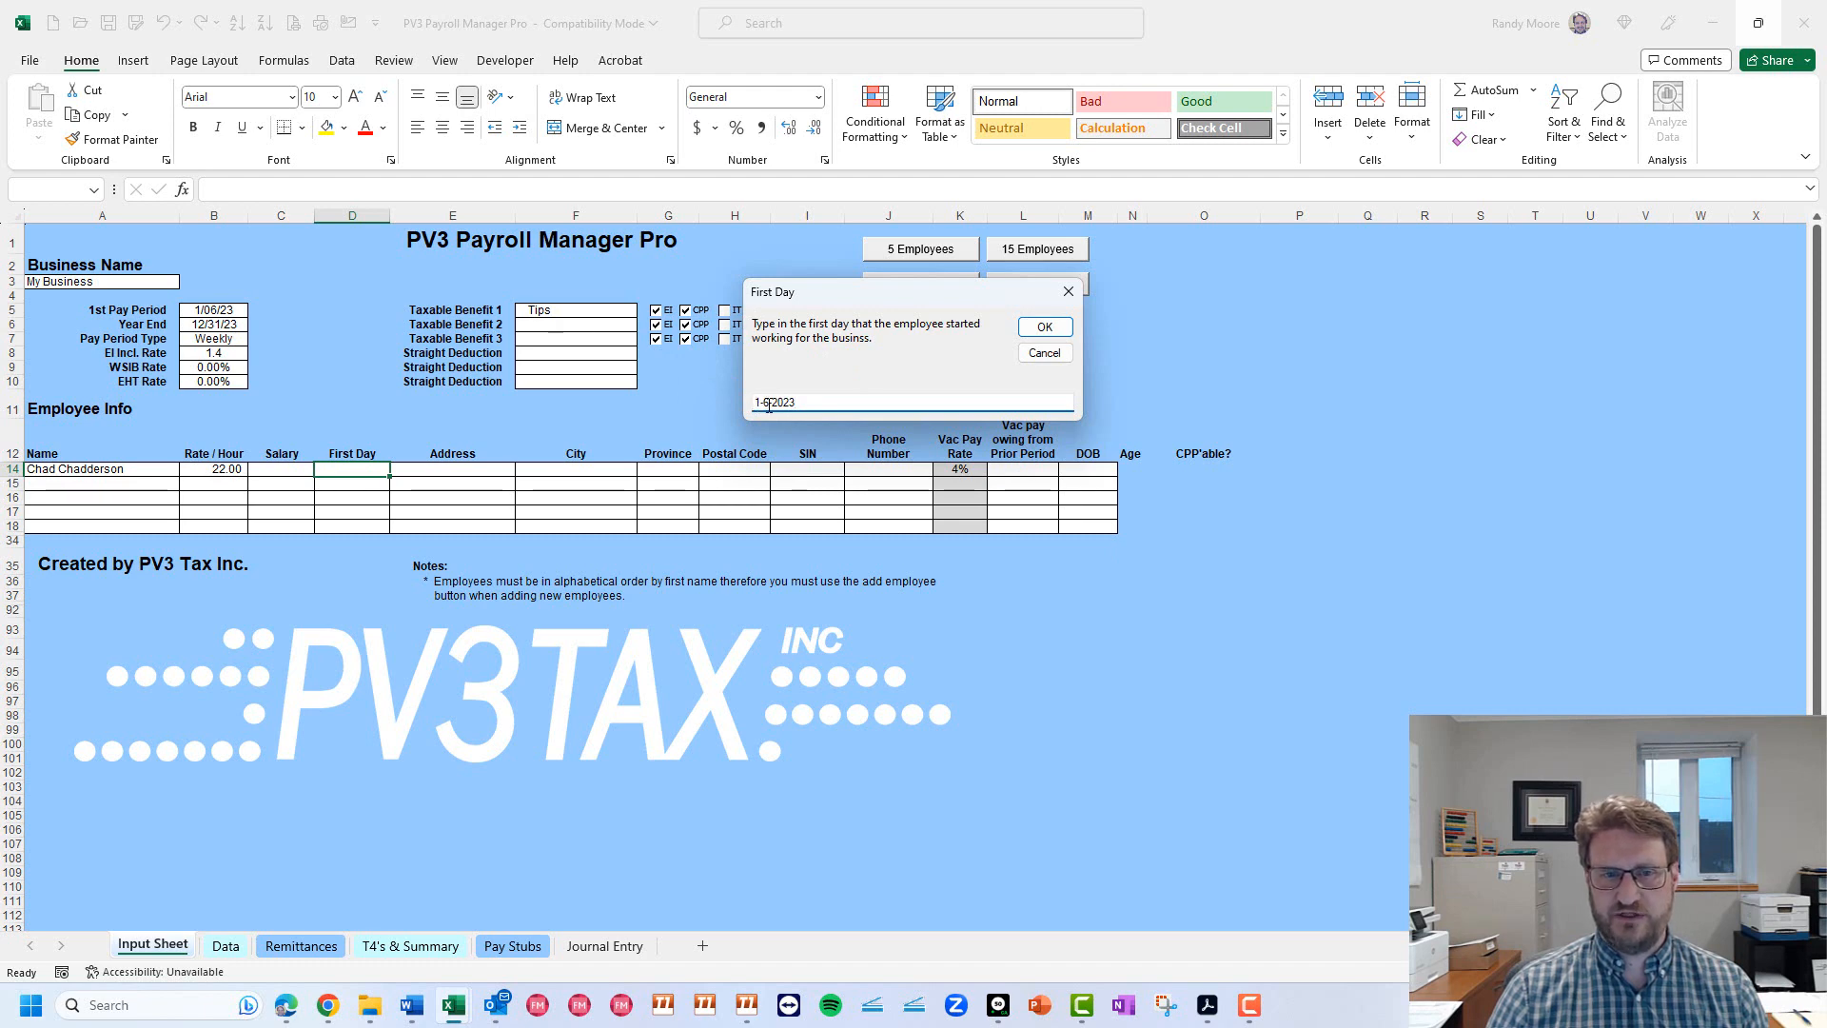
pyautogui.click(1039, 328)
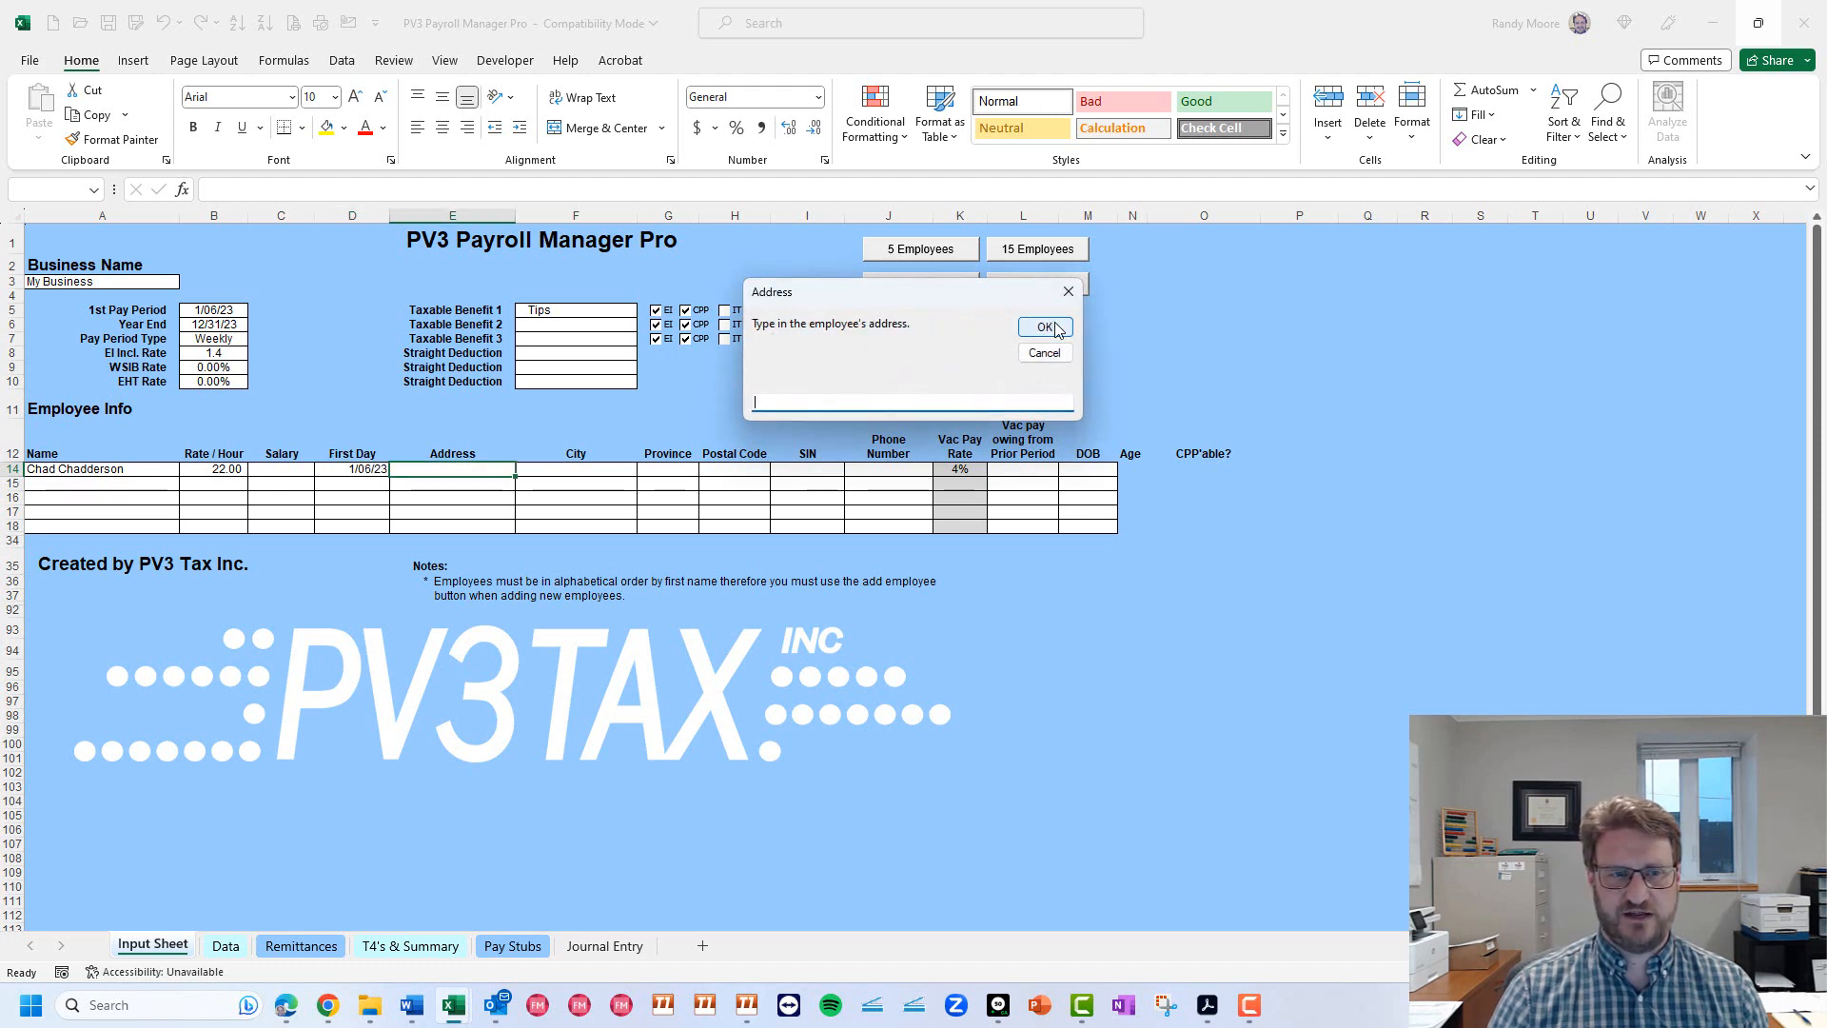
# Enter the employee's street address and city, with Ontario as the province.
pyautogui.write('123')
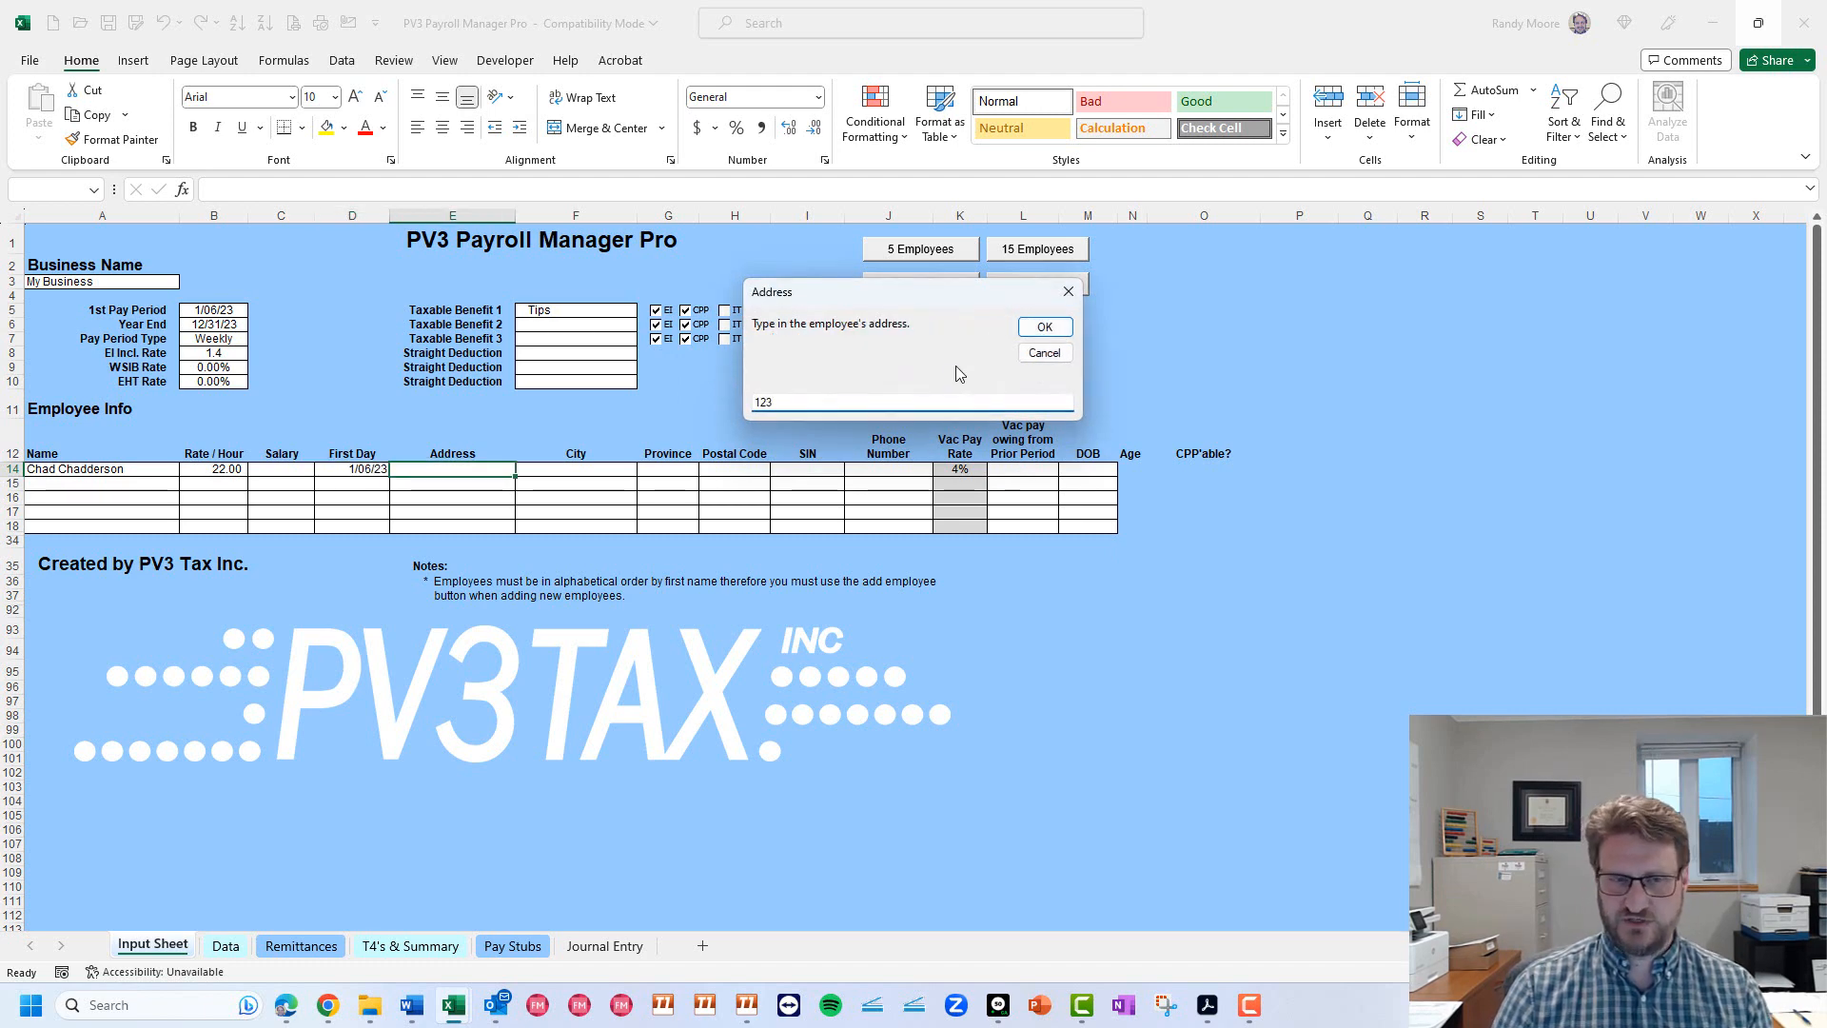
pyautogui.write(' Chadder St.')
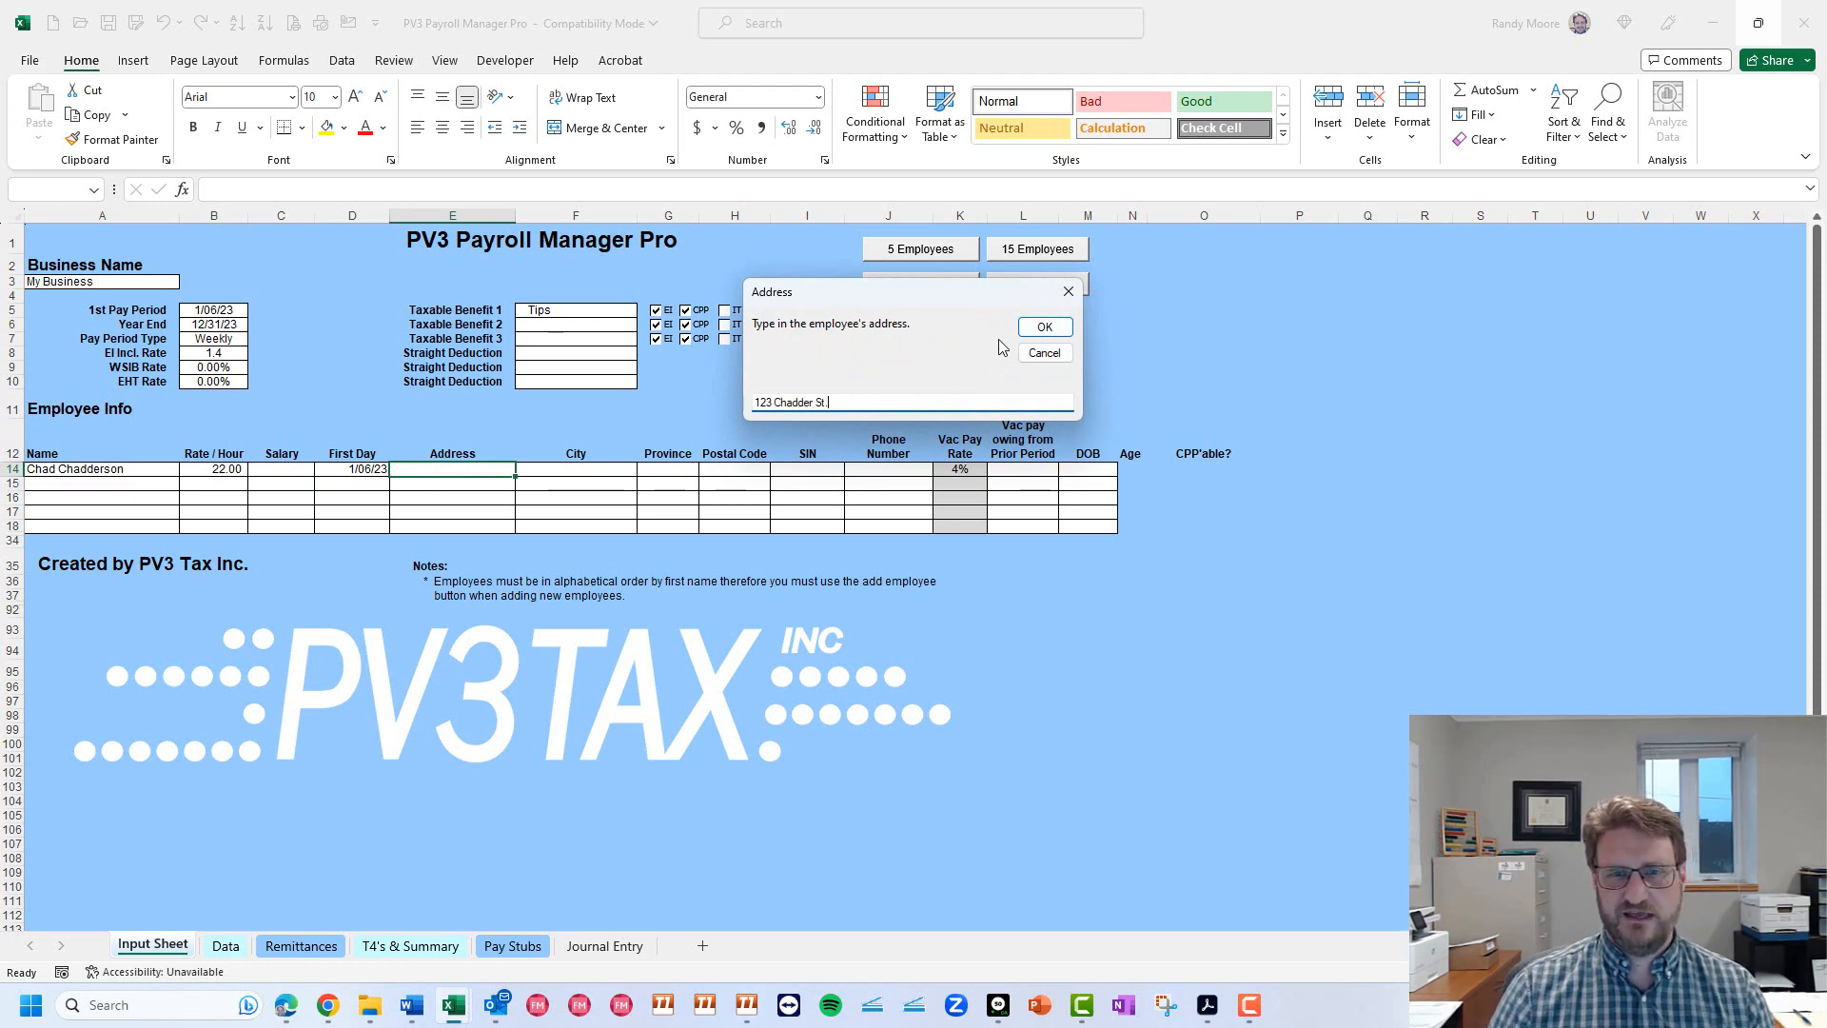
pyautogui.click(1040, 327)
pyautogui.write('Chadderton')
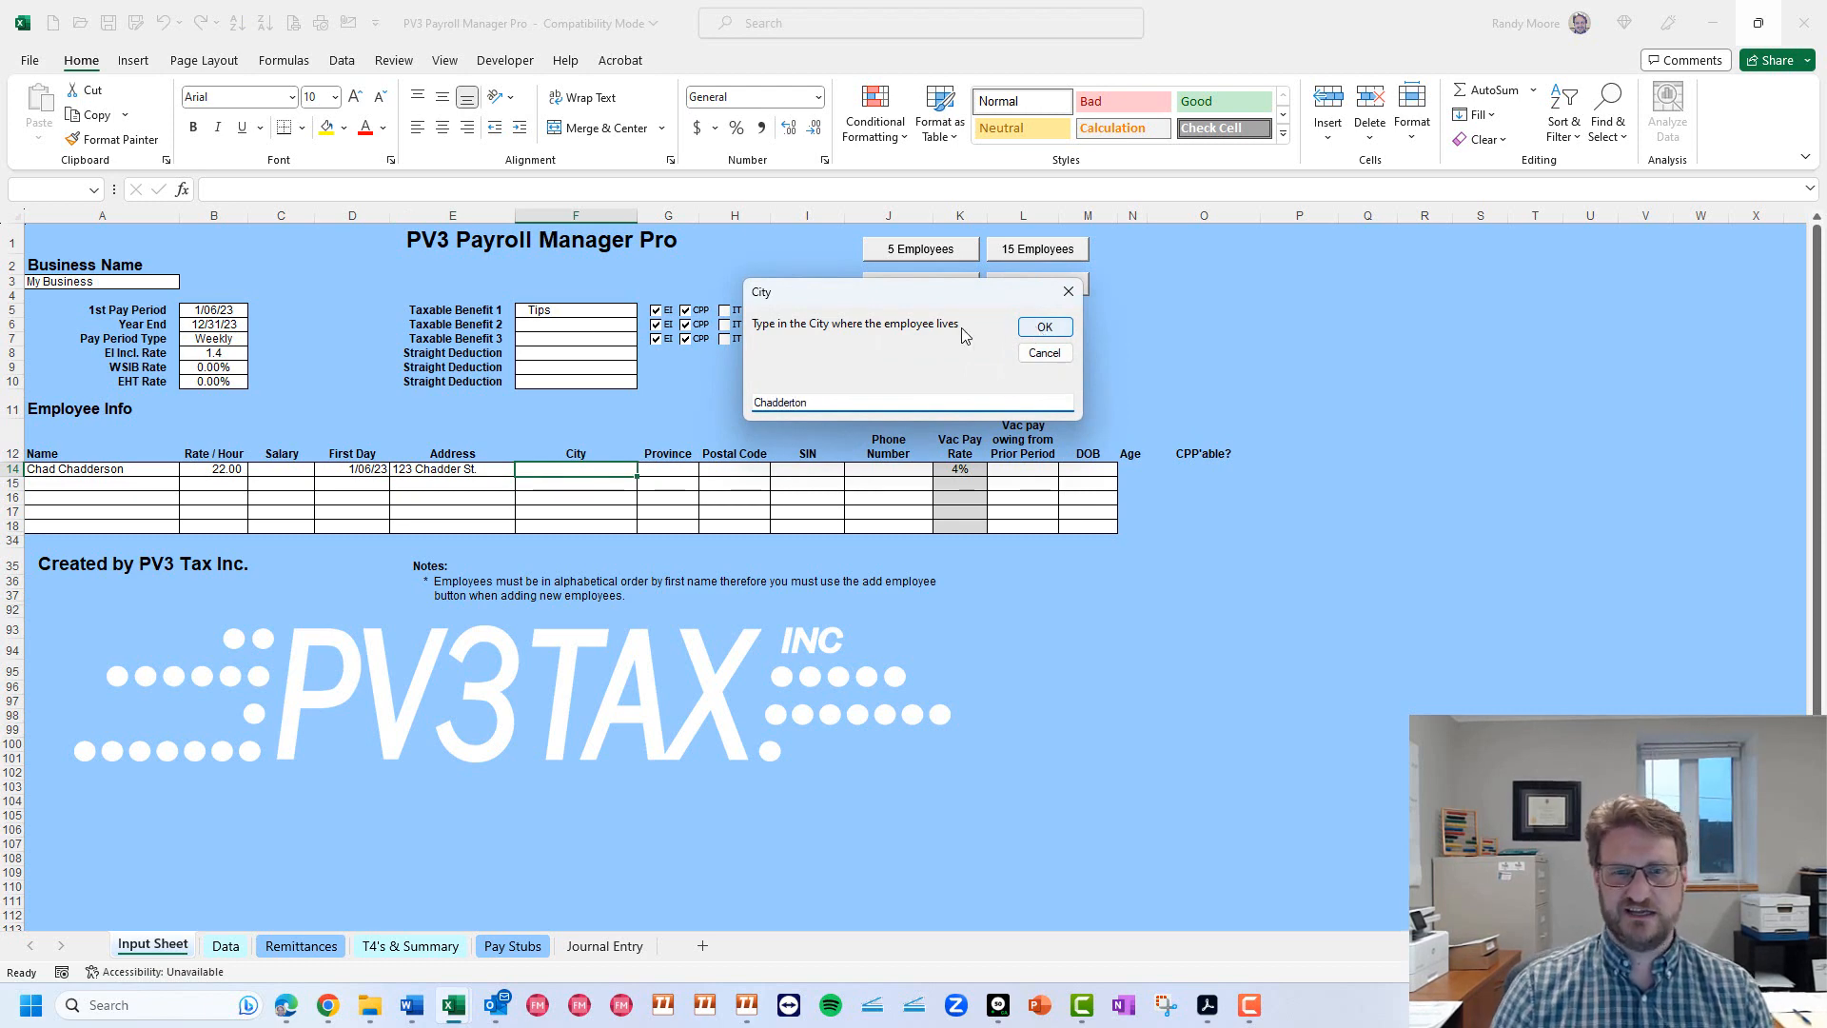
pyautogui.click(1039, 327)
pyautogui.write('Ontario')
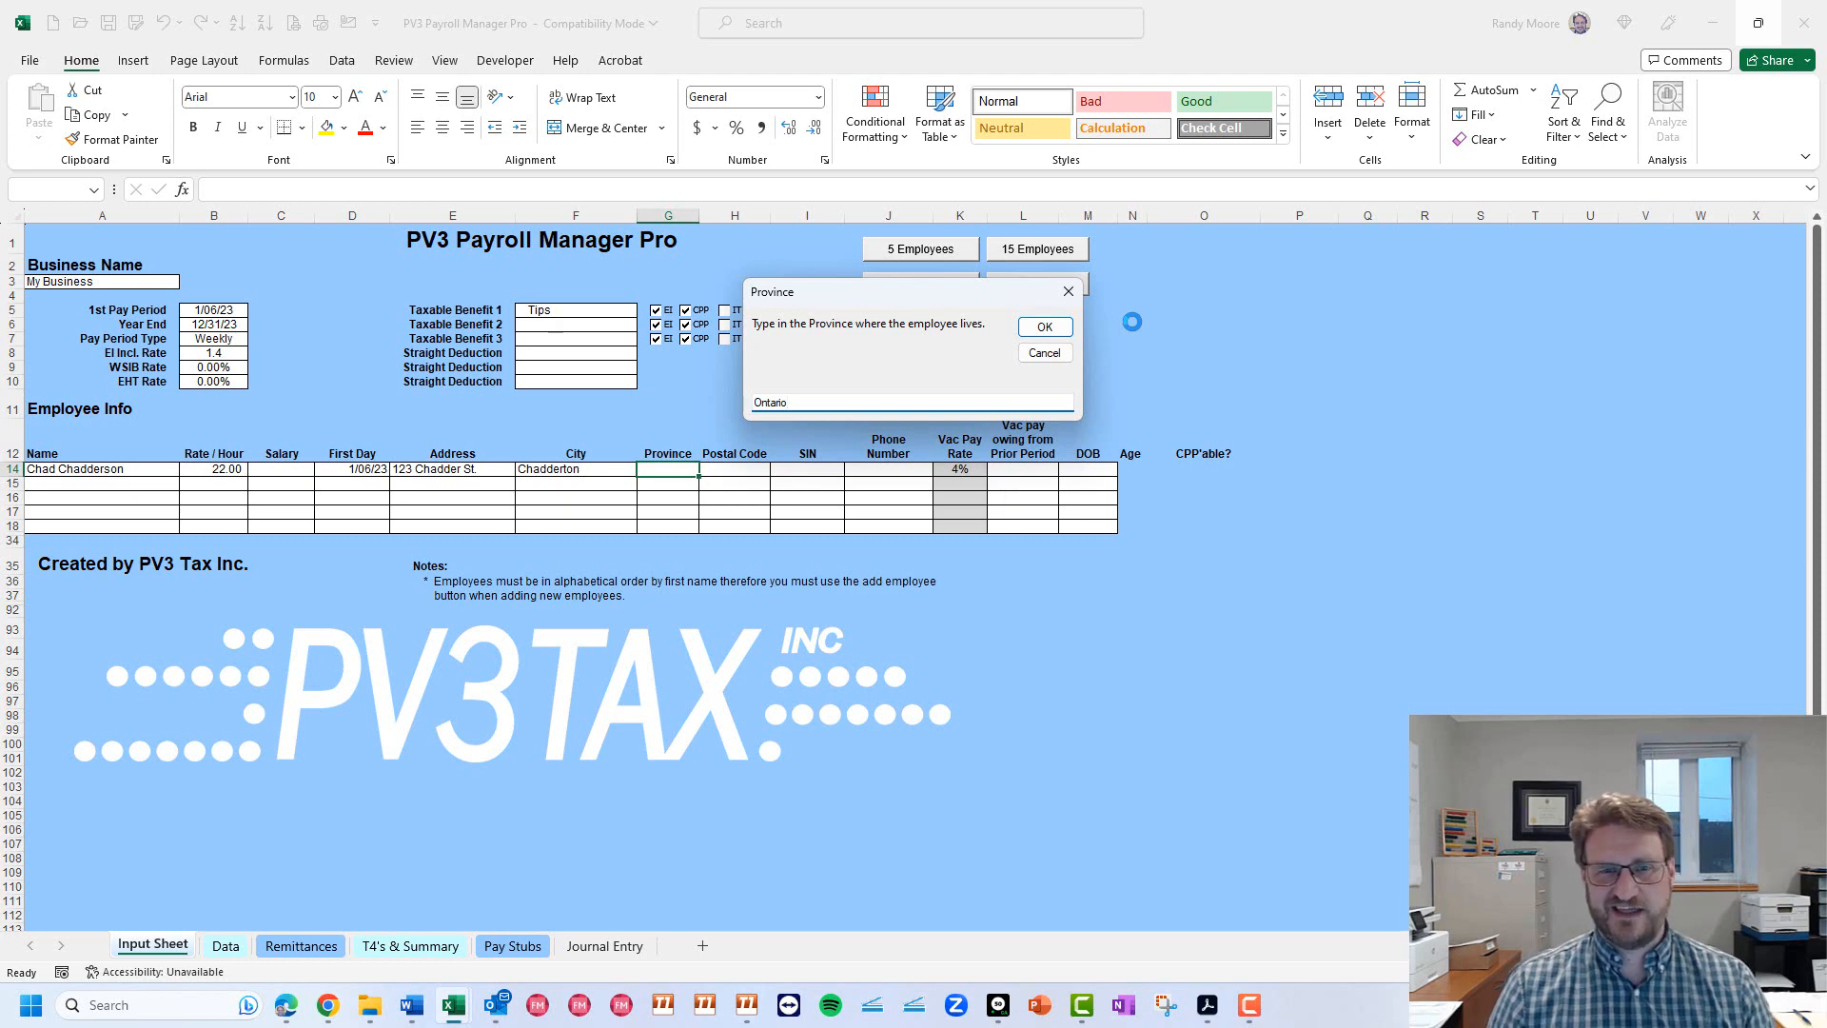
pyautogui.press('Return')
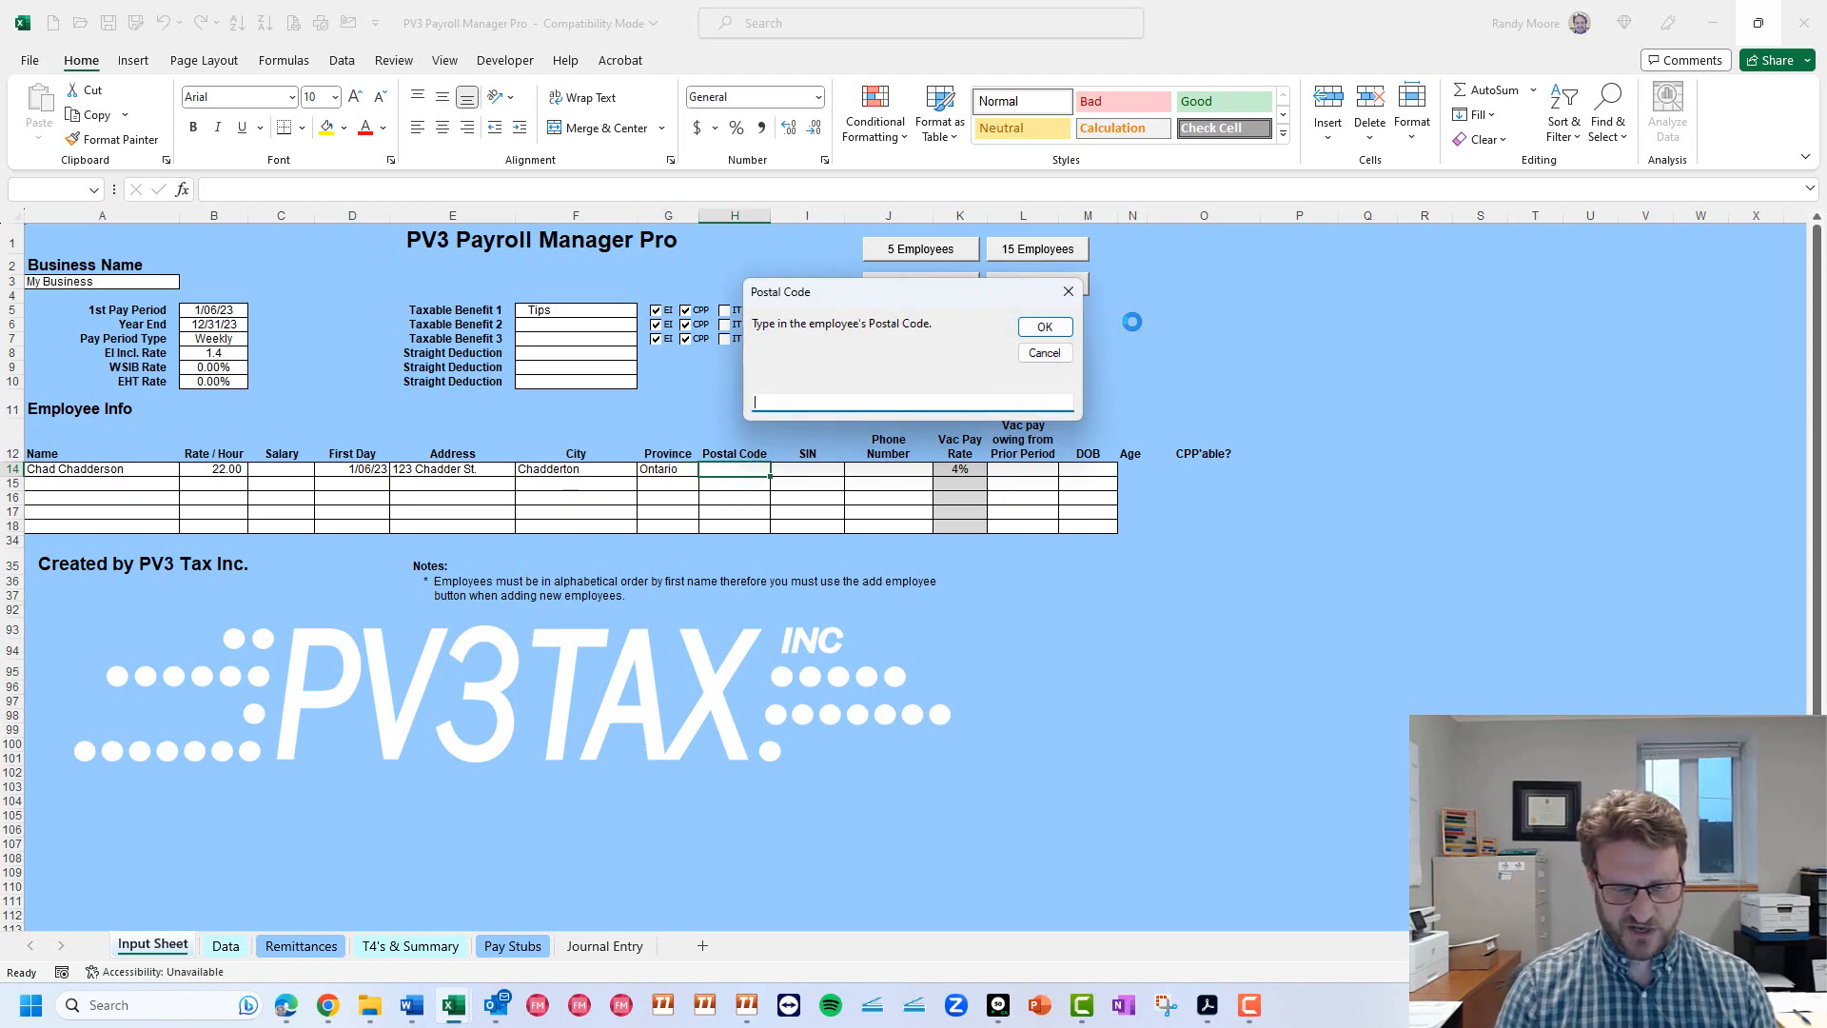
# Enter the employee's postal code.
pyautogui.write('C0')
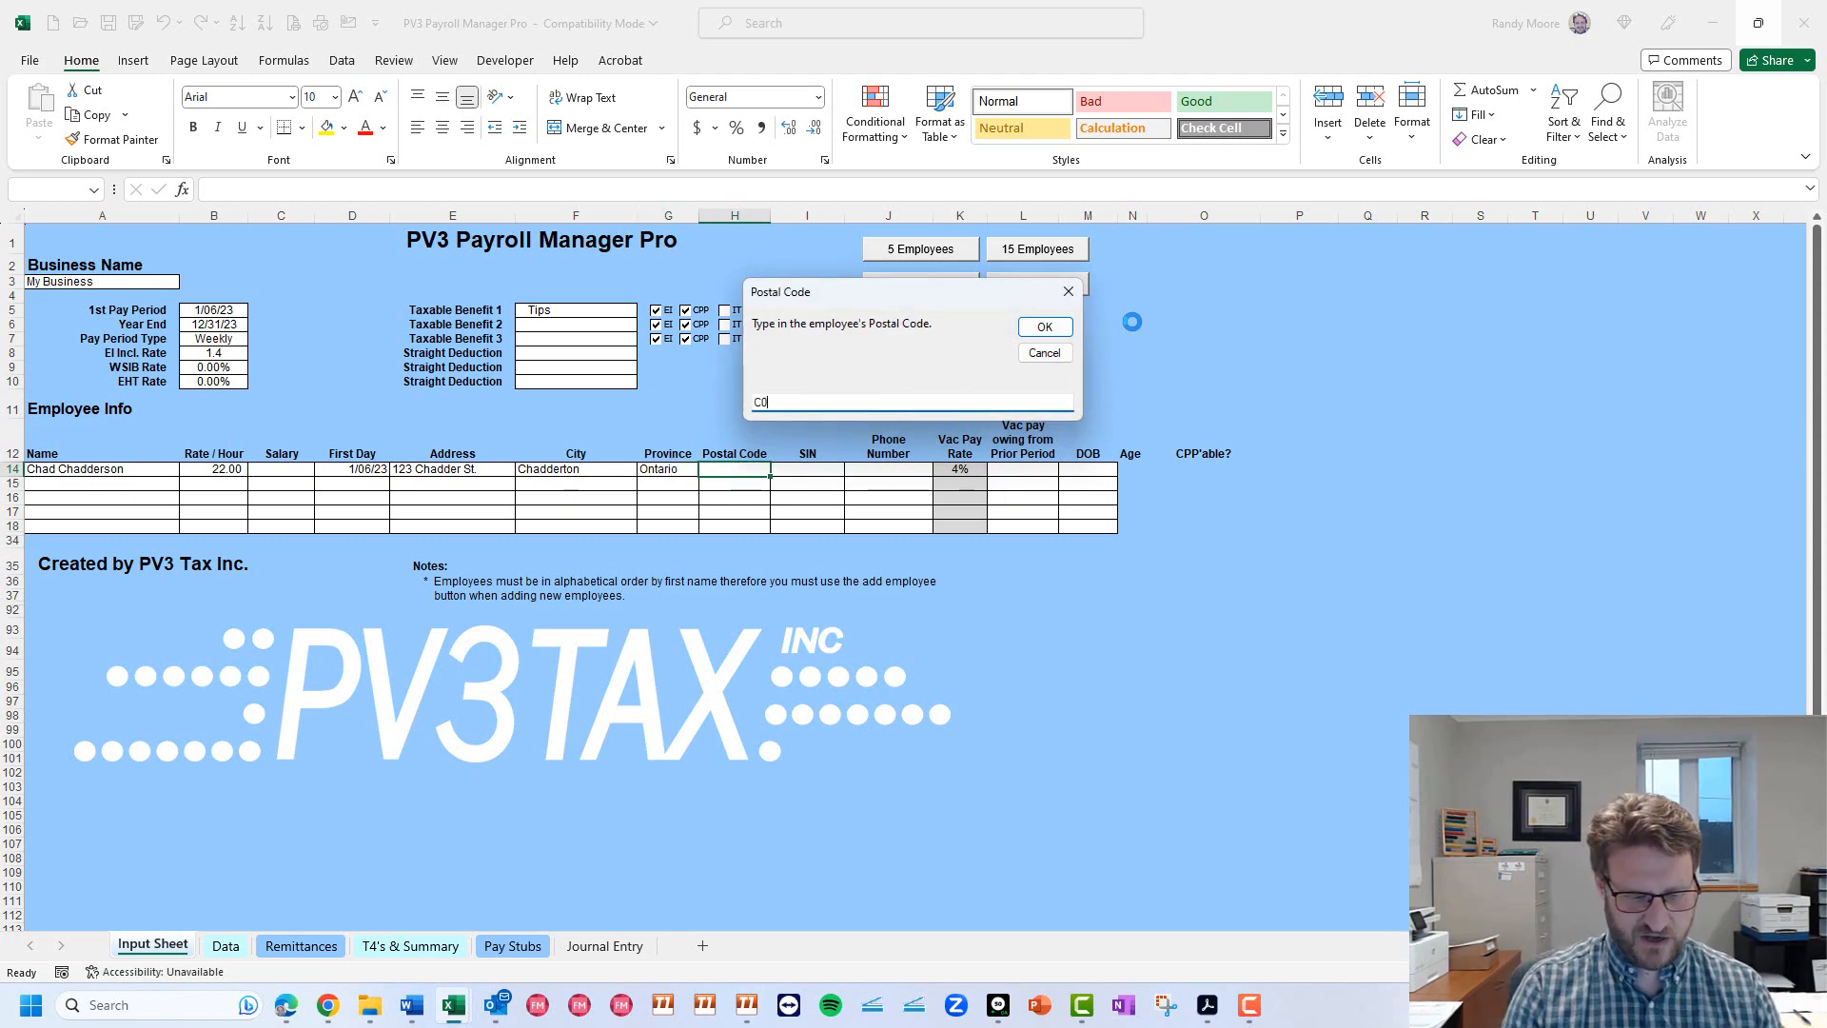
pyautogui.write('T')
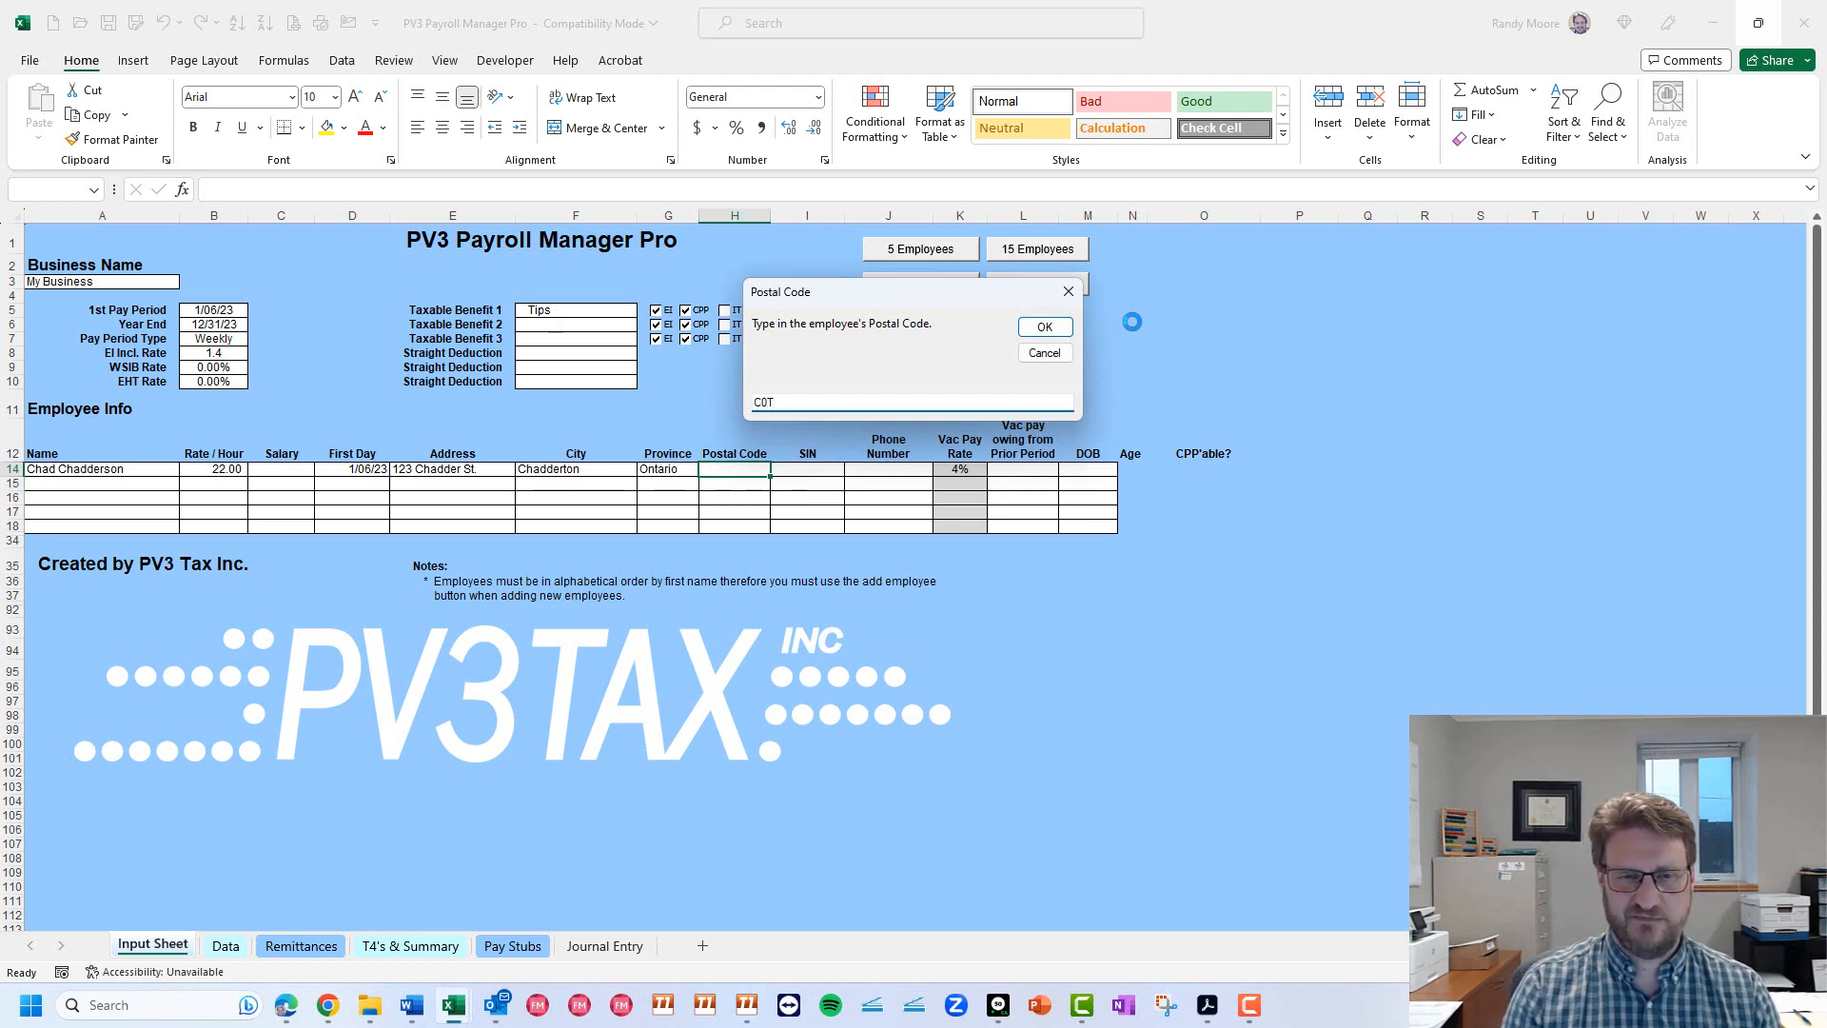
pyautogui.write(' 1L')
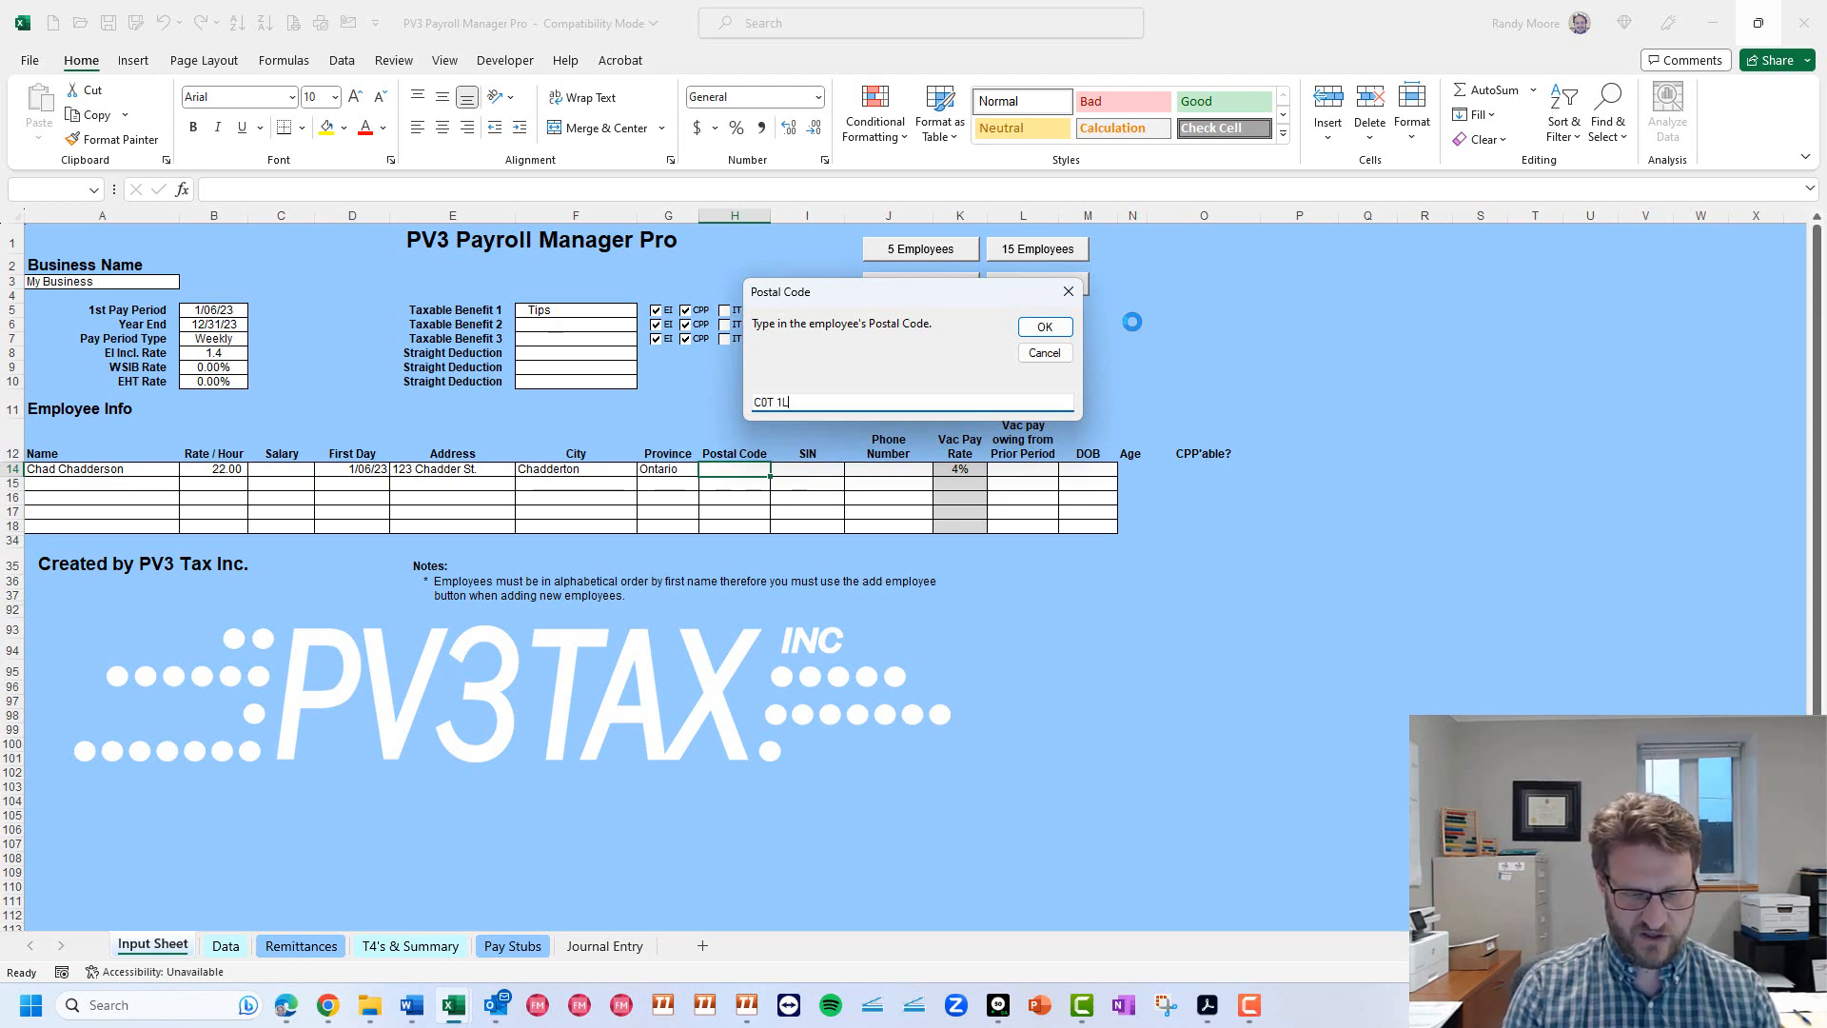
pyautogui.write('8')
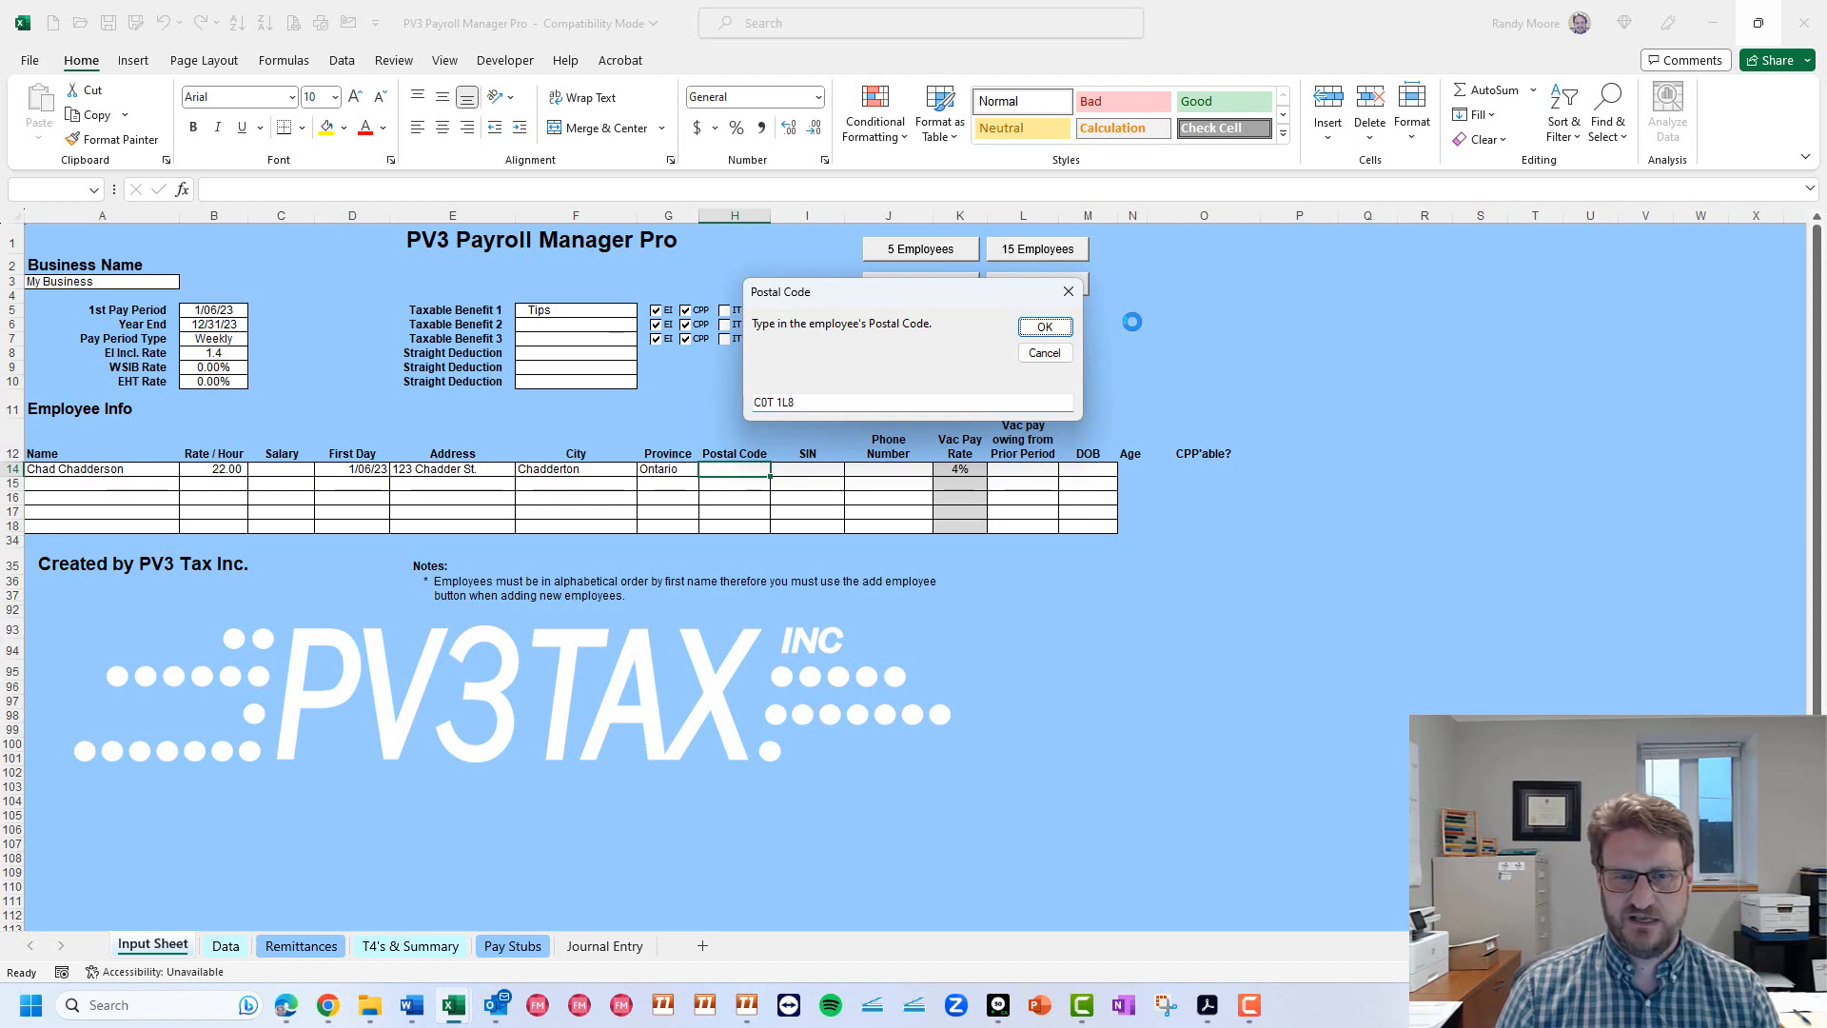
pyautogui.press('Return')
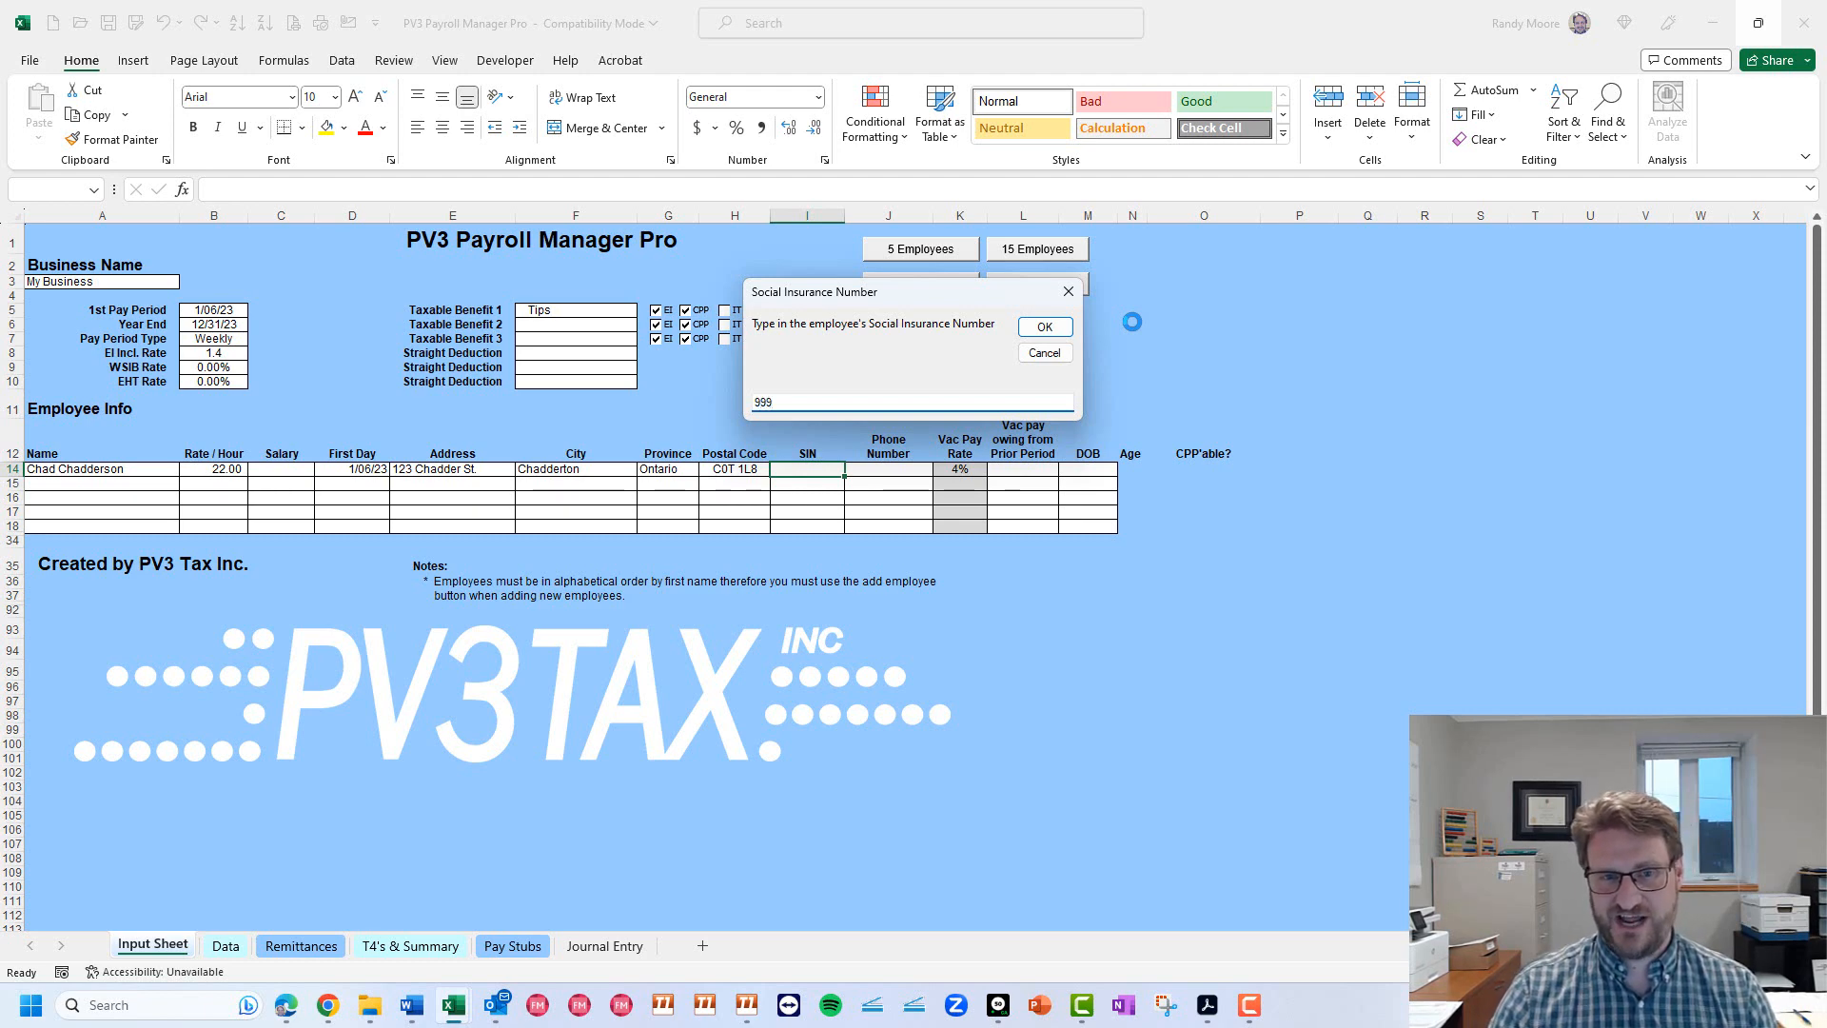
# Enter the employee's Social Insurance Number and phone number.
pyautogui.write('999998')
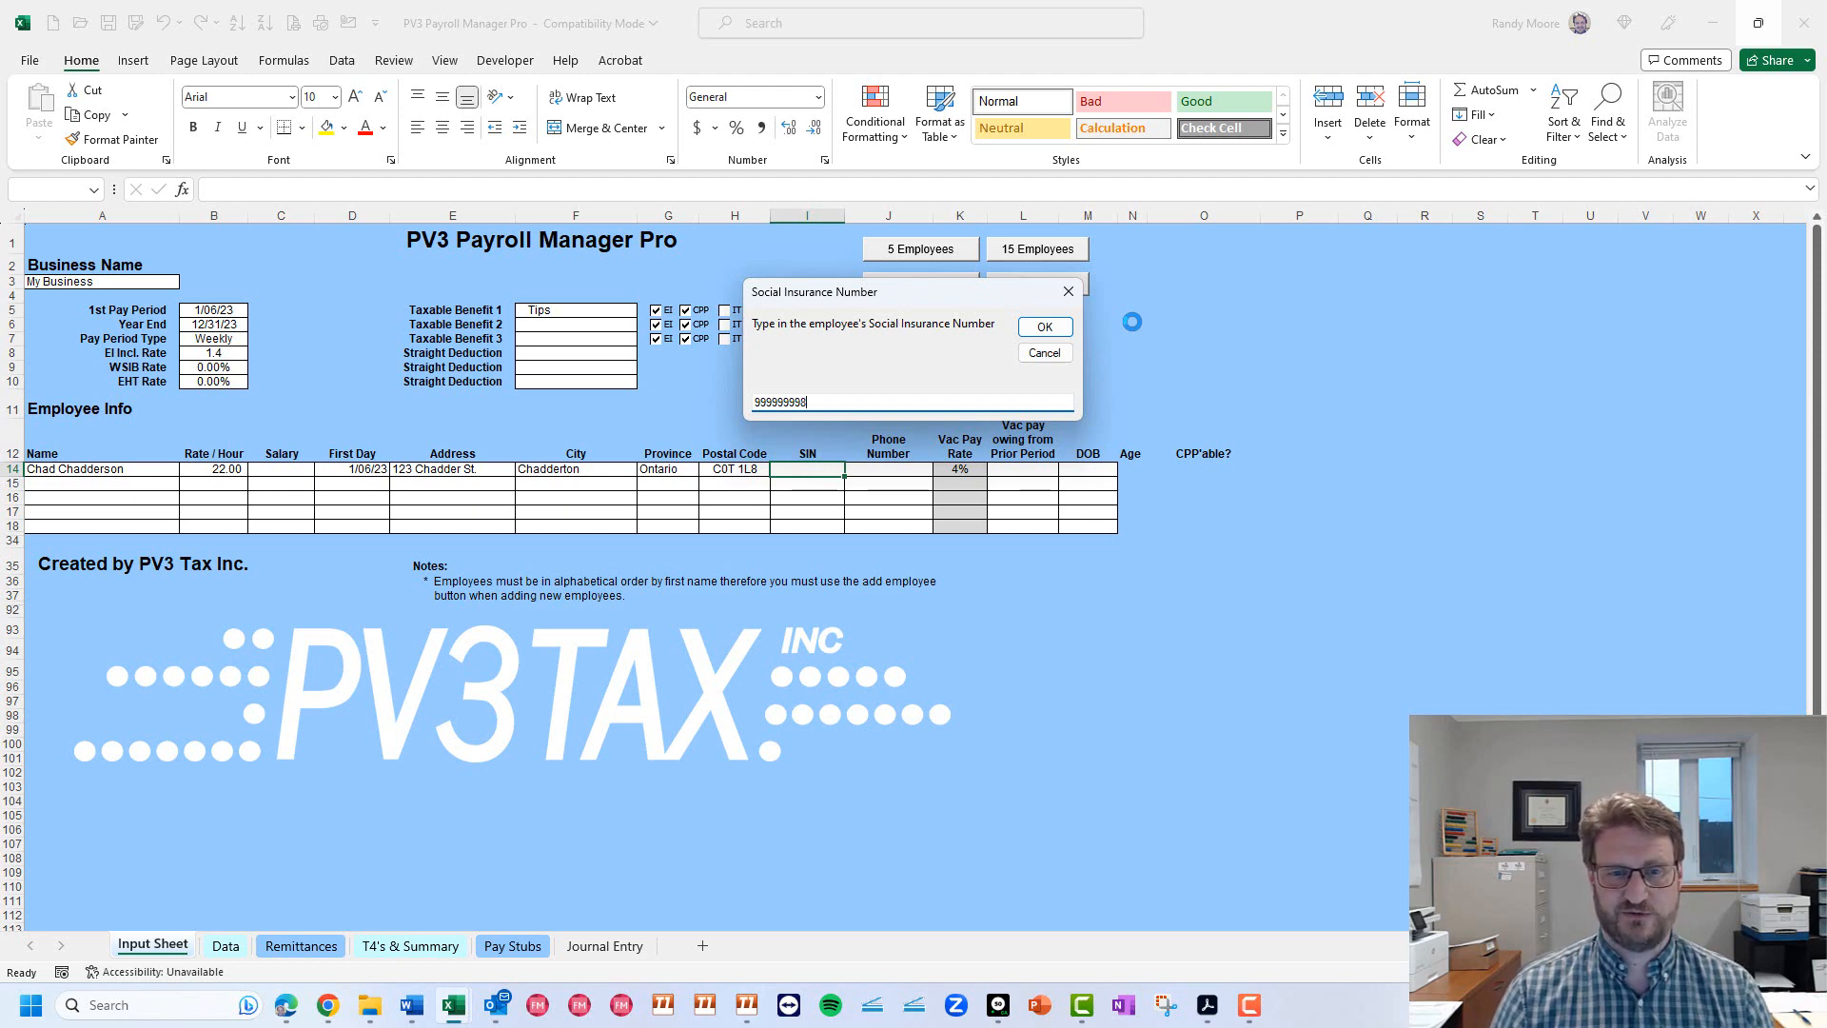
pyautogui.press('Return')
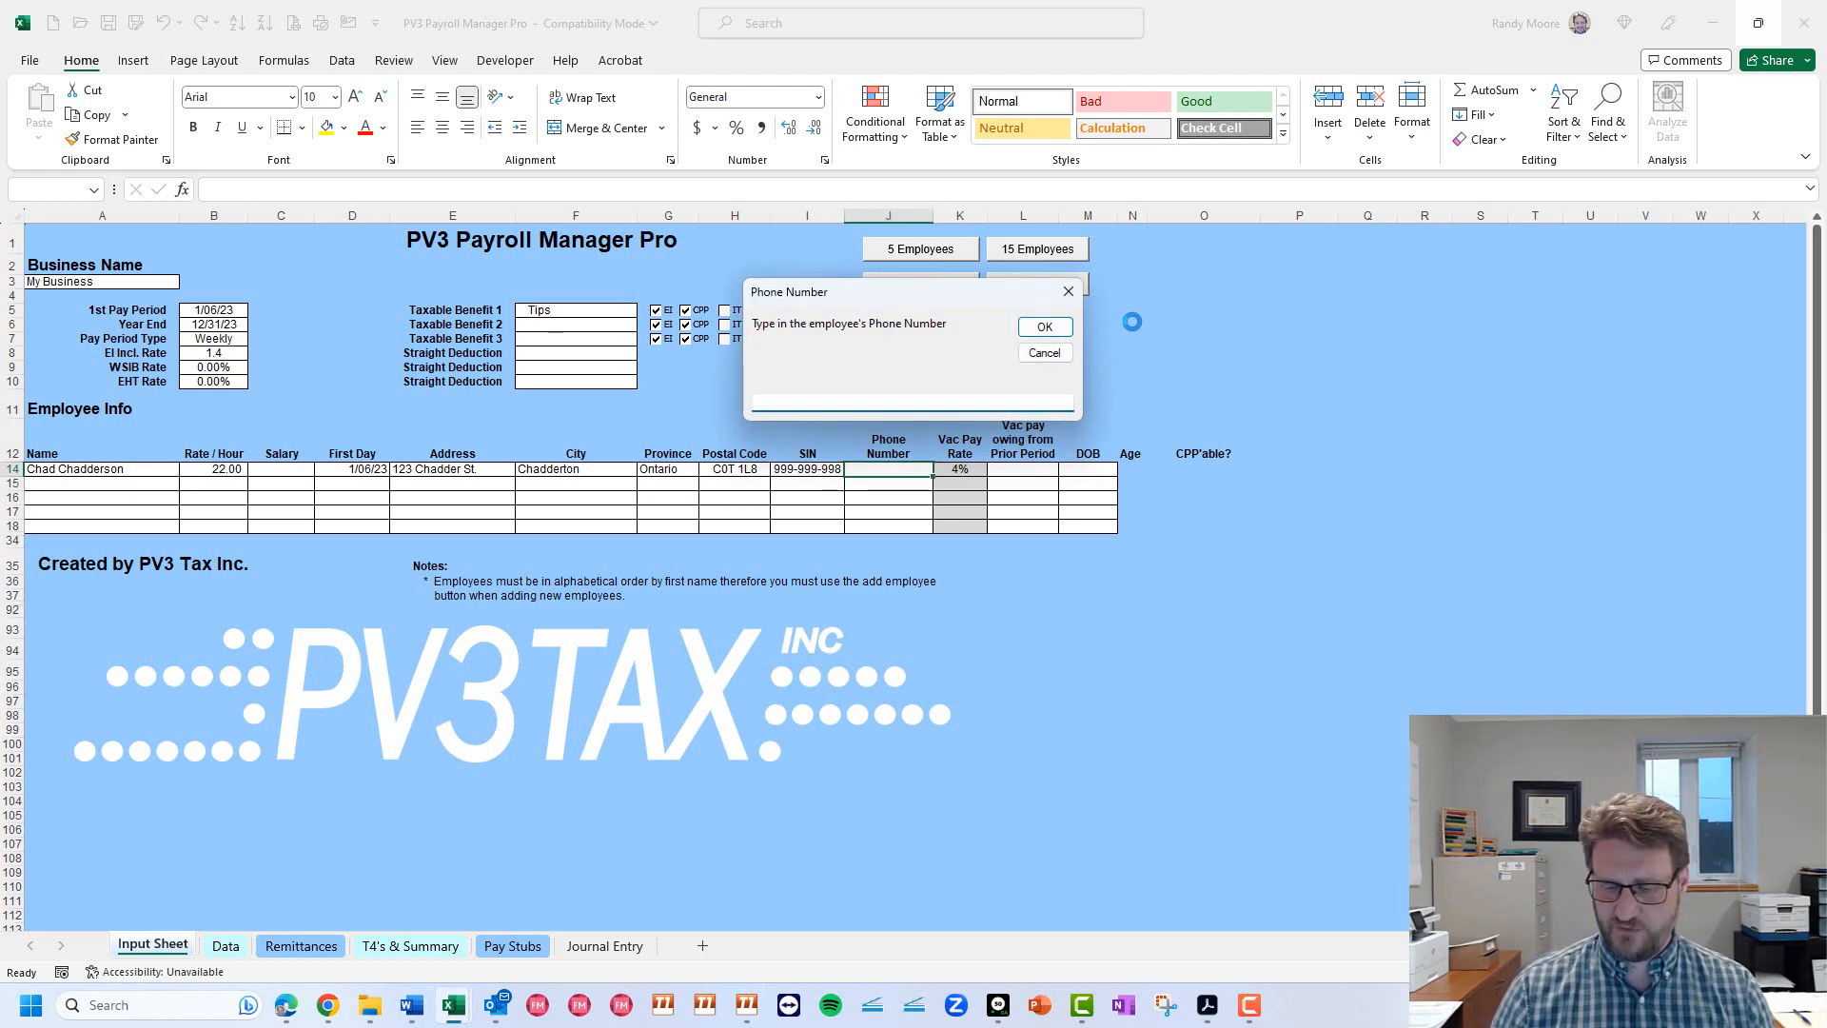
pyautogui.write('5195555555')
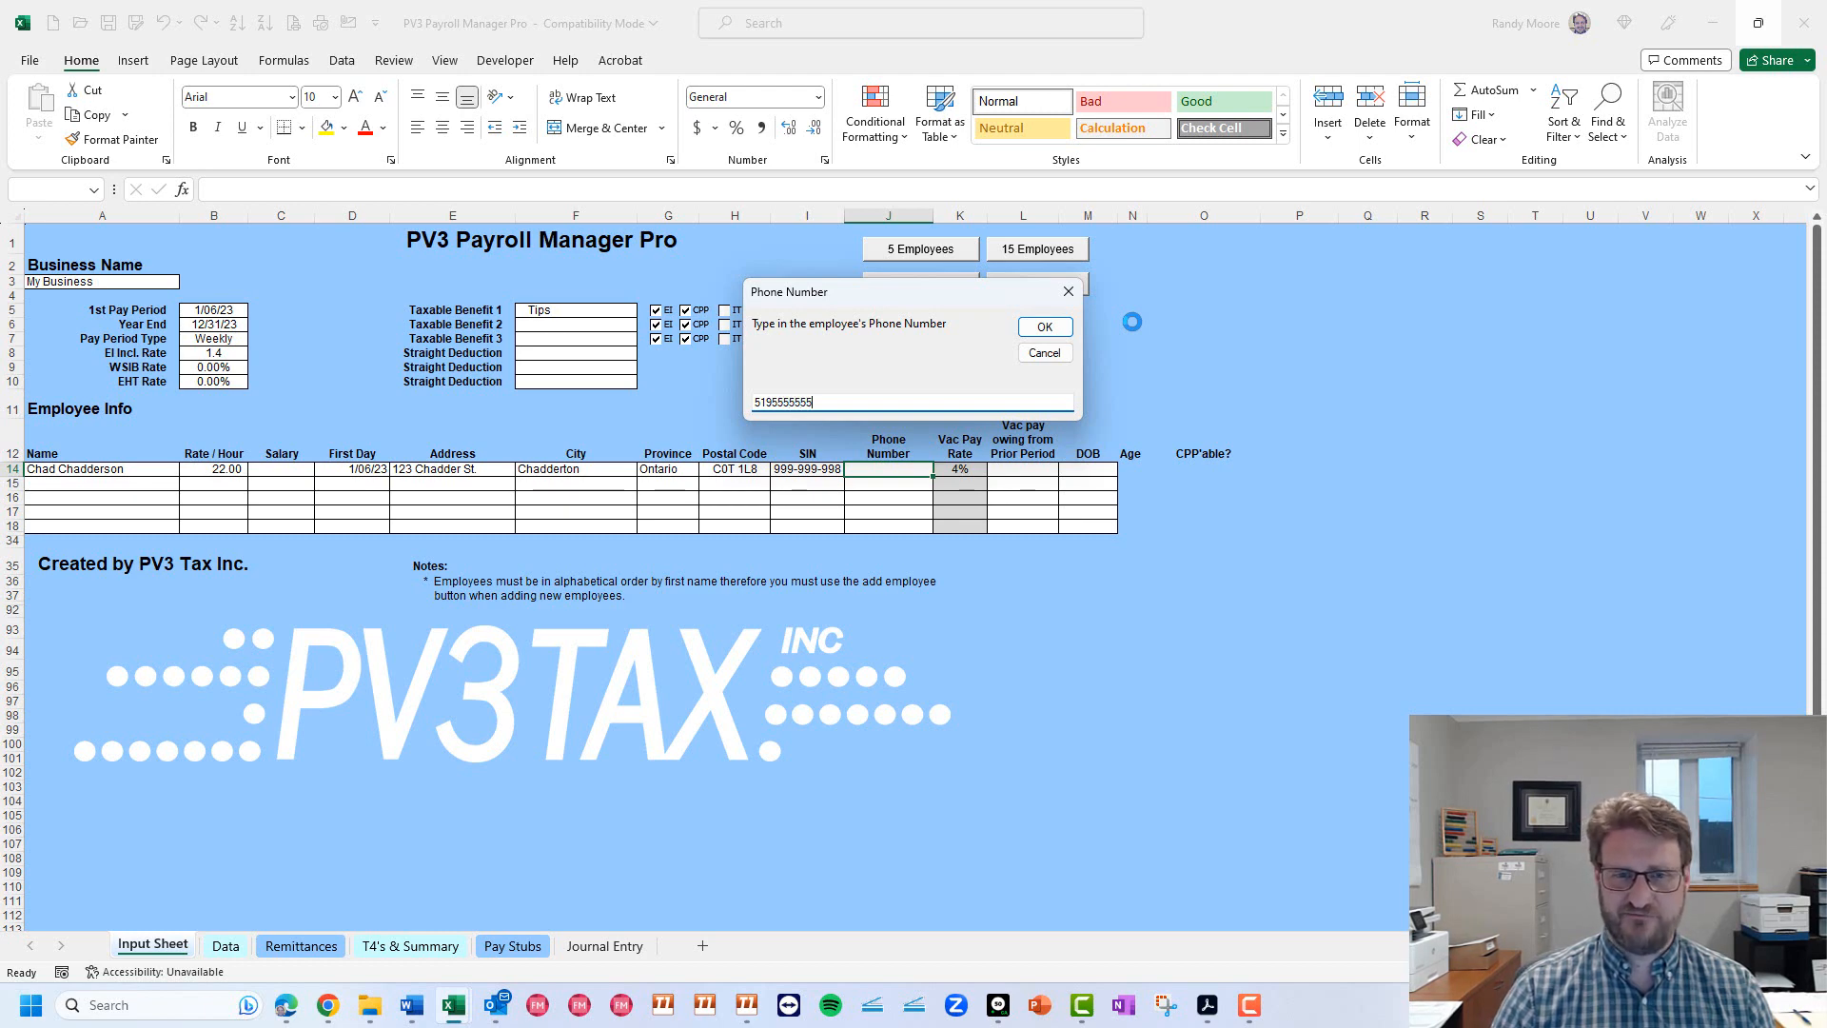
pyautogui.press('Return')
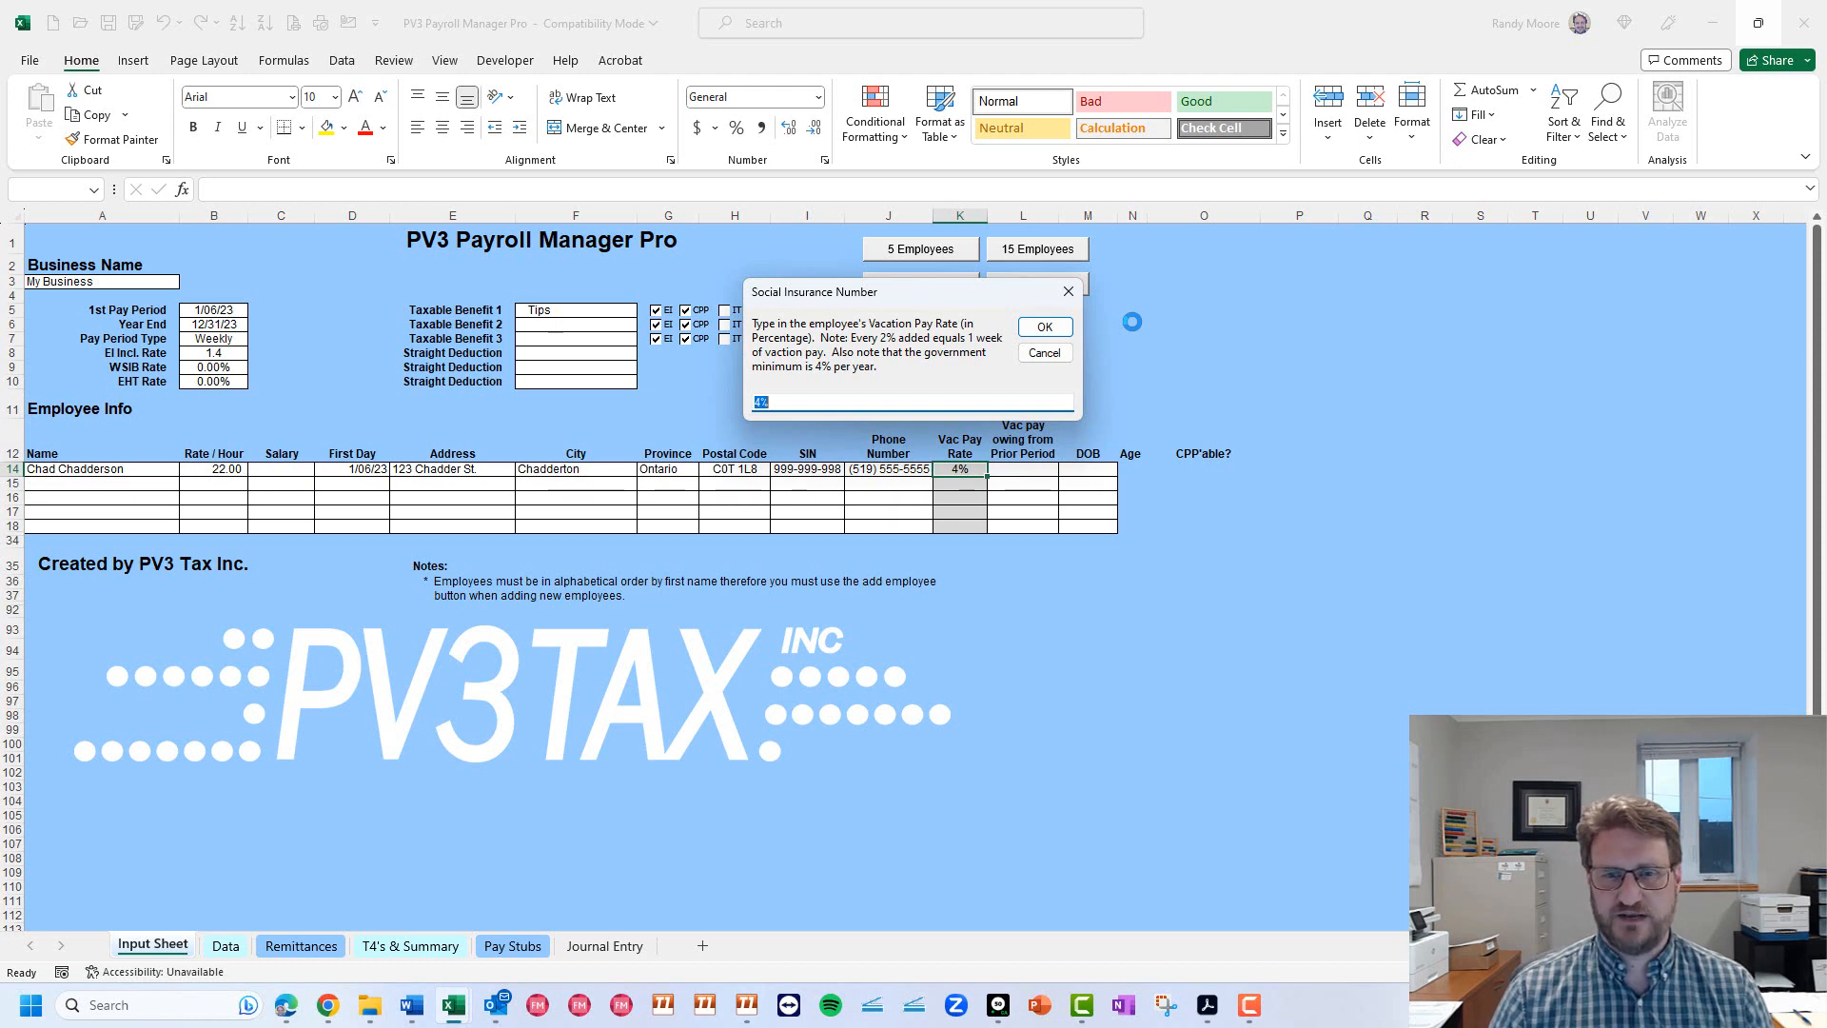
# Accept the 4% vacation pay rate and 0 accrued vacation pay, and enter the employee's date of birth.
pyautogui.press('Return')
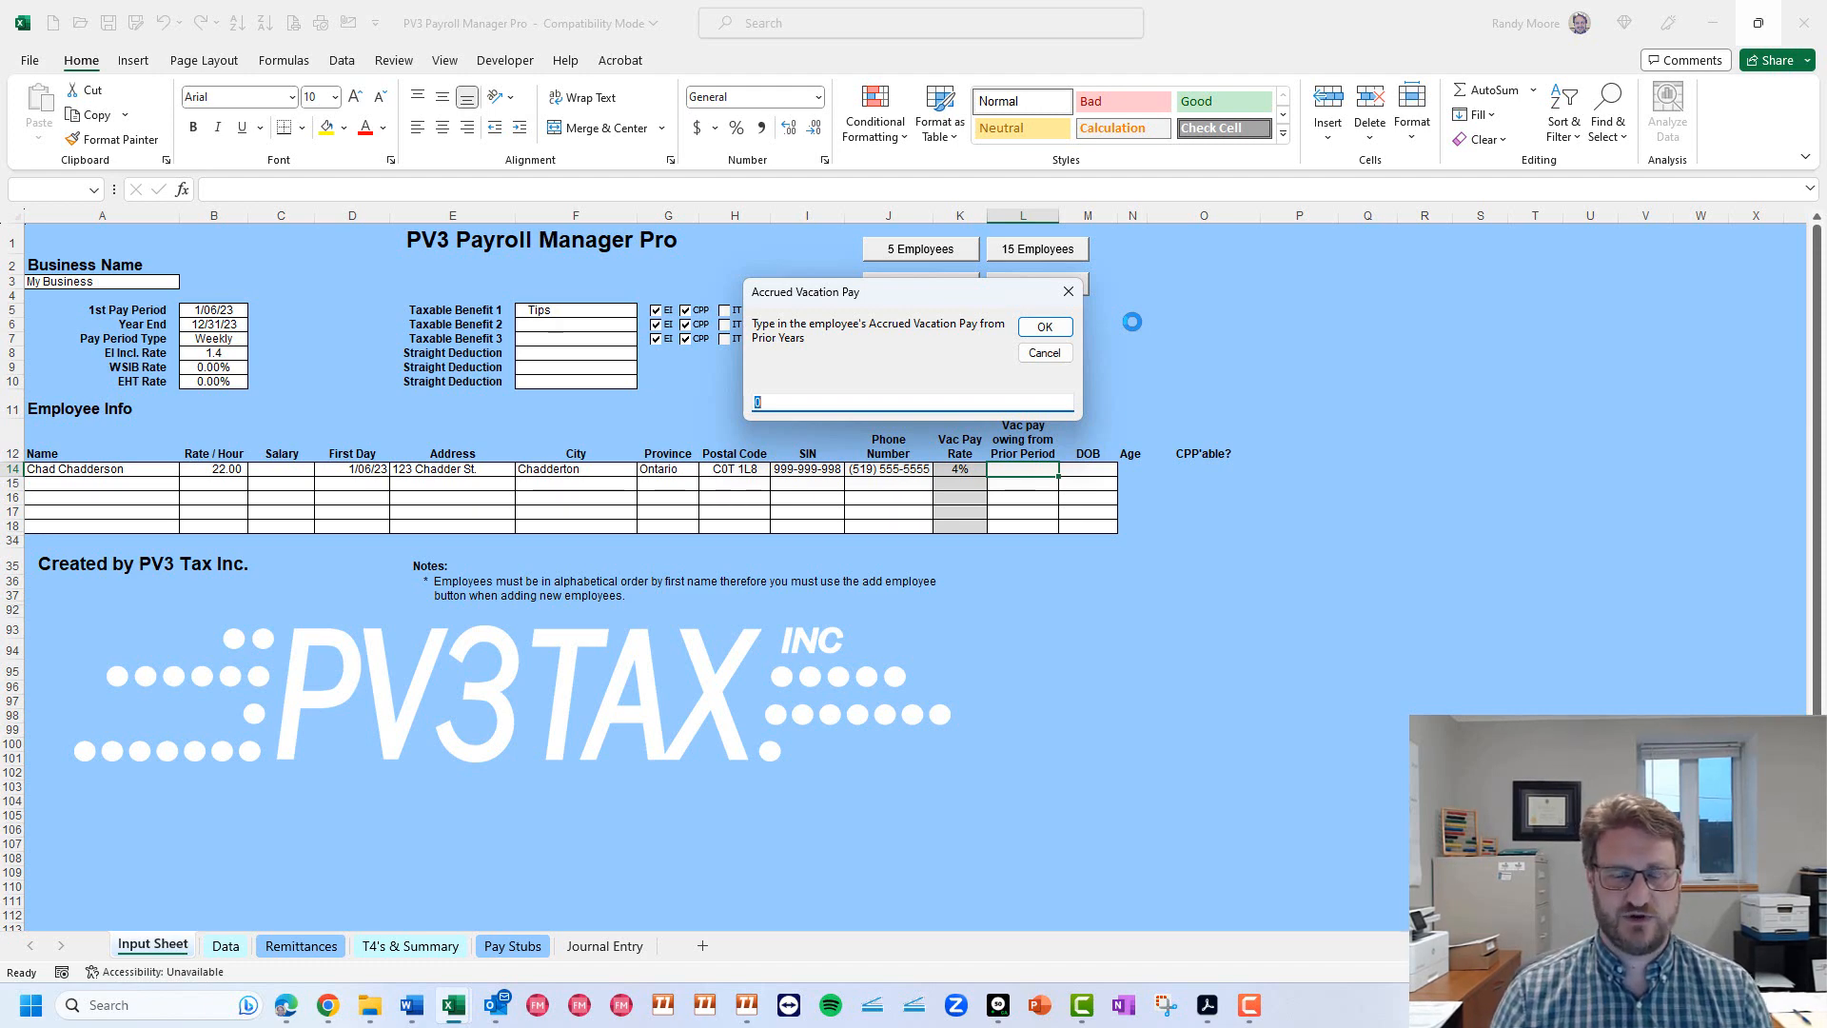
pyautogui.press('Return')
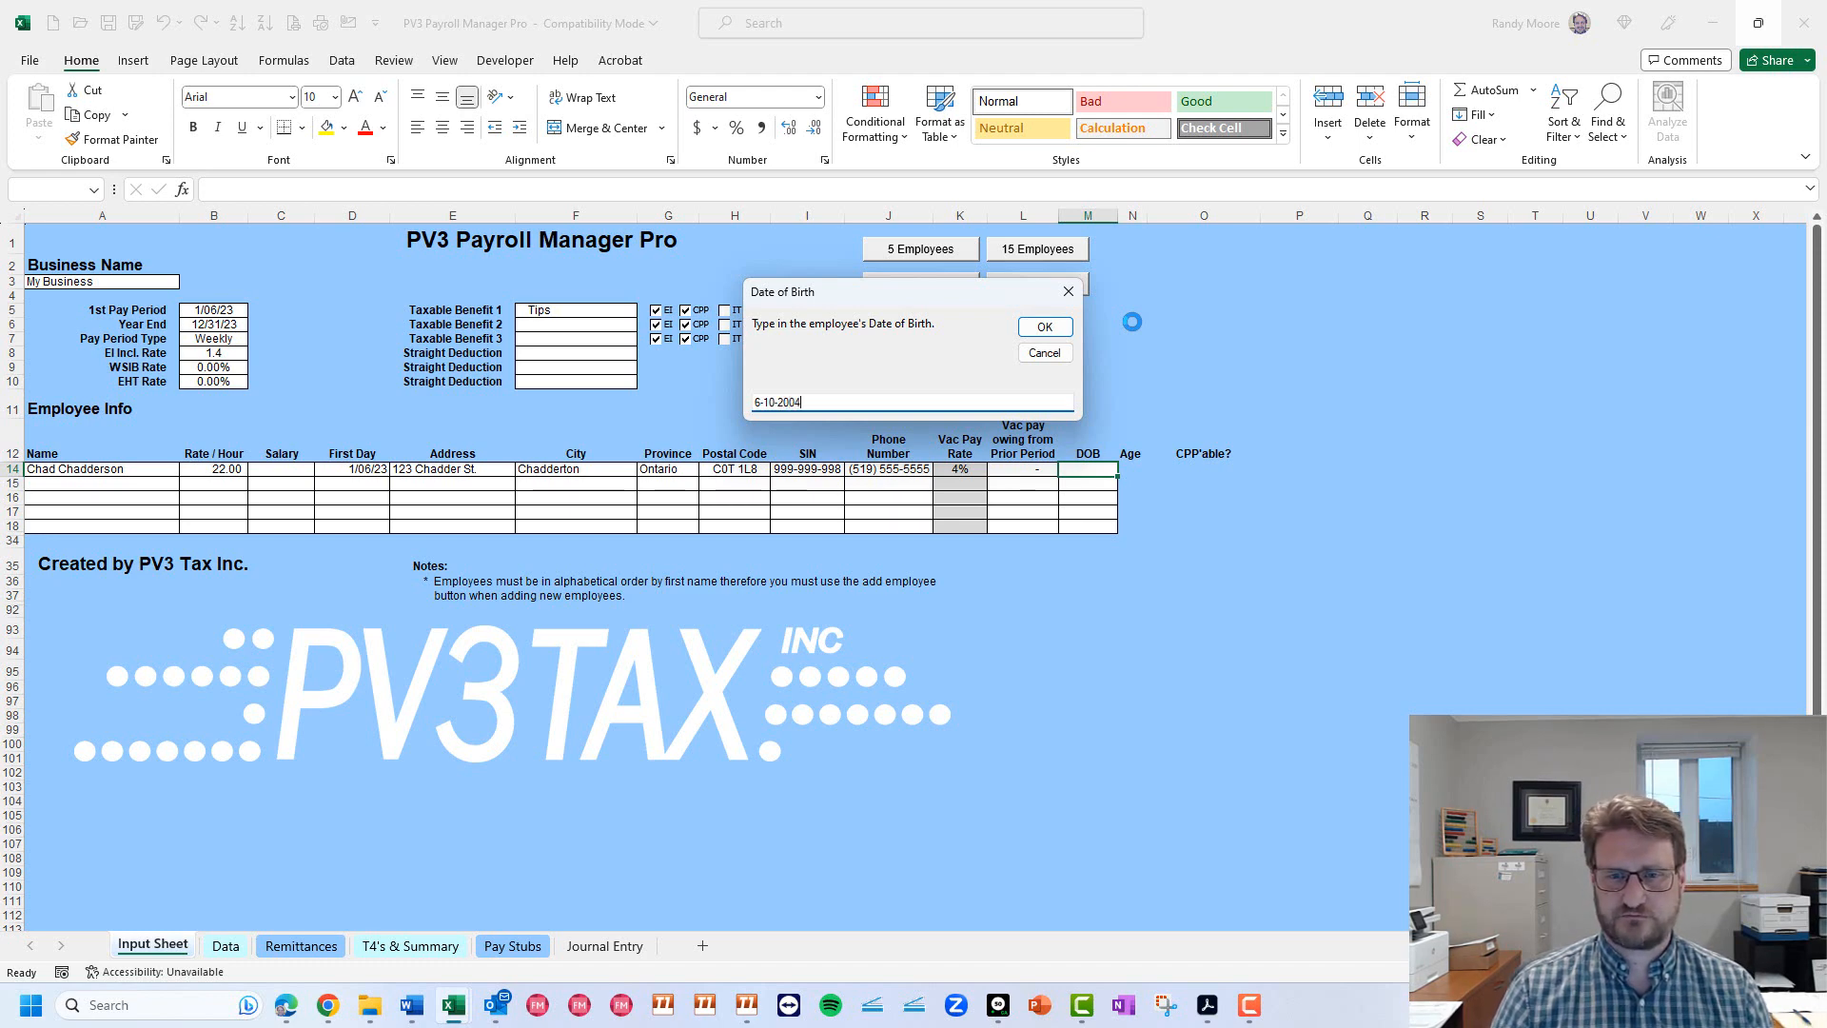
pyautogui.press('Return')
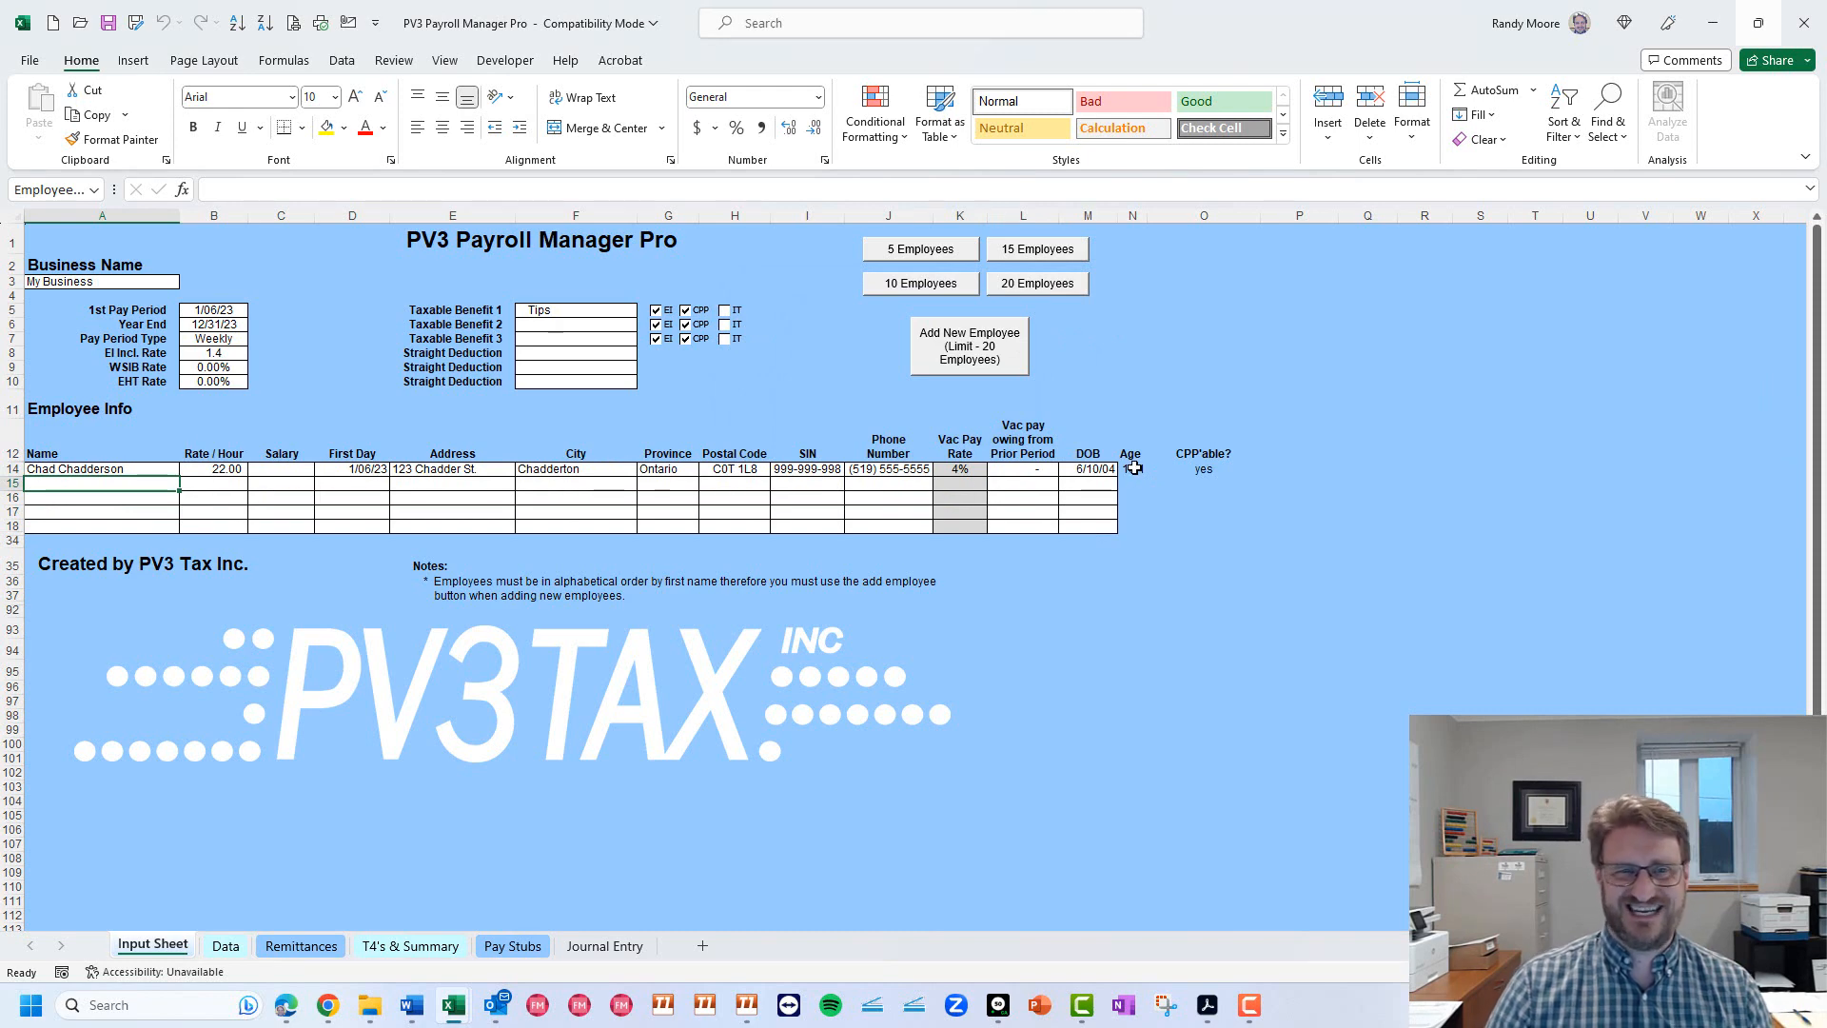
# On the Data sheet, set the pay period in the first payroll row to 1/06/23.
pyautogui.click(1203, 470)
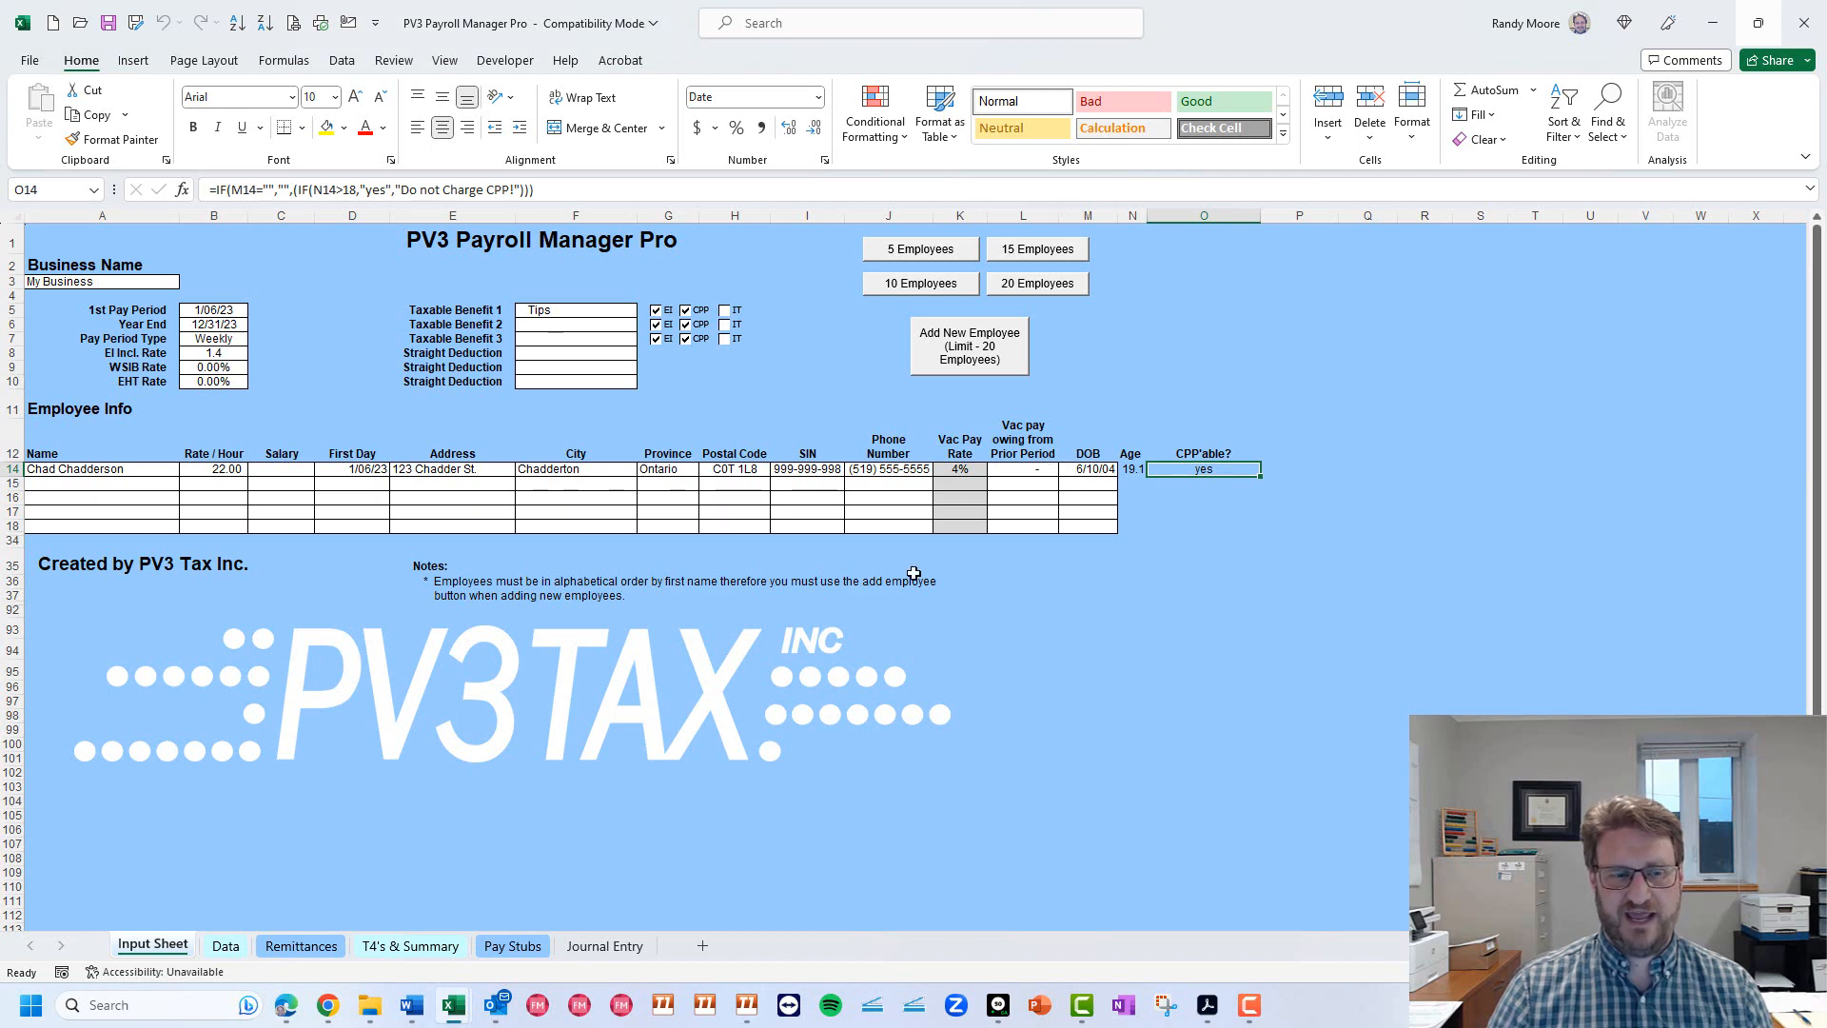
pyautogui.click(225, 946)
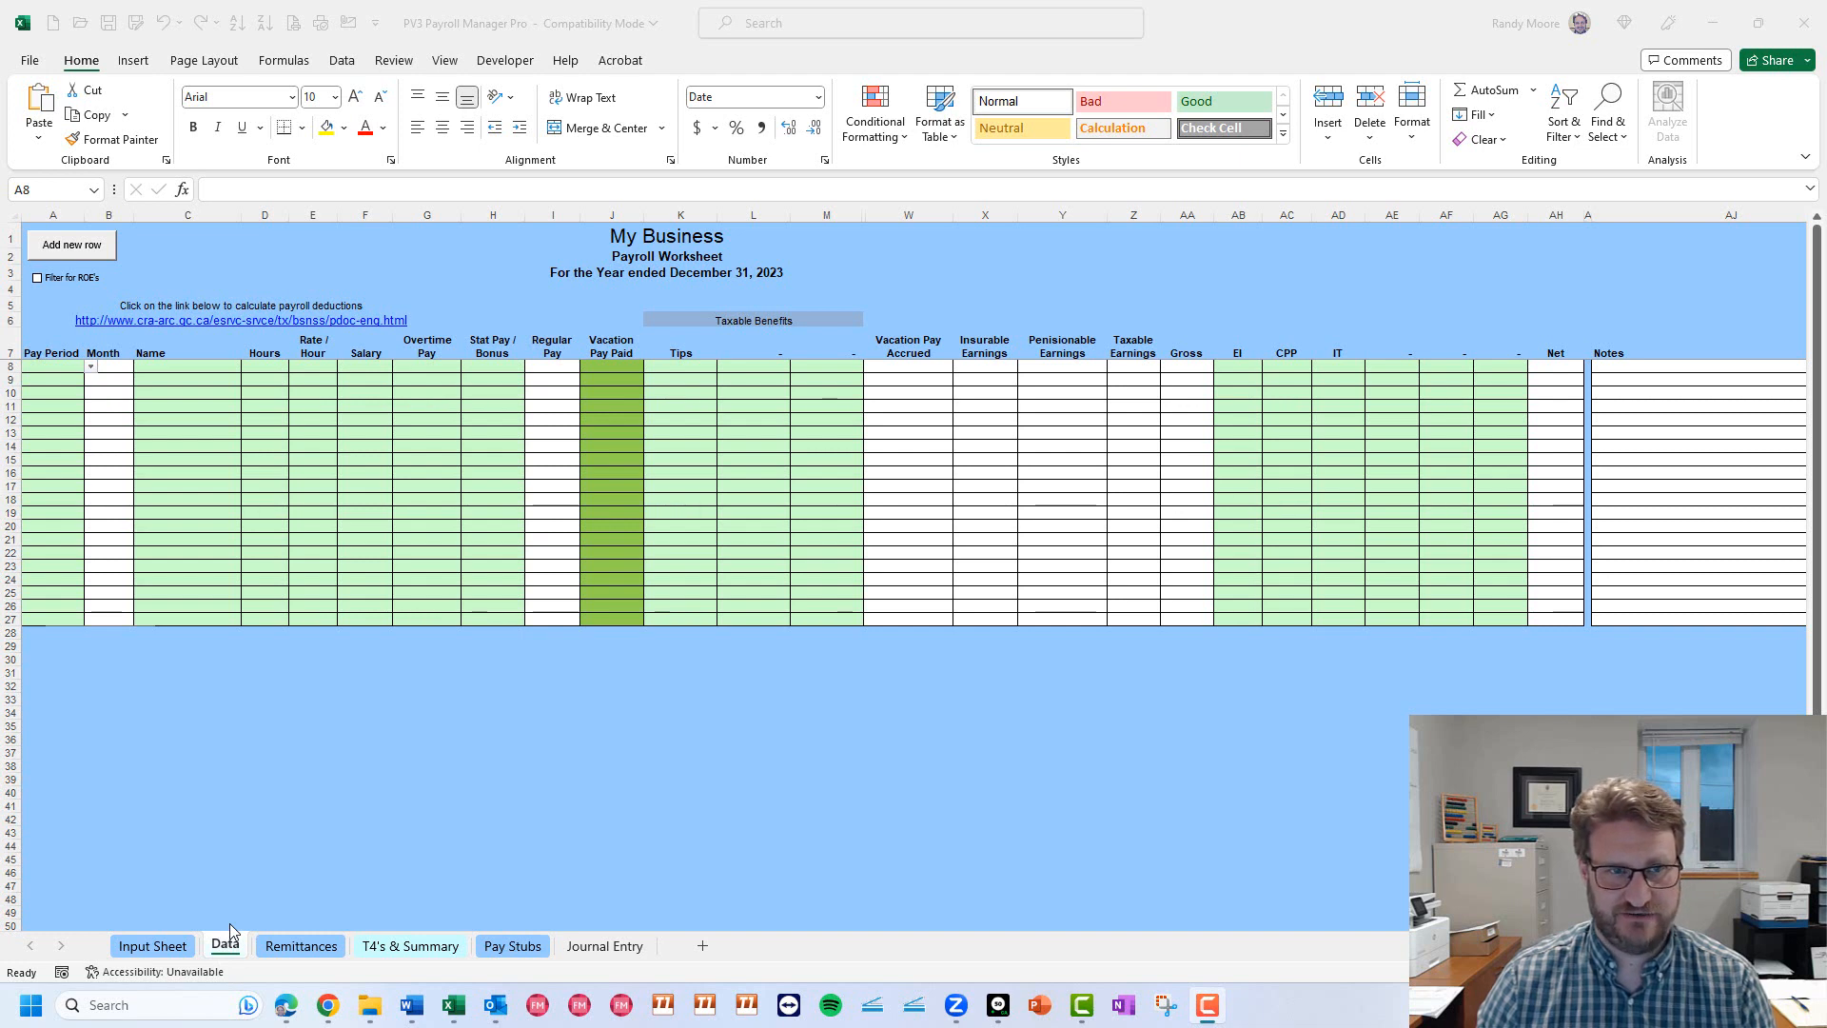
pyautogui.click(90, 368)
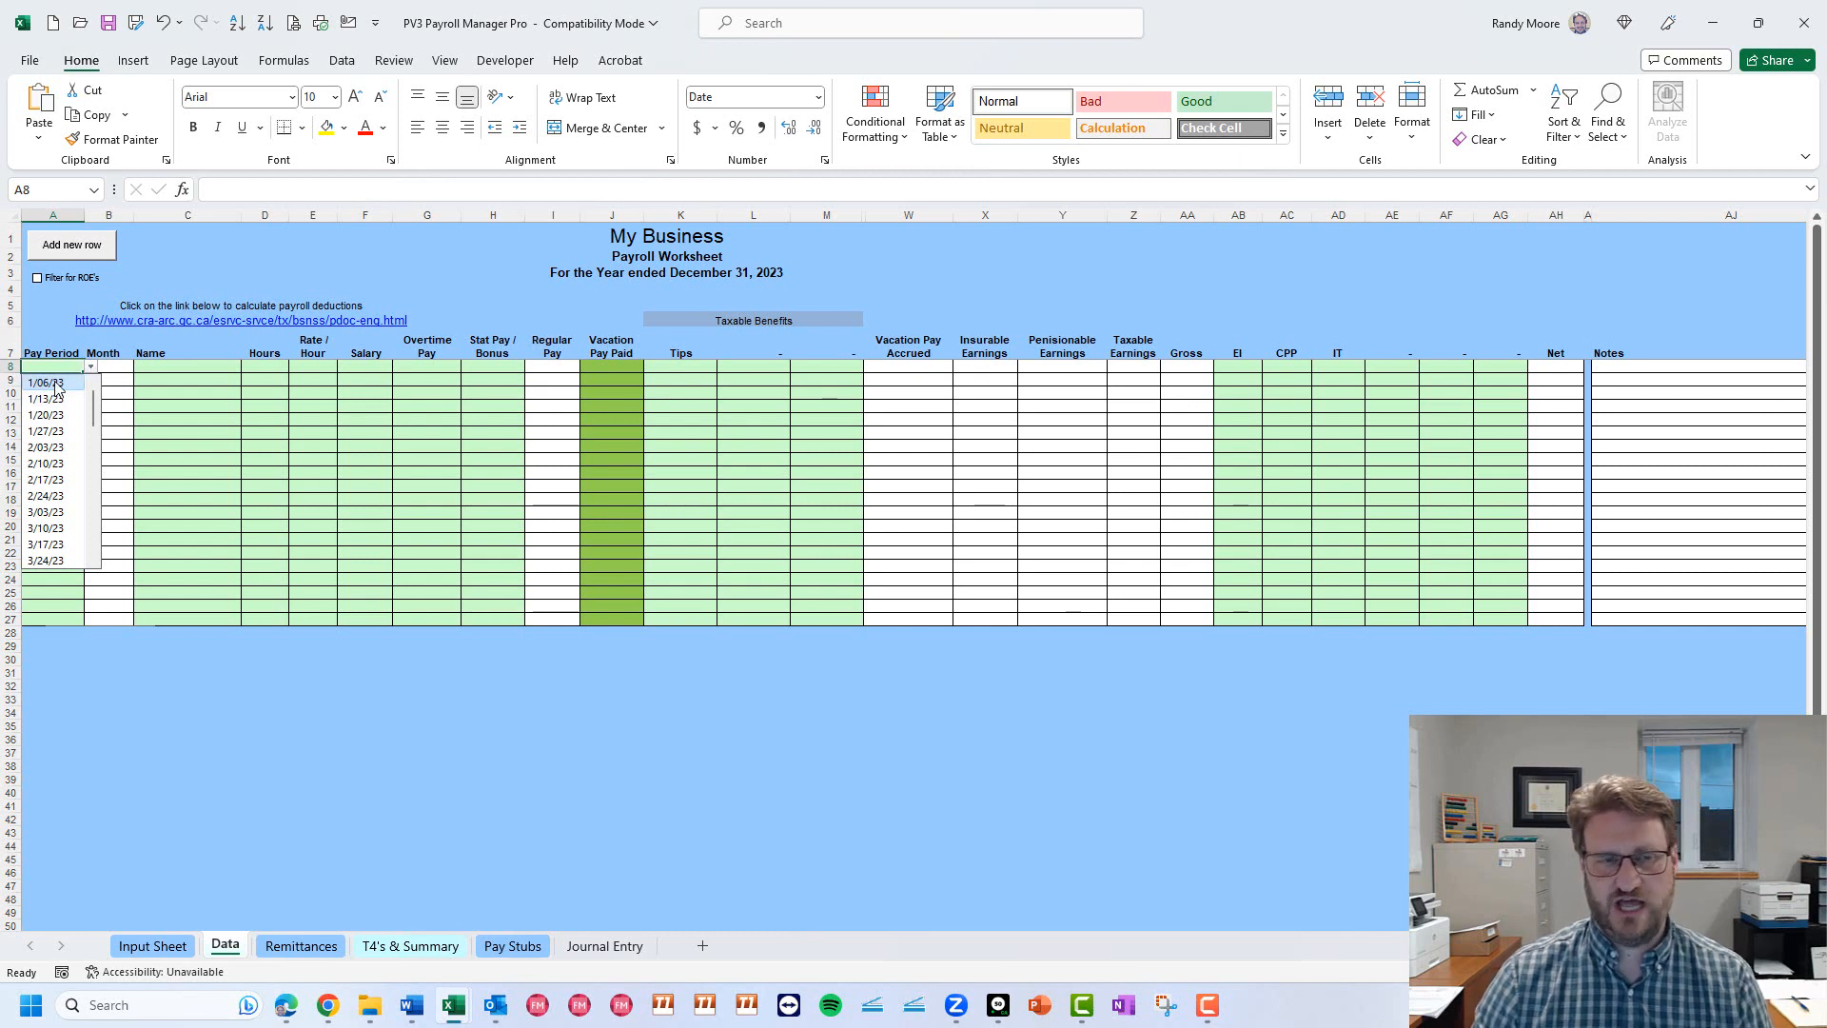
pyautogui.click(56, 383)
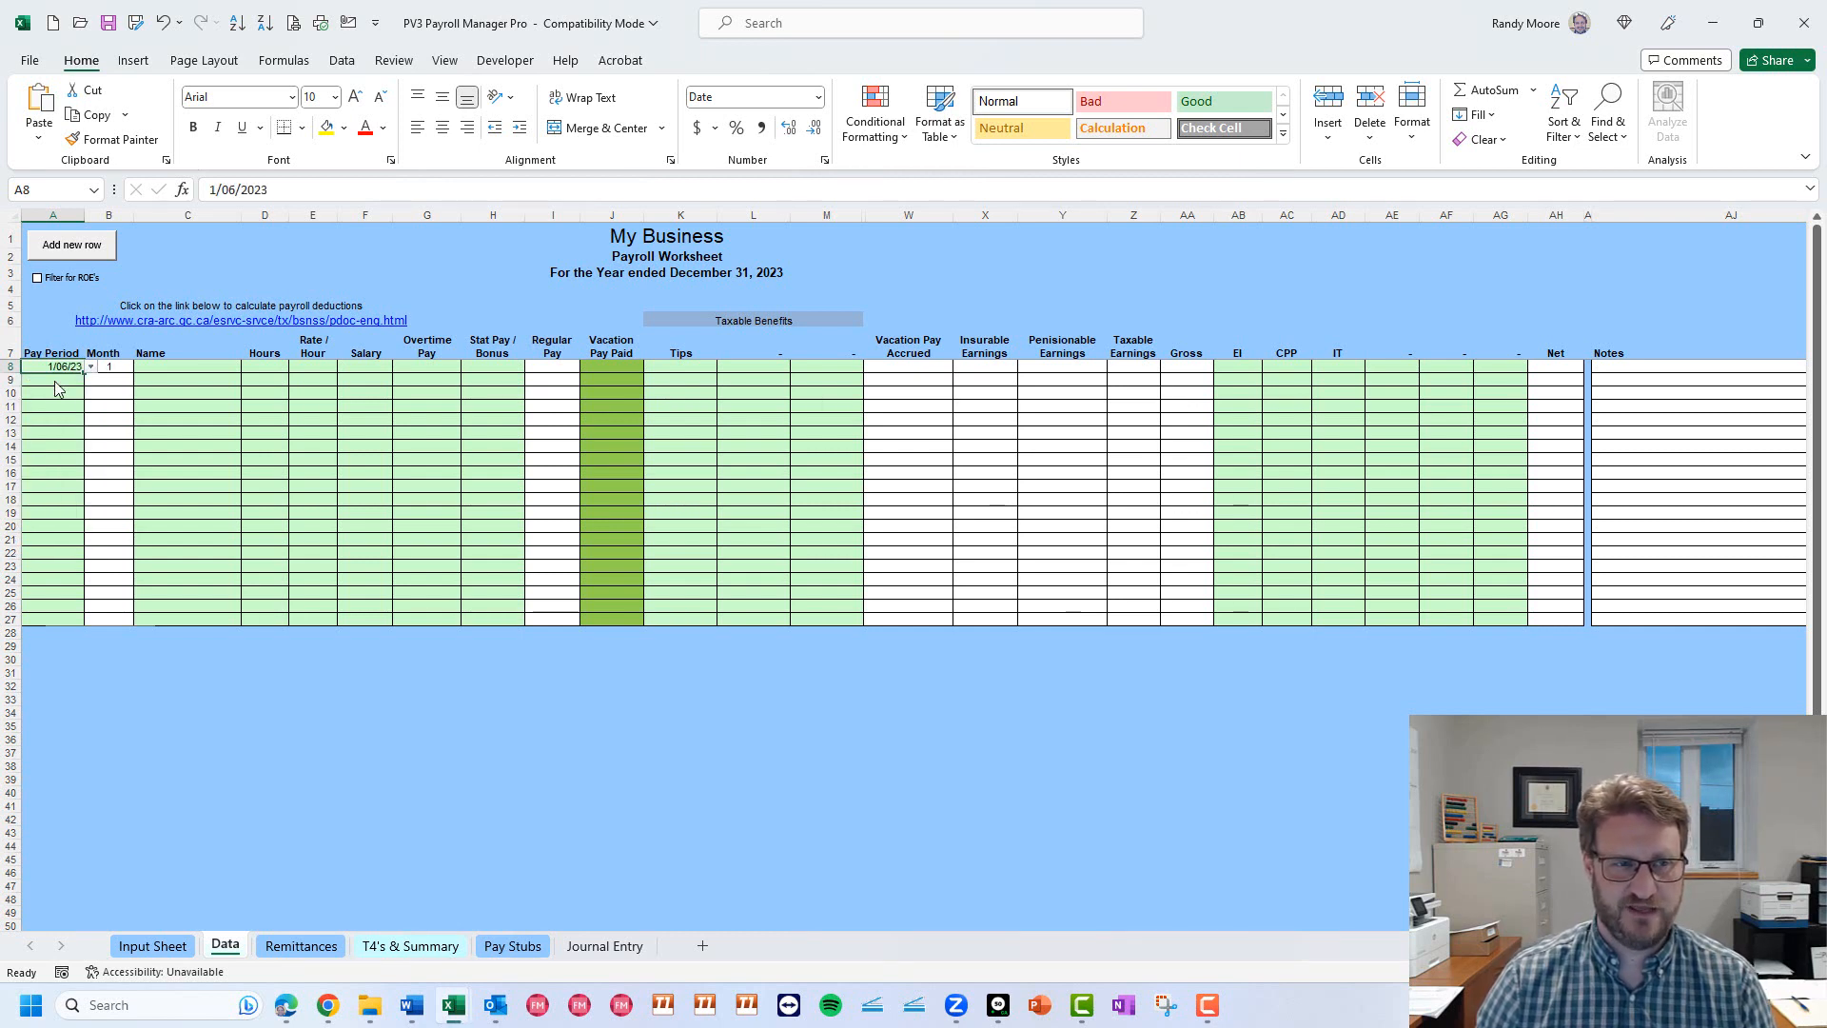
pyautogui.click(92, 367)
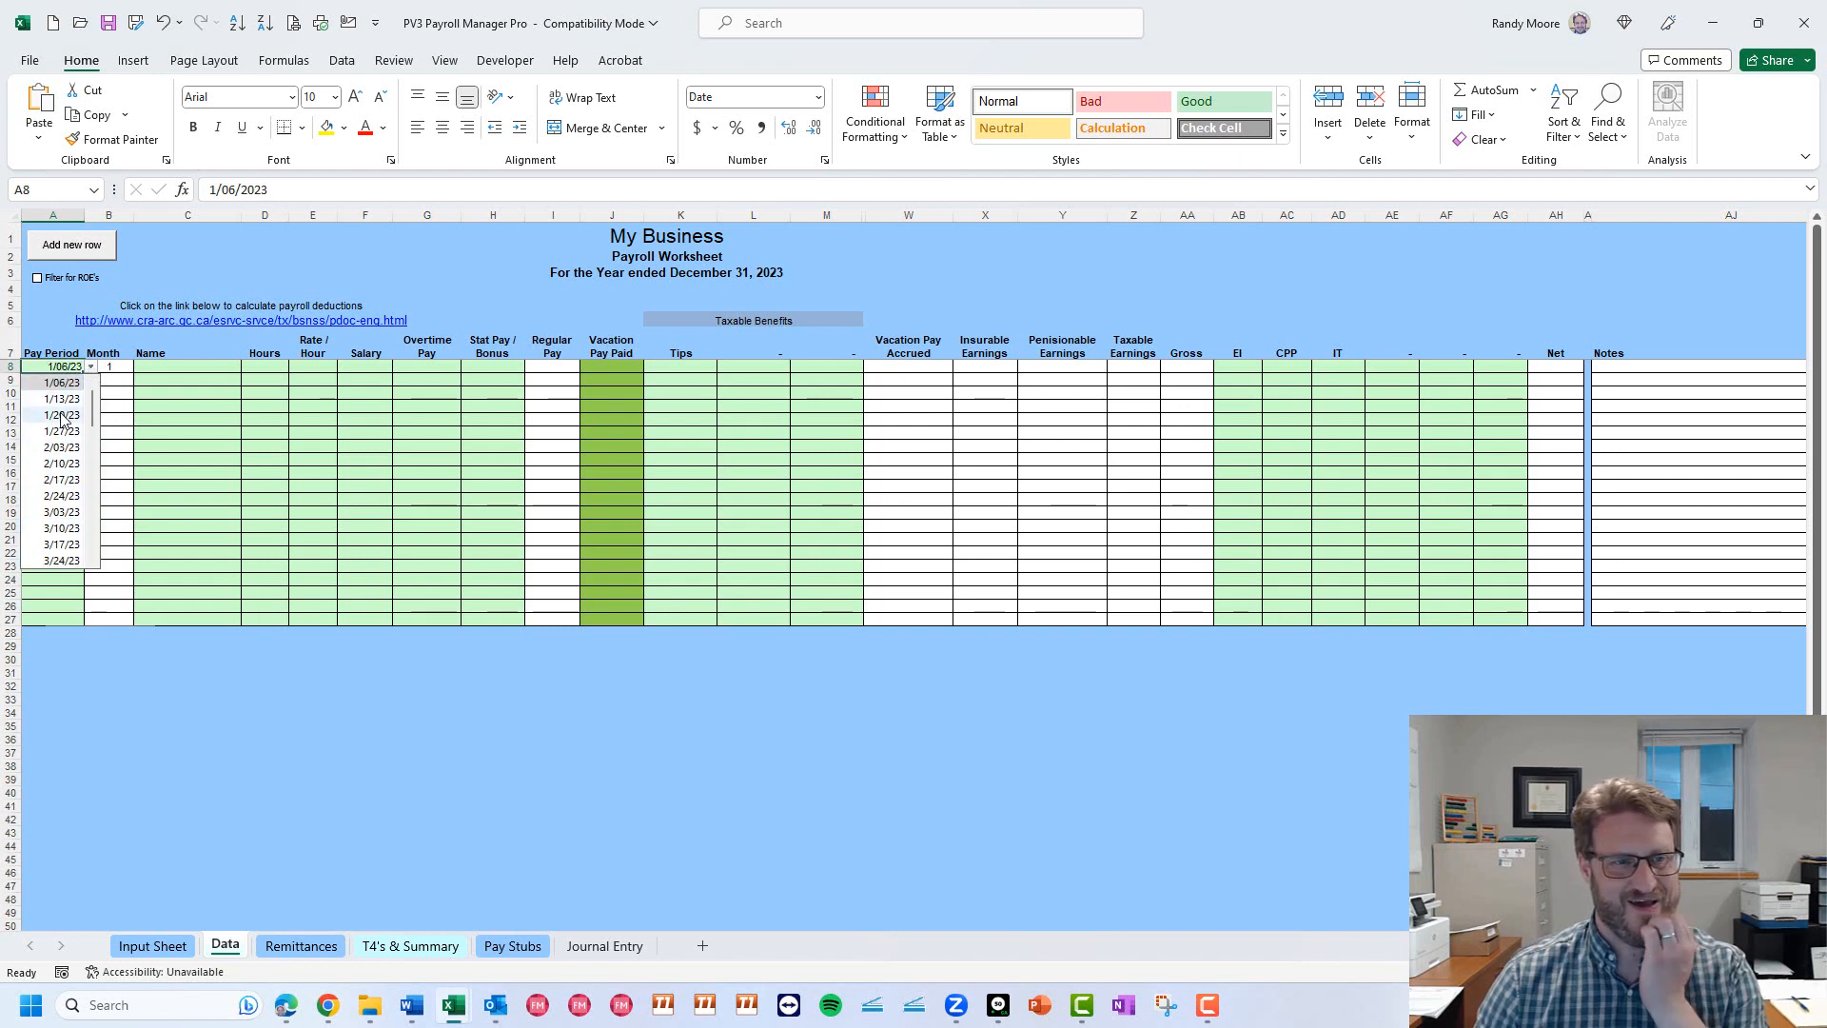
pyautogui.moveTo(93, 404)
pyautogui.mouseDown()
pyautogui.moveTo(98, 542)
pyautogui.moveTo(98, 371)
pyautogui.mouseUp()
pyautogui.click(56, 382)
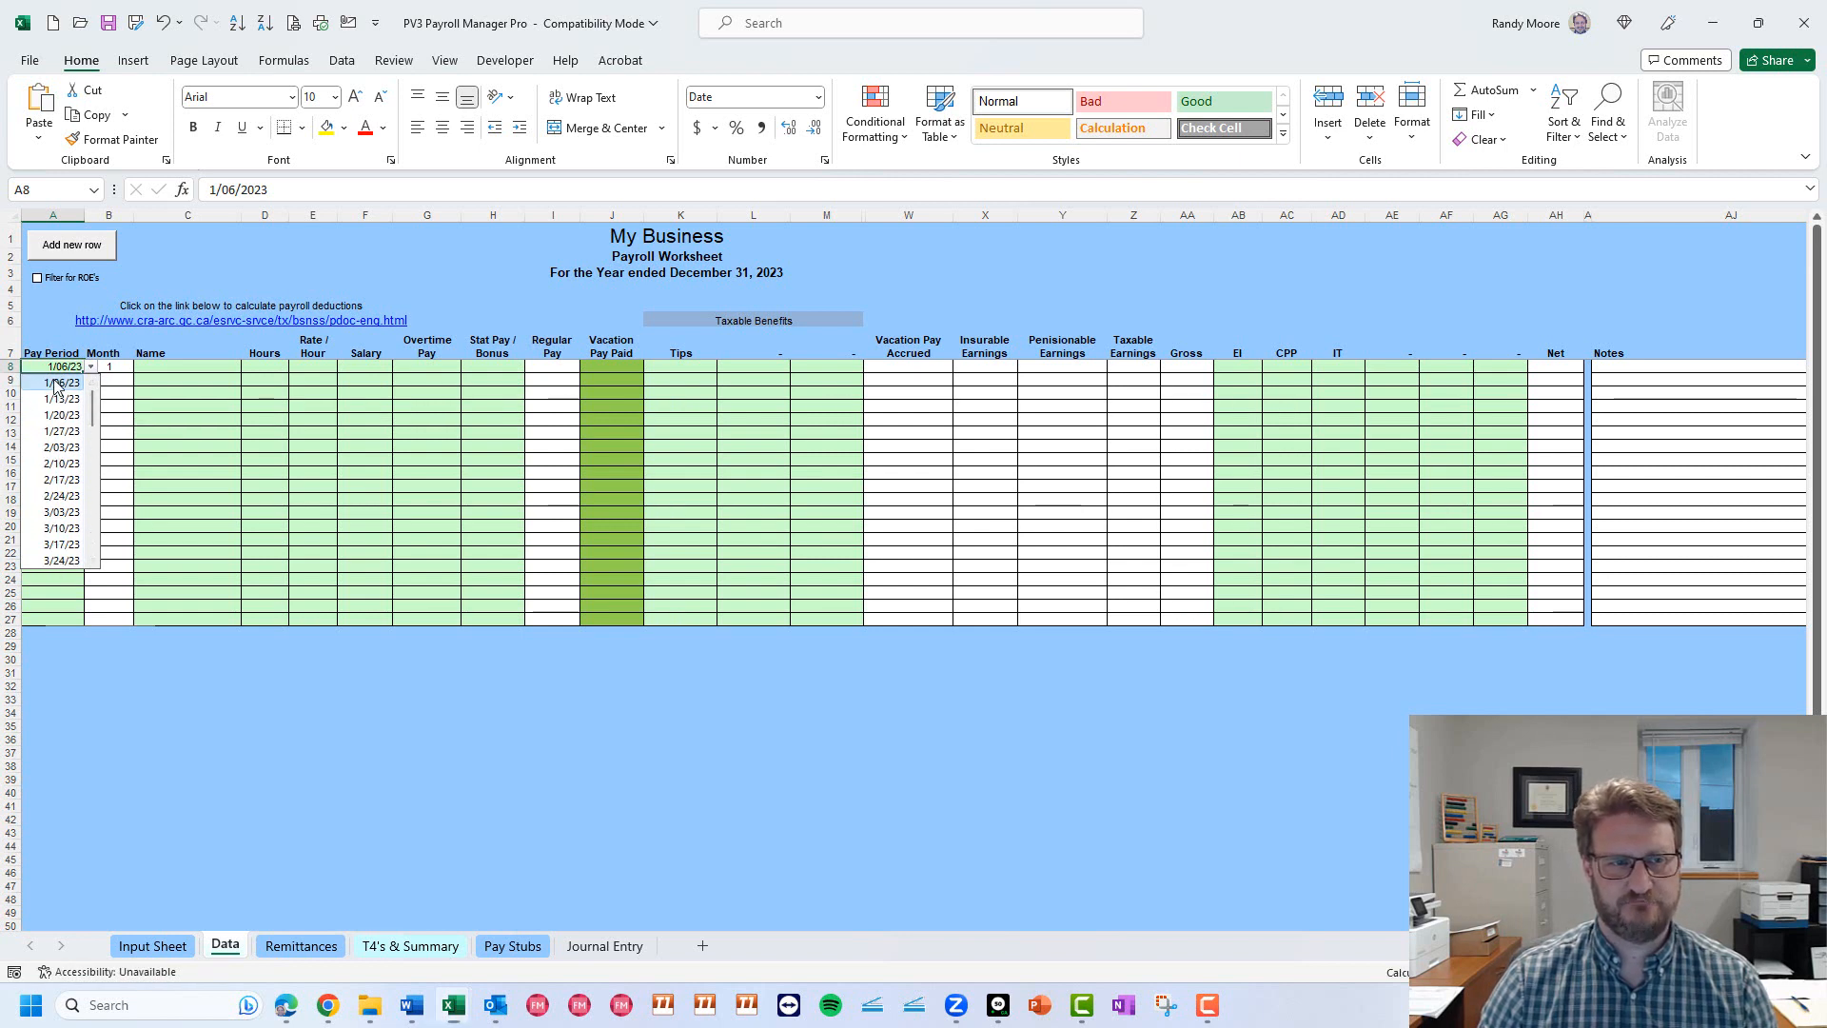
# Choose the employee for the first payroll row and enter 35 hours.
pyautogui.click(188, 366)
pyautogui.click(248, 366)
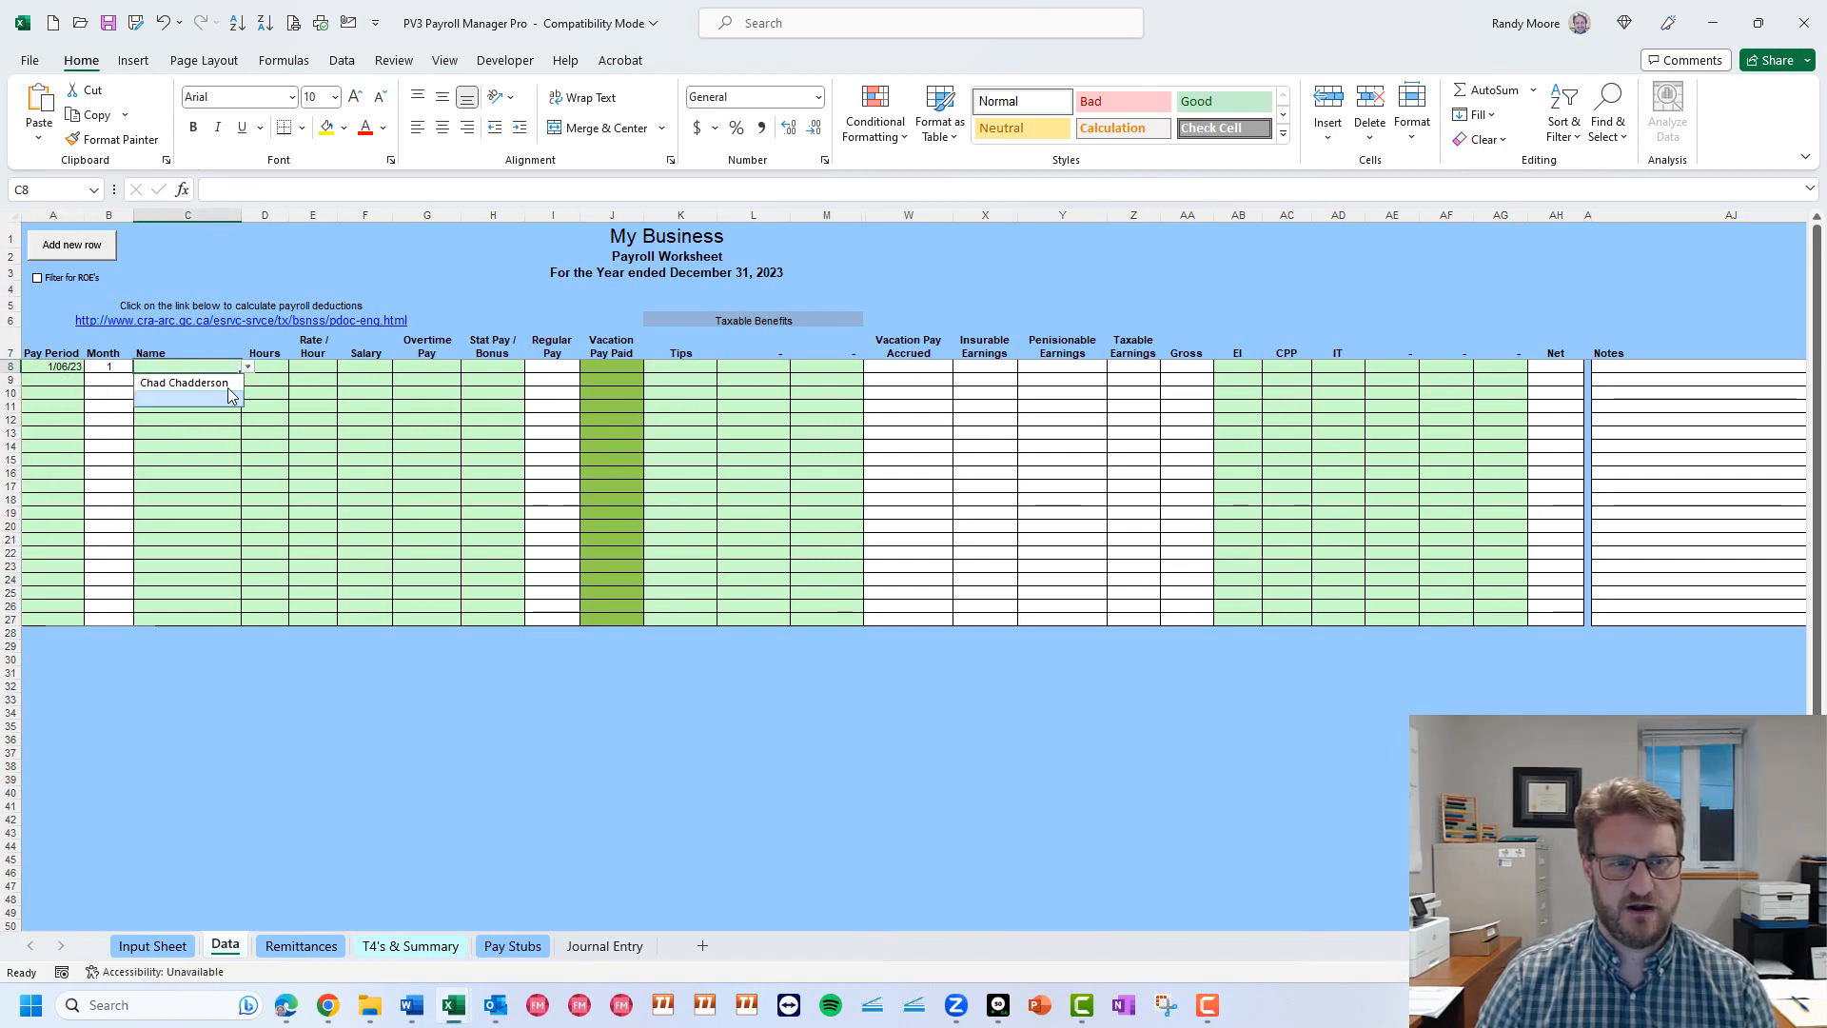
pyautogui.click(215, 380)
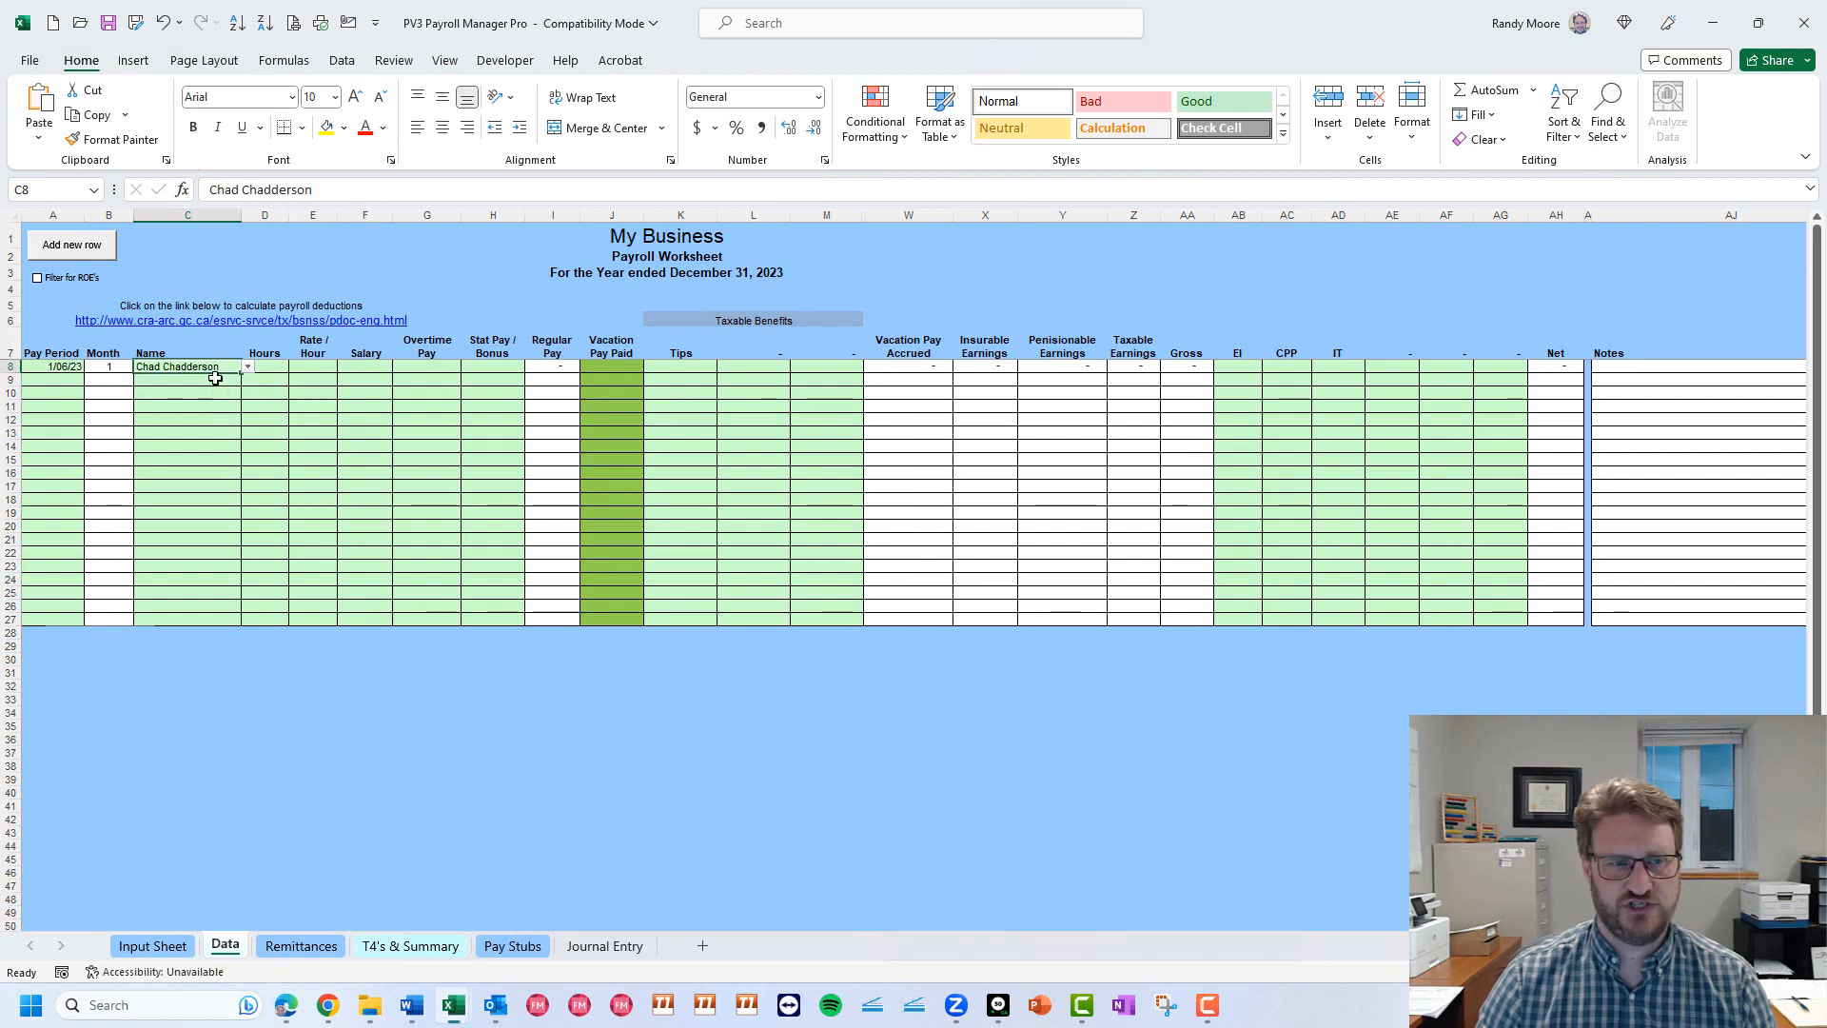
pyautogui.click(266, 370)
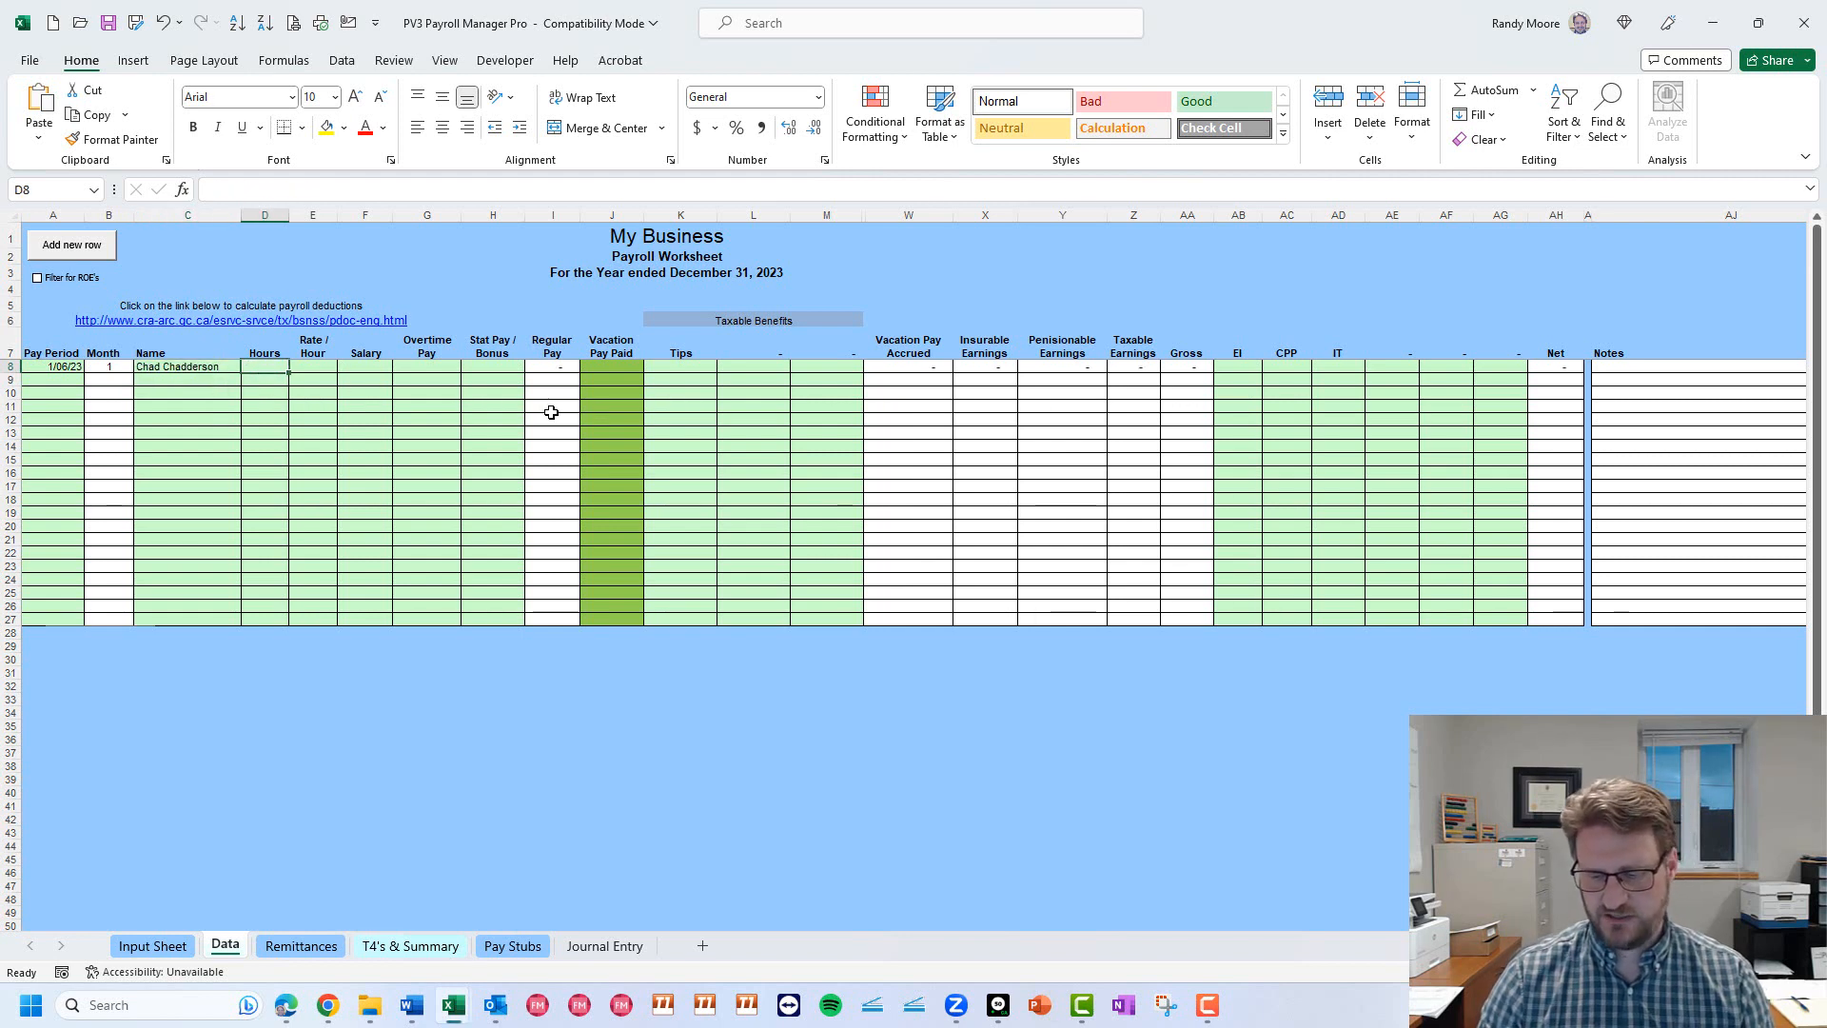
pyautogui.write('35')
pyautogui.press('Tab')
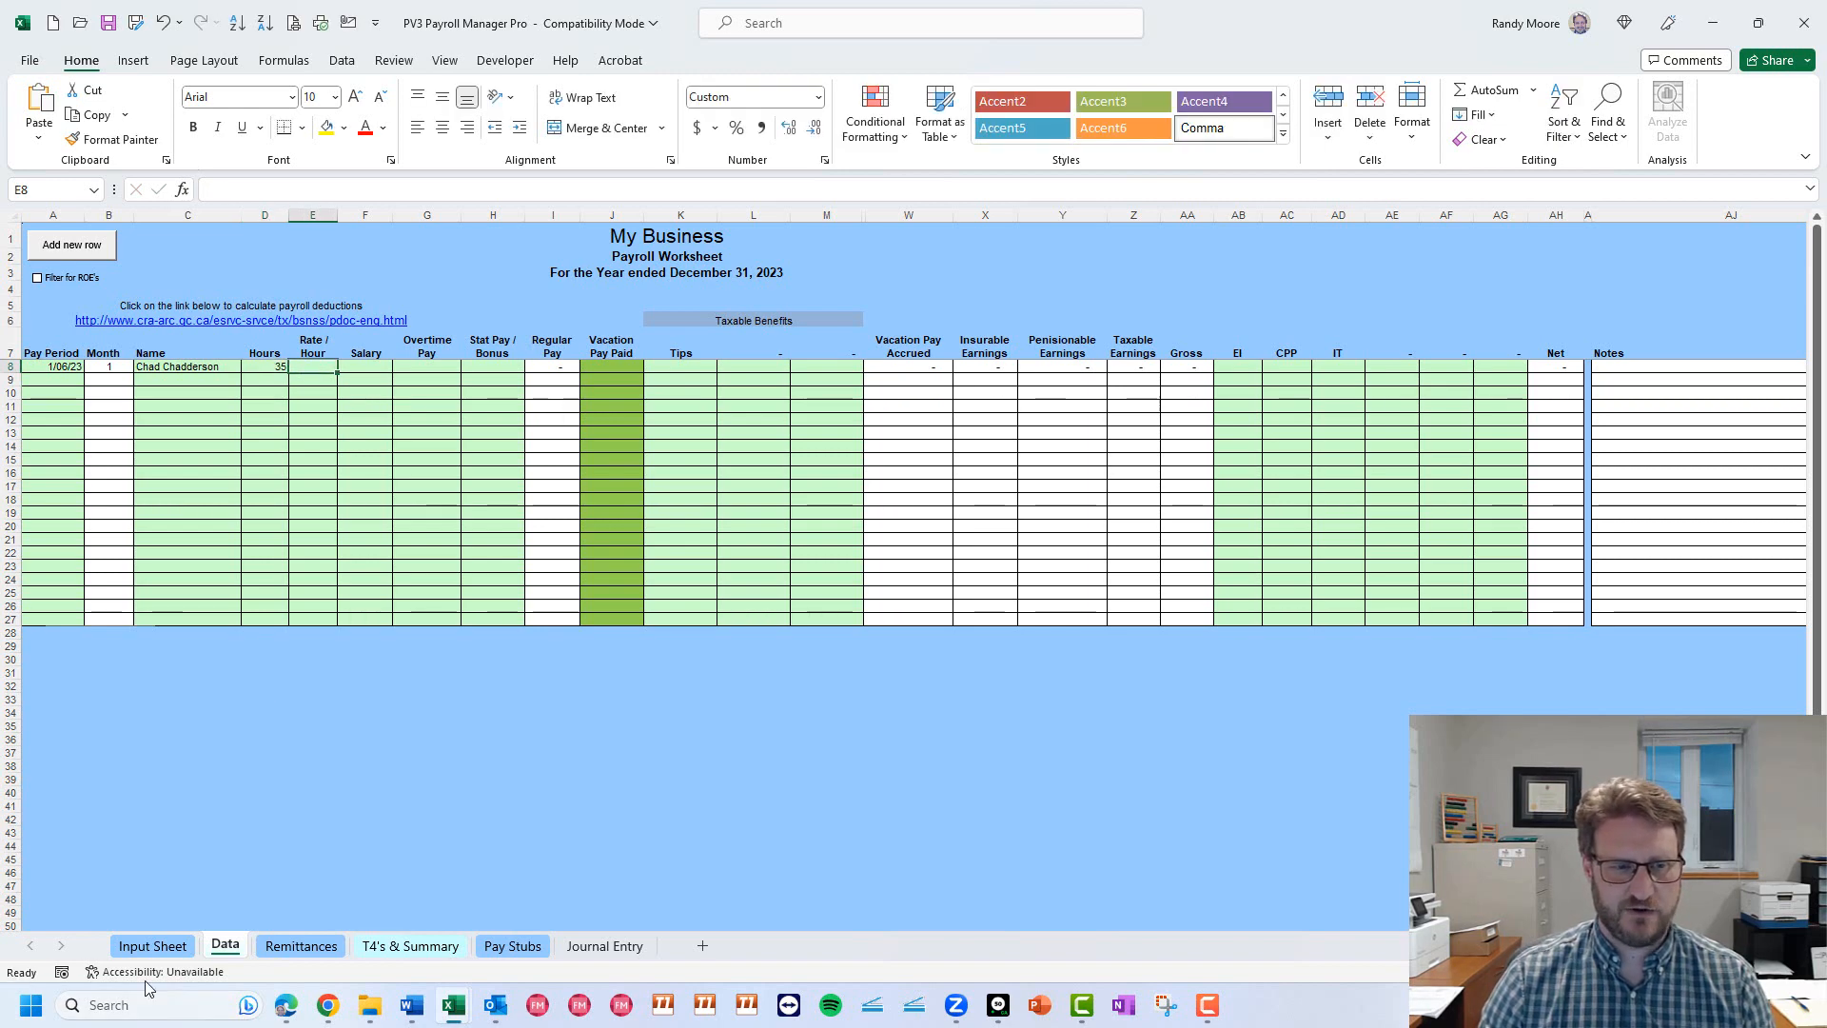
# Check the employee's hourly rate on the Input Sheet and enter 22.00 as the rate per hour in the Data row.
pyautogui.click(152, 945)
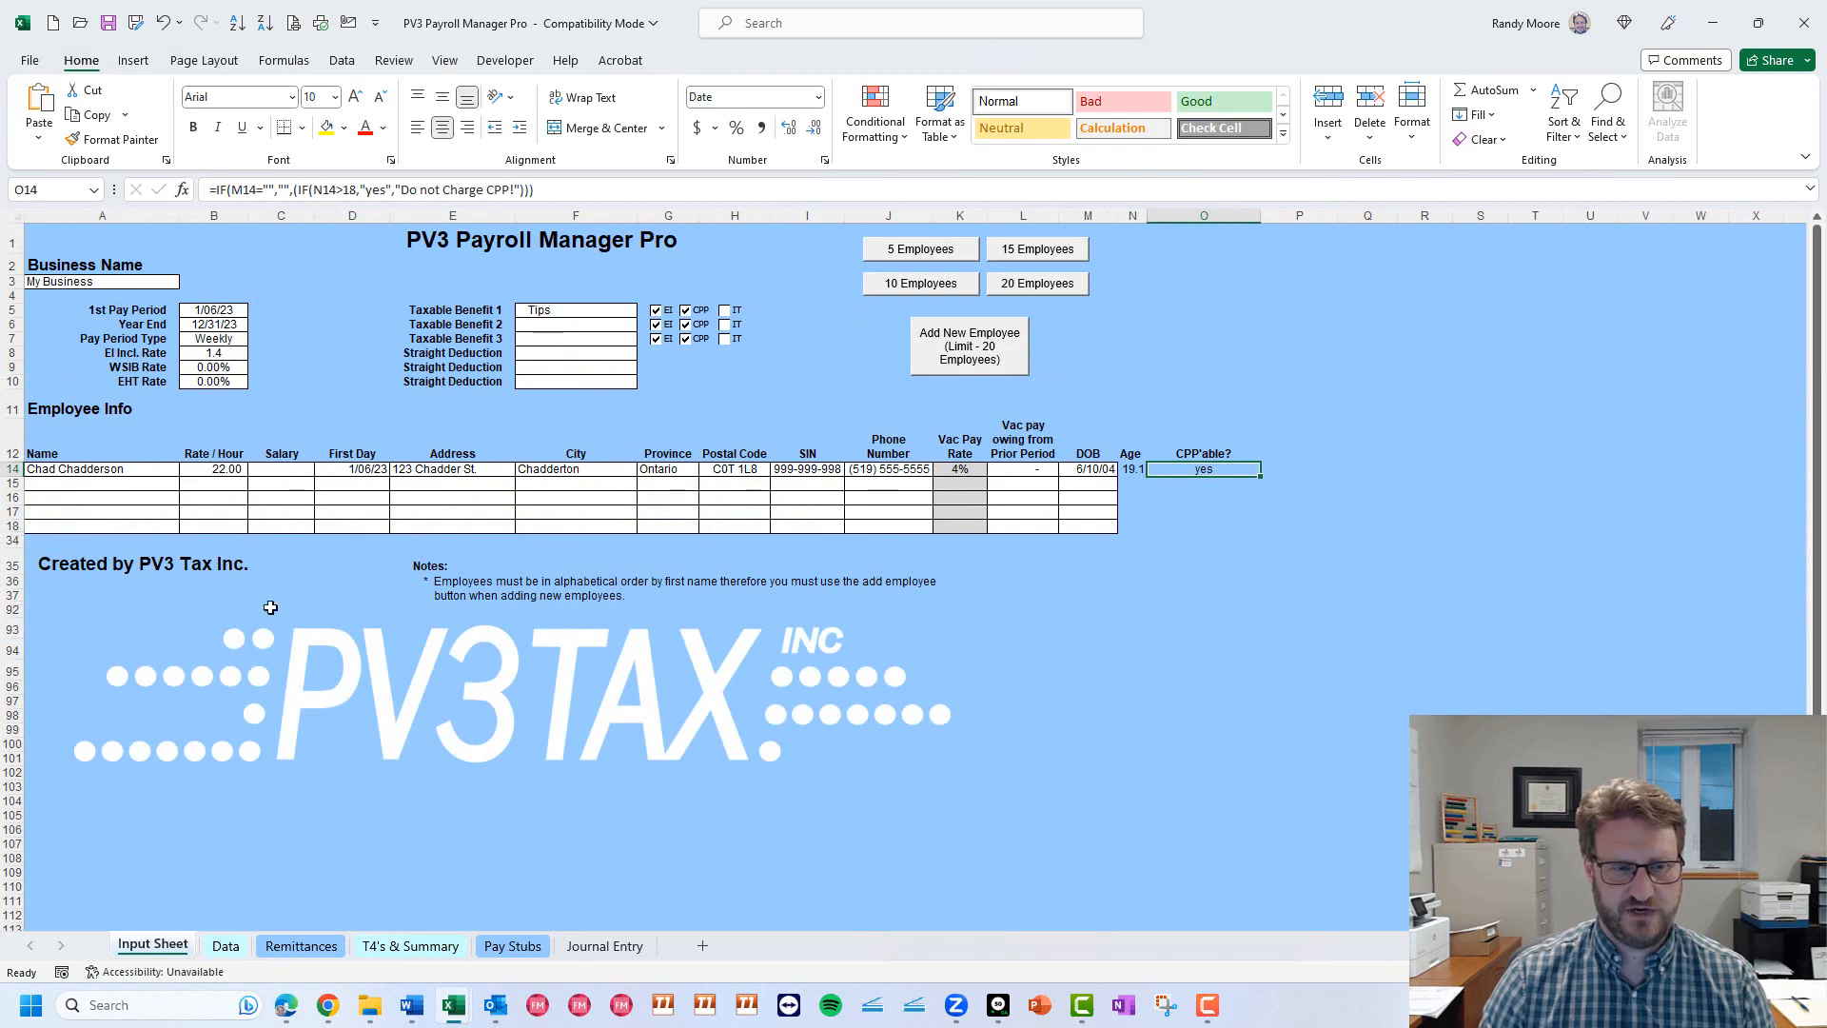
pyautogui.click(226, 945)
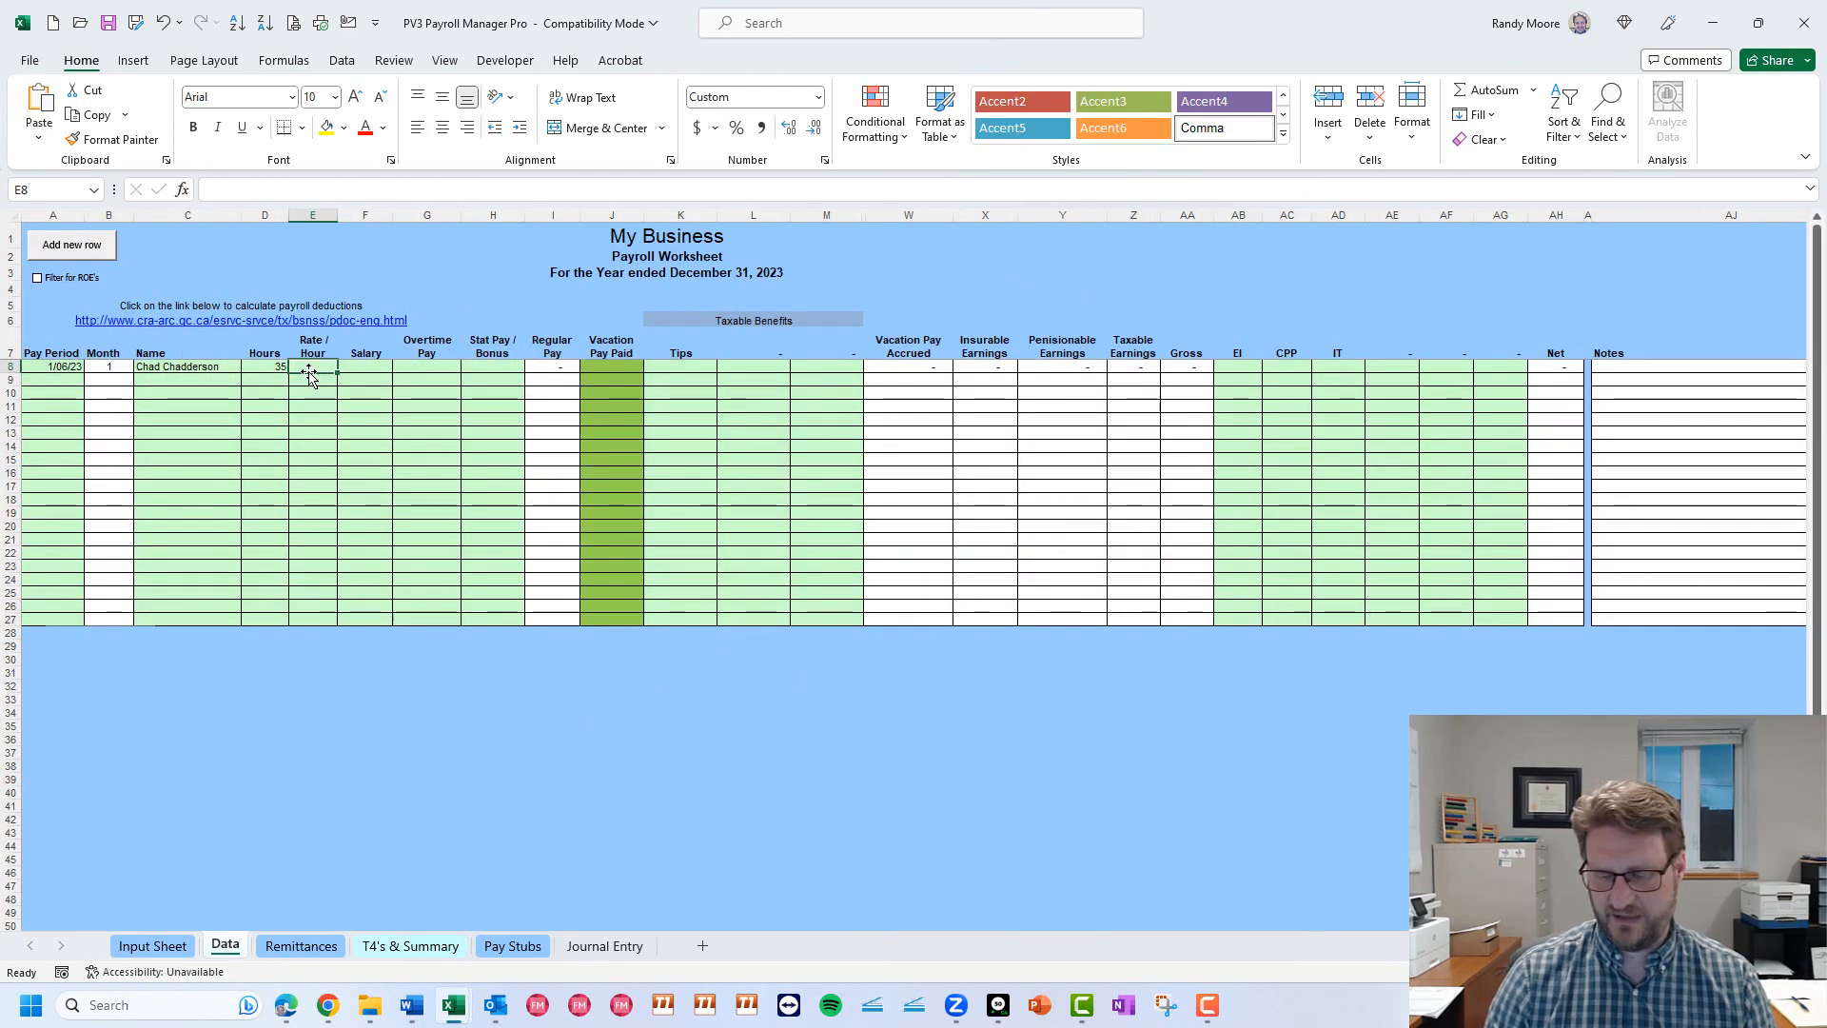
pyautogui.write('22.0')
pyautogui.press('Tab')
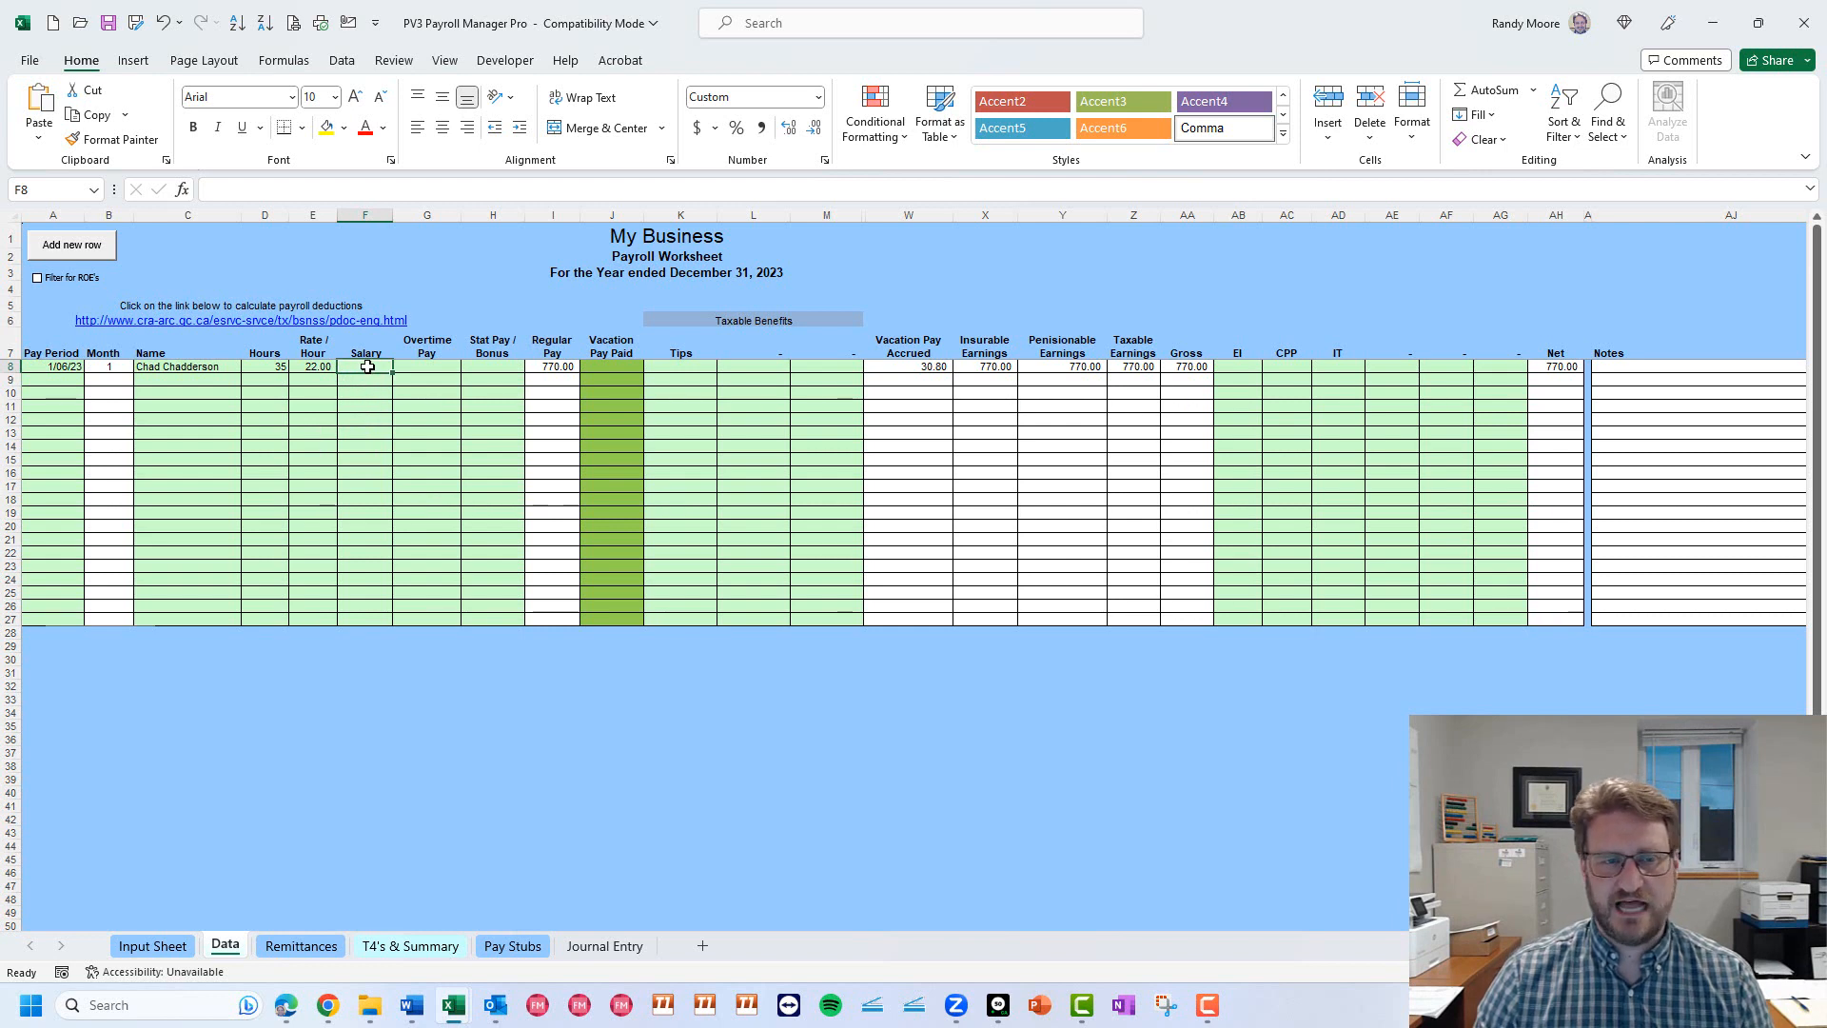
# Leave overtime and stat pay blank in the first payroll row and enter 0 as the vacation pay paid.
pyautogui.click(436, 368)
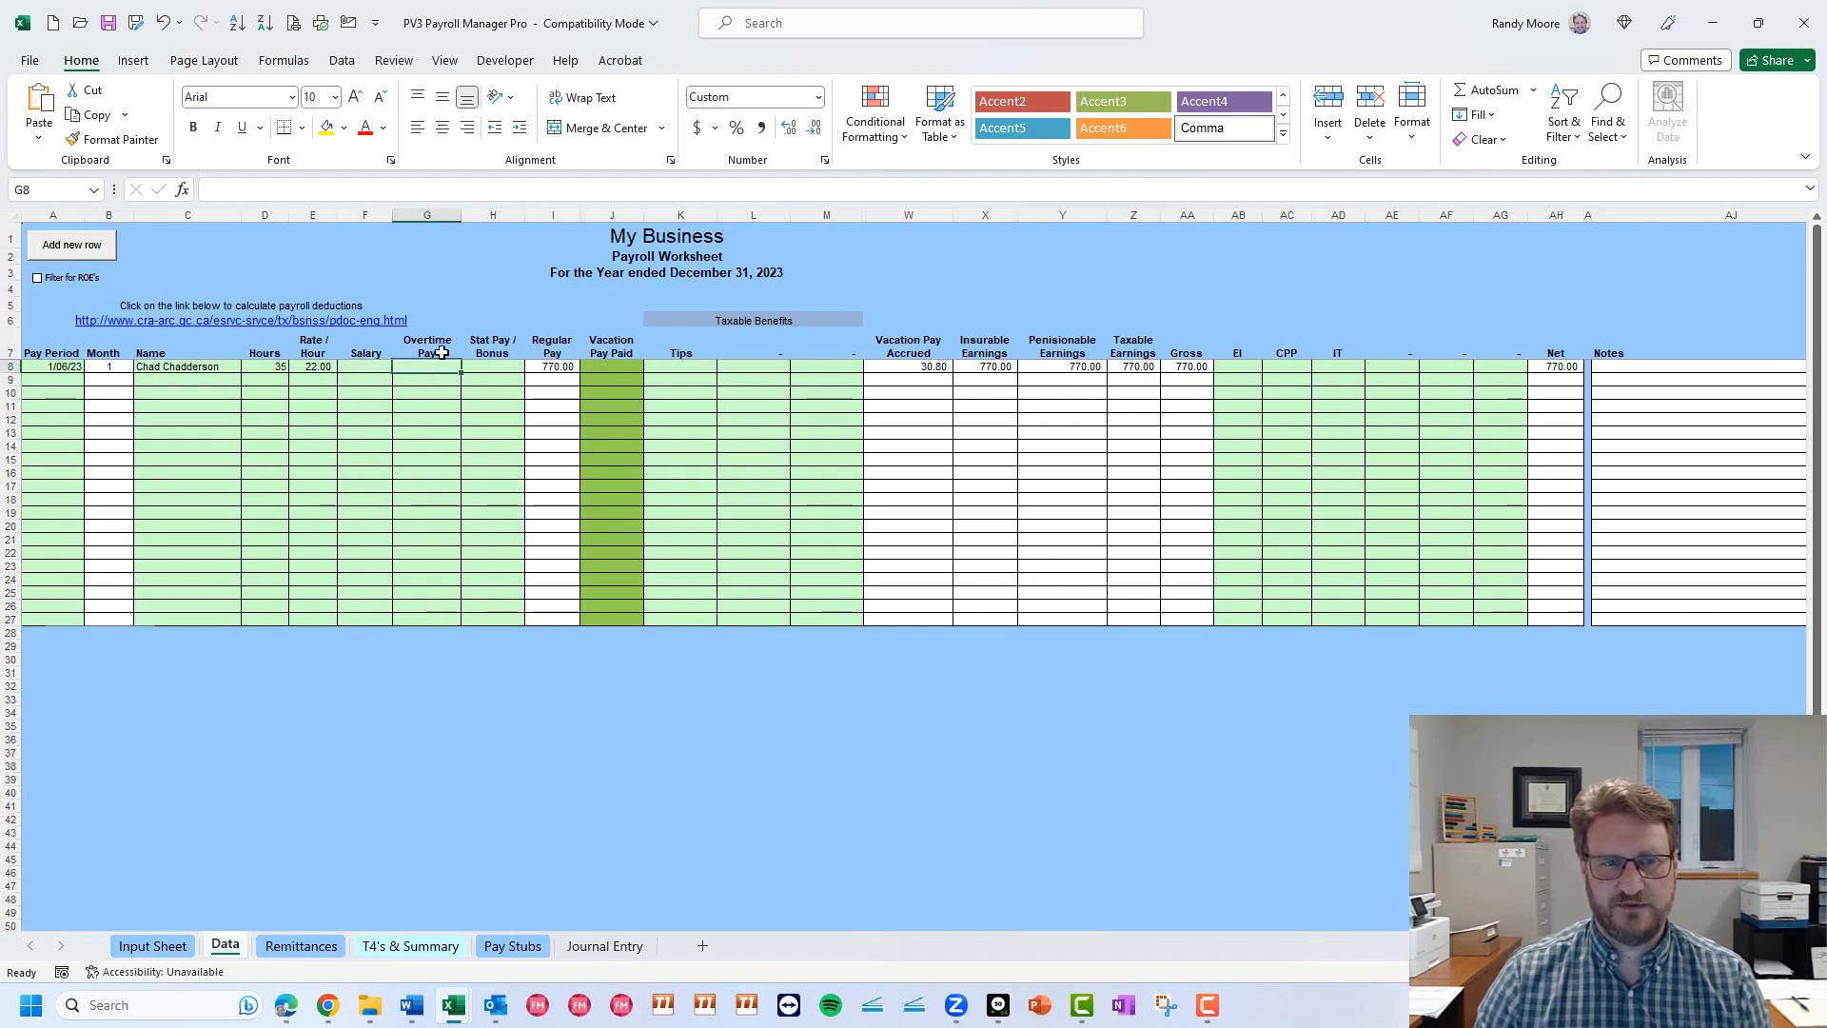
pyautogui.click(500, 366)
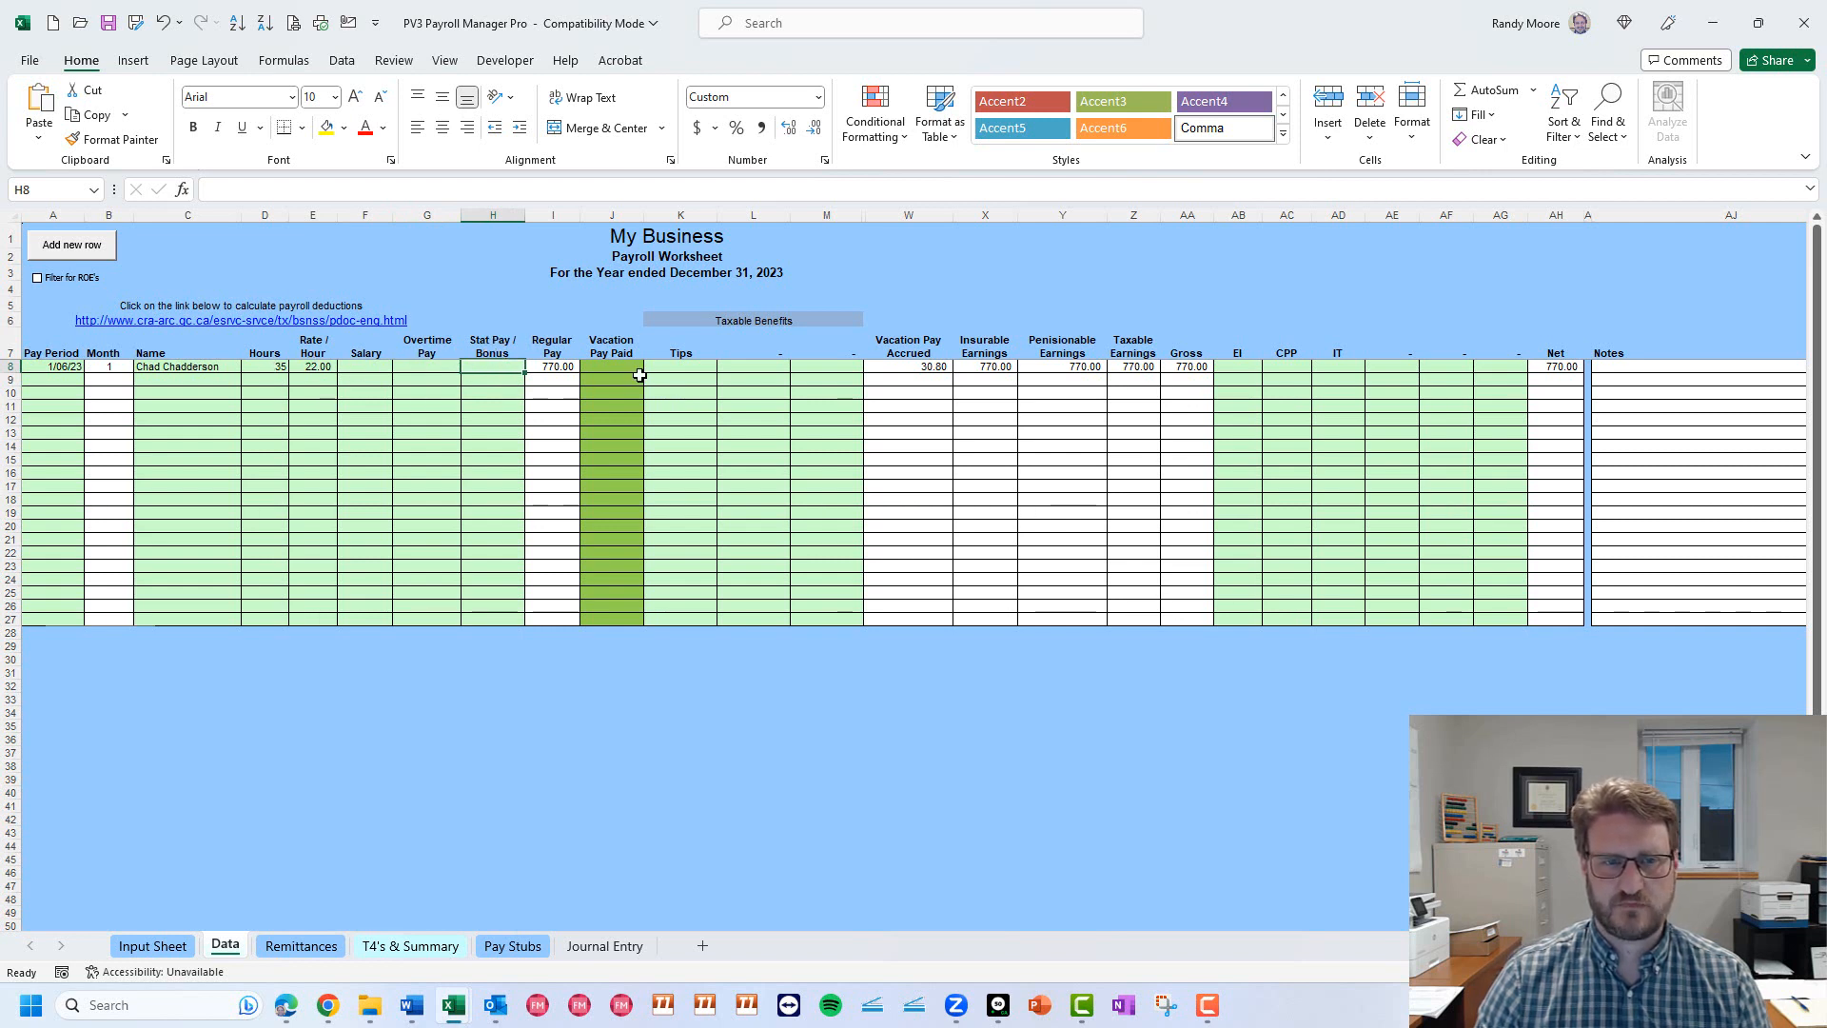
pyautogui.click(615, 367)
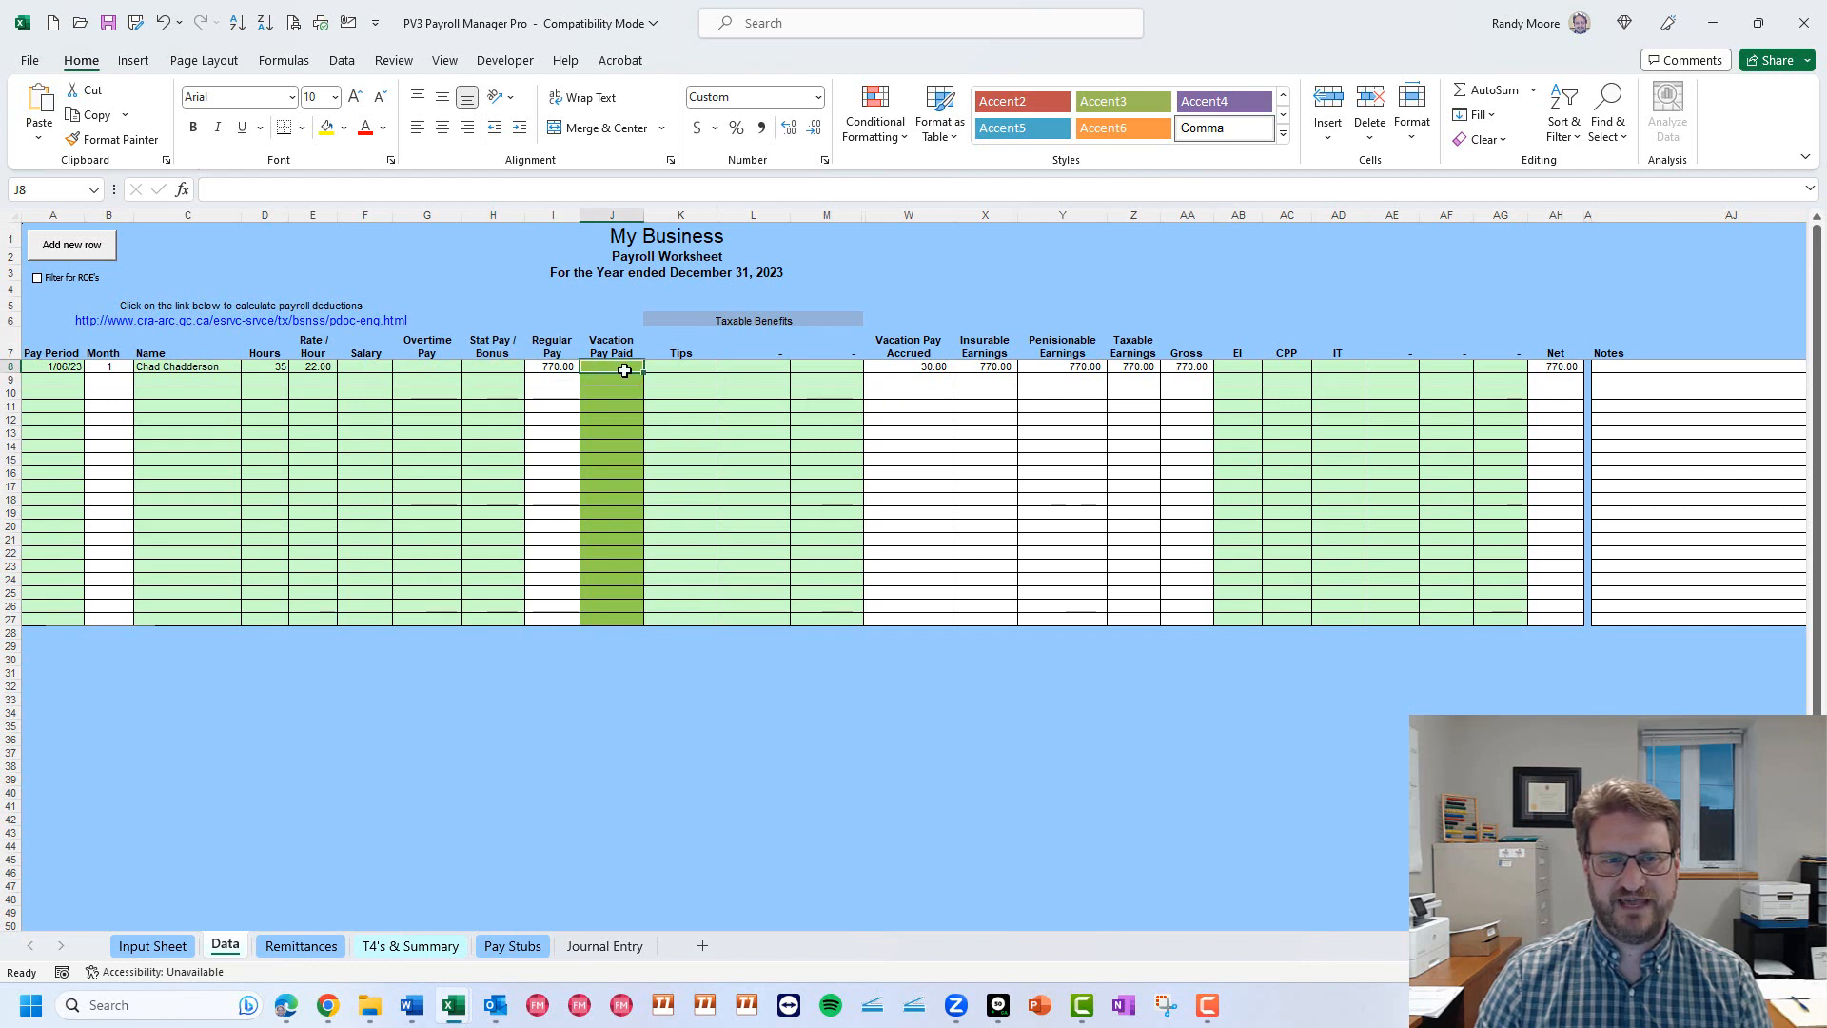
pyautogui.click(918, 367)
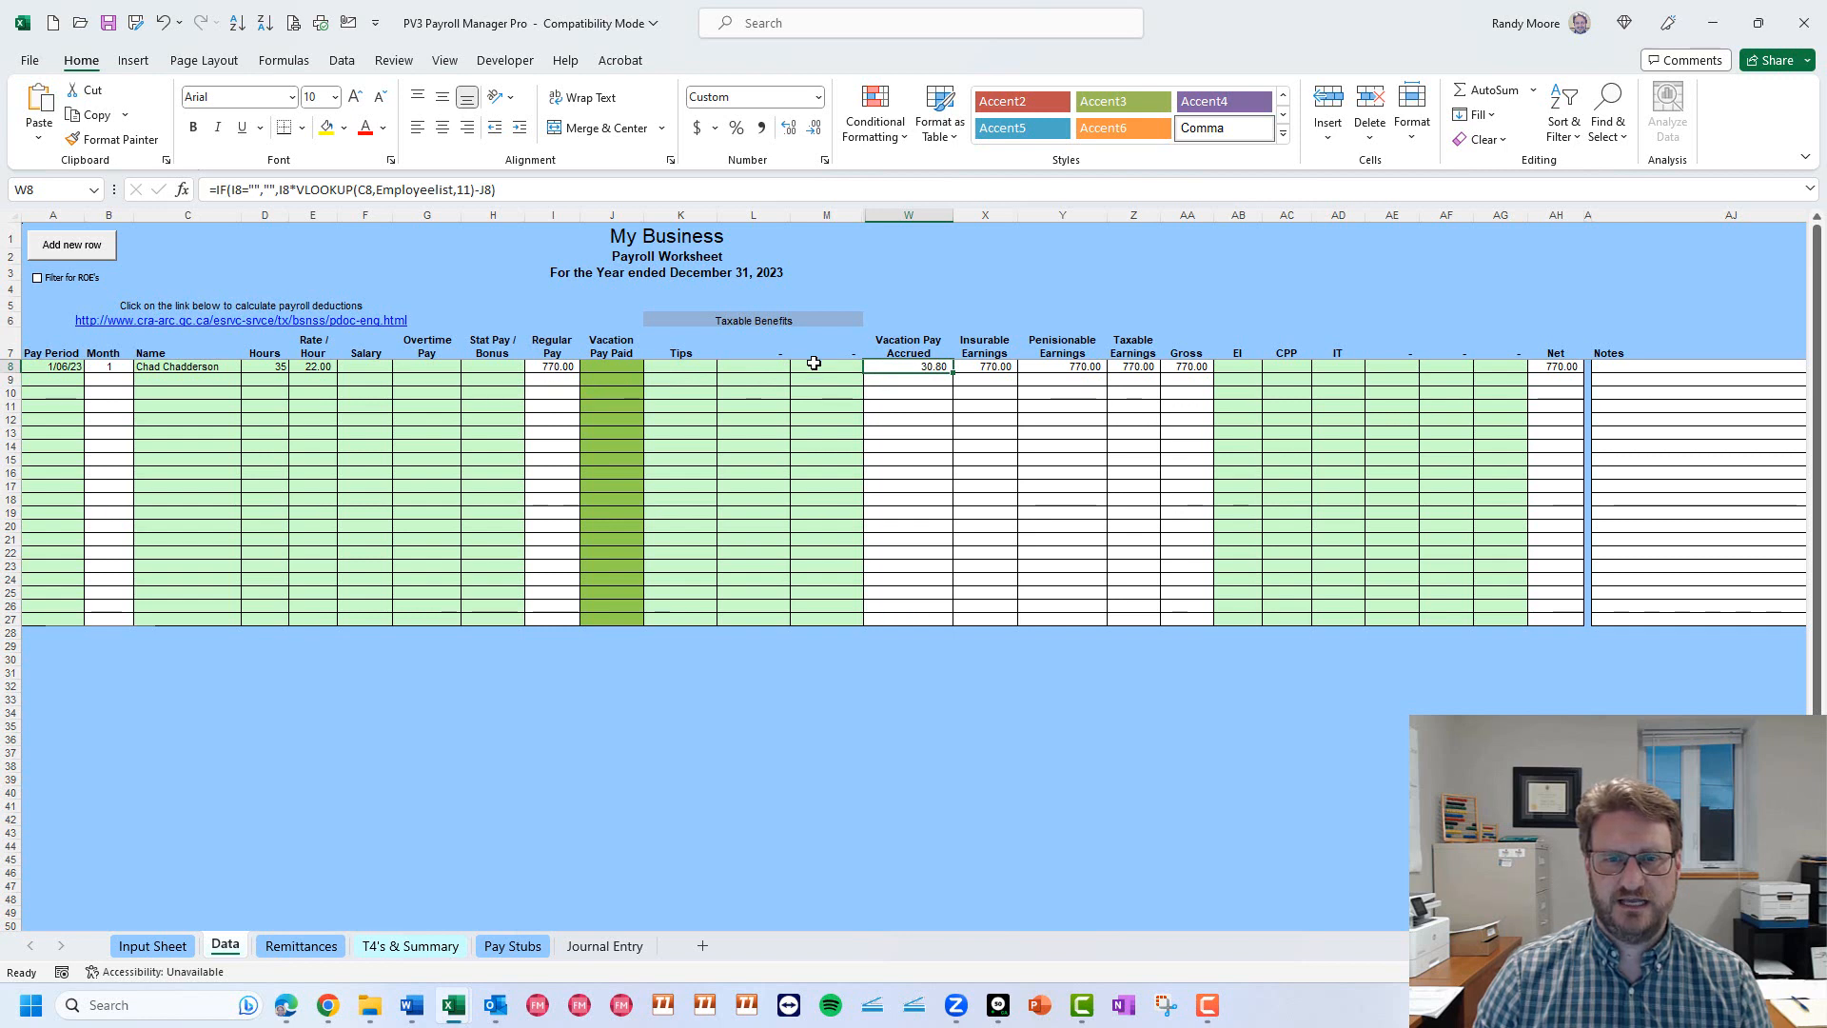
pyautogui.click(614, 368)
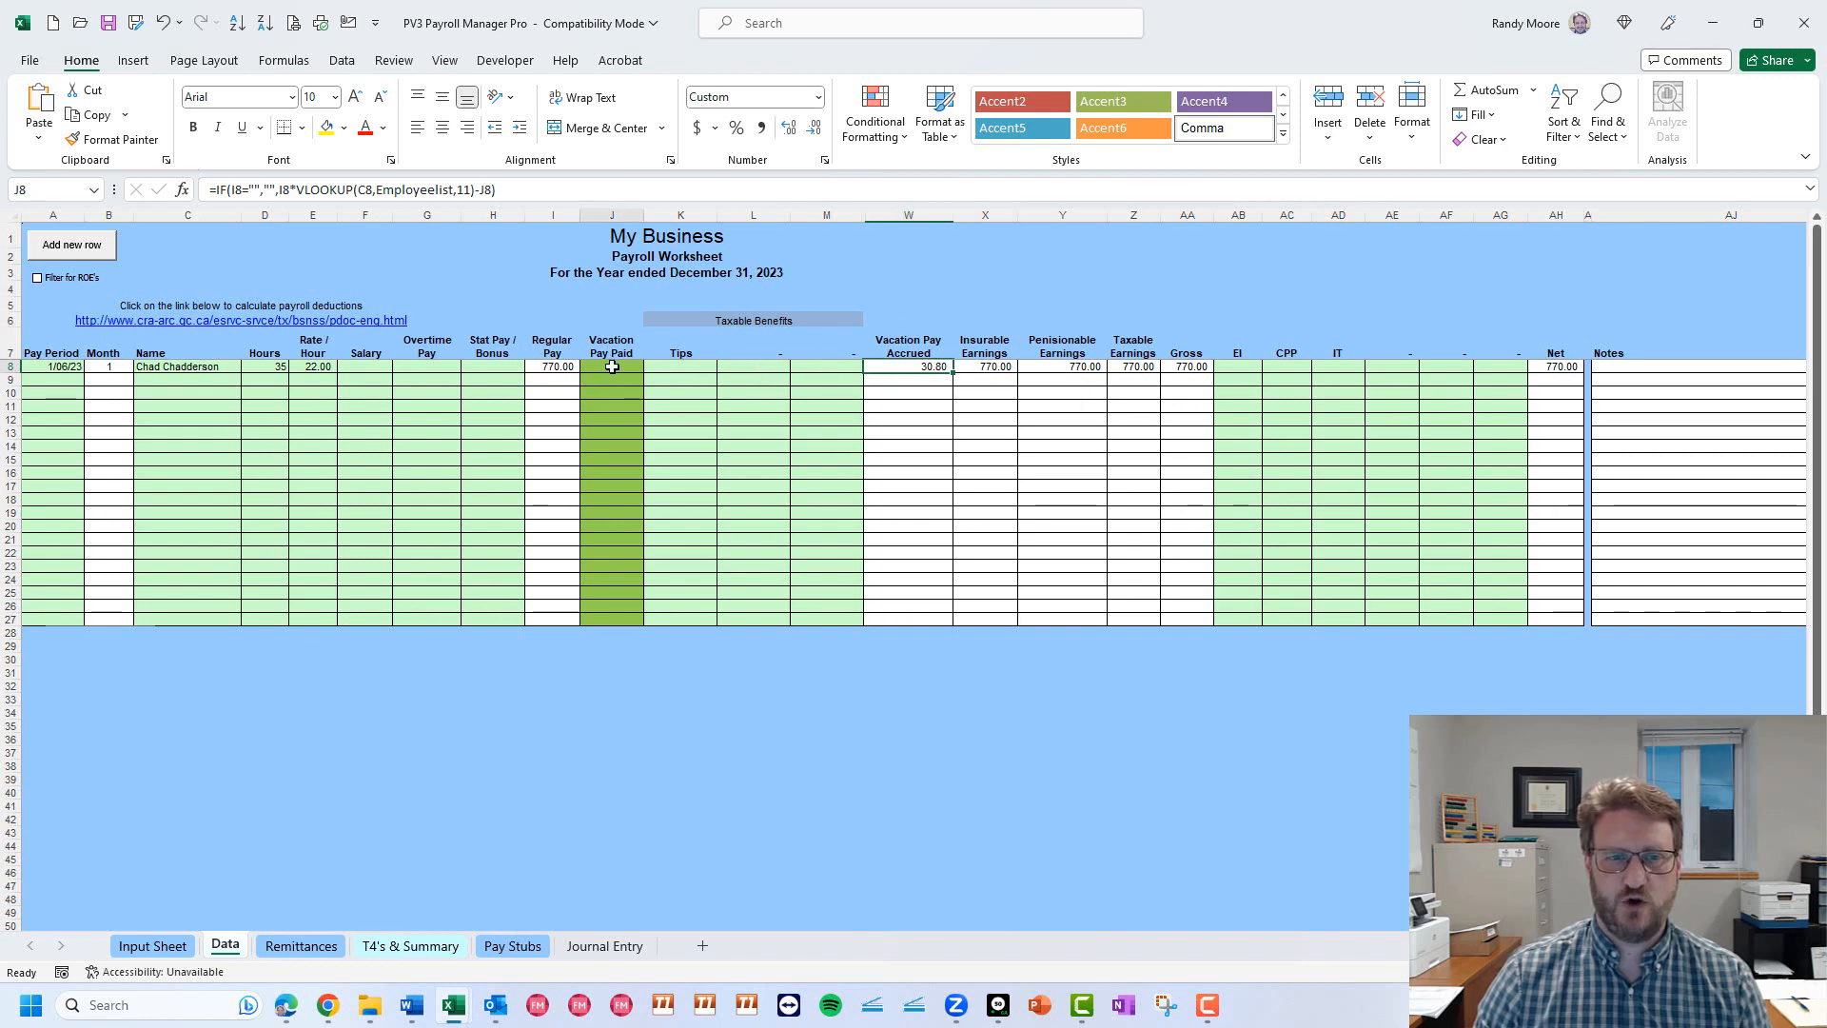
pyautogui.write('0')
pyautogui.press('Tab')
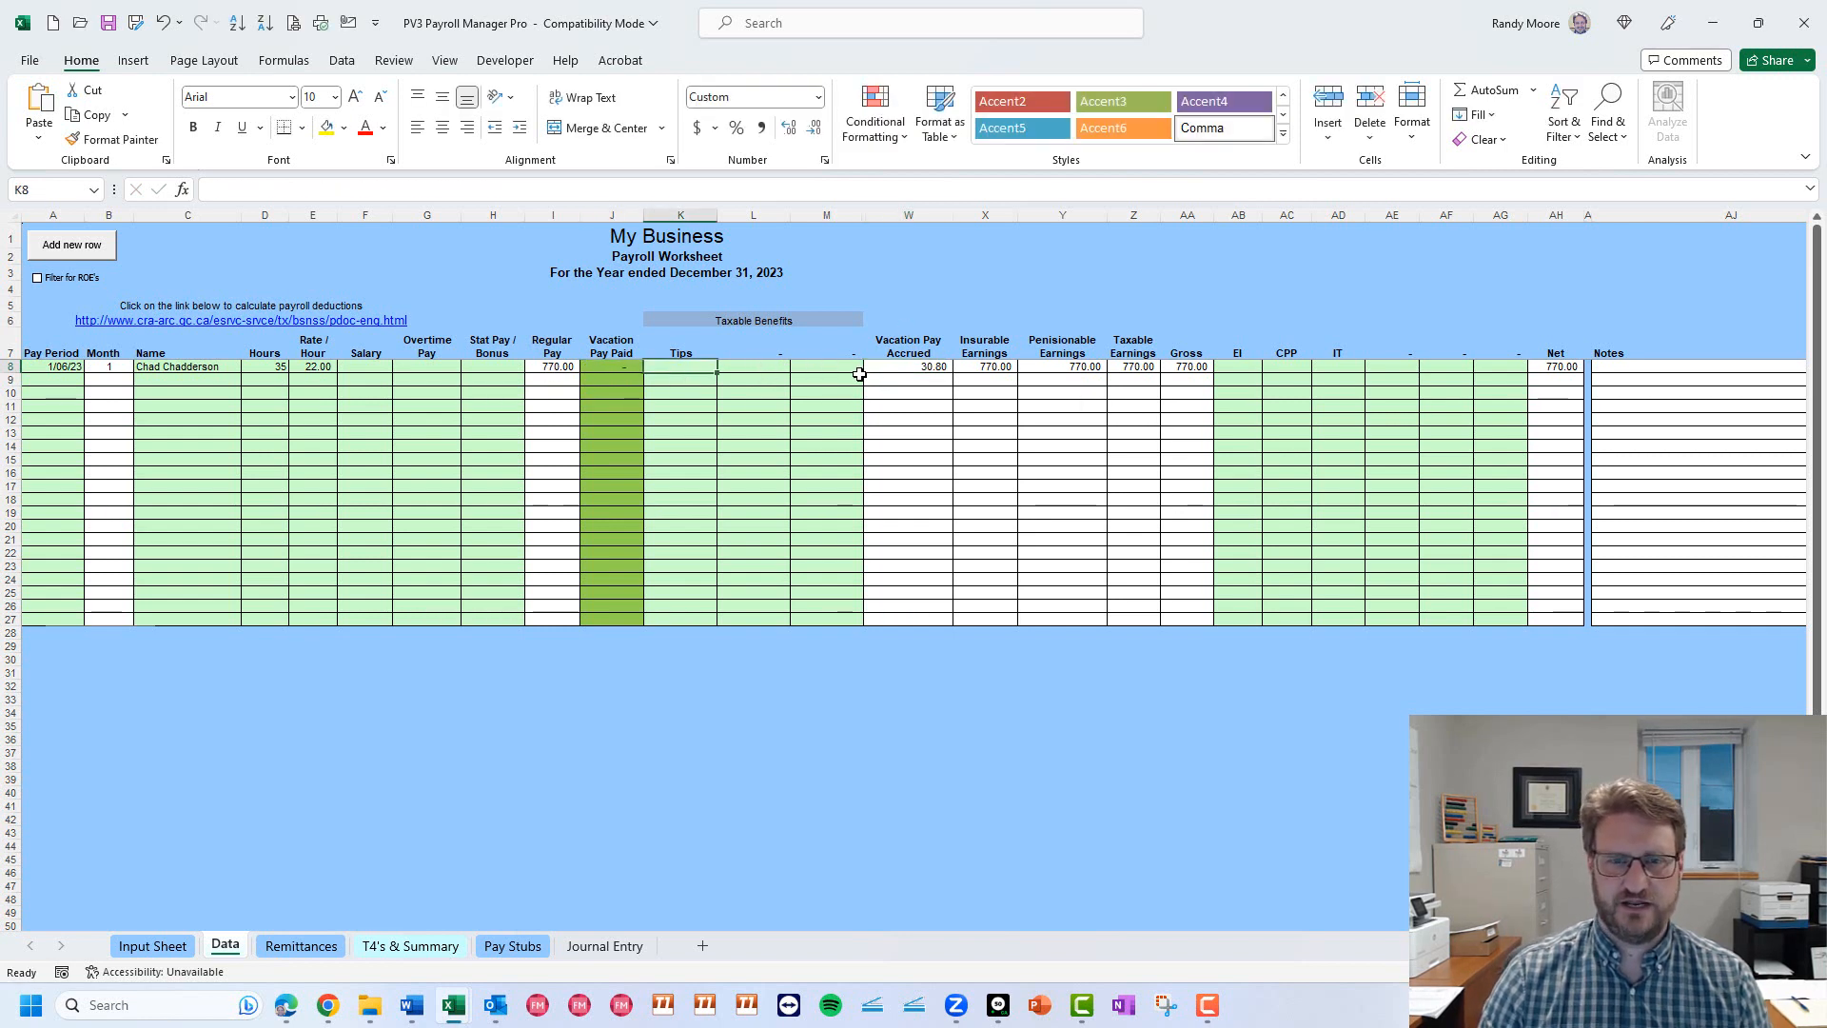
# Compare the row's vacation pay paid and accrued, and examine the employee's Vacation Pay Owing on the T4's & Summary sheet.
pyautogui.click(921, 366)
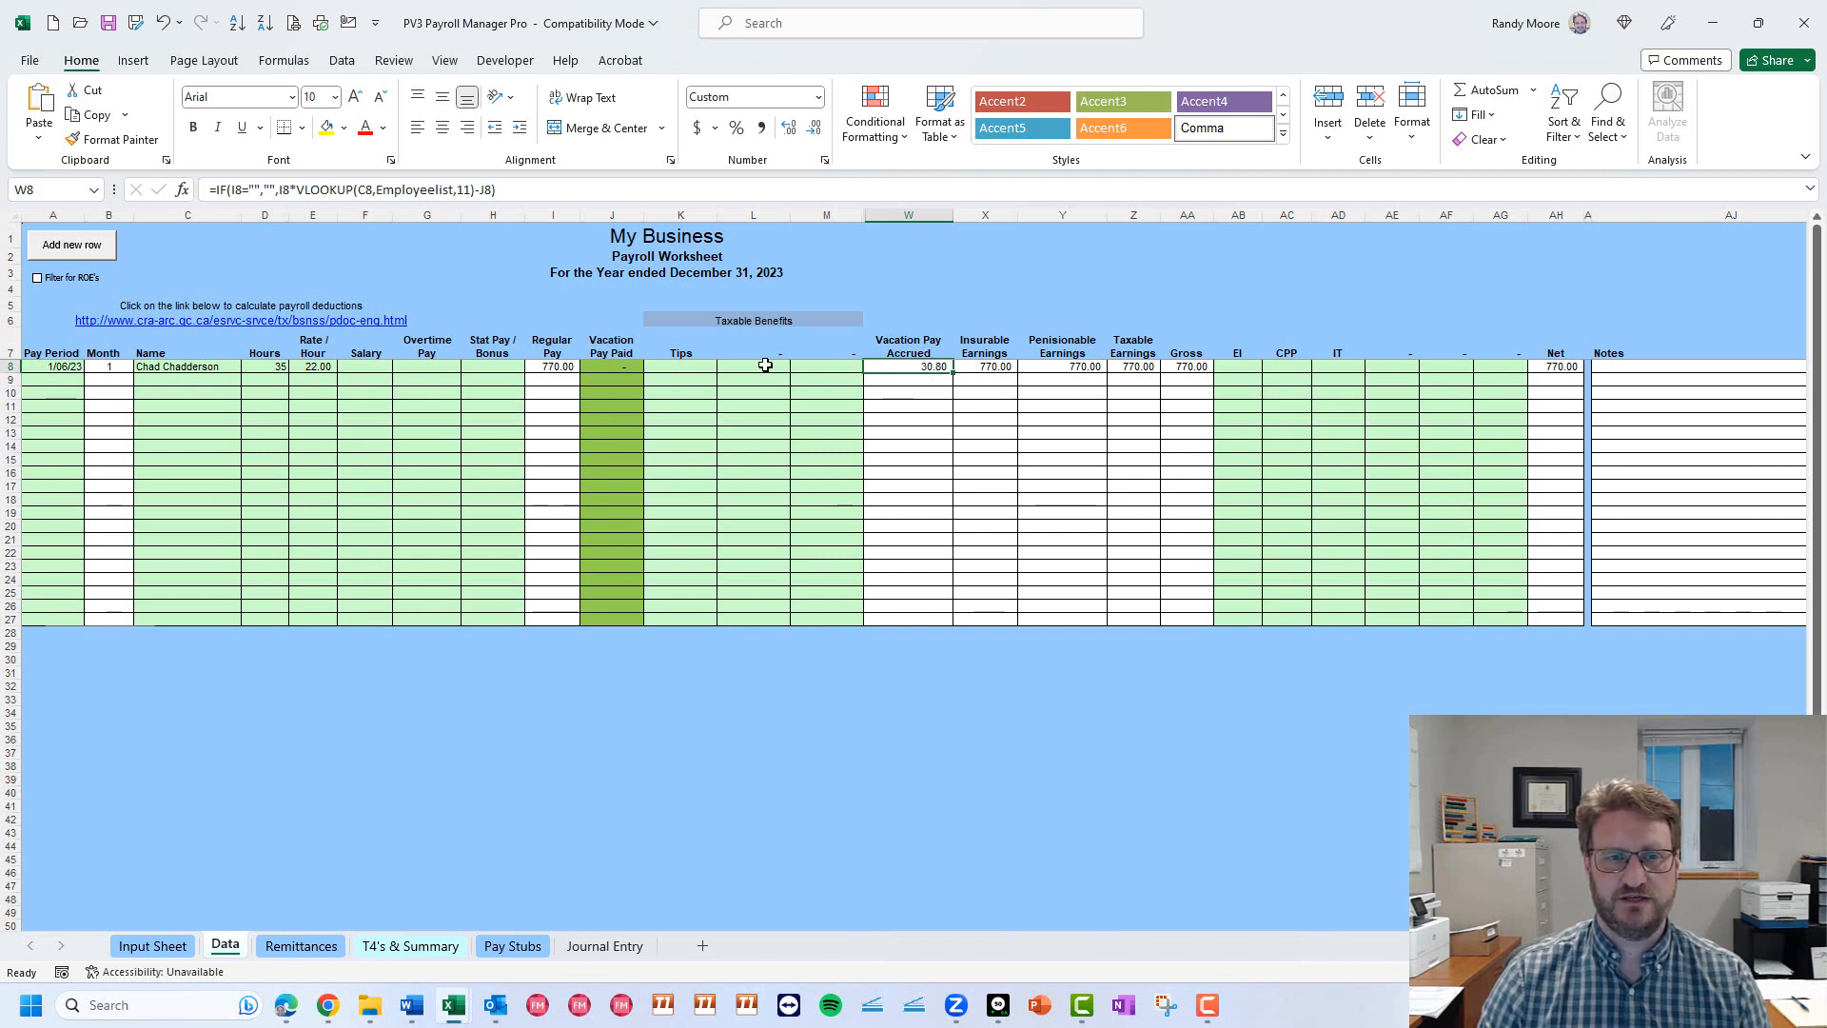
pyautogui.click(614, 366)
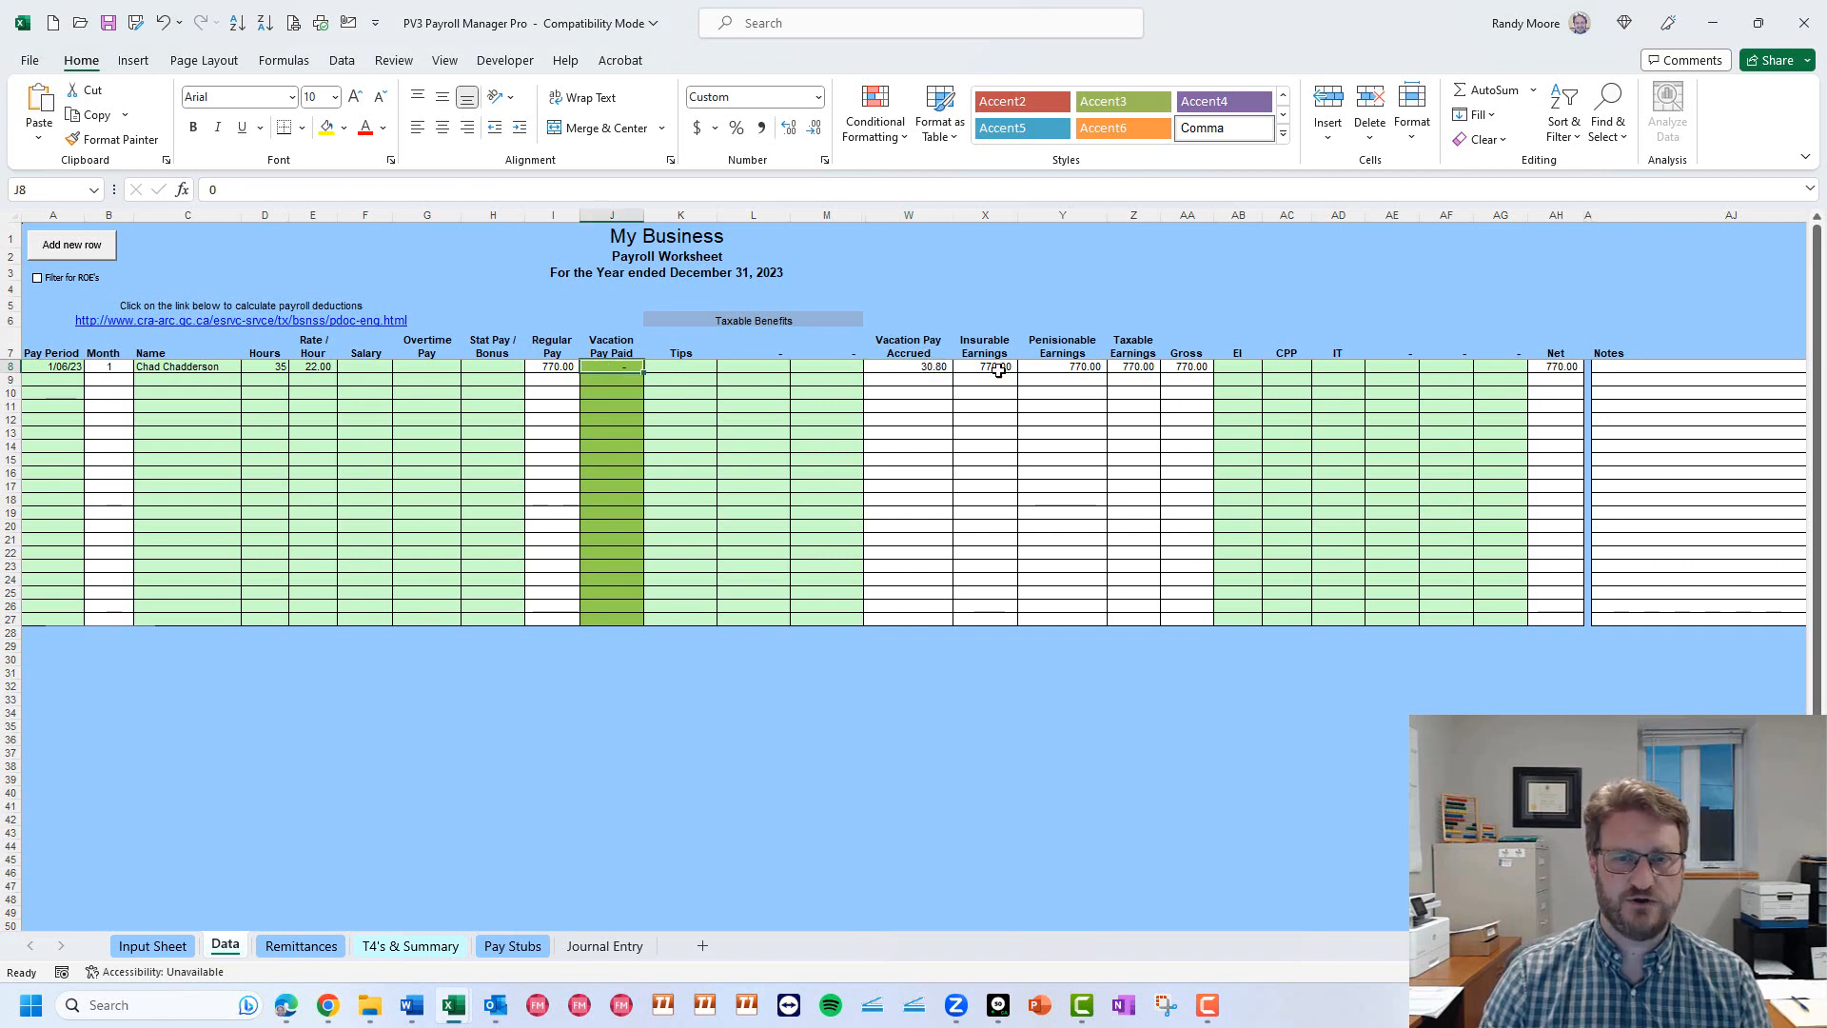
pyautogui.click(919, 367)
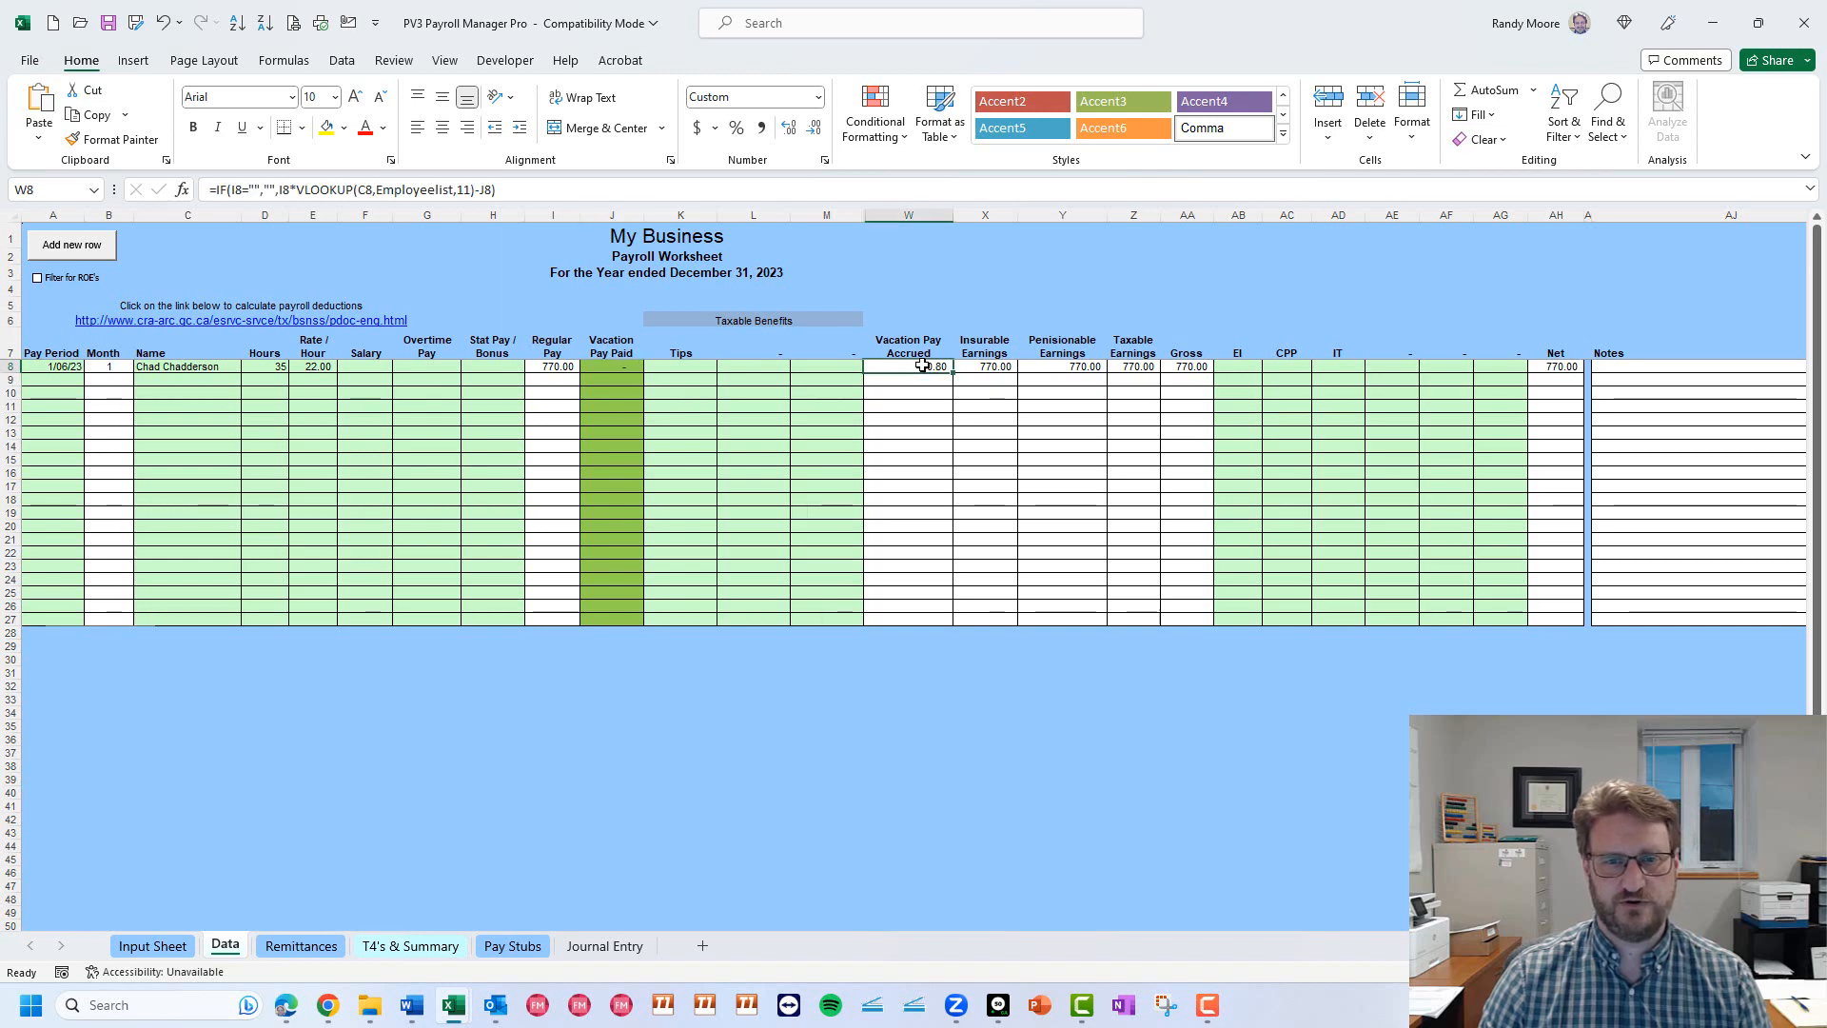
pyautogui.click(408, 945)
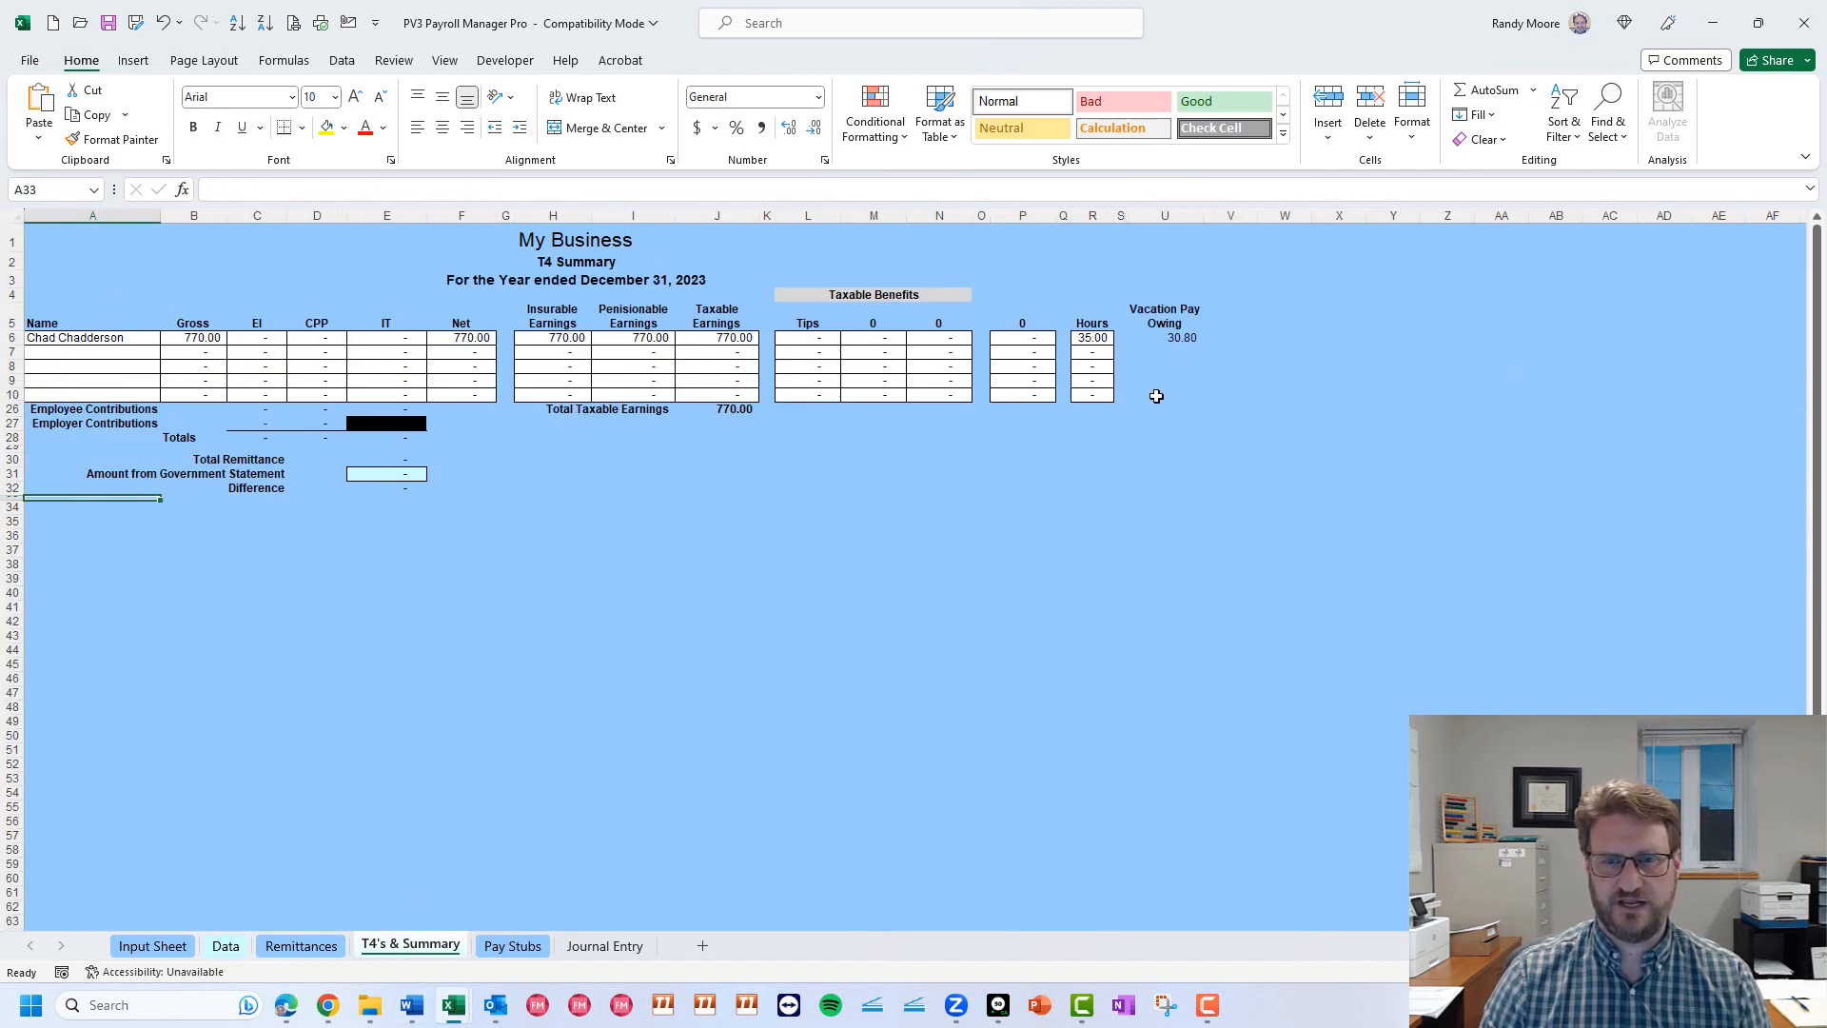
pyautogui.click(1190, 337)
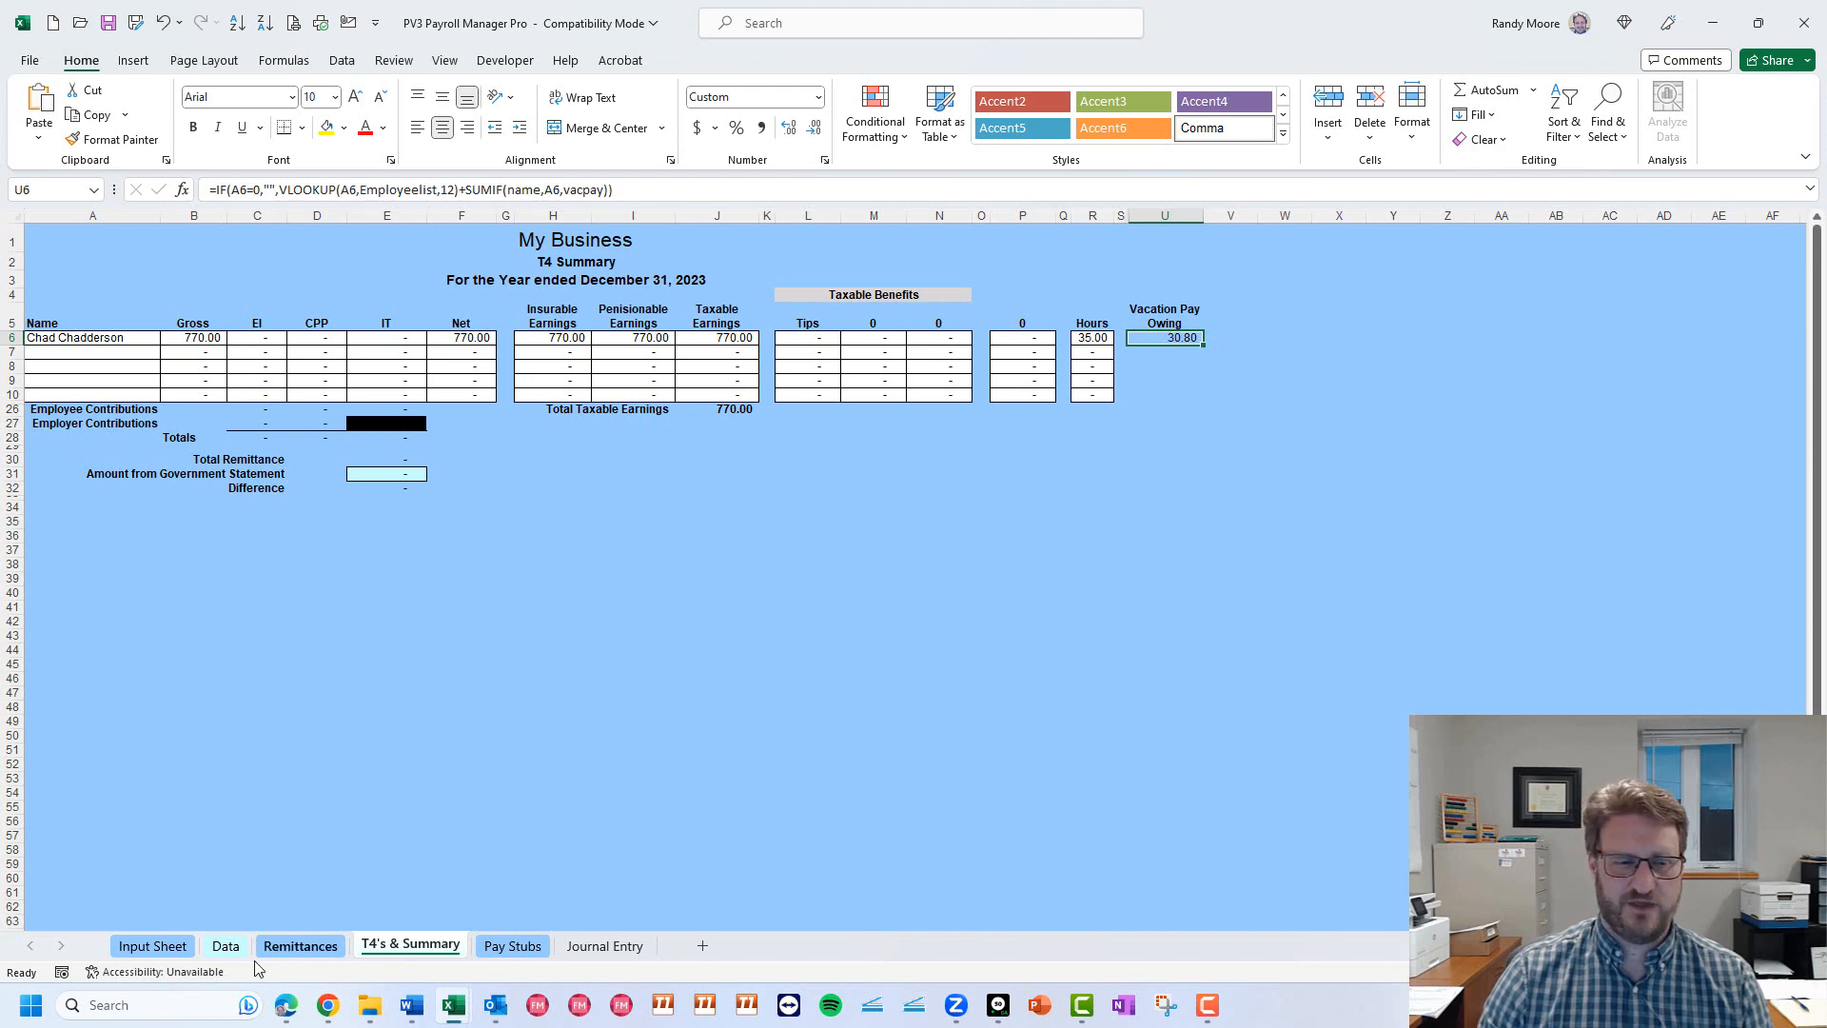
# Back on the Data sheet, set the vacation pay paid in the first row to 30.80 and check the accrued amount.
pyautogui.click(230, 946)
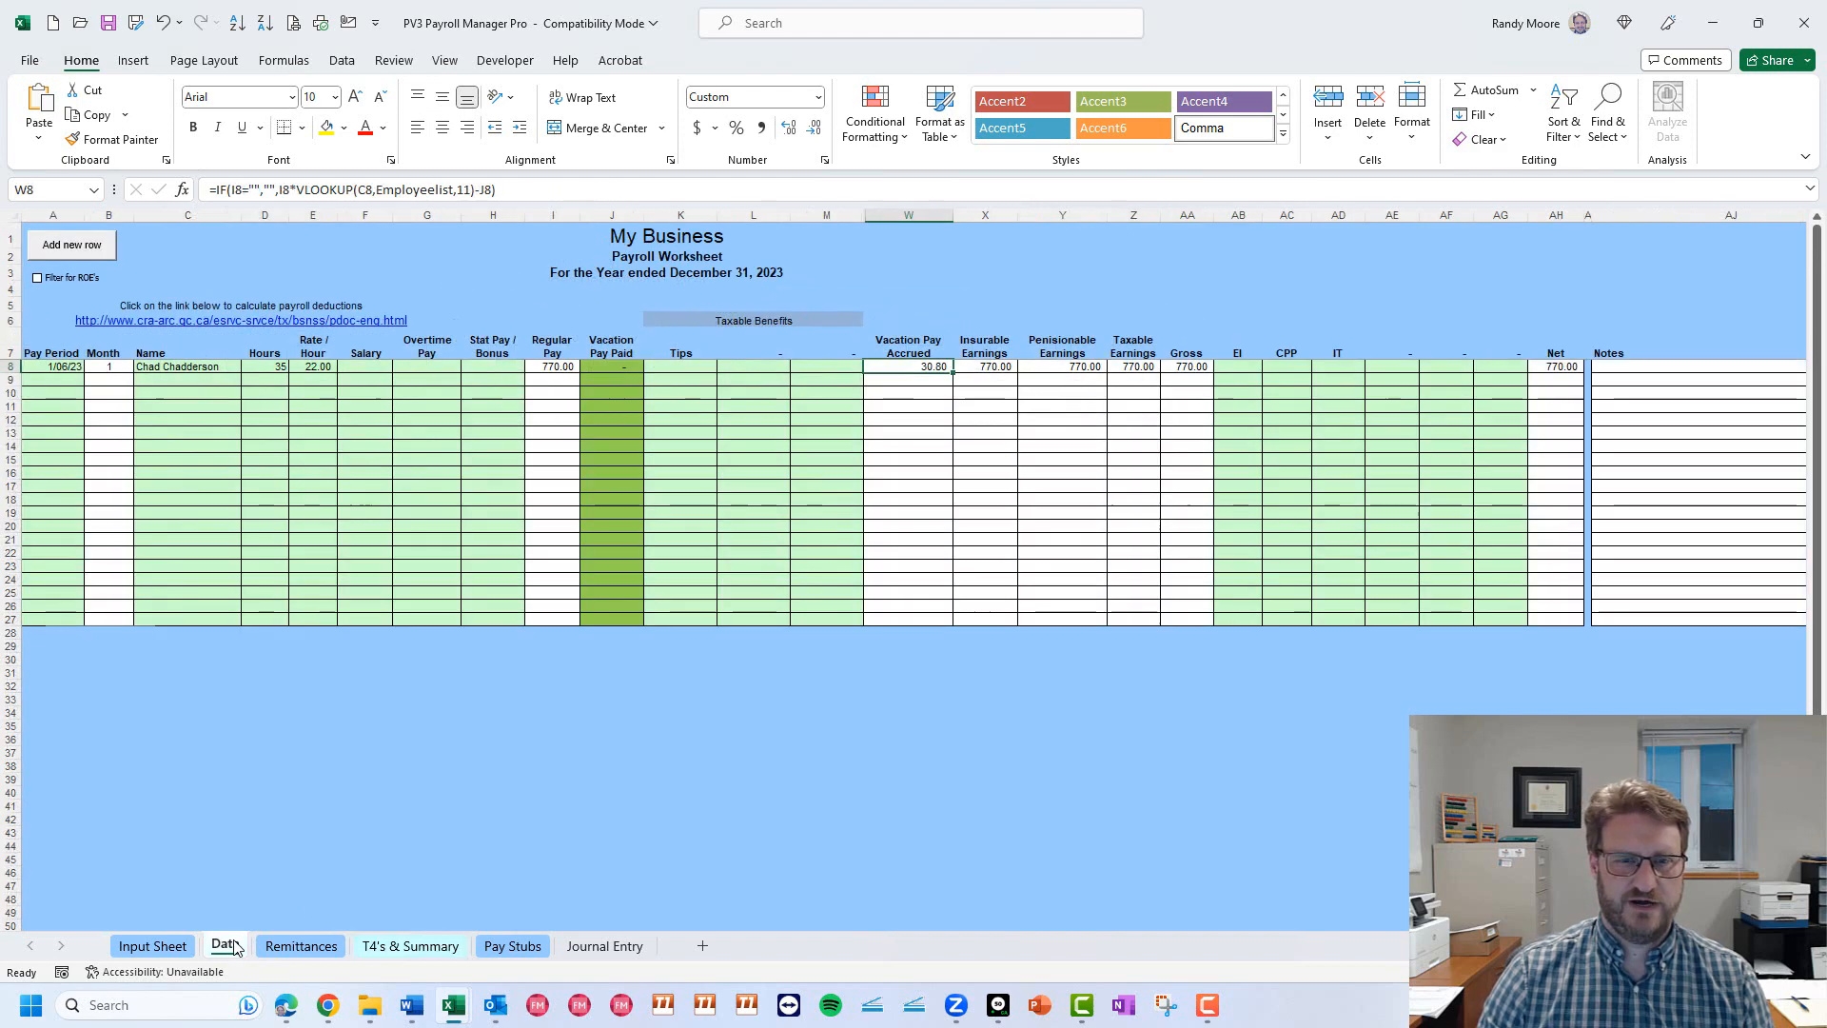
pyautogui.click(617, 367)
pyautogui.write('30.80')
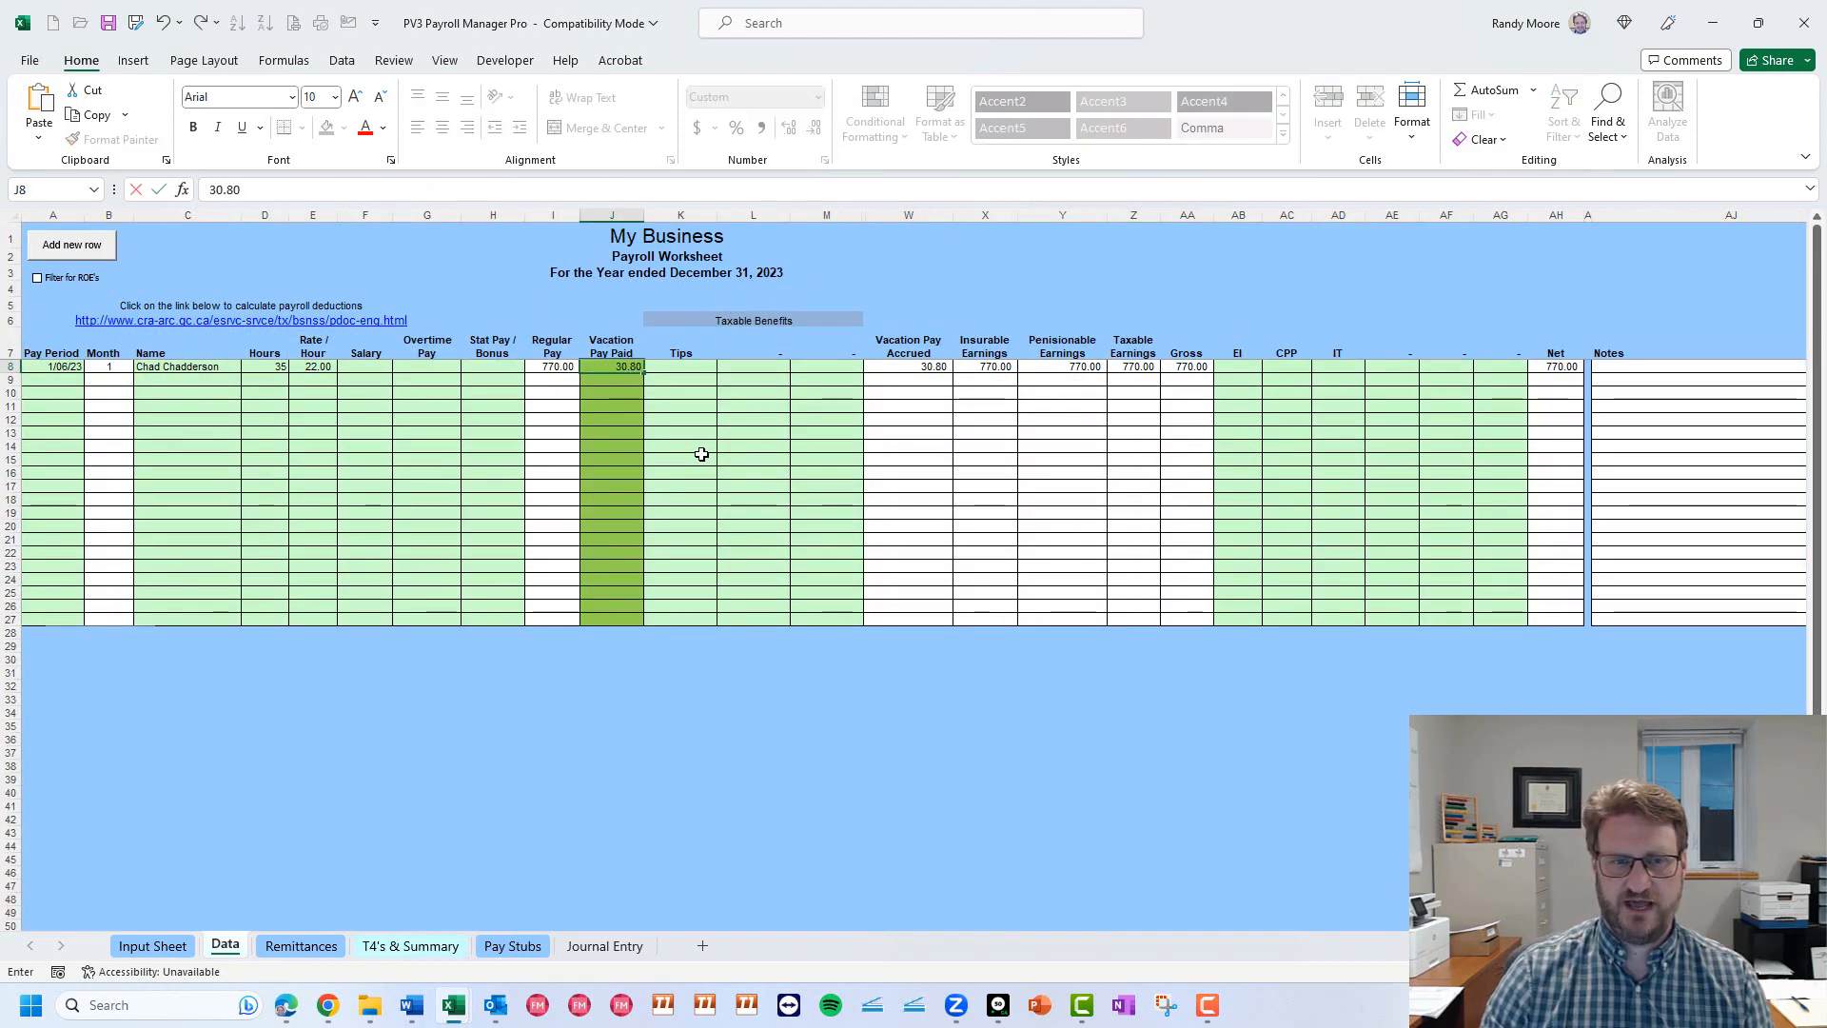
pyautogui.click(709, 369)
pyautogui.click(940, 370)
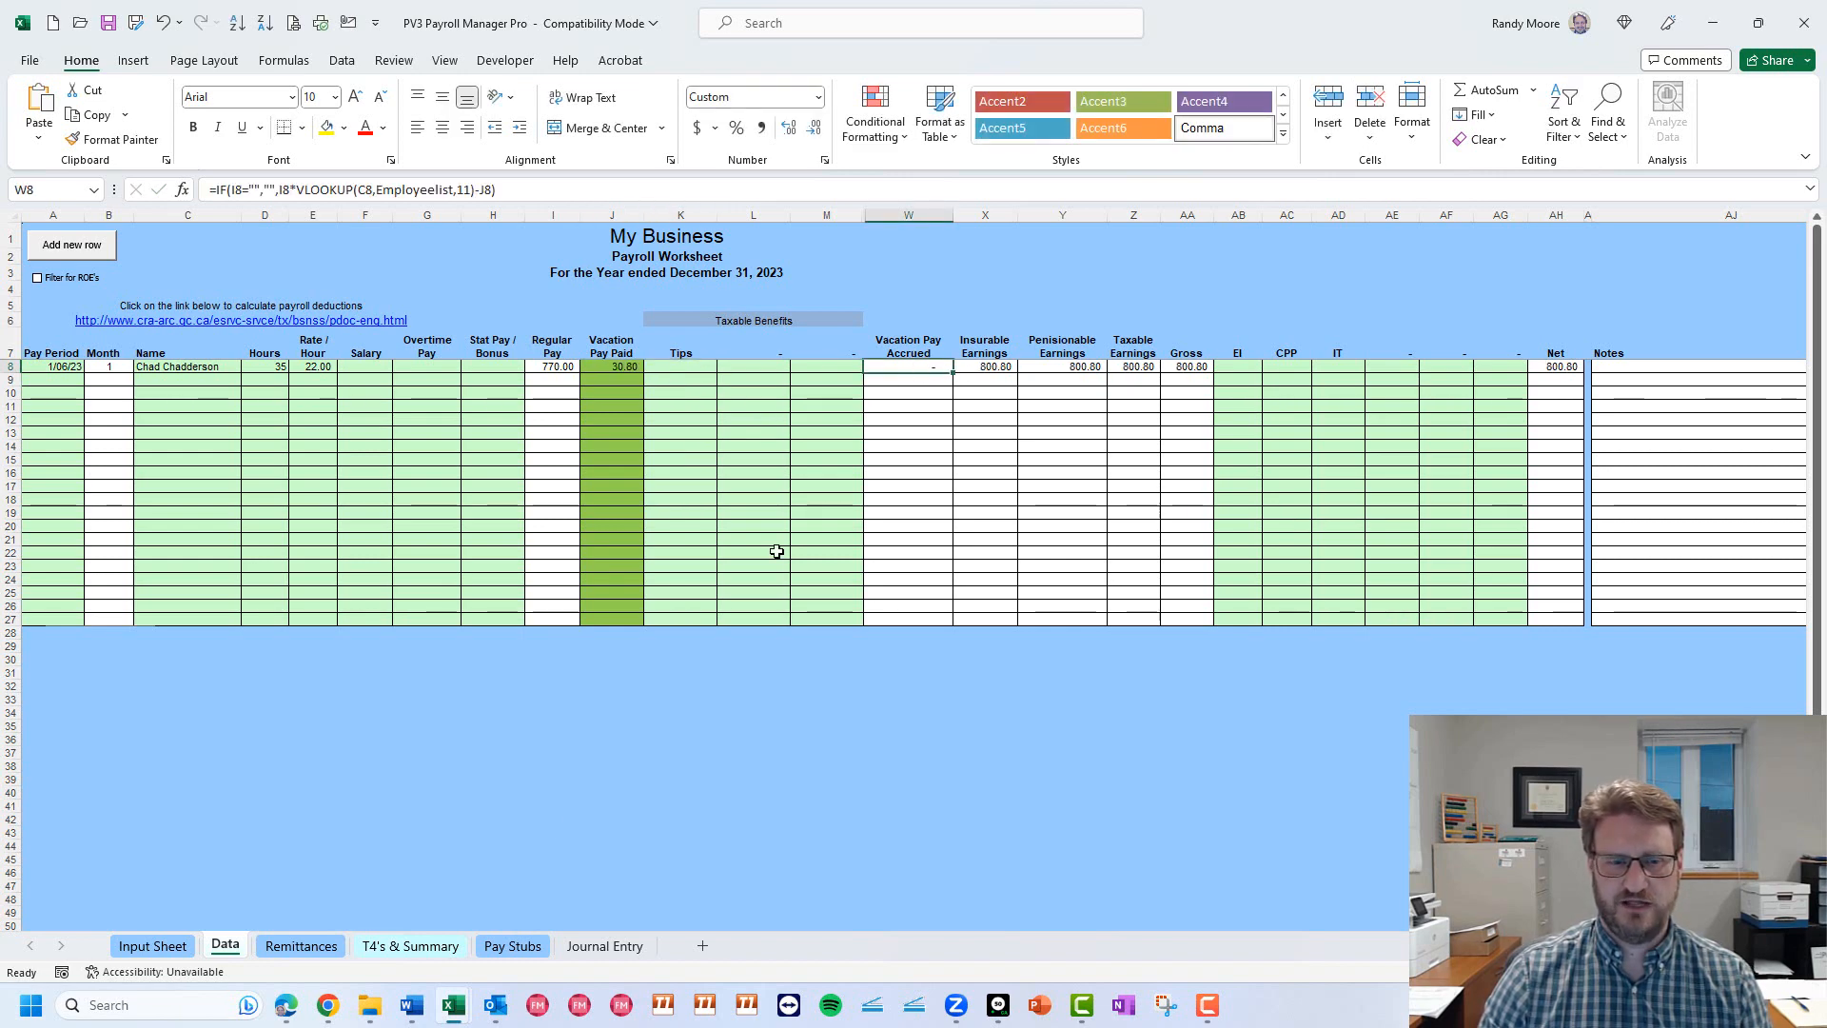
# Review the Vacation Pay Owing column on the T4's & Summary sheet.
pyautogui.click(424, 955)
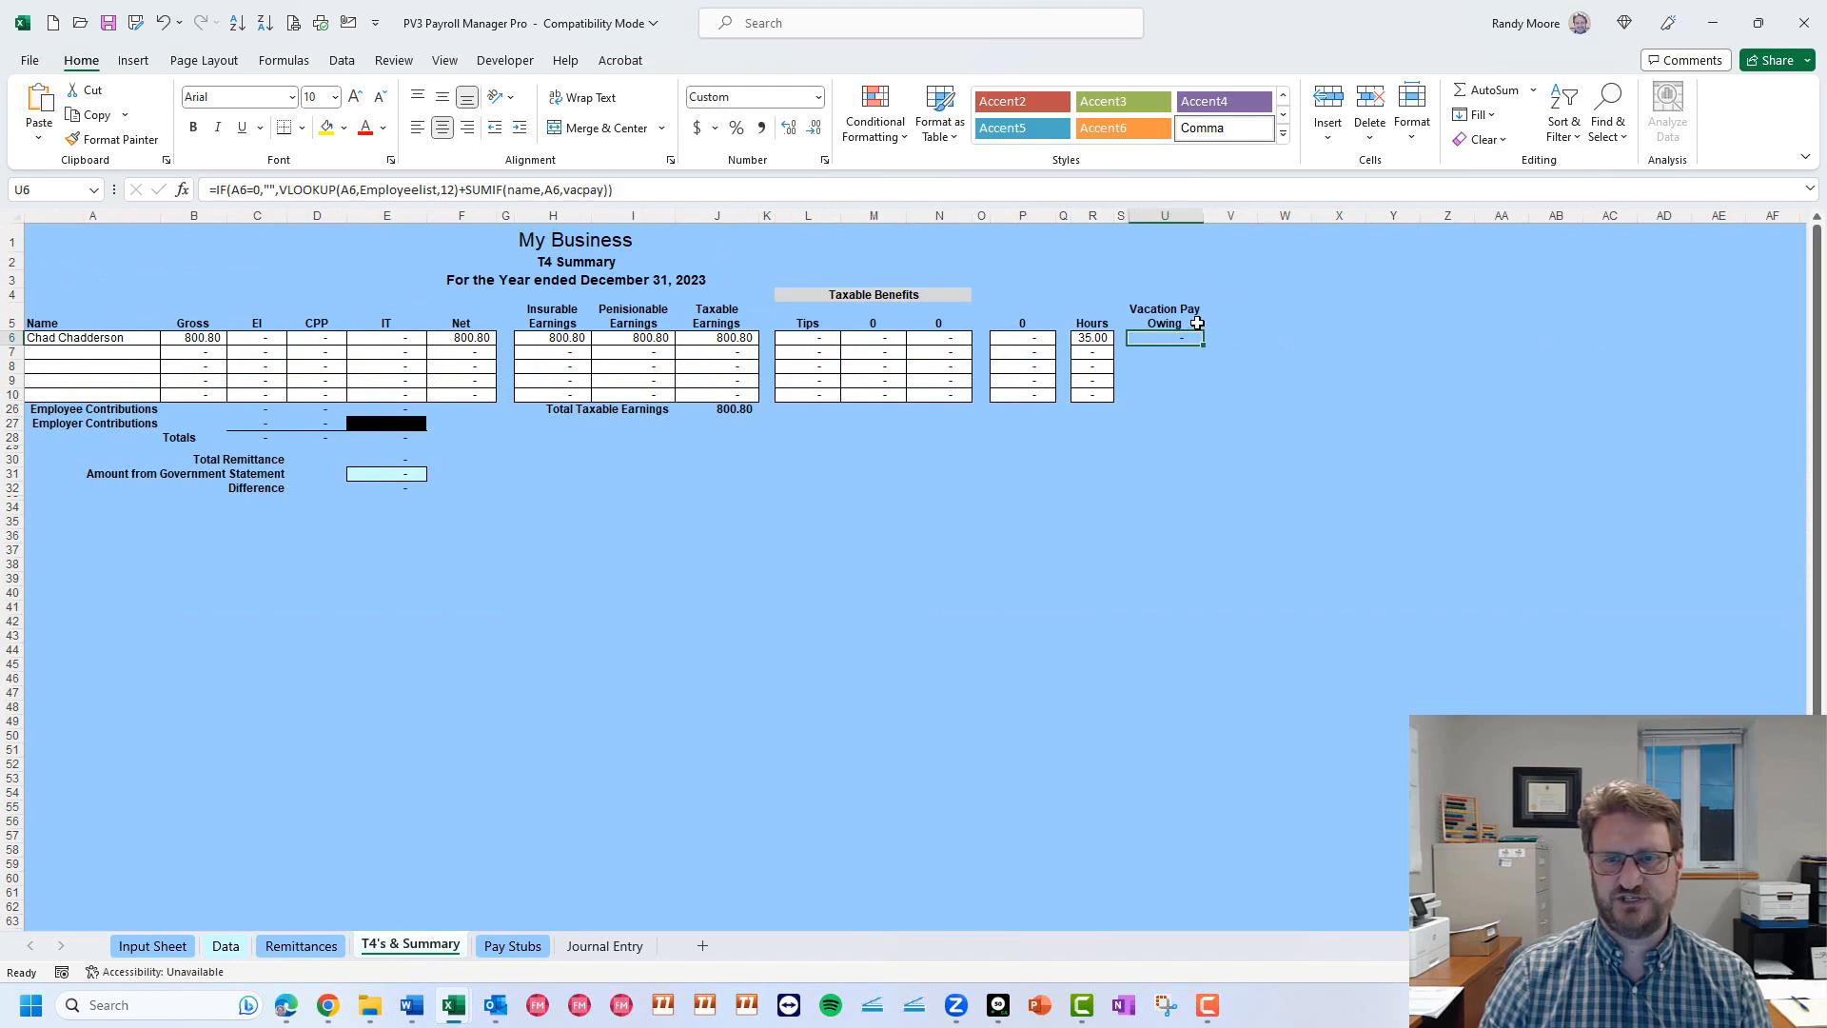
pyautogui.click(1170, 337)
pyautogui.click(1162, 231)
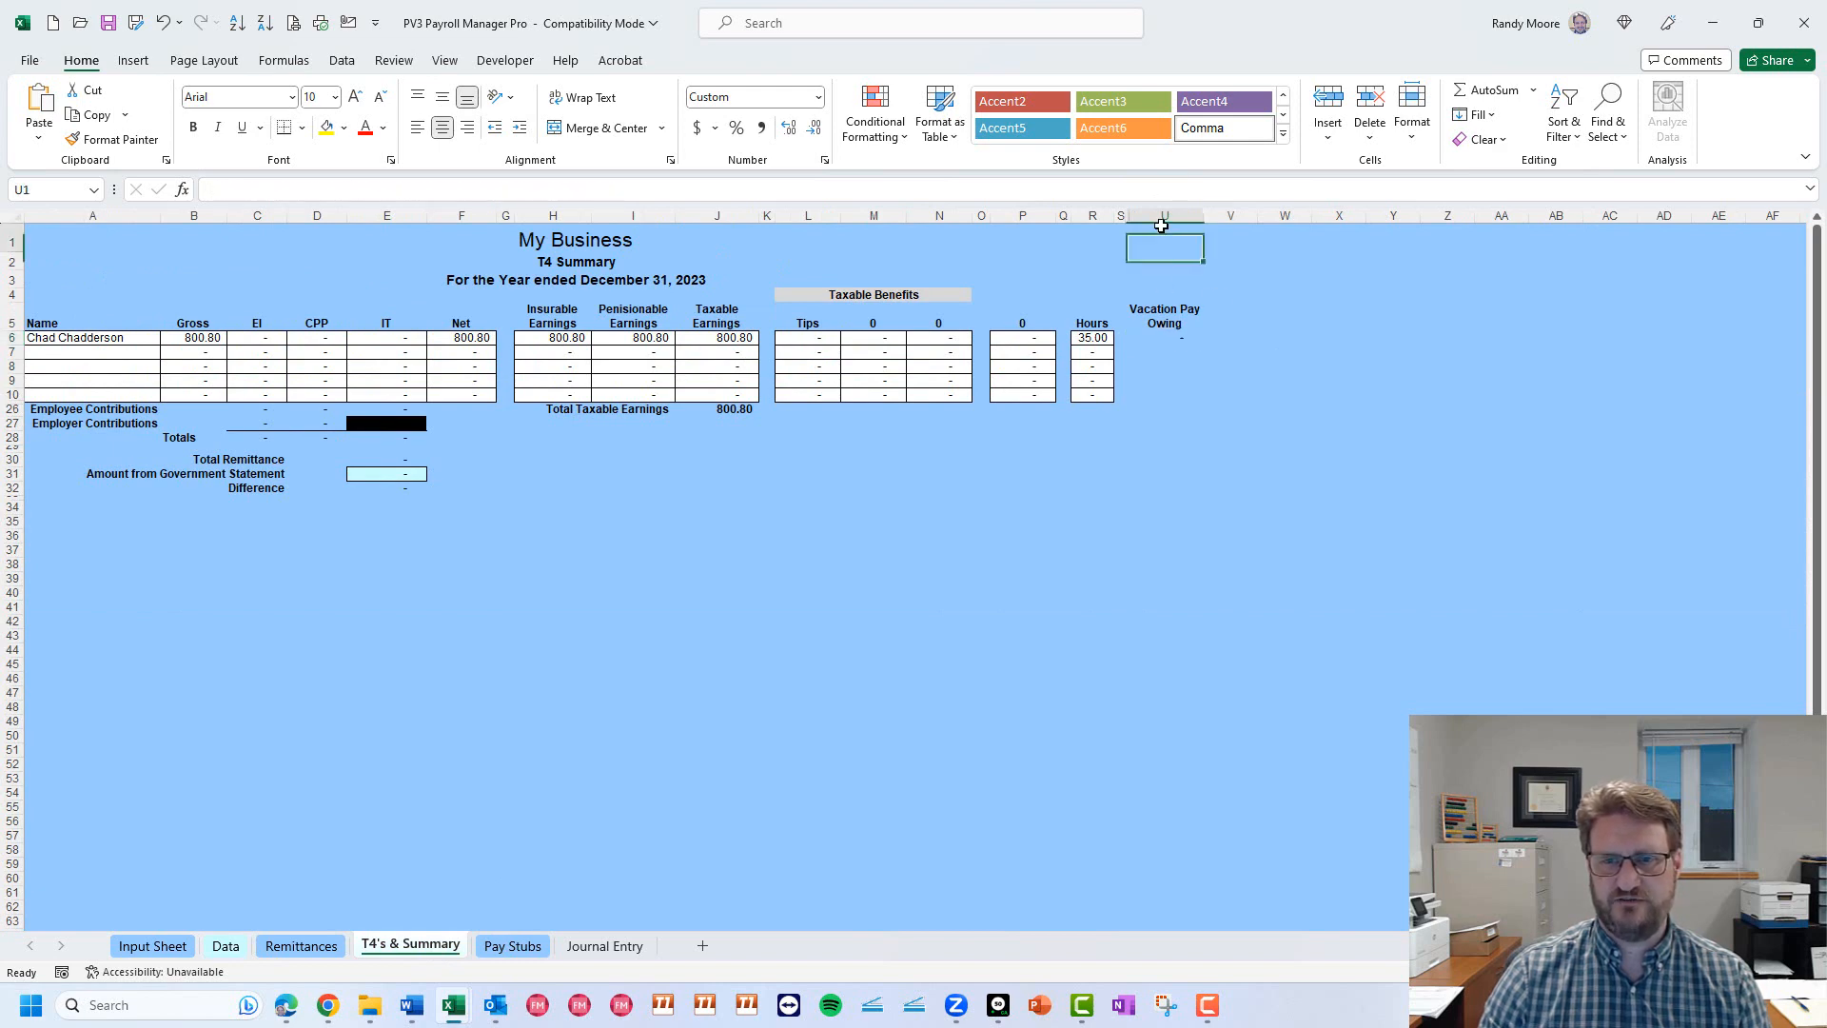
pyautogui.click(1159, 314)
pyautogui.moveTo(1159, 314); pyautogui.dragTo(1162, 382)
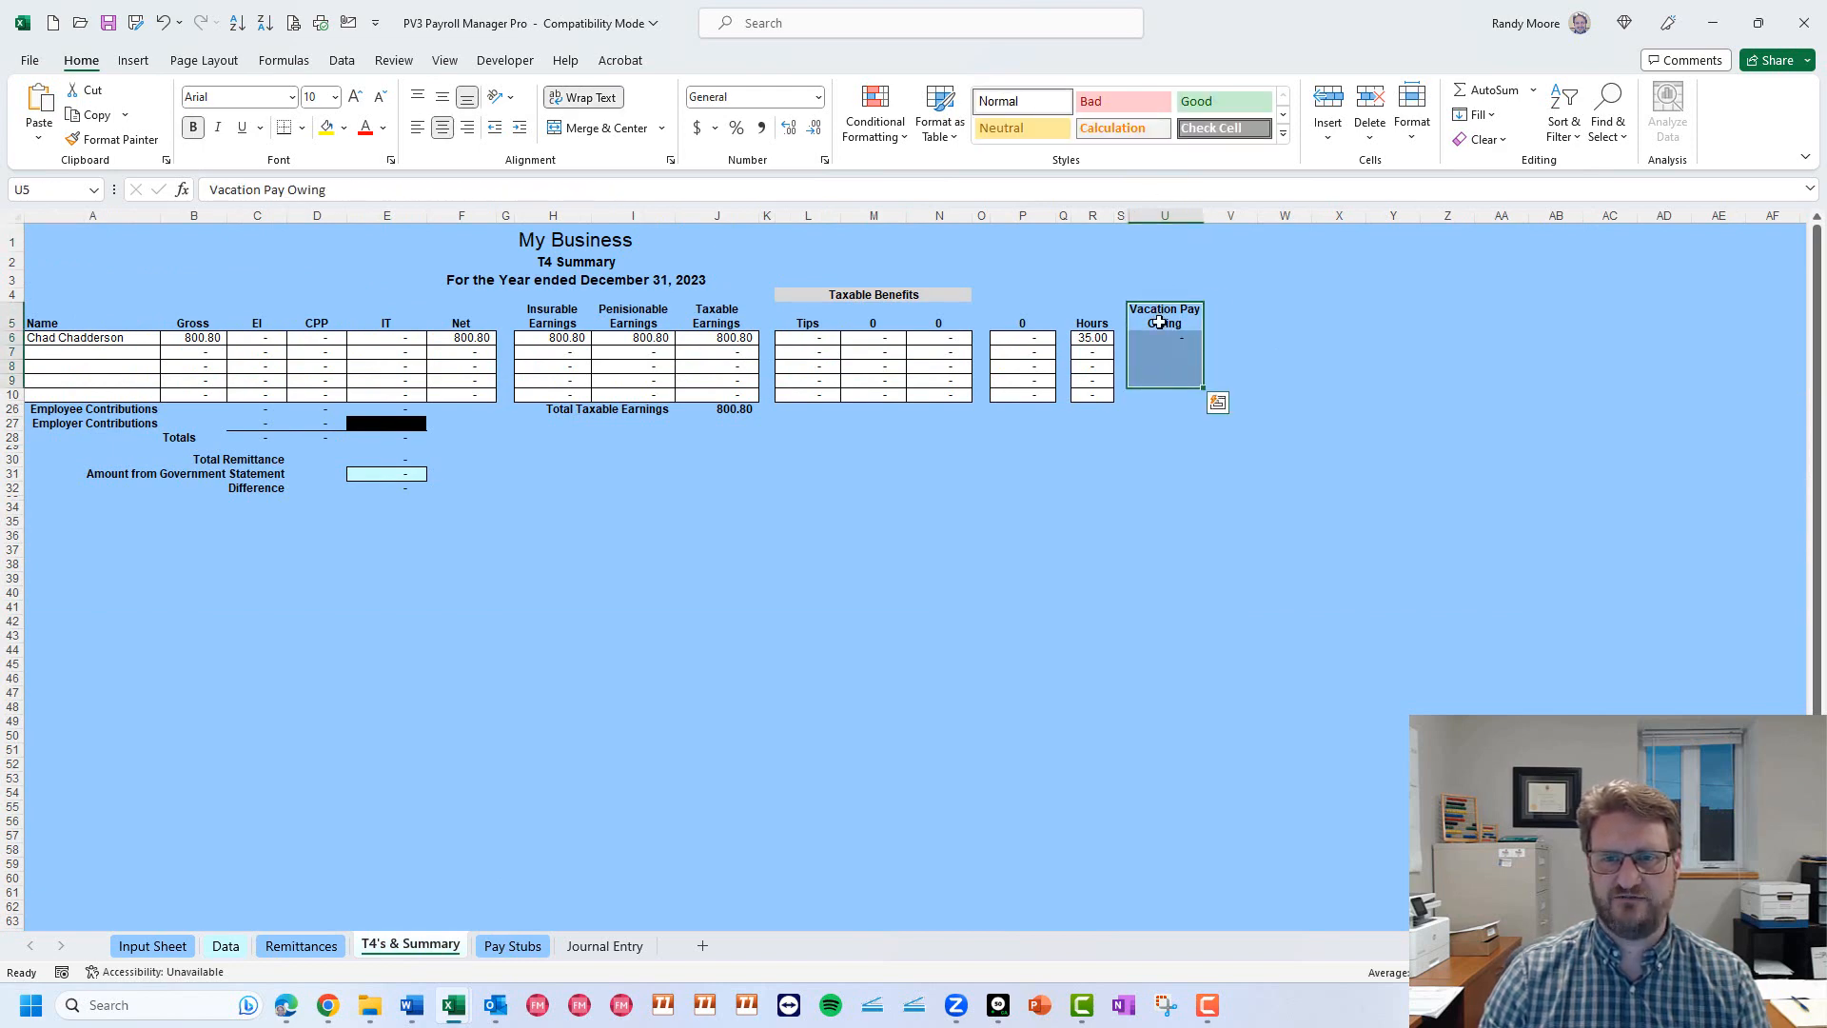
pyautogui.click(1157, 317)
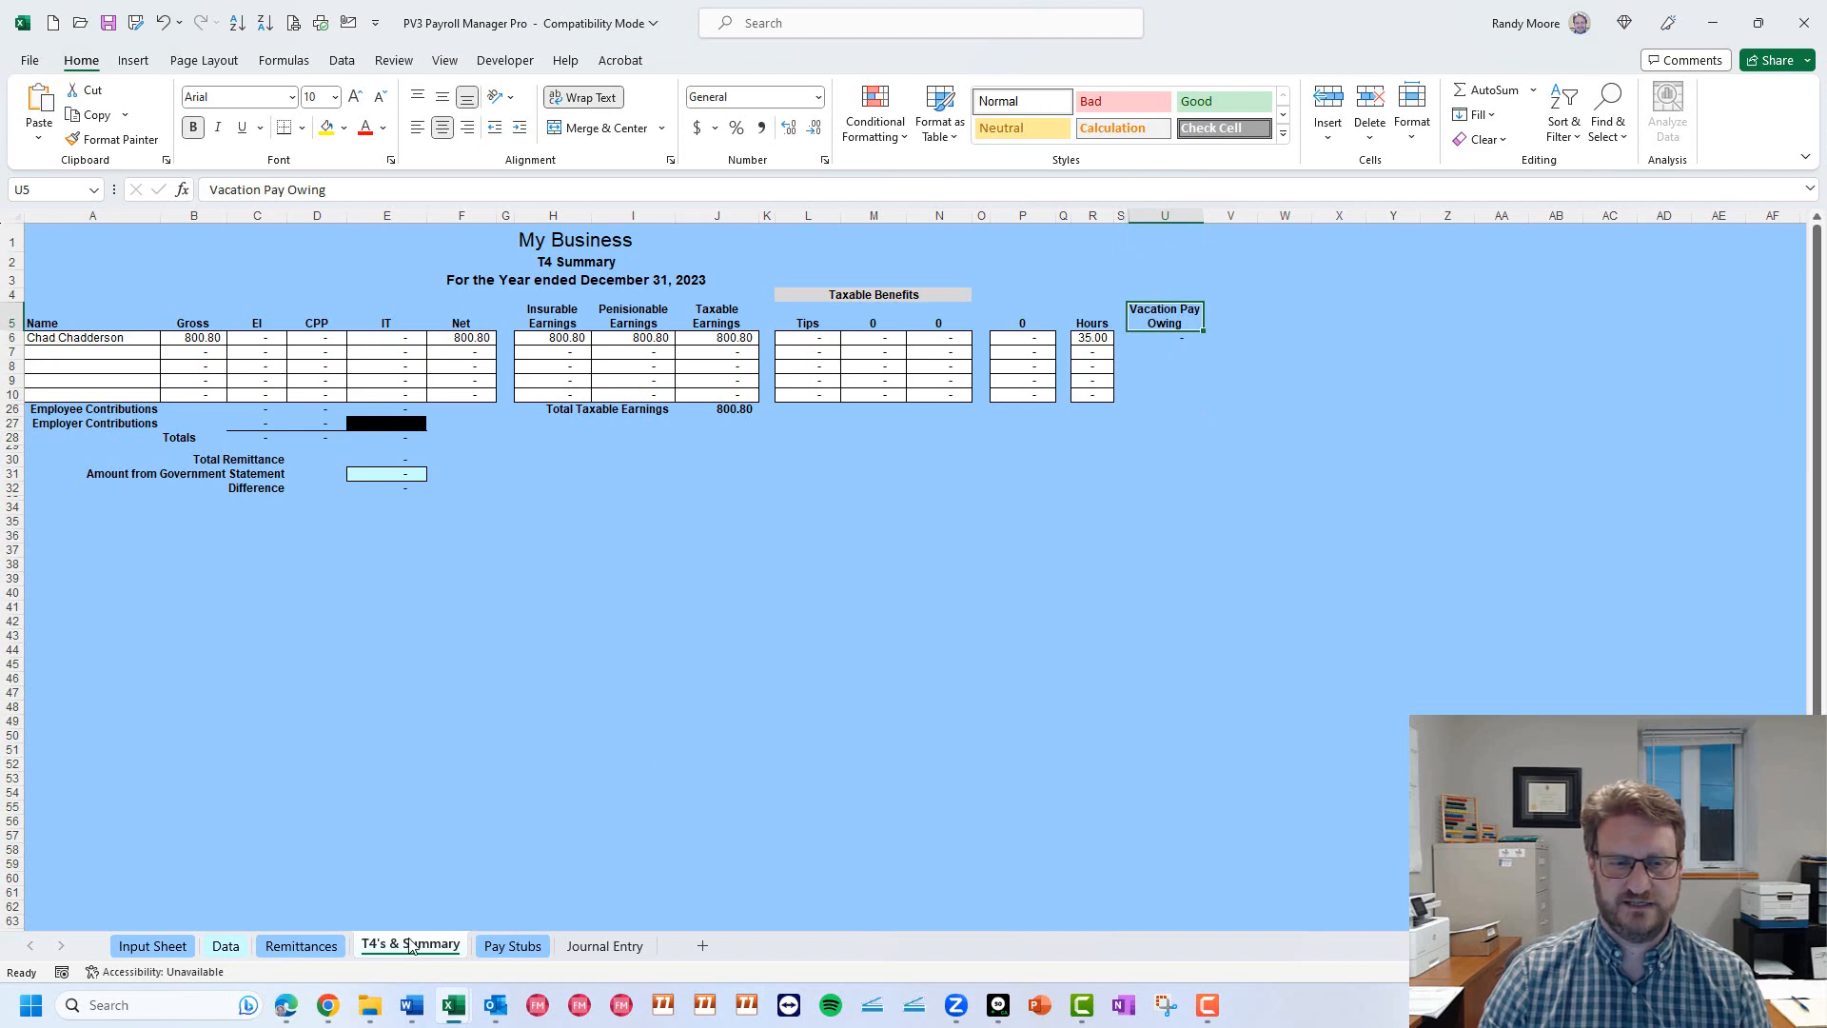
# Enter 100 as the Tips taxable benefit in the first payroll row of the Data sheet.
pyautogui.click(226, 947)
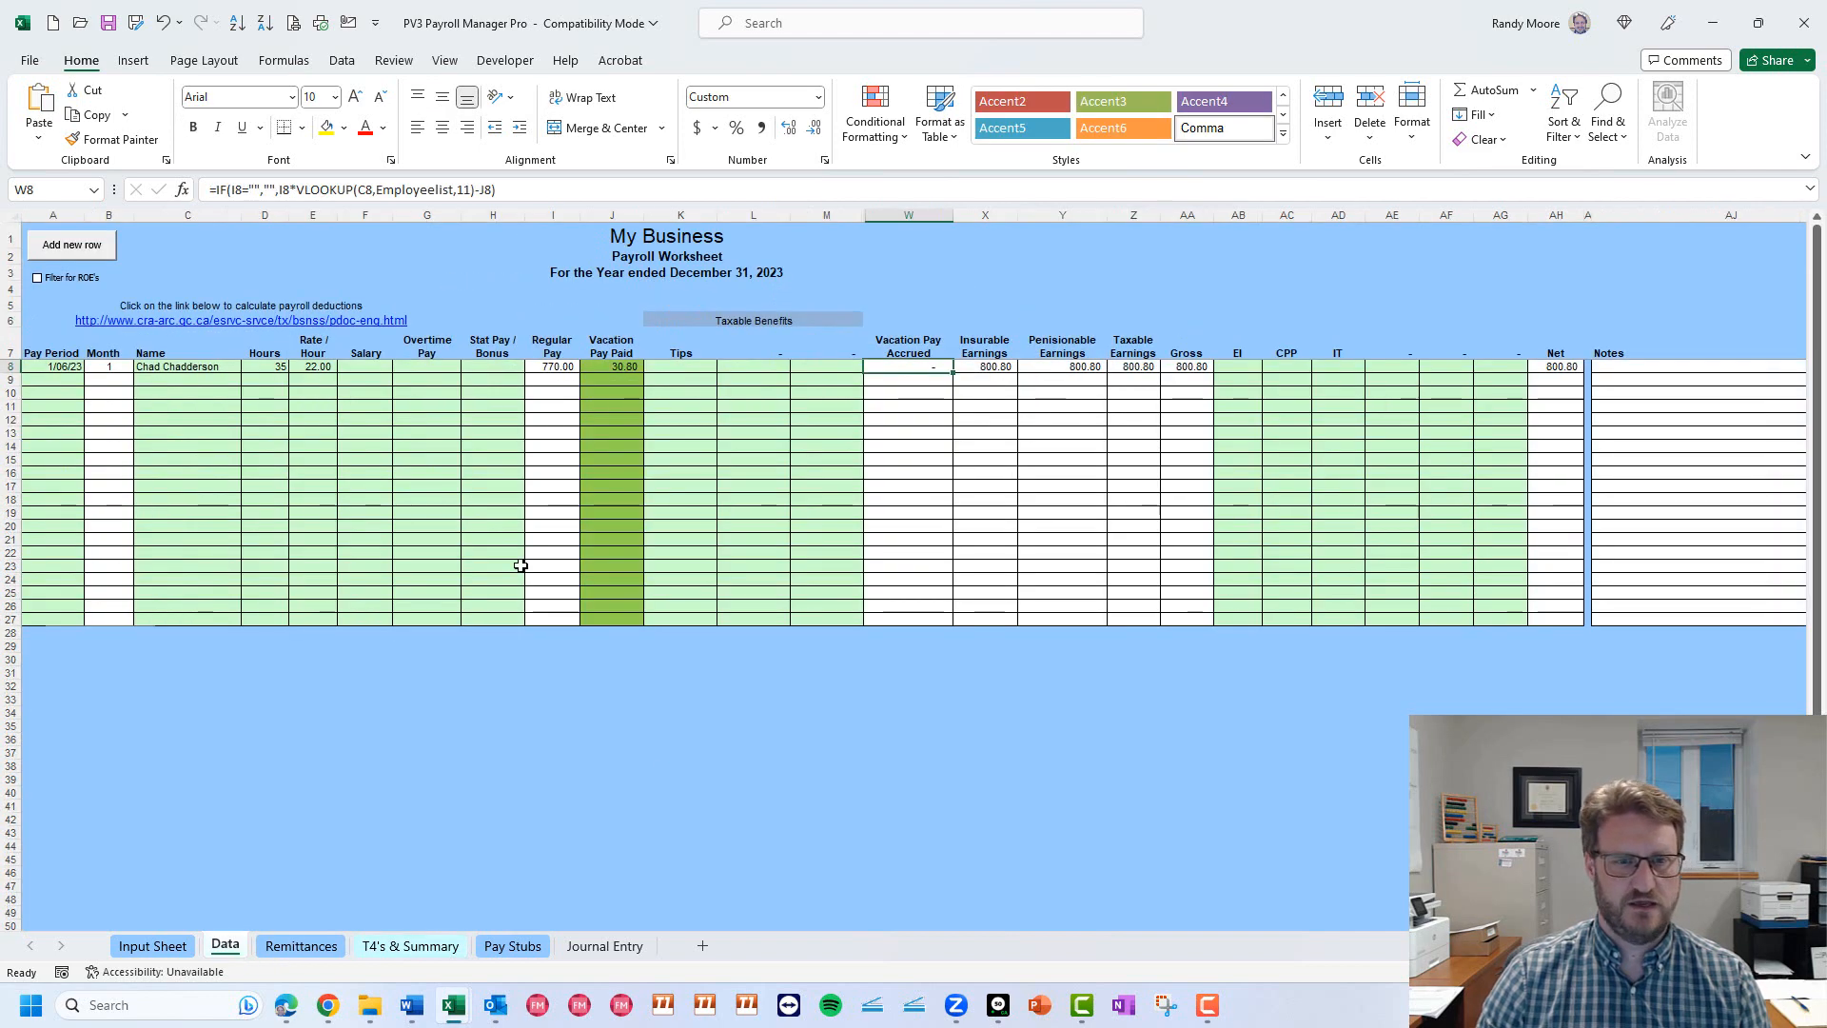
pyautogui.click(669, 370)
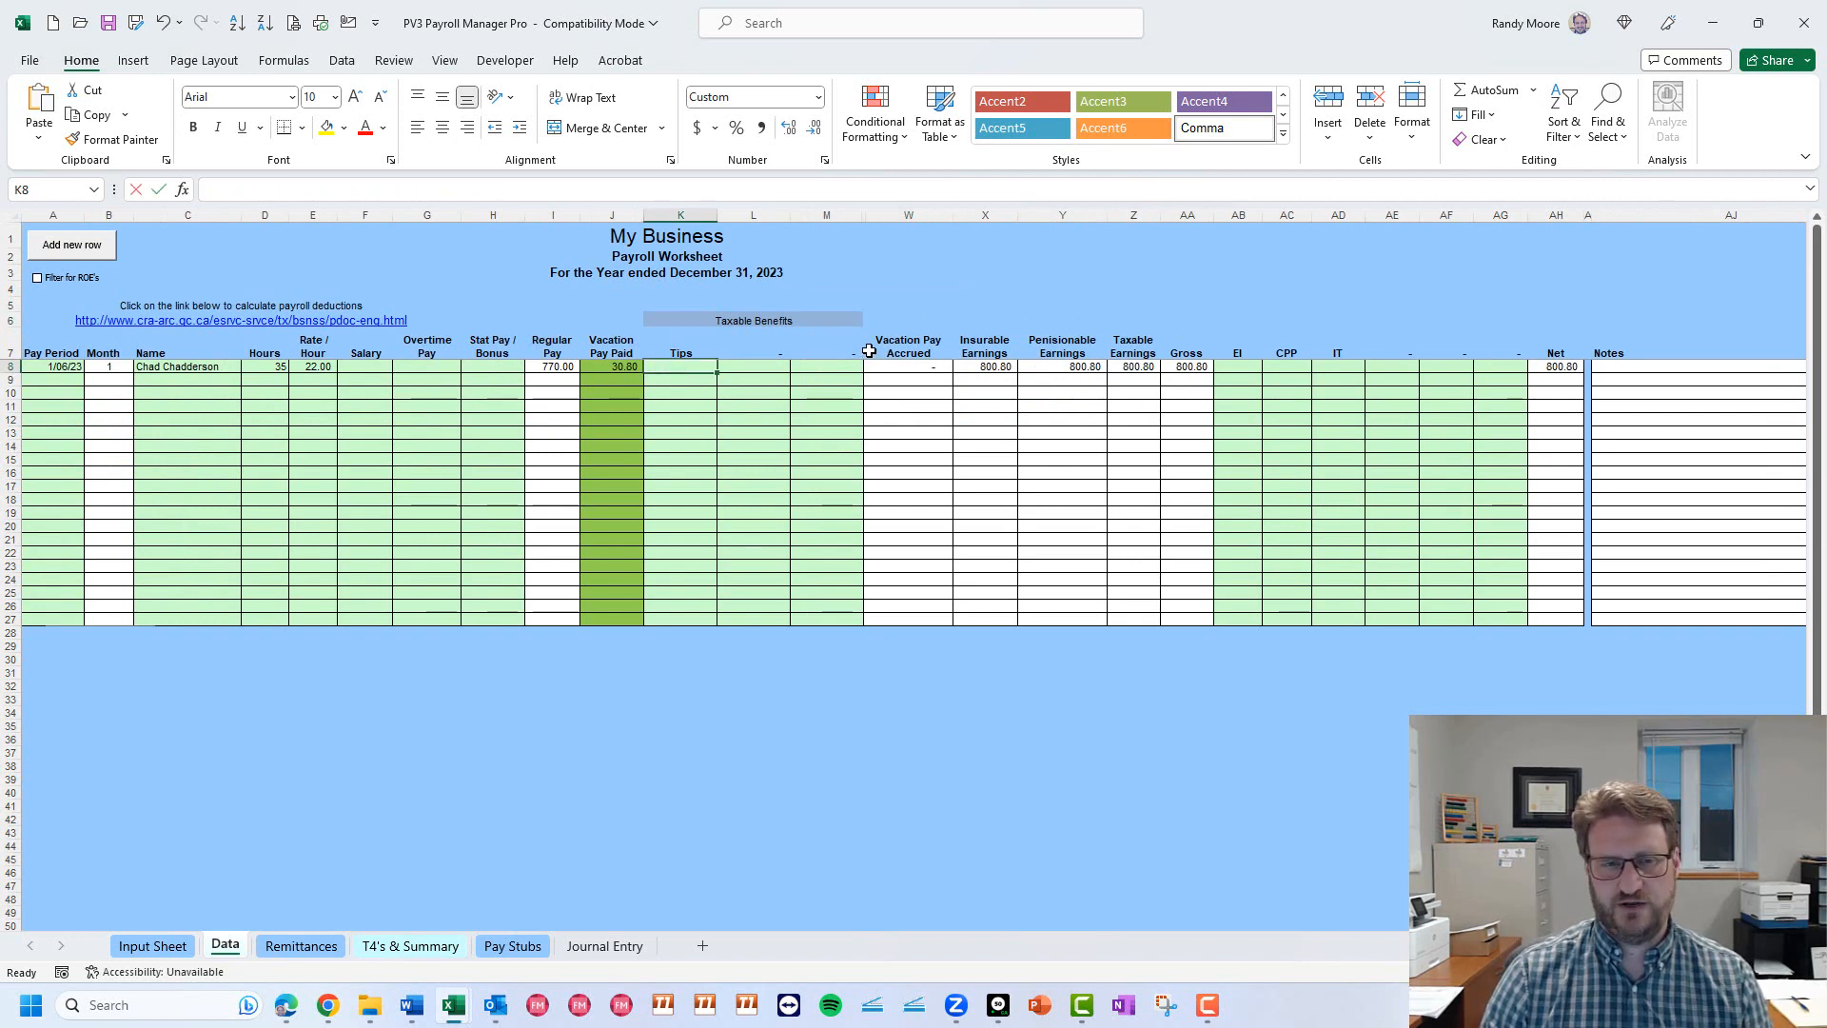
pyautogui.write('100')
pyautogui.press('Tab')
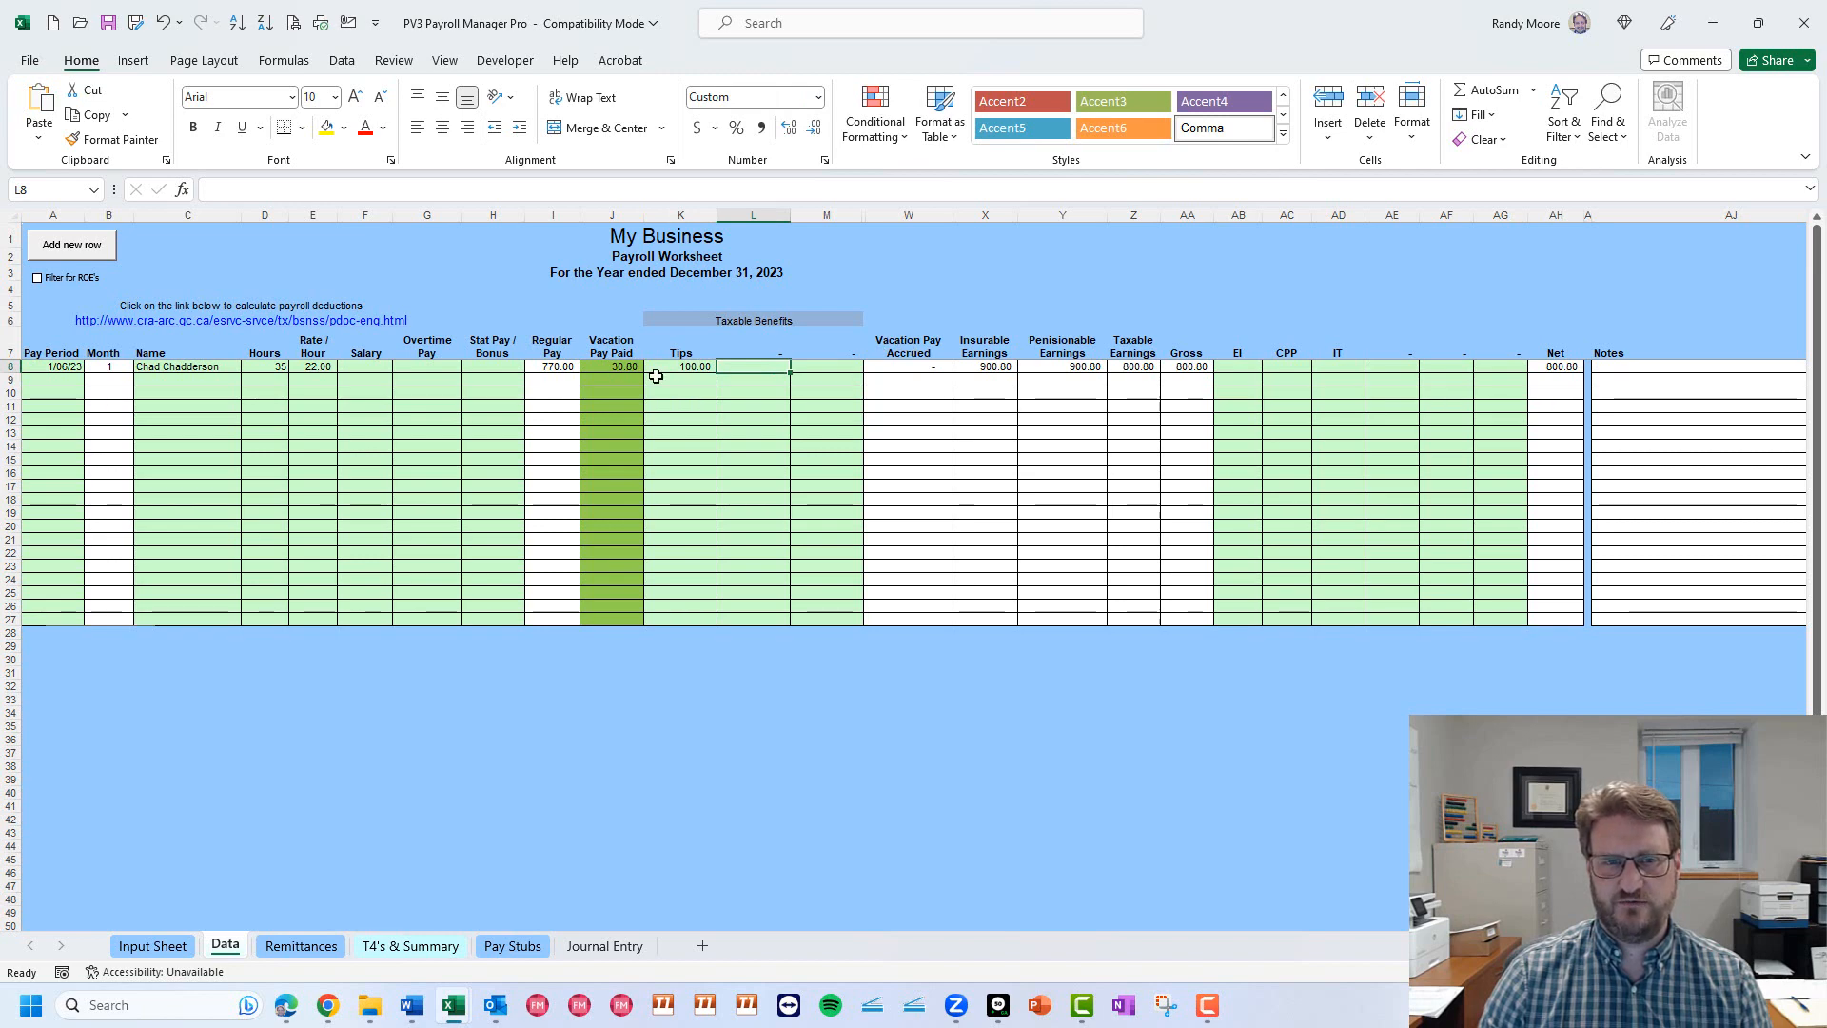
pyautogui.click(706, 368)
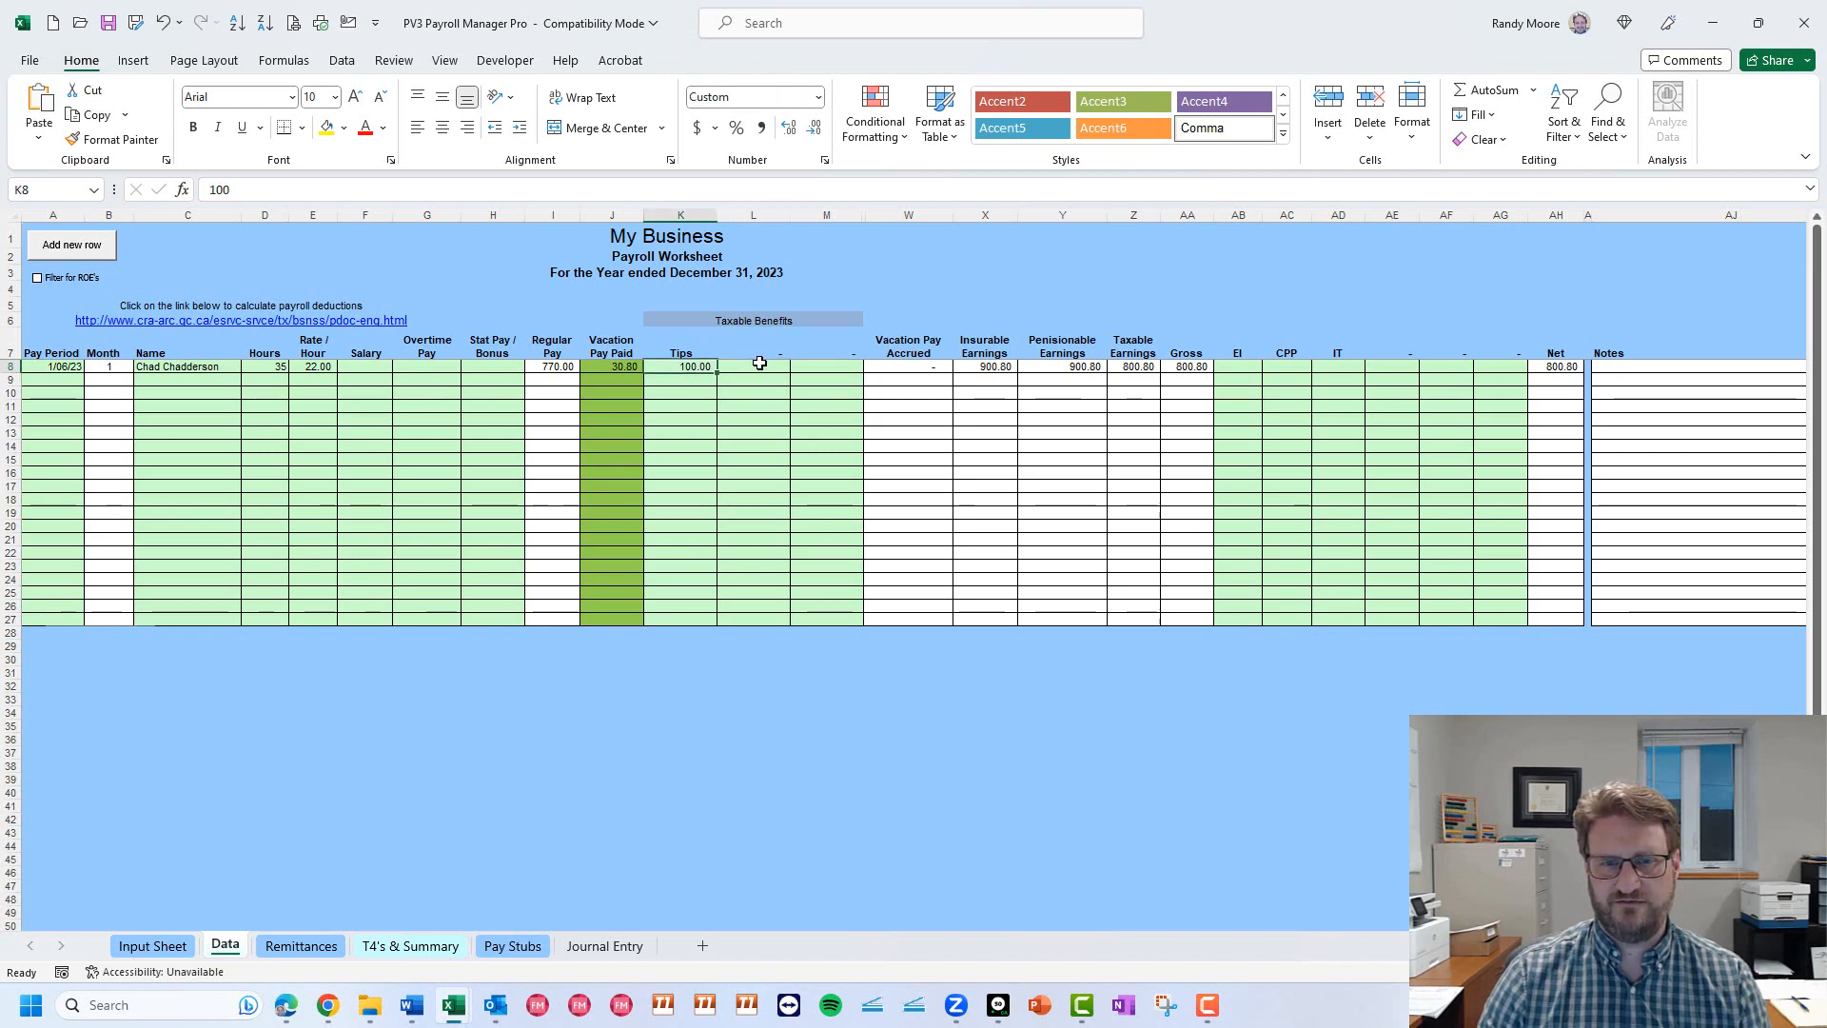
# Check the Tips benefit's EI, CPP and IT options on the Input Sheet, and examine the first row's Insurable, Pensionable and Taxable Earnings on the Data sheet.
pyautogui.click(184, 947)
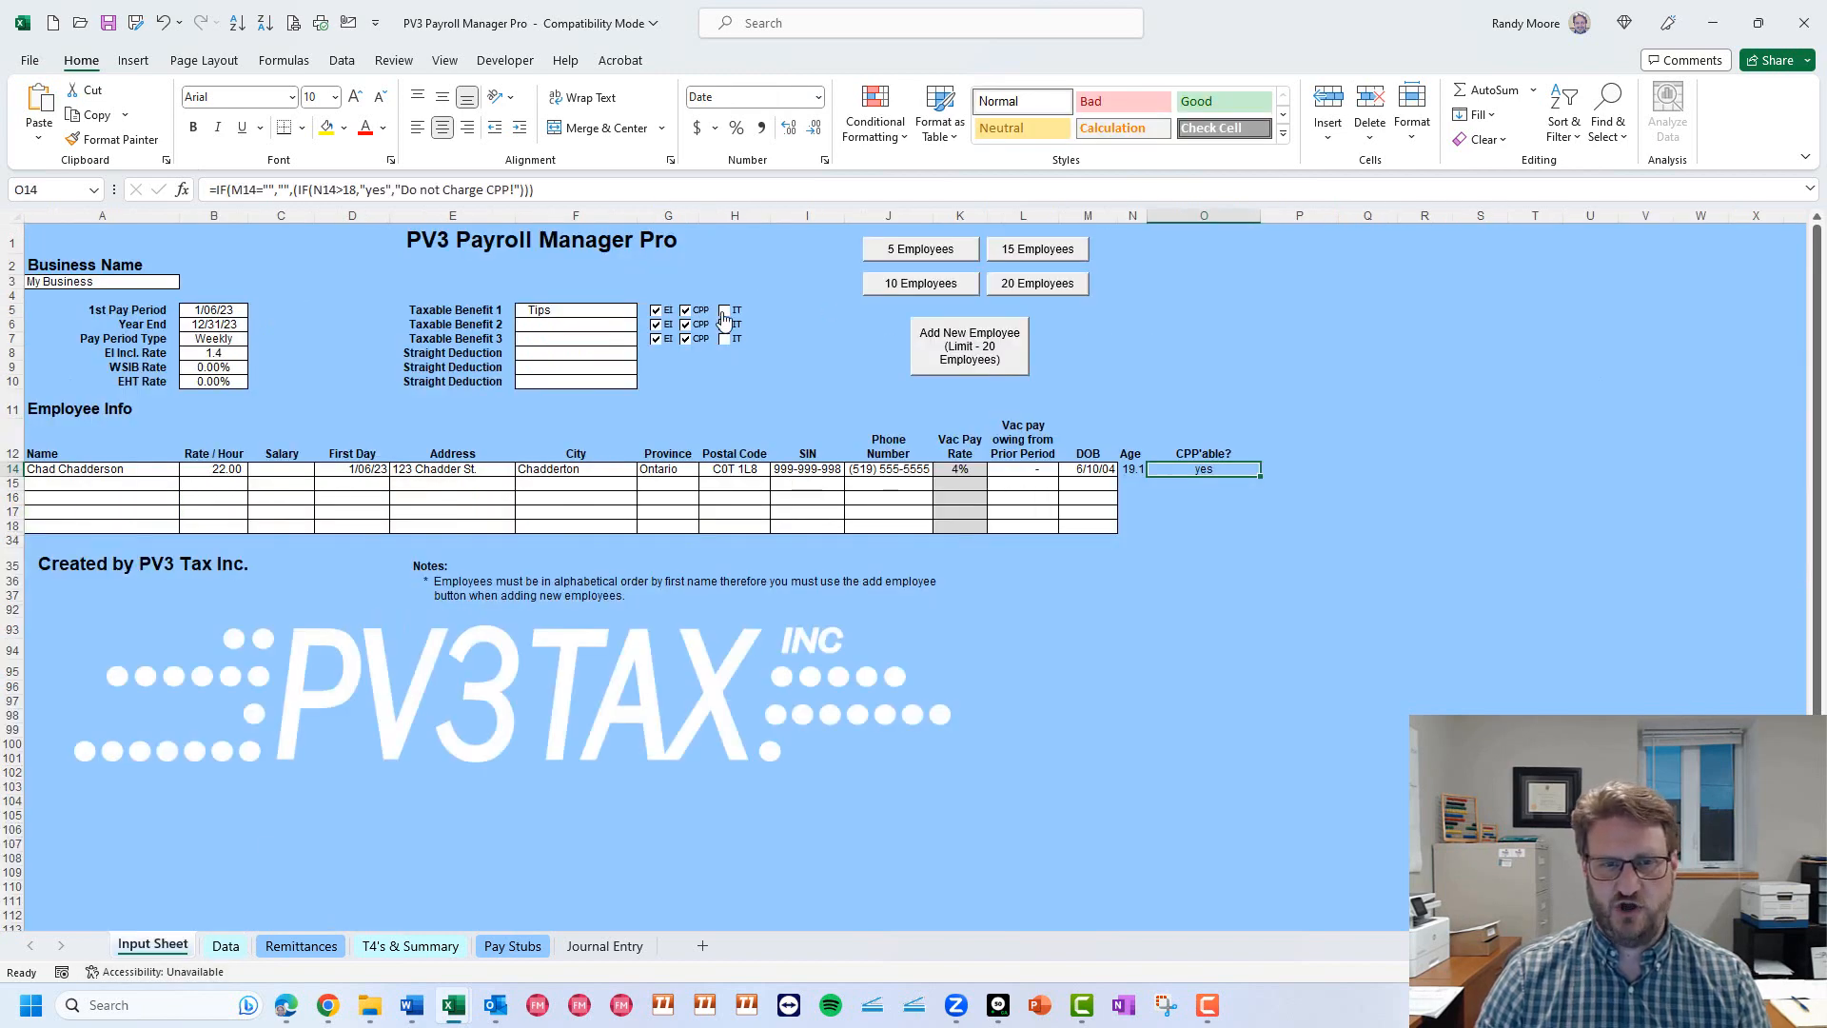
pyautogui.click(226, 945)
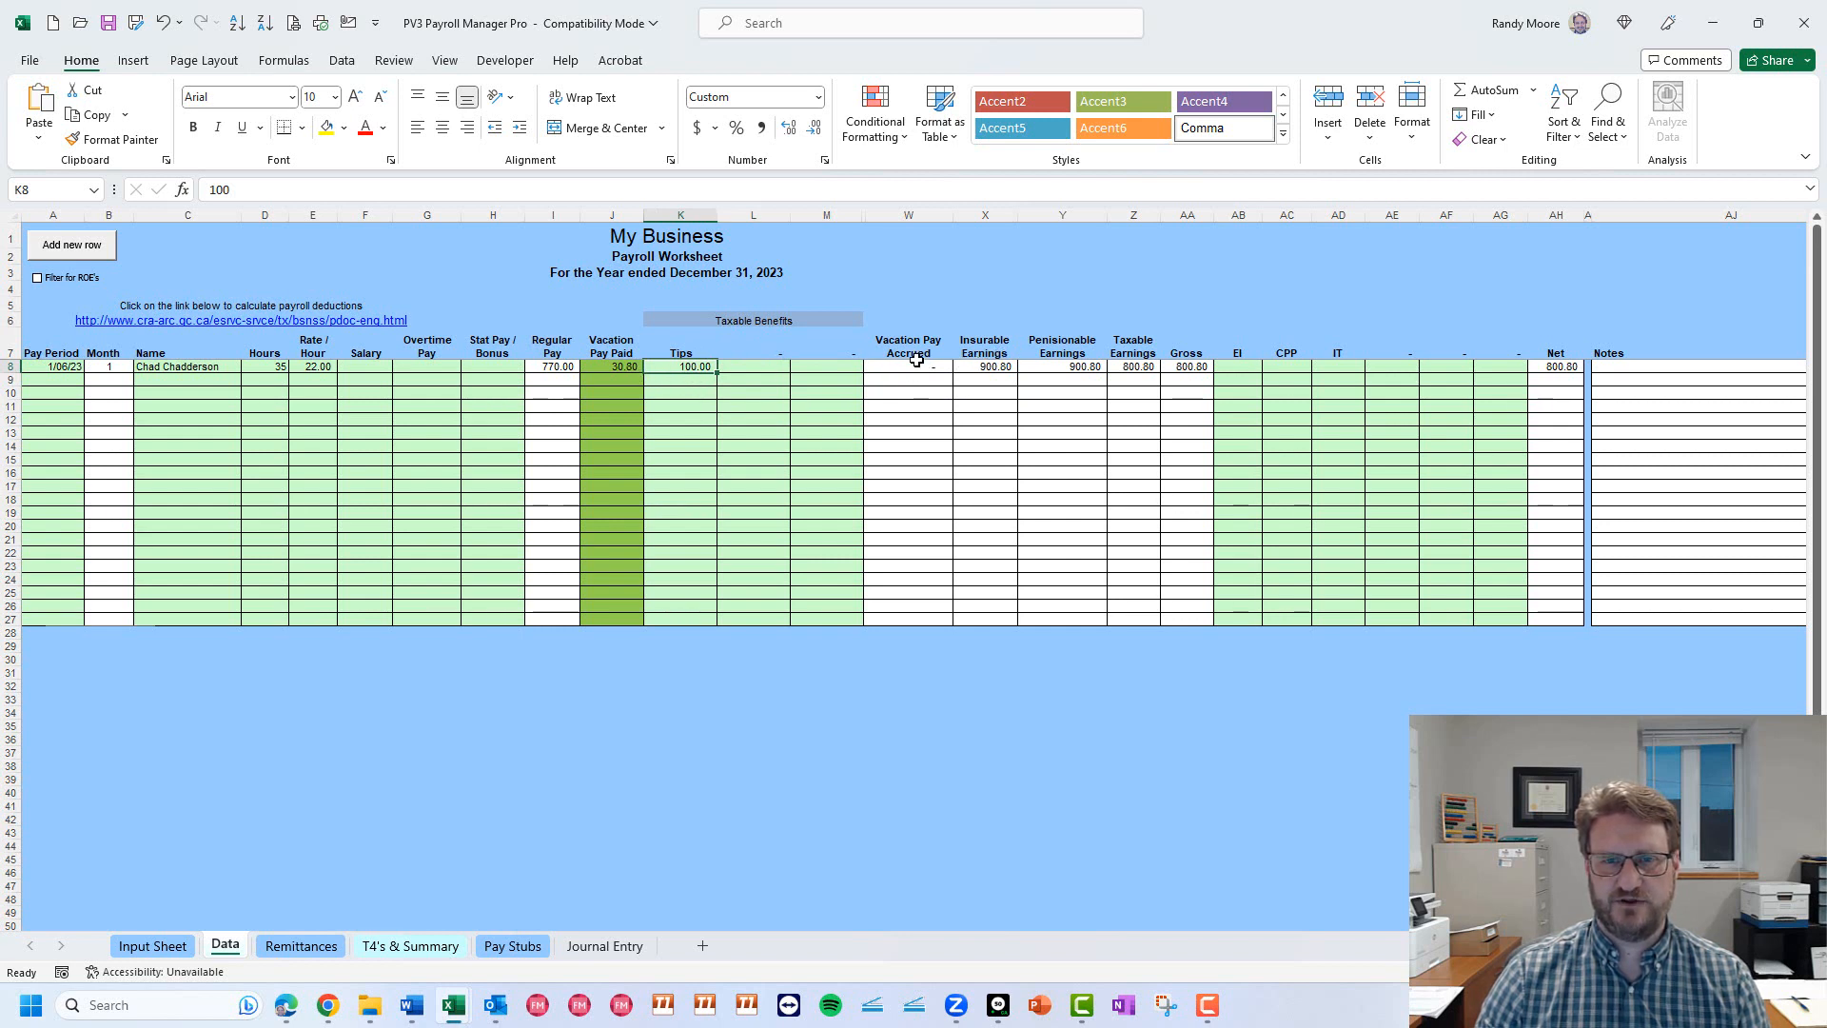
pyautogui.click(992, 348)
pyautogui.click(994, 366)
pyautogui.moveTo(1053, 341); pyautogui.dragTo(1140, 367)
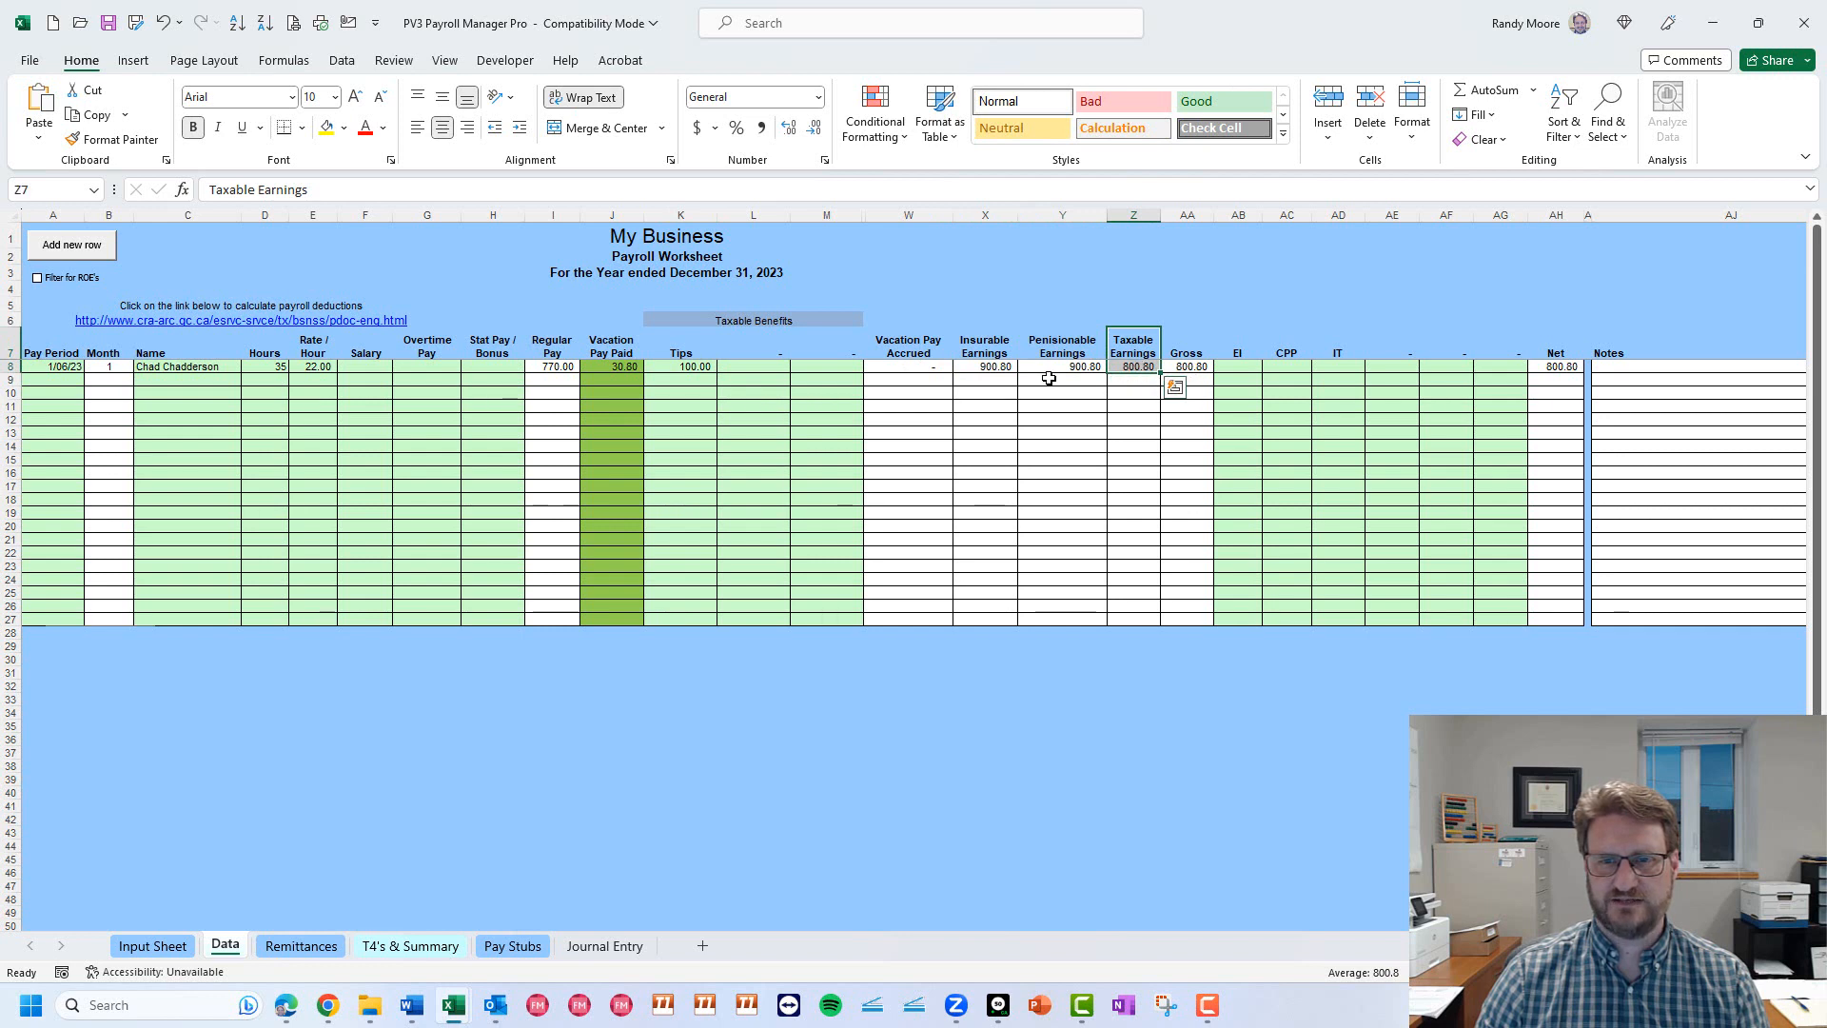
pyautogui.click(985, 365)
pyautogui.press('Right')
pyautogui.press('Right')
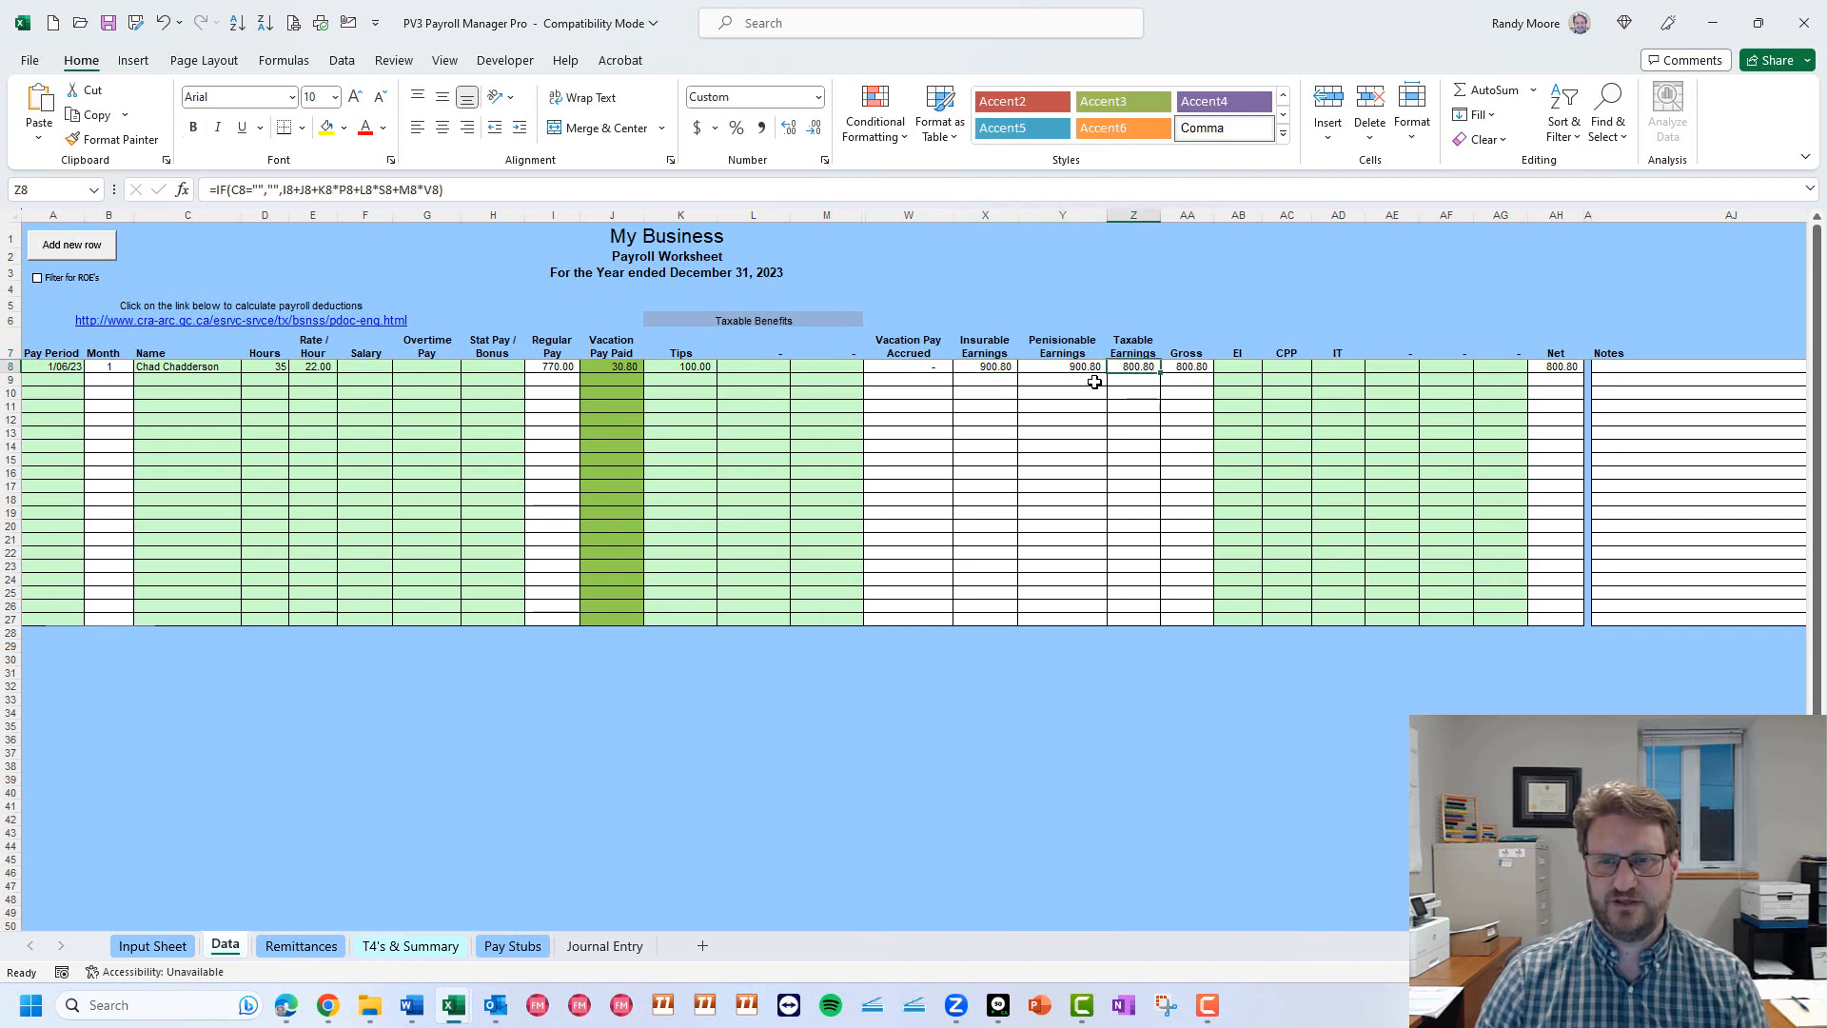
pyautogui.moveTo(990, 374); pyautogui.dragTo(999, 367)
pyautogui.click(1058, 365)
pyautogui.click(1151, 368)
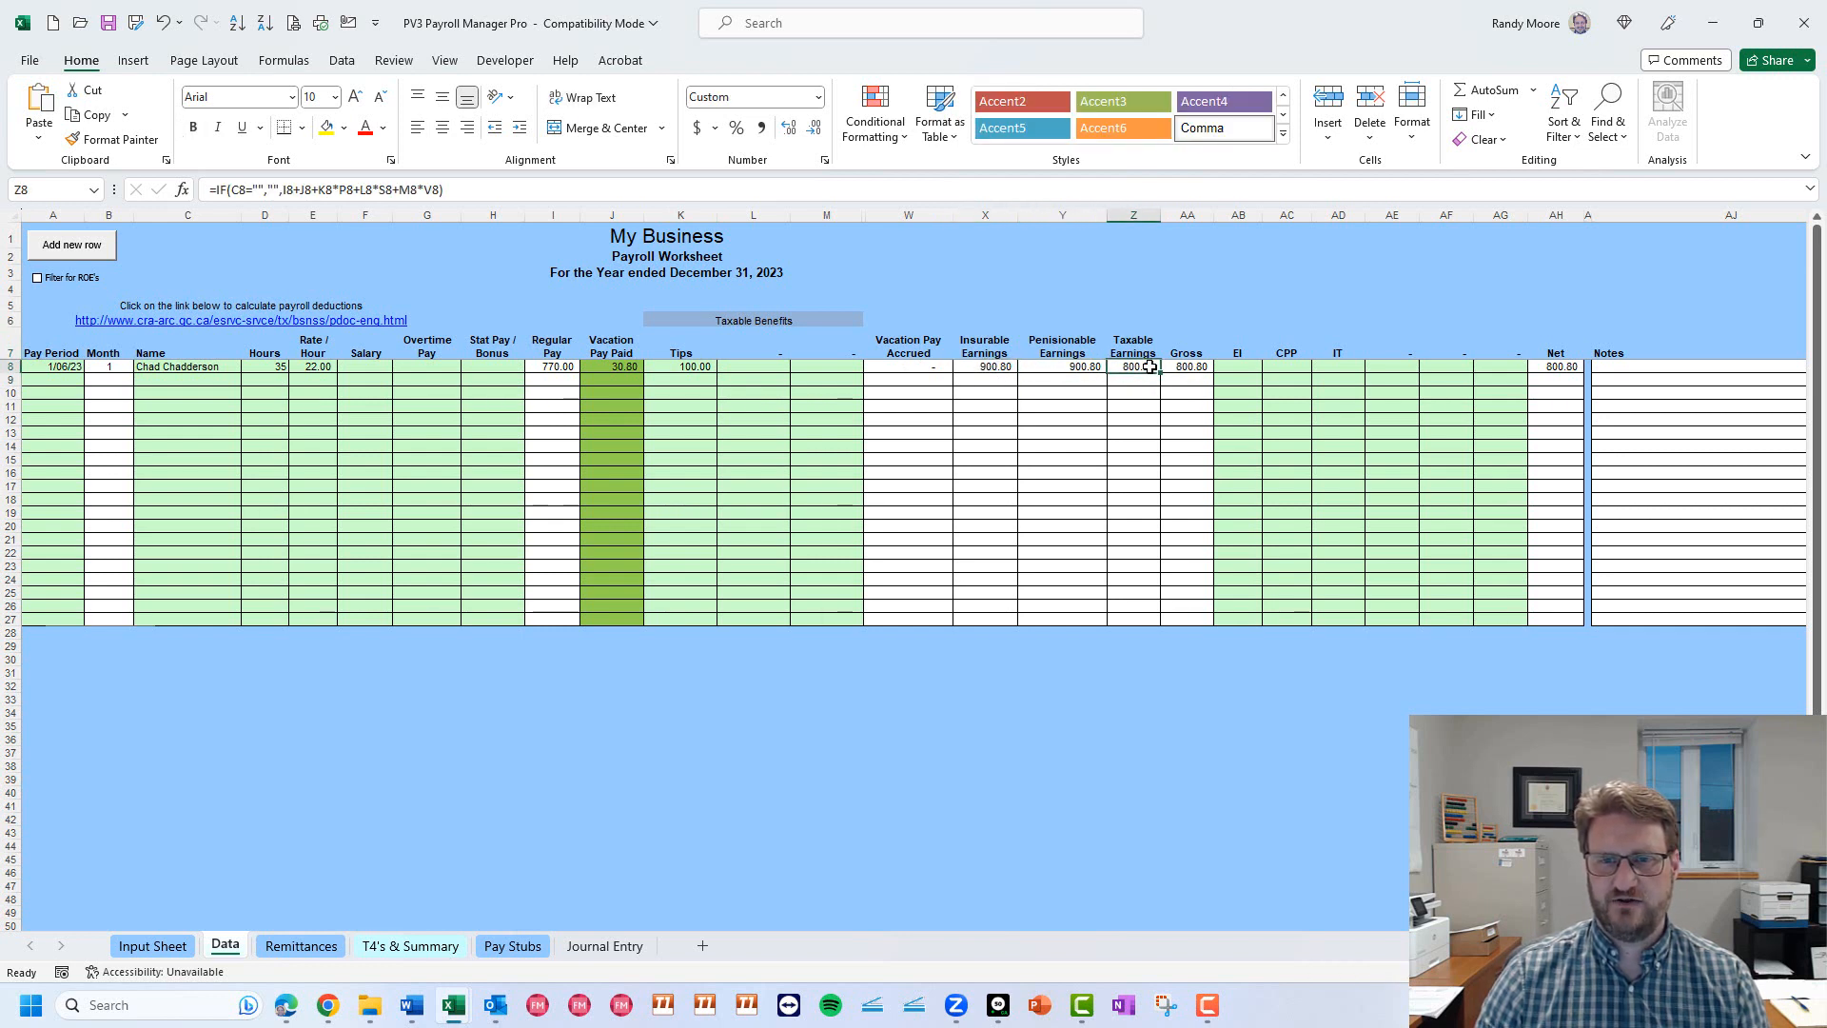
# On the Input Sheet, disable EI and CPP and enable IT for the Tips taxable benefit, and return to the Data sheet.
pyautogui.click(187, 954)
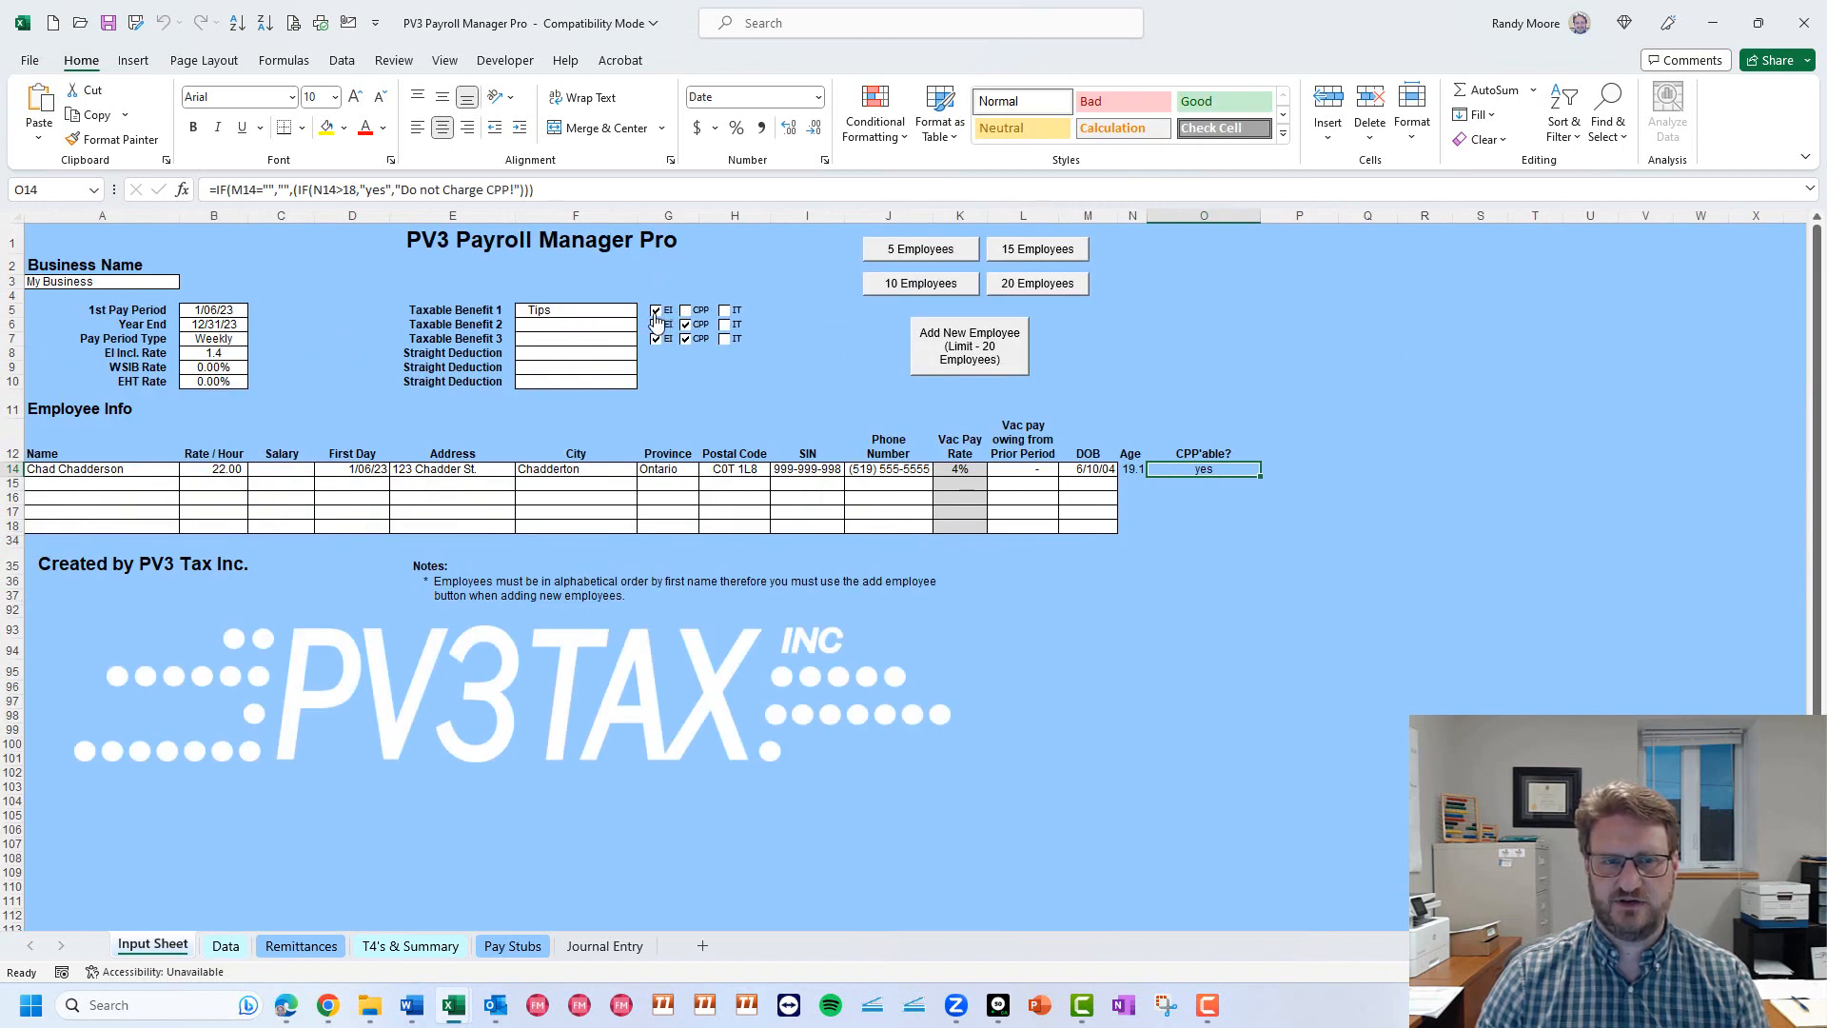
pyautogui.click(724, 311)
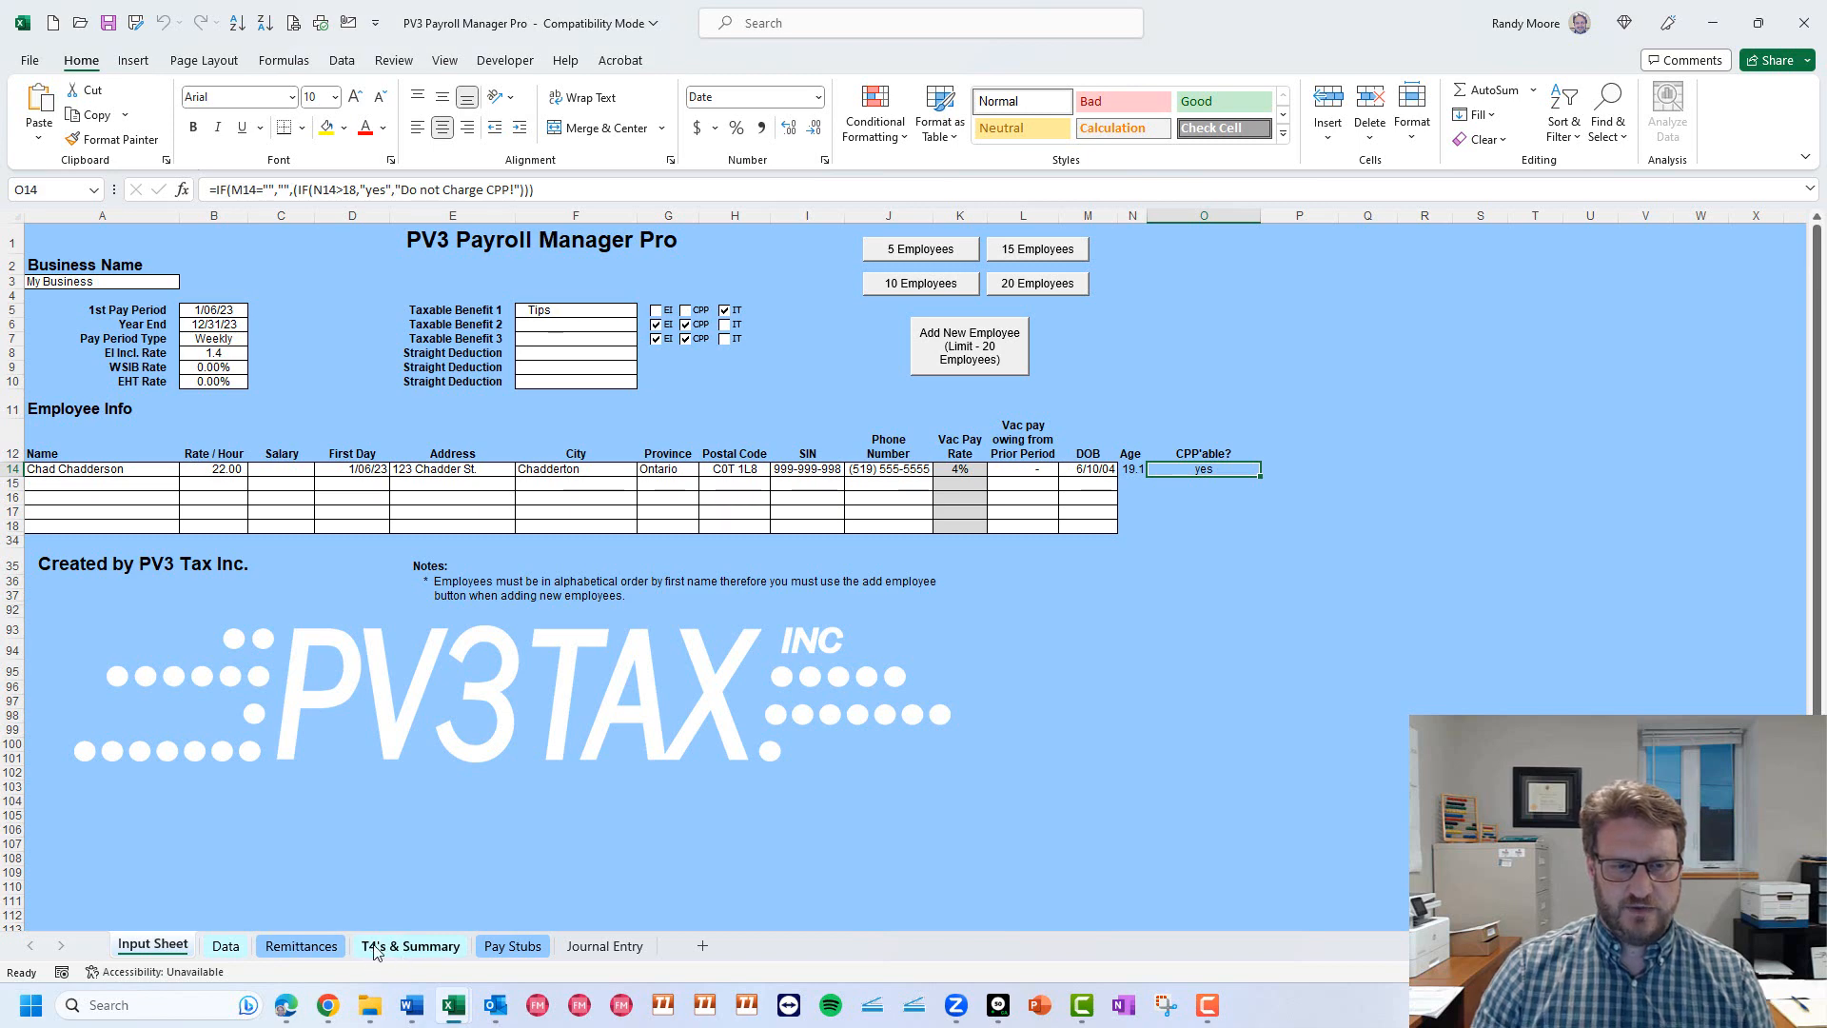
pyautogui.click(226, 946)
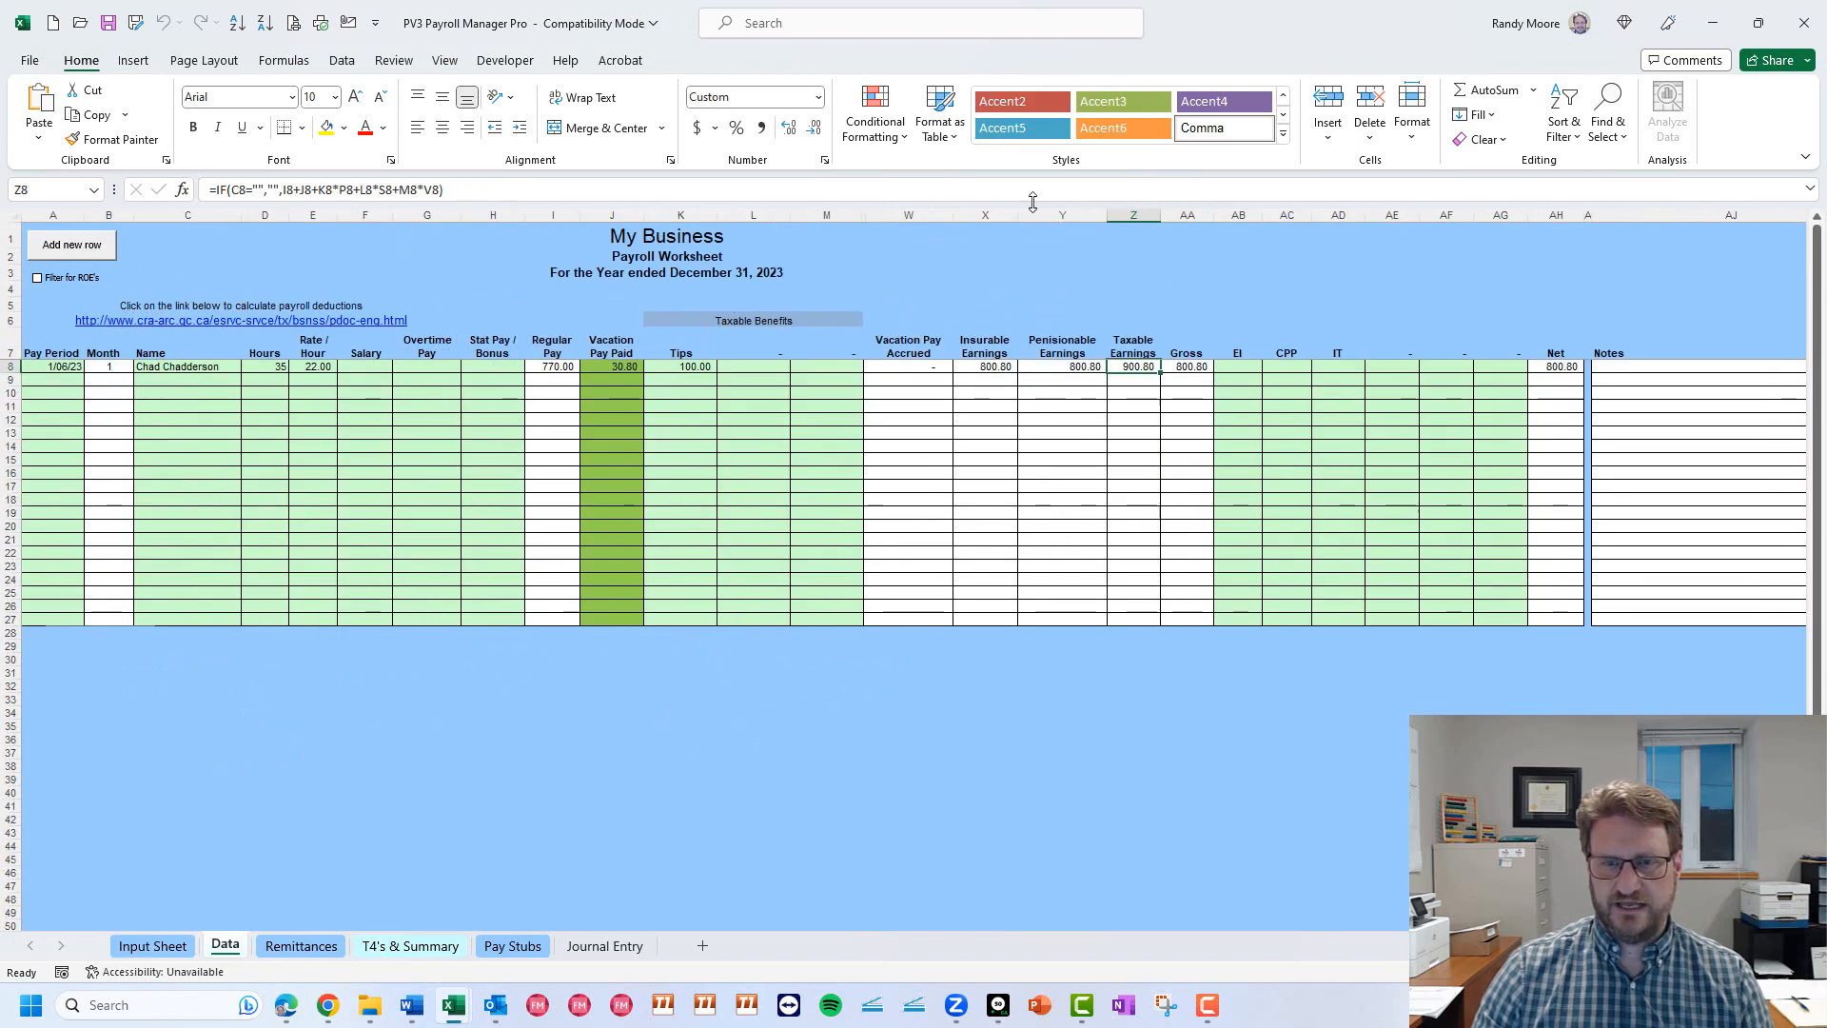
# Compare the first row's Insurable, Pensionable and Taxable Earnings with its regular pay, vacation pay paid and tips.
pyautogui.click(1005, 367)
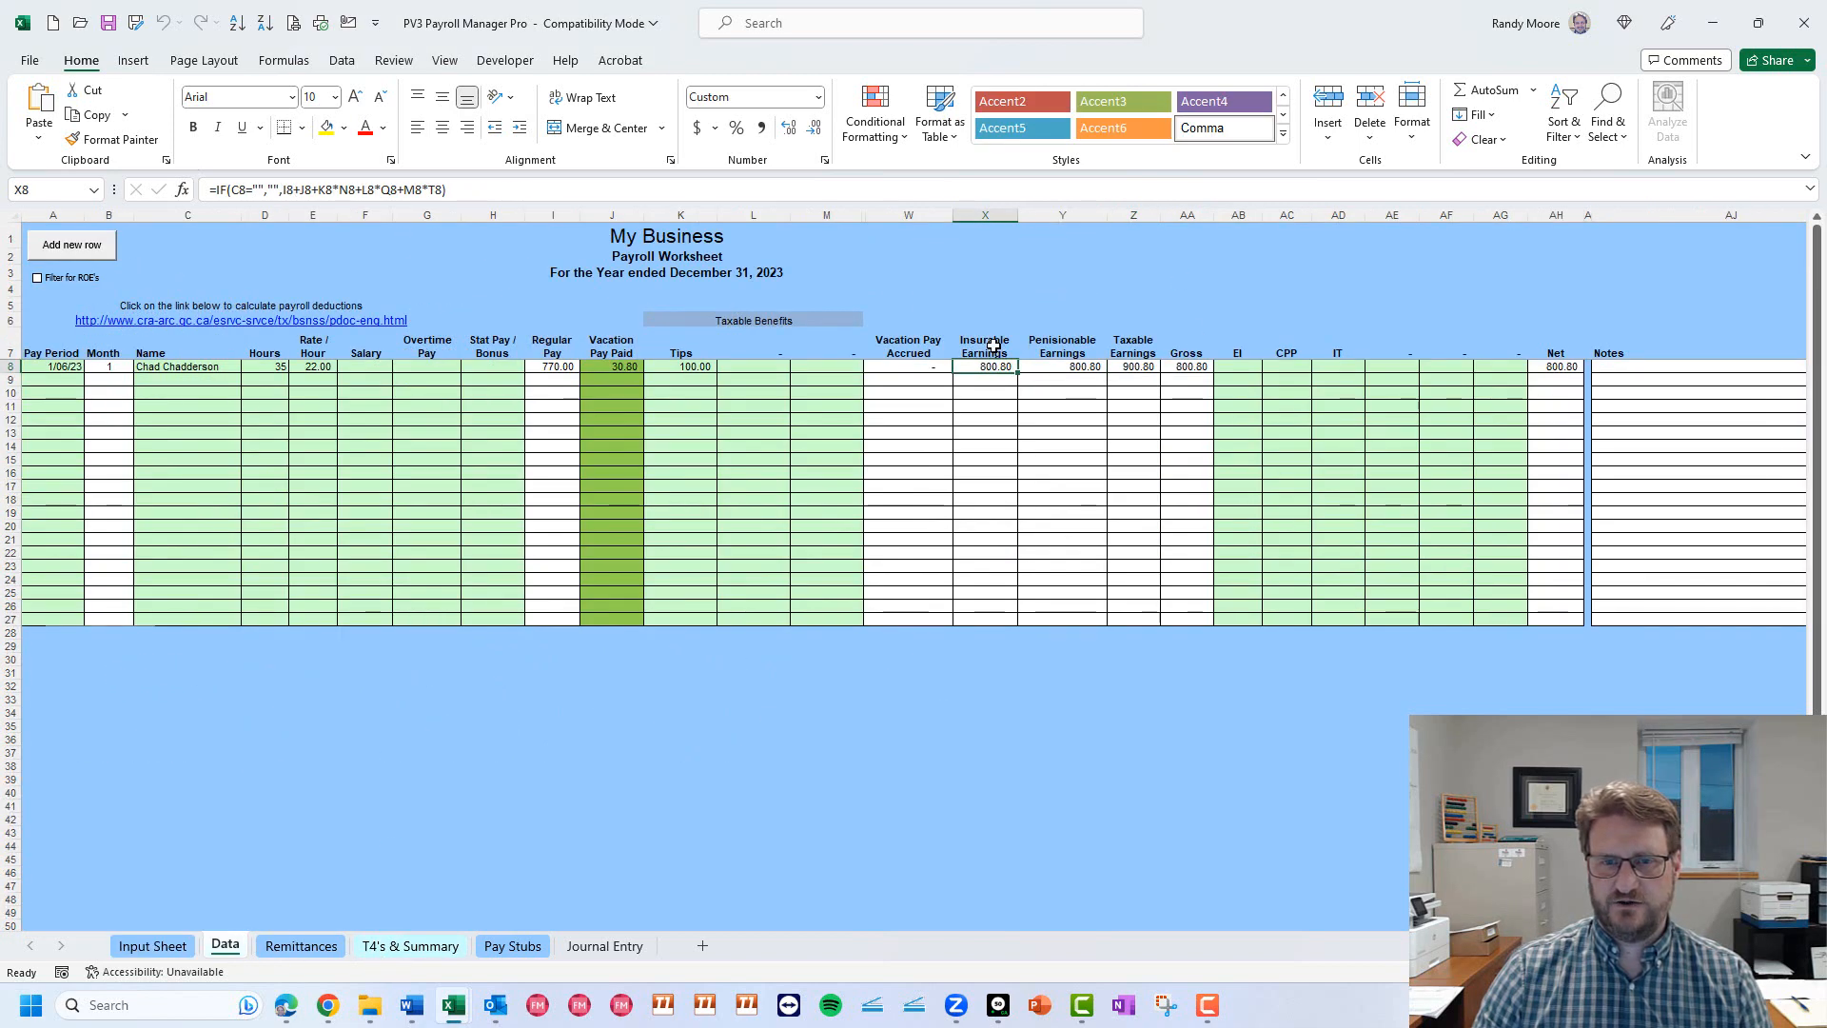
pyautogui.click(562, 368)
pyautogui.click(618, 368)
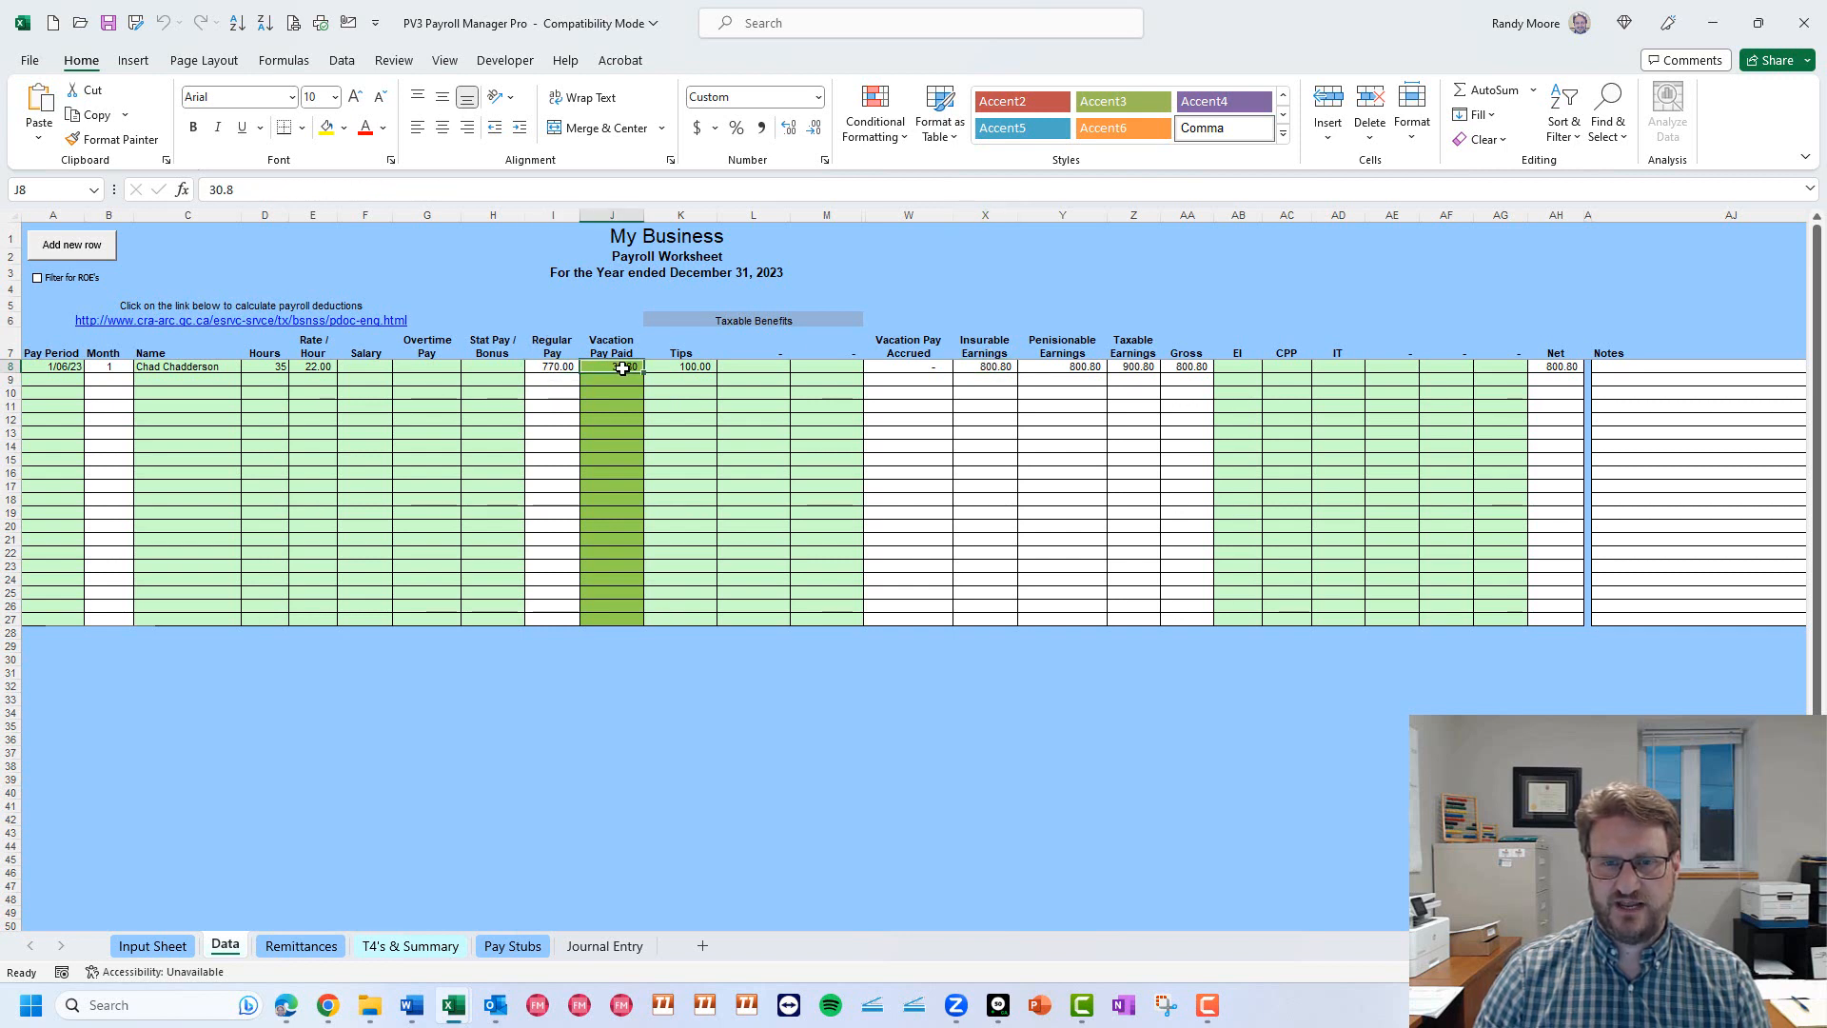
pyautogui.click(994, 369)
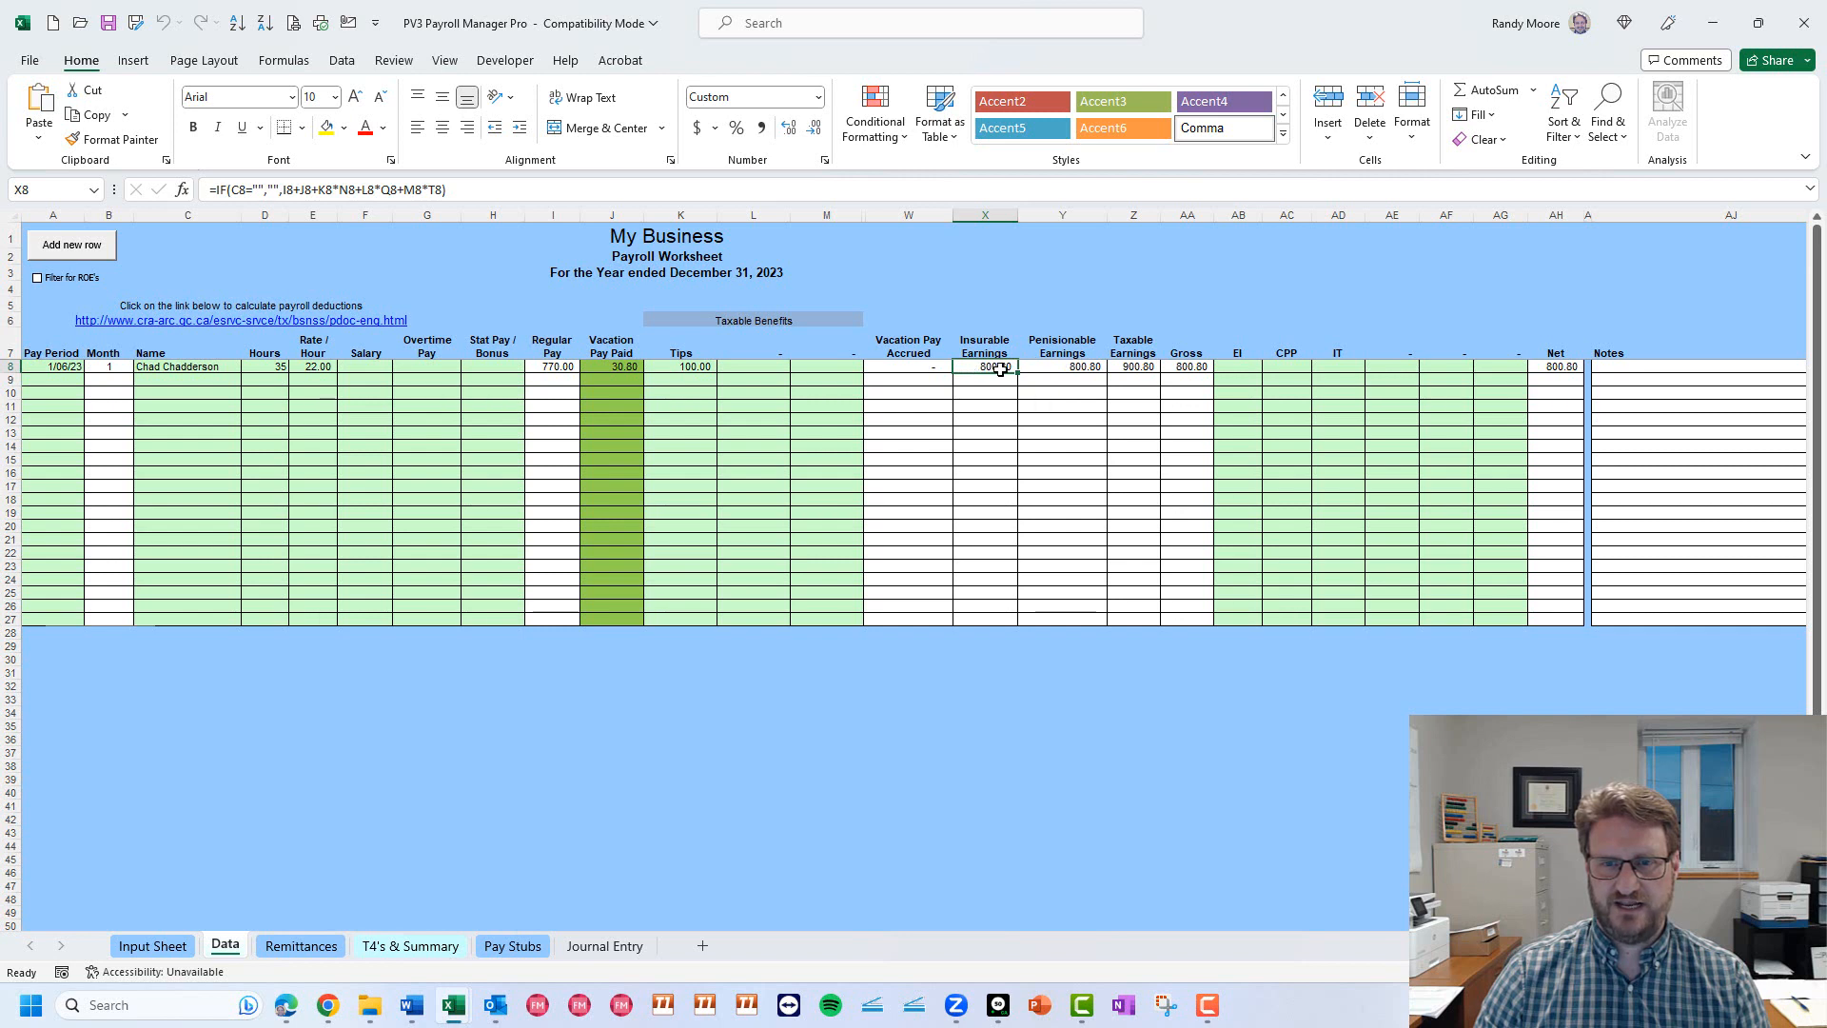
pyautogui.click(1062, 366)
pyautogui.click(682, 367)
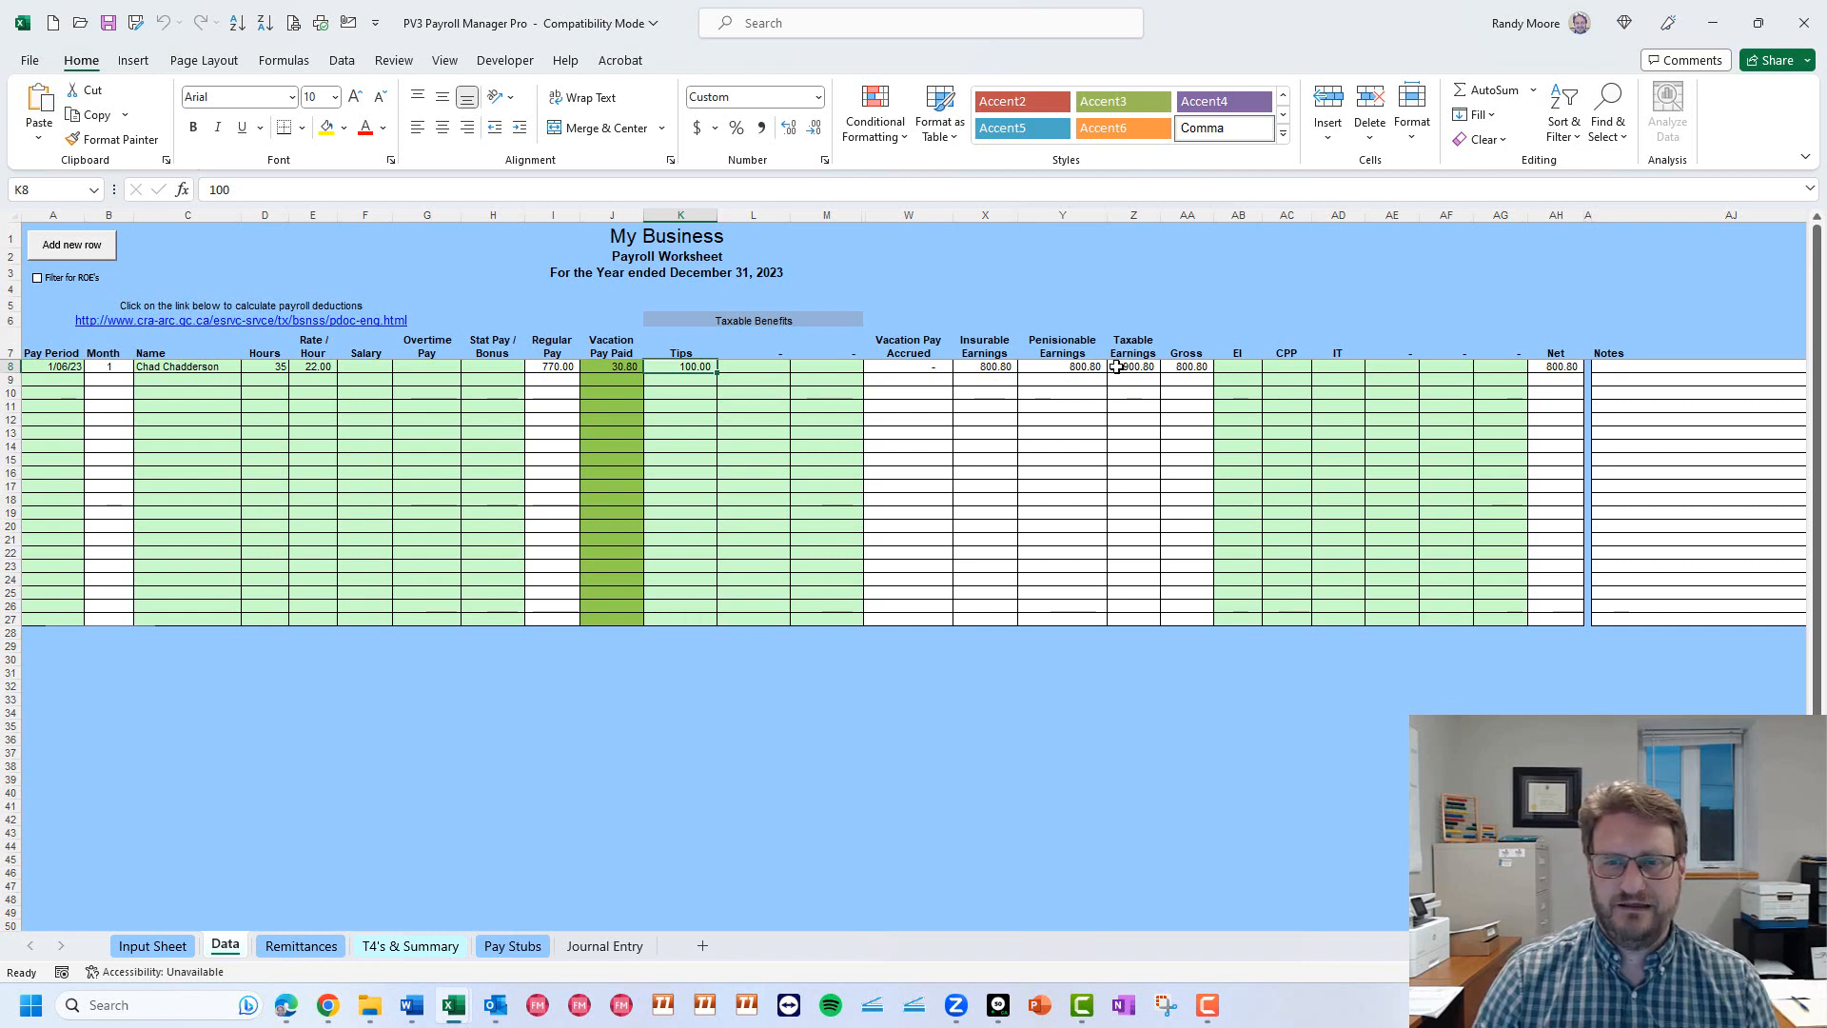
pyautogui.click(989, 369)
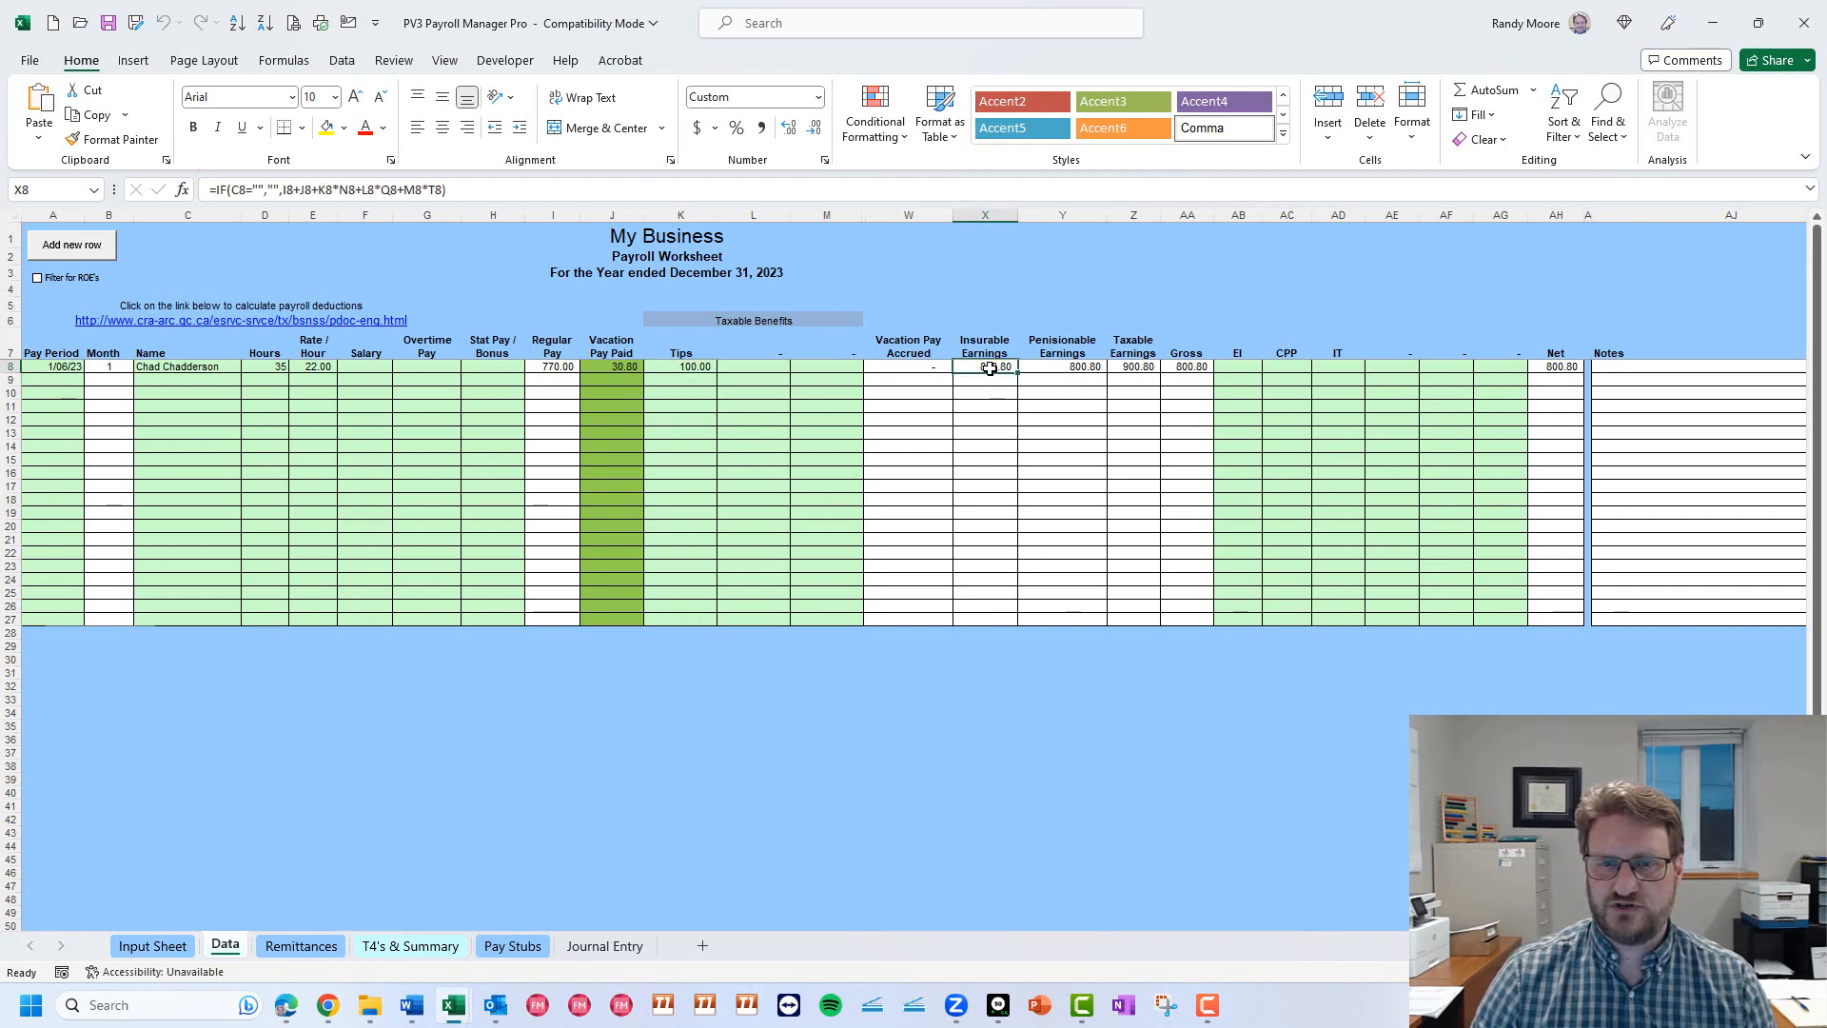
pyautogui.click(1057, 373)
pyautogui.click(1154, 368)
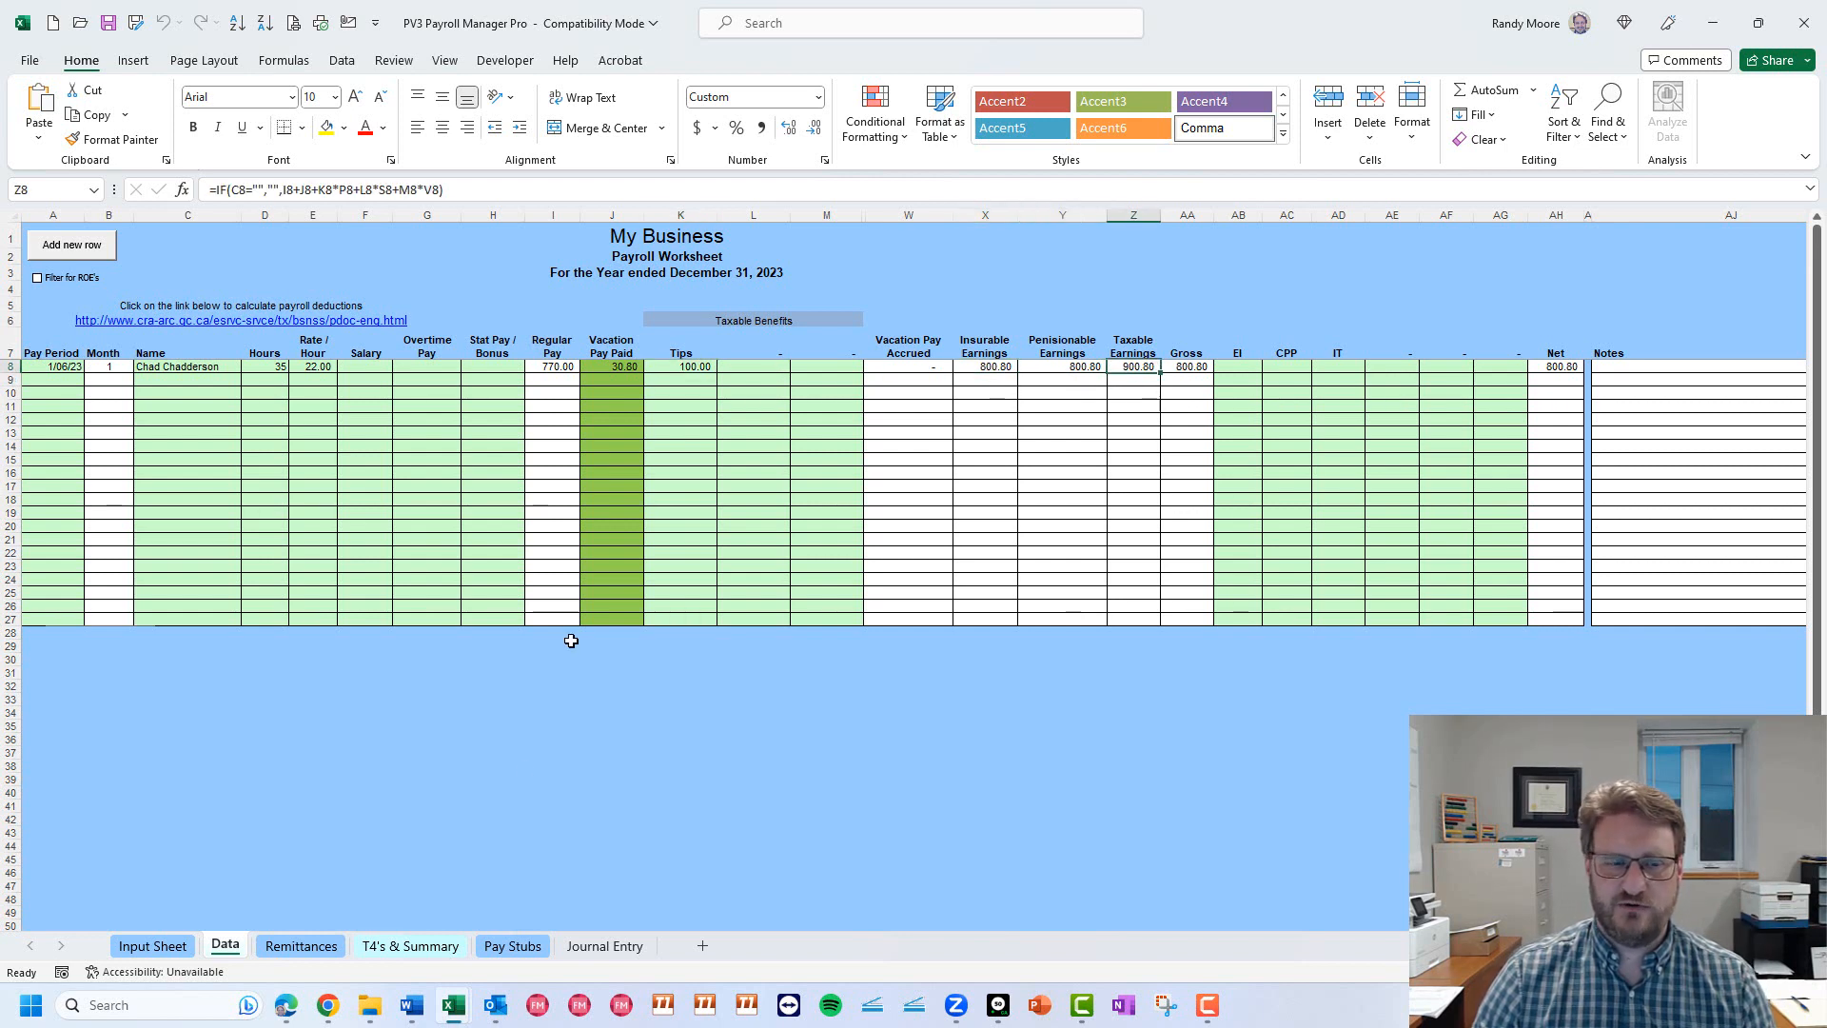
# Disable IT for the Tips benefit on the Input Sheet, and set the first row's Tips to 0 on the Data sheet.
pyautogui.click(181, 947)
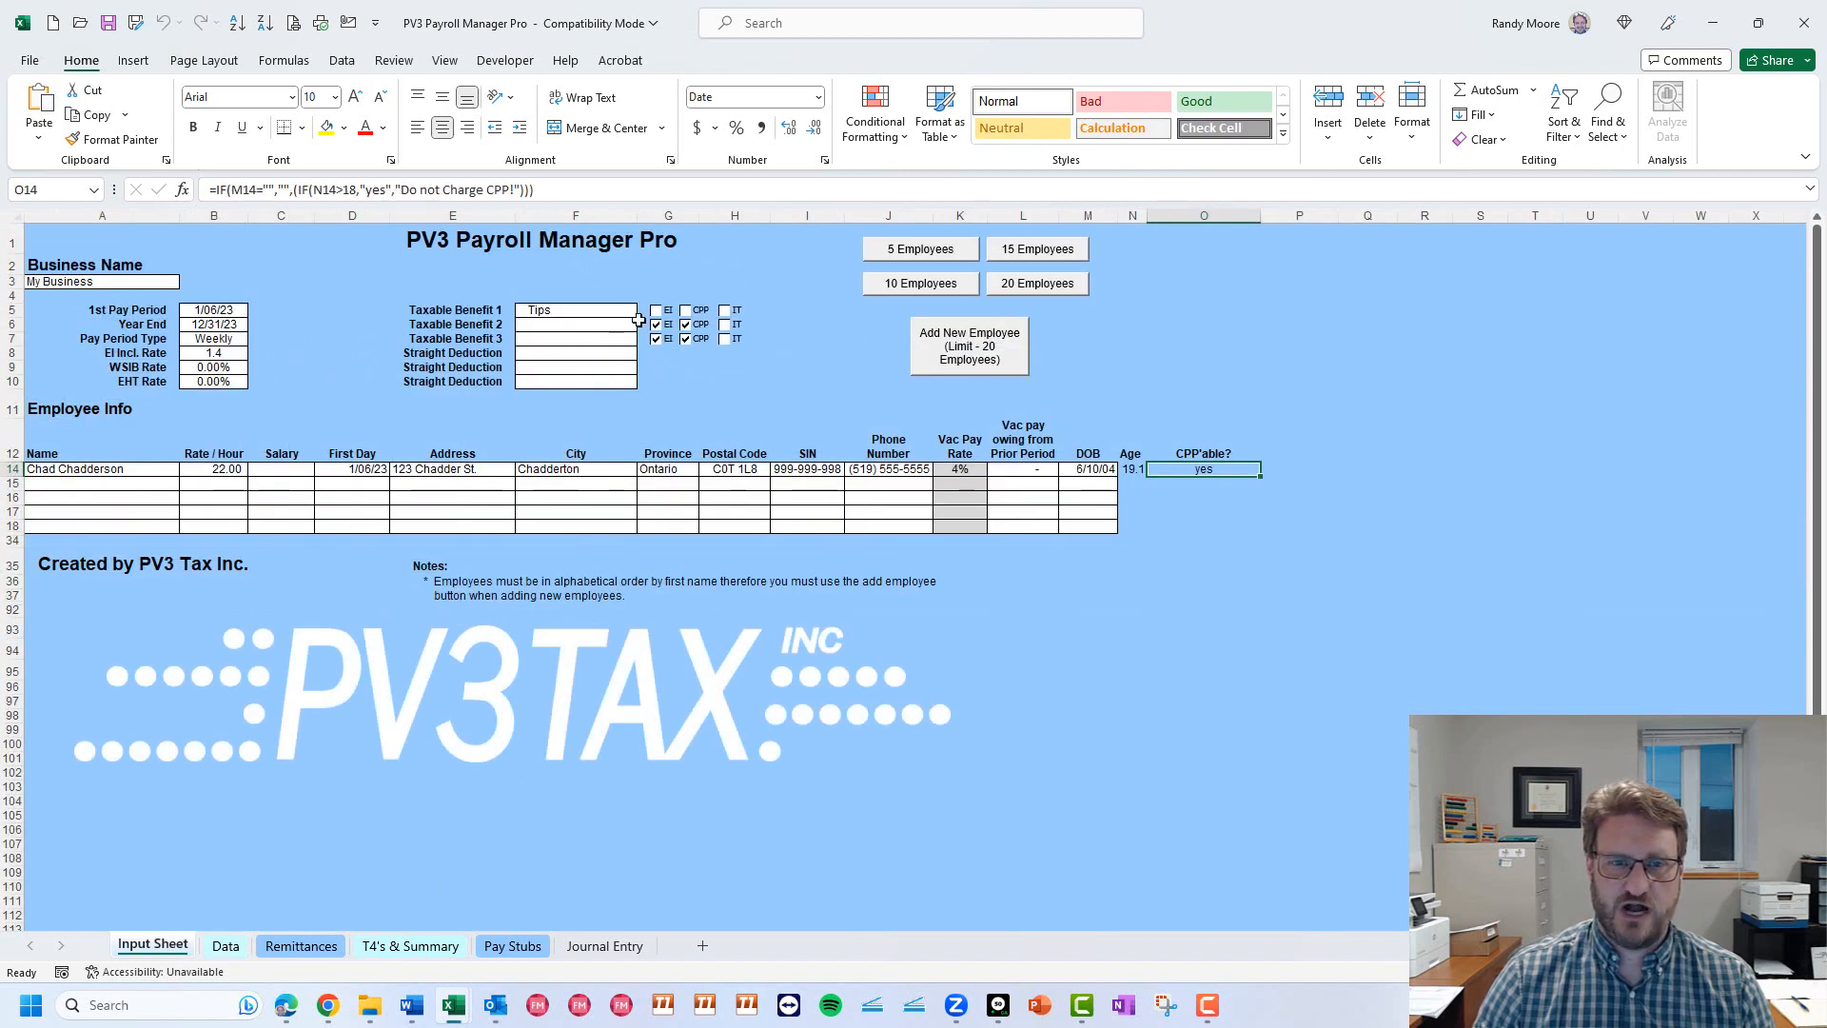
pyautogui.click(233, 950)
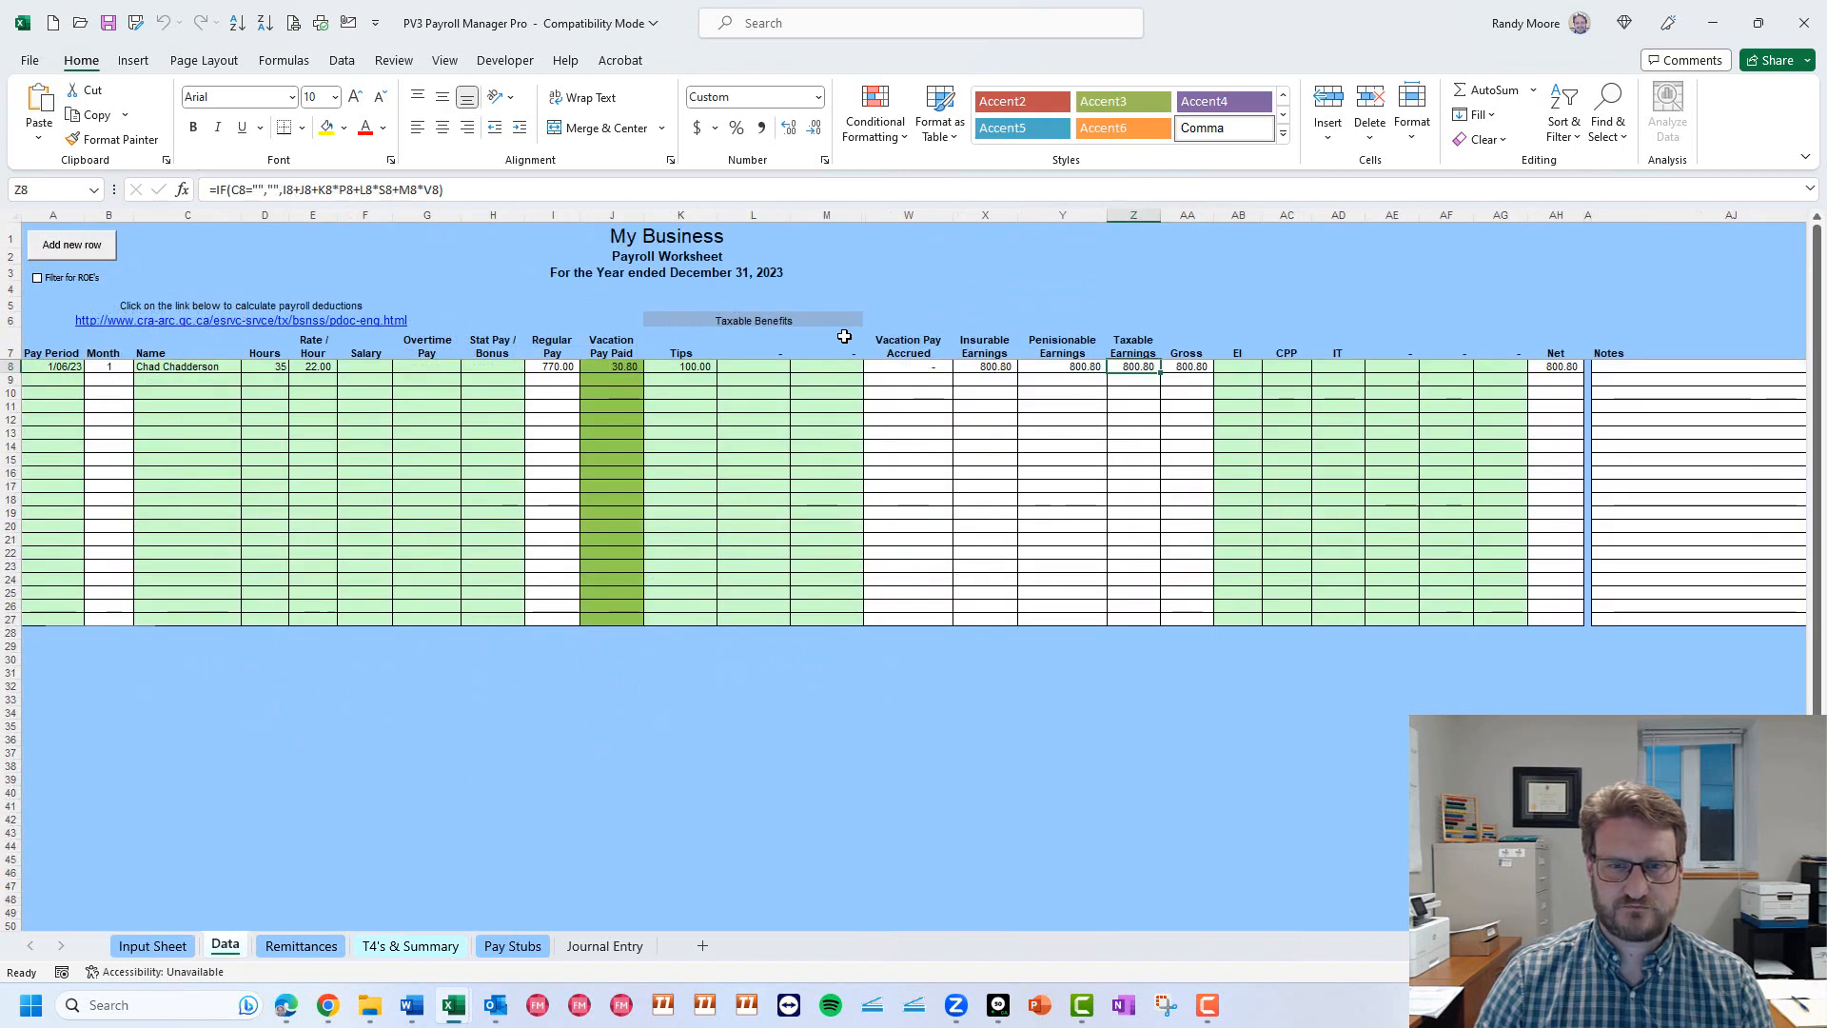
pyautogui.click(685, 368)
pyautogui.write('0')
pyautogui.press('Return')
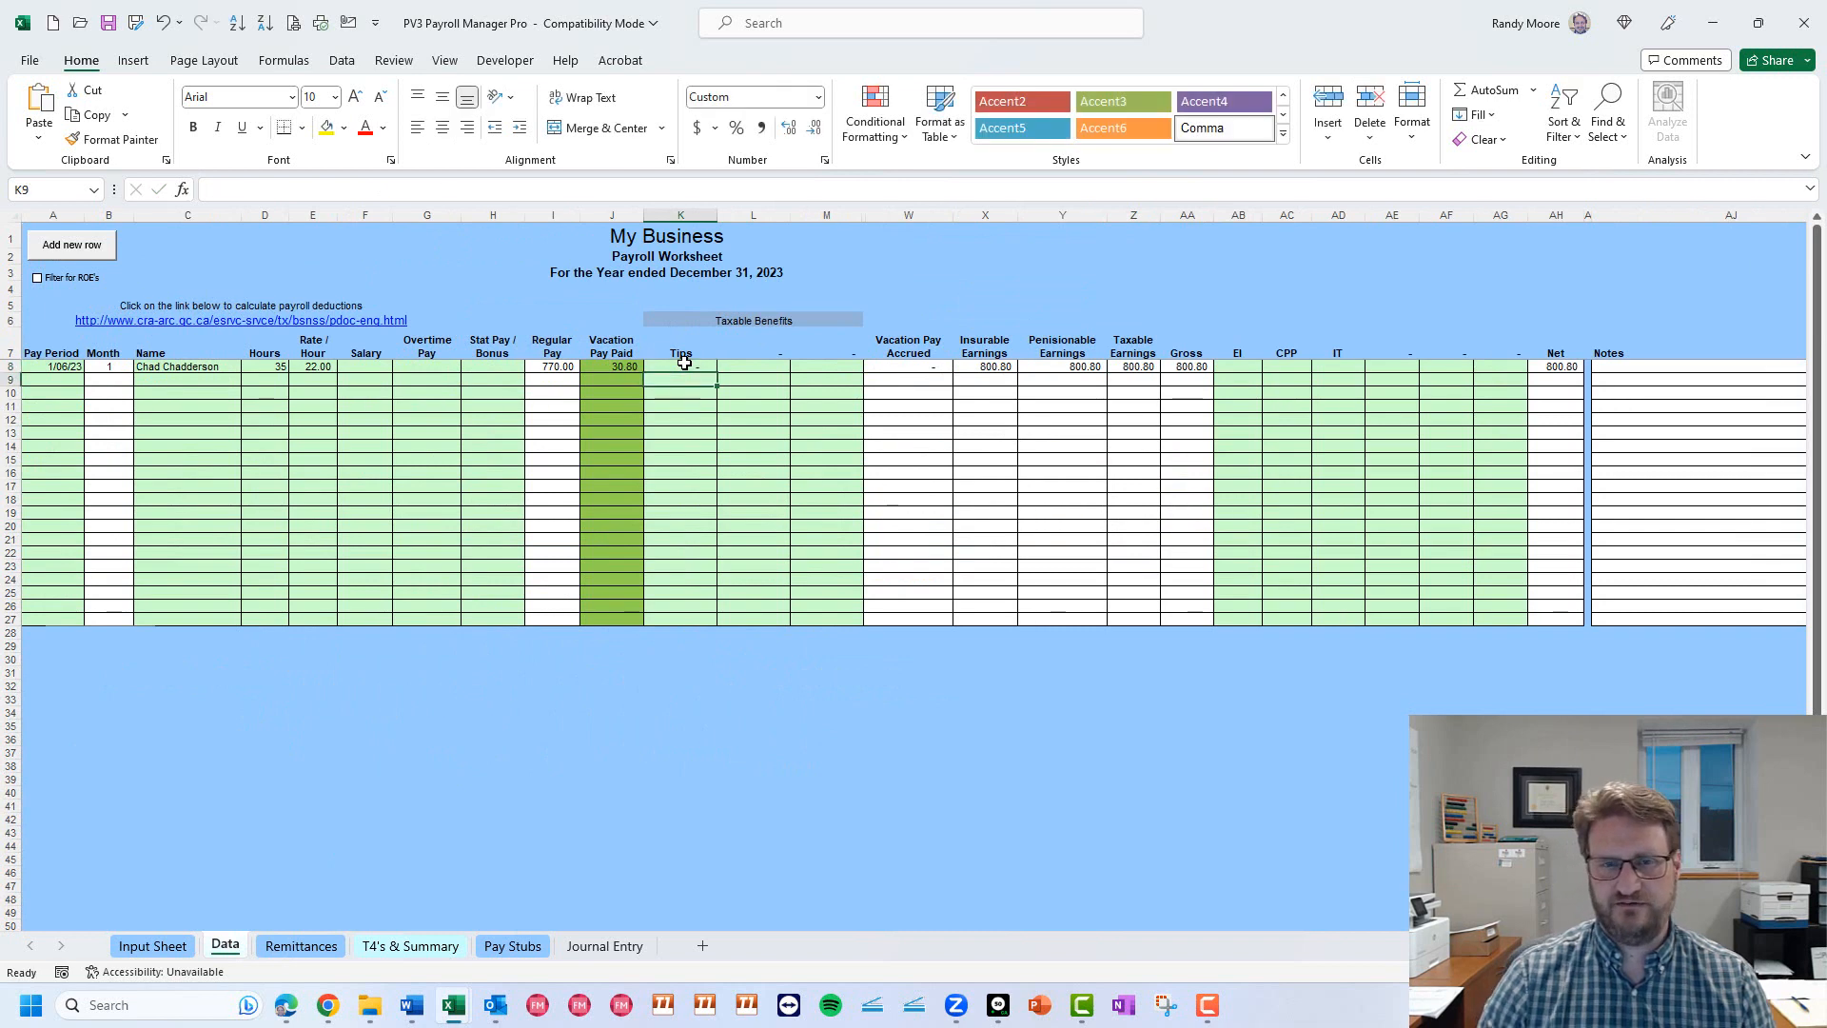
# Review the first row's earnings columns, Gross amount and EI deduction cell.
pyautogui.moveTo(999, 372); pyautogui.dragTo(1185, 367)
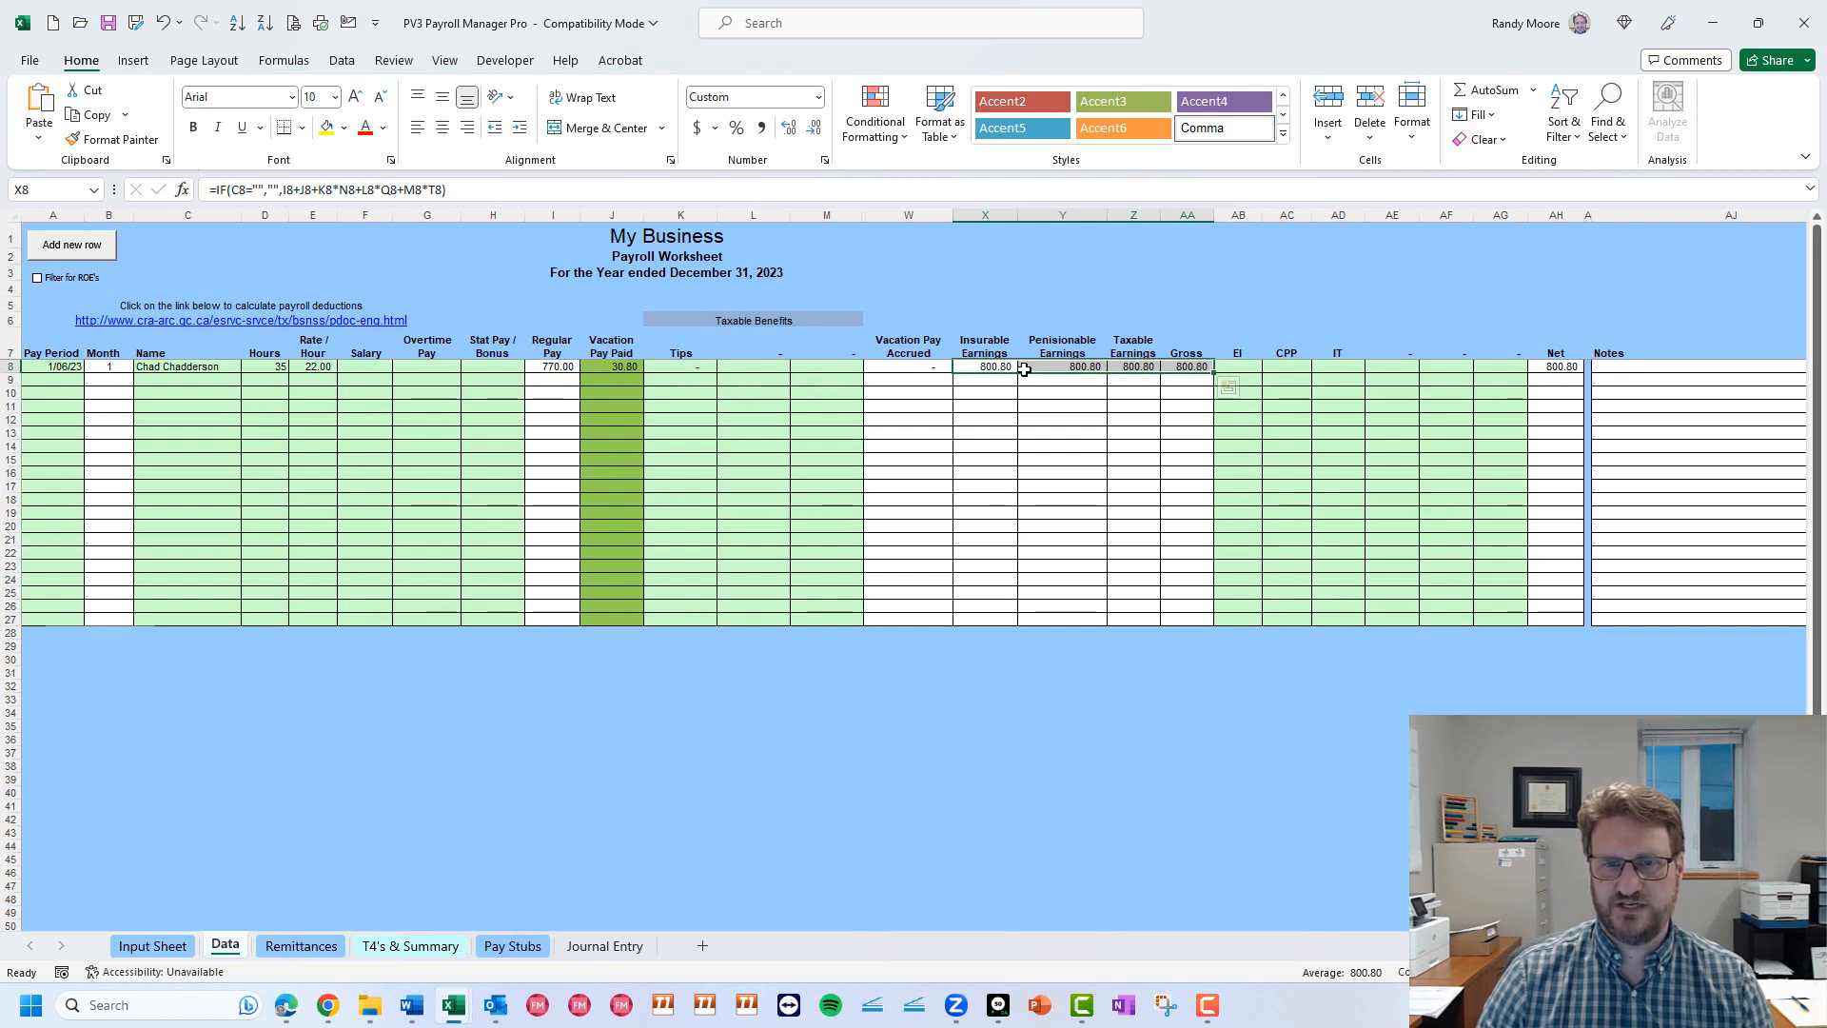
pyautogui.click(1178, 370)
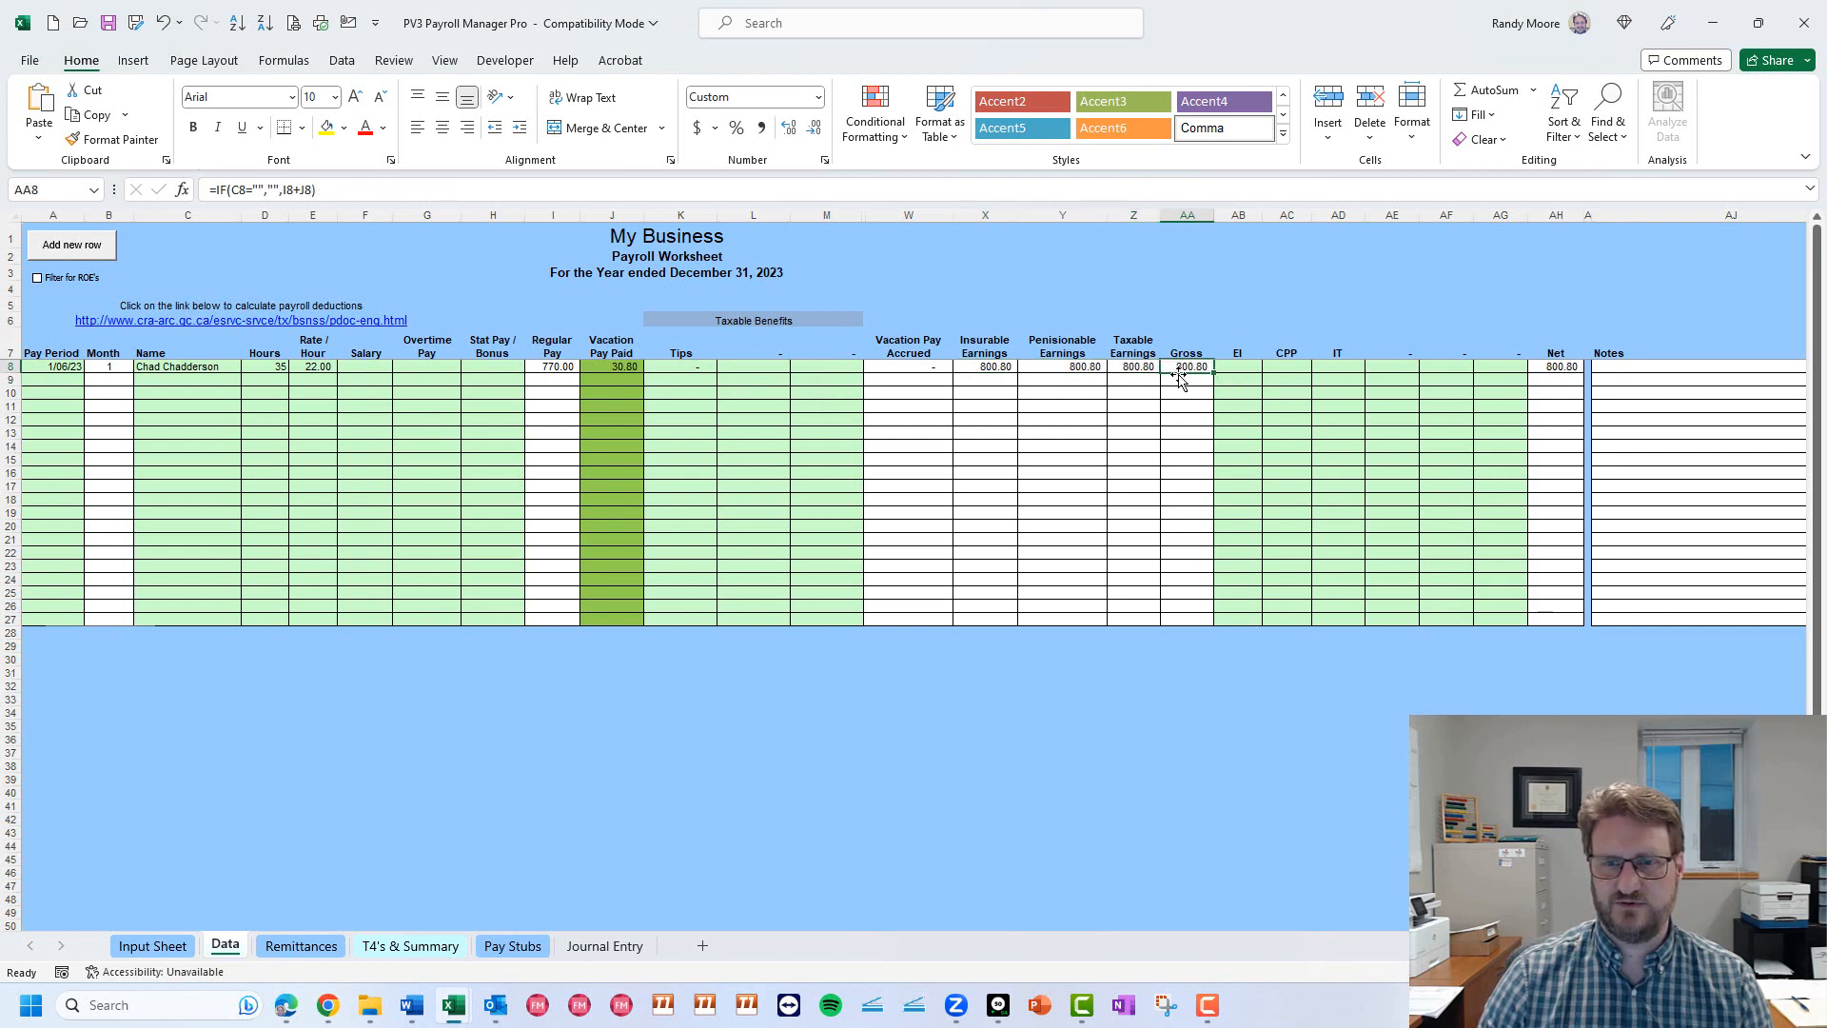
pyautogui.click(1235, 368)
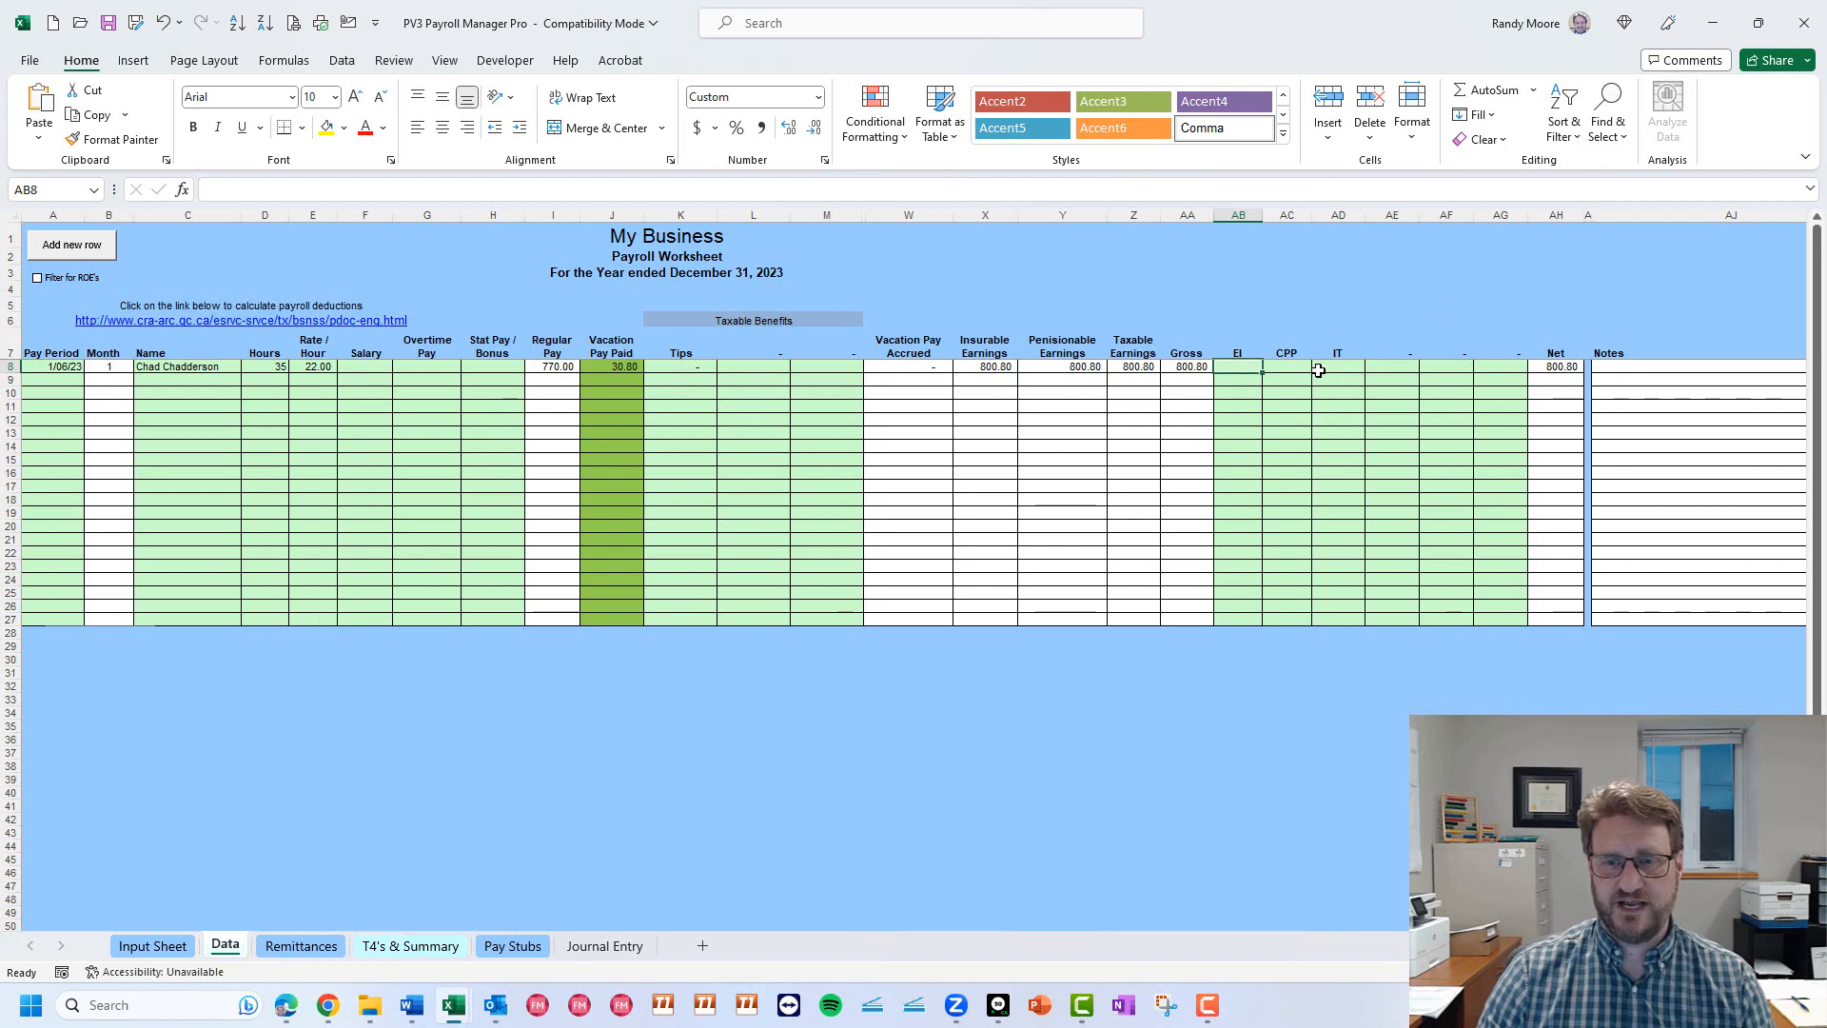
# Open the linked CRA Payroll Deductions Online Calculator from the Data sheet, accept its terms and begin a Salary calculation.
pyautogui.click(239, 320)
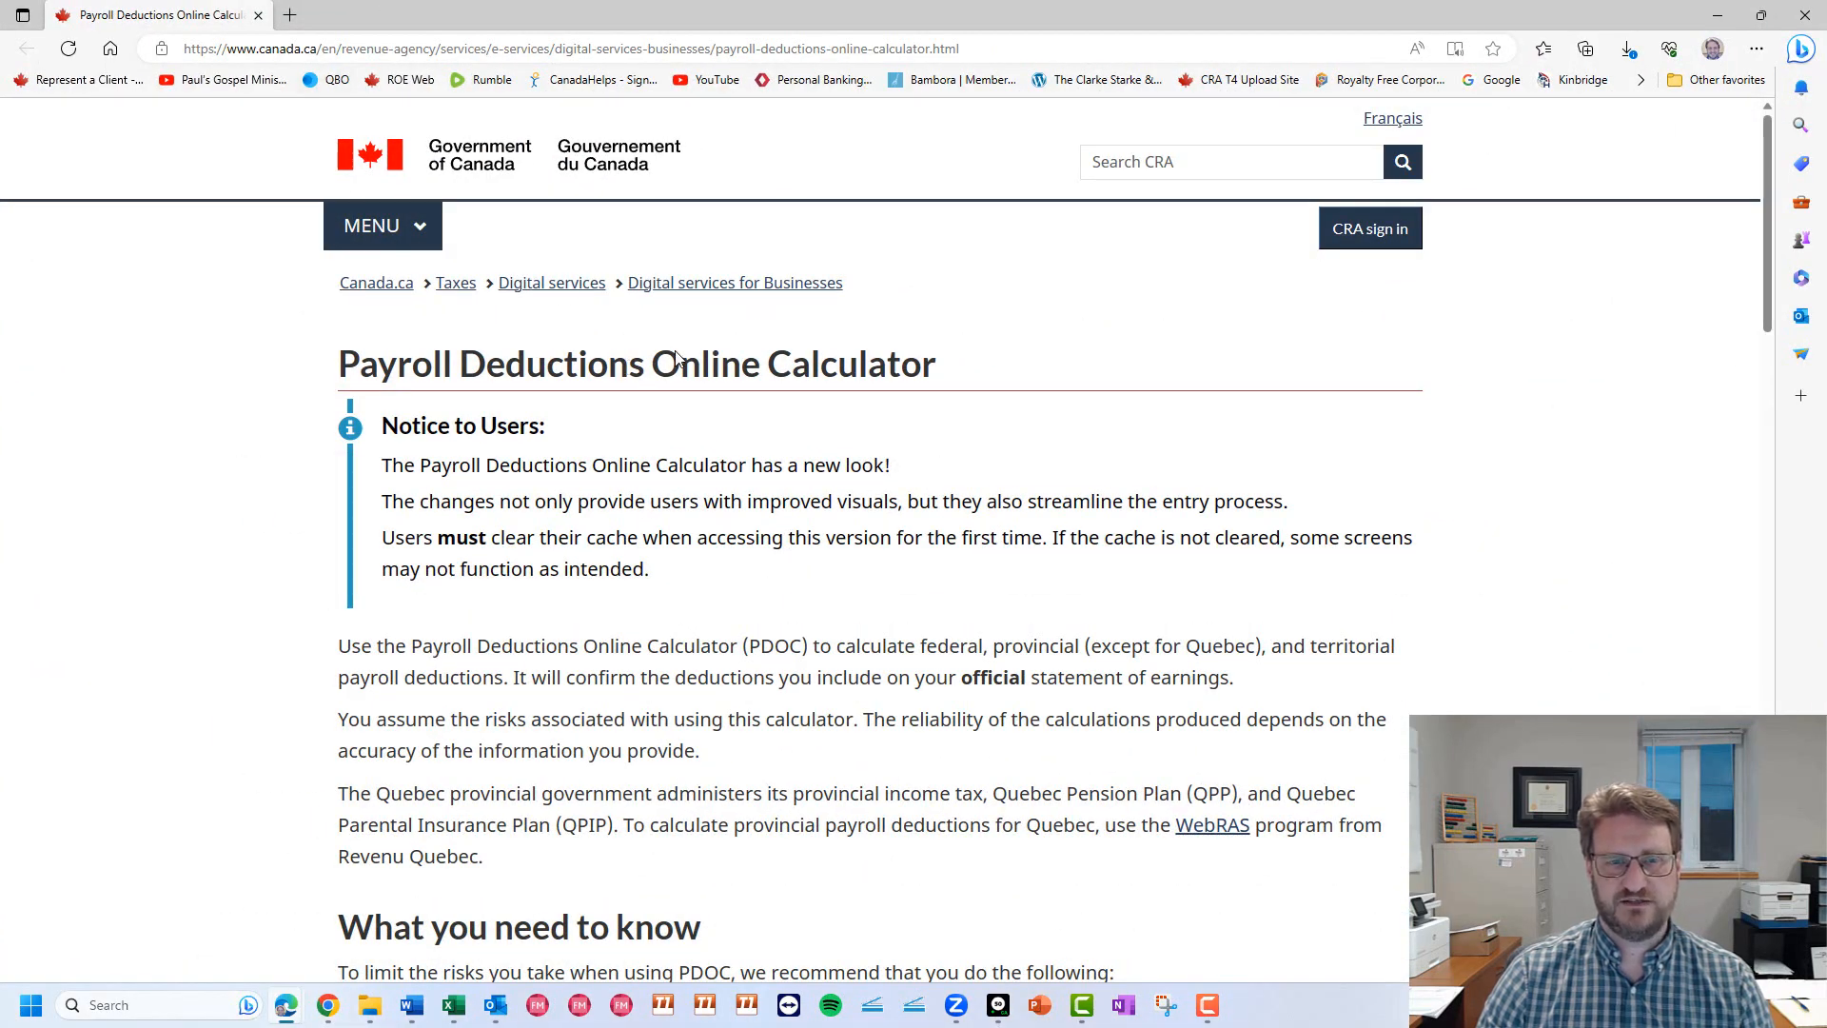
pyautogui.scroll(-15, 773, 408)
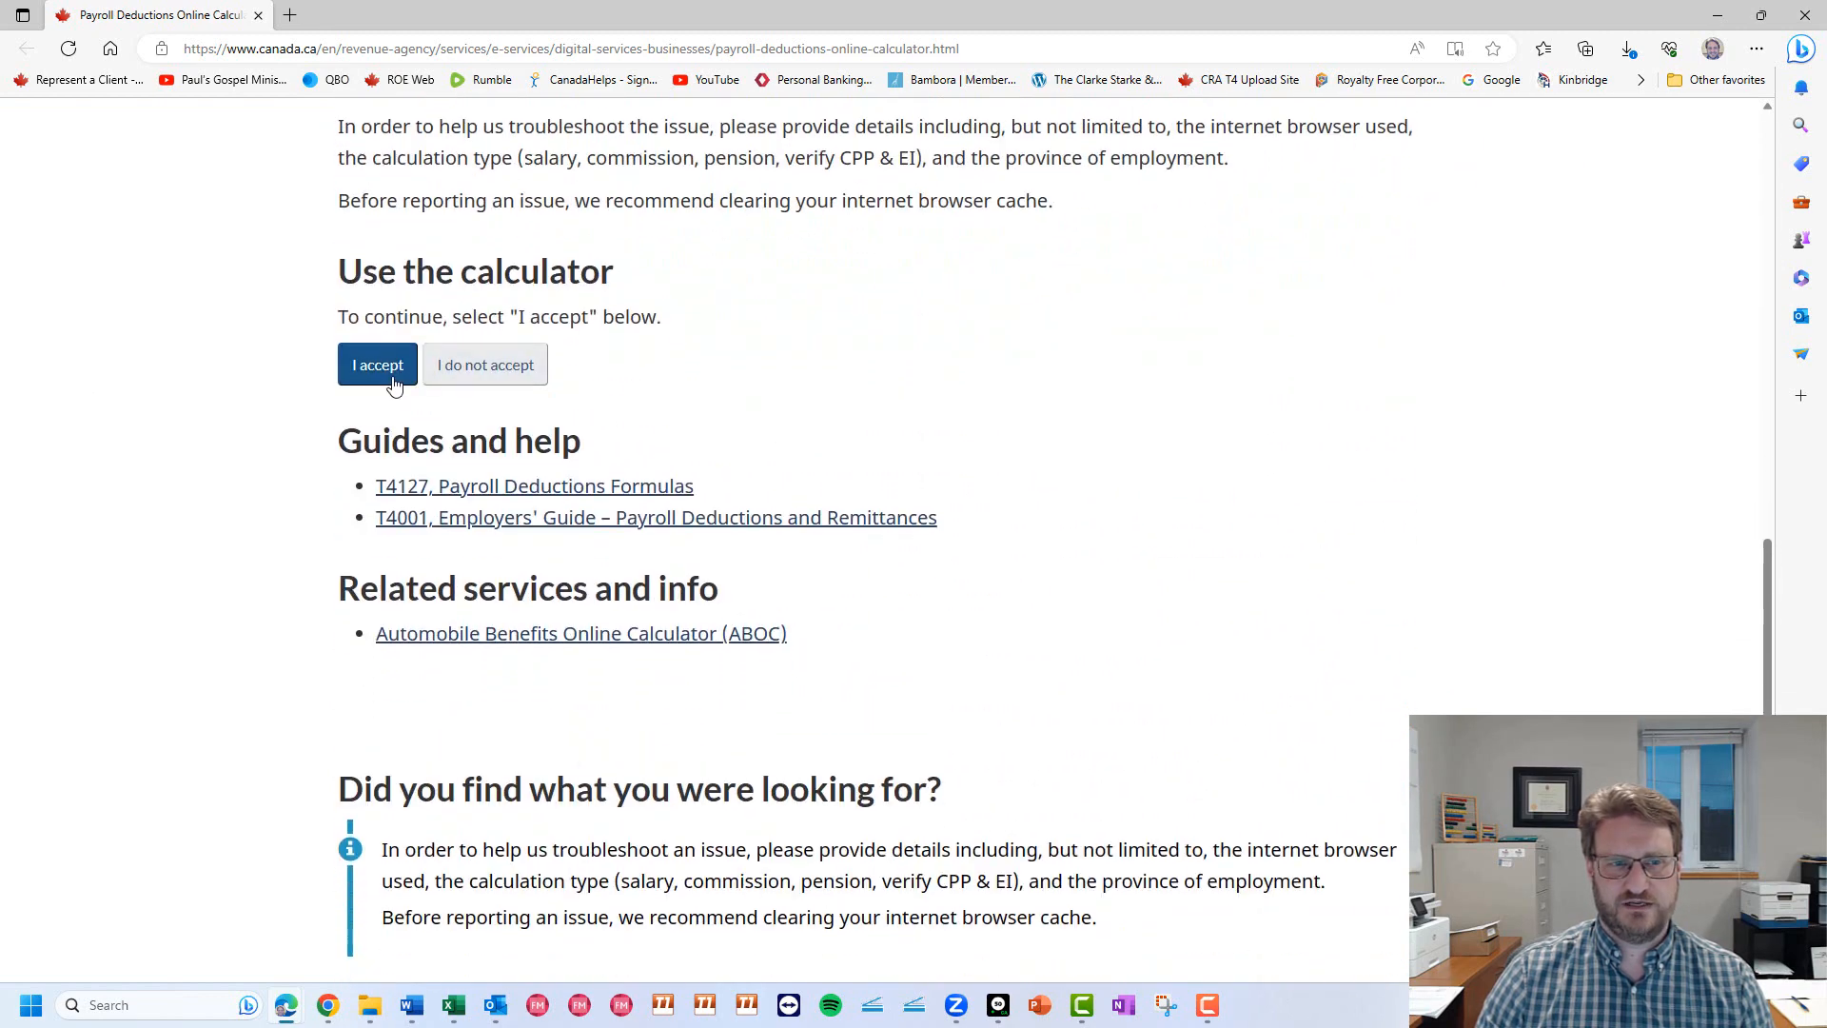
pyautogui.click(373, 359)
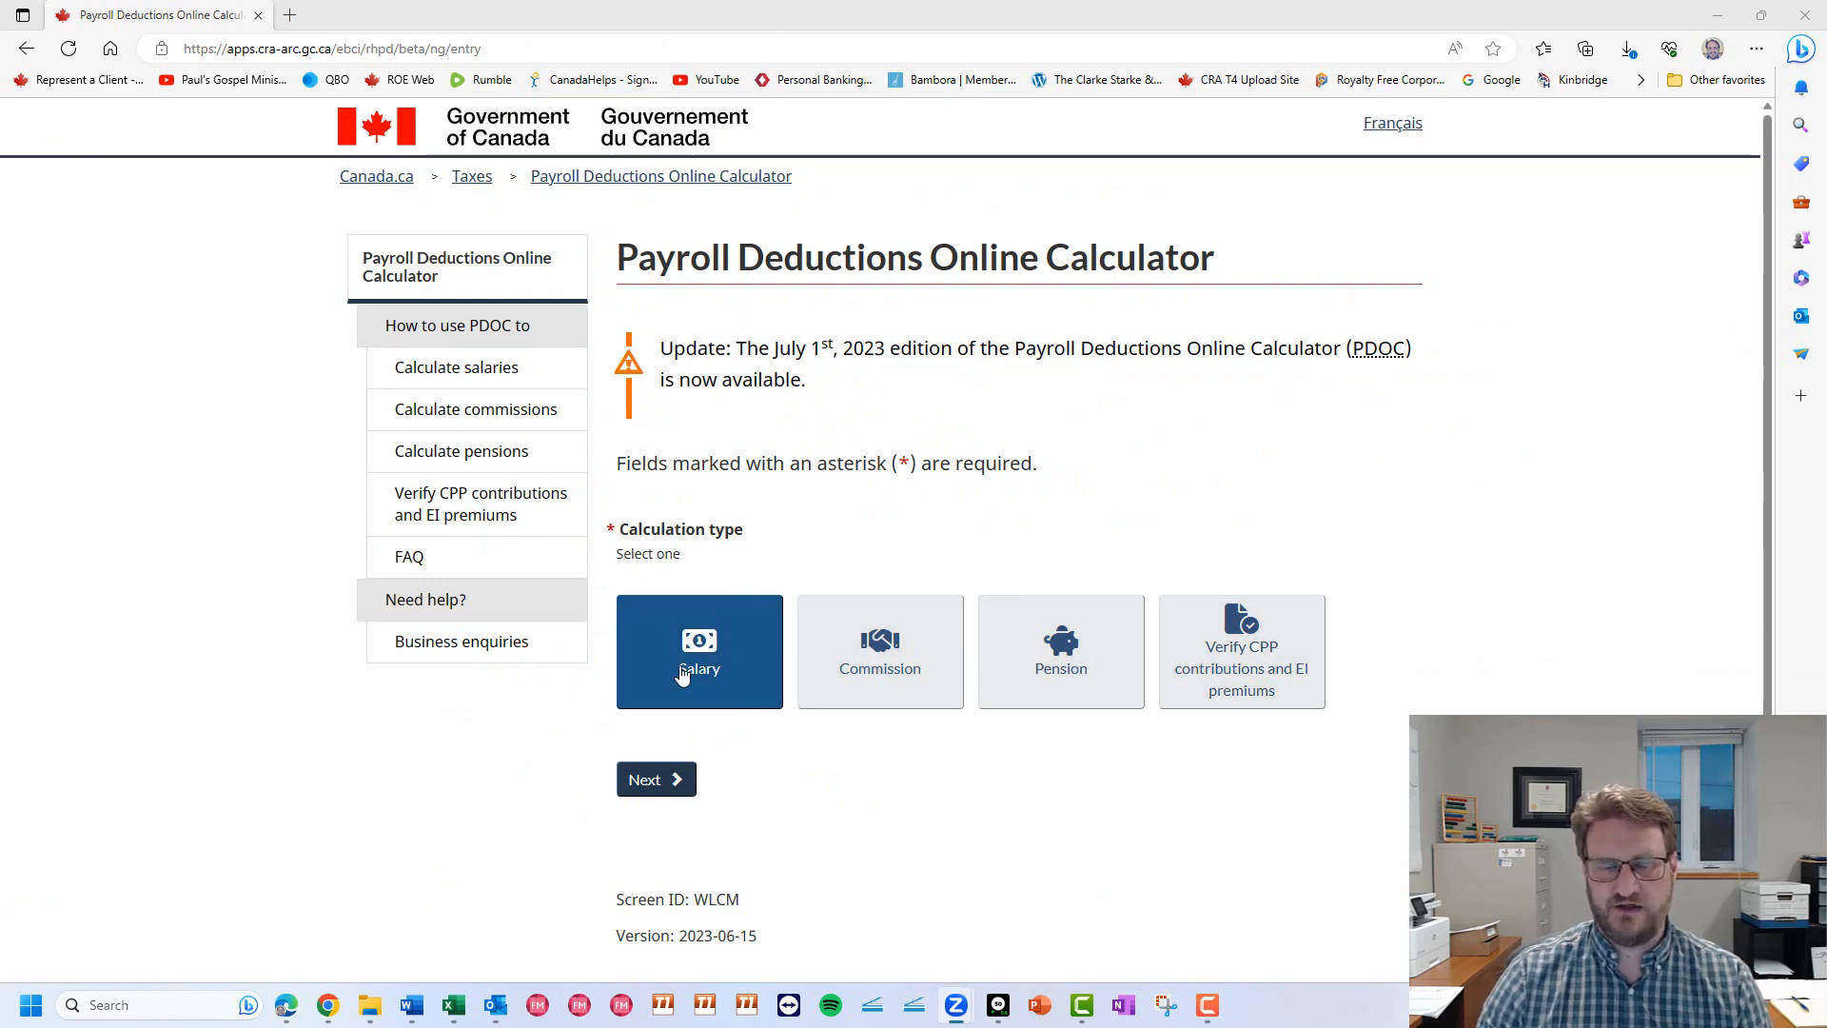
pyautogui.click(672, 780)
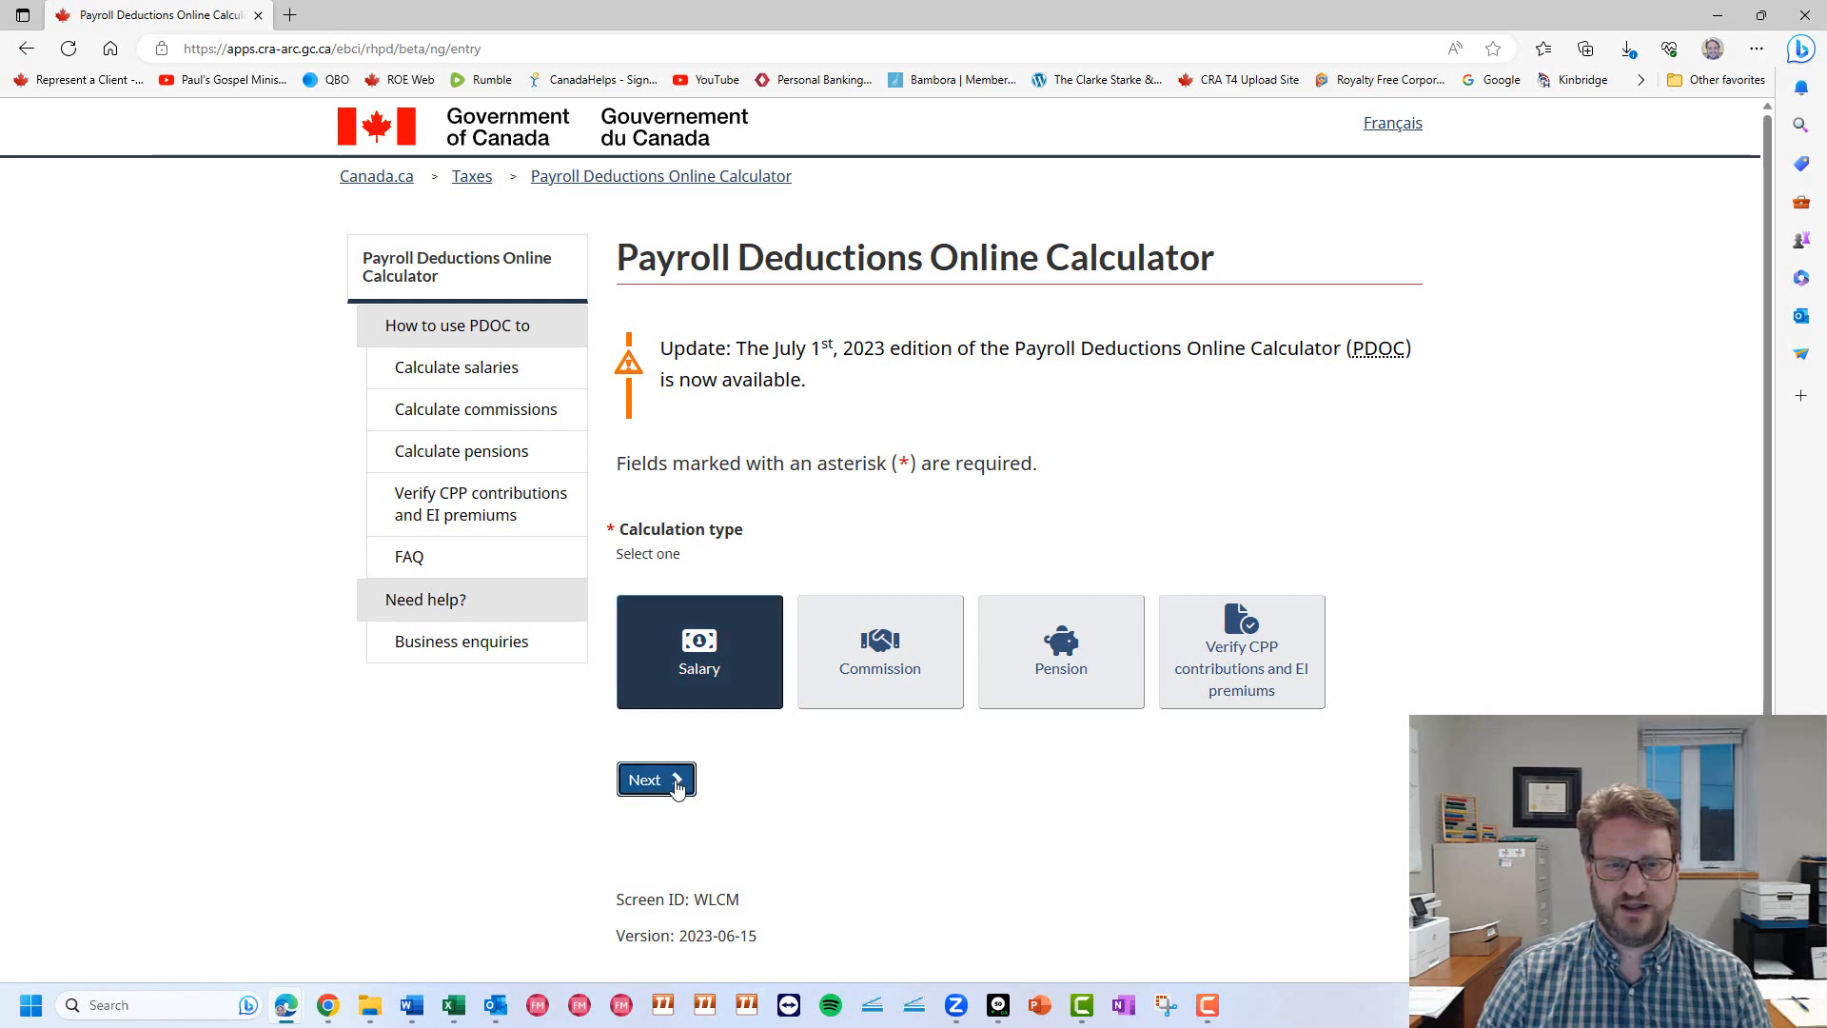
# Set the province of employment to Ontario and the pay period frequency to Weekly (52 pay periods a year).
pyautogui.scroll(-3, 714, 733)
pyautogui.click(728, 613)
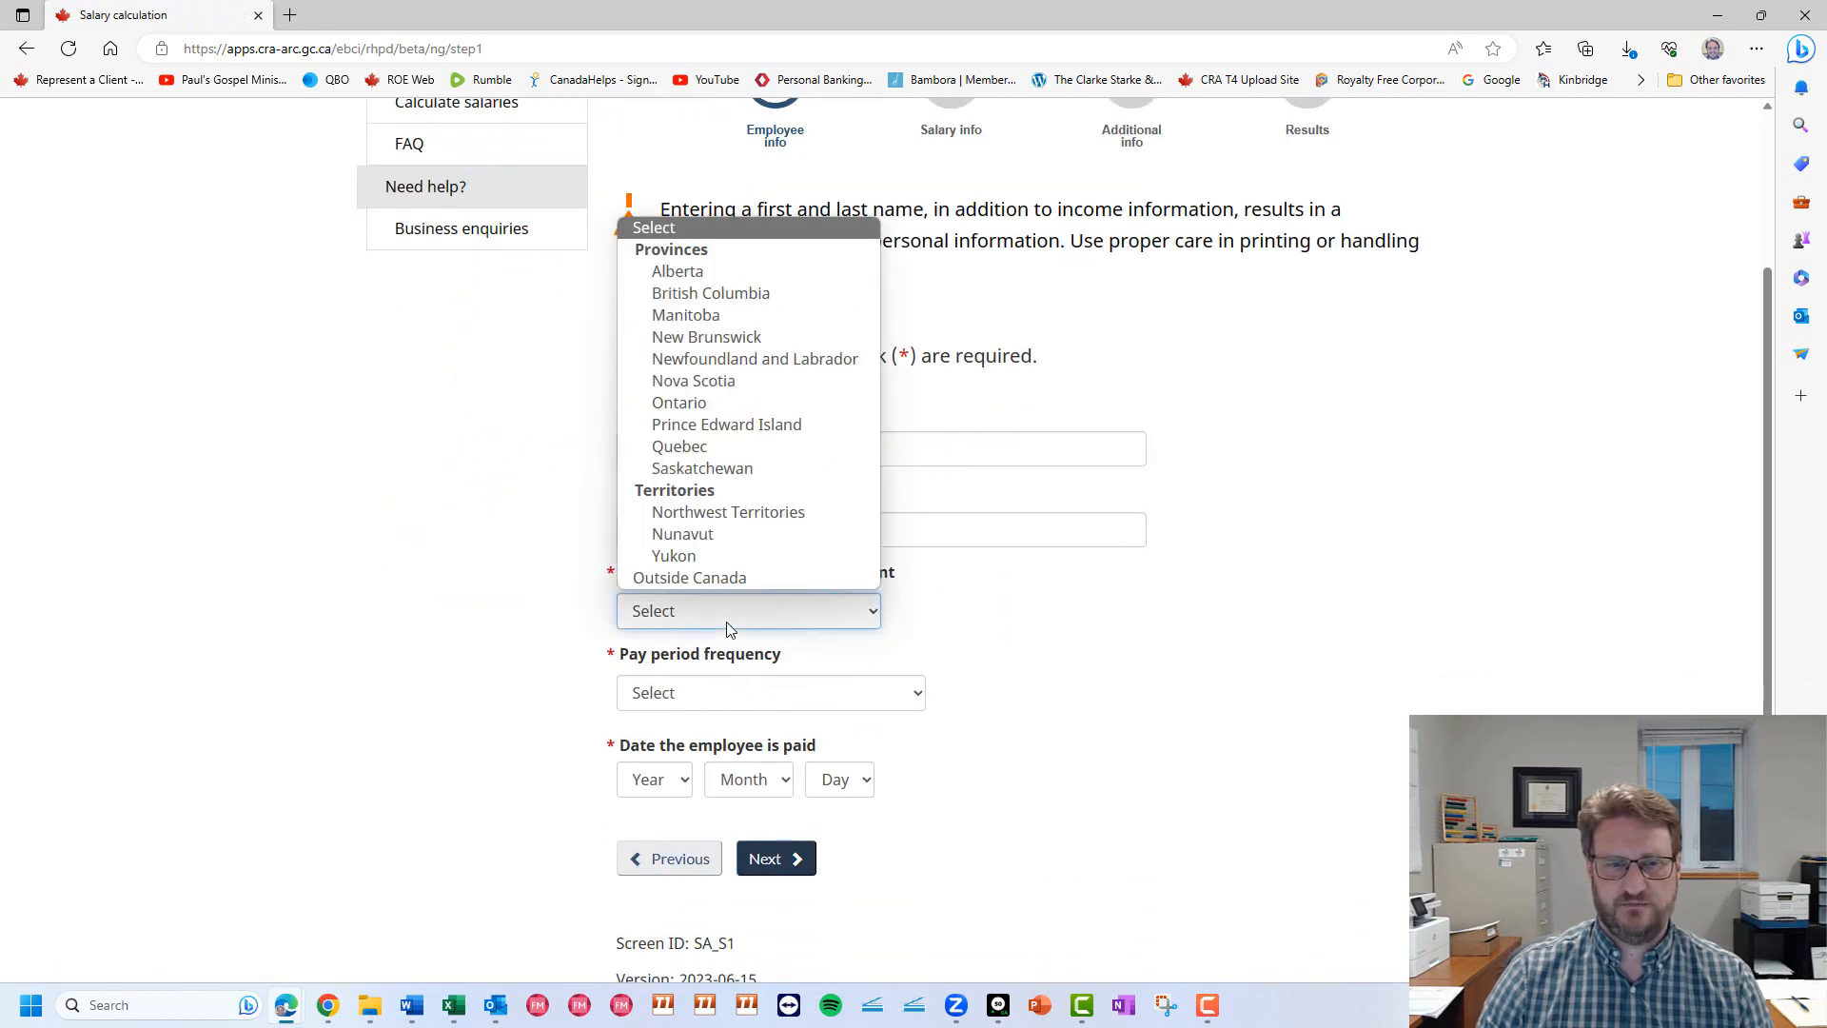
pyautogui.click(718, 404)
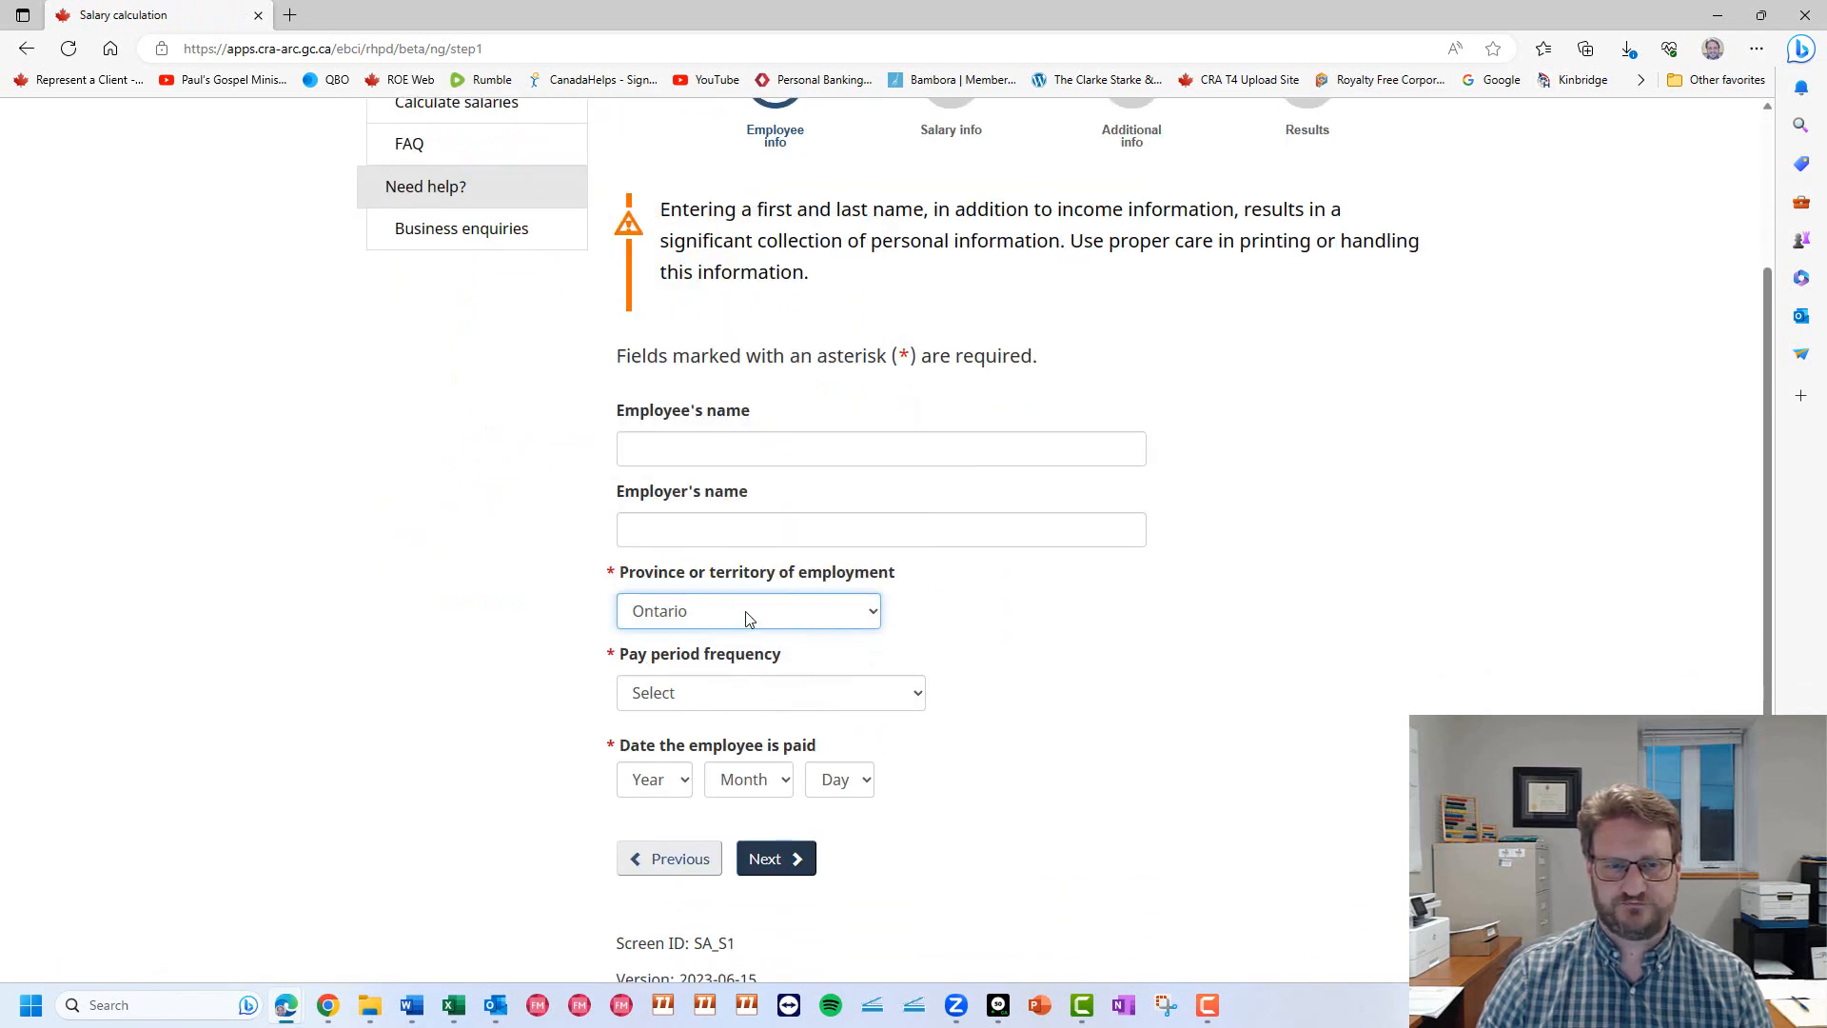
pyautogui.click(716, 705)
pyautogui.click(713, 770)
# Set the date the employee is paid to 2023-01-06, leave the name fields blank and continue to the salary information.
pyautogui.click(680, 786)
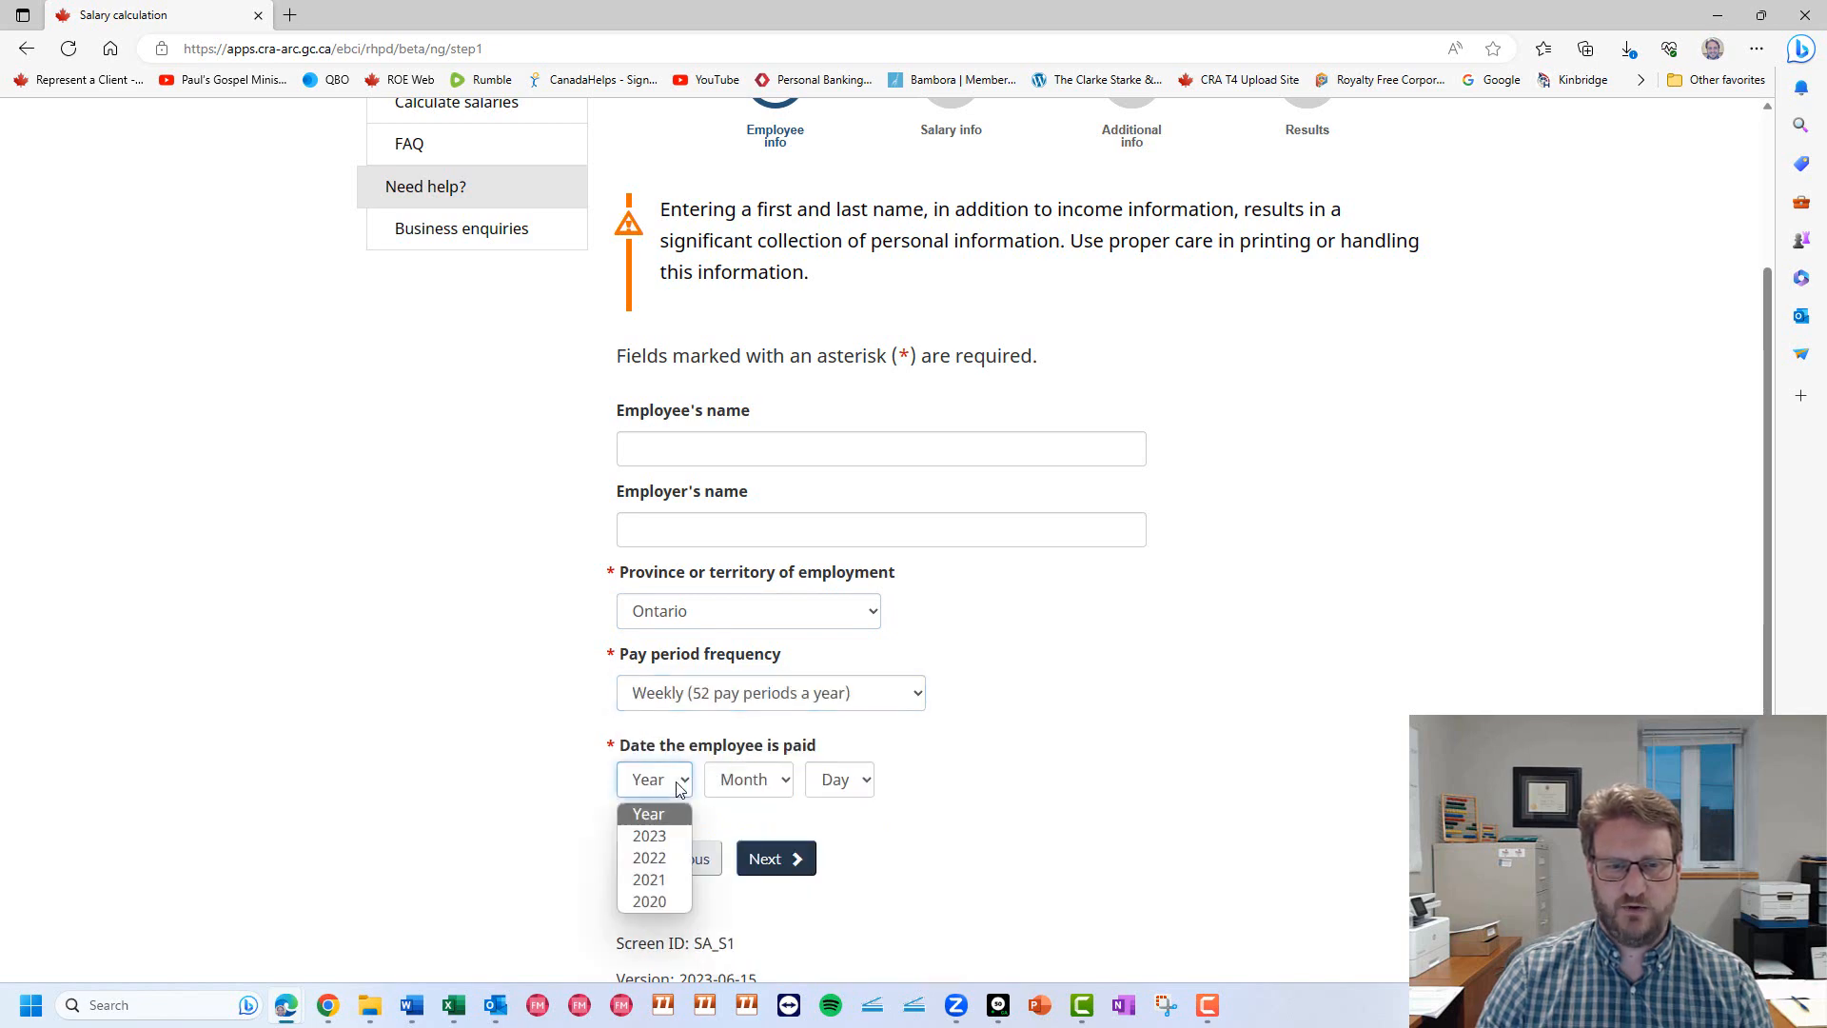
pyautogui.click(657, 836)
pyautogui.click(754, 785)
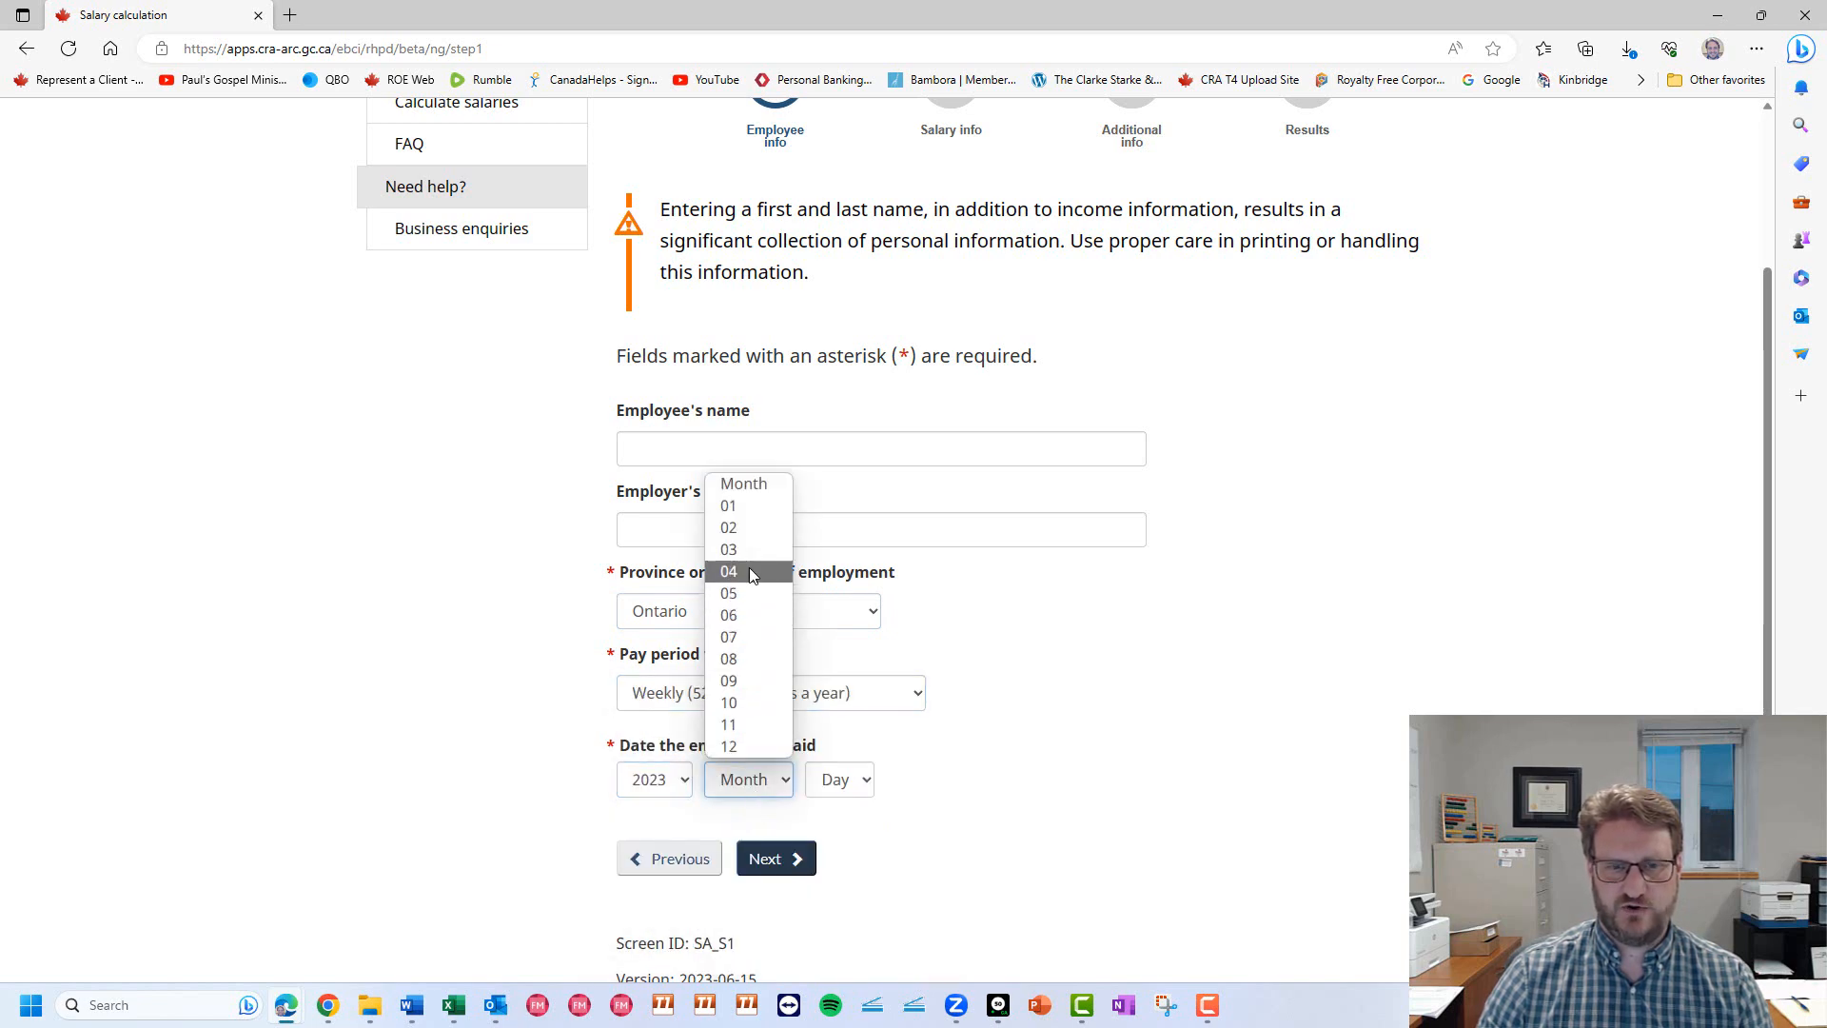
pyautogui.click(750, 515)
pyautogui.click(862, 773)
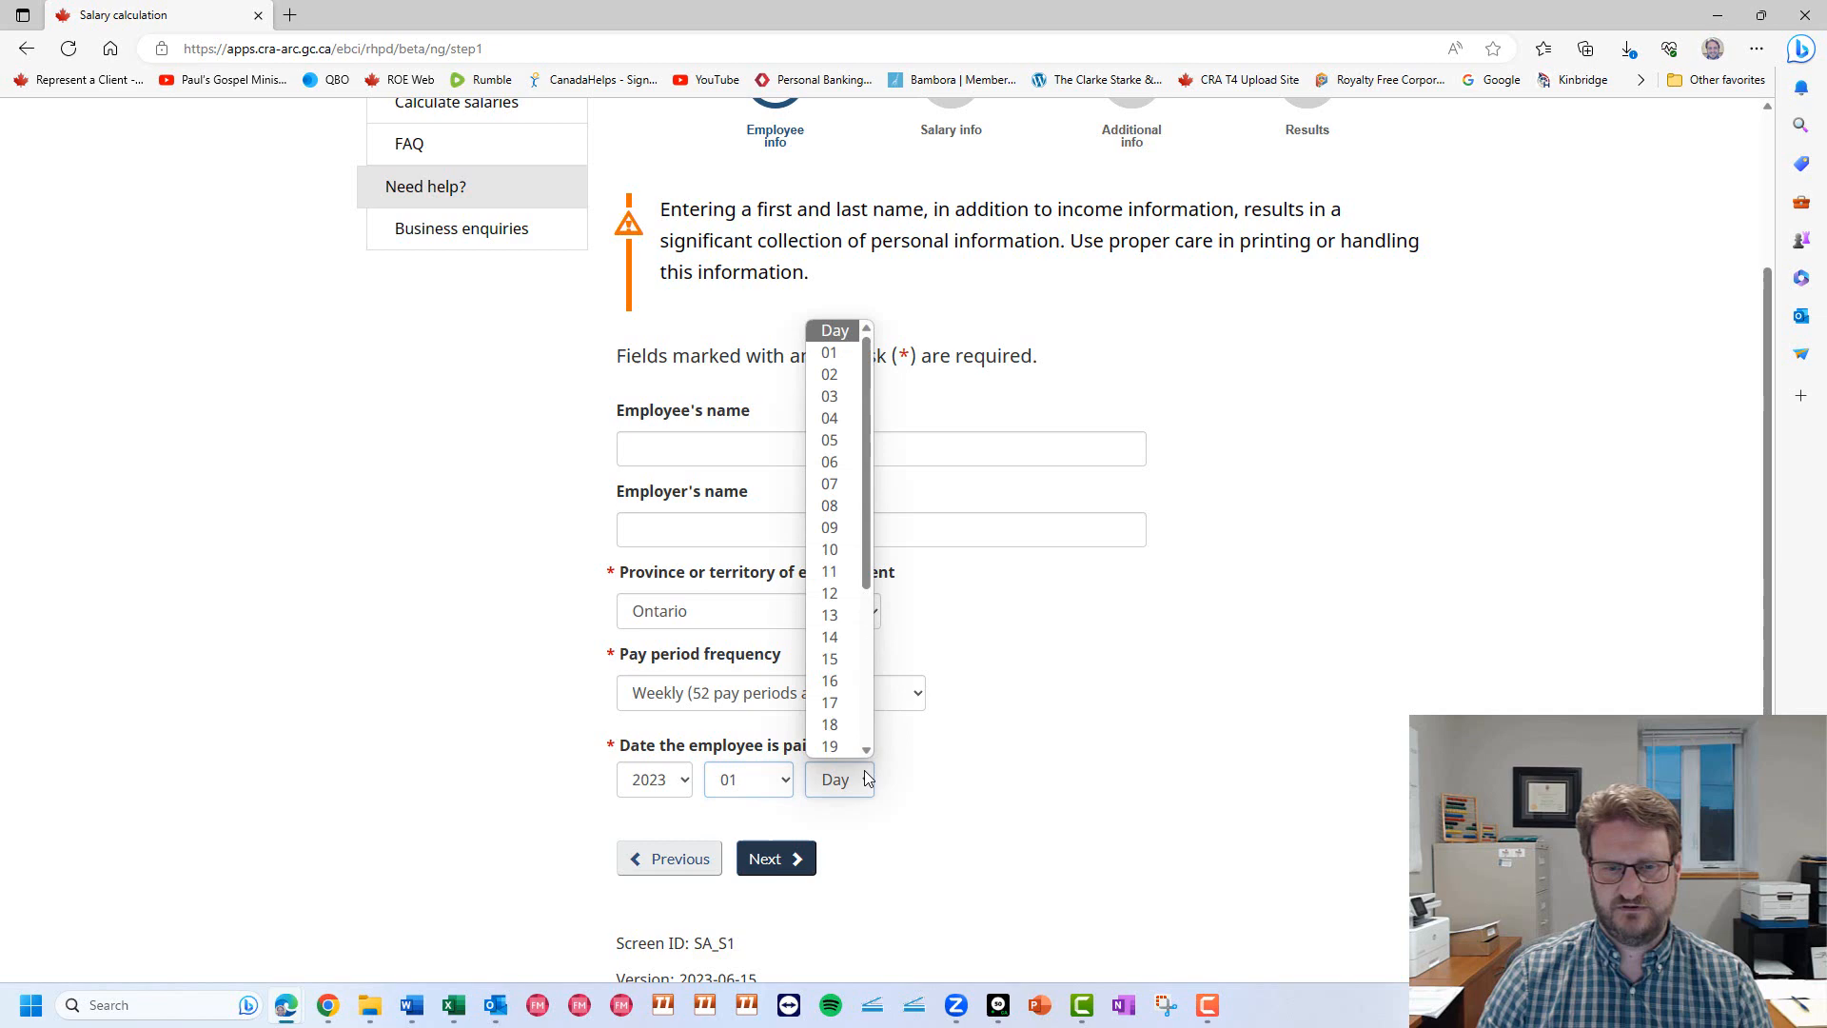
pyautogui.click(847, 462)
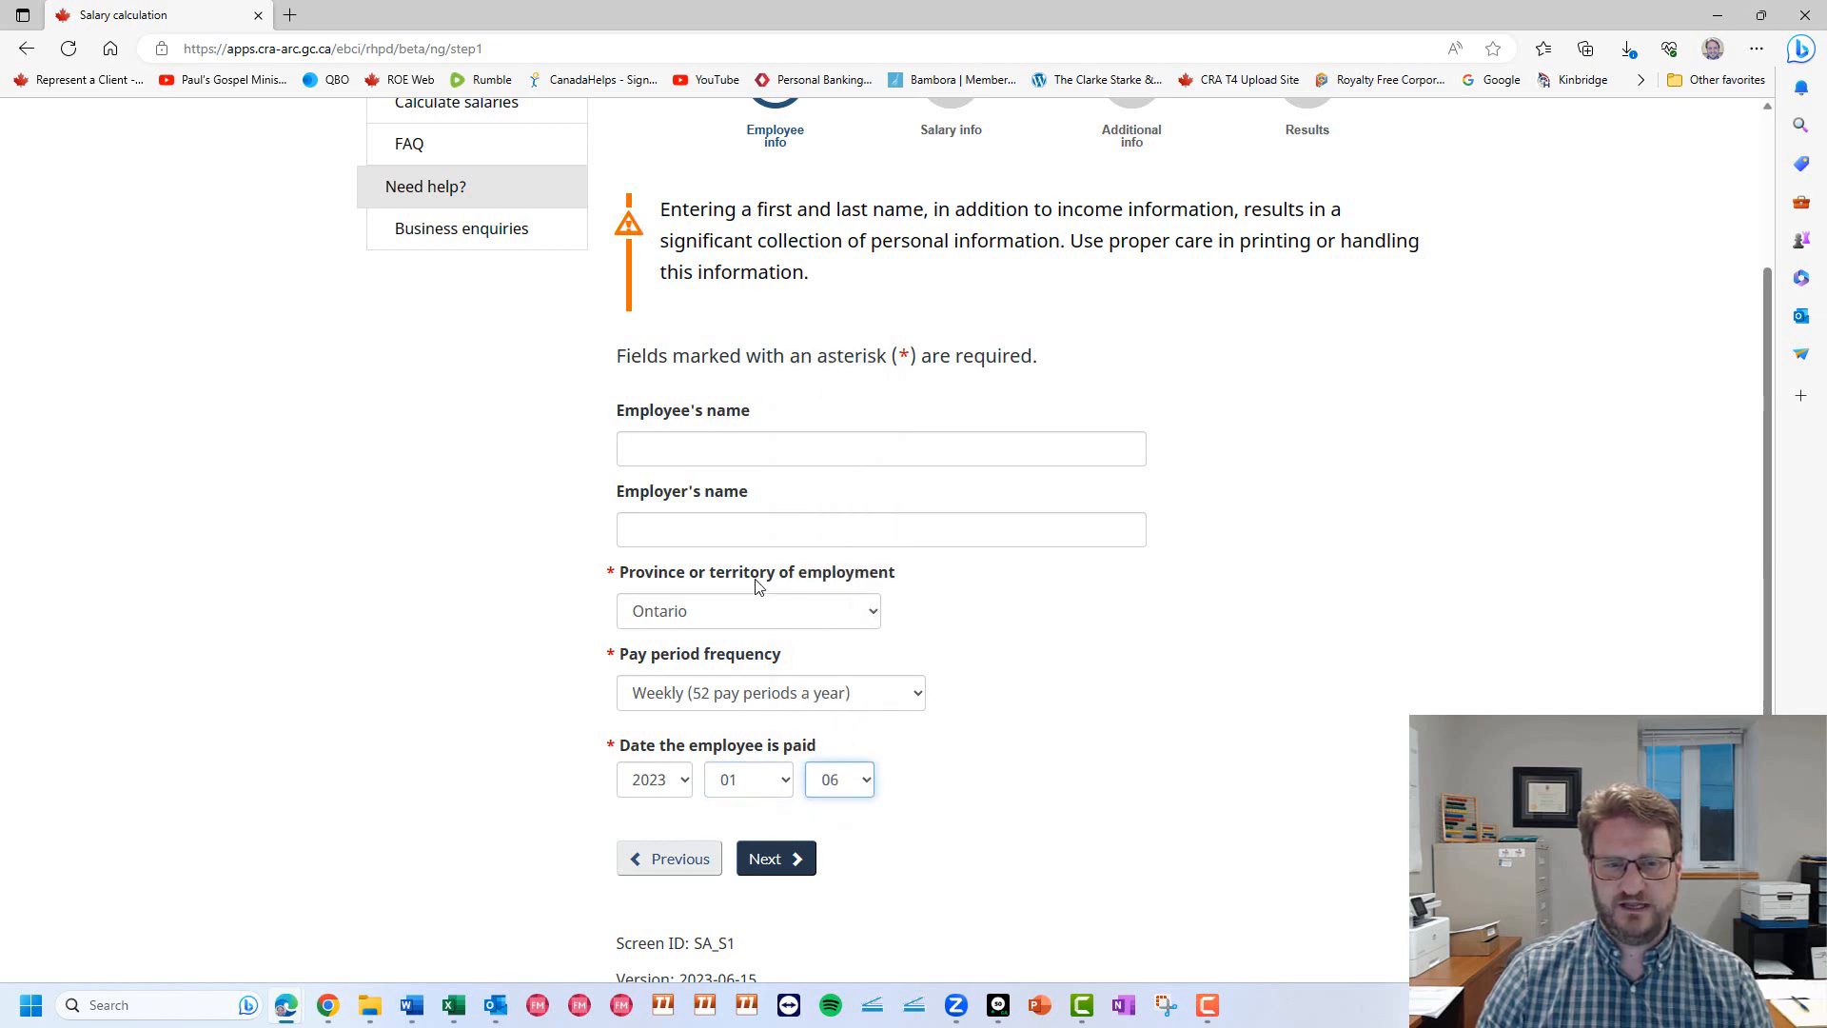
pyautogui.click(682, 433)
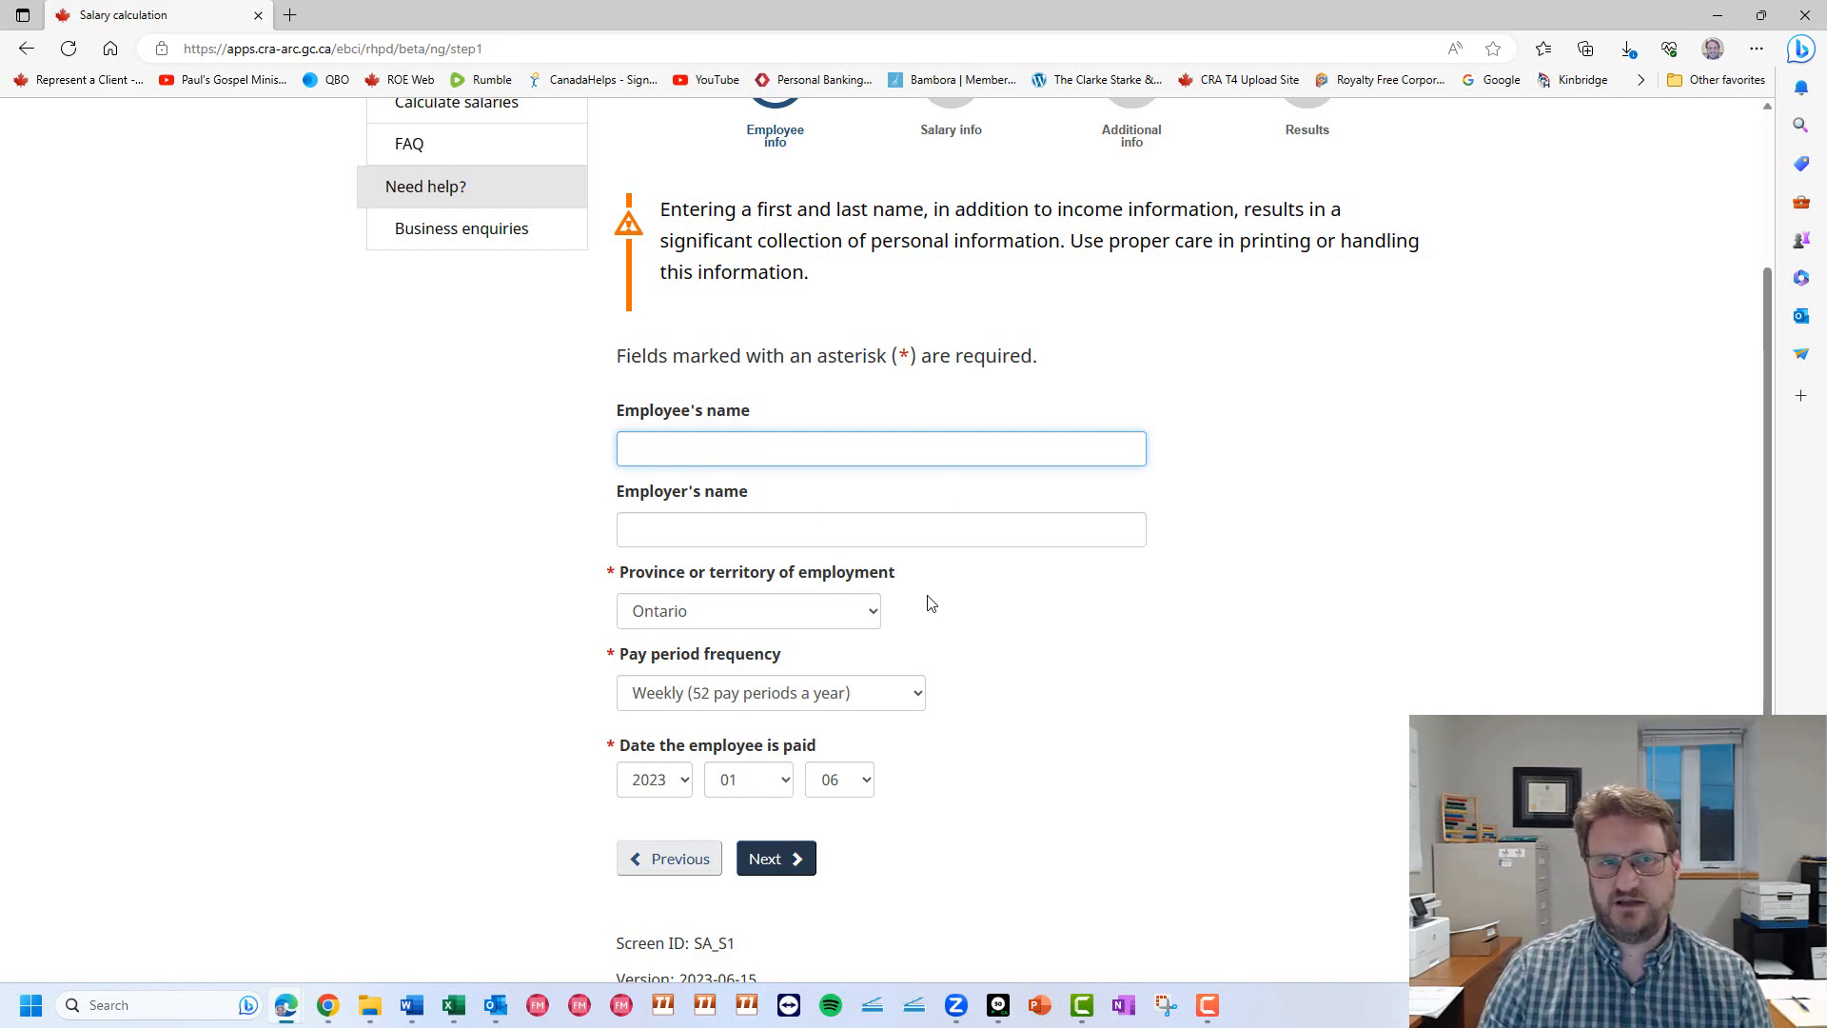
pyautogui.click(772, 860)
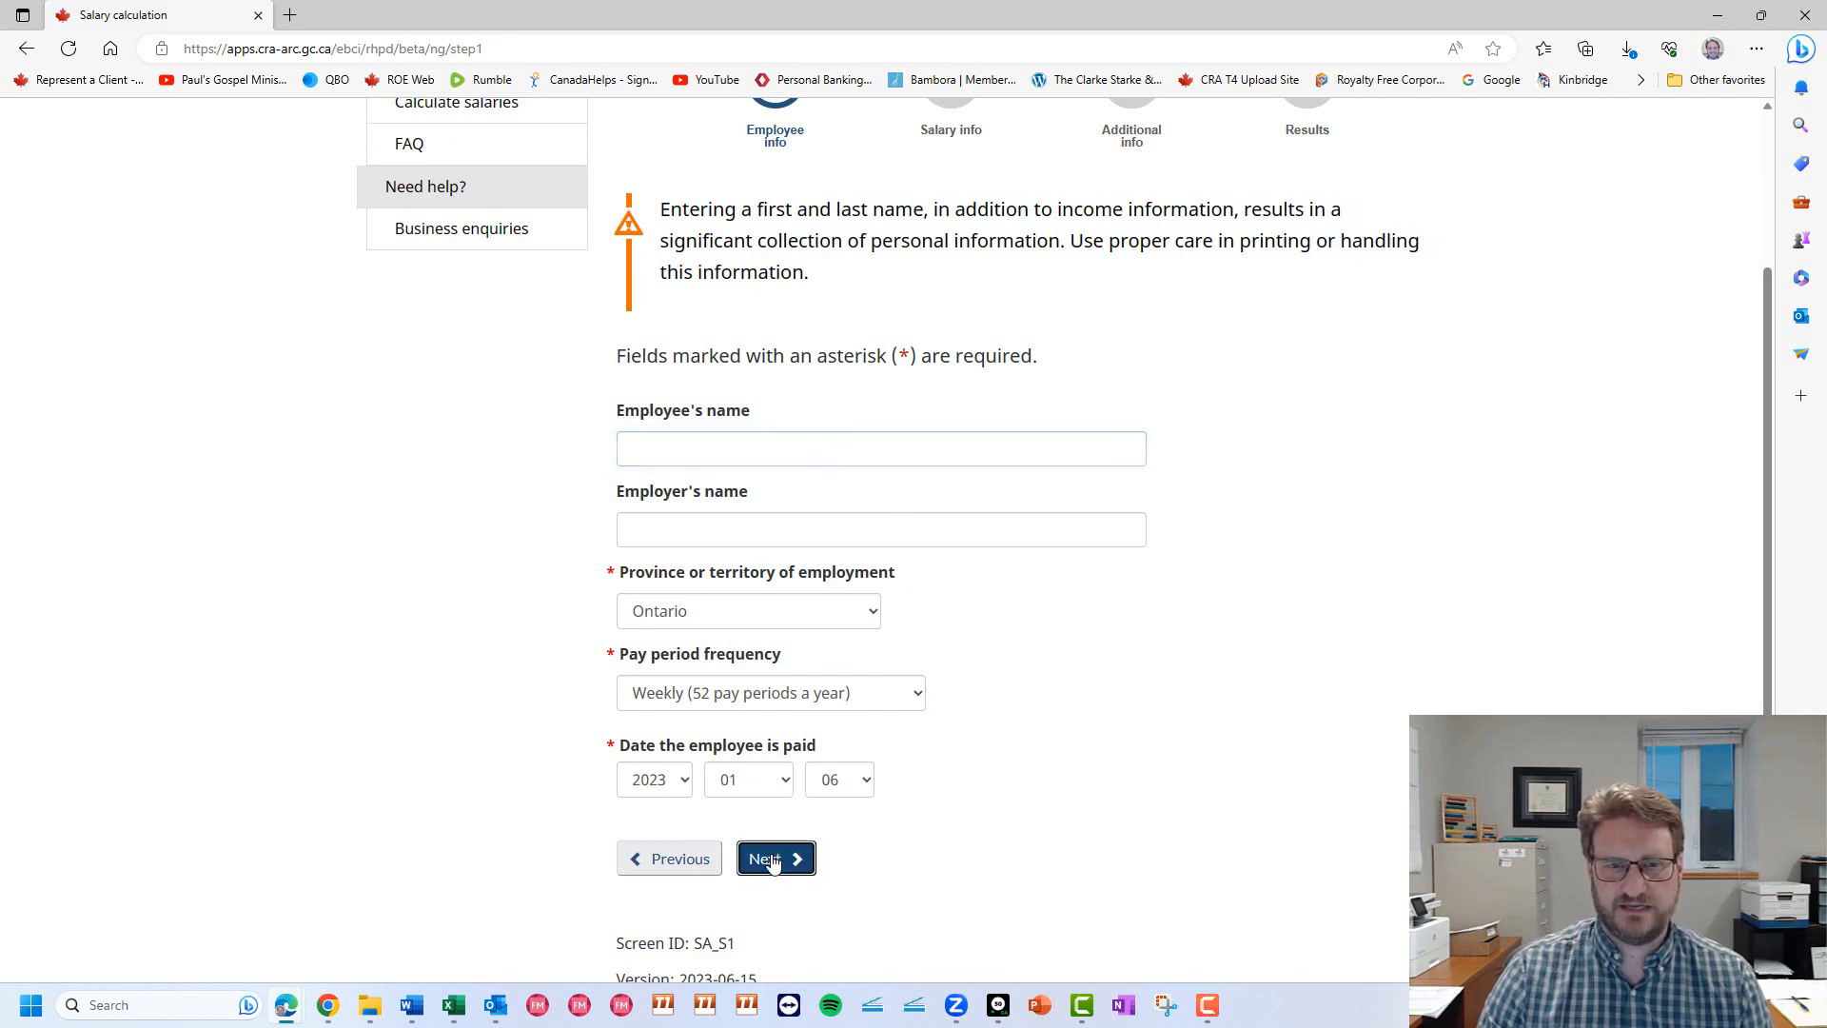
# Set the salary or wages income per pay period to 800.80, keeping the payroll worksheet accessible behind the calculator window.
pyautogui.click(796, 614)
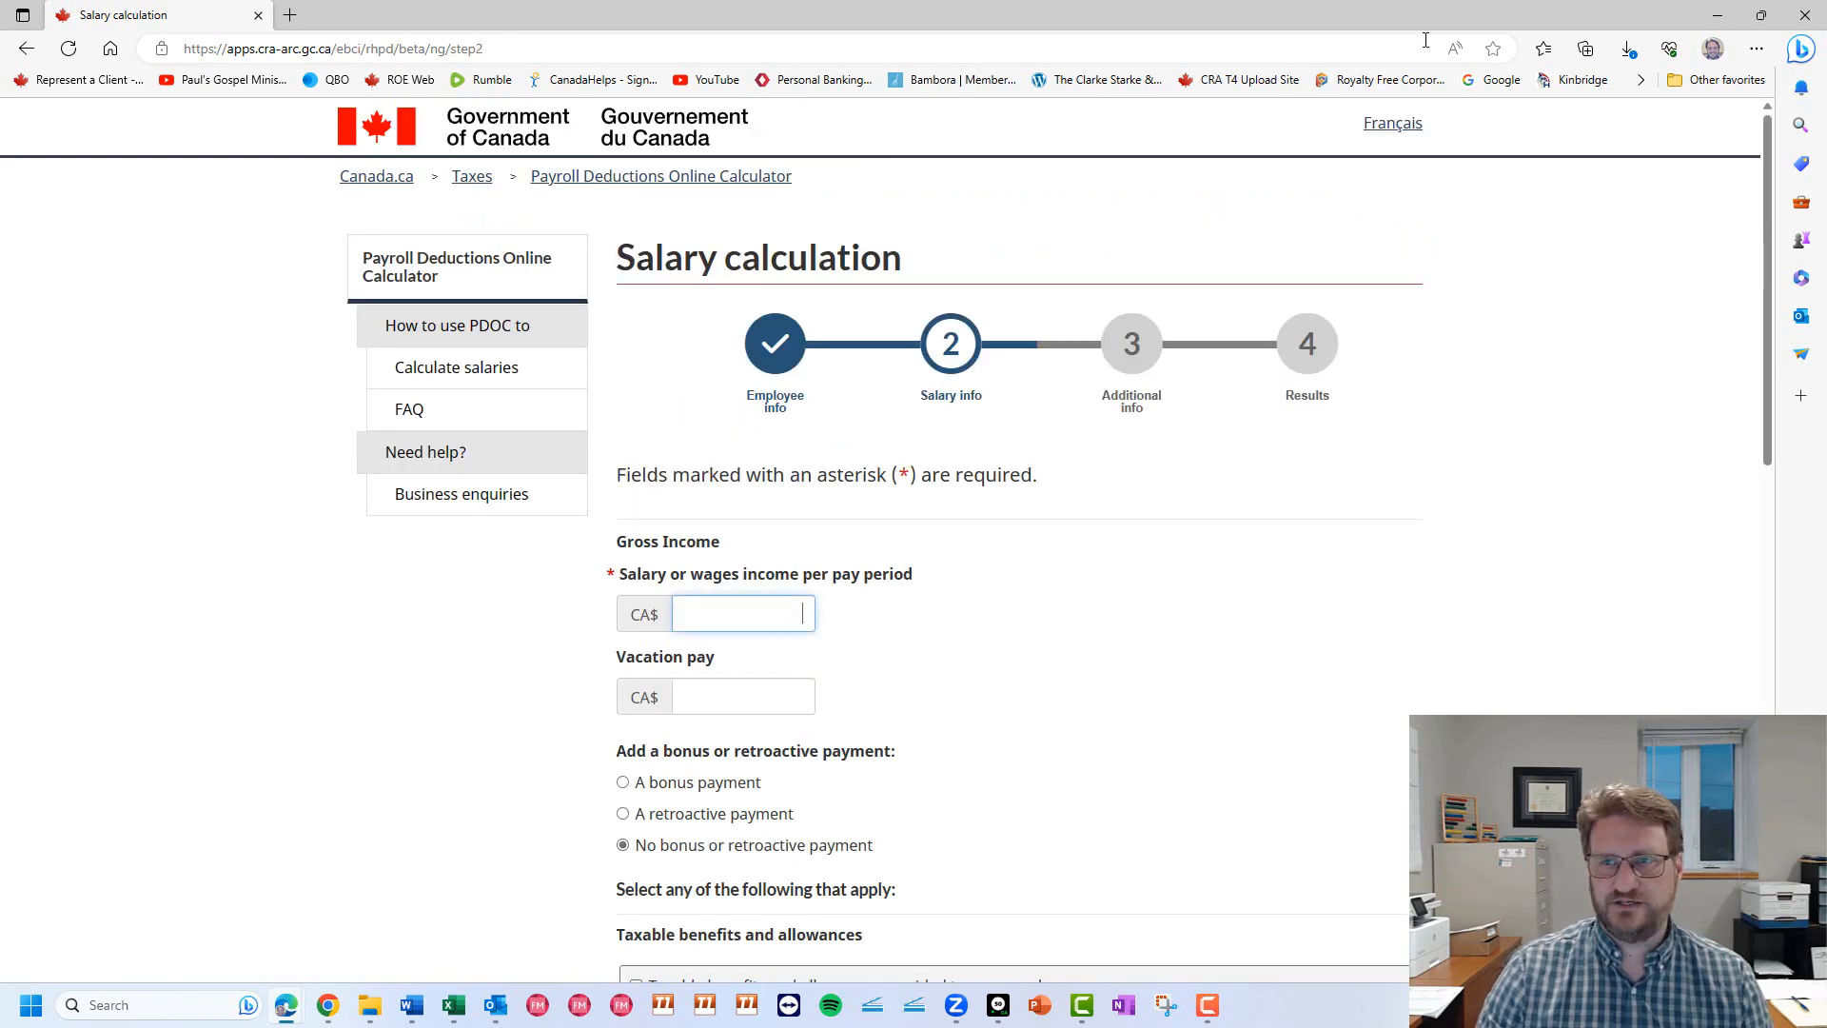
pyautogui.moveTo(1414, 15); pyautogui.dragTo(1223, 480)
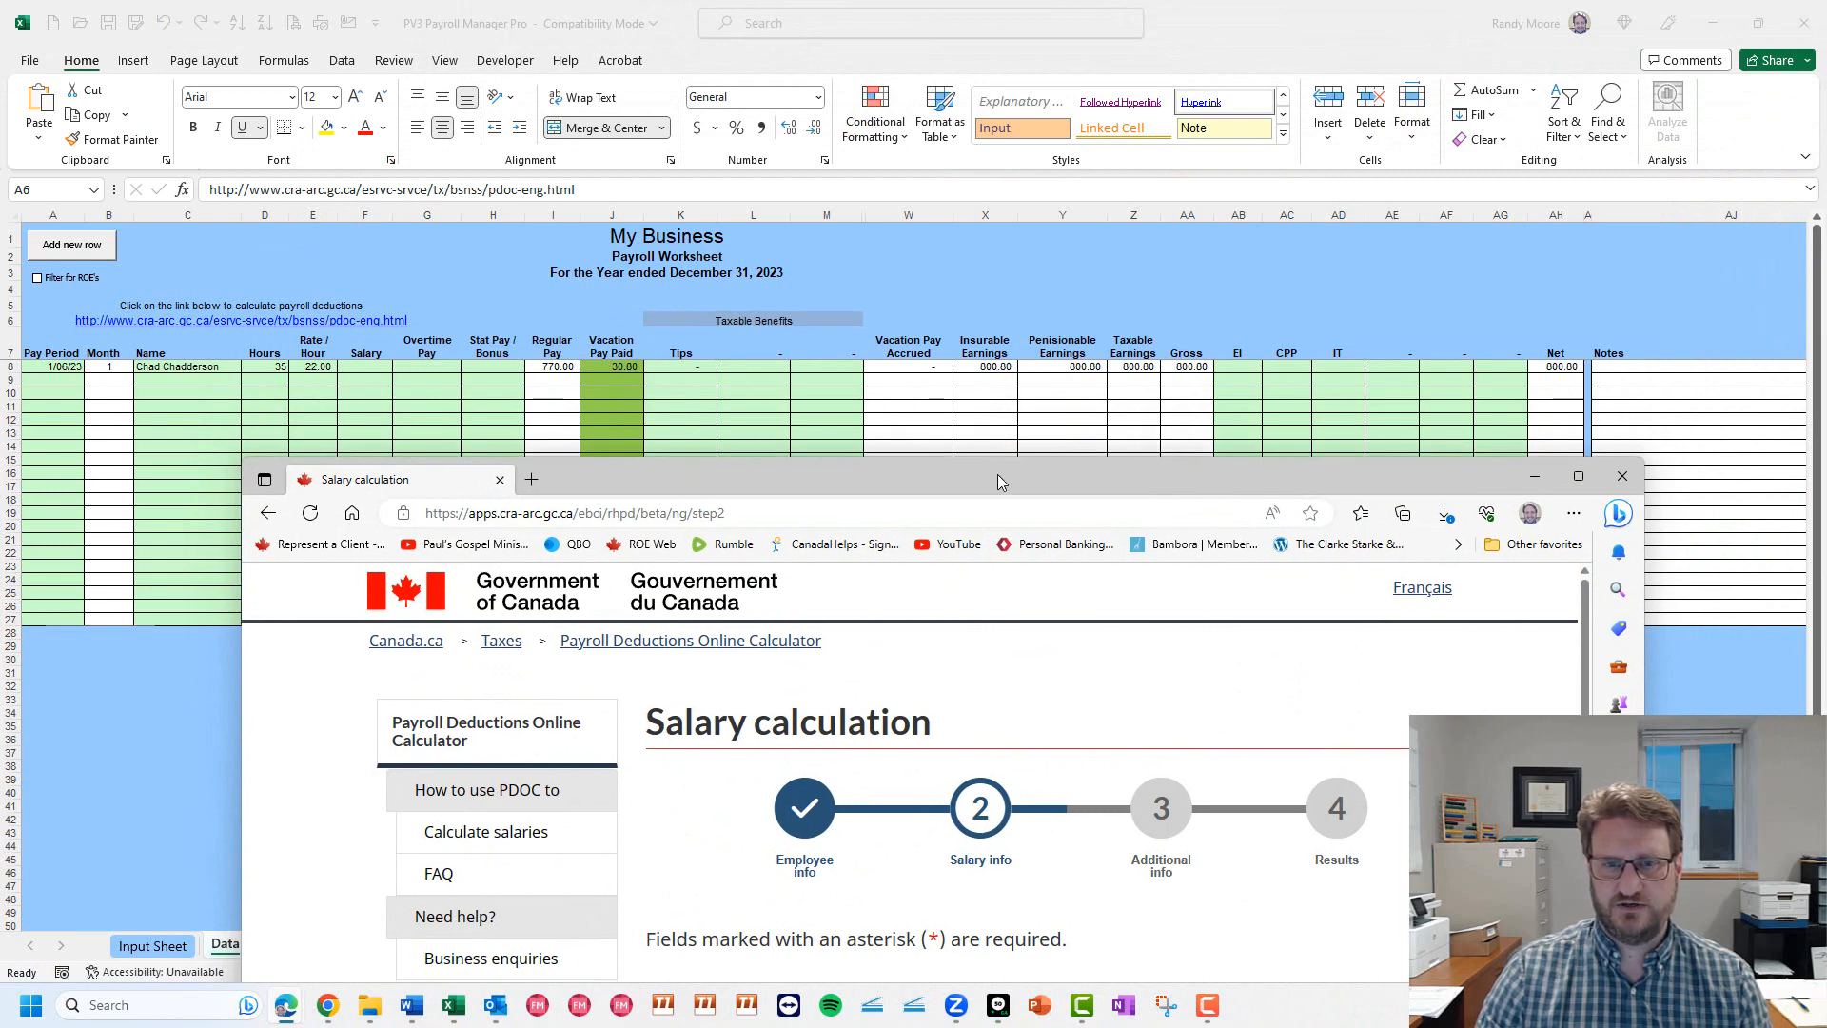
pyautogui.moveTo(998, 474); pyautogui.dragTo(978, 135)
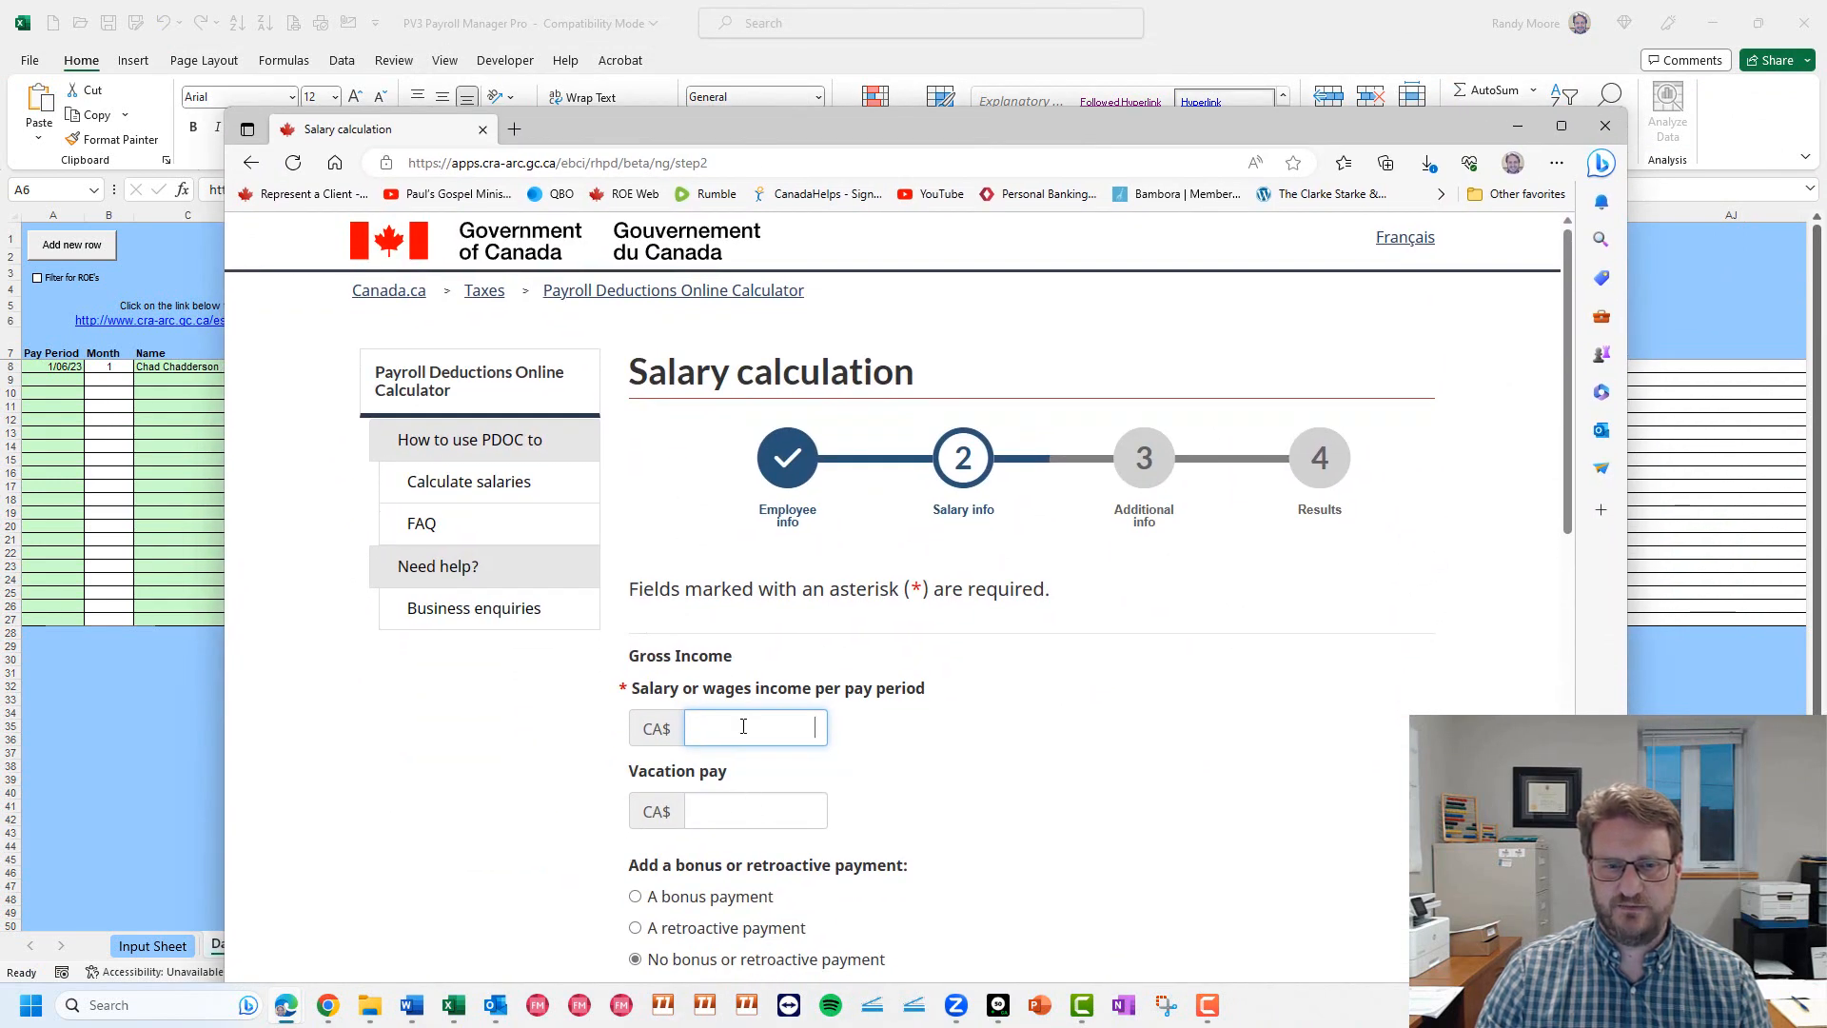
pyautogui.write('00.80')
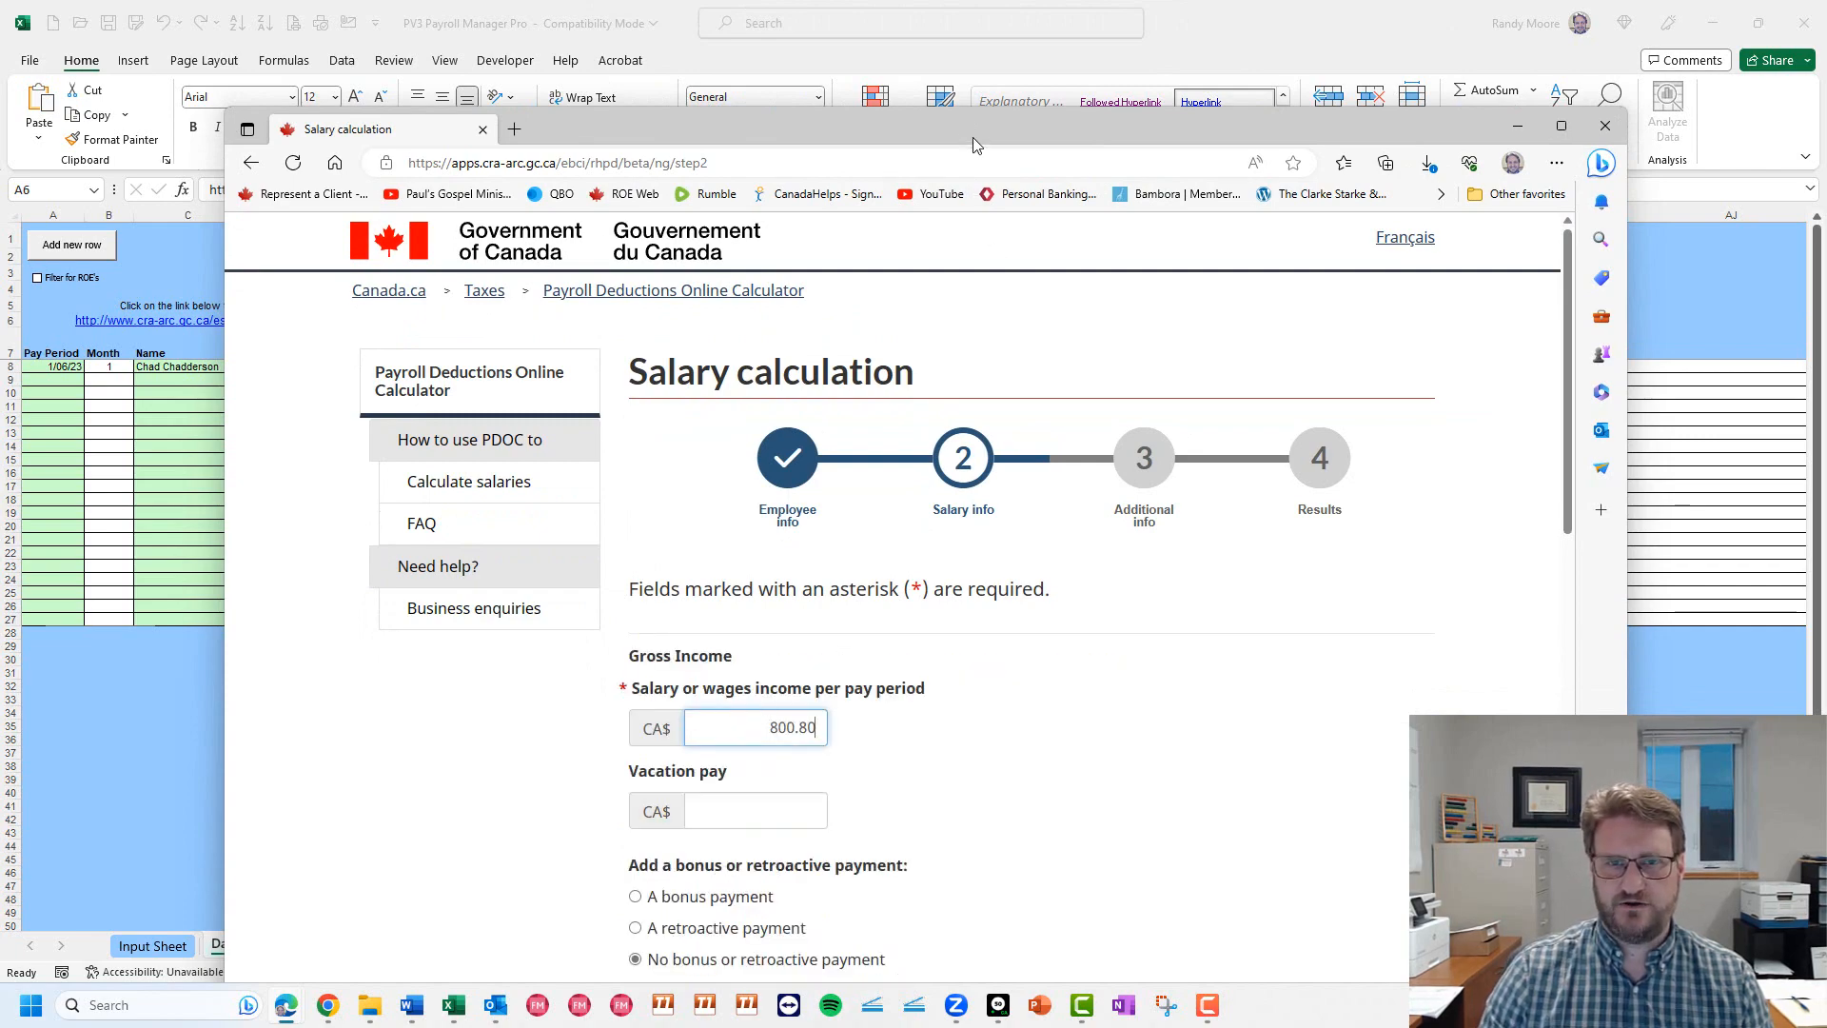
pyautogui.moveTo(972, 137); pyautogui.dragTo(836, 30)
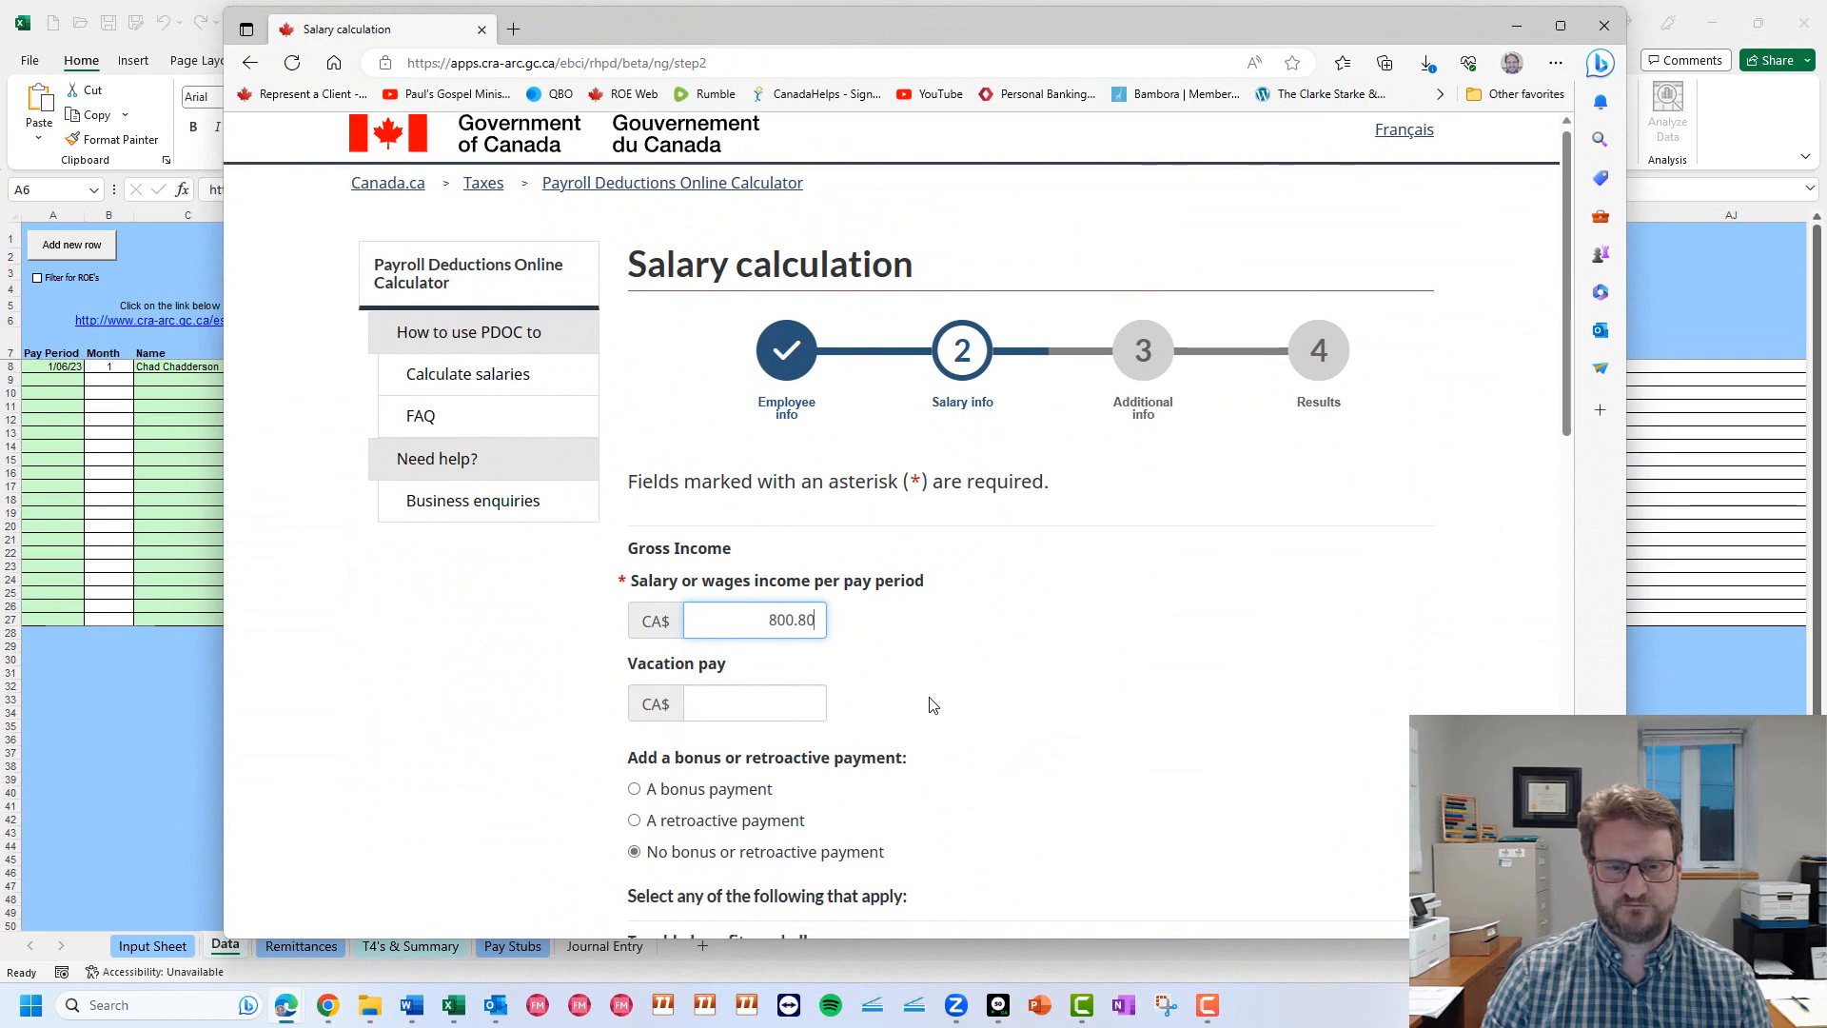
# Keep no bonus, taxable benefits or extra deductions, leave QPP and clergy at No, and continue to the additional information.
pyautogui.scroll(-3, 964, 656)
pyautogui.scroll(-1, 980, 602)
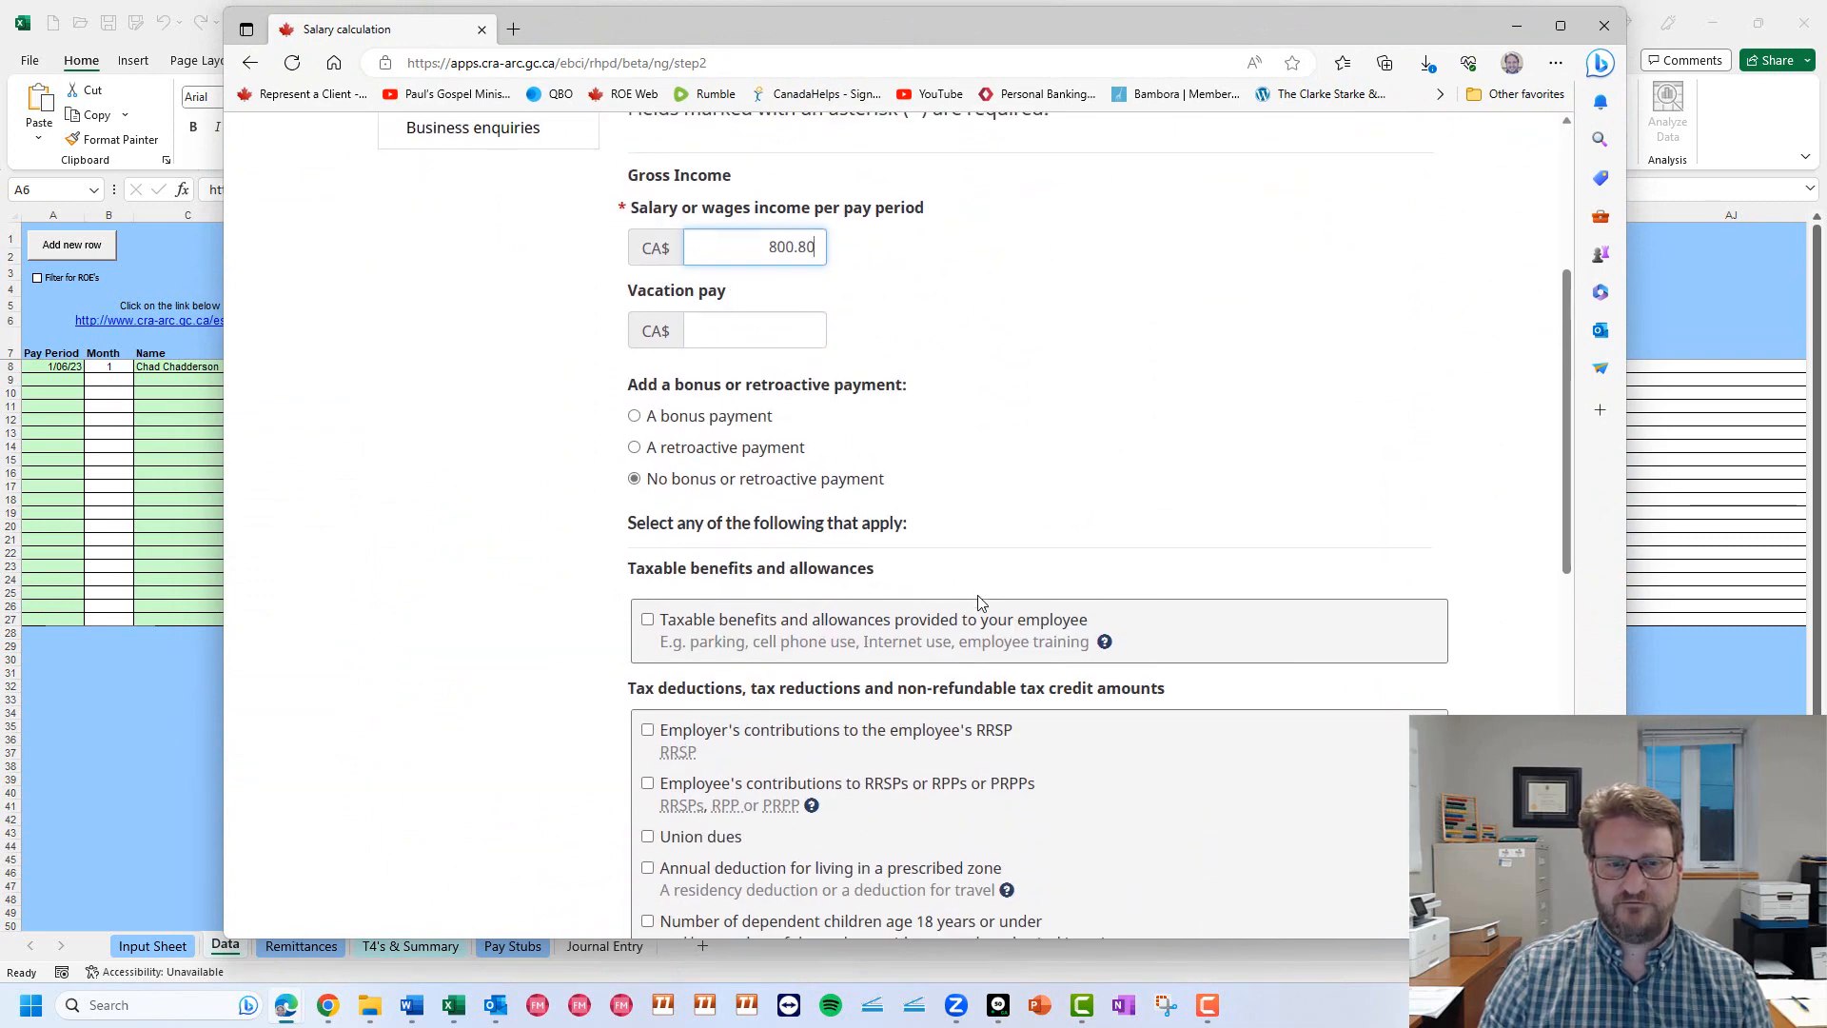
pyautogui.scroll(-1, 964, 579)
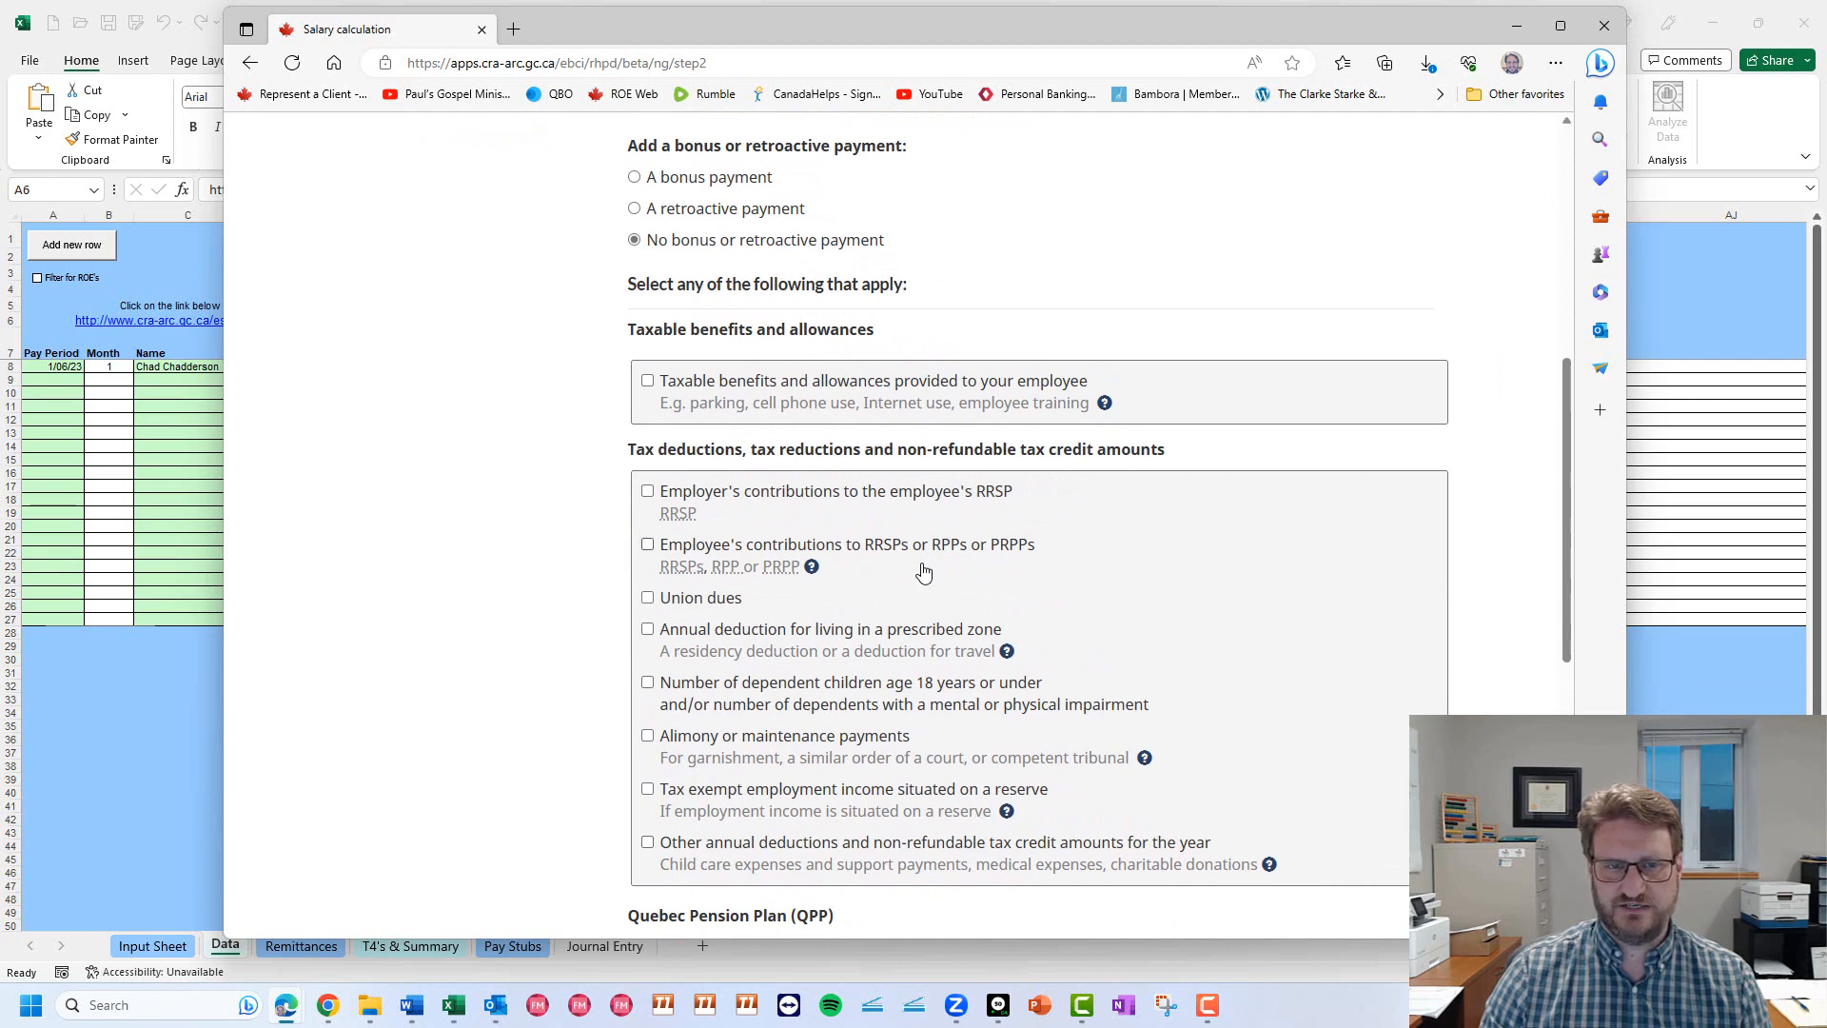
pyautogui.scroll(-4, 918, 571)
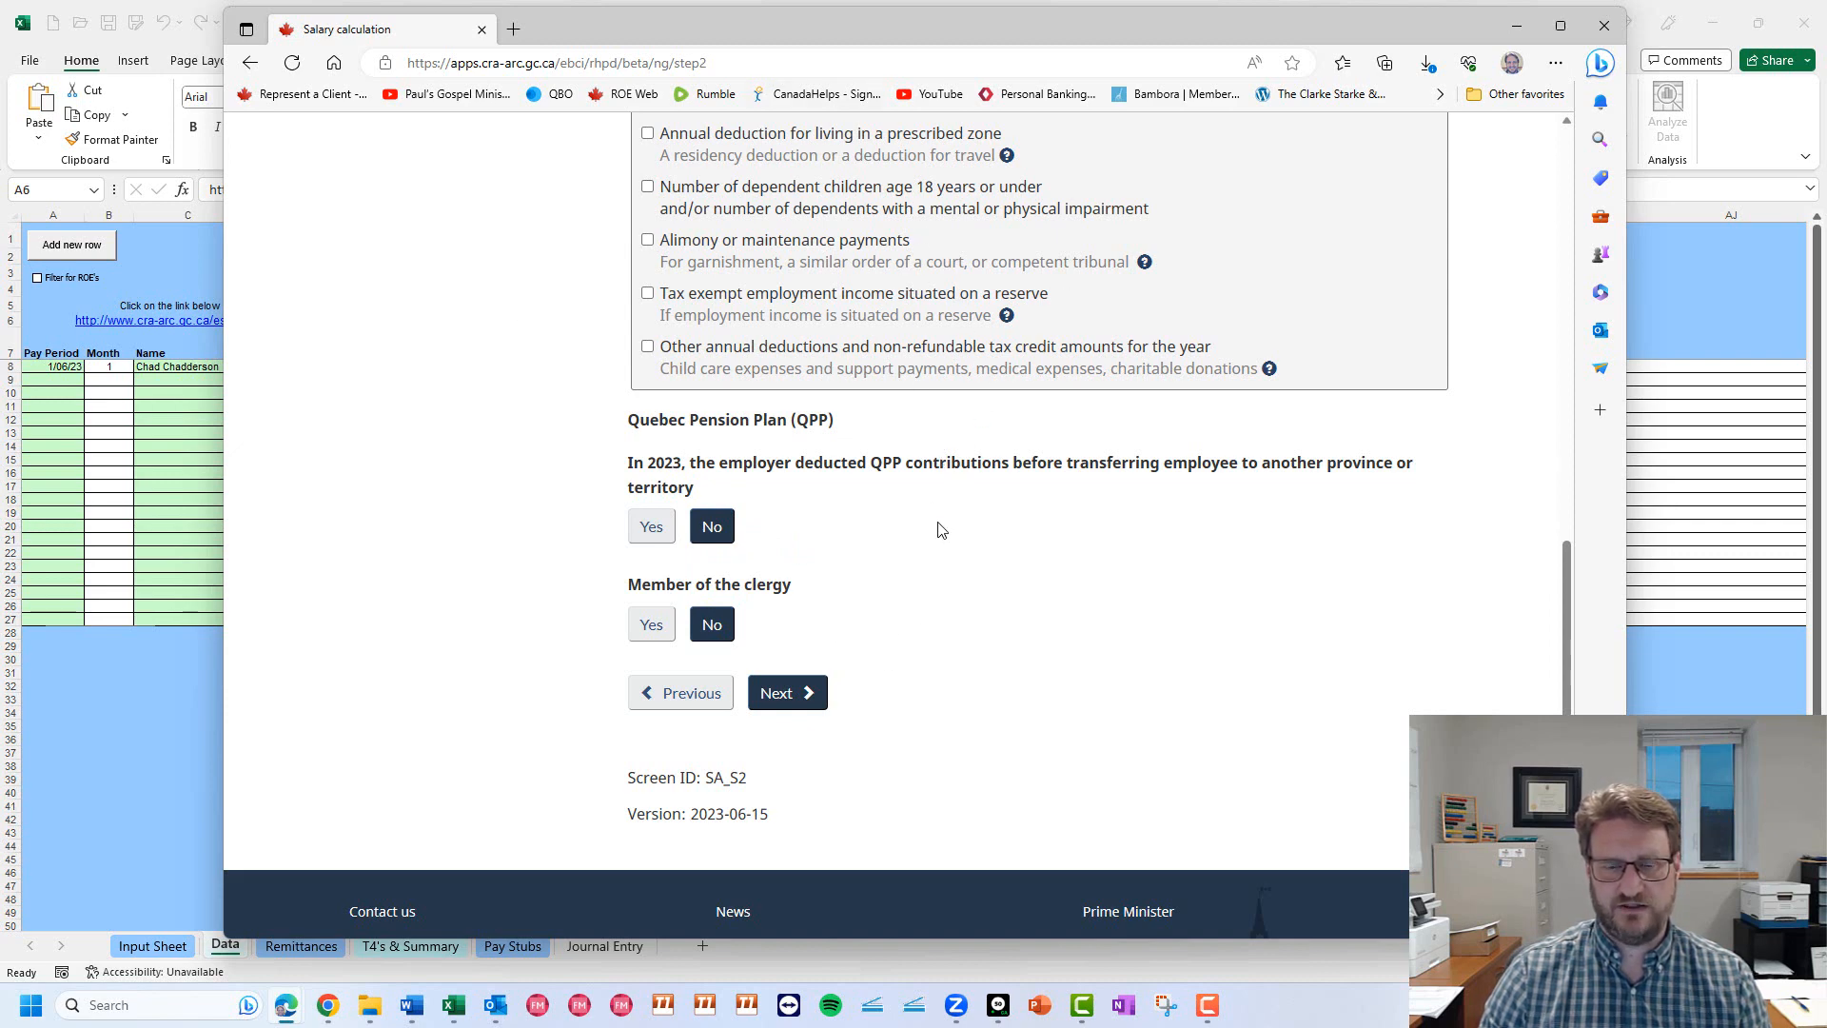
pyautogui.click(778, 694)
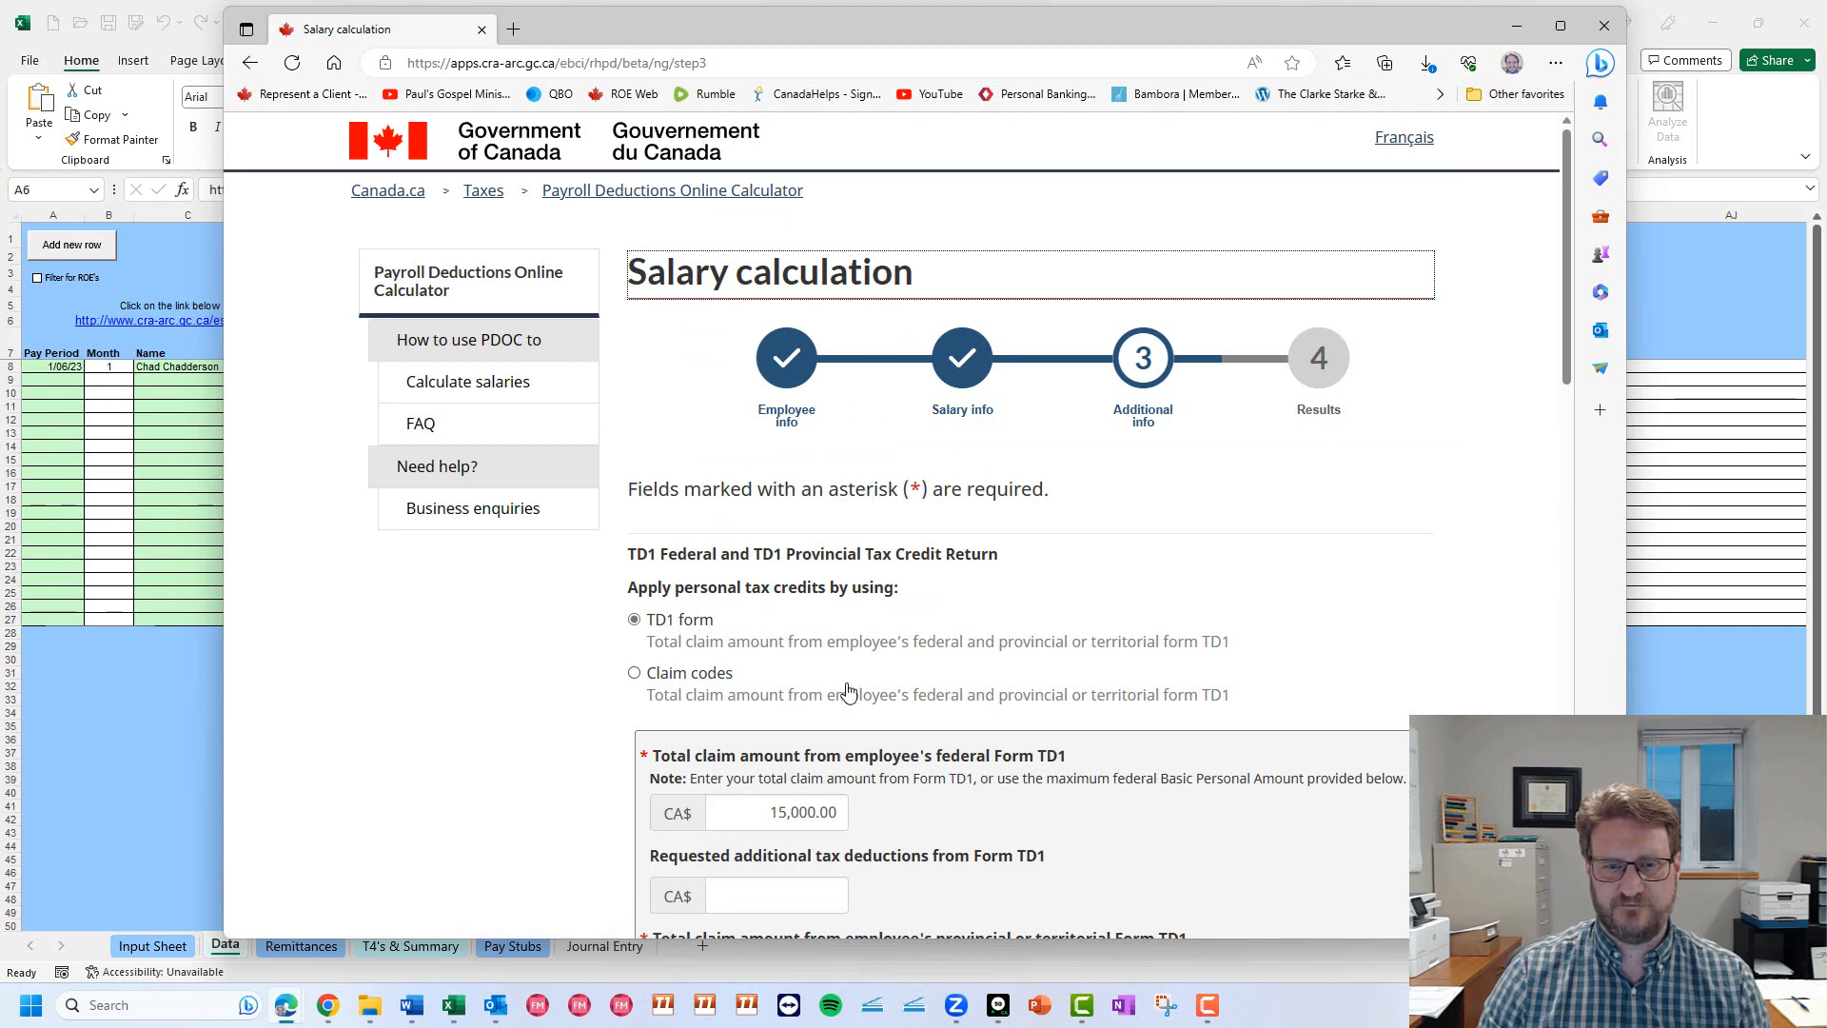
# Keep the default TD1 claim amounts and 1.4 employer EI rate, leave the CPP and EI year-to-date fields blank, and calculate the deductions.
pyautogui.scroll(-3, 983, 674)
pyautogui.scroll(-2, 983, 674)
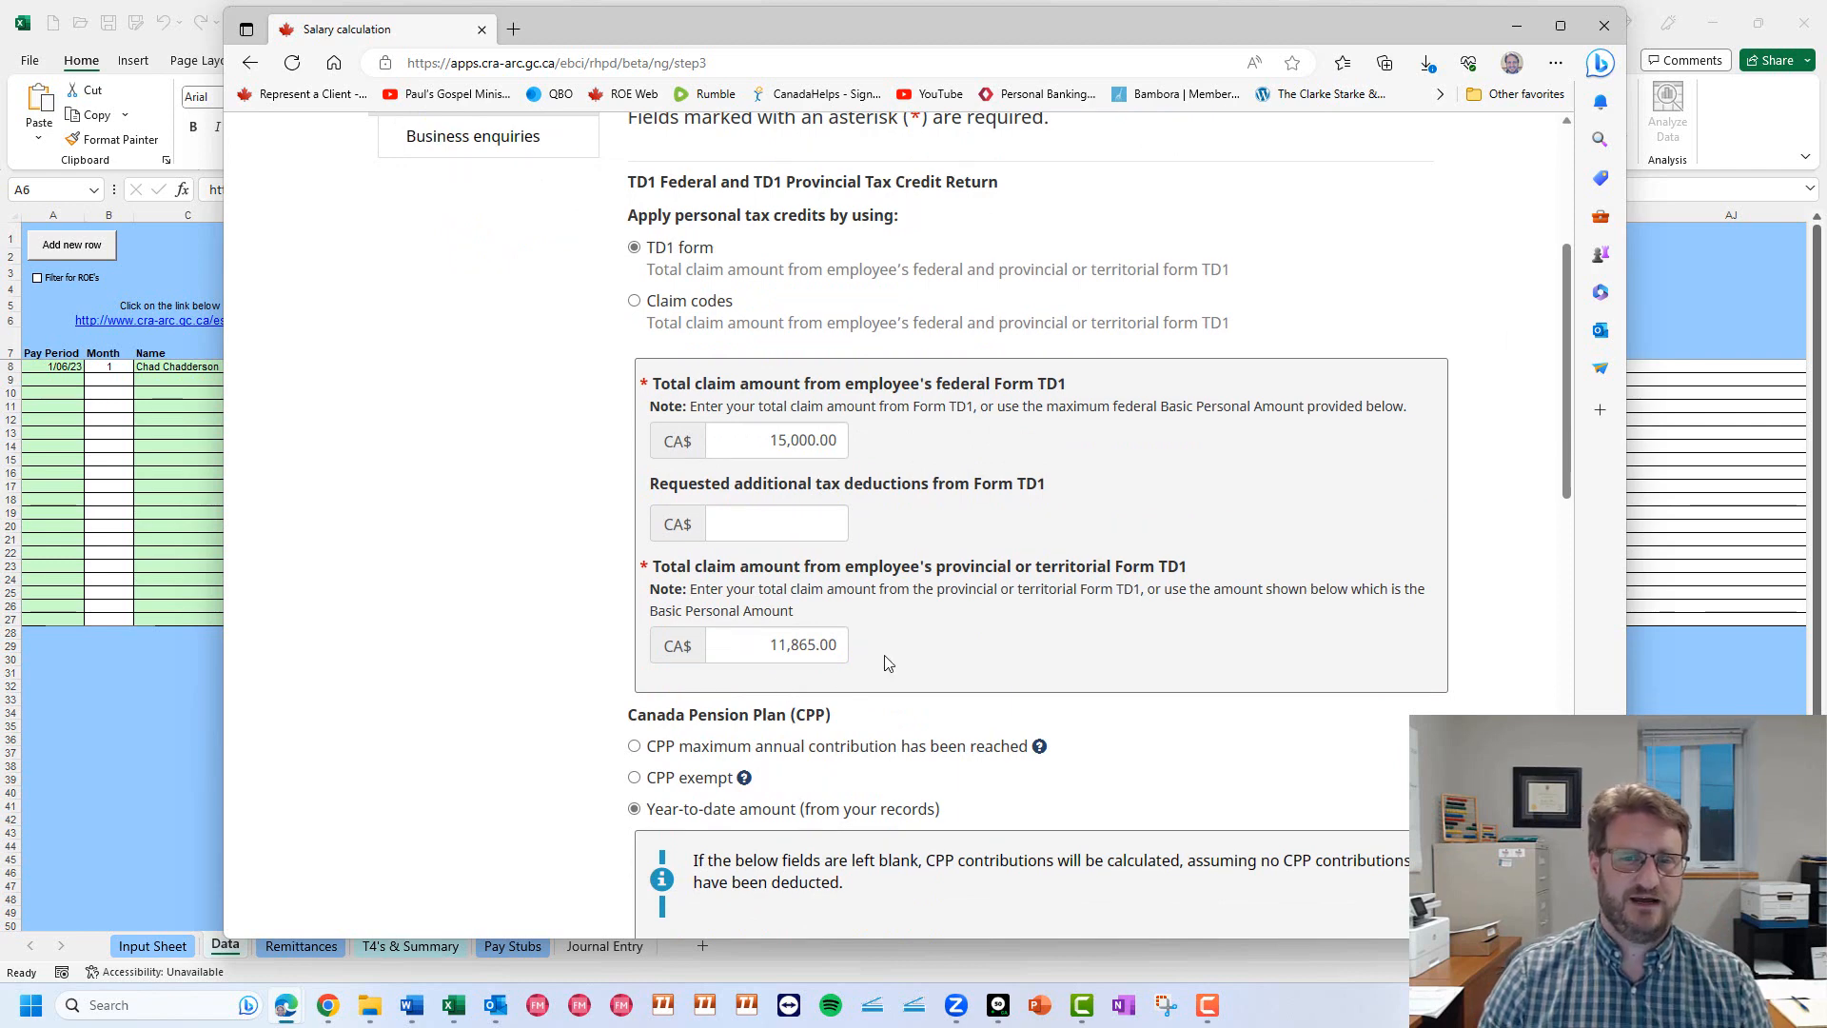
pyautogui.doubleClick(758, 441)
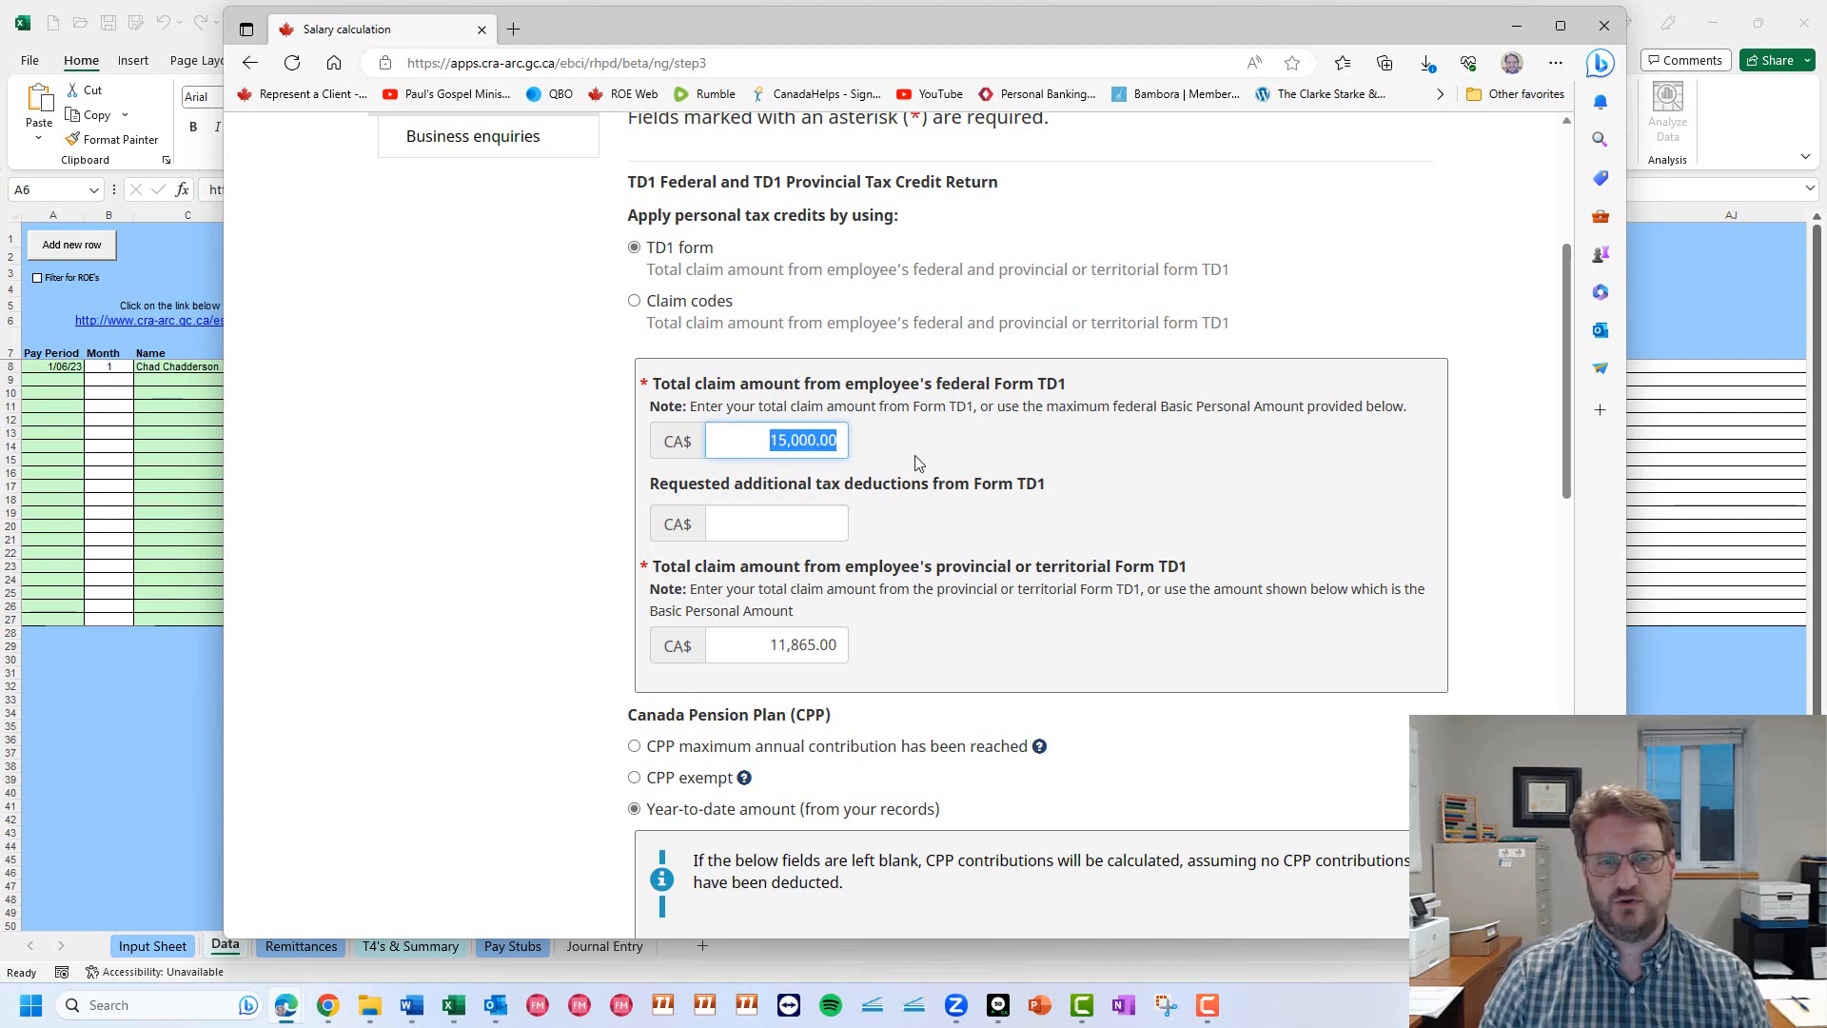
pyautogui.click(799, 524)
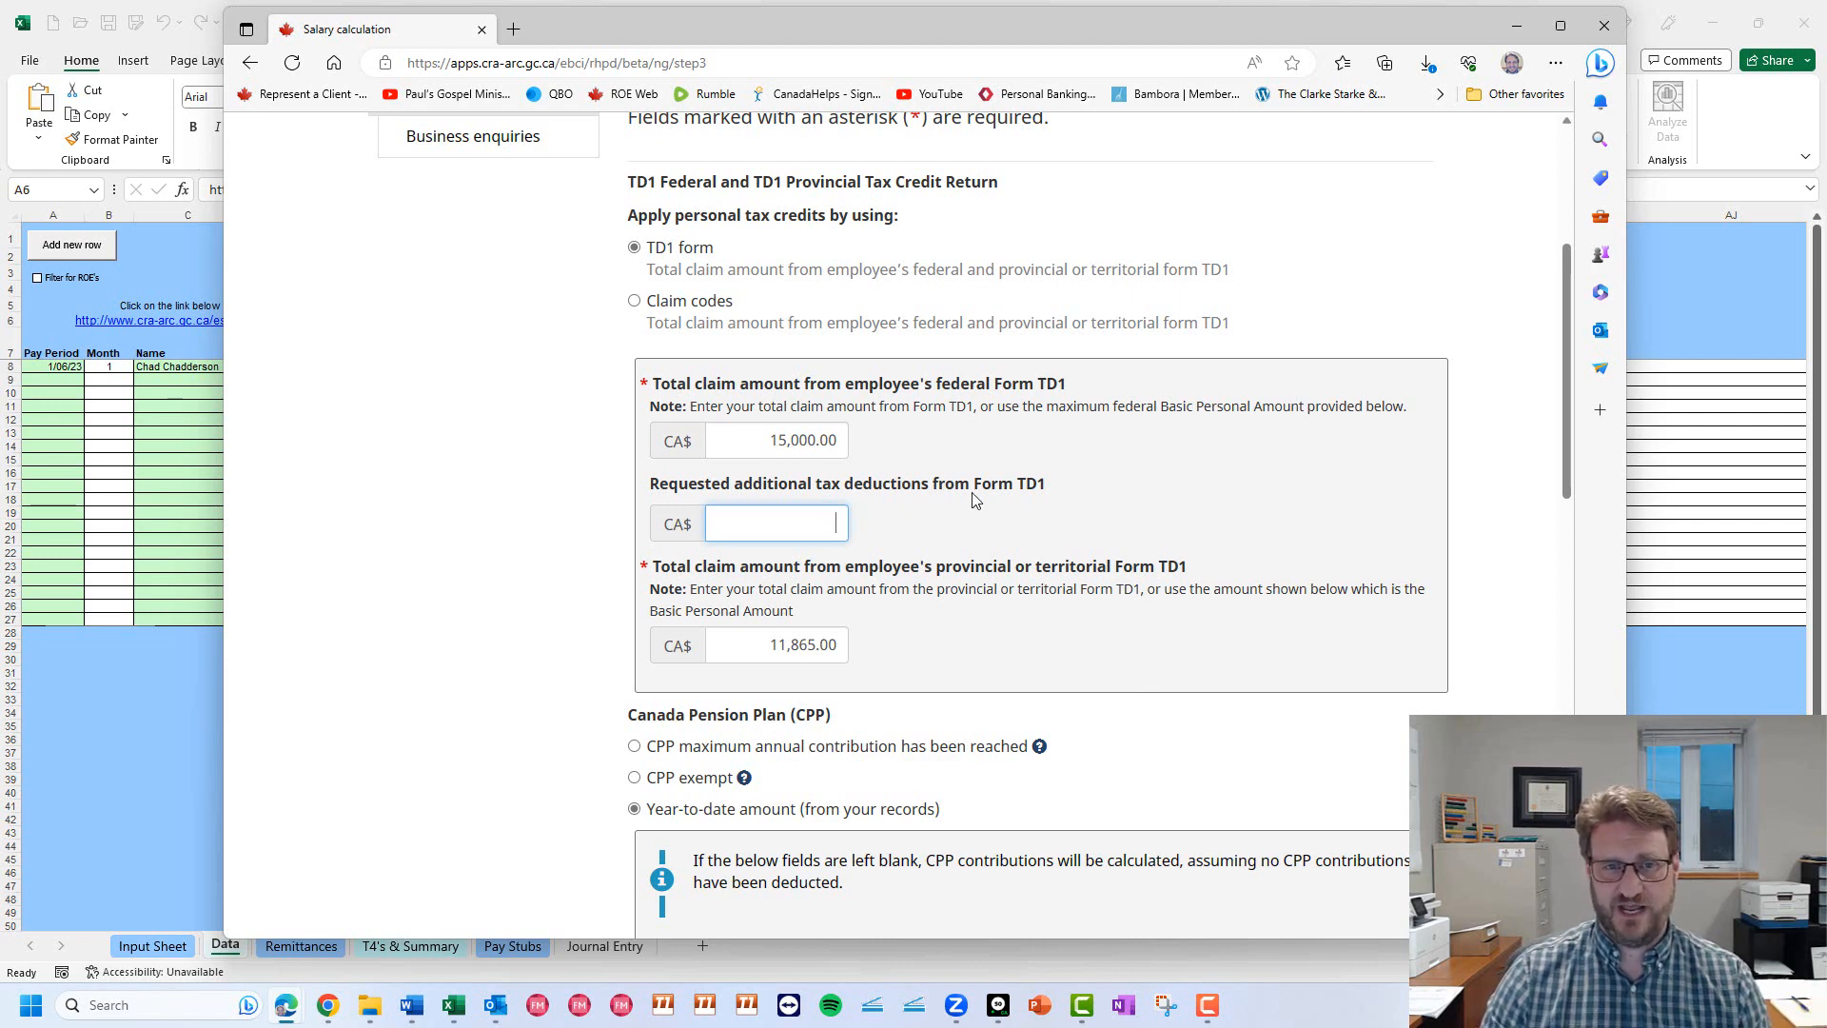
pyautogui.scroll(-3, 1008, 540)
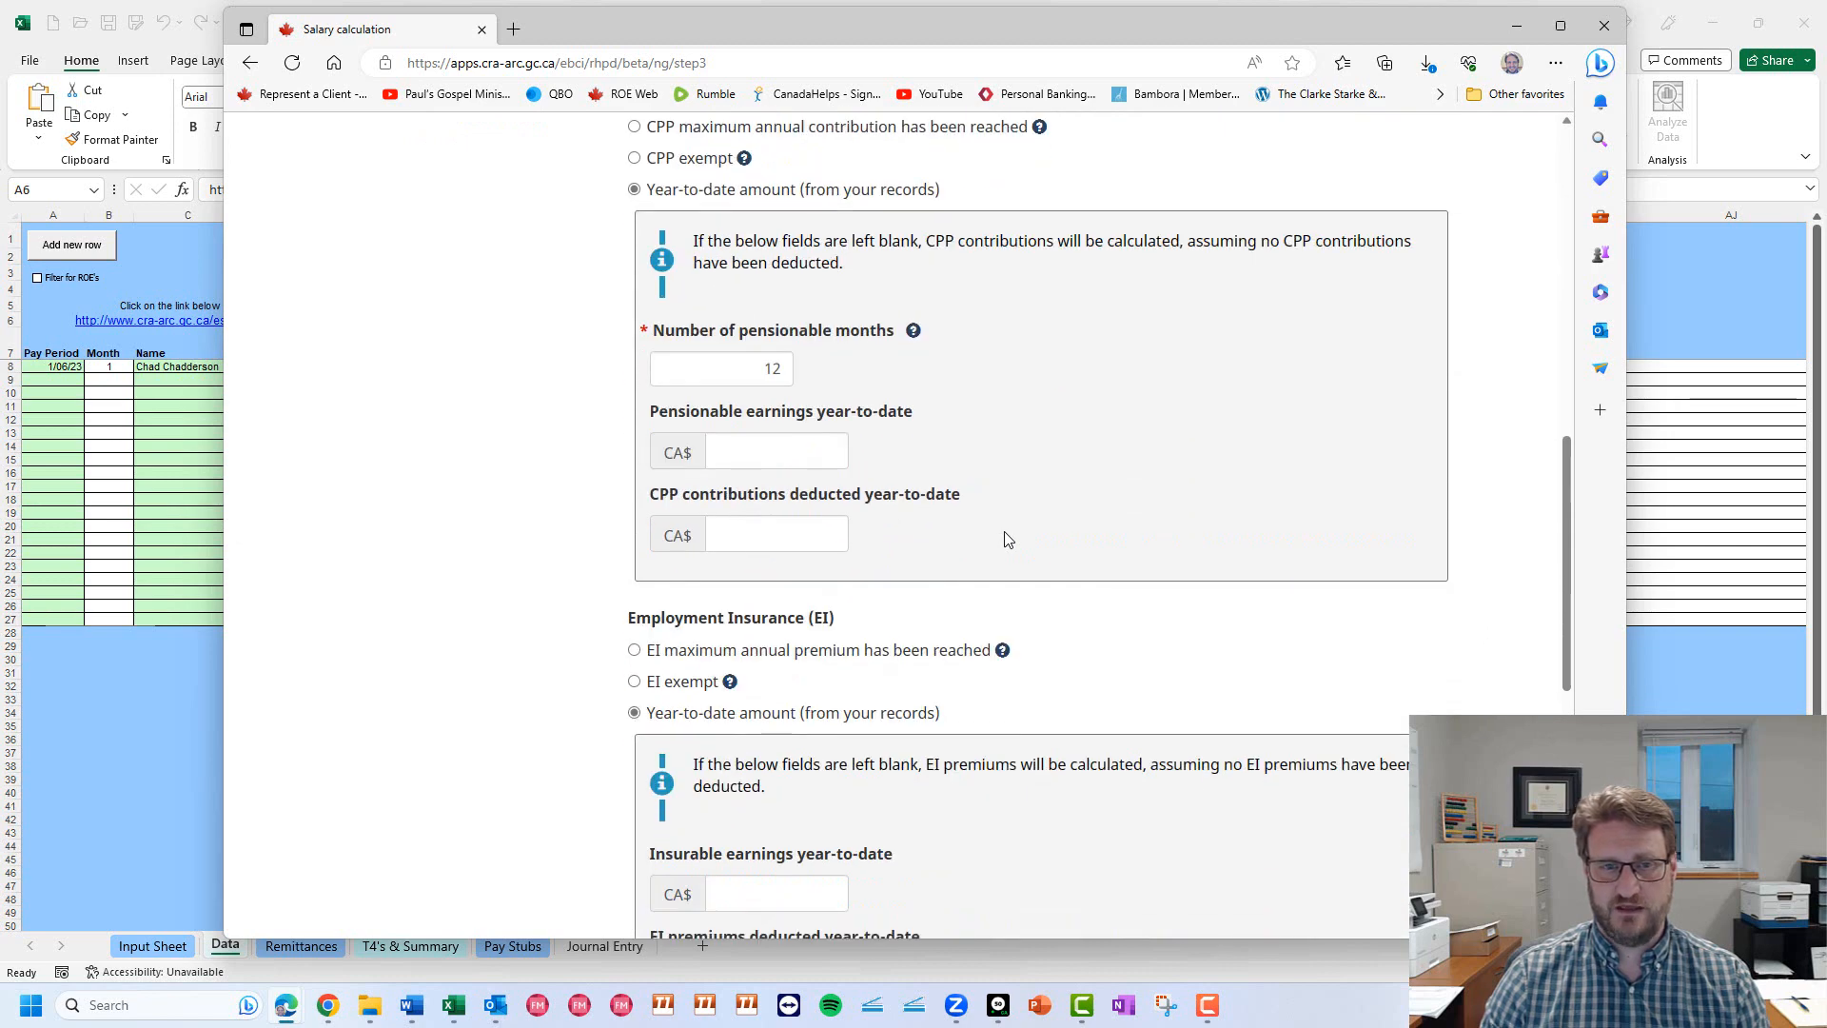
pyautogui.scroll(-5, 1046, 514)
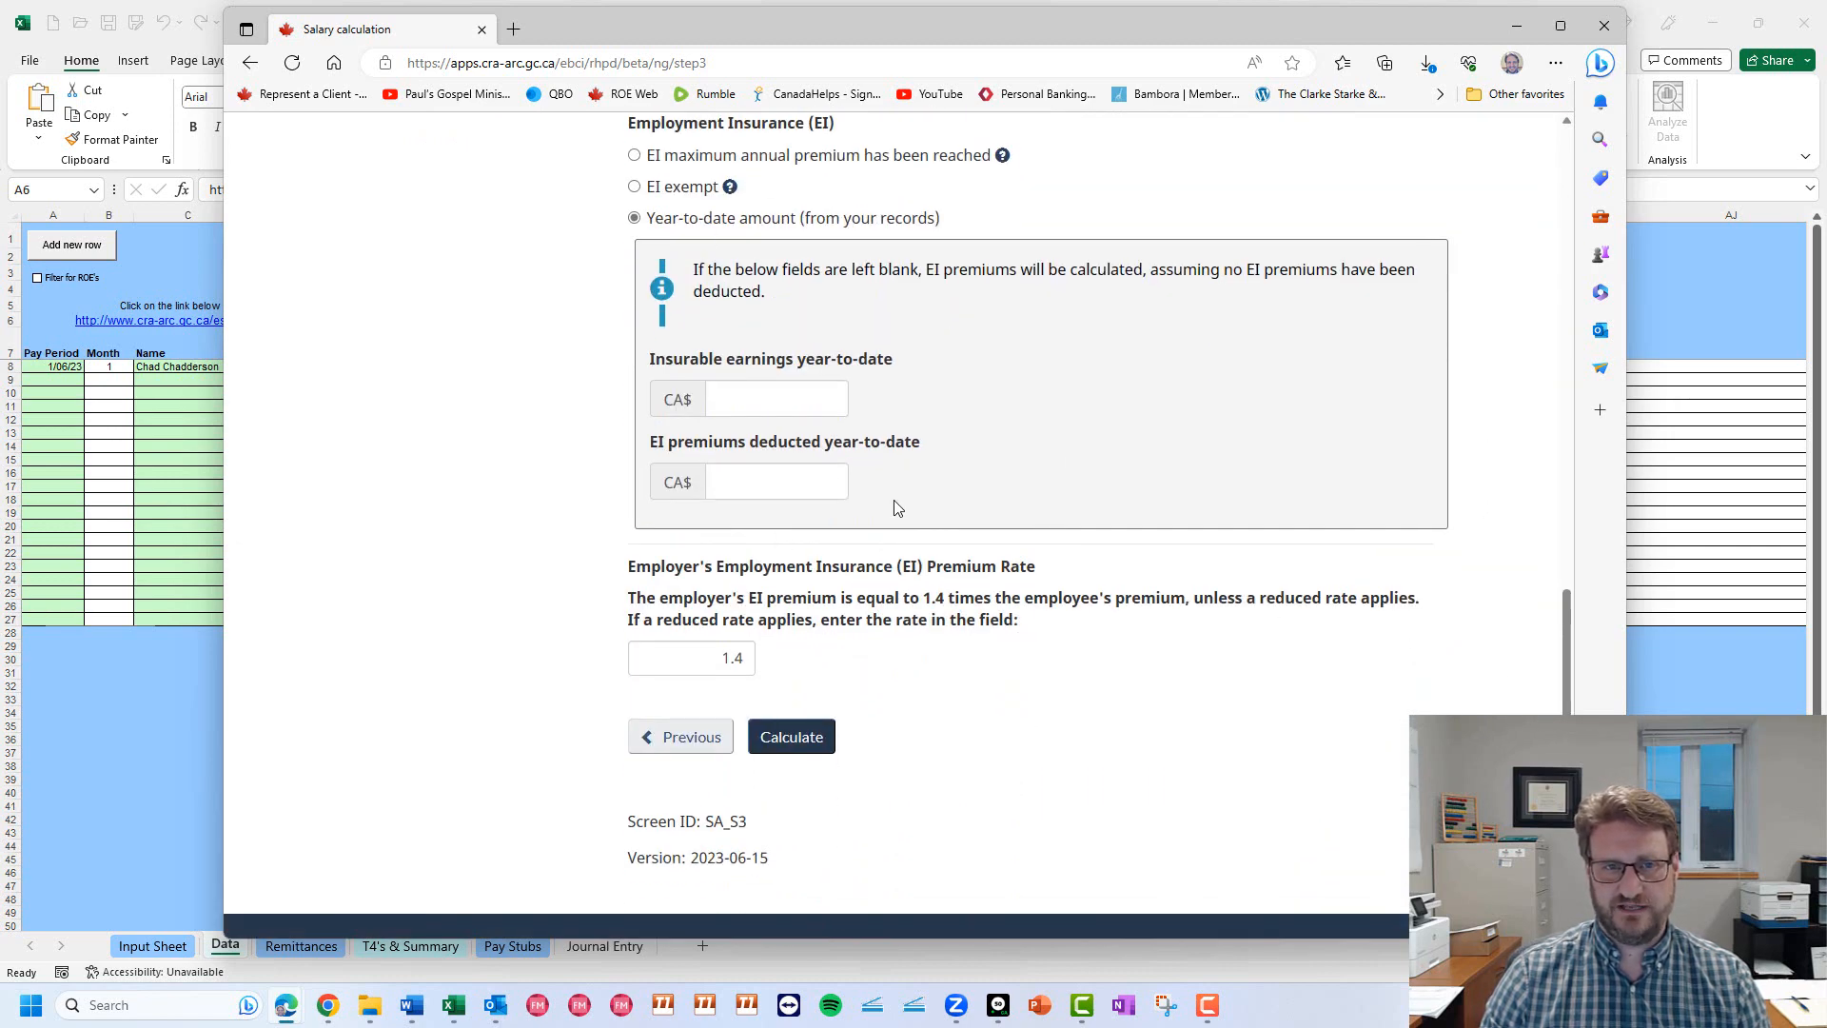
pyautogui.scroll(3, 958, 351)
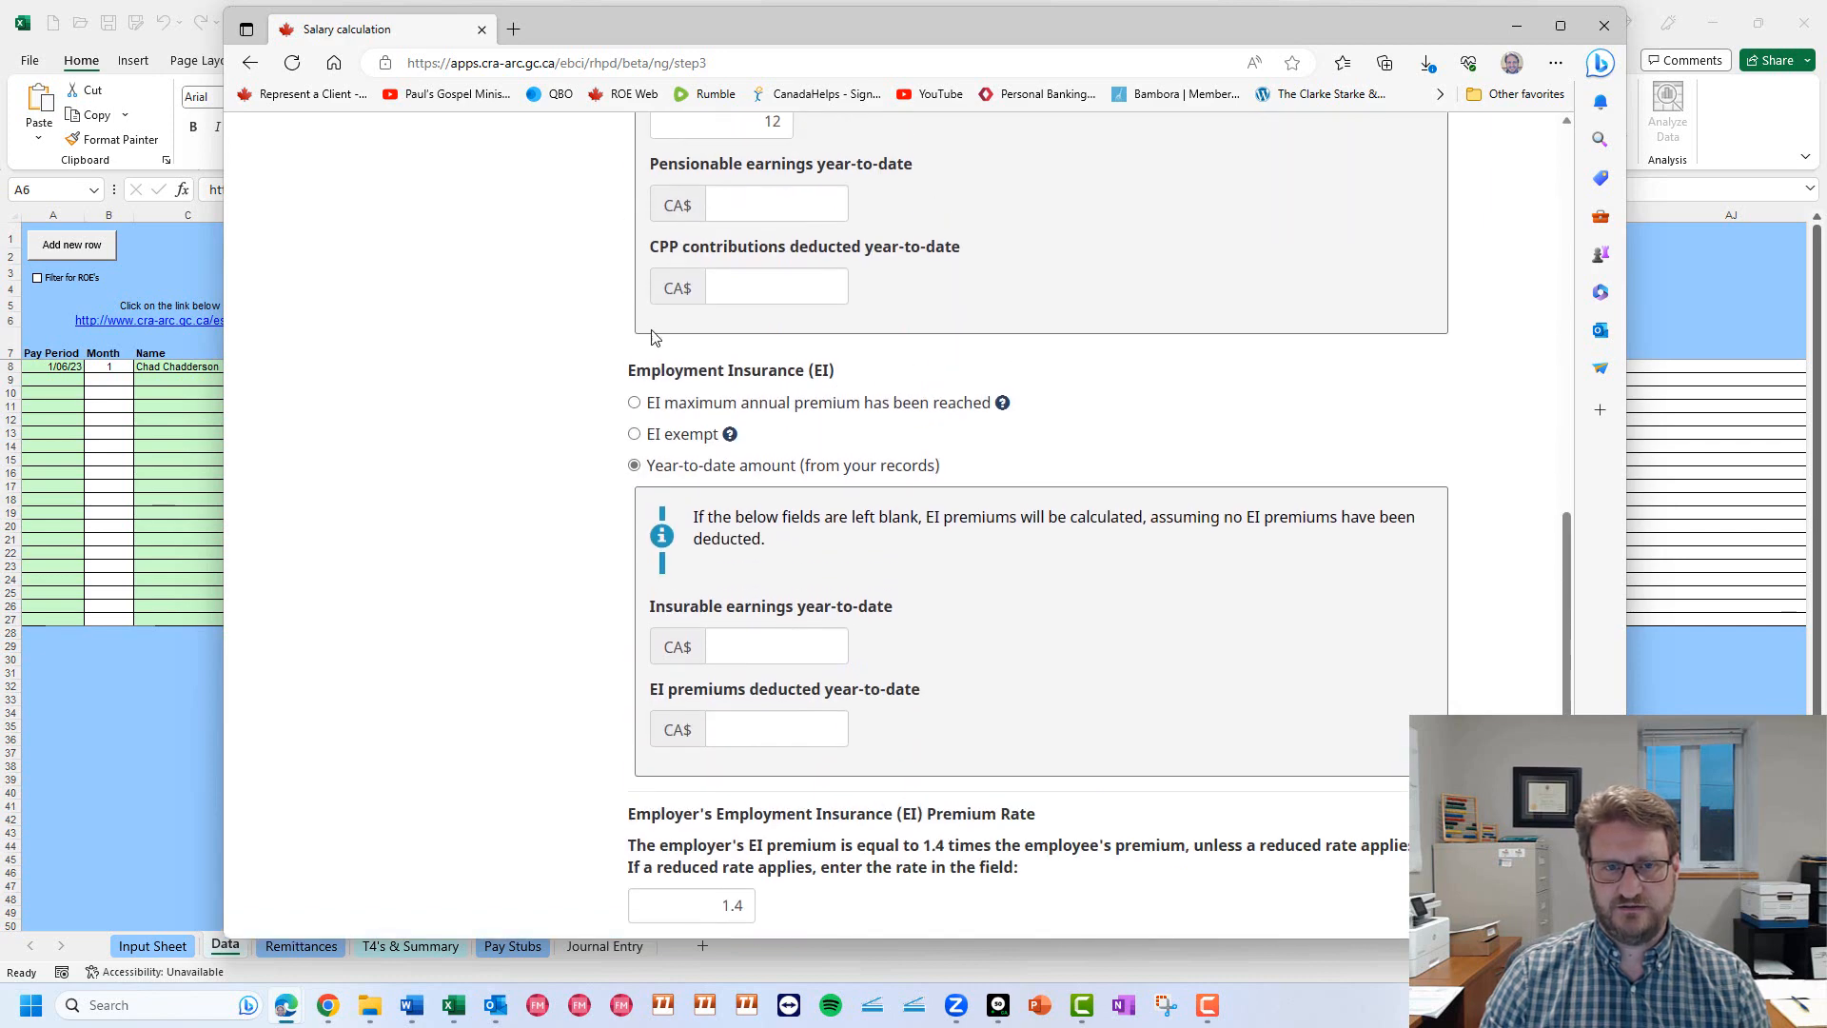
pyautogui.scroll(-5, 876, 509)
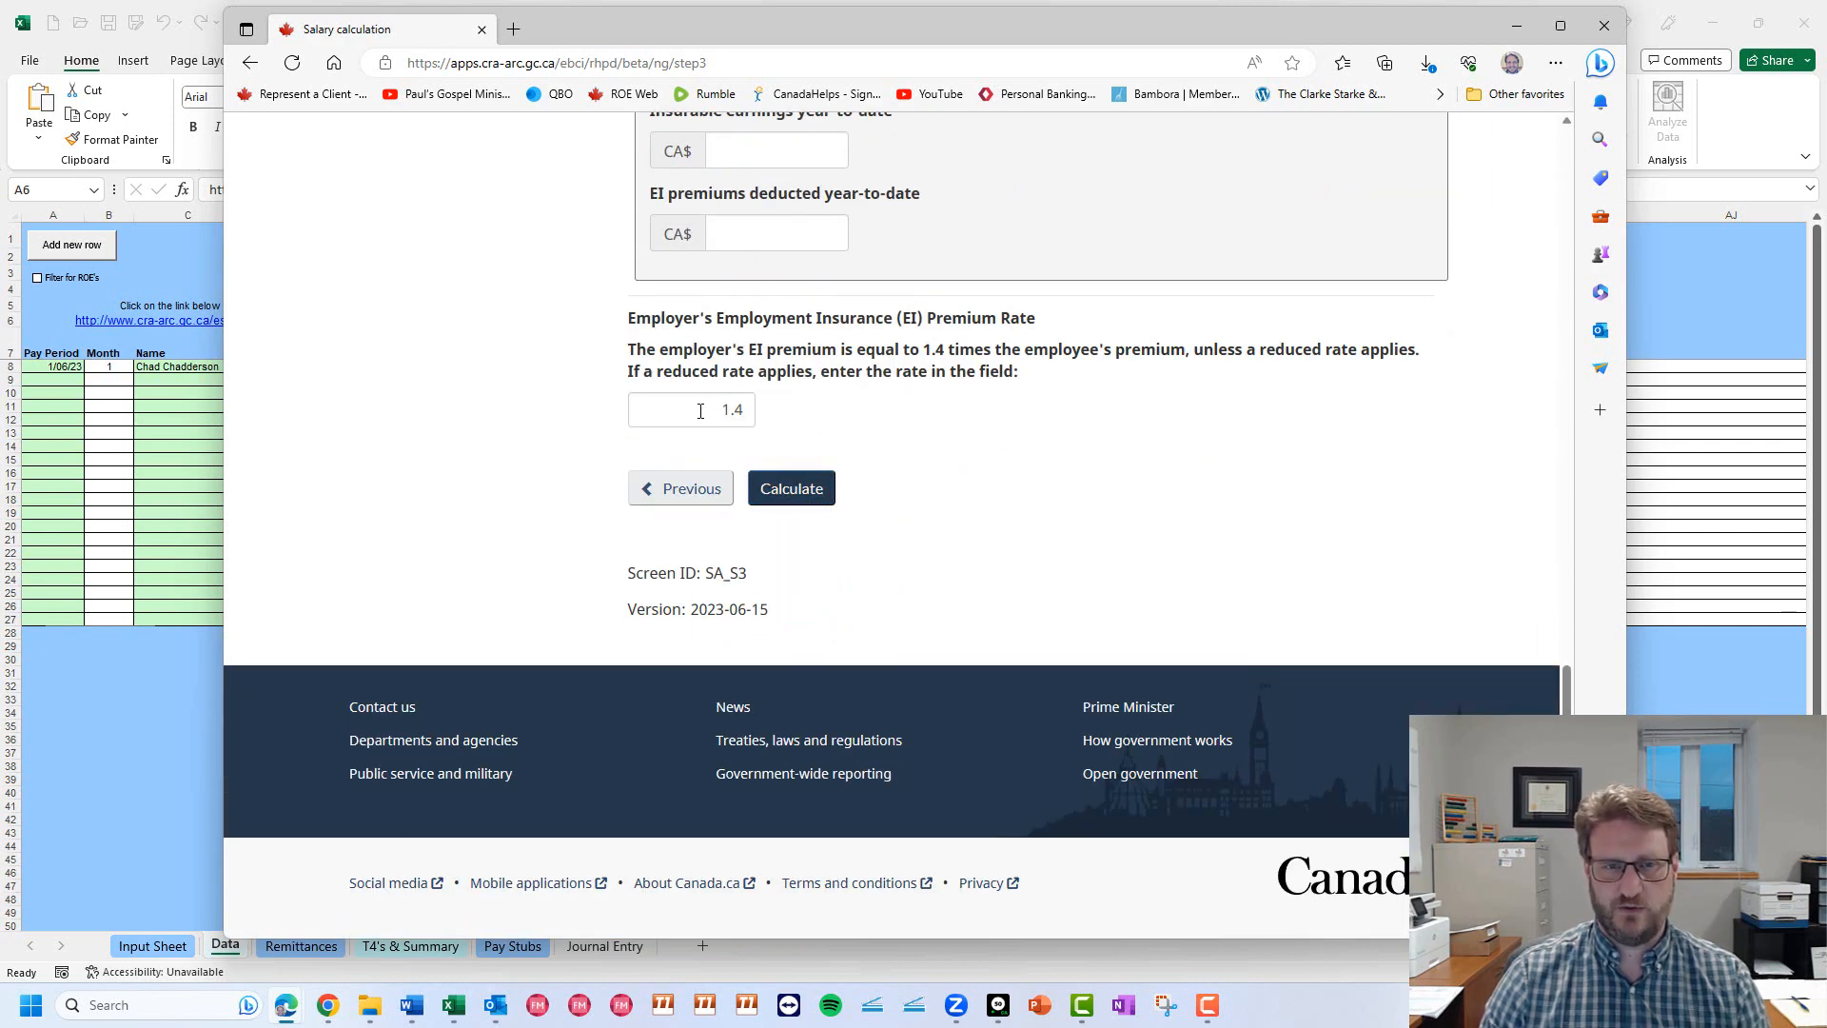
pyautogui.click(797, 493)
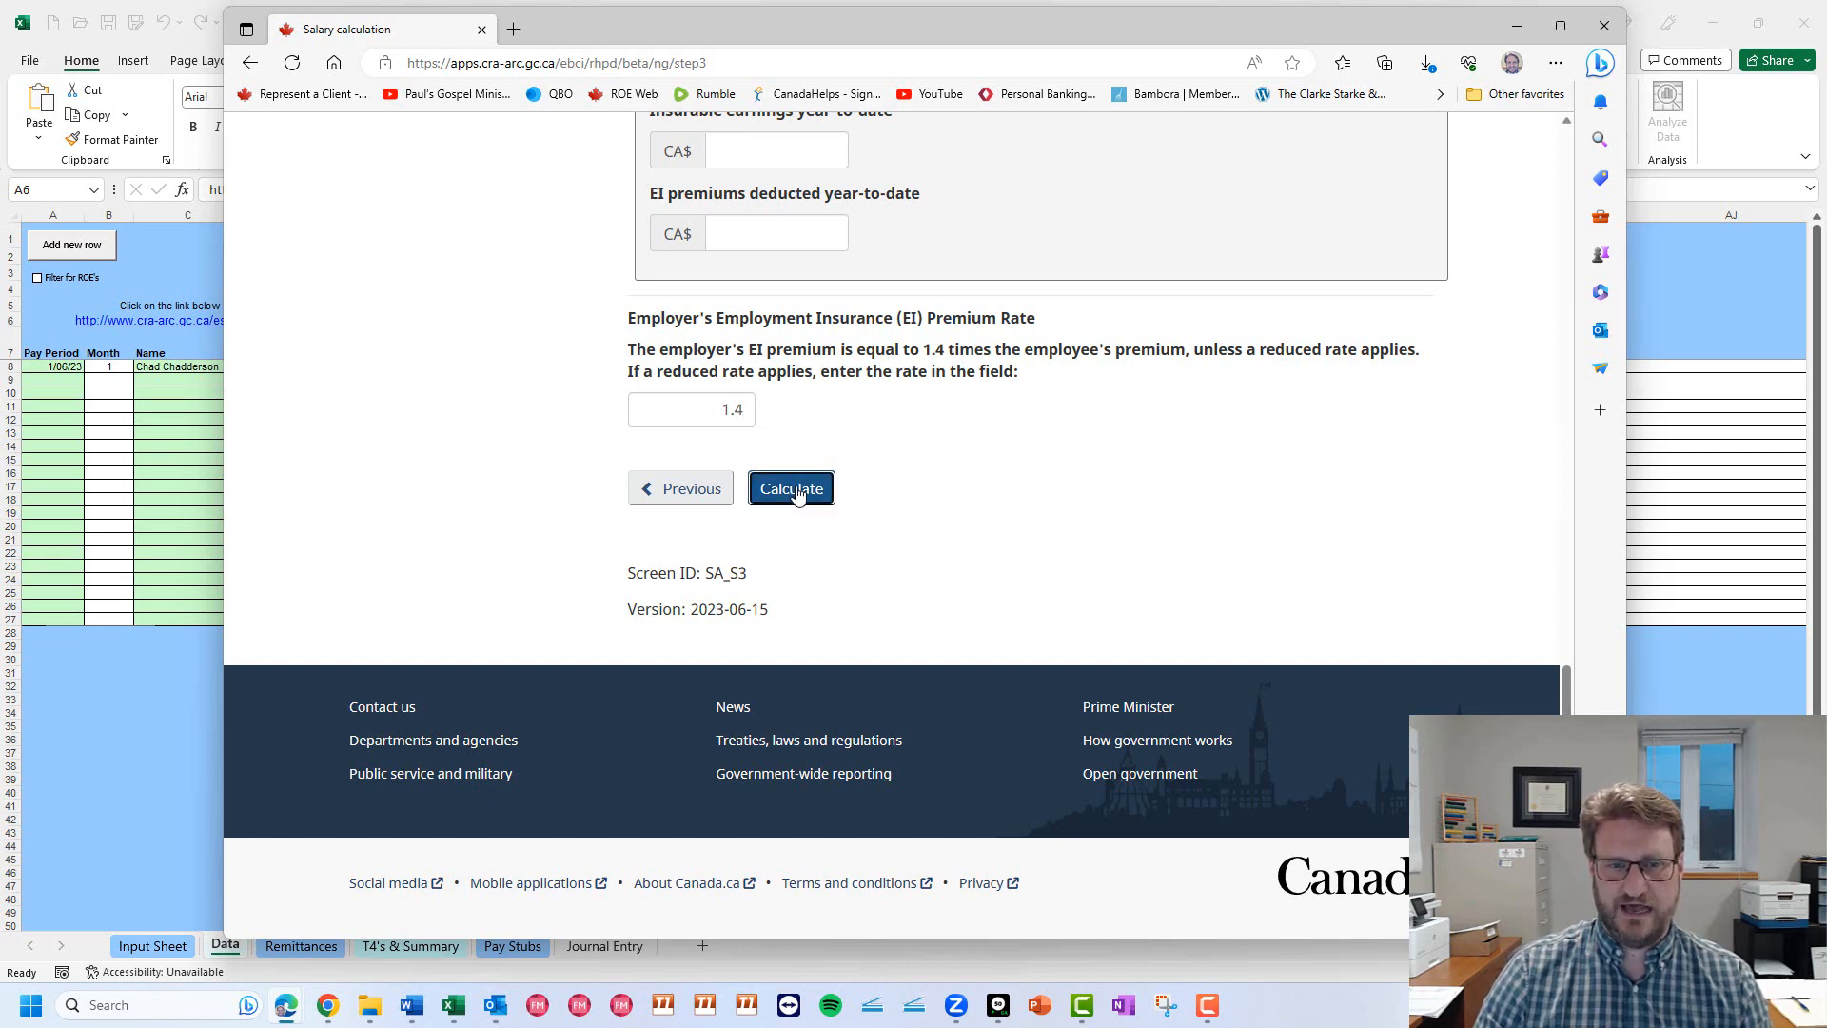
# Examine the total cash income and the EI, CPP and total tax deductions in the salary calculation results.
pyautogui.scroll(-4, 1093, 657)
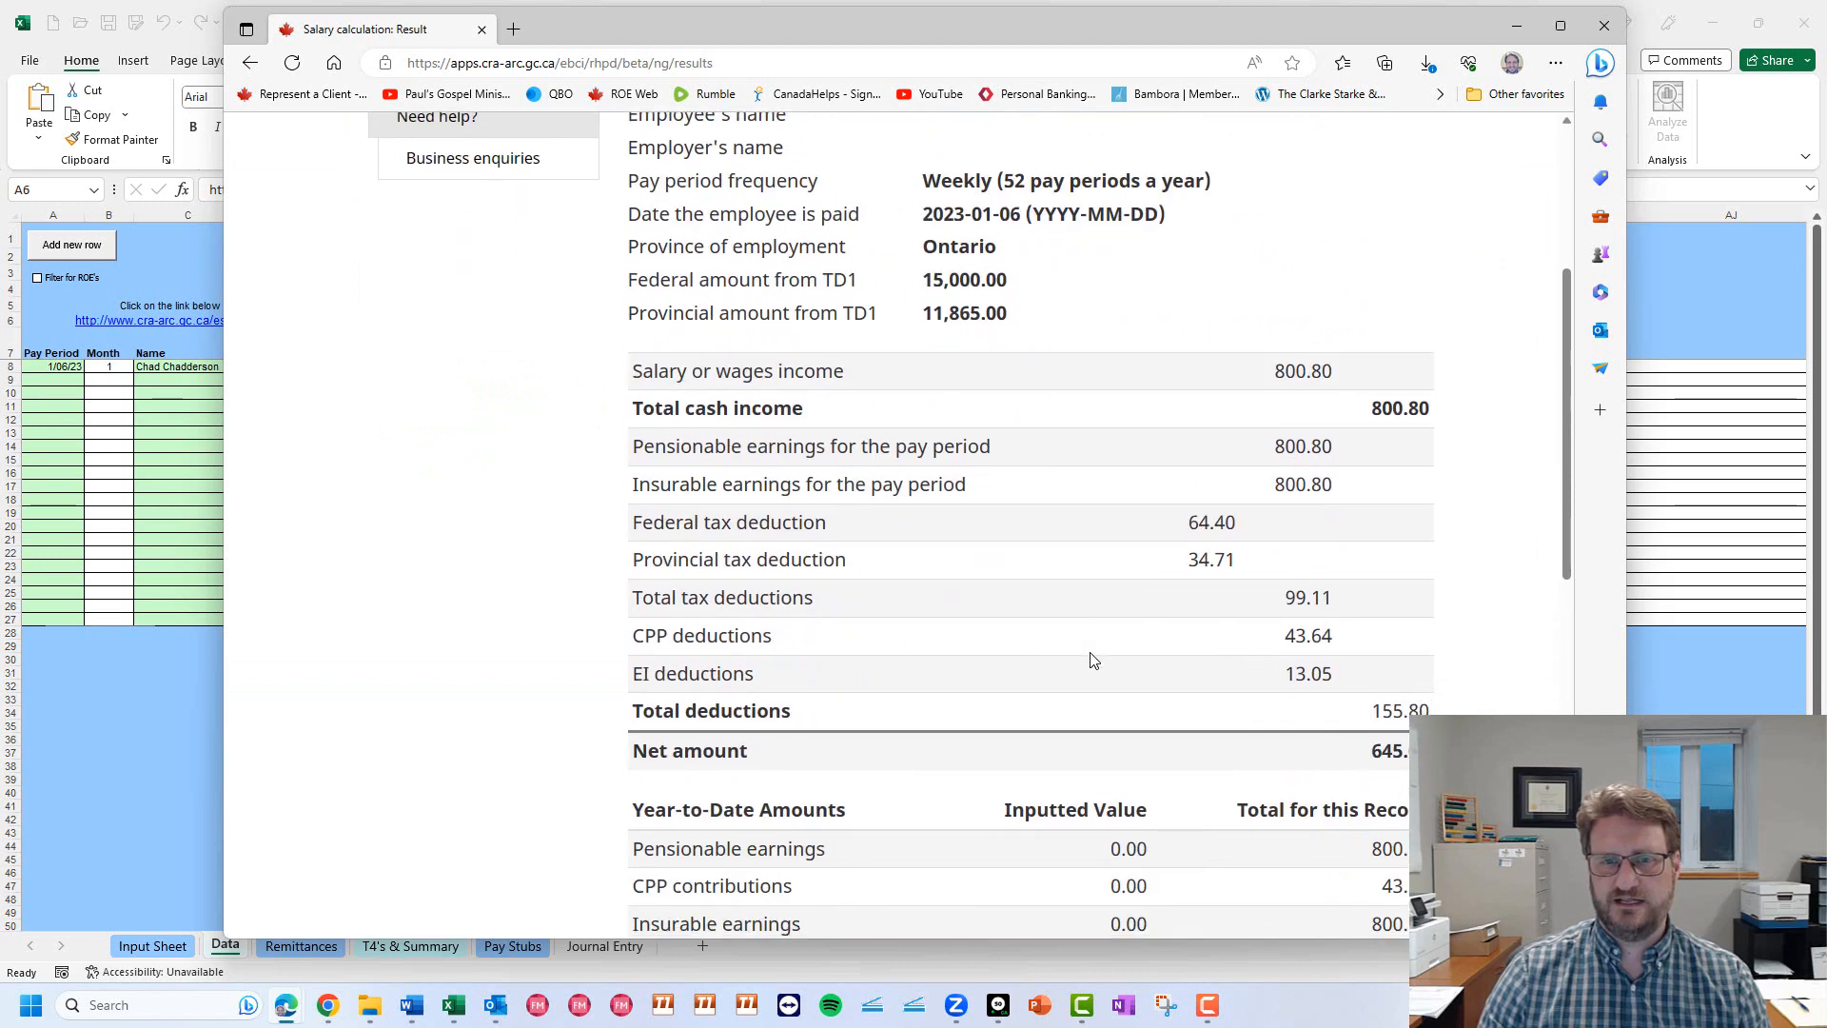
pyautogui.scroll(-1, 1093, 657)
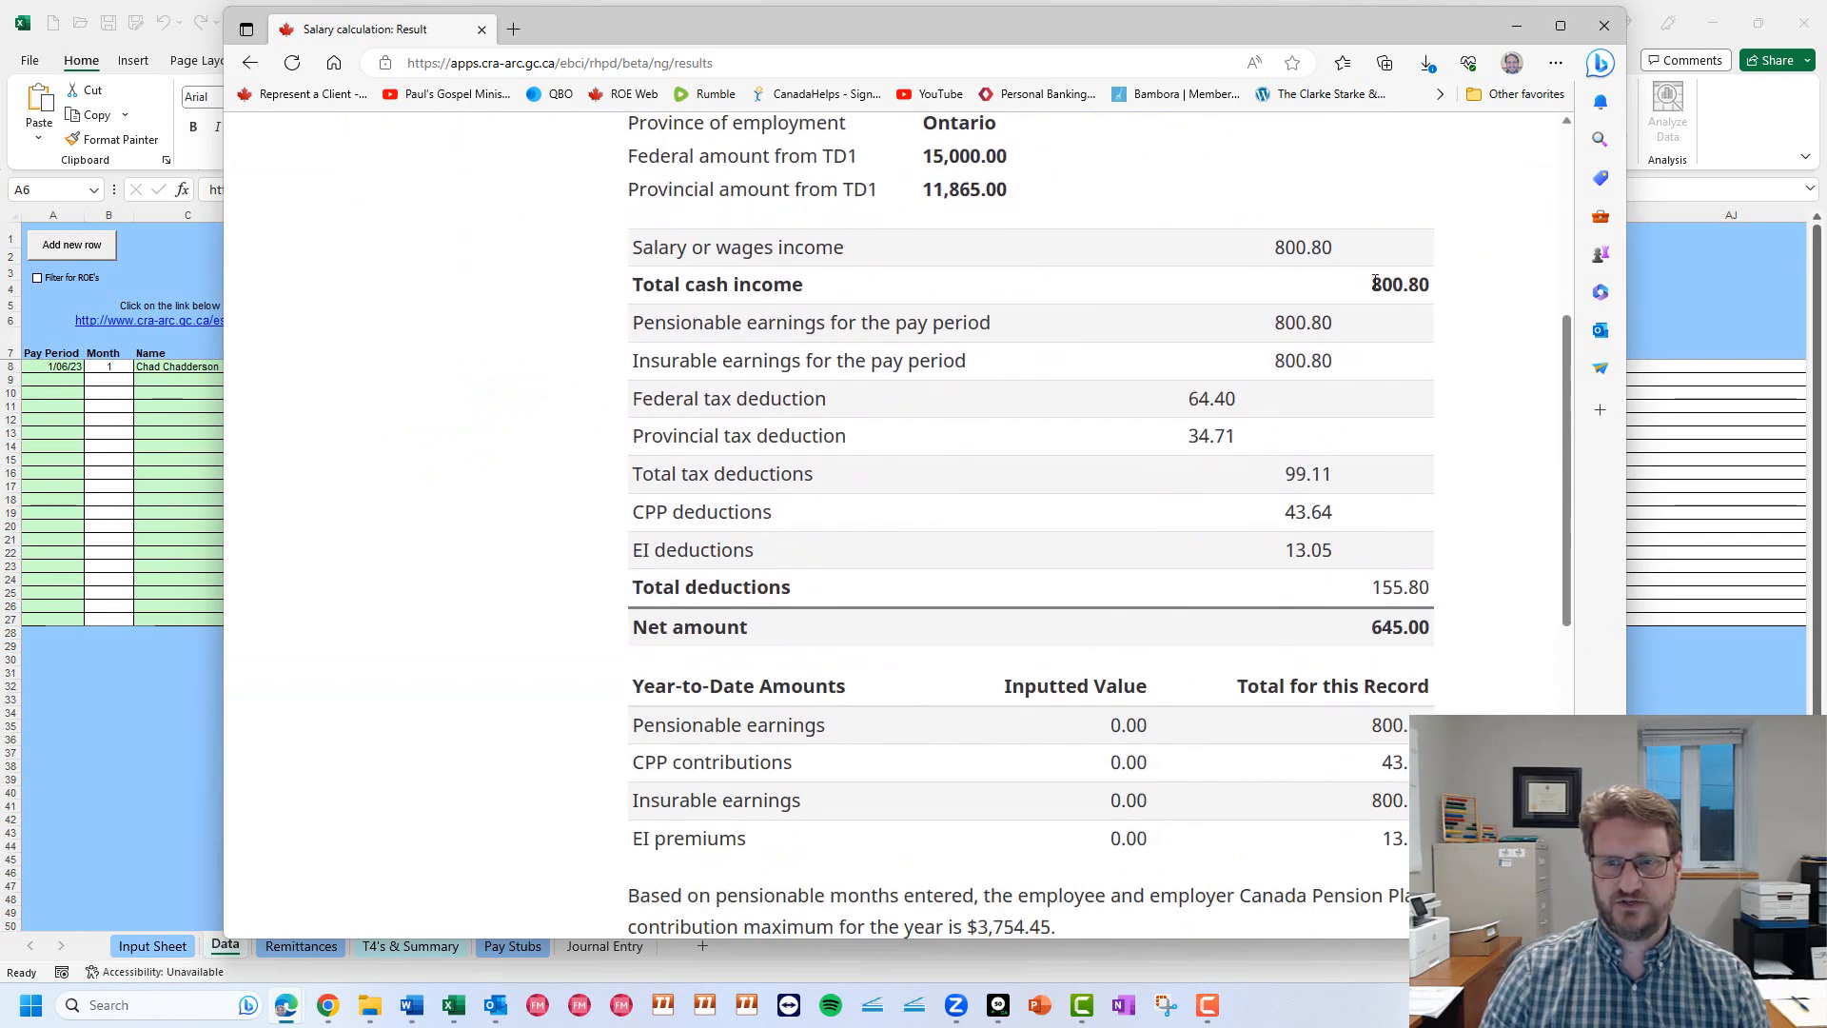
pyautogui.moveTo(1375, 281); pyautogui.dragTo(1437, 289)
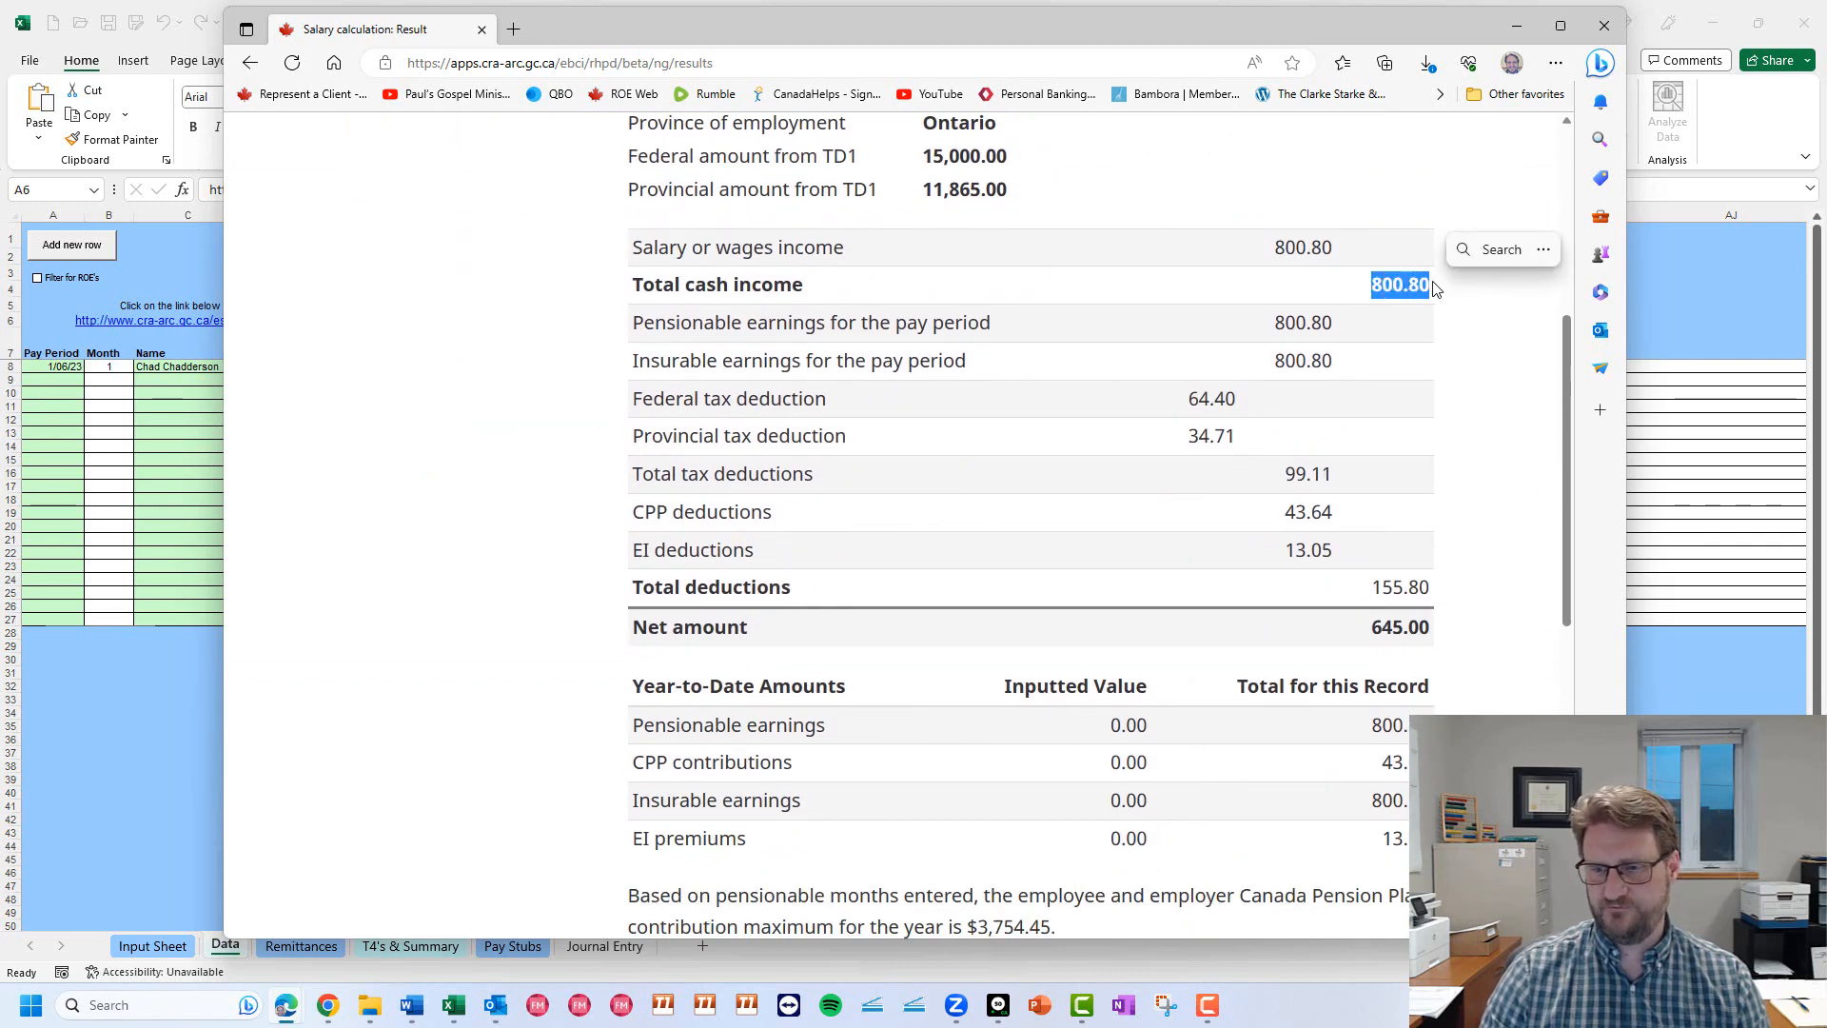
pyautogui.doubleClick(1316, 550)
pyautogui.moveTo(1281, 512)
pyautogui.mouseDown()
pyautogui.moveTo(1351, 514)
pyautogui.moveTo(1342, 481)
pyautogui.moveTo(1284, 486)
pyautogui.mouseUp()
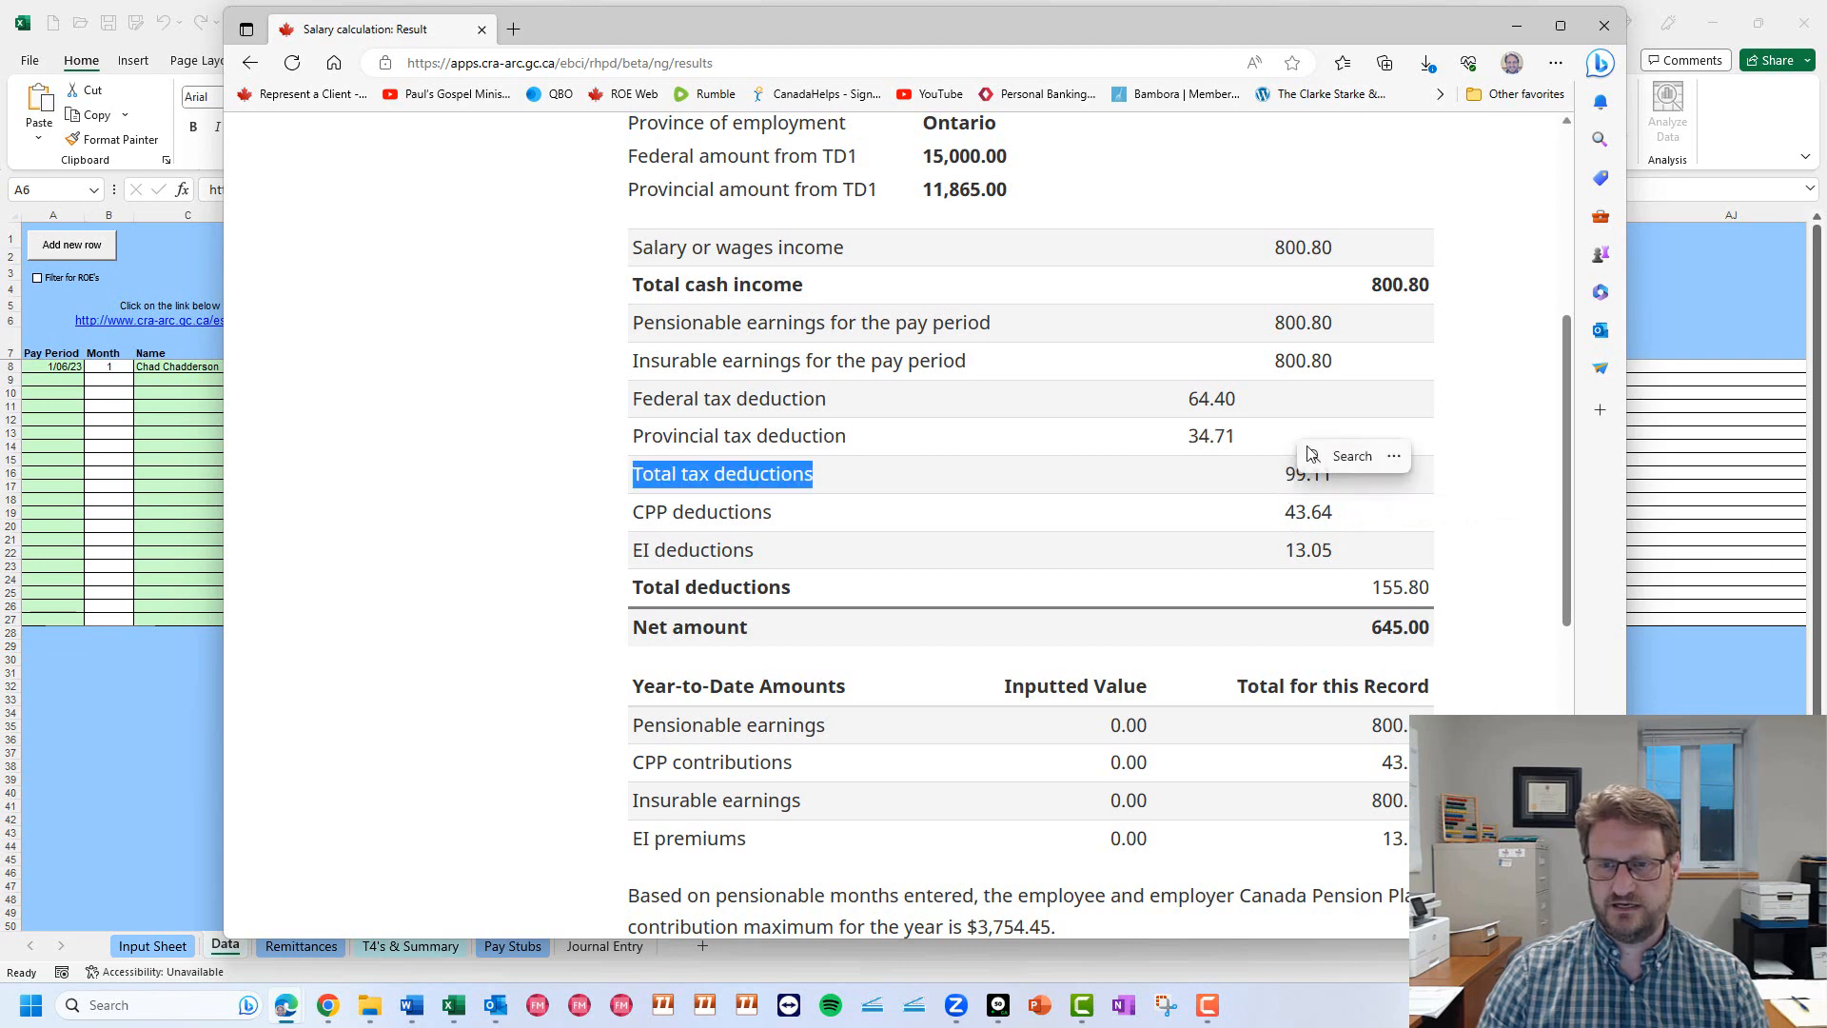
# Arrange the payroll workbook and the calculator results side by side, each filling half of the screen.
pyautogui.moveTo(1098, 27); pyautogui.dragTo(1357, 43)
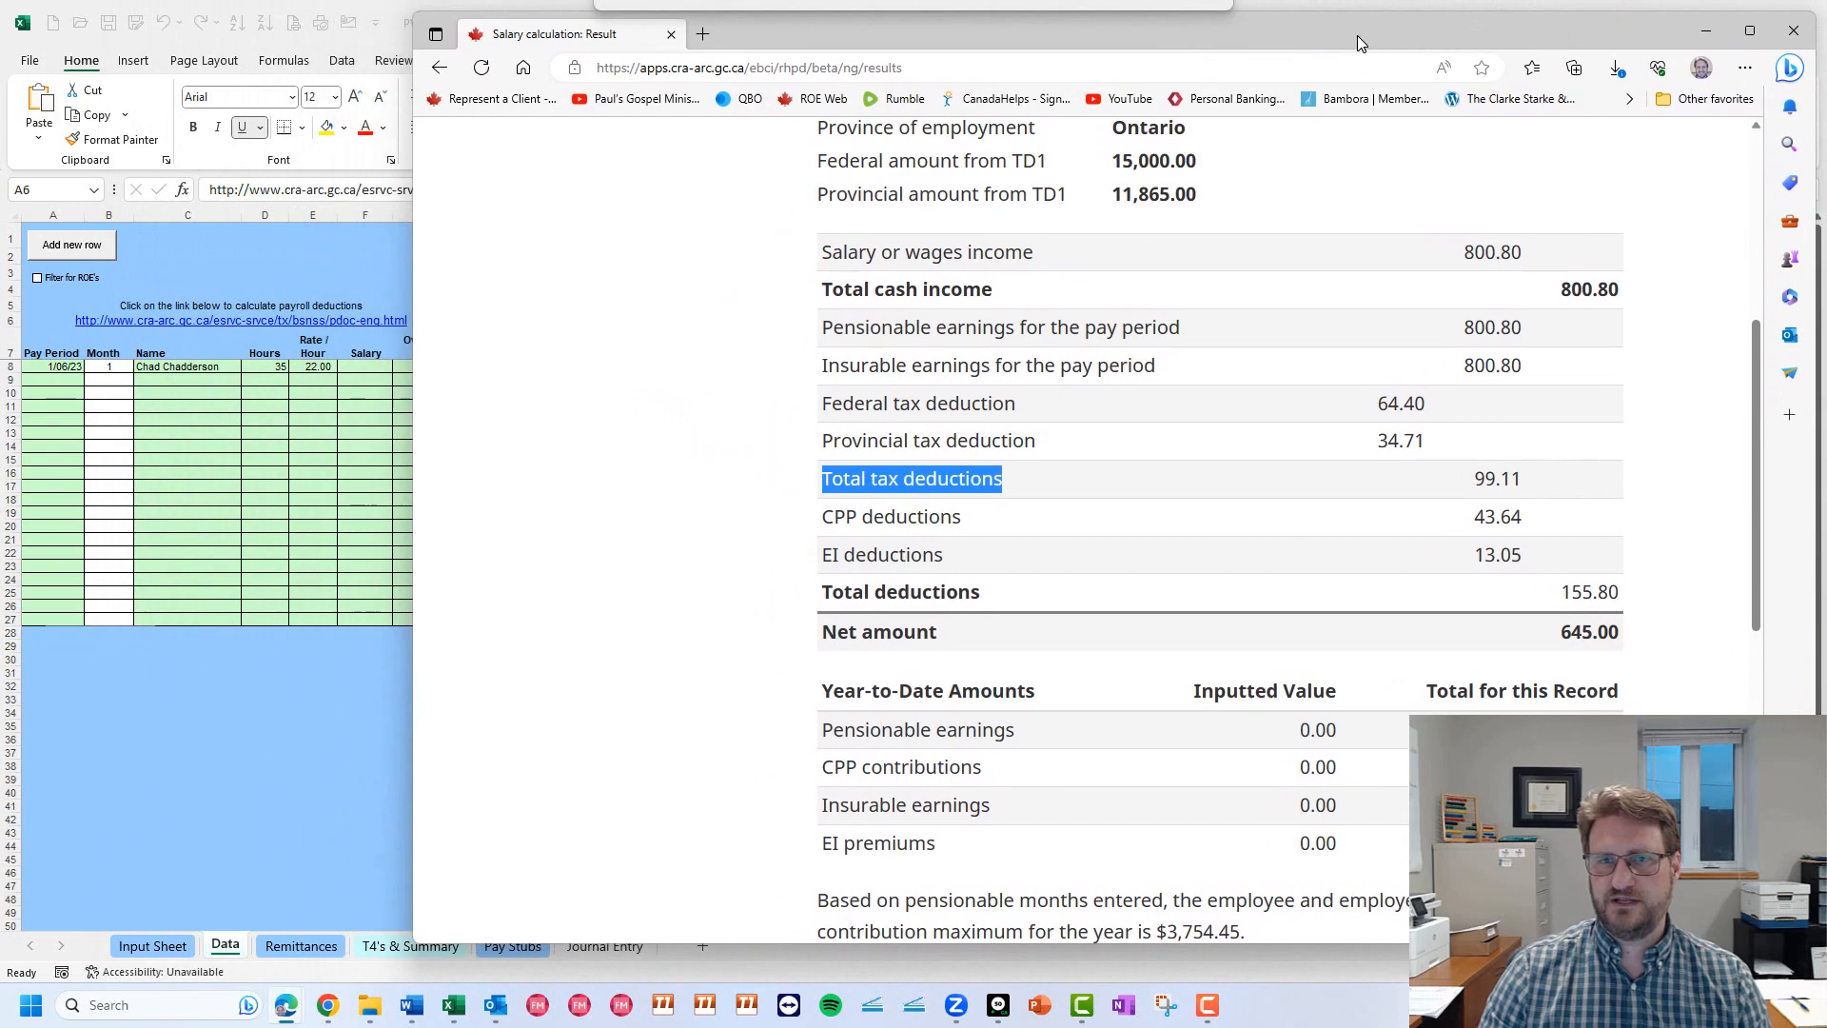
pyautogui.click(347, 290)
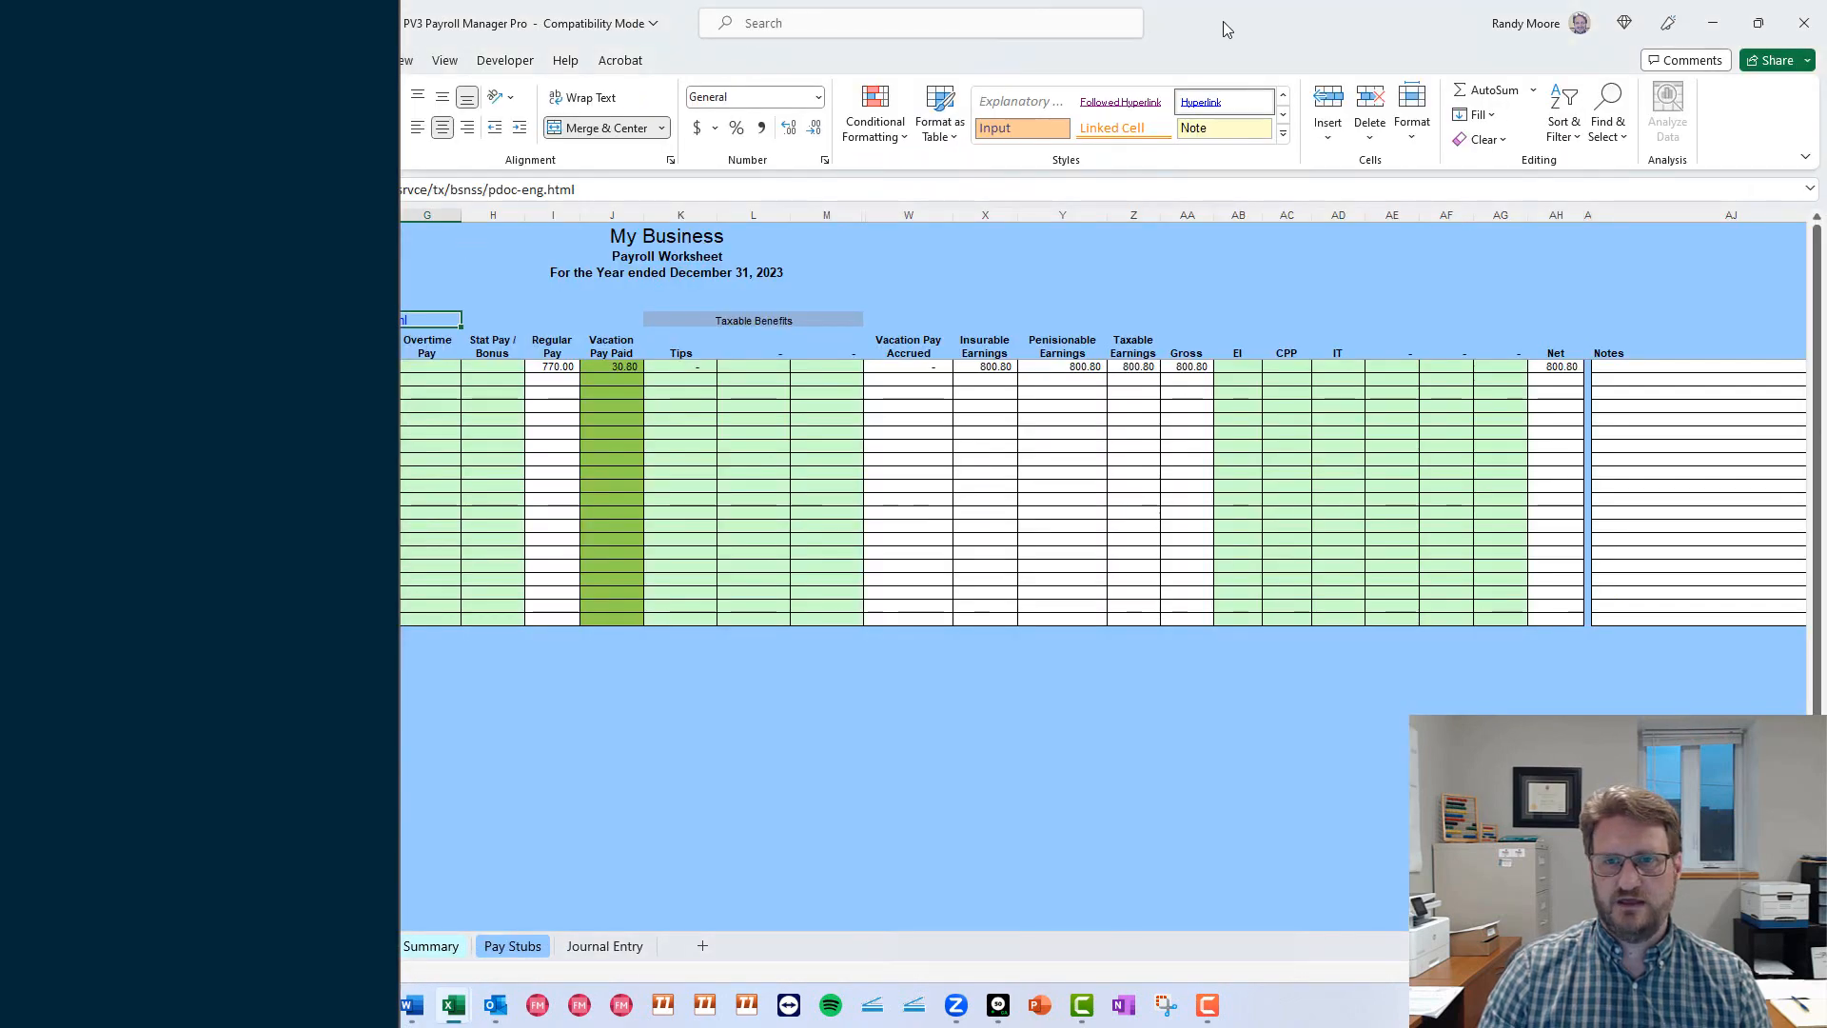
pyautogui.moveTo(1224, 28); pyautogui.dragTo(394, 47)
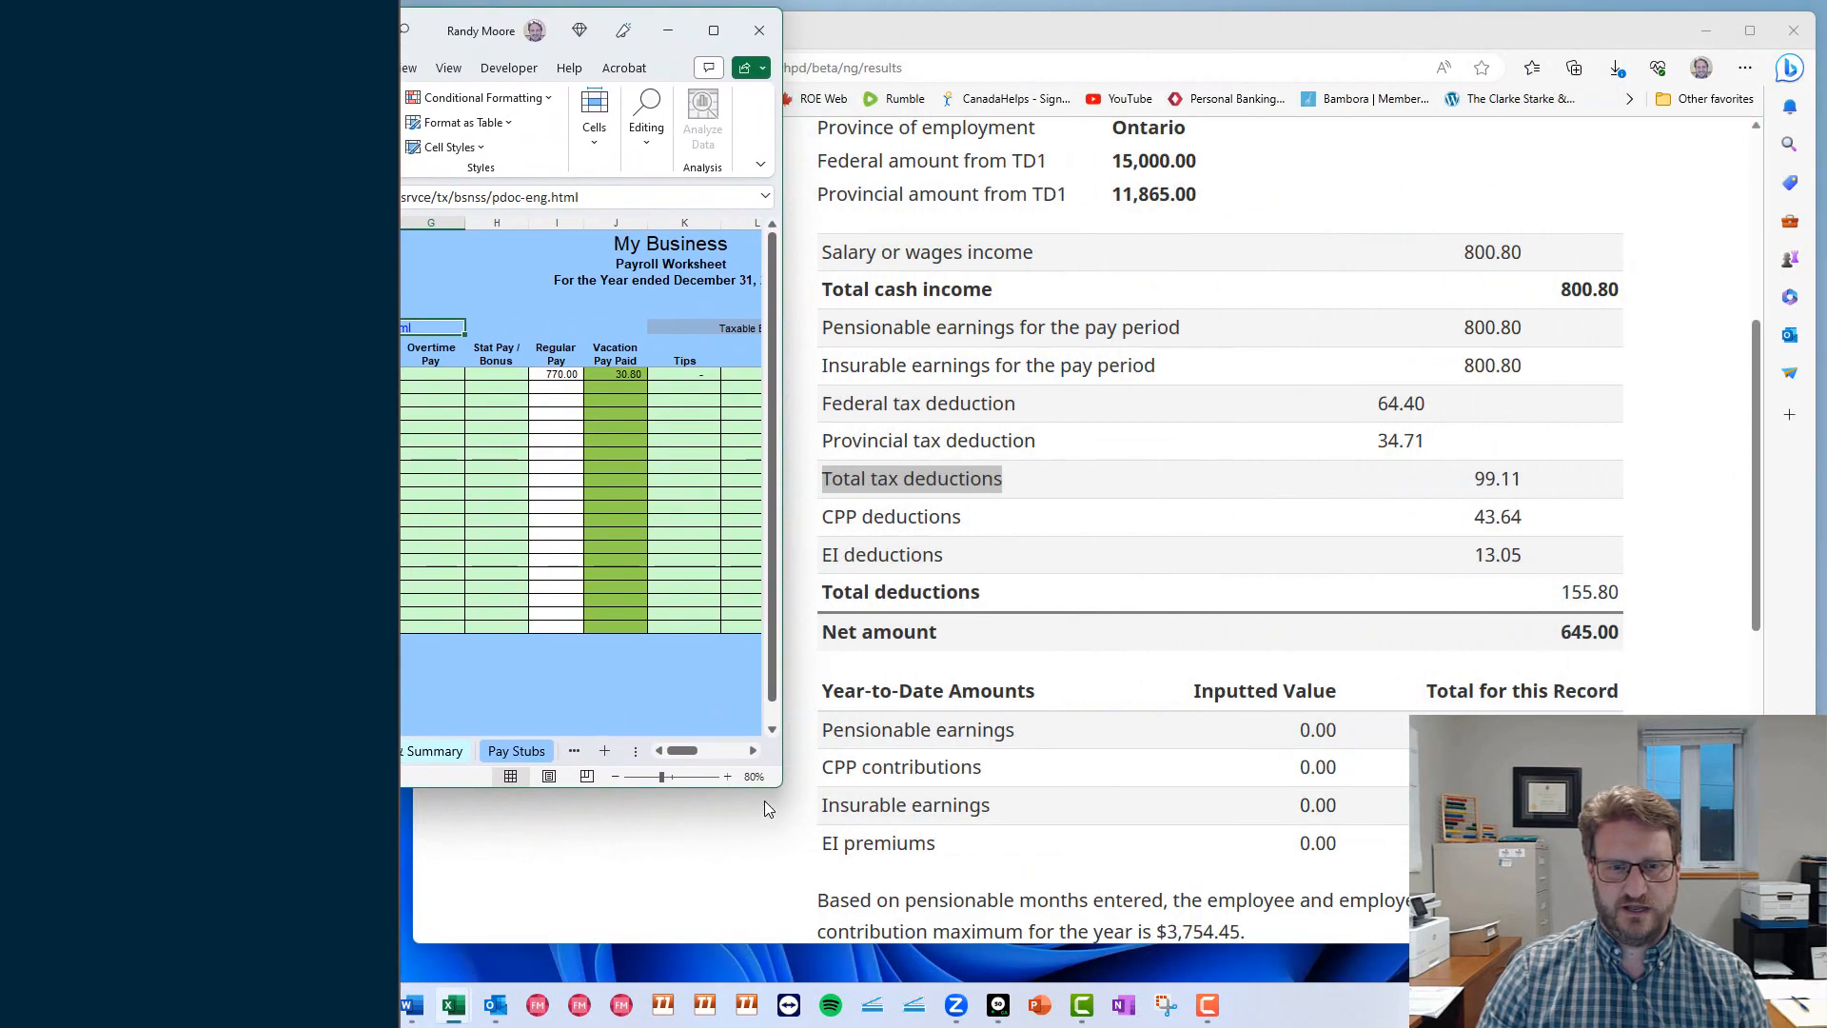
pyautogui.moveTo(777, 779); pyautogui.dragTo(862, 977)
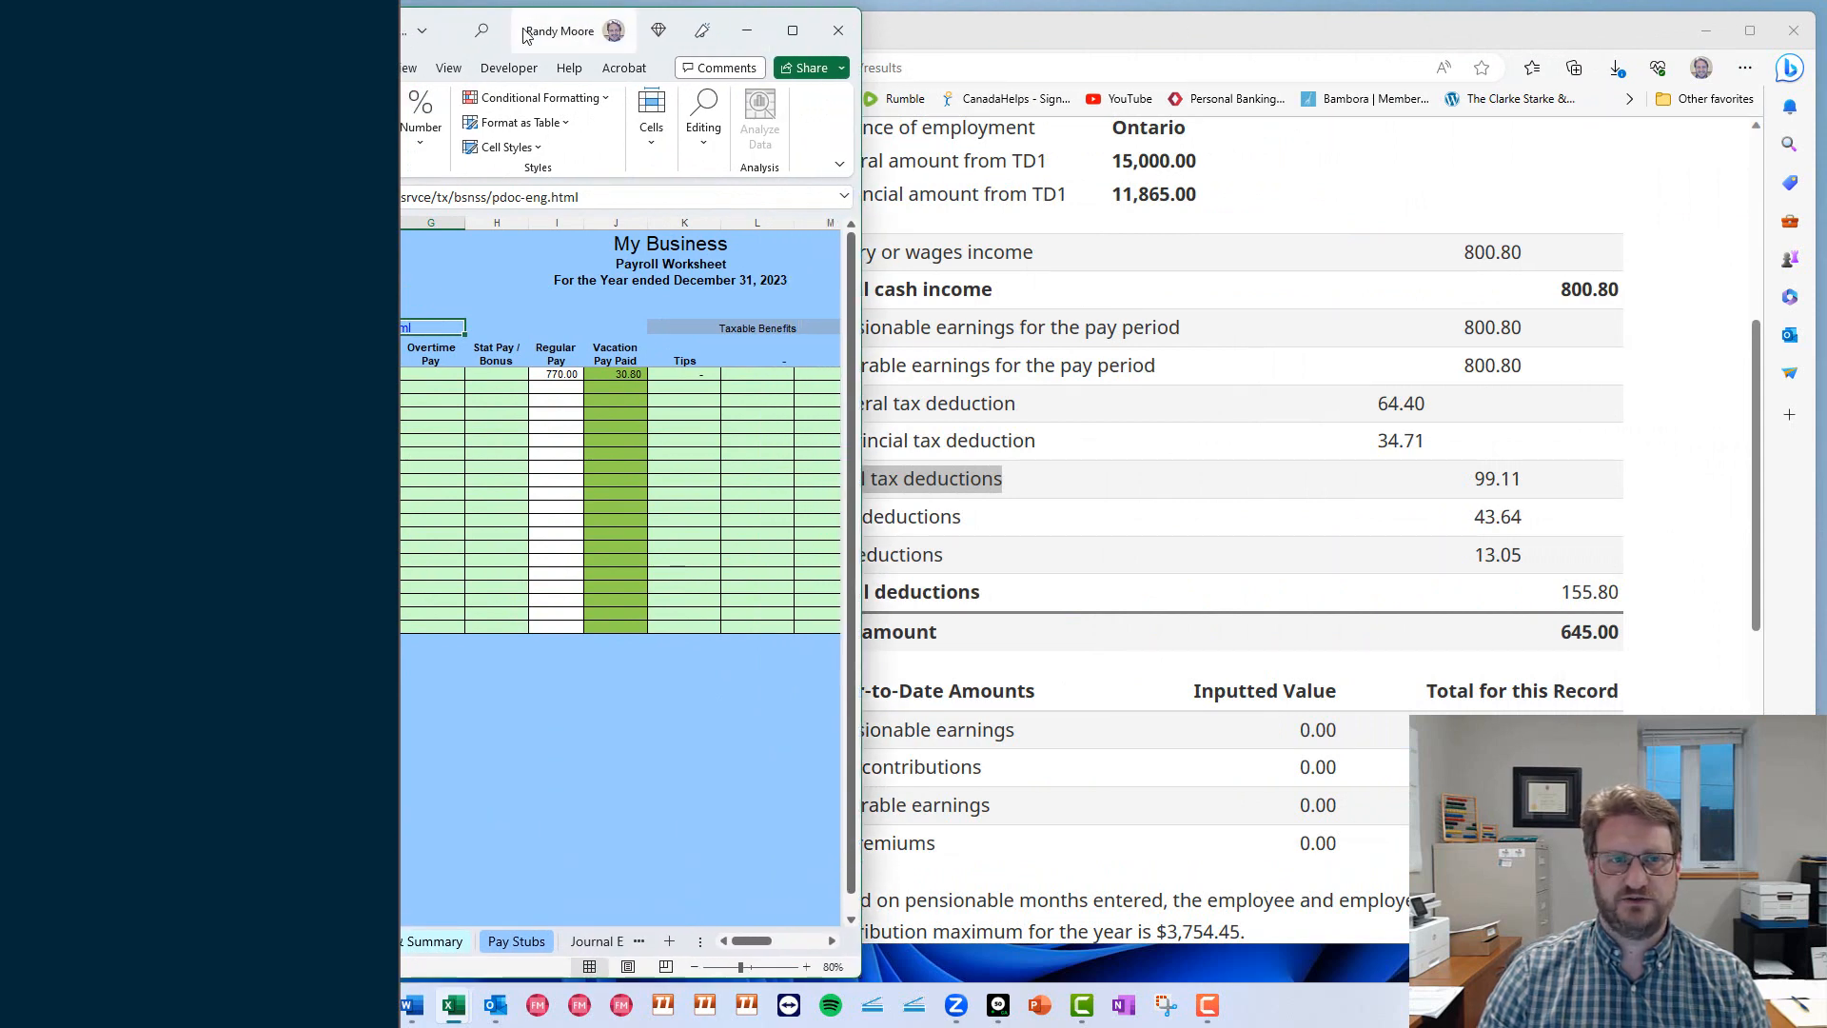
pyautogui.moveTo(962, 26); pyautogui.dragTo(670, 57)
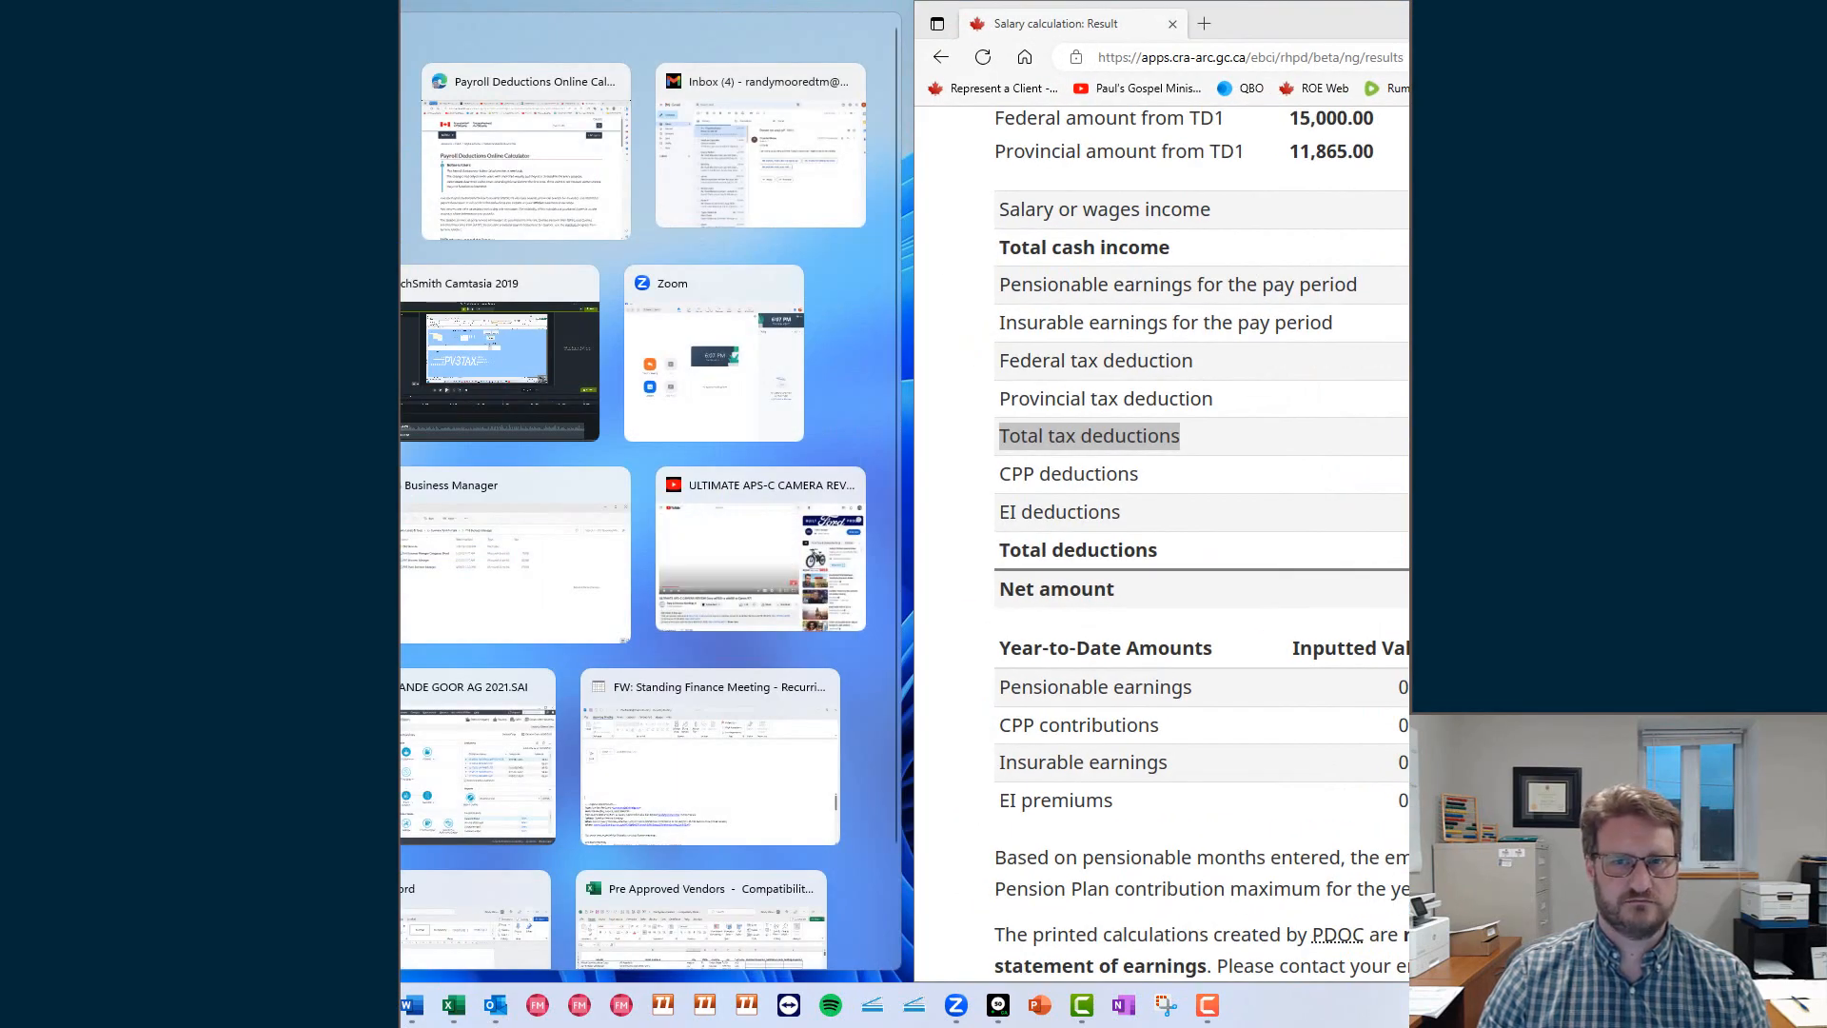
pyautogui.click(276, 157)
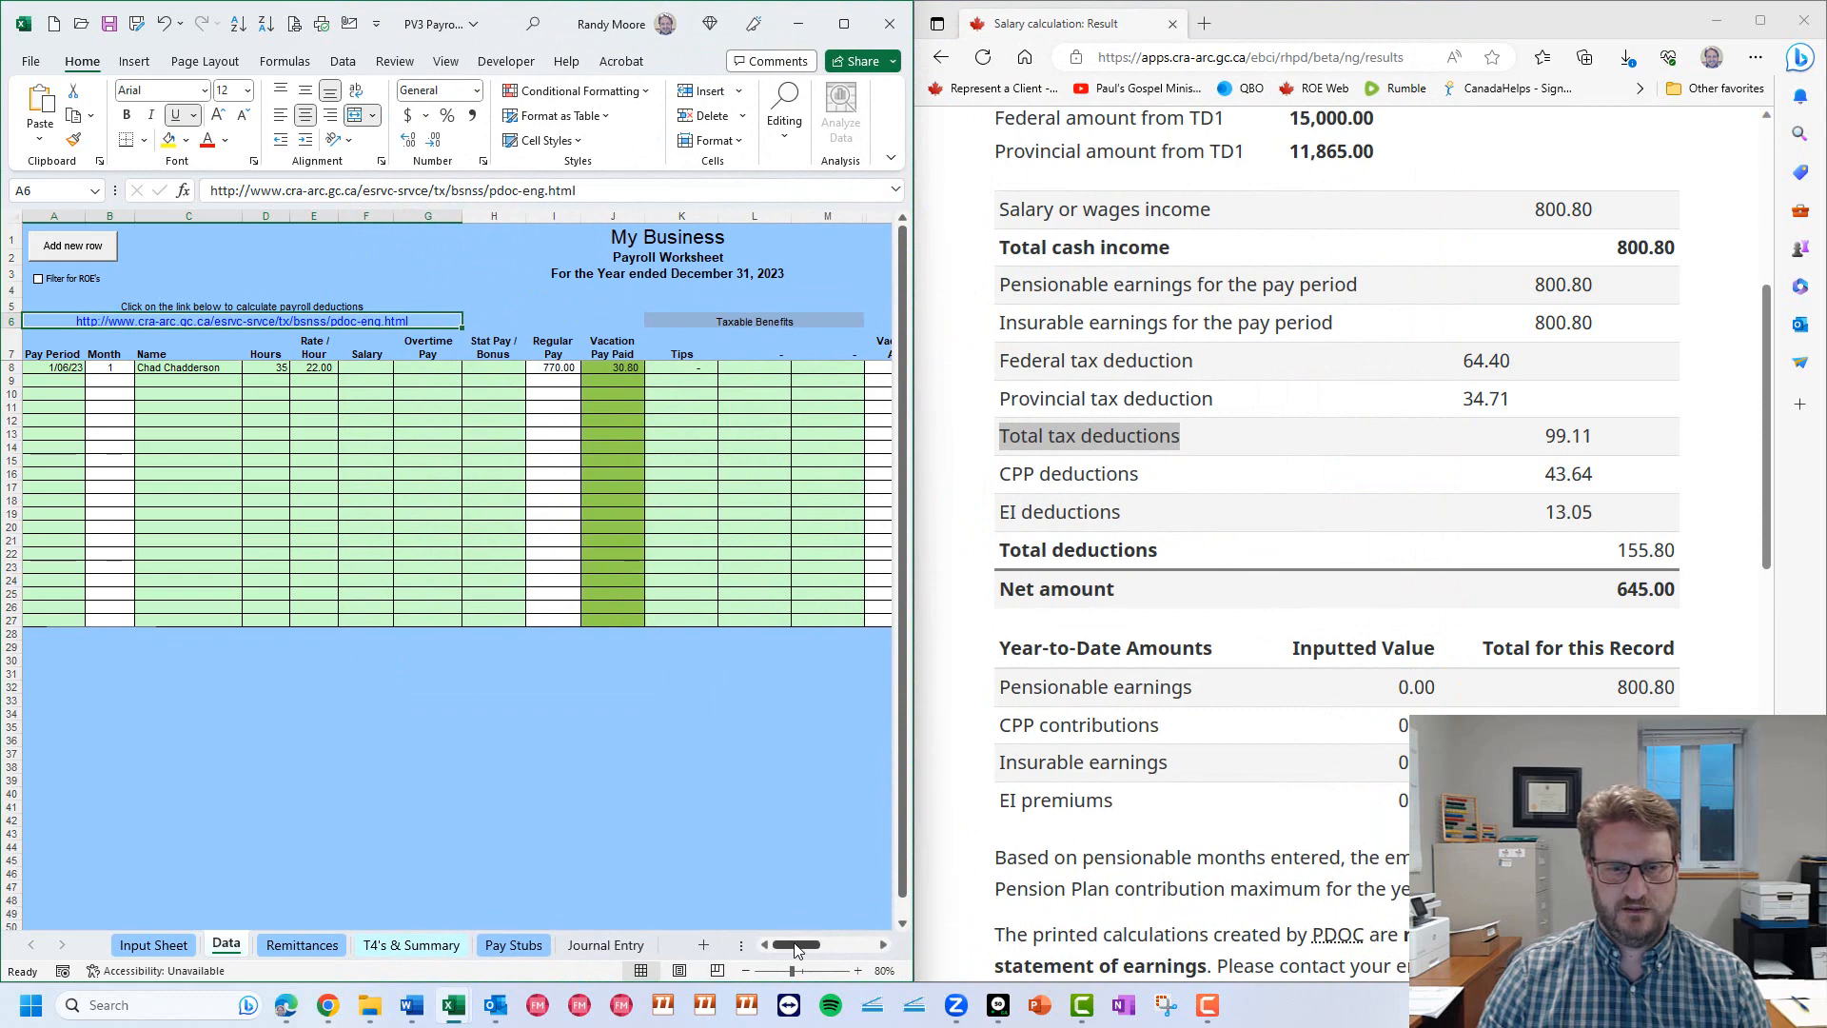
# Enter 13.05 as the EI deduction in the first payroll row of the Data sheet.
pyautogui.moveTo(808, 948)
pyautogui.mouseDown()
pyautogui.moveTo(861, 949)
pyautogui.moveTo(830, 949)
pyautogui.mouseUp()
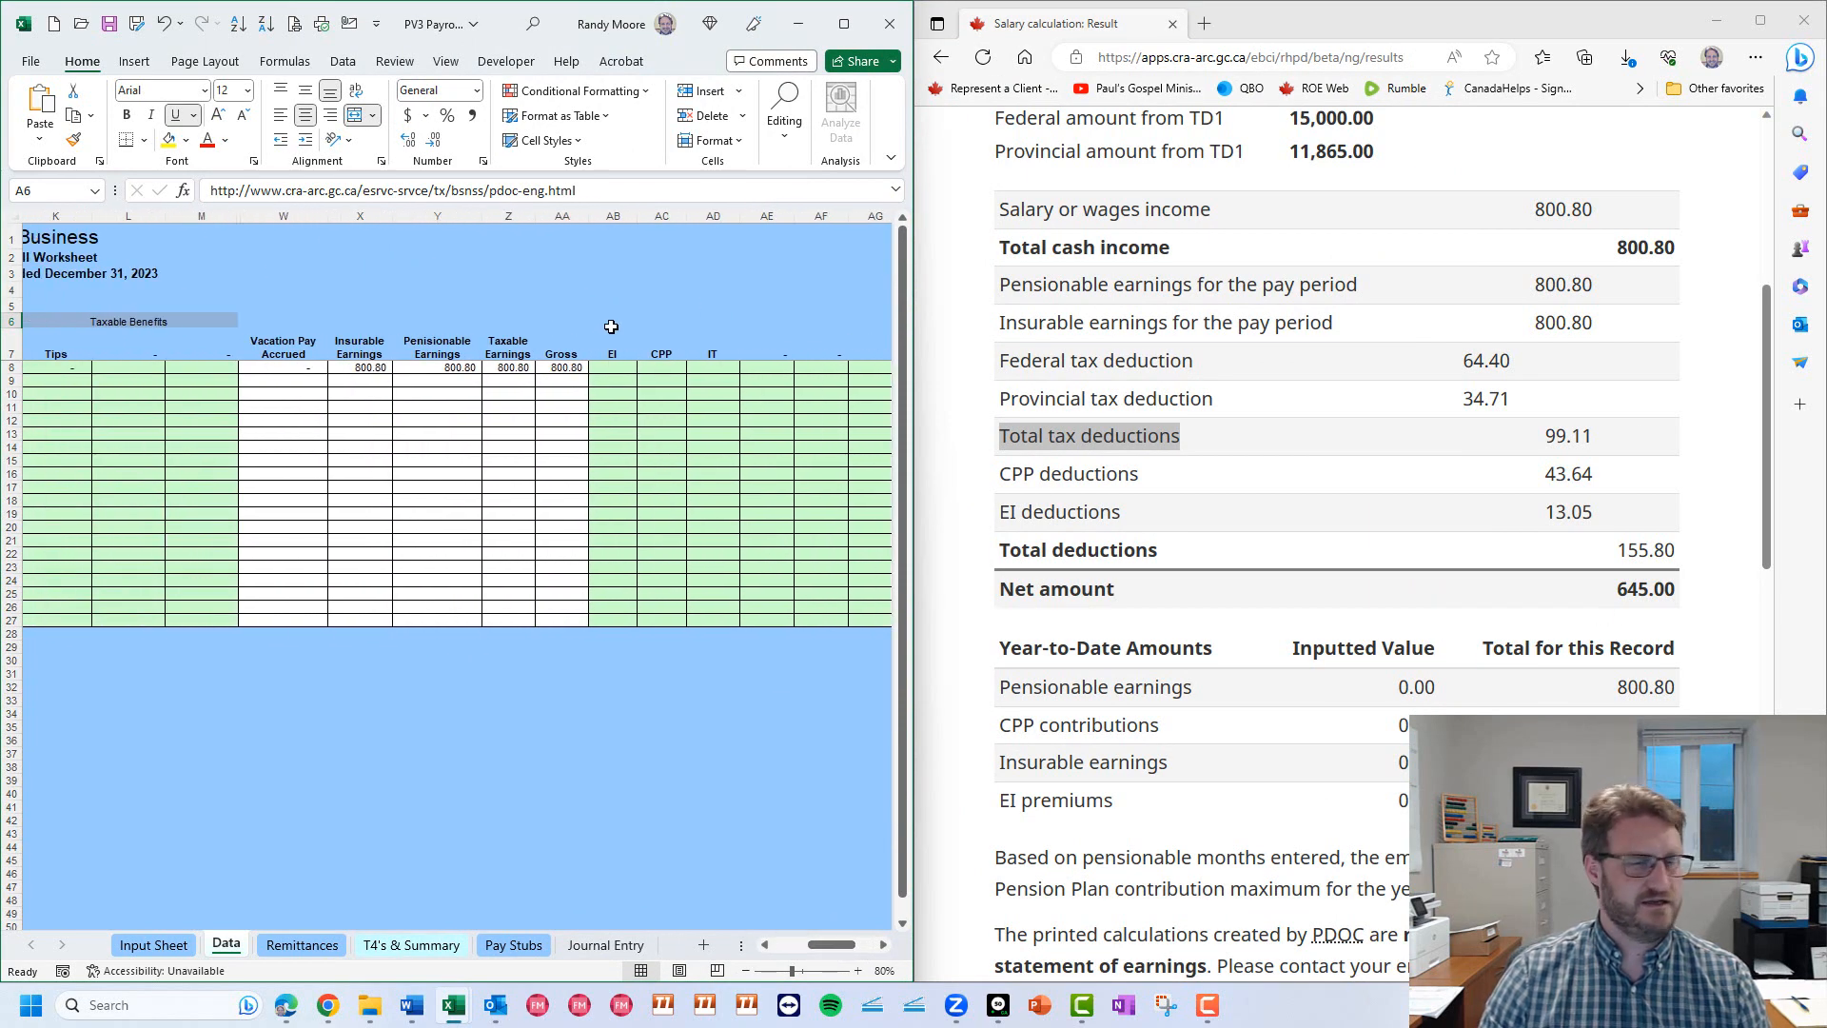
pyautogui.click(617, 367)
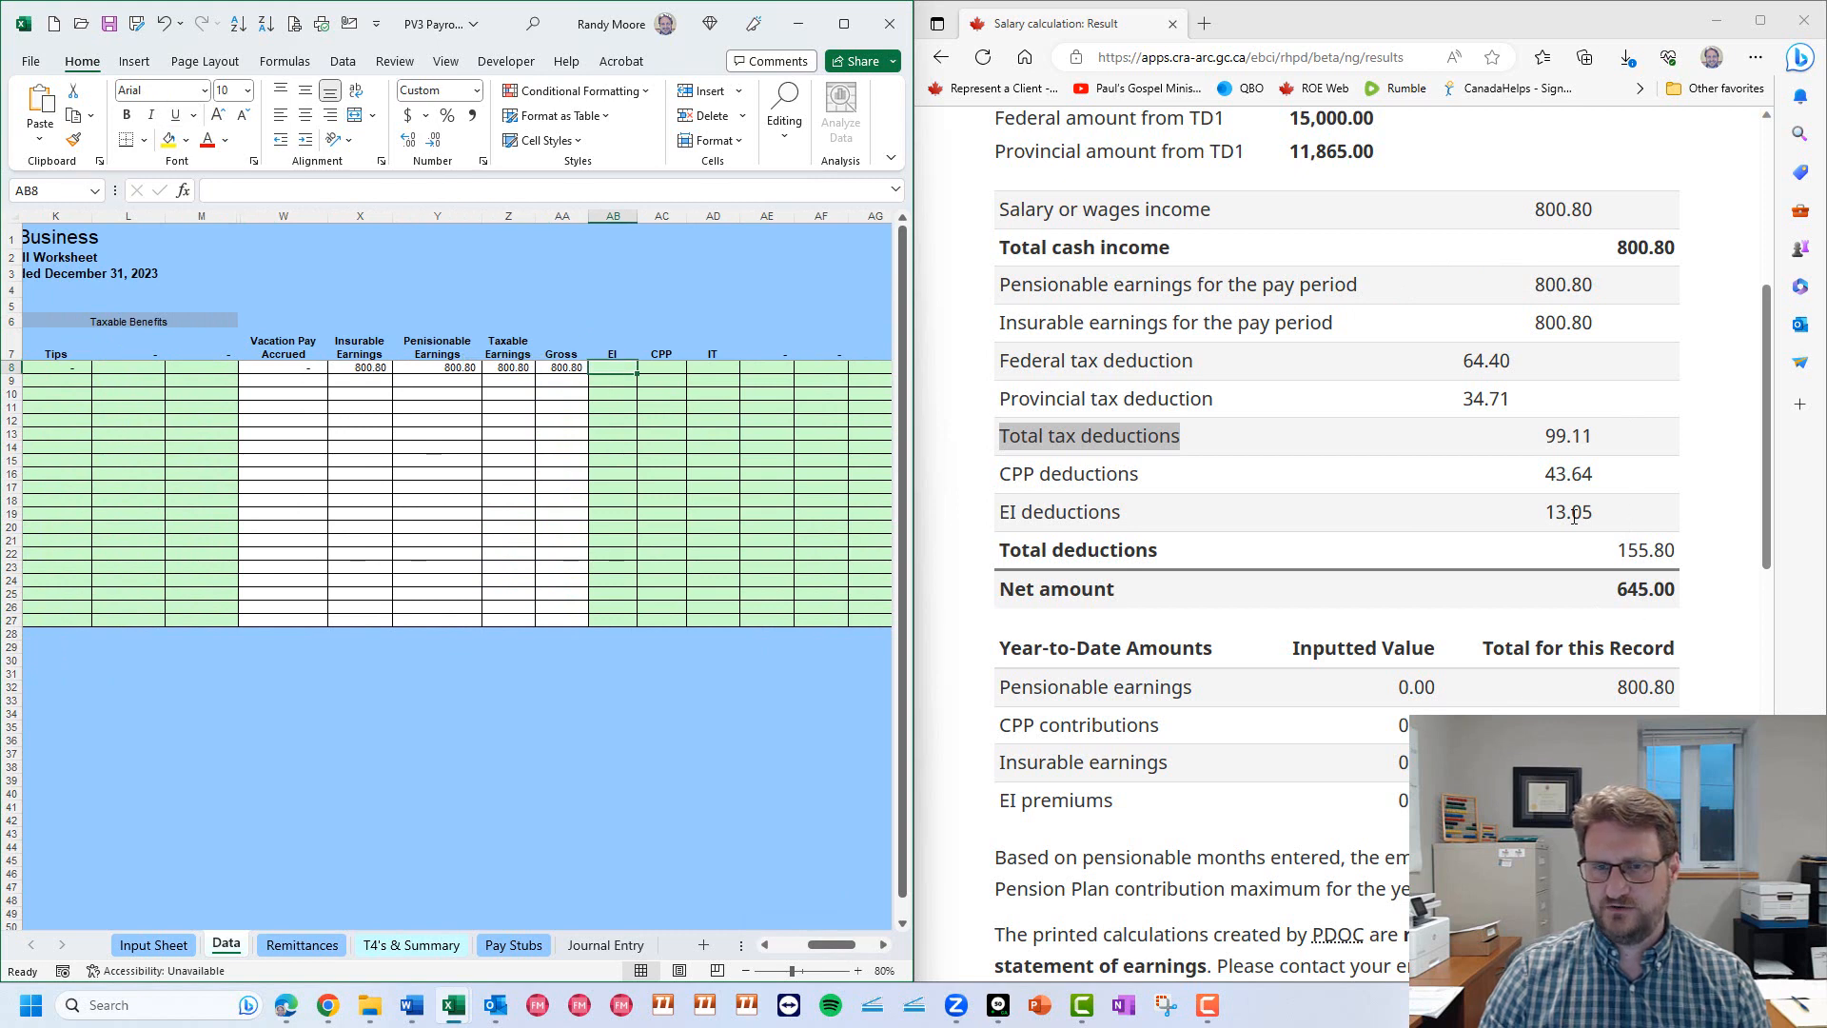
pyautogui.write('13.05')
pyautogui.press('Return')
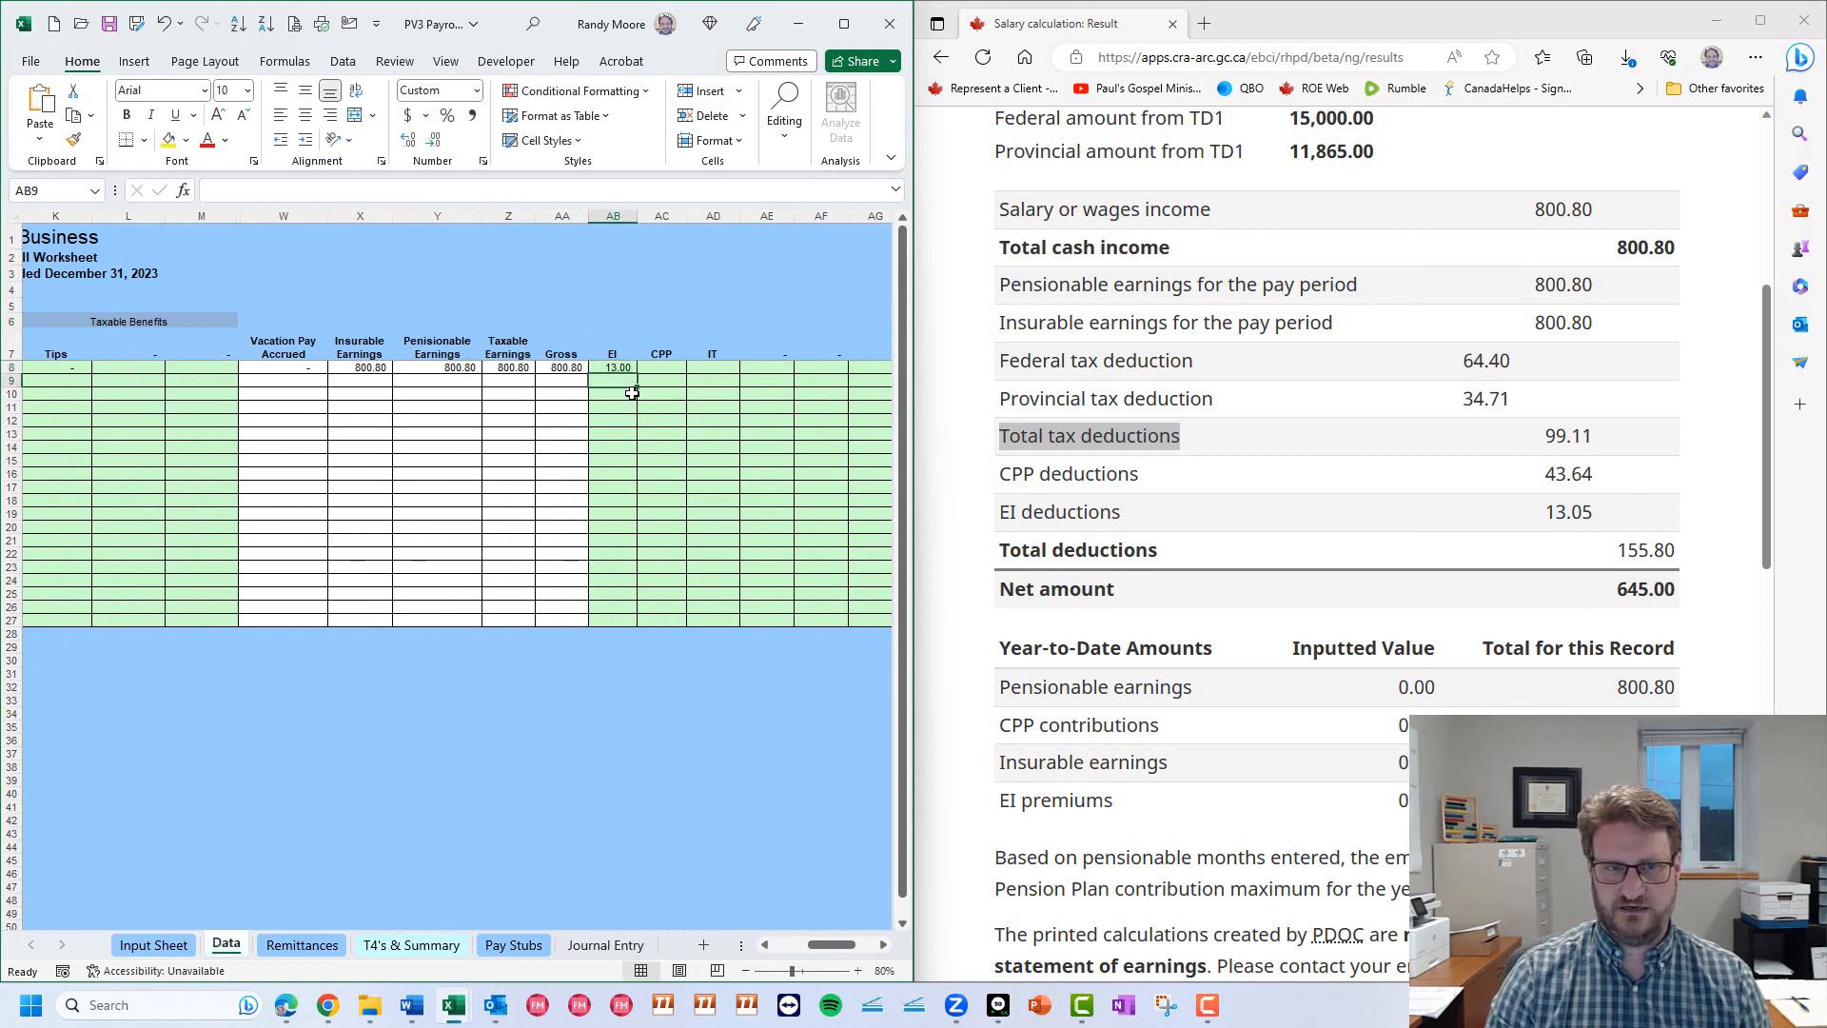
pyautogui.press('Up')
pyautogui.write('13.05')
pyautogui.press('Tab')
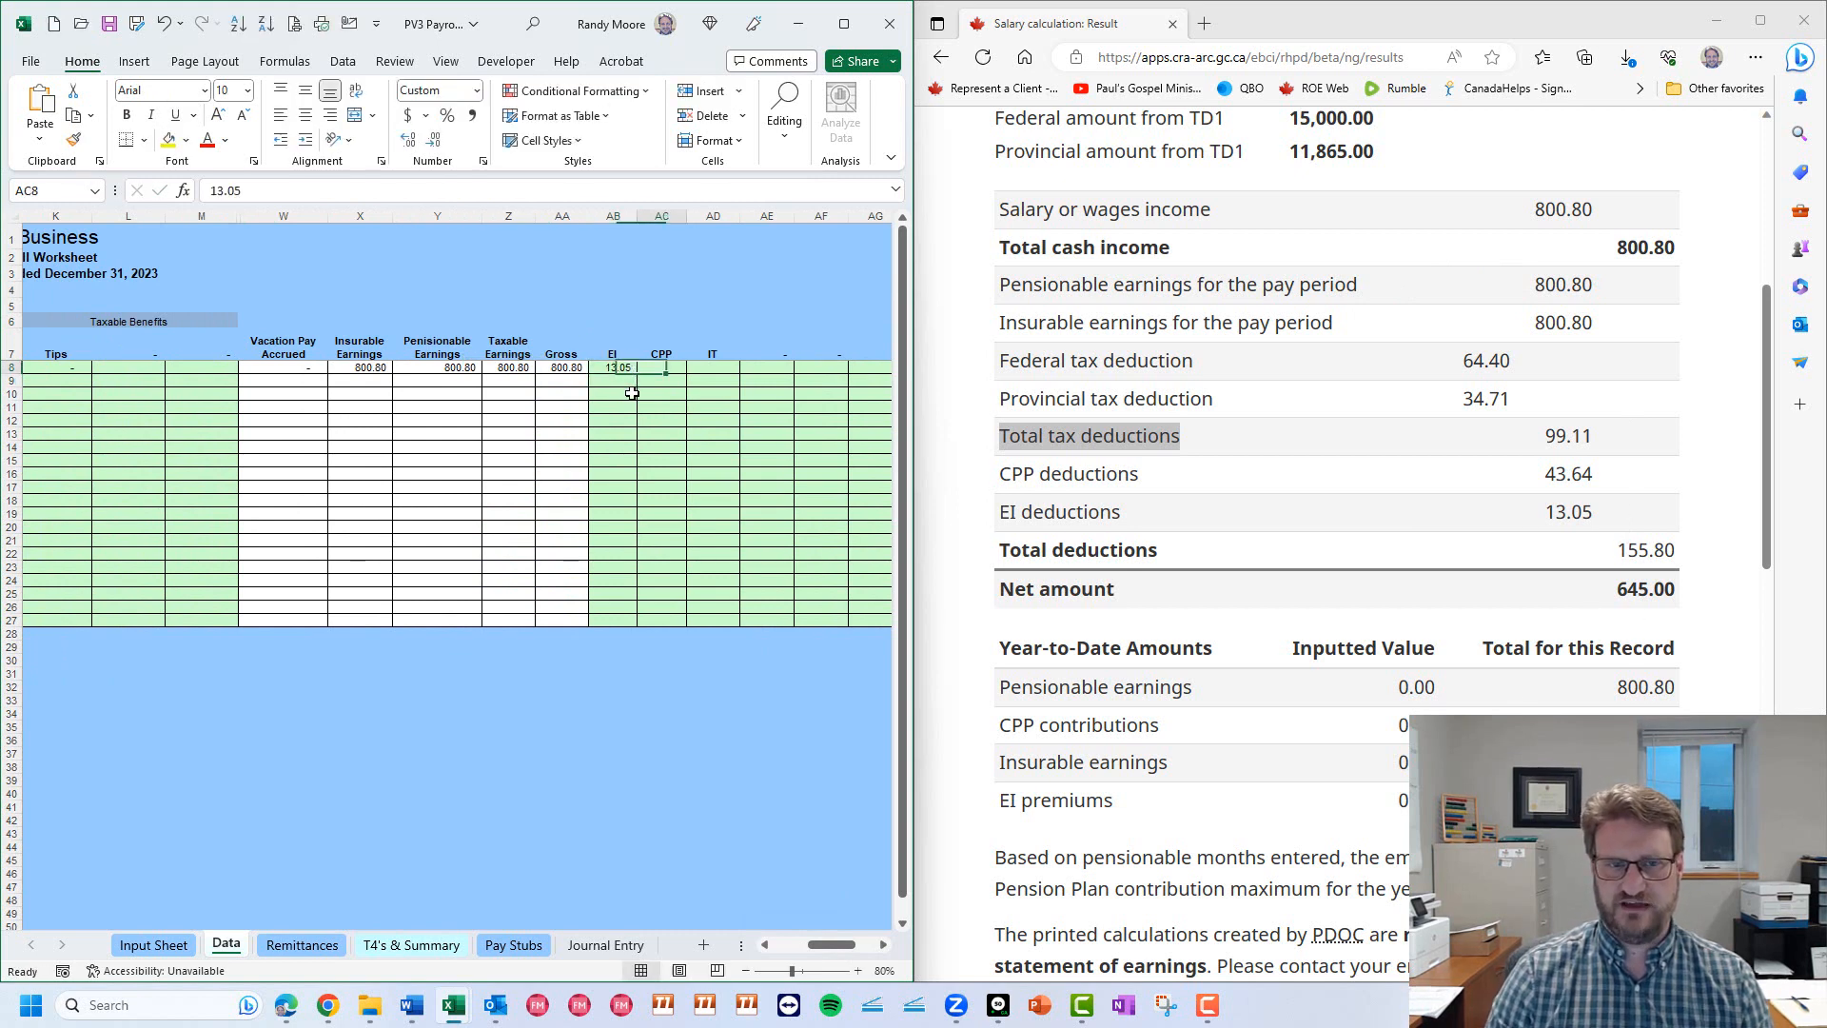
# Enter the first payroll row's CPP deduction as 43.64 and its income tax (IT) deduction as 99.11.
pyautogui.write('43.64')
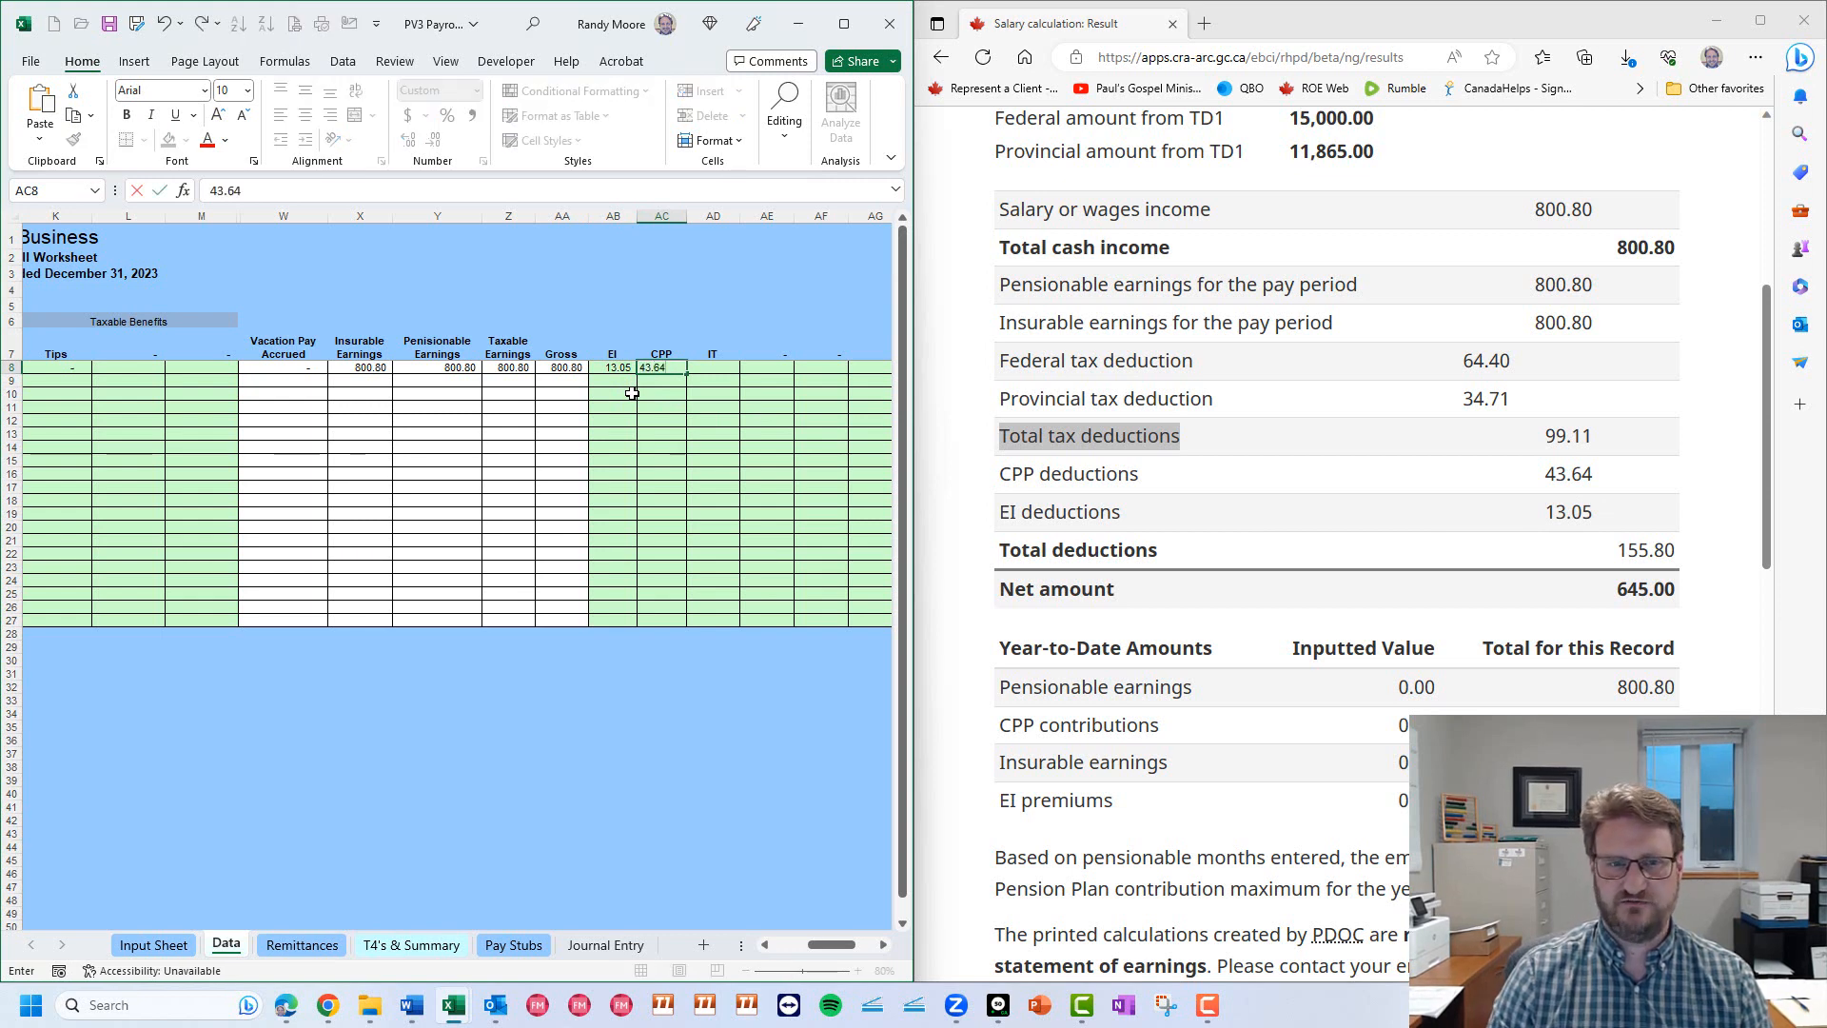
pyautogui.press('Tab')
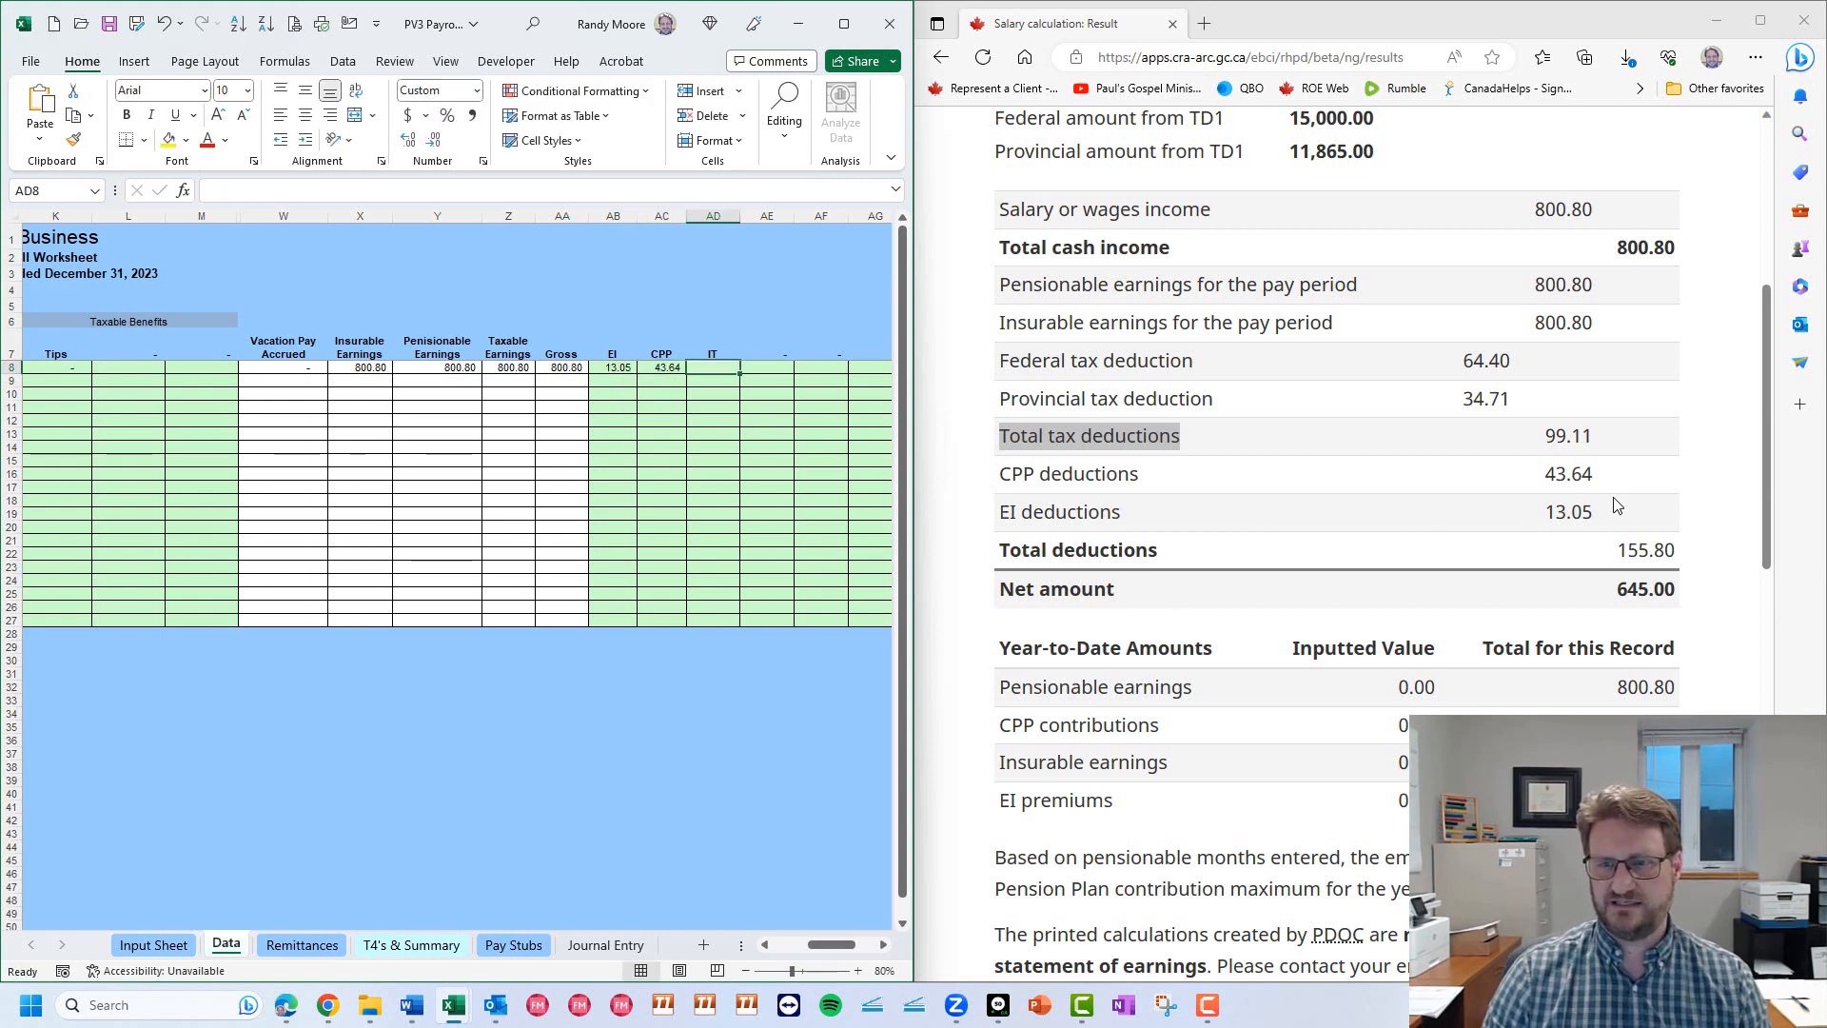
pyautogui.write('99')
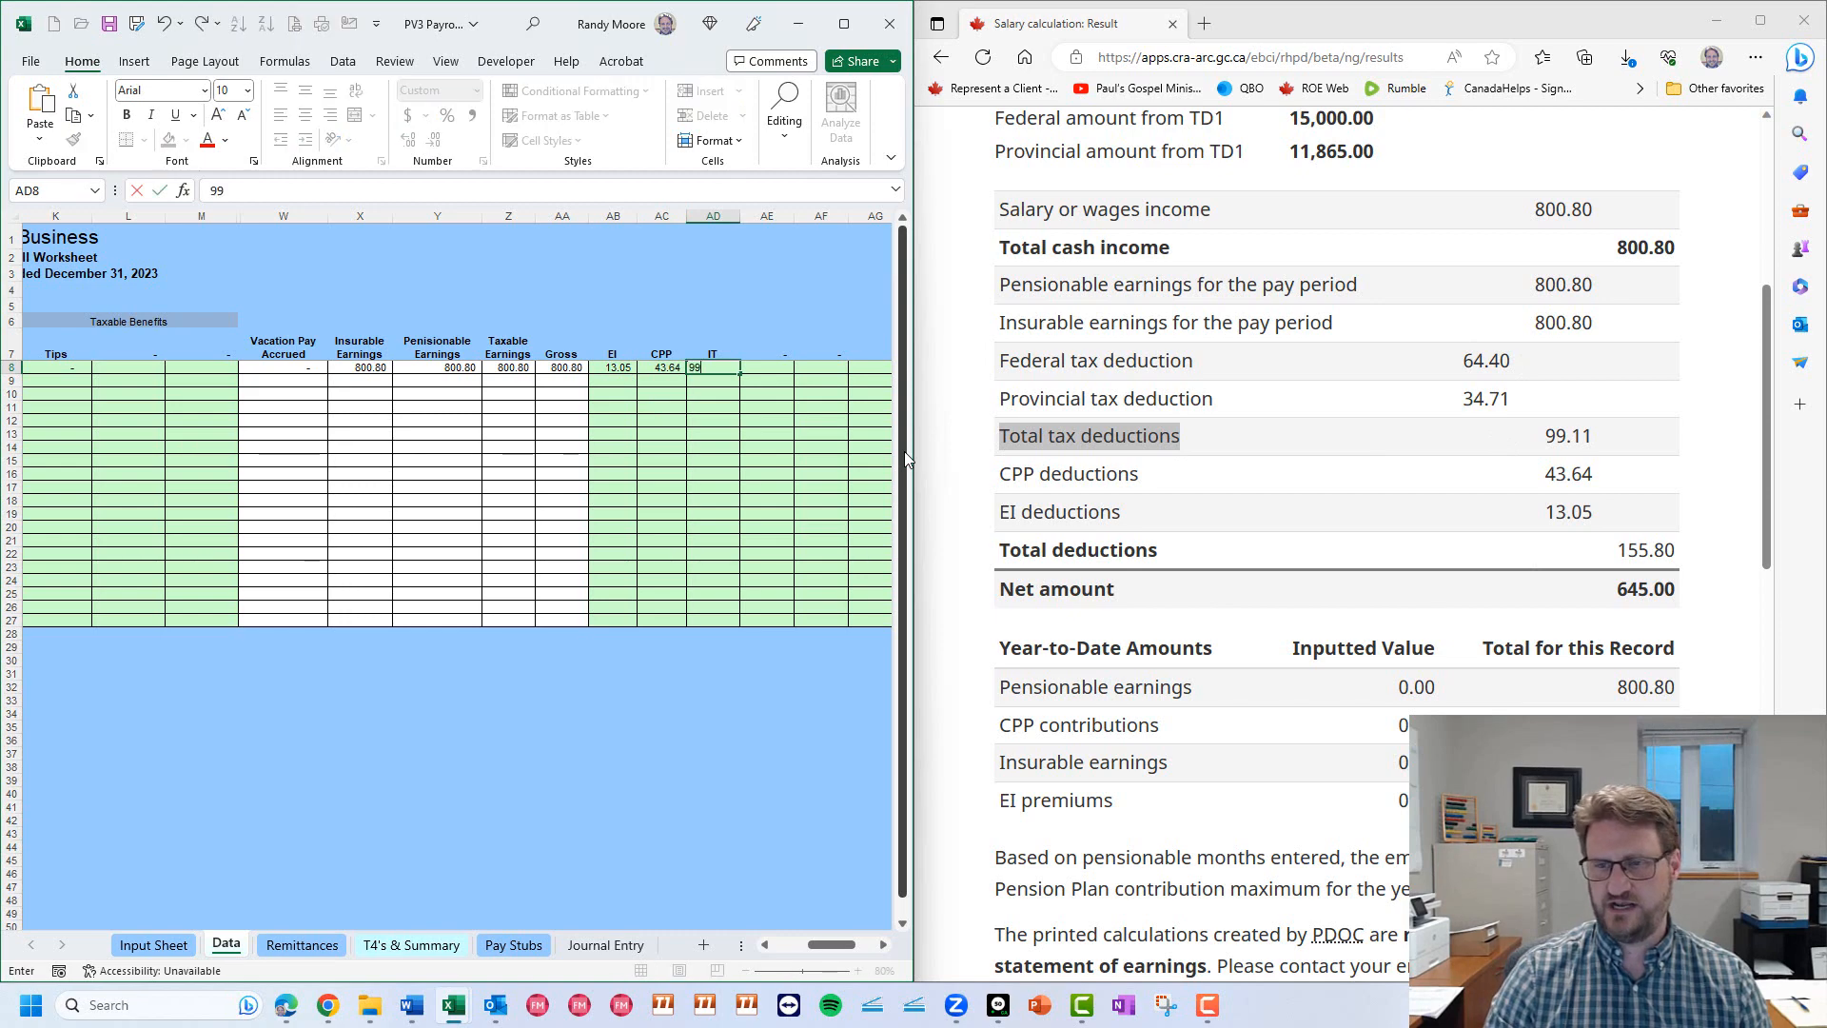
pyautogui.write('.11')
pyautogui.click(673, 446)
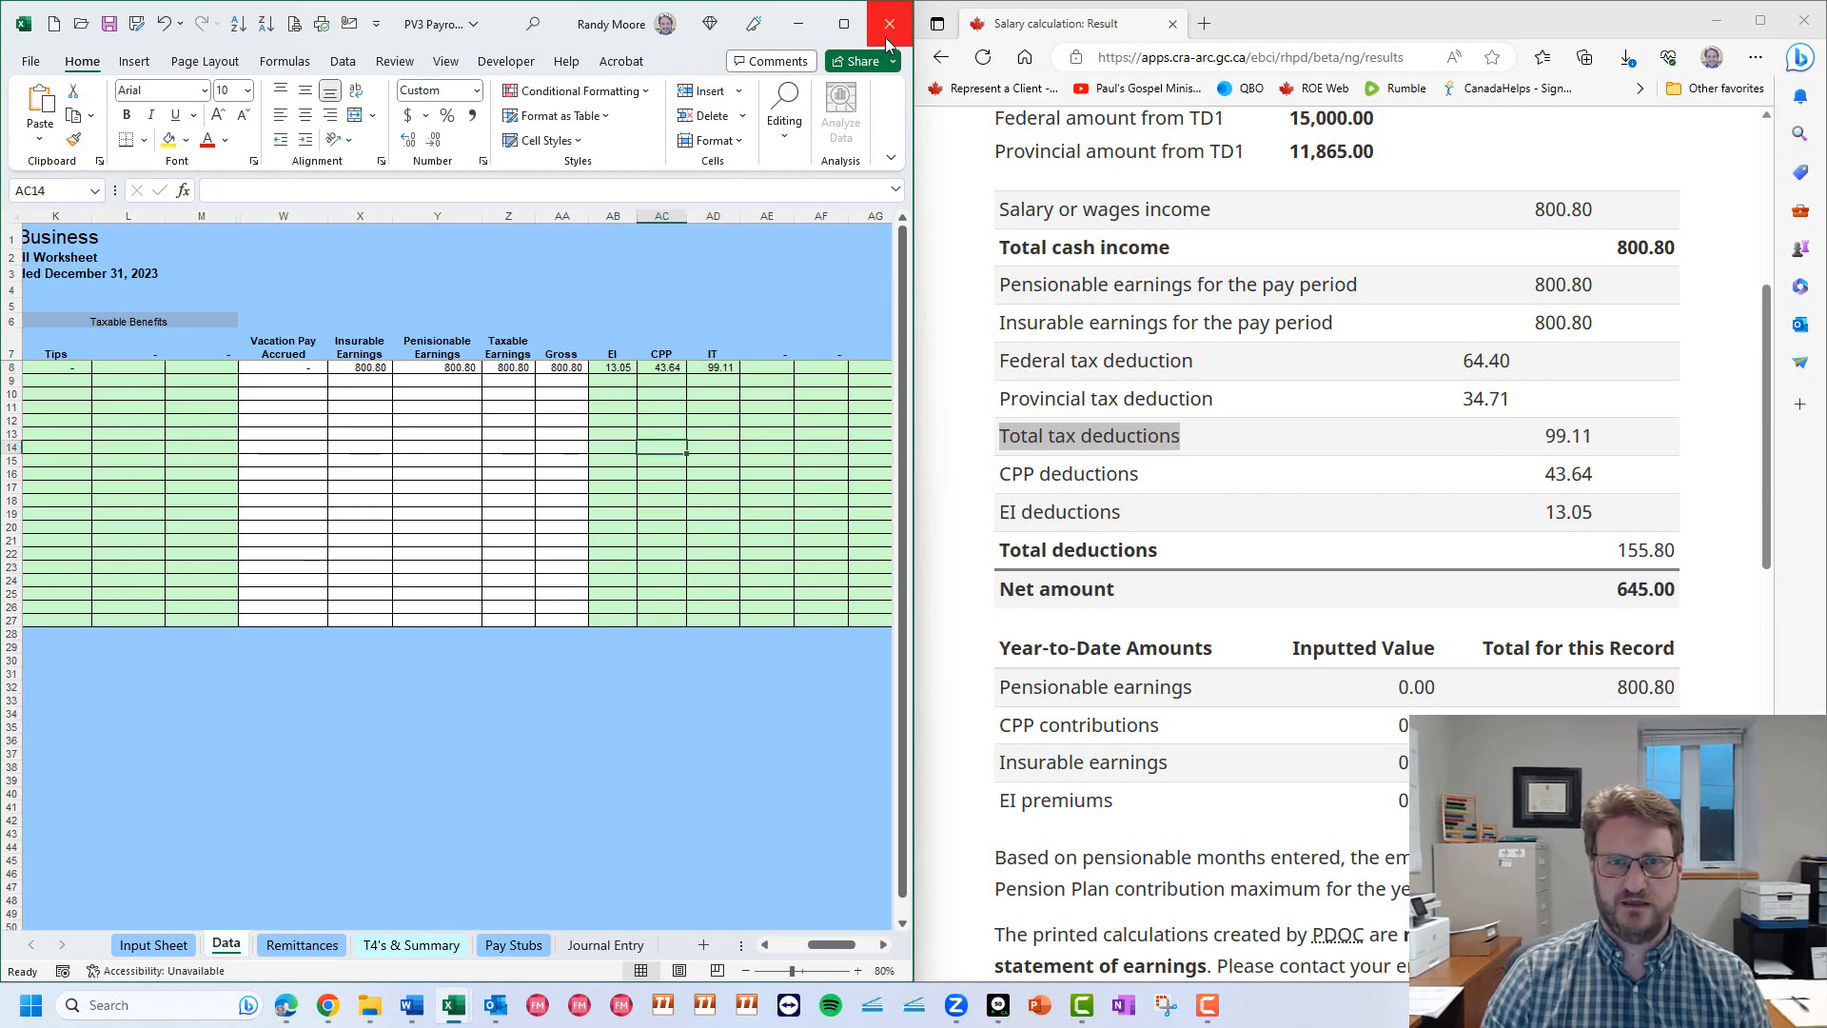
# Maximize the payroll workbook and check the first payroll row's gross pay, deductions and net pay.
pyautogui.click(844, 24)
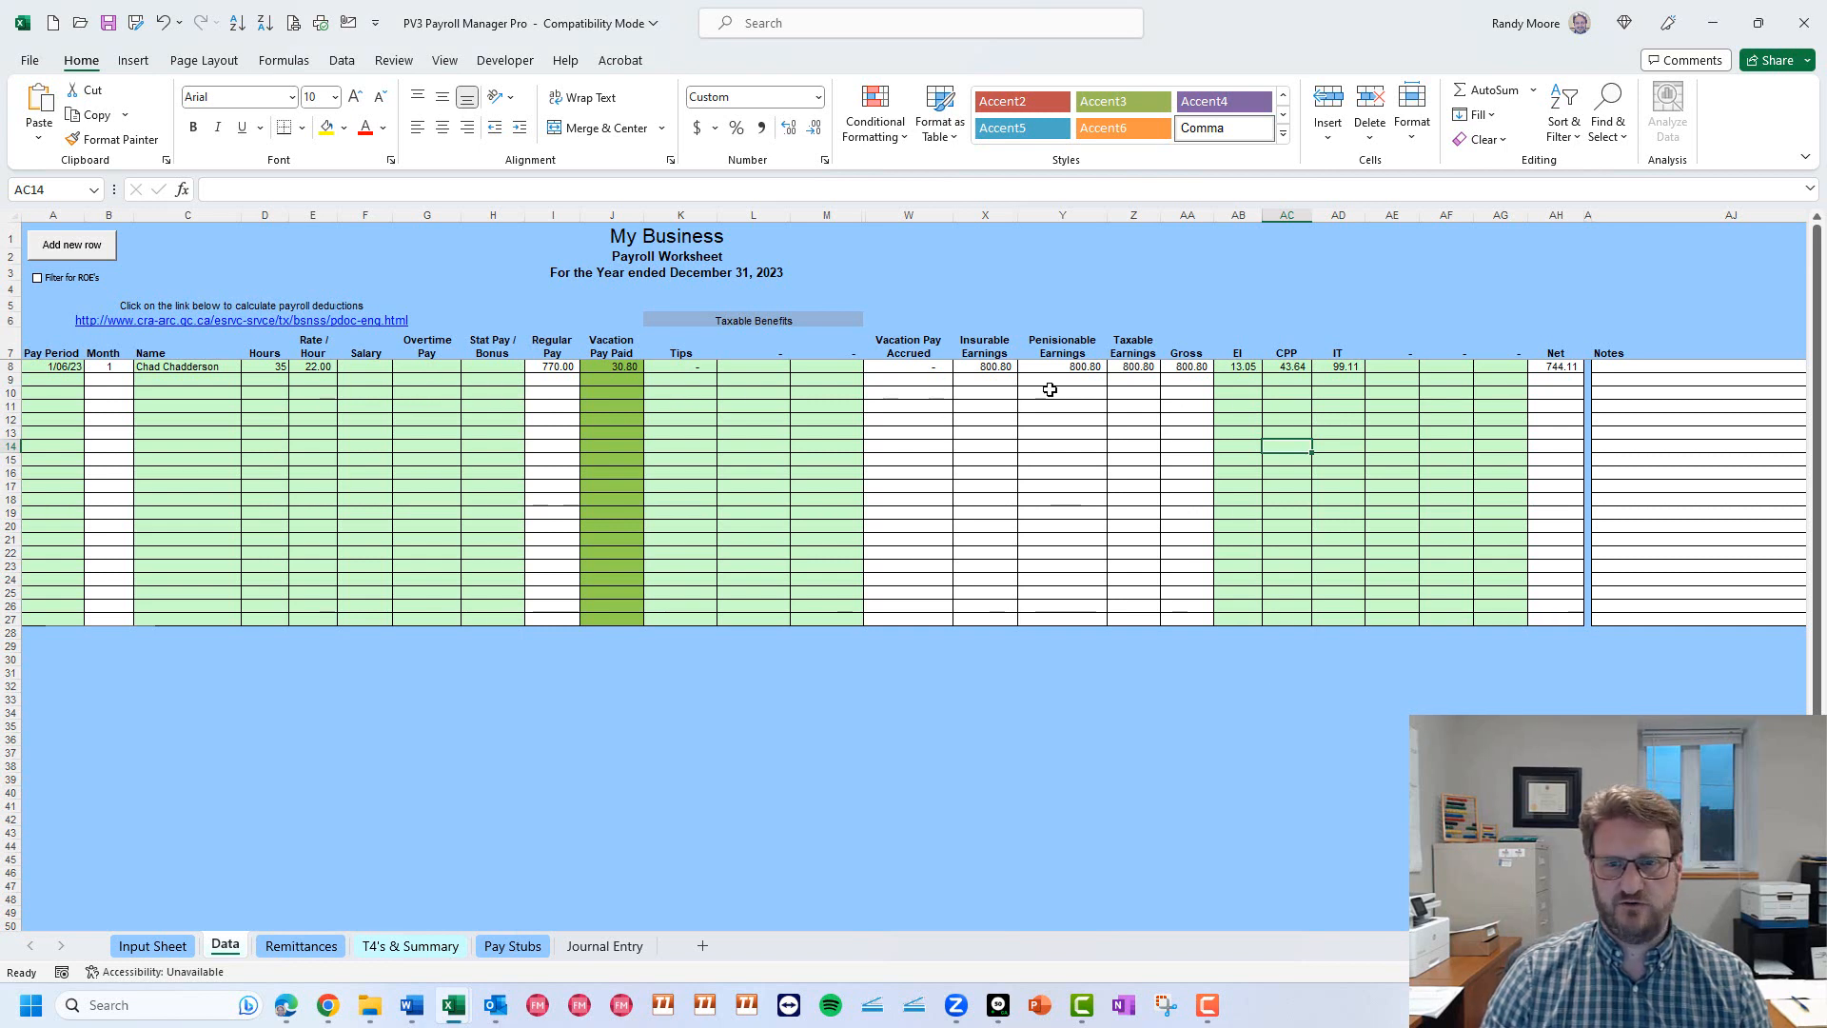
pyautogui.click(1189, 368)
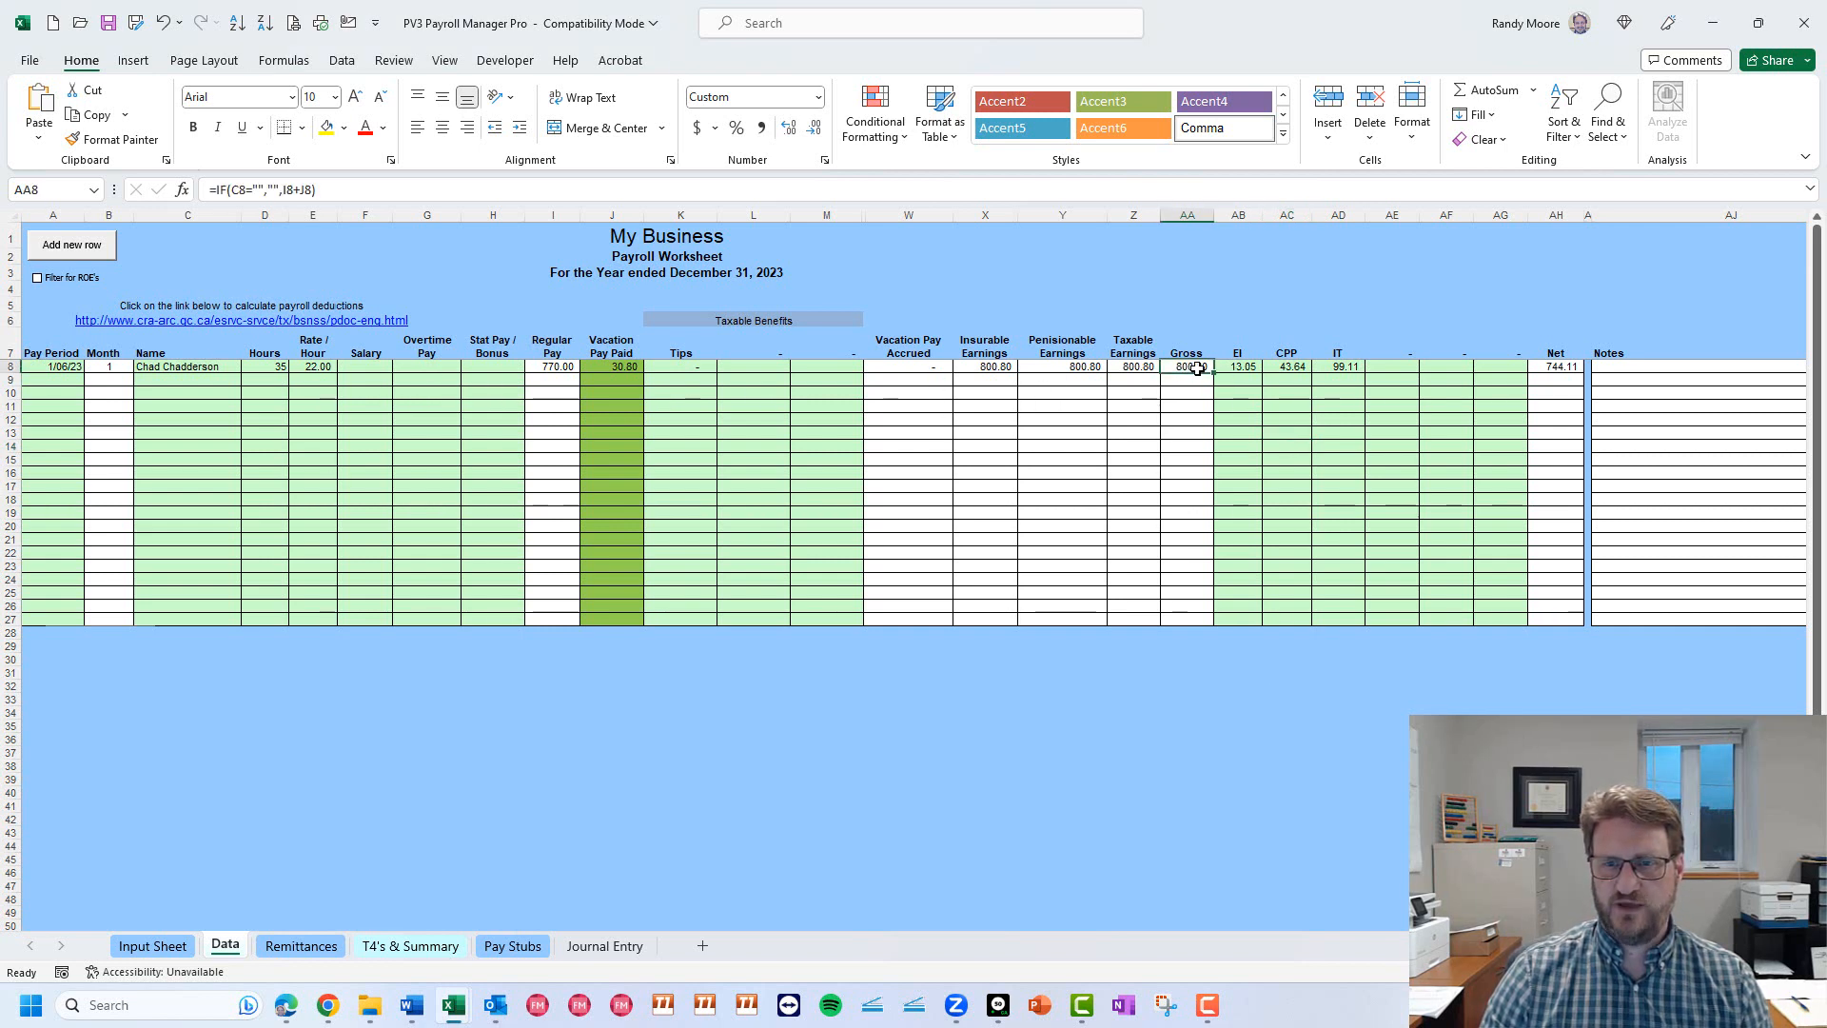
pyautogui.moveTo(1243, 368); pyautogui.dragTo(1342, 368)
pyautogui.click(1553, 368)
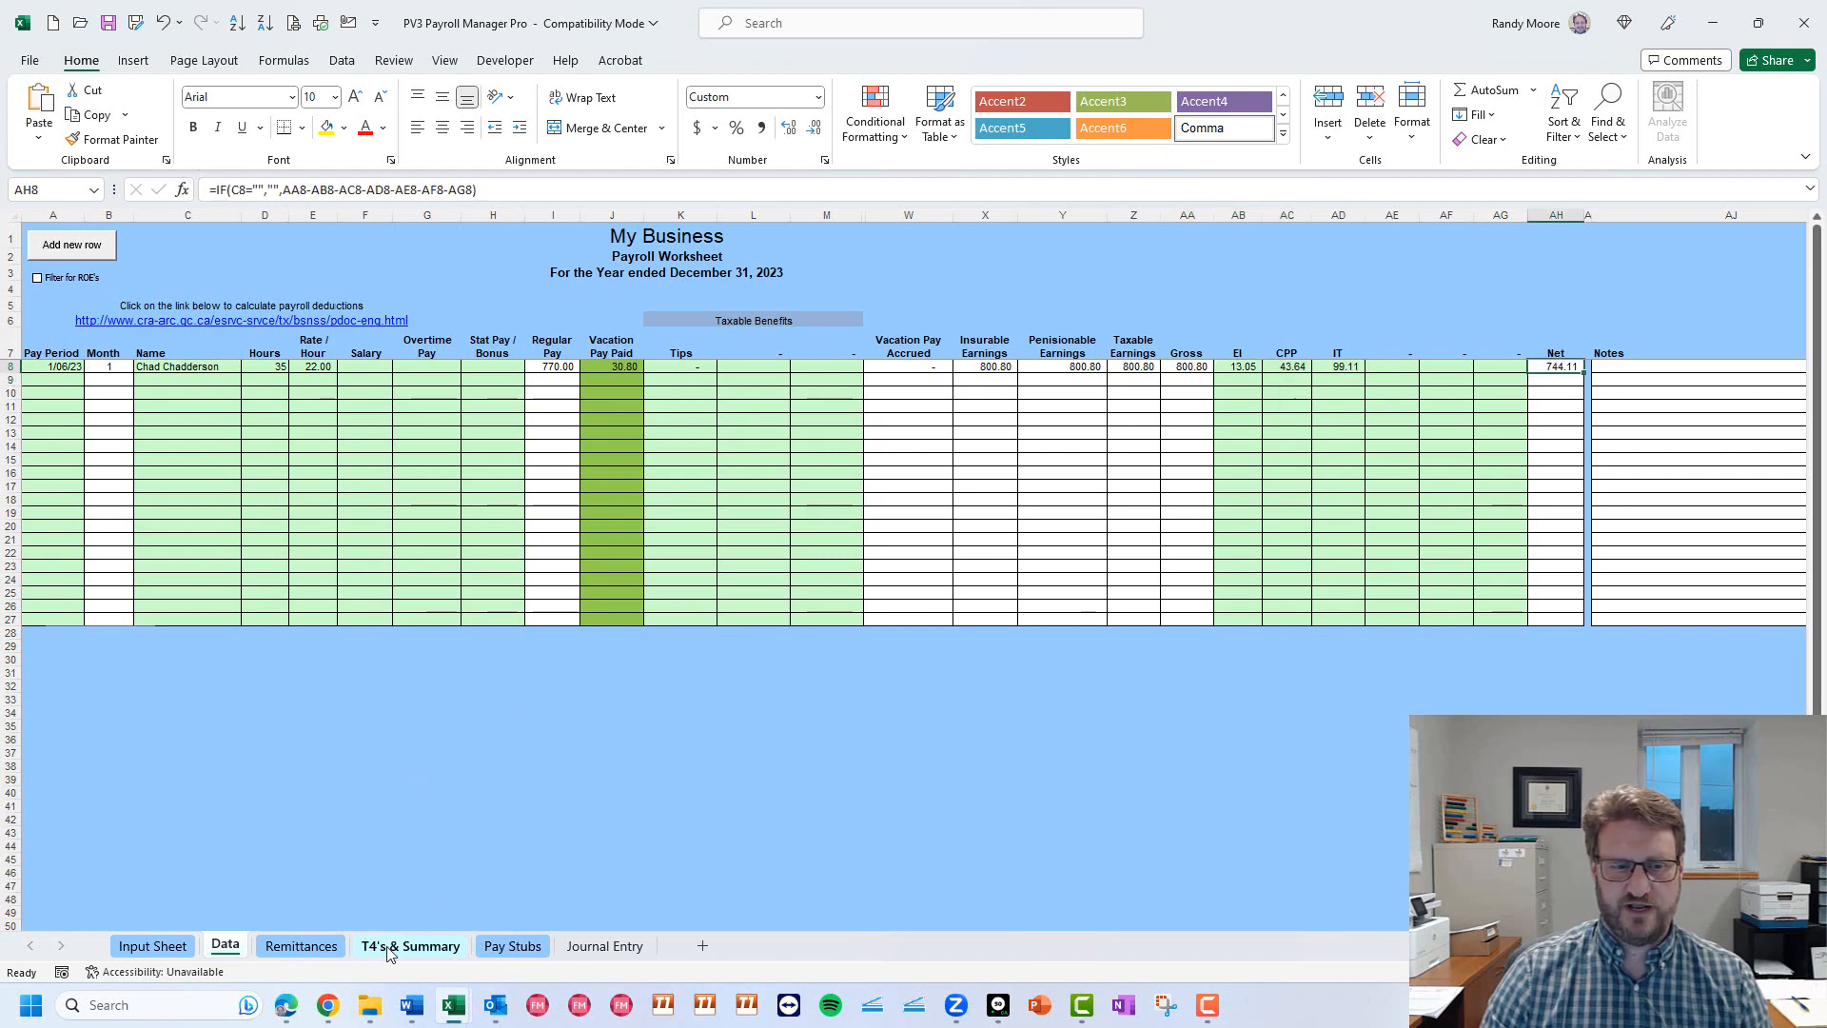
# Fill the first stub on the Pay Stubs sheet by selecting the employee and the pay period ending January 6, 2023.
pyautogui.click(514, 945)
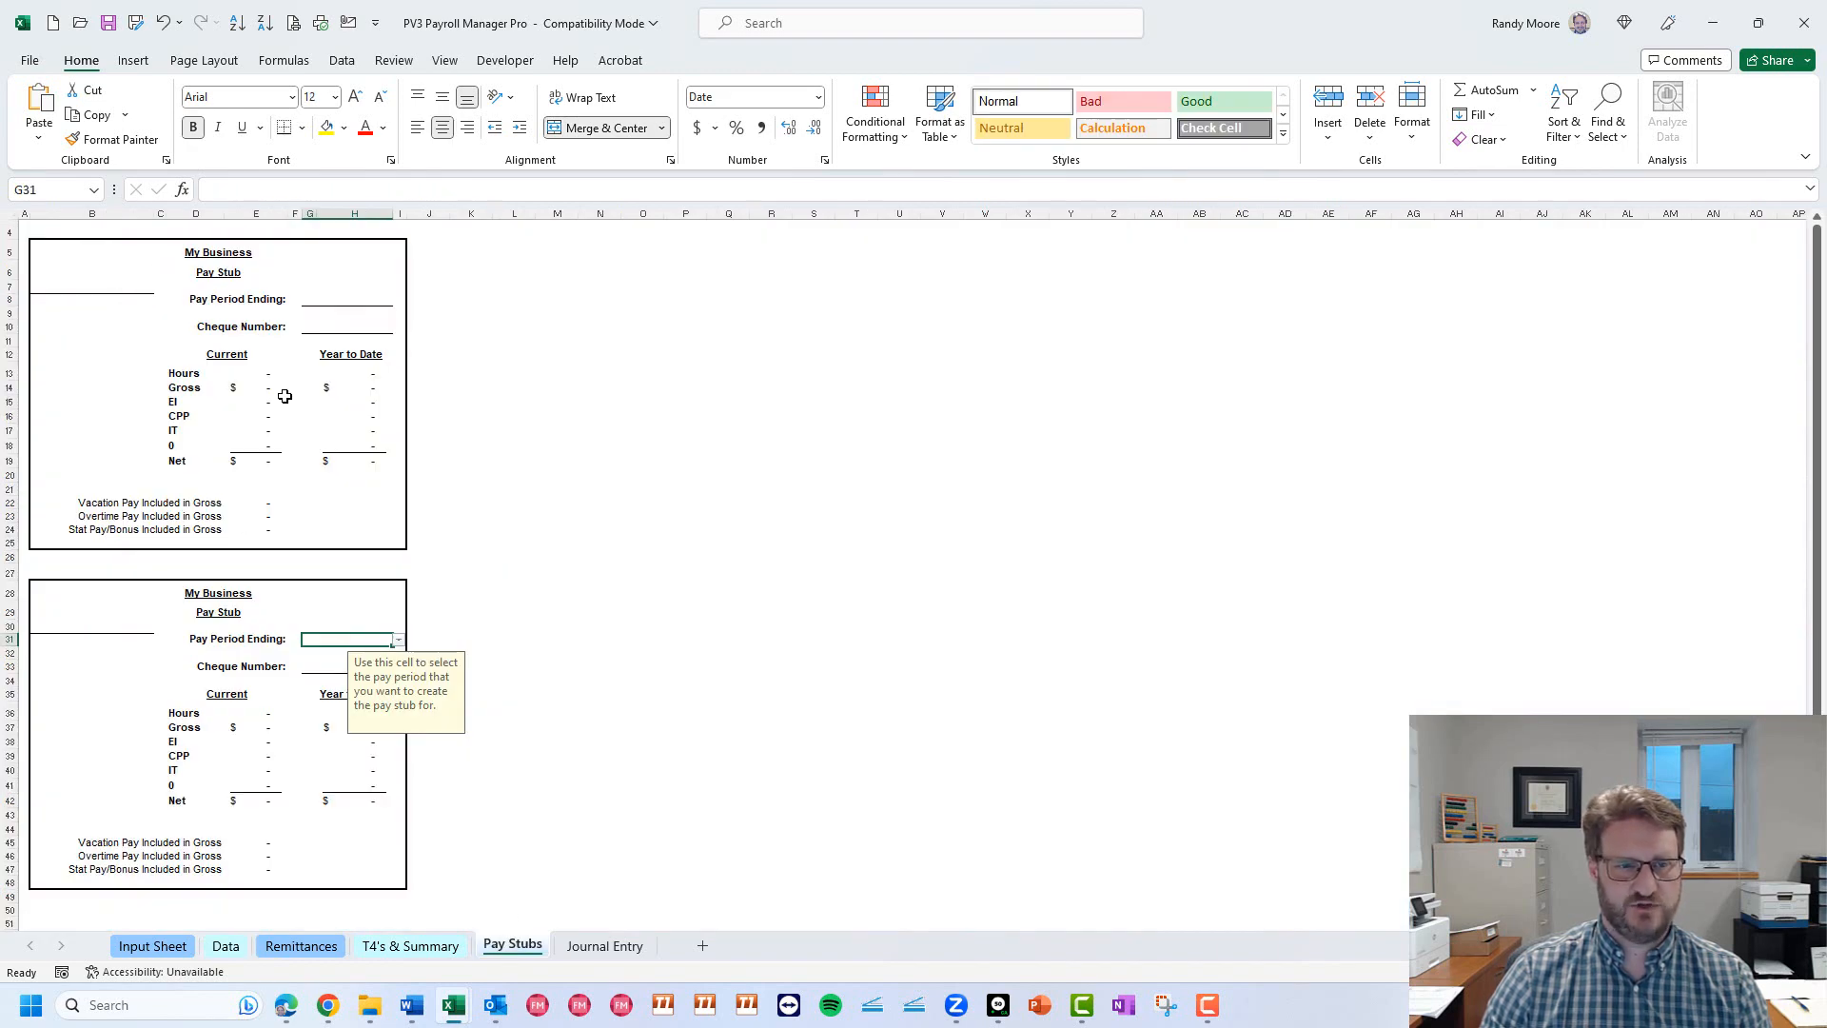
pyautogui.click(122, 291)
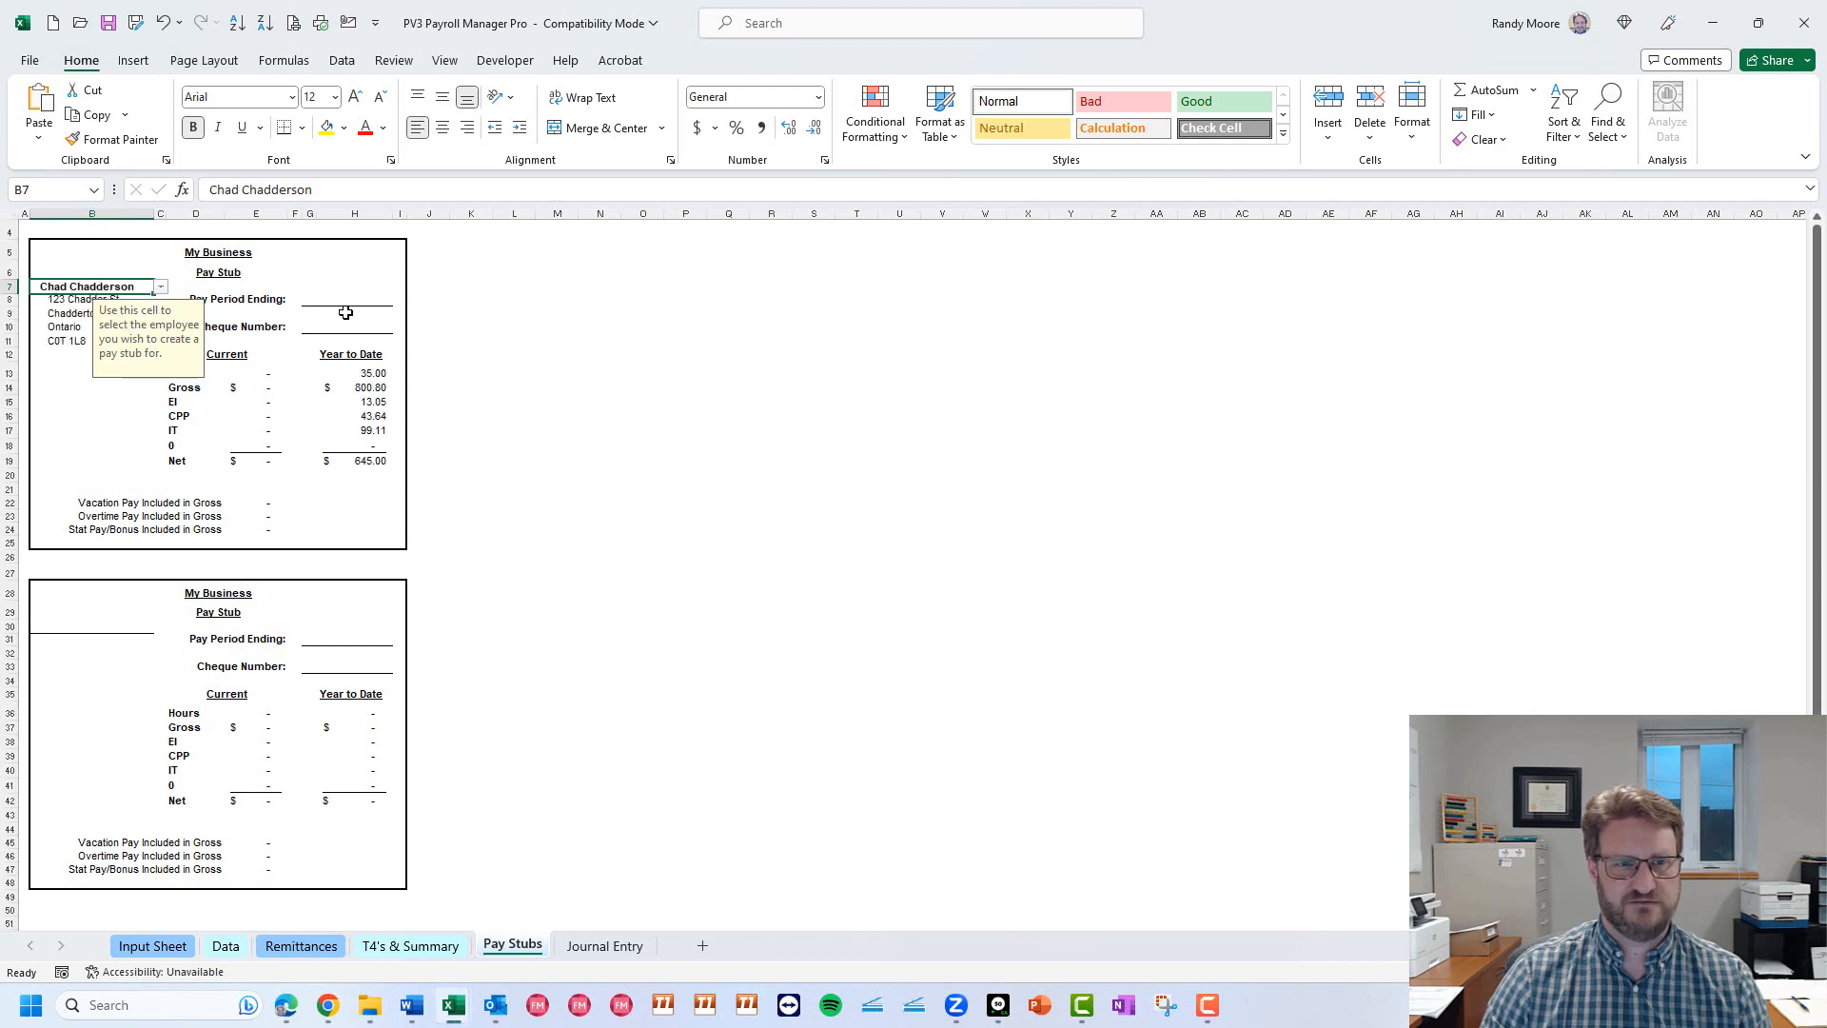
pyautogui.click(349, 303)
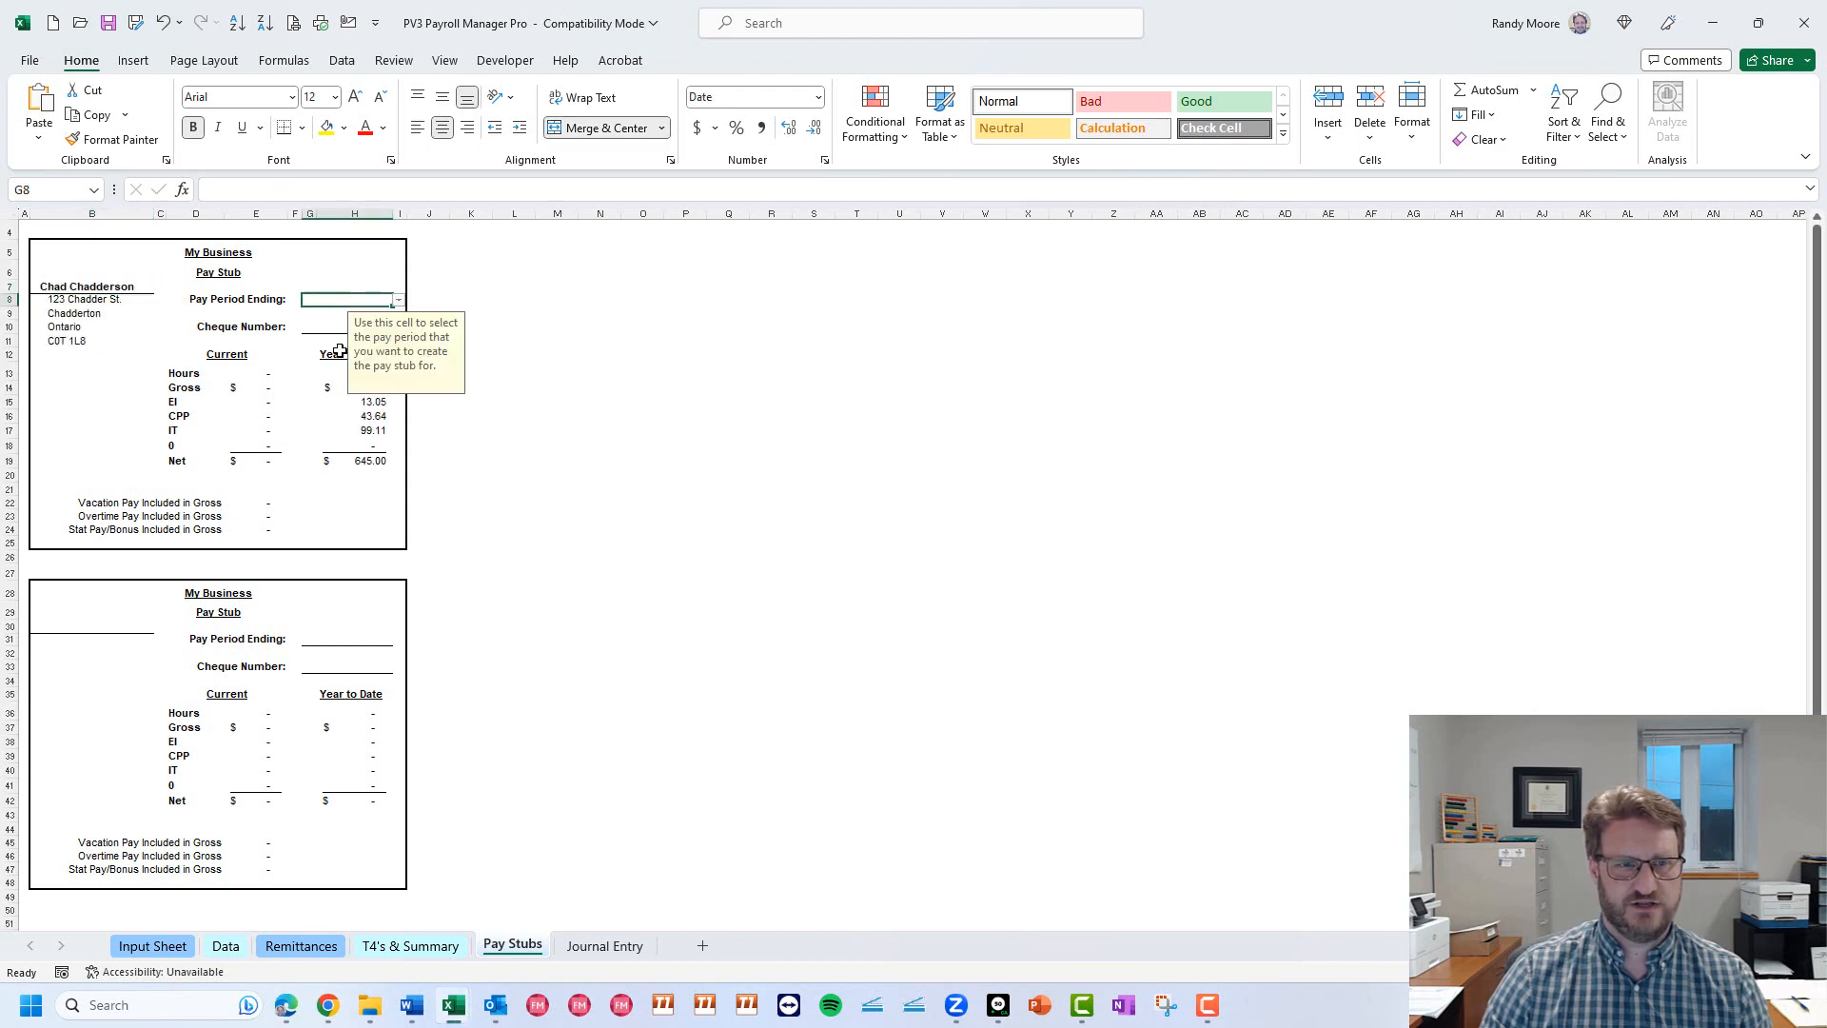
pyautogui.click(398, 299)
pyautogui.click(359, 315)
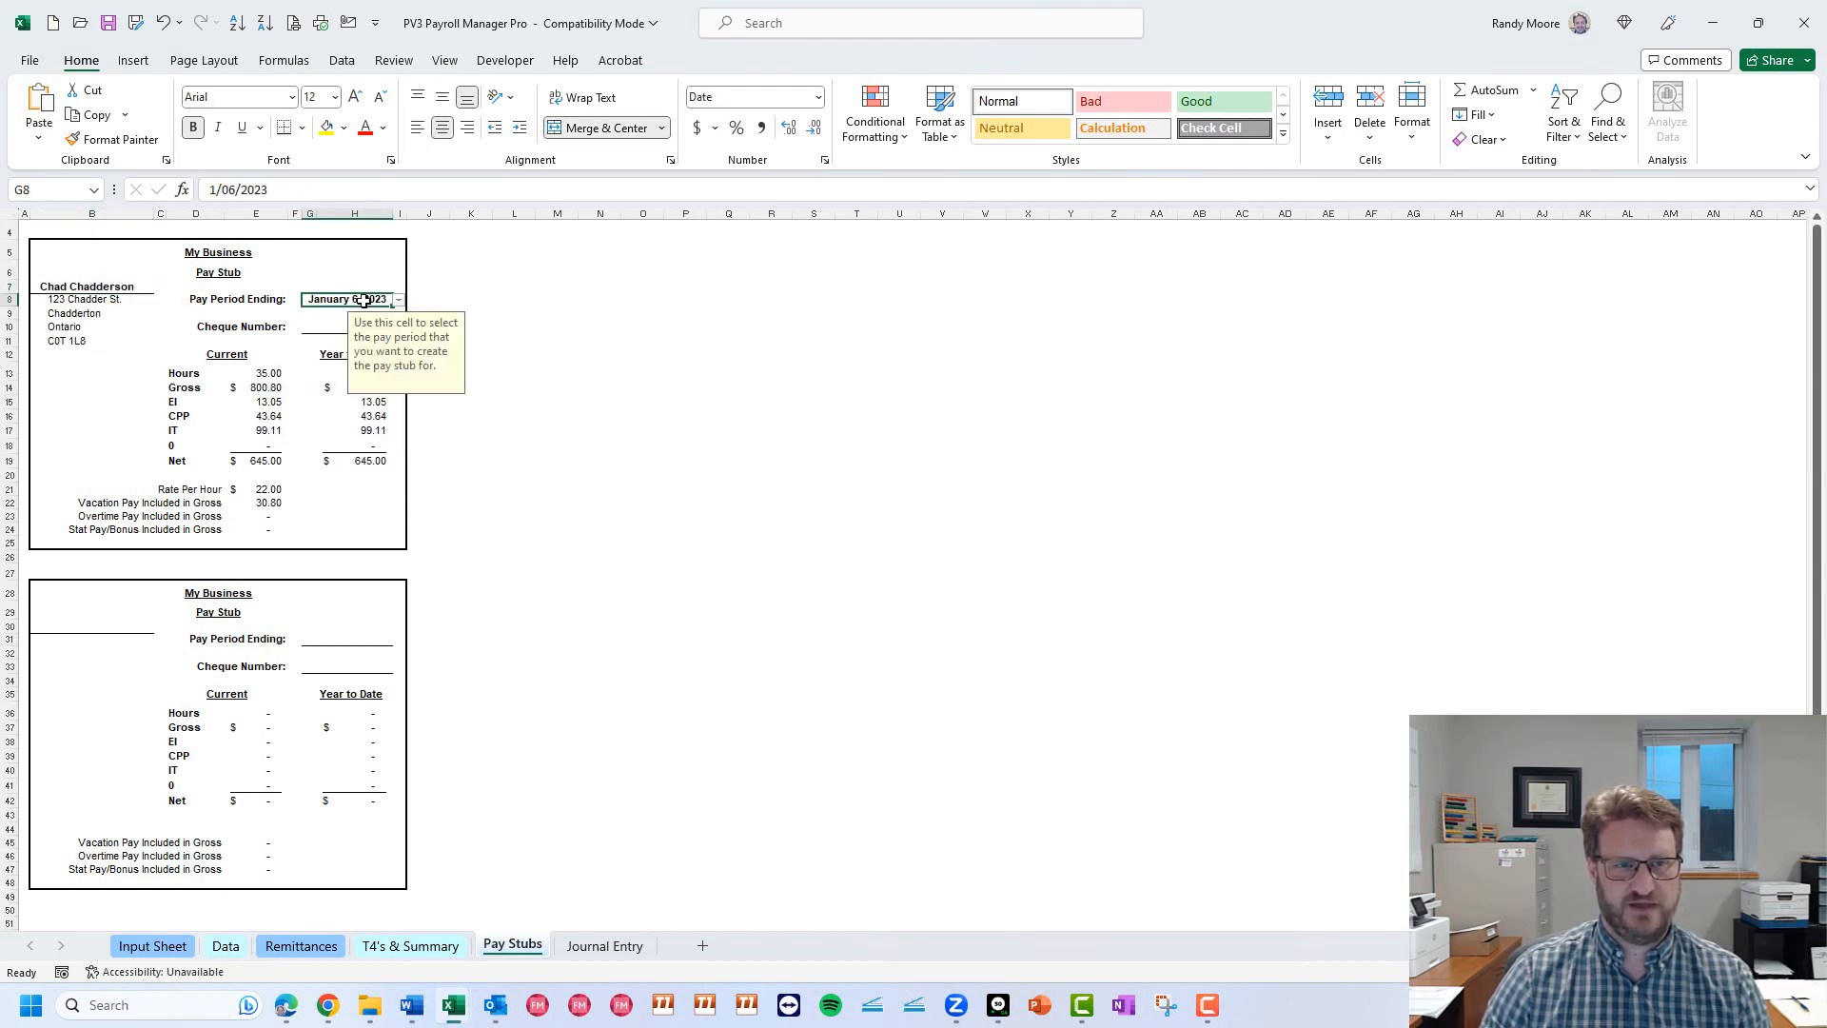
# Review the stub's current amounts, hourly rate, vacation pay and net pay, and compare the net with the Data sheet.
pyautogui.moveTo(266, 371); pyautogui.dragTo(260, 440)
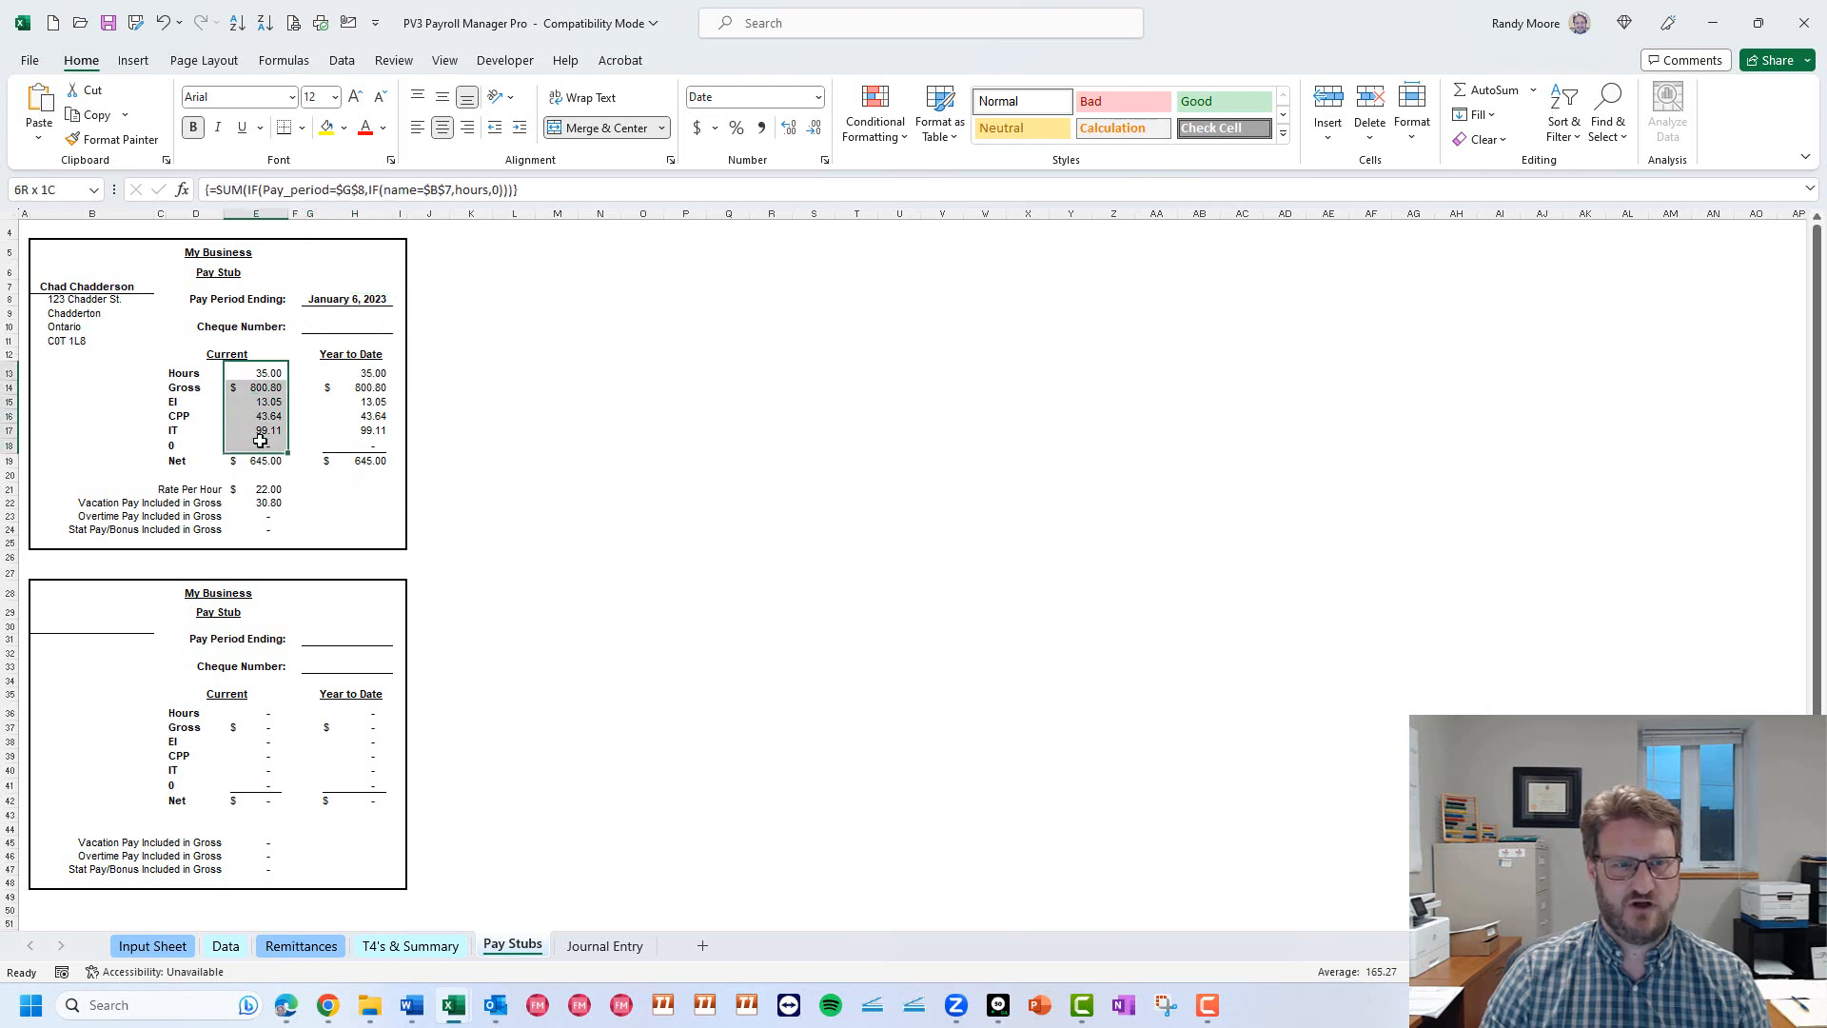
pyautogui.click(266, 489)
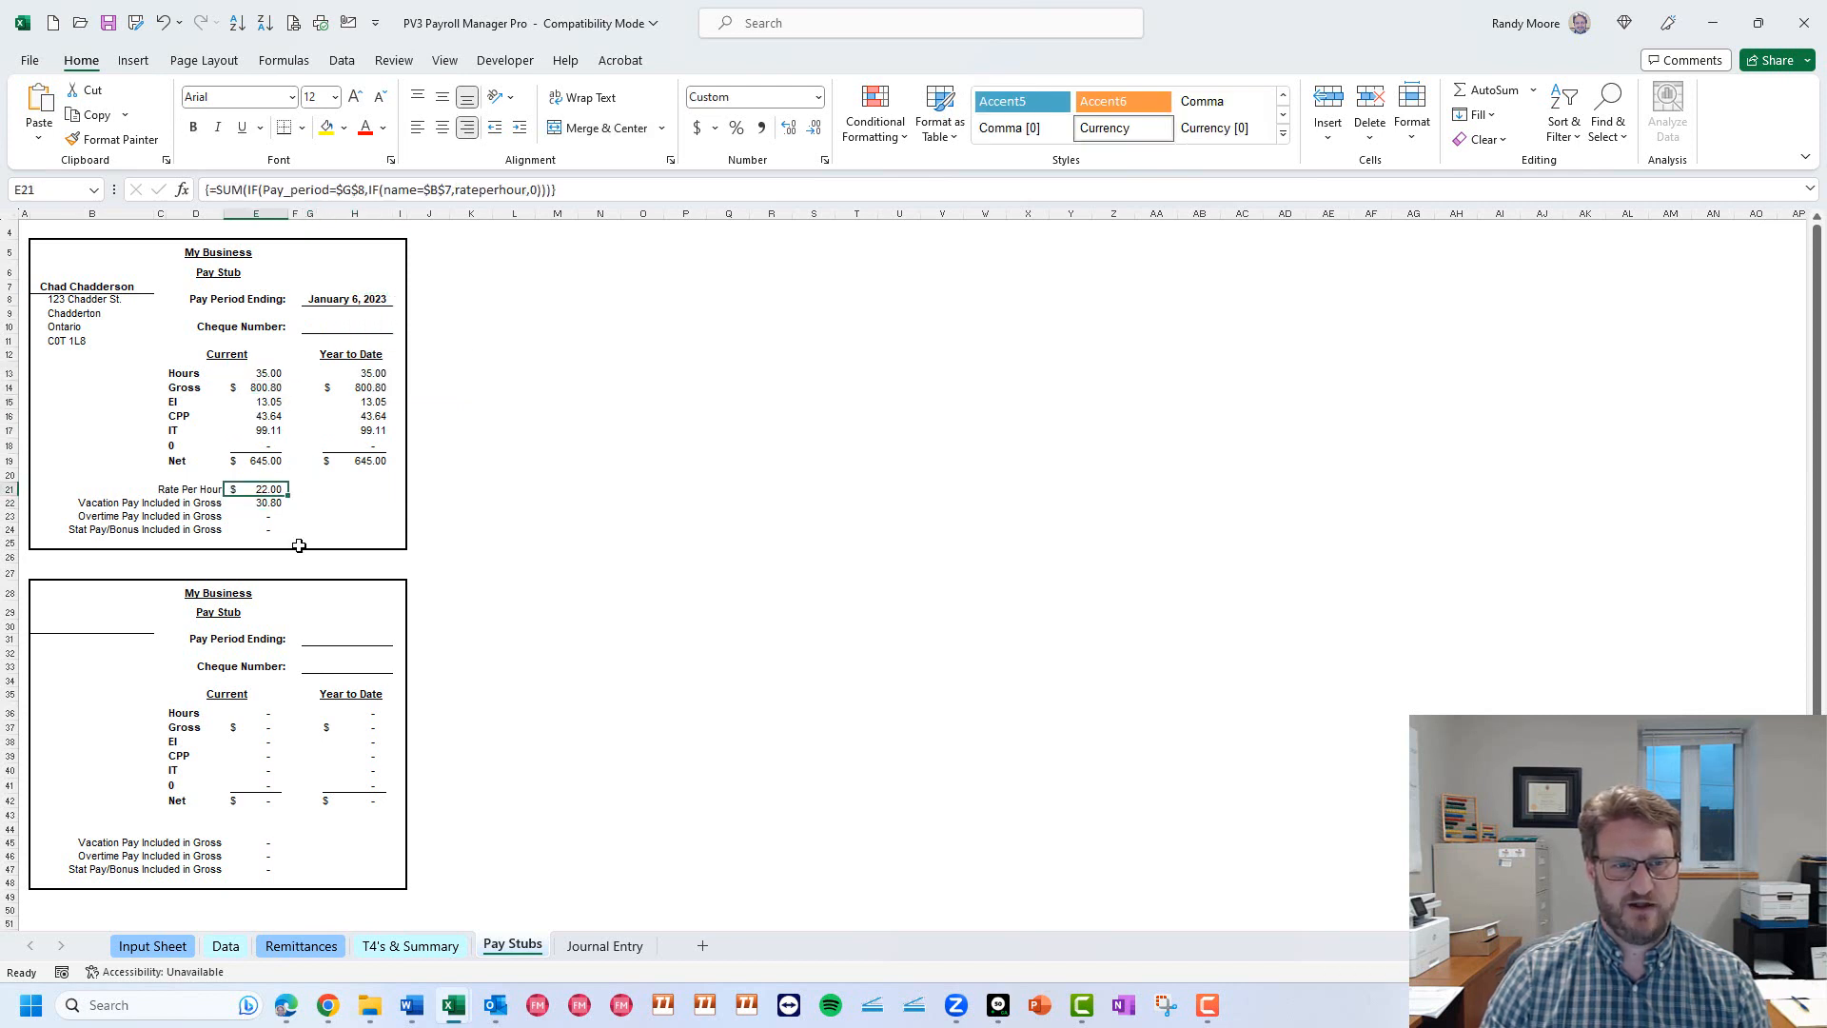
pyautogui.click(273, 505)
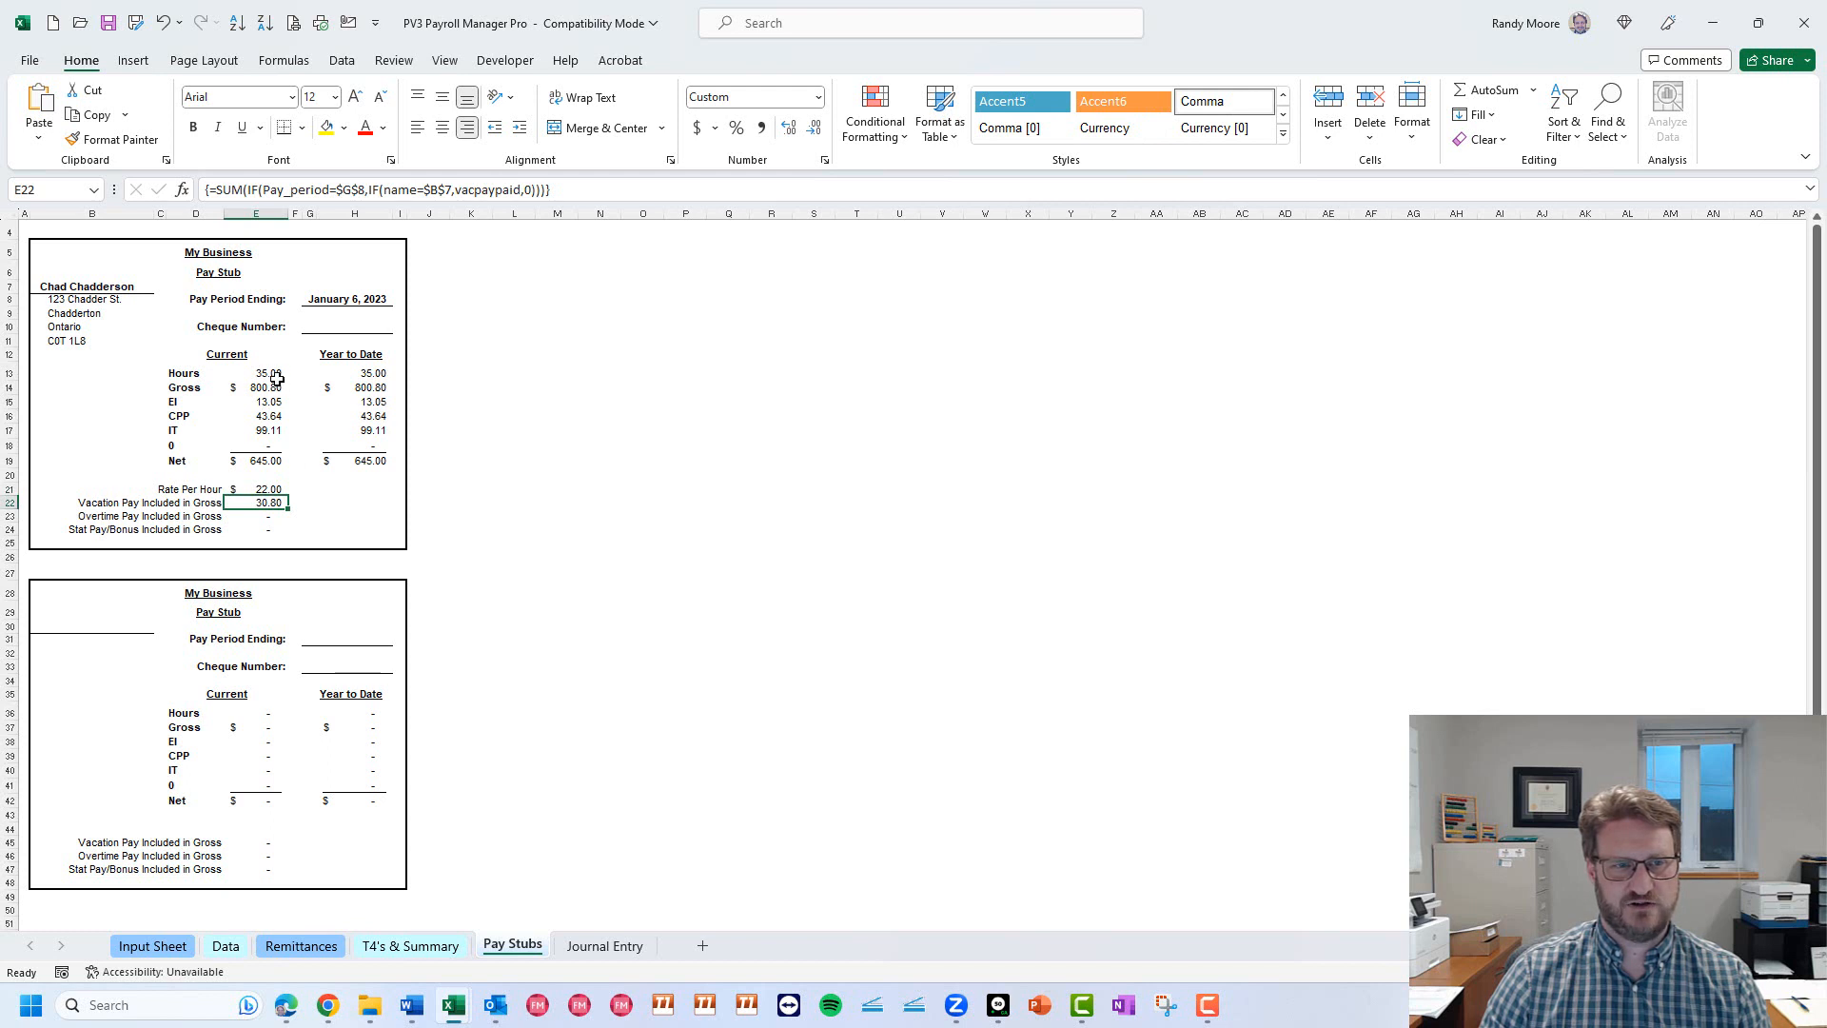
pyautogui.moveTo(266, 401); pyautogui.dragTo(267, 433)
pyautogui.click(271, 460)
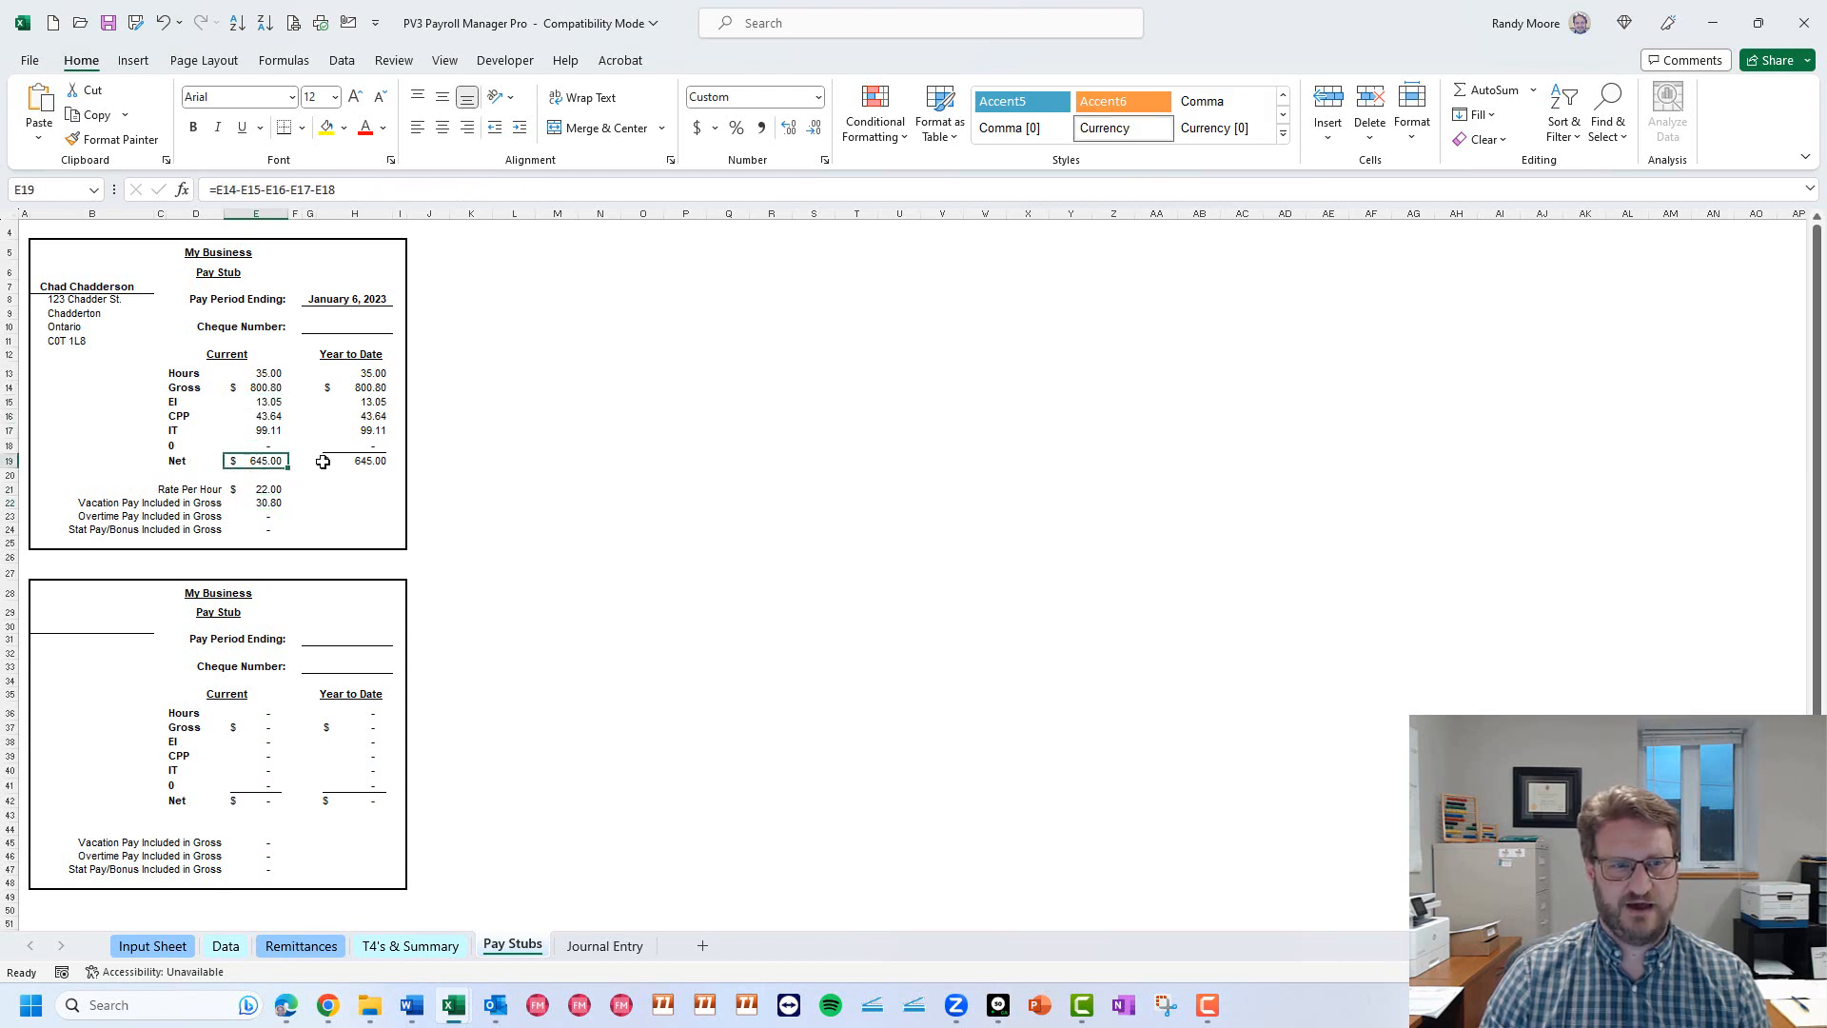
pyautogui.click(228, 947)
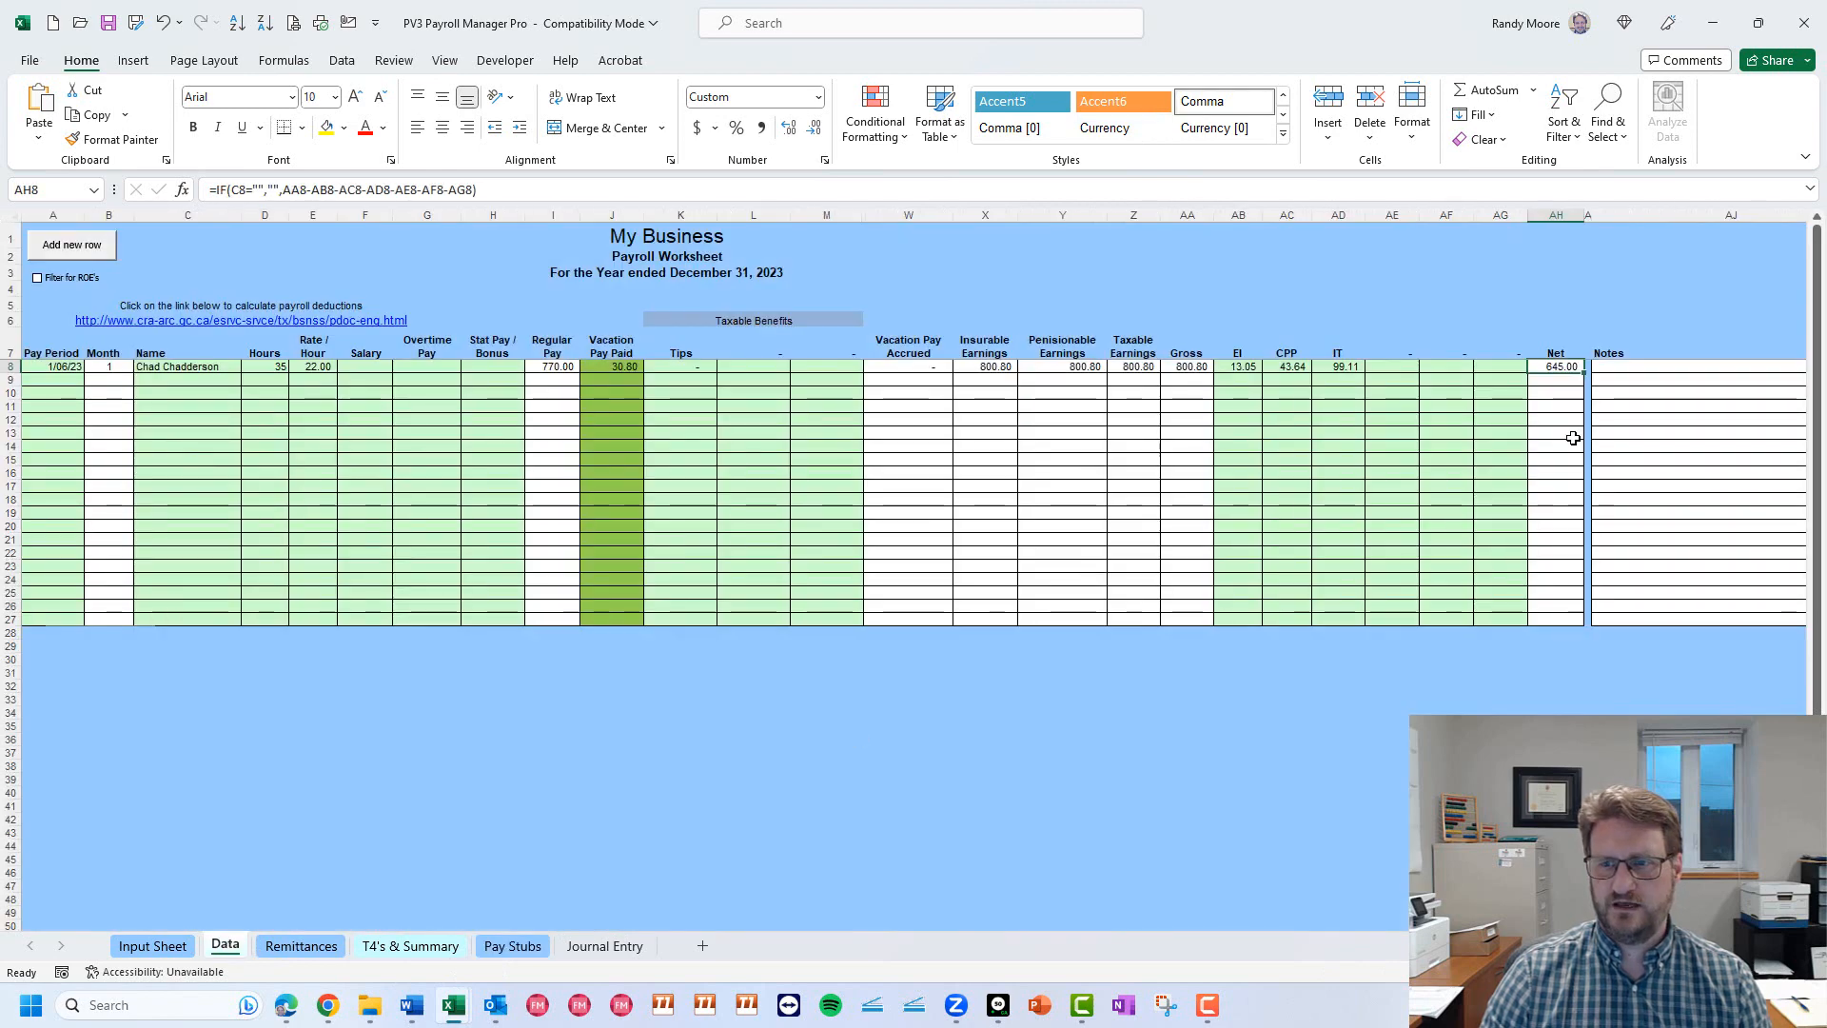
# Preview the printed Pay Stubs sheet and return to the workbook without printing.
pyautogui.click(514, 946)
pyautogui.click(294, 24)
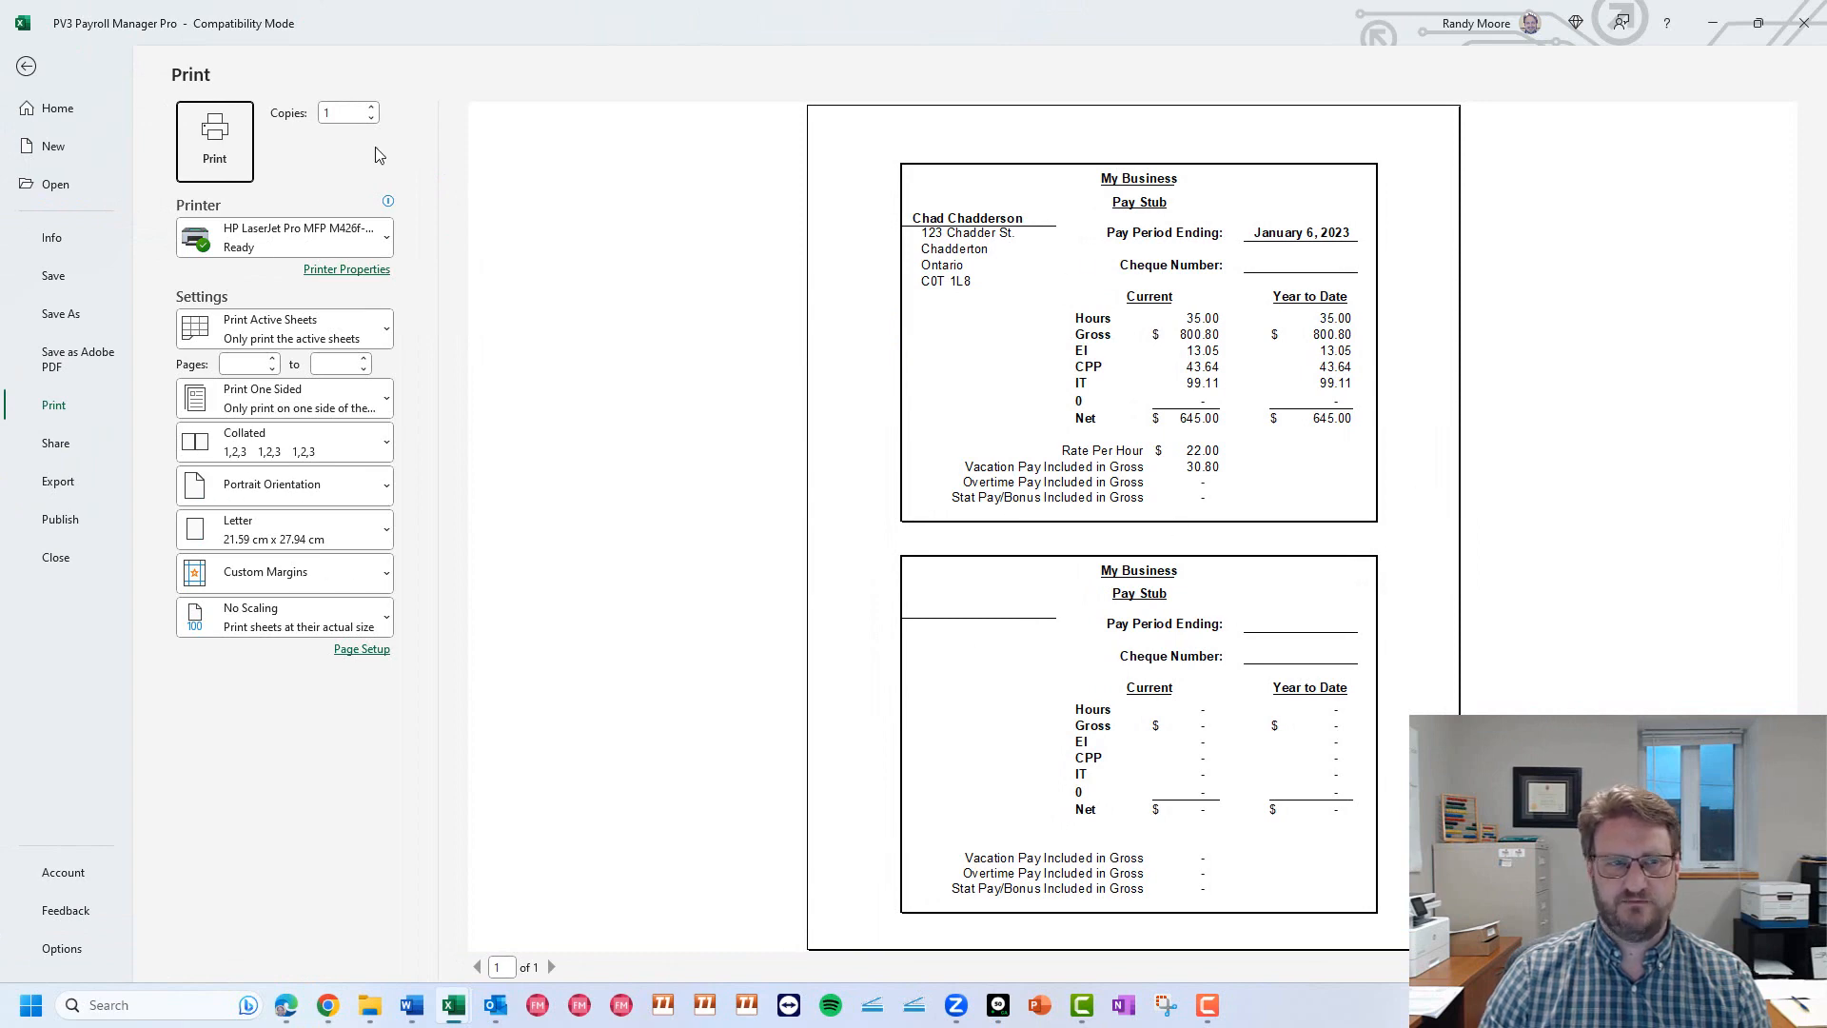
pyautogui.click(26, 68)
# Add ten new rows to the payroll table on the Data sheet.
pyautogui.click(225, 945)
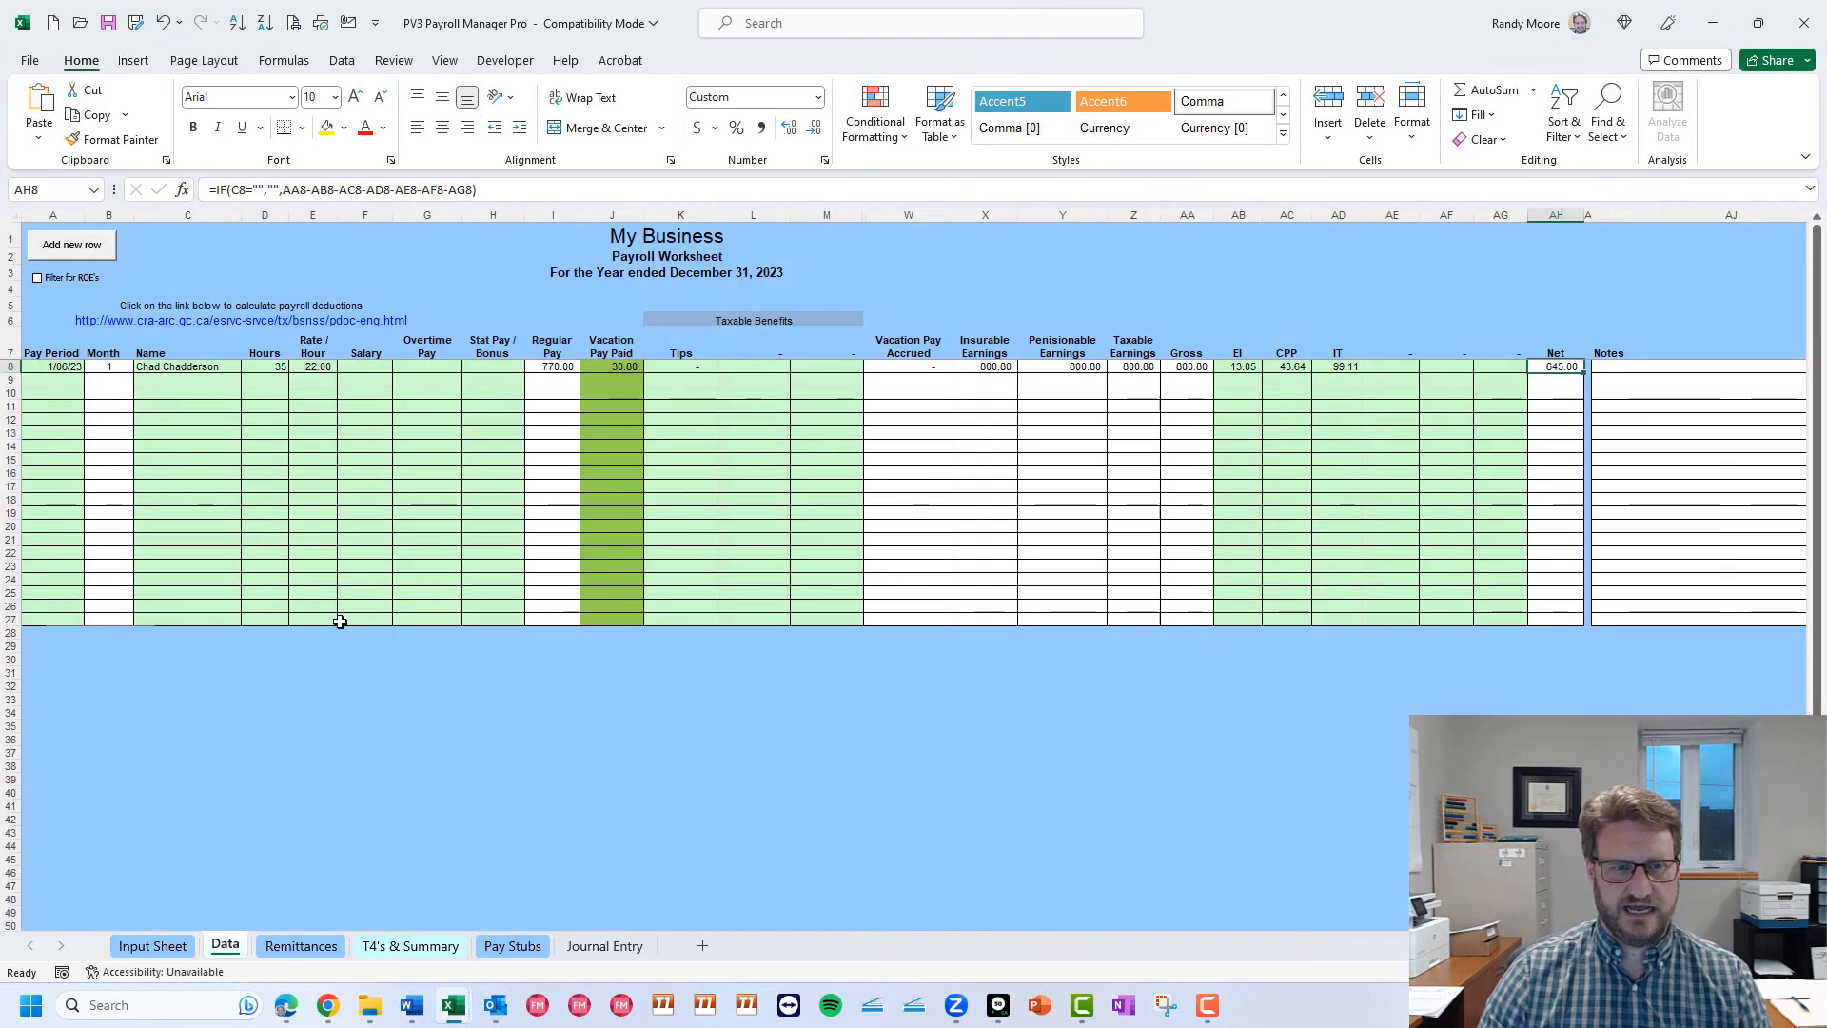
pyautogui.click(343, 527)
pyautogui.click(204, 547)
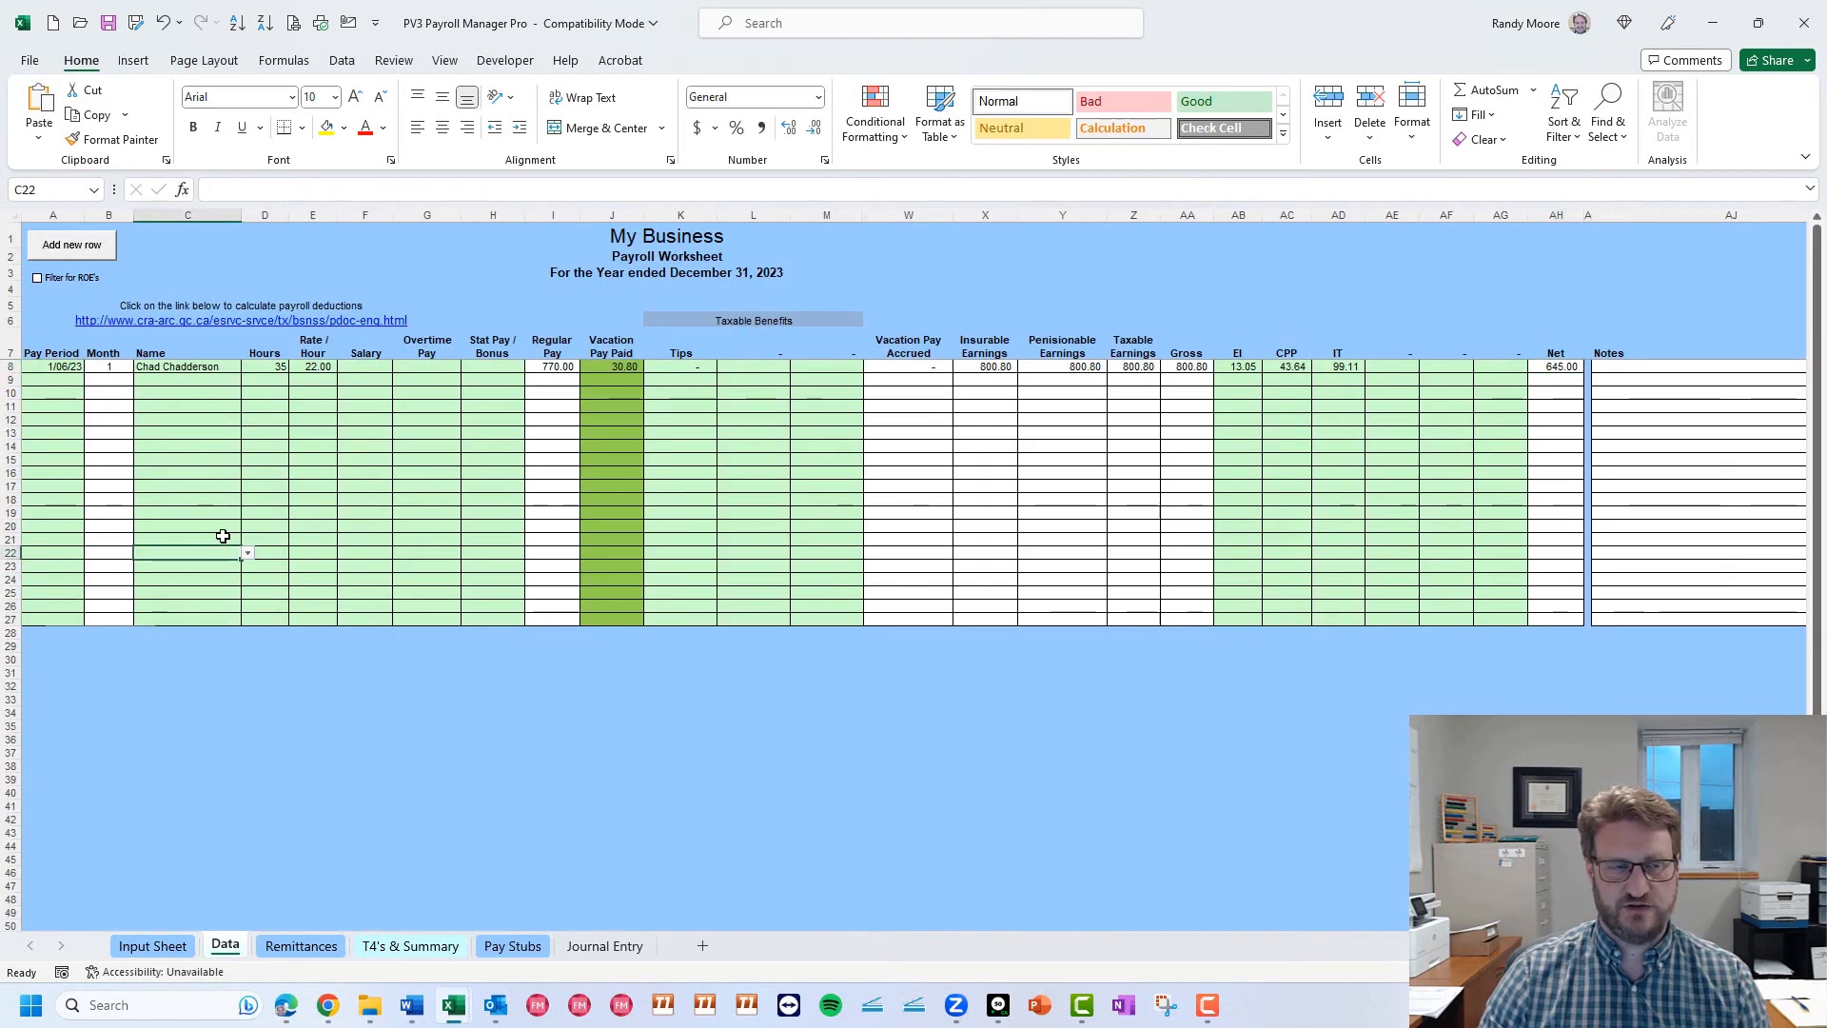
pyautogui.click(166, 607)
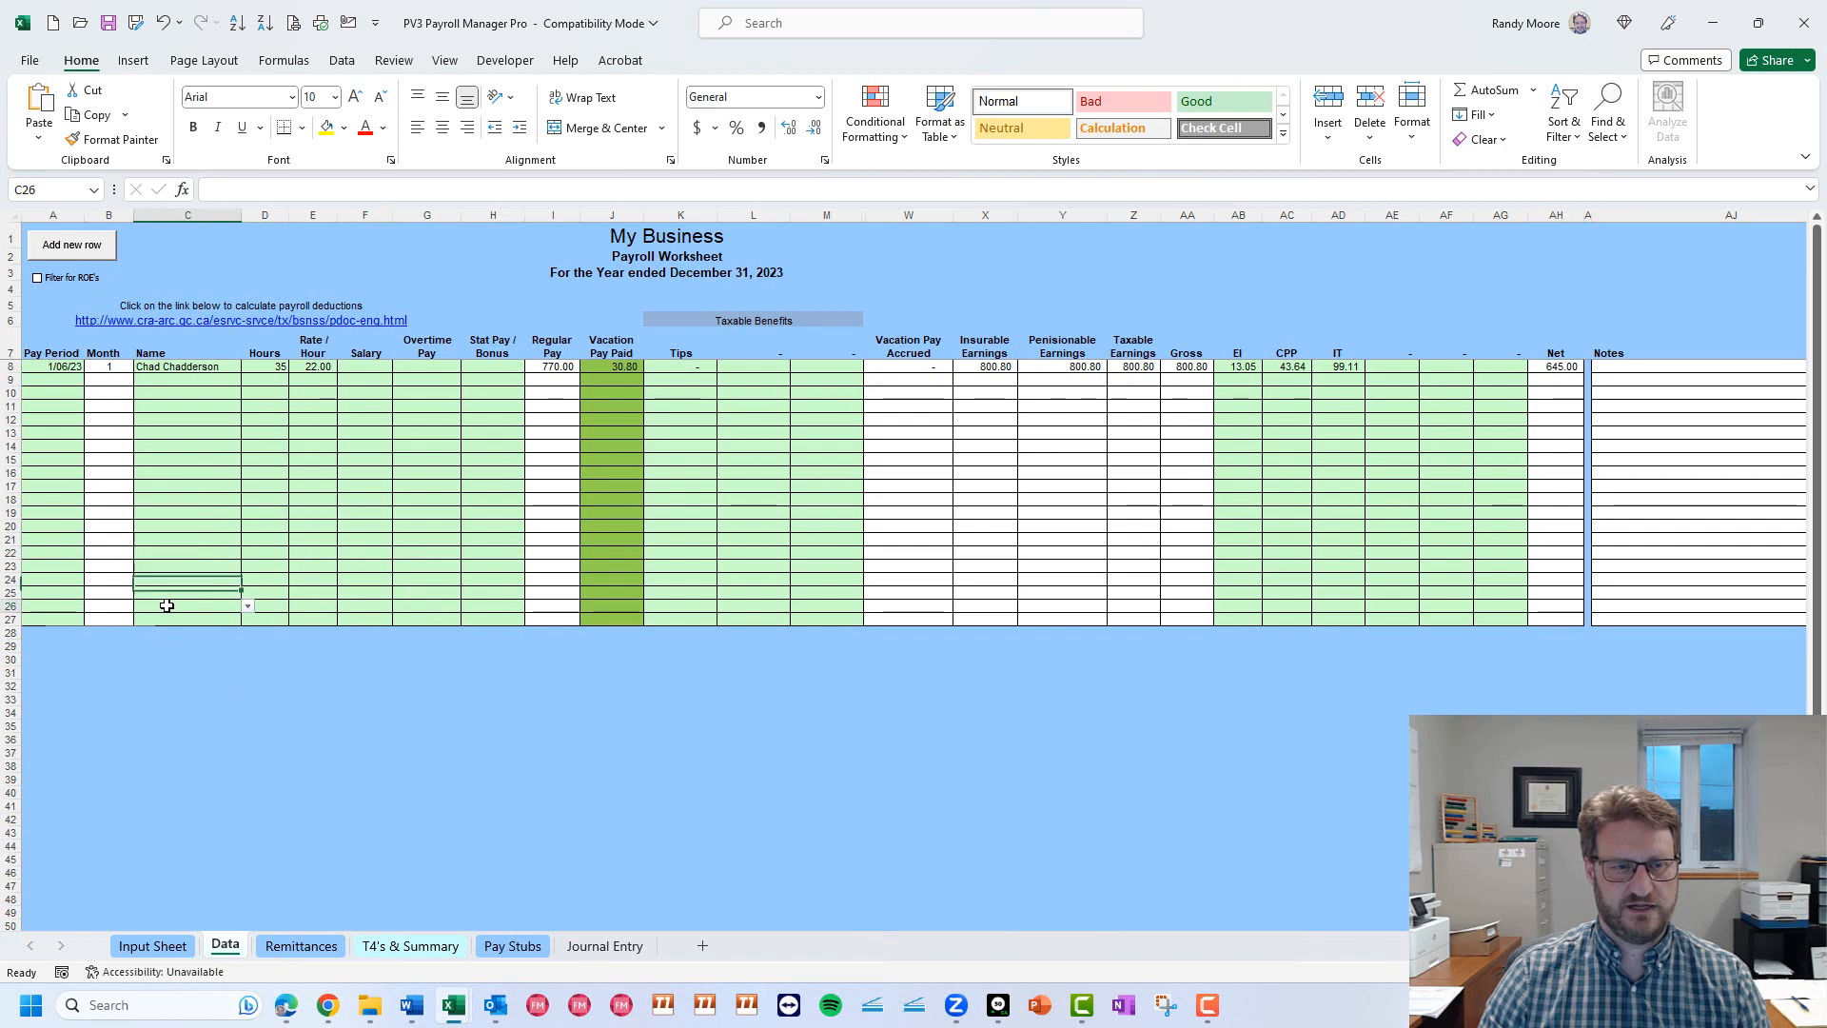
pyautogui.click(70, 246)
pyautogui.click(69, 247)
pyautogui.click(68, 248)
pyautogui.click(68, 248)
pyautogui.click(68, 248)
pyautogui.click(69, 248)
pyautogui.click(69, 248)
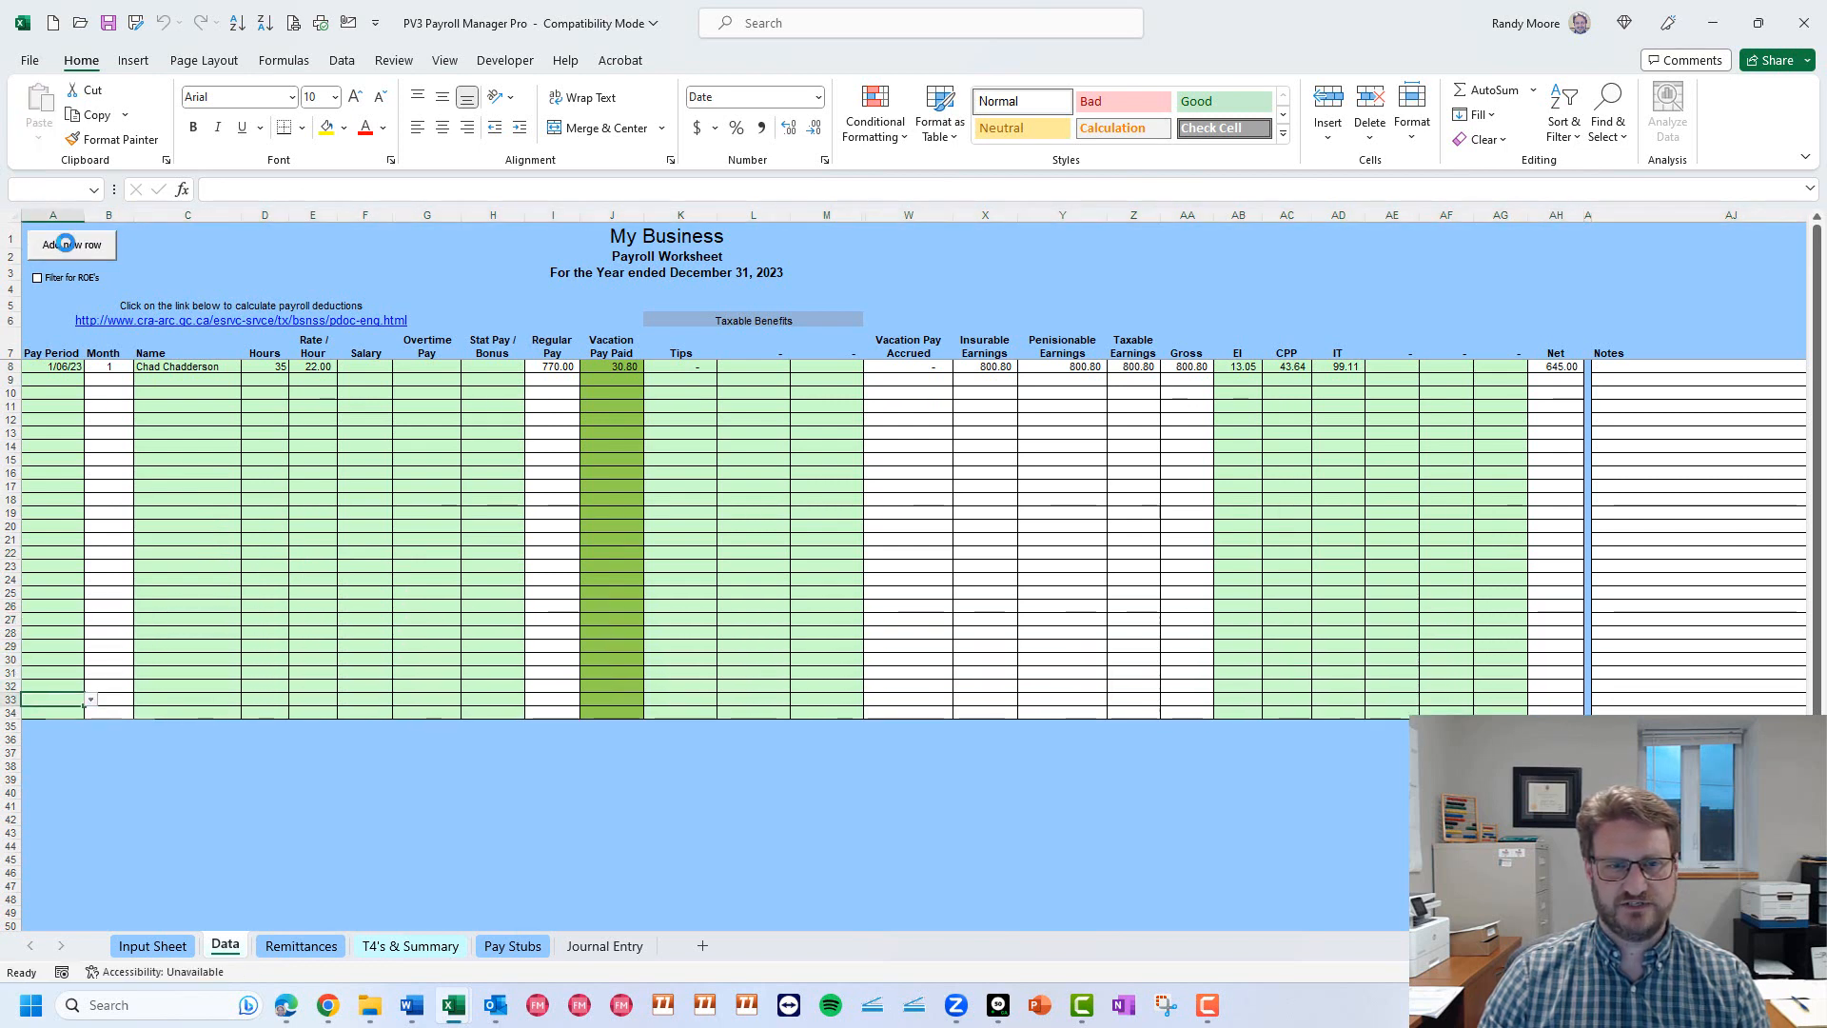
pyautogui.click(69, 248)
pyautogui.click(68, 248)
pyautogui.click(69, 248)
pyautogui.click(453, 568)
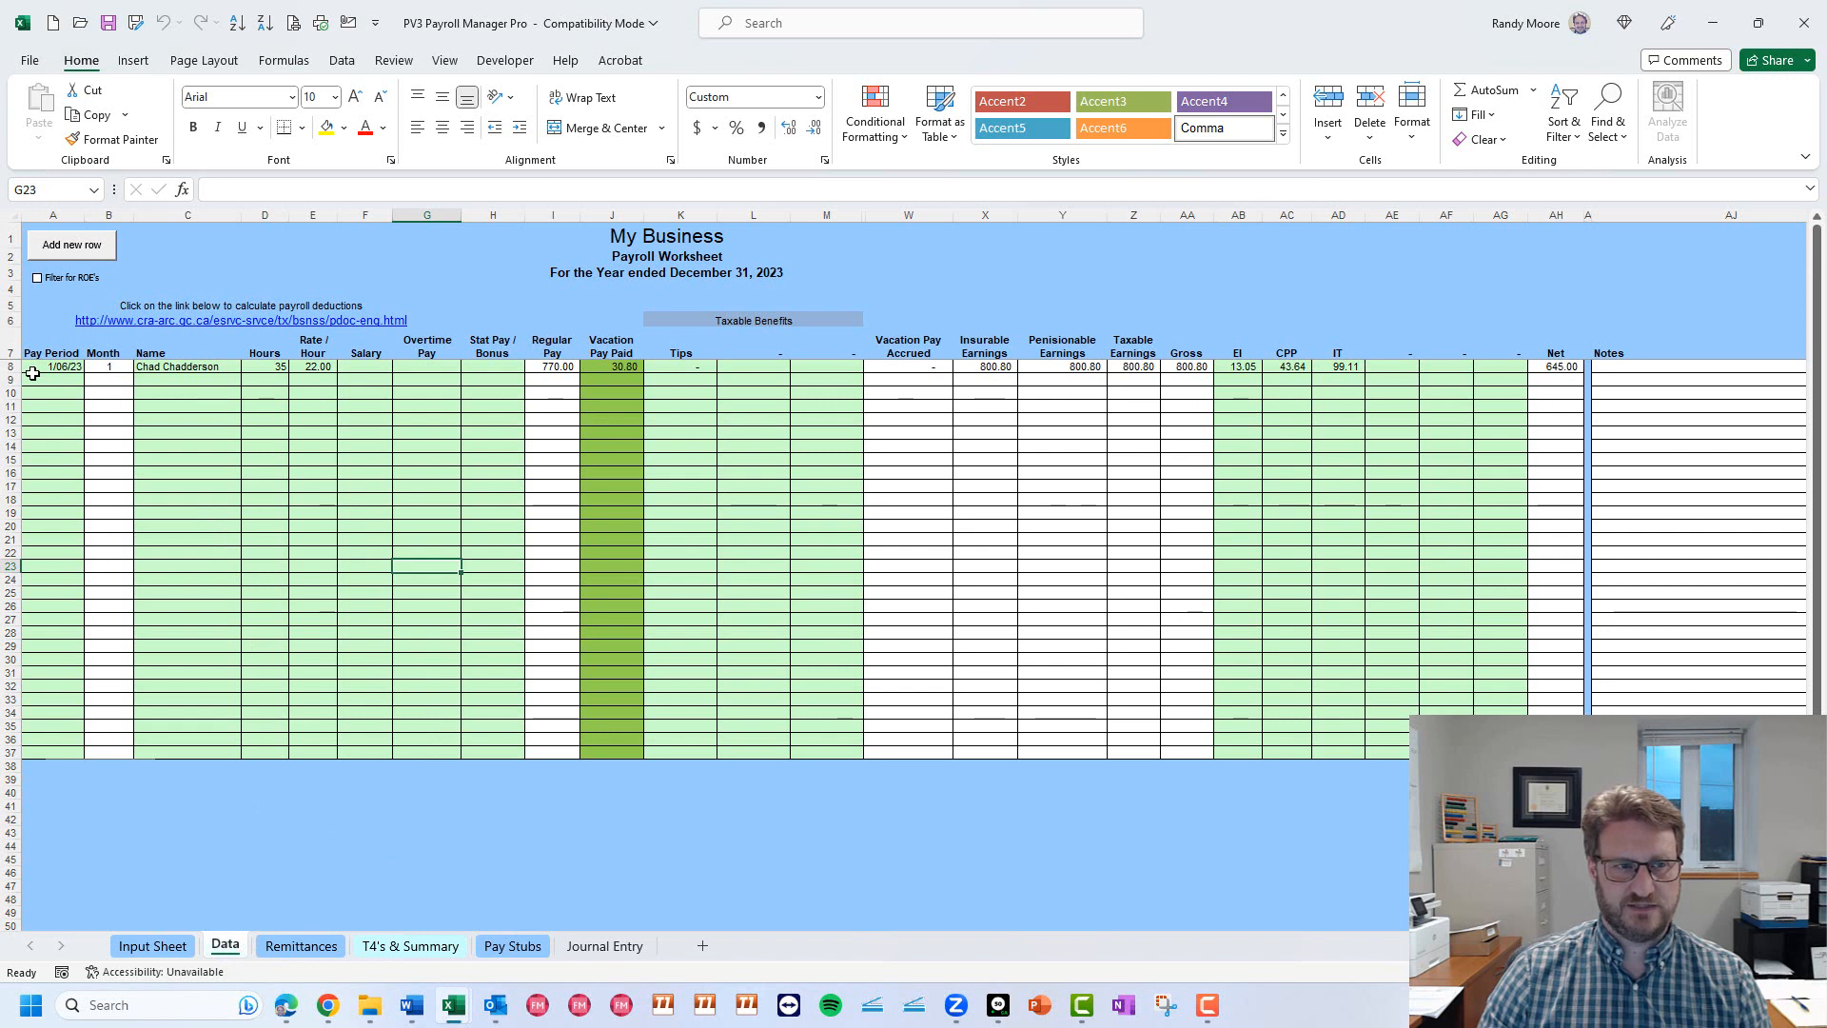
pyautogui.moveTo(37, 380); pyautogui.dragTo(36, 580)
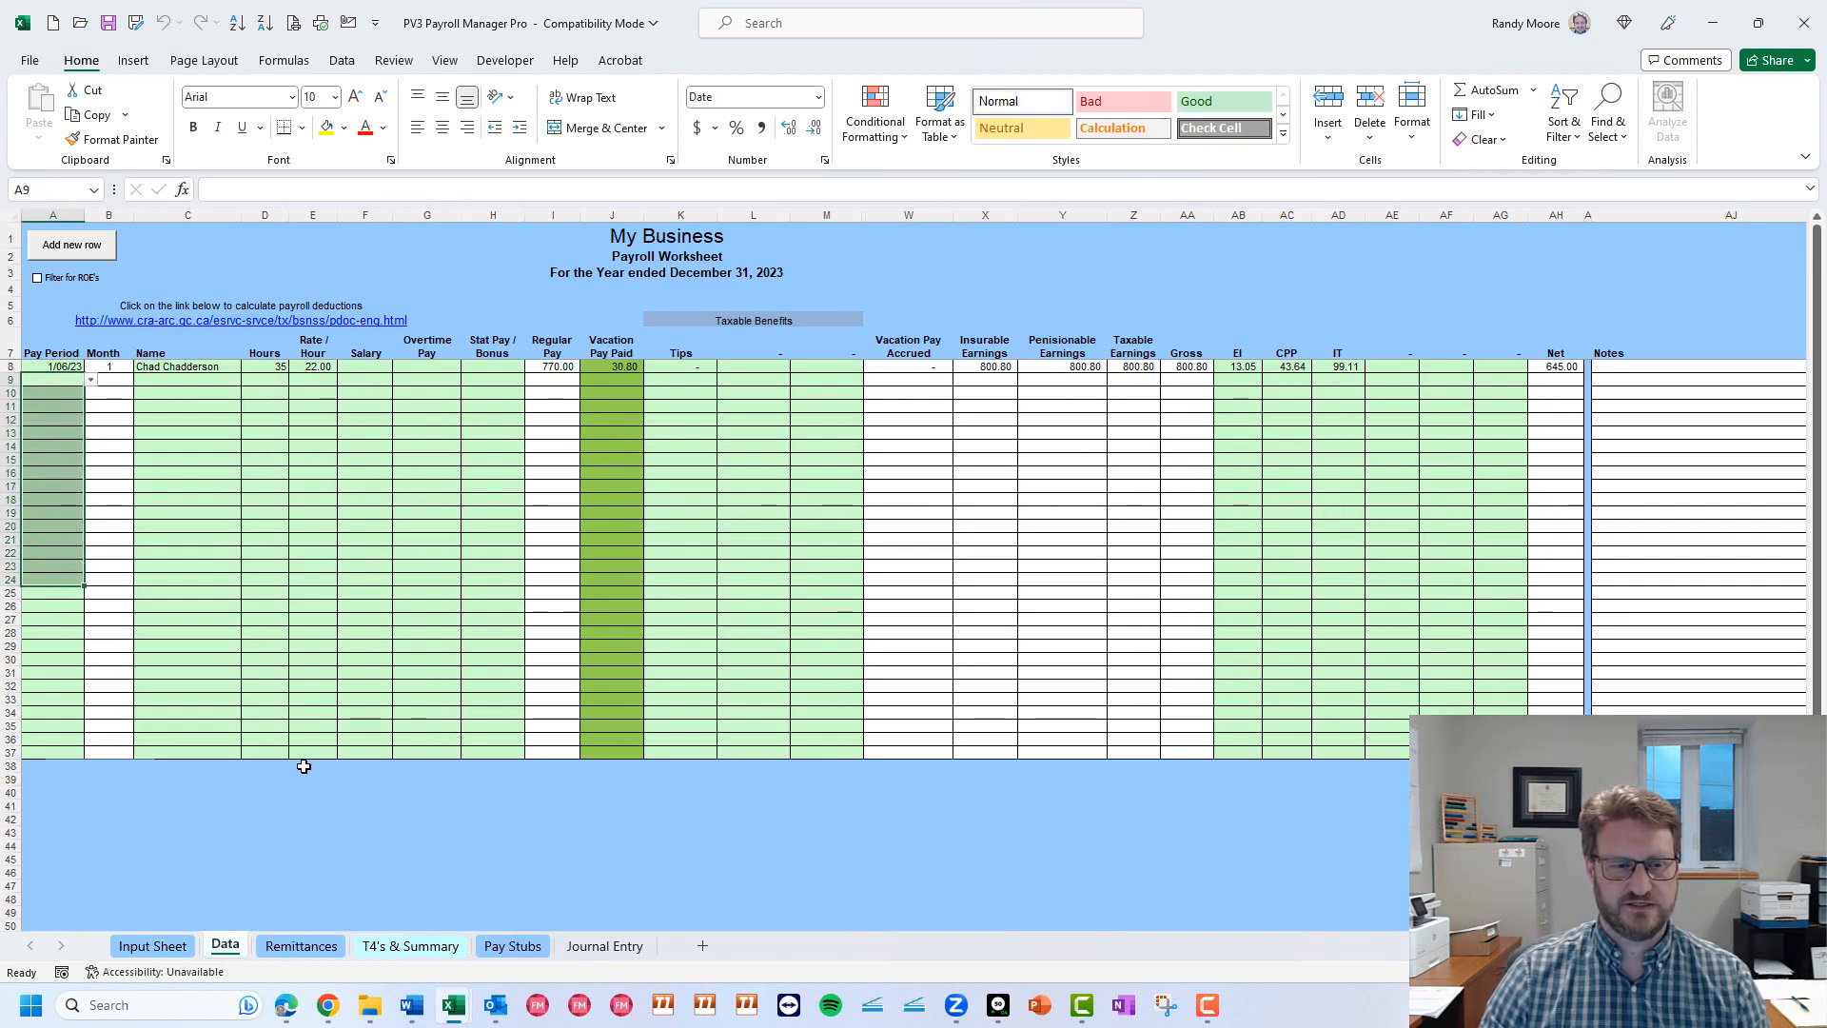
pyautogui.click(165, 379)
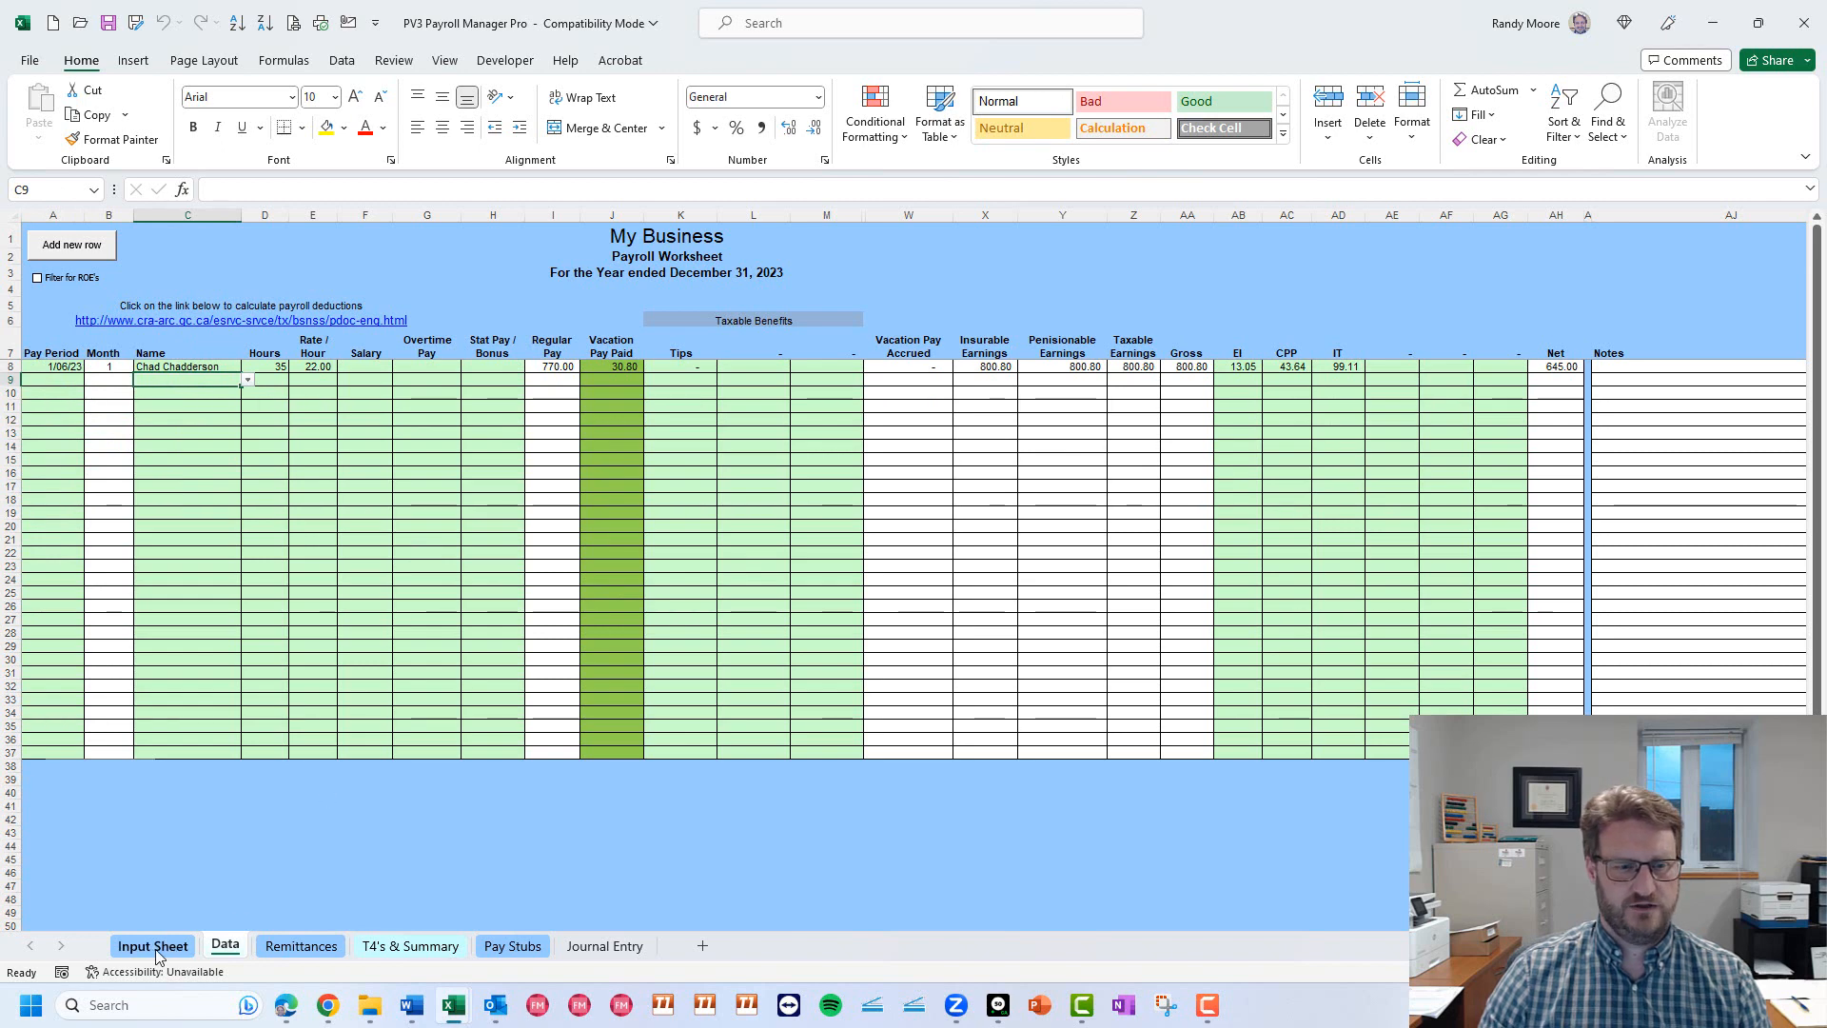
# Examine January's total remittance and gross payroll on the Remittances sheet, and the employee information on the Input Sheet.
pyautogui.click(301, 946)
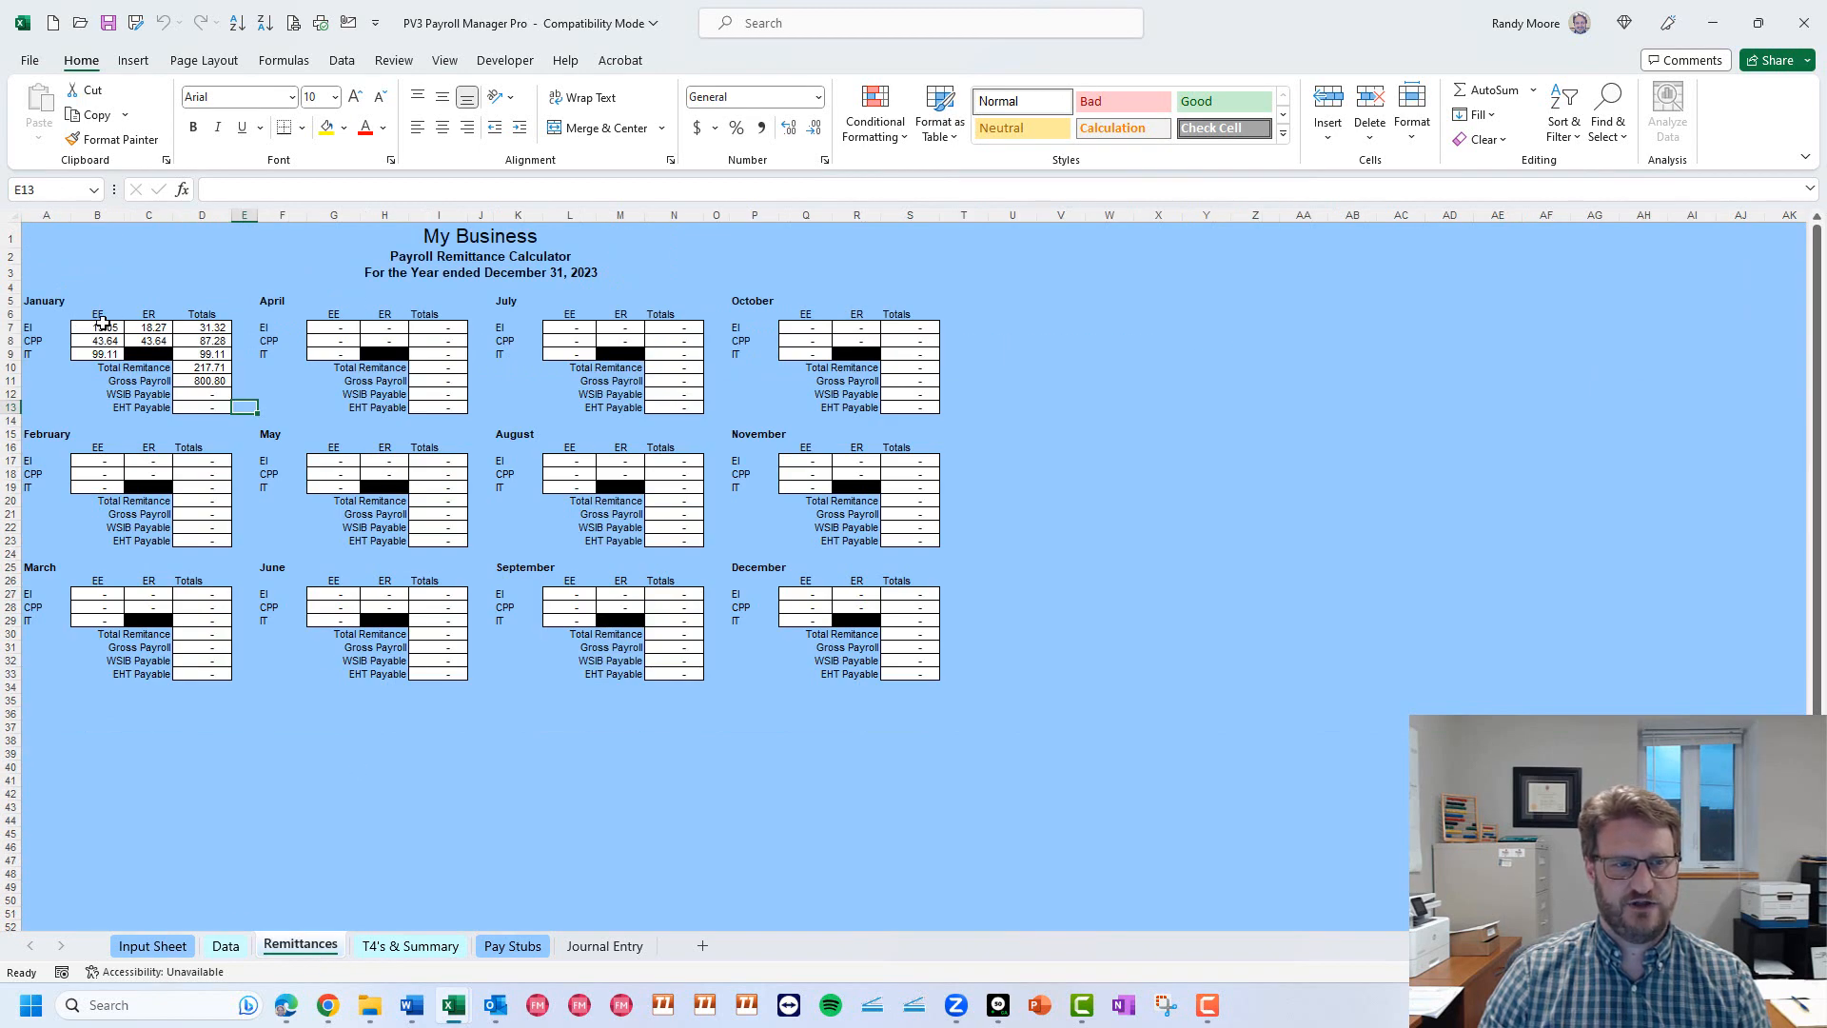
pyautogui.moveTo(31, 301); pyautogui.dragTo(202, 404)
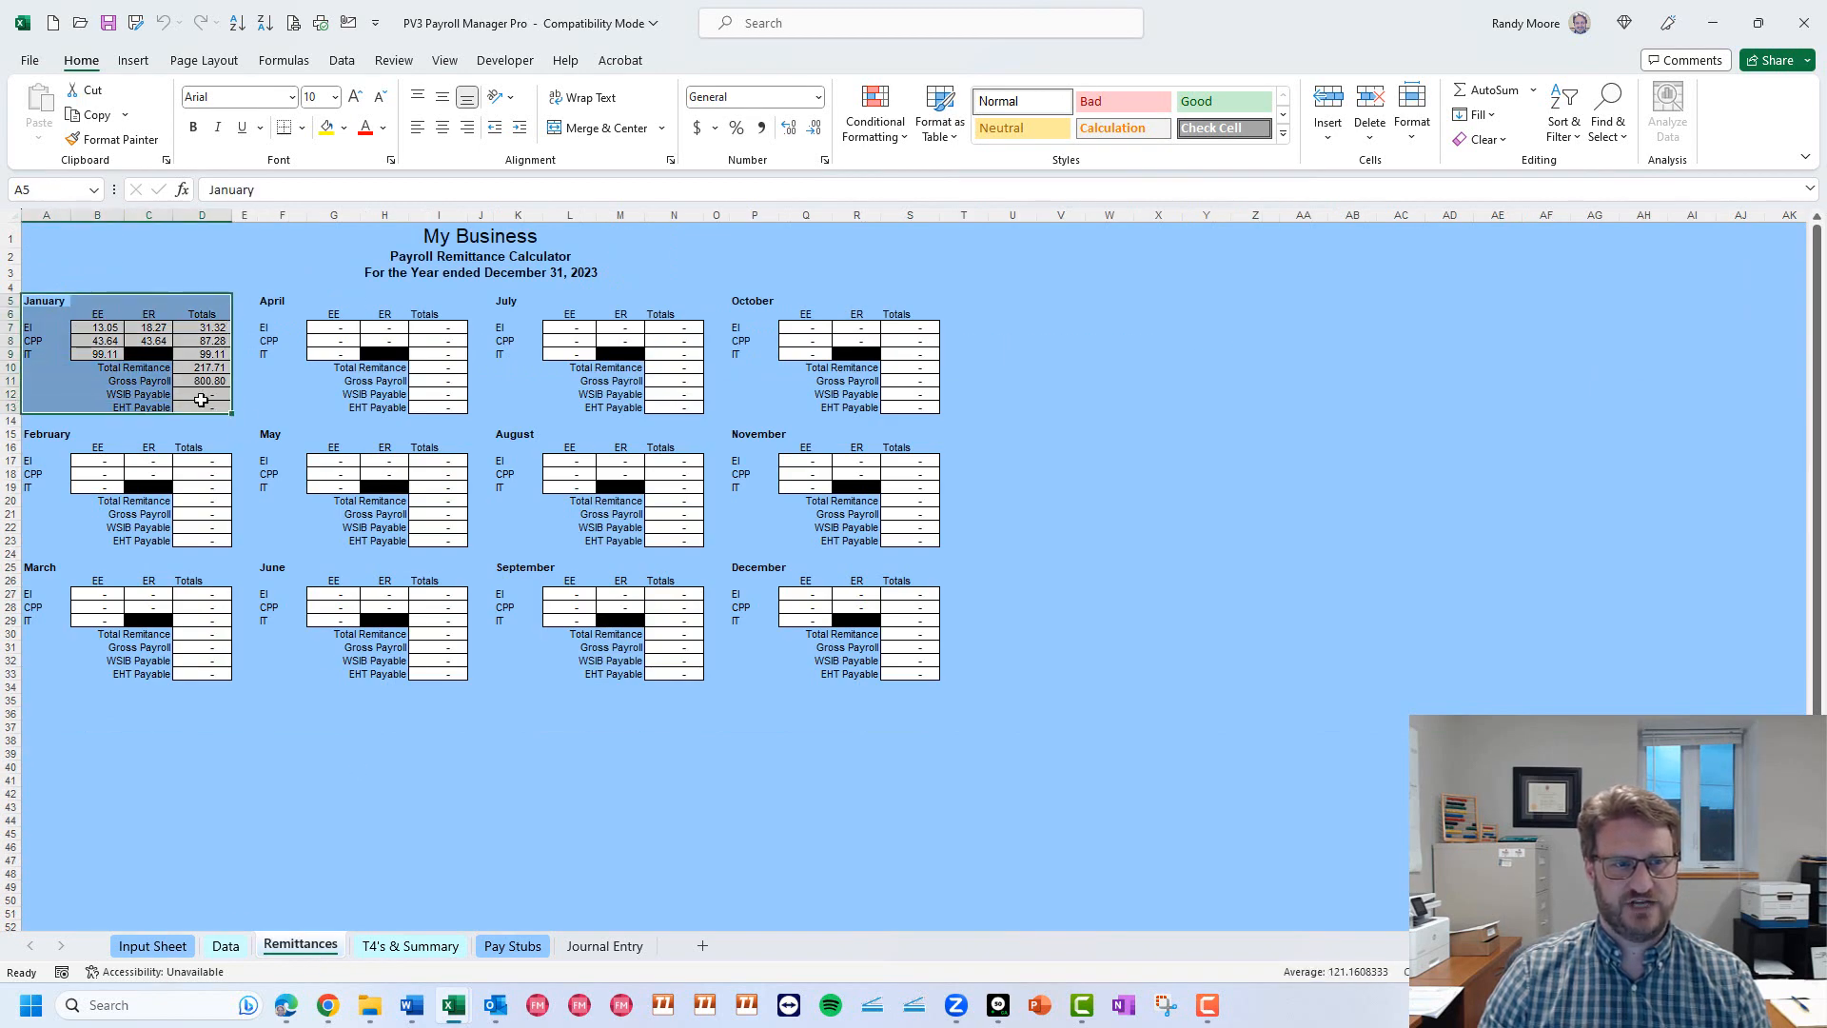
pyautogui.click(198, 367)
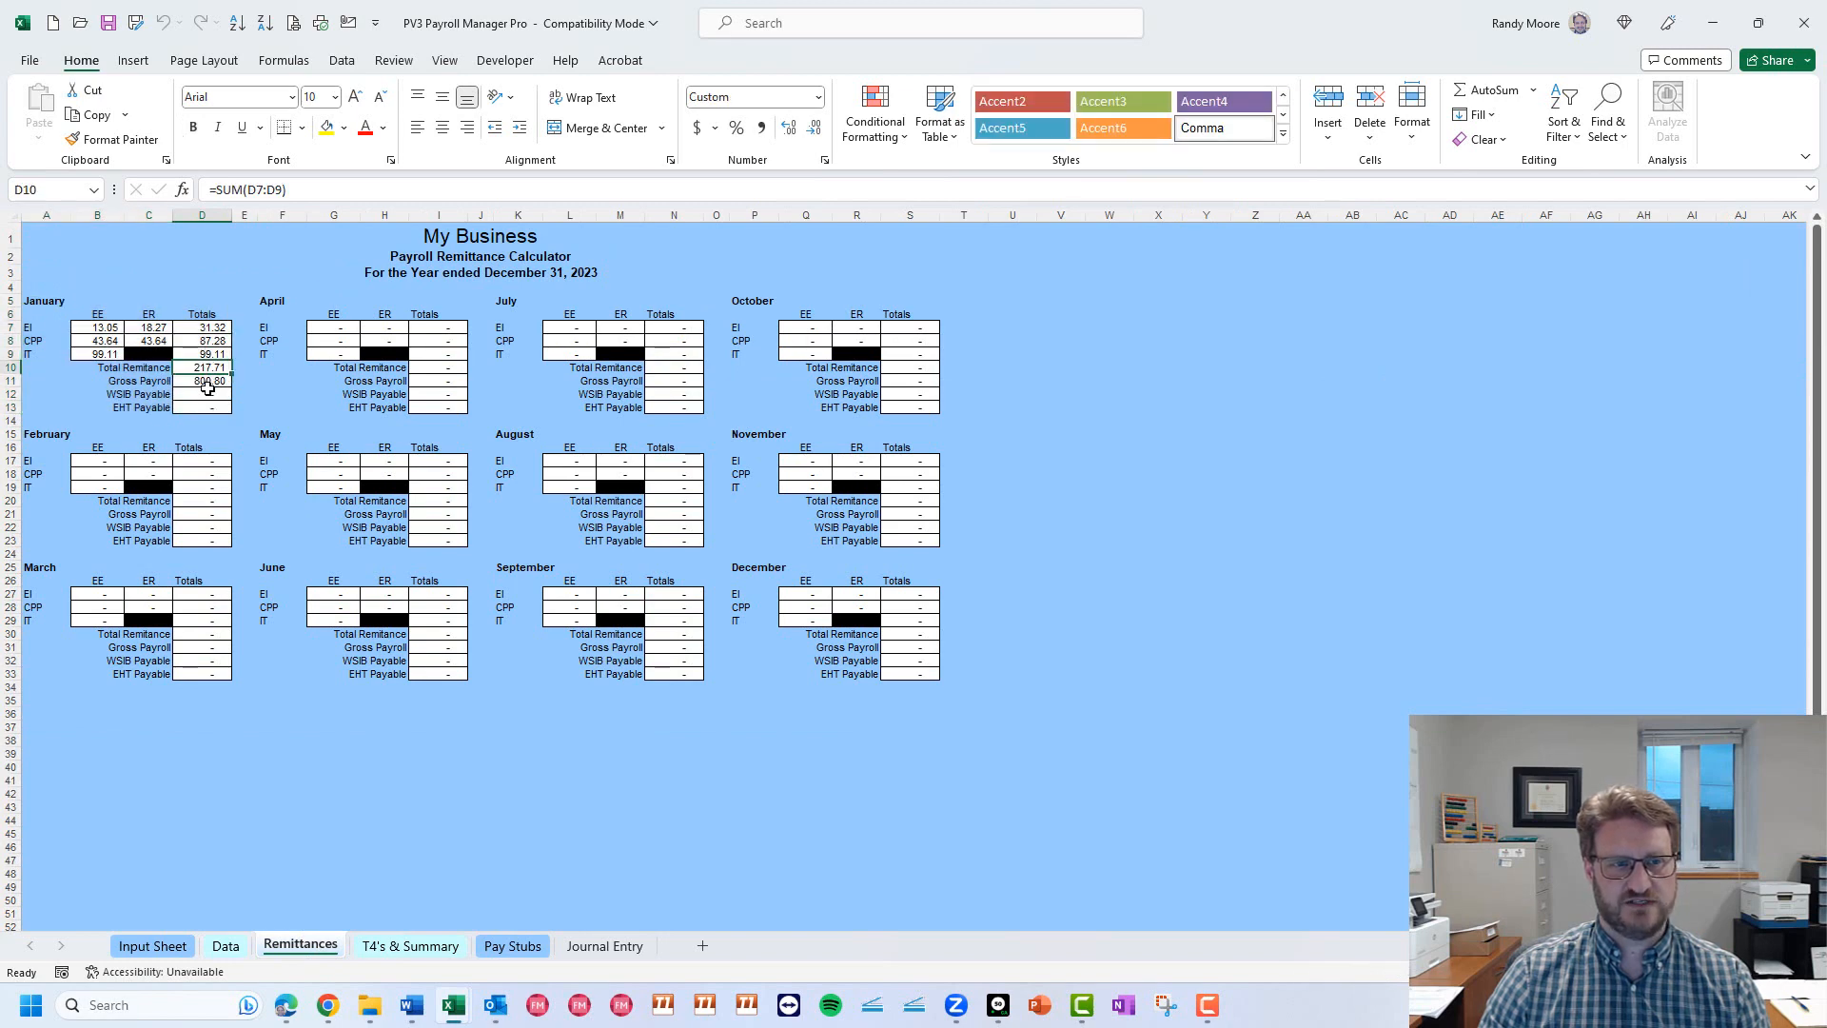
pyautogui.click(214, 380)
pyautogui.click(151, 945)
pyautogui.moveTo(123, 460); pyautogui.dragTo(890, 484)
pyautogui.click(286, 946)
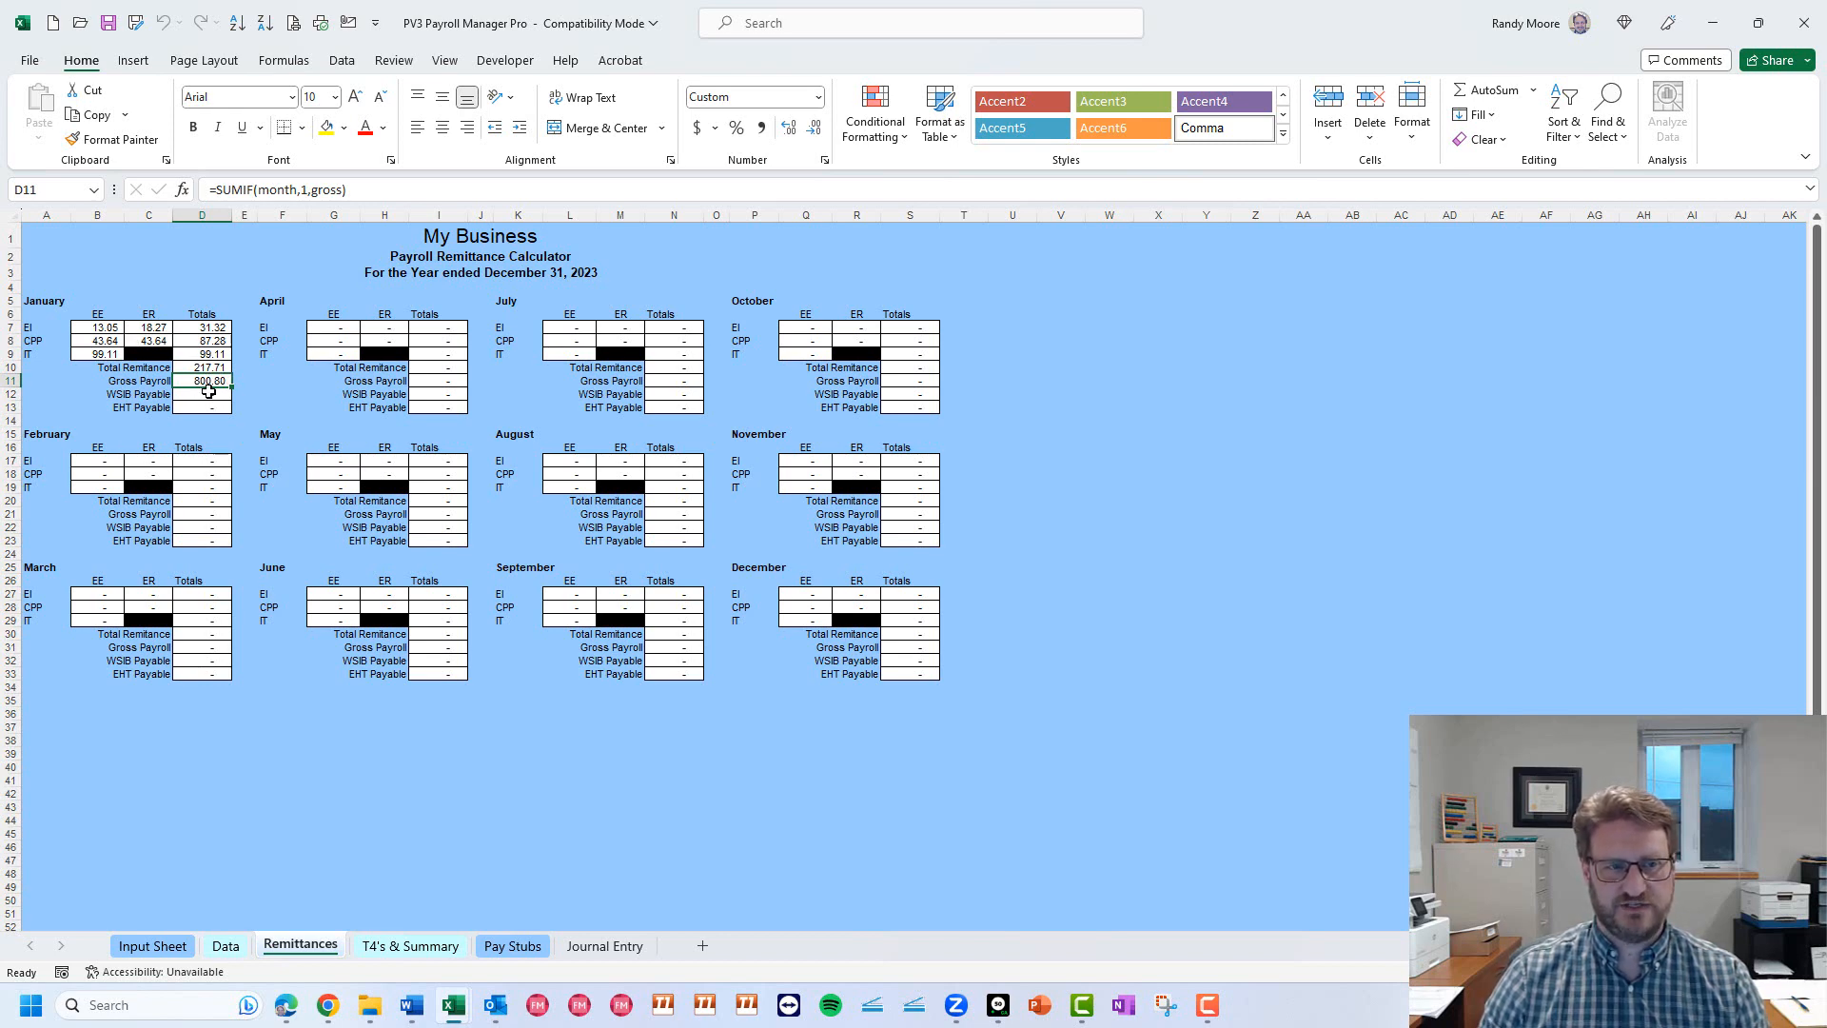
# Set the WSIB rate to 3.20% on the Input Sheet.
pyautogui.click(152, 945)
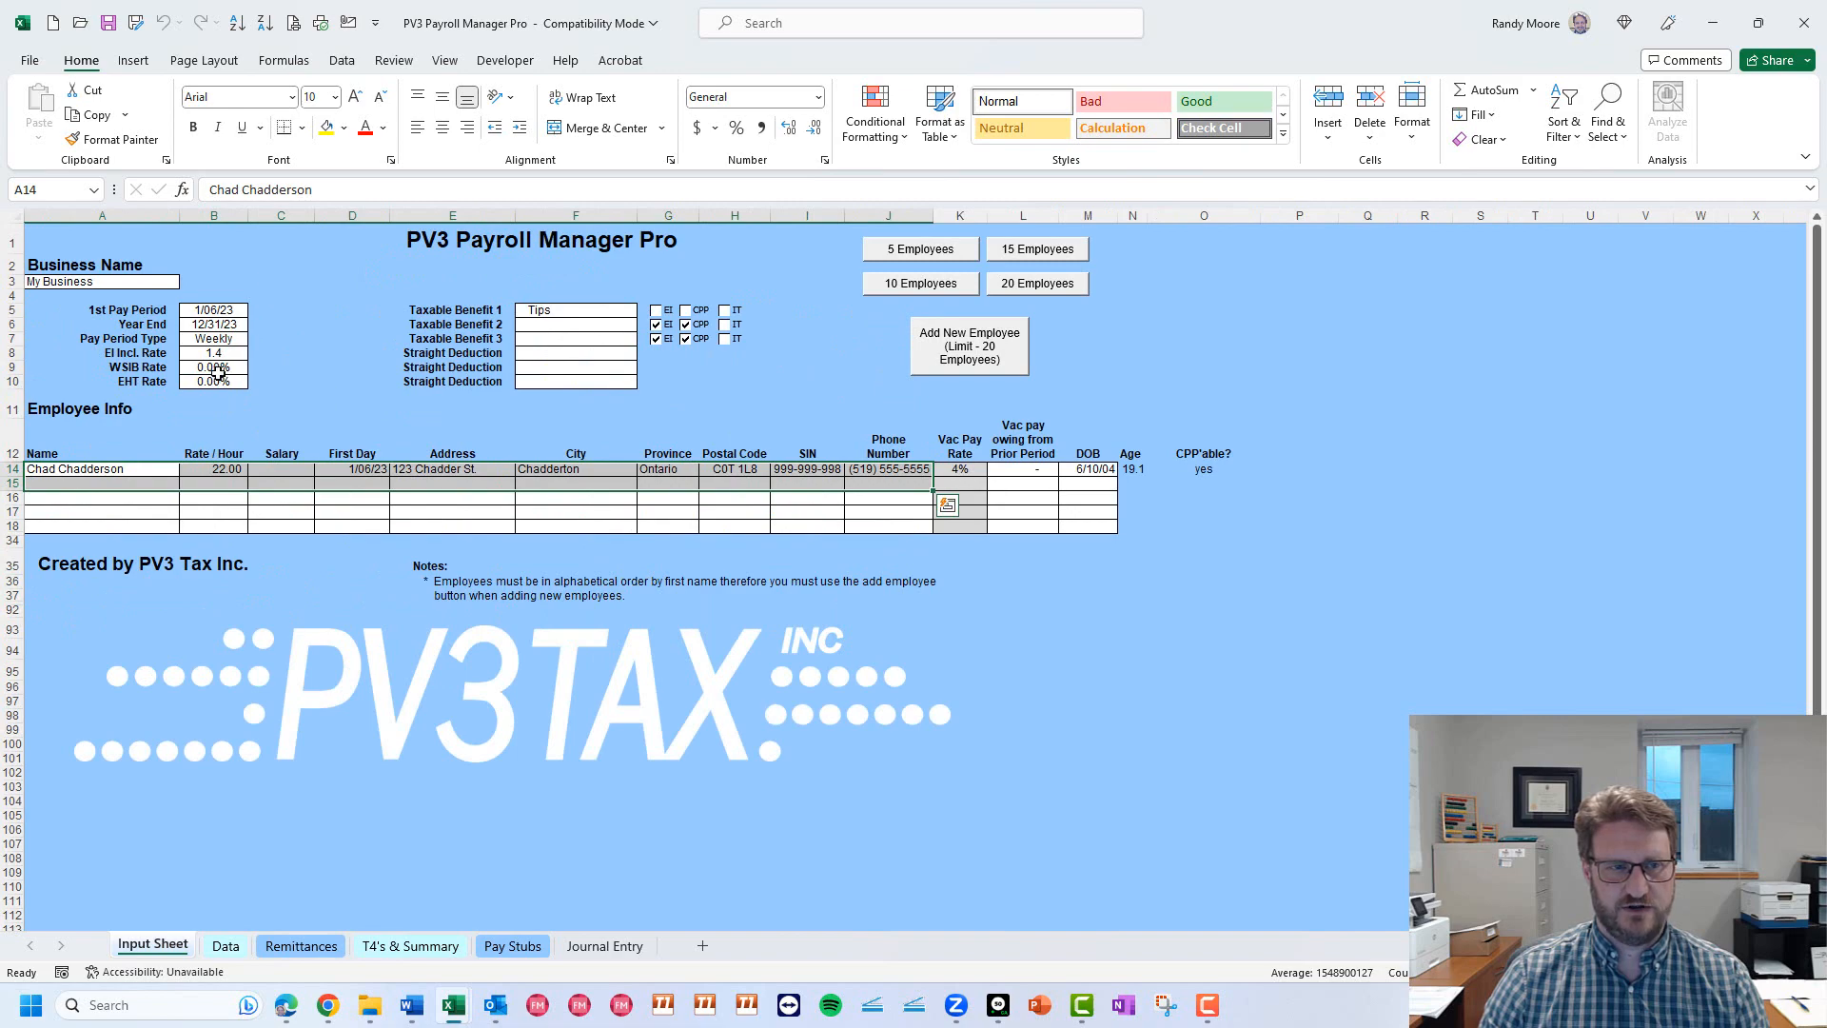
pyautogui.write('3.2')
pyautogui.press('Return')
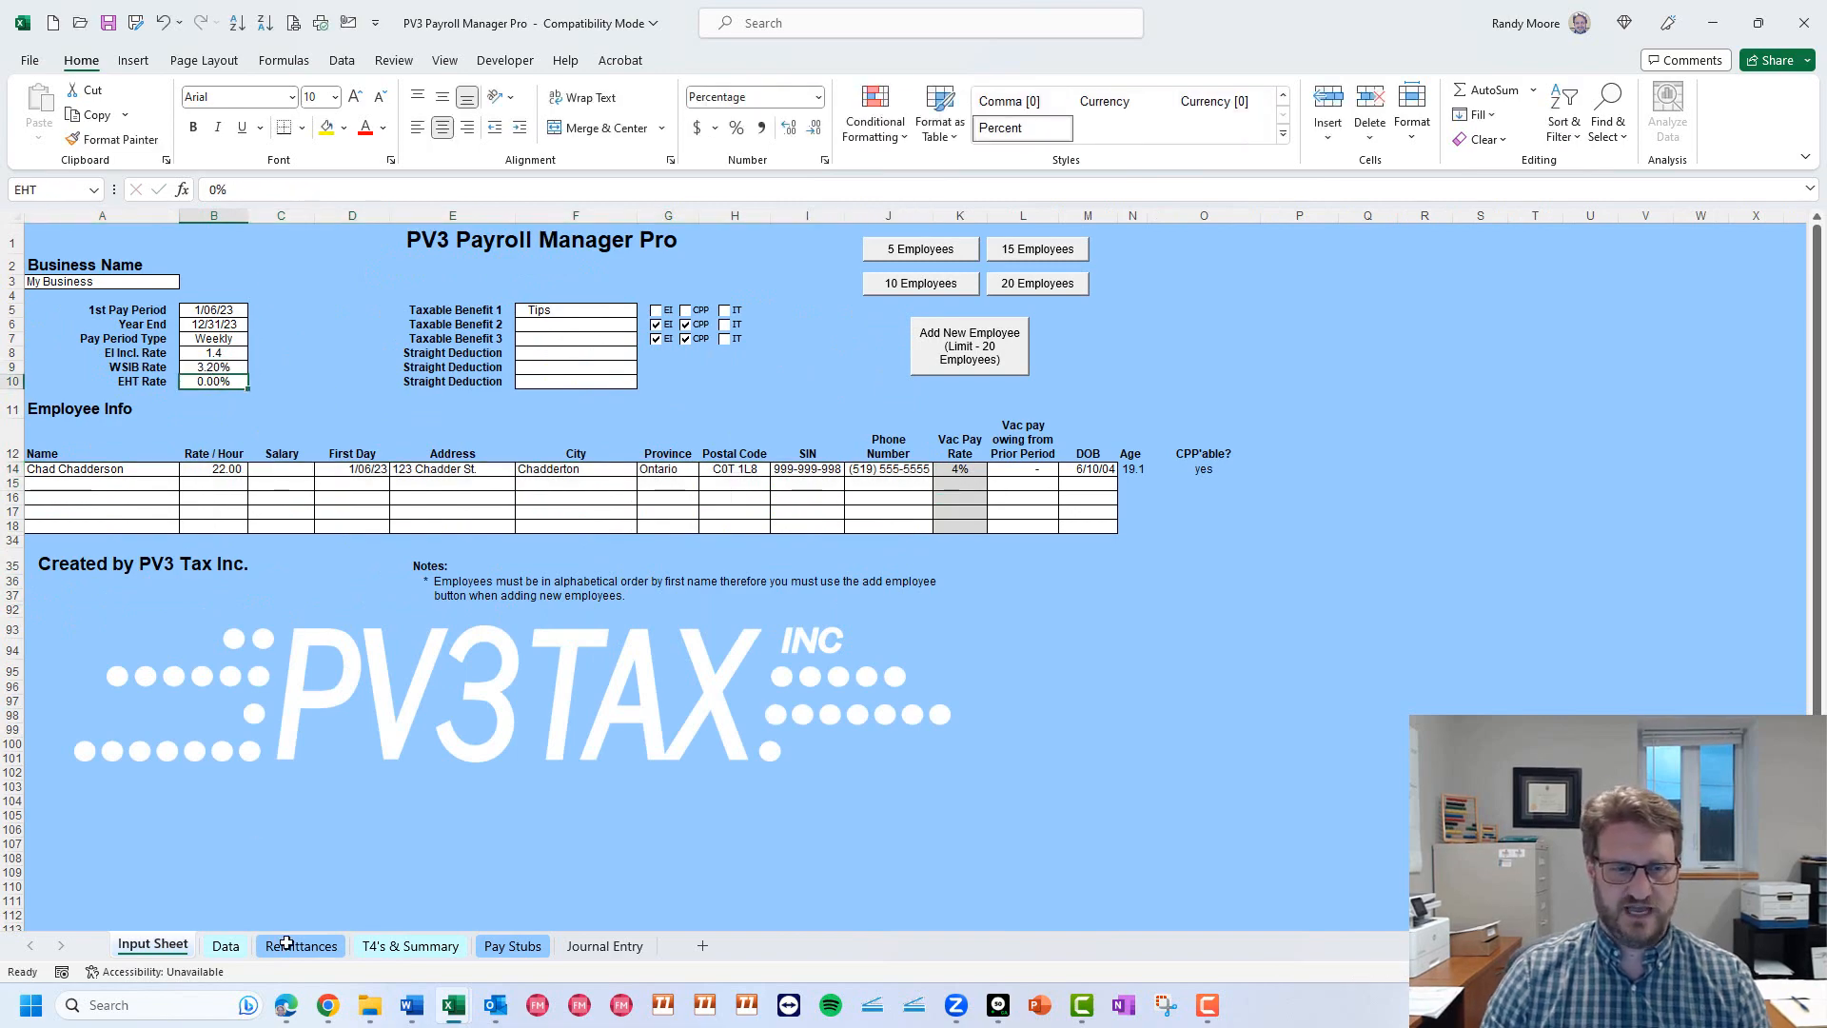
# Check January's WSIB payable and look over the monthly tables on the Remittances sheet.
pyautogui.click(233, 948)
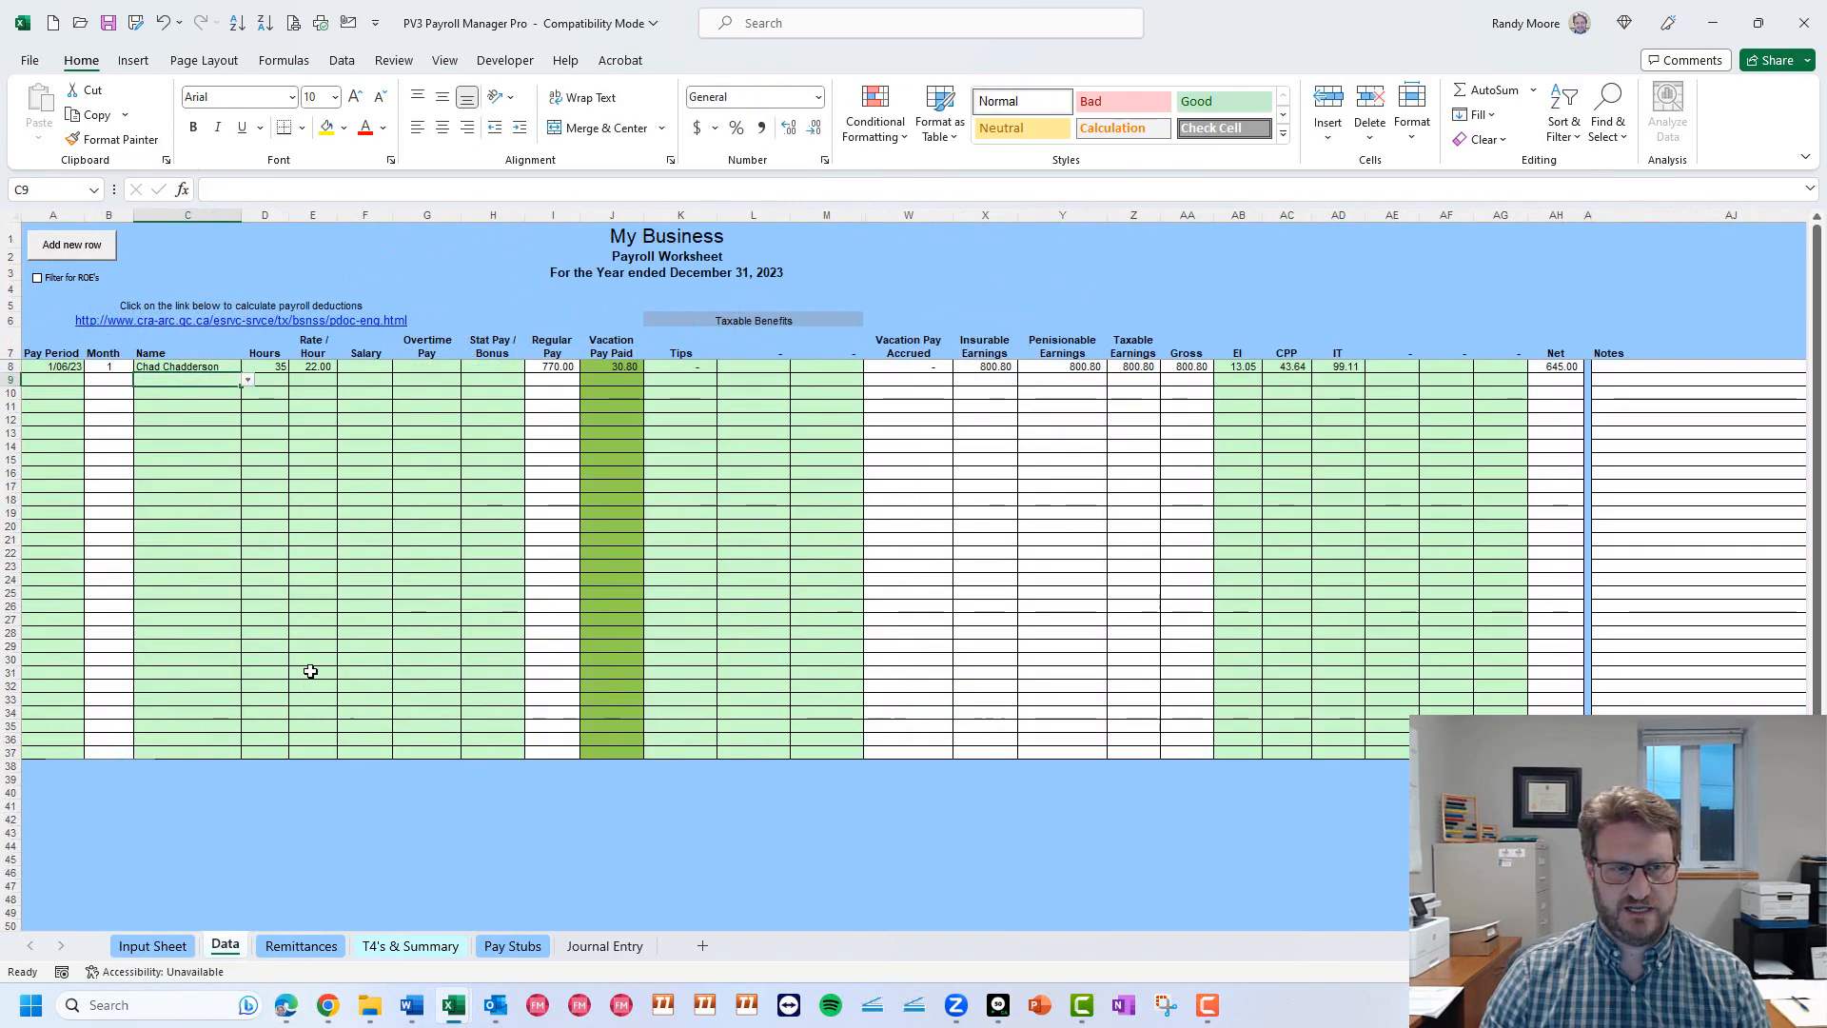
pyautogui.click(303, 947)
pyautogui.click(210, 394)
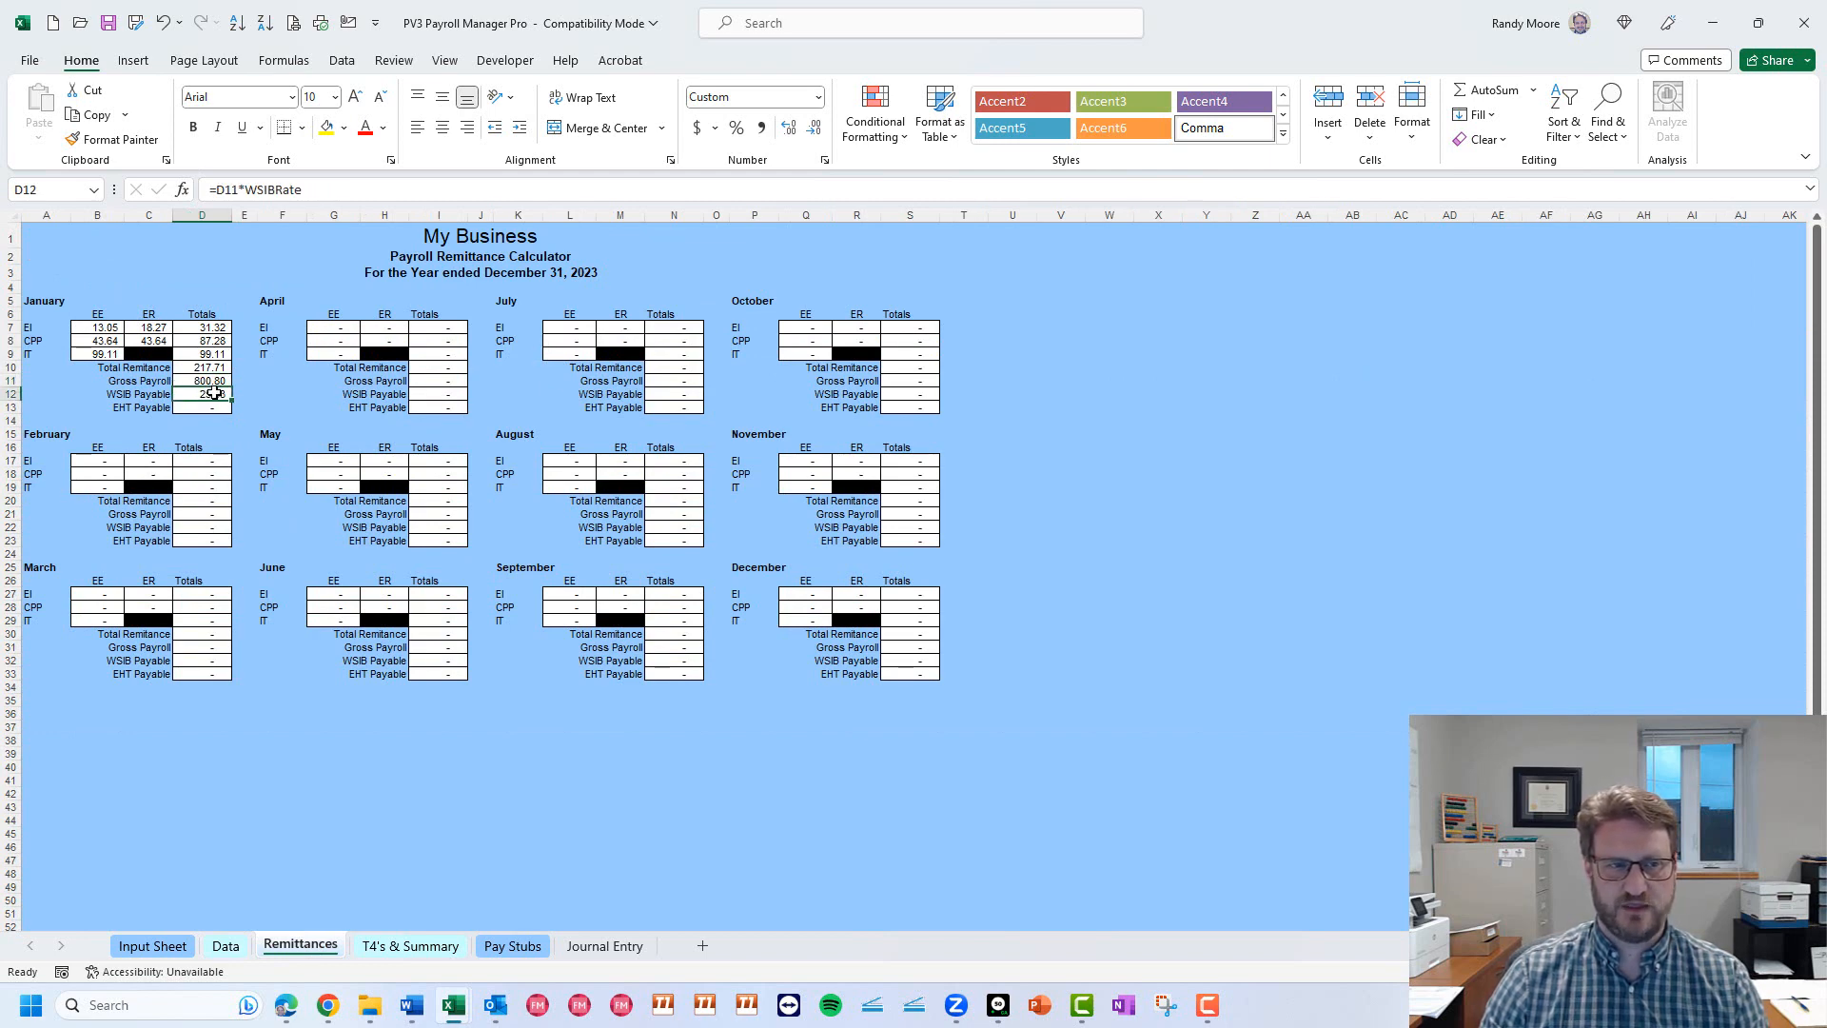
pyautogui.moveTo(68, 310); pyautogui.dragTo(971, 678)
pyautogui.click(708, 556)
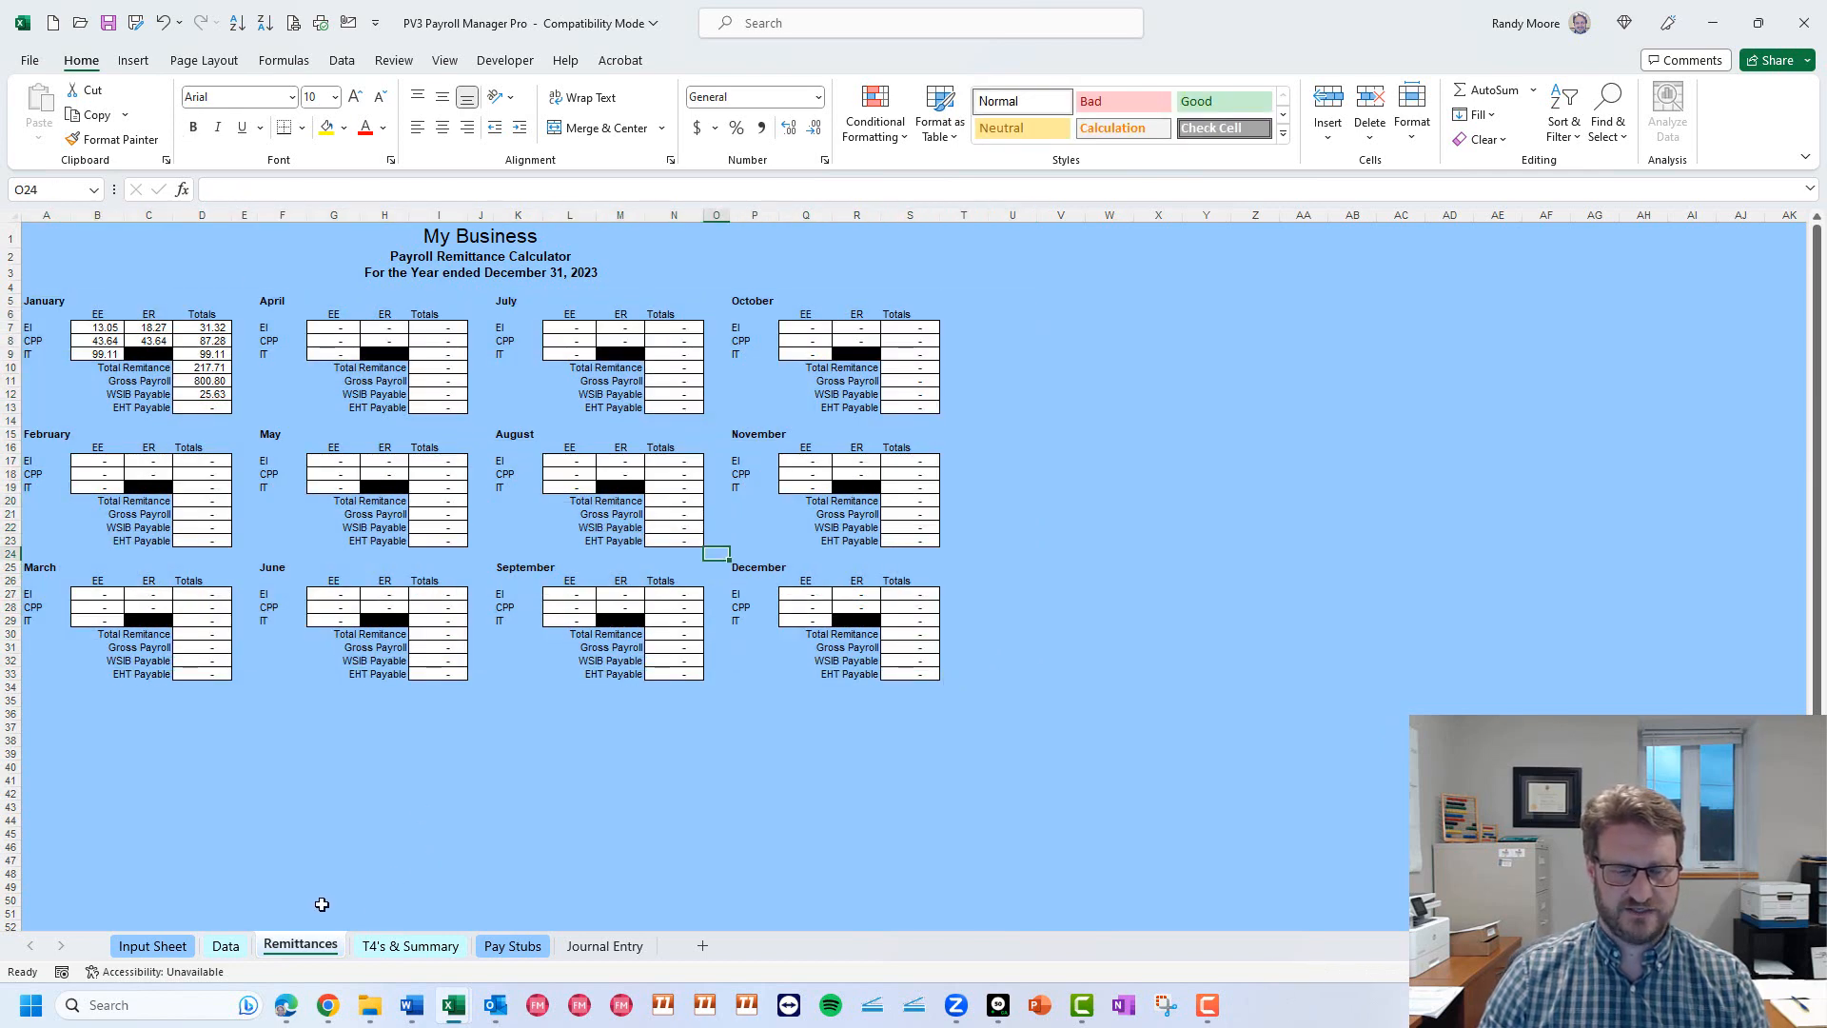
# Examine the employee's gross pay and EI, CPP and IT totals on the T4's & Summary sheet.
pyautogui.click(415, 945)
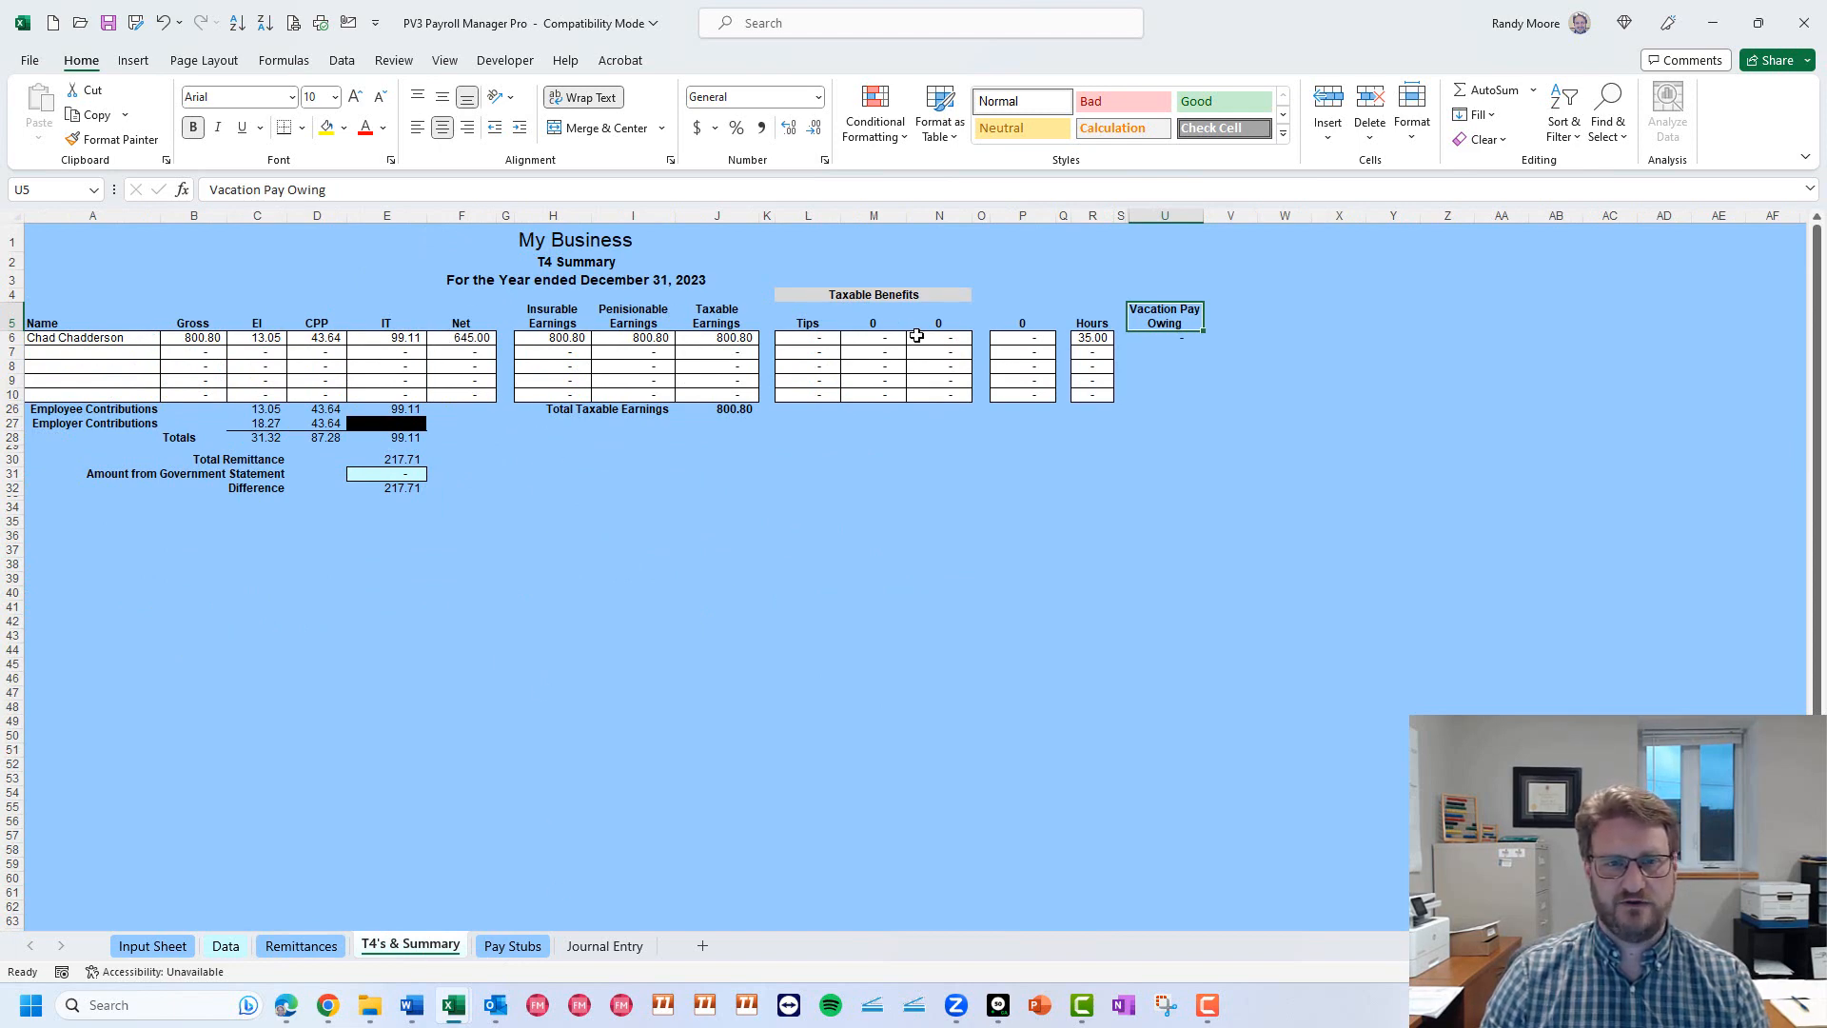
pyautogui.click(95, 338)
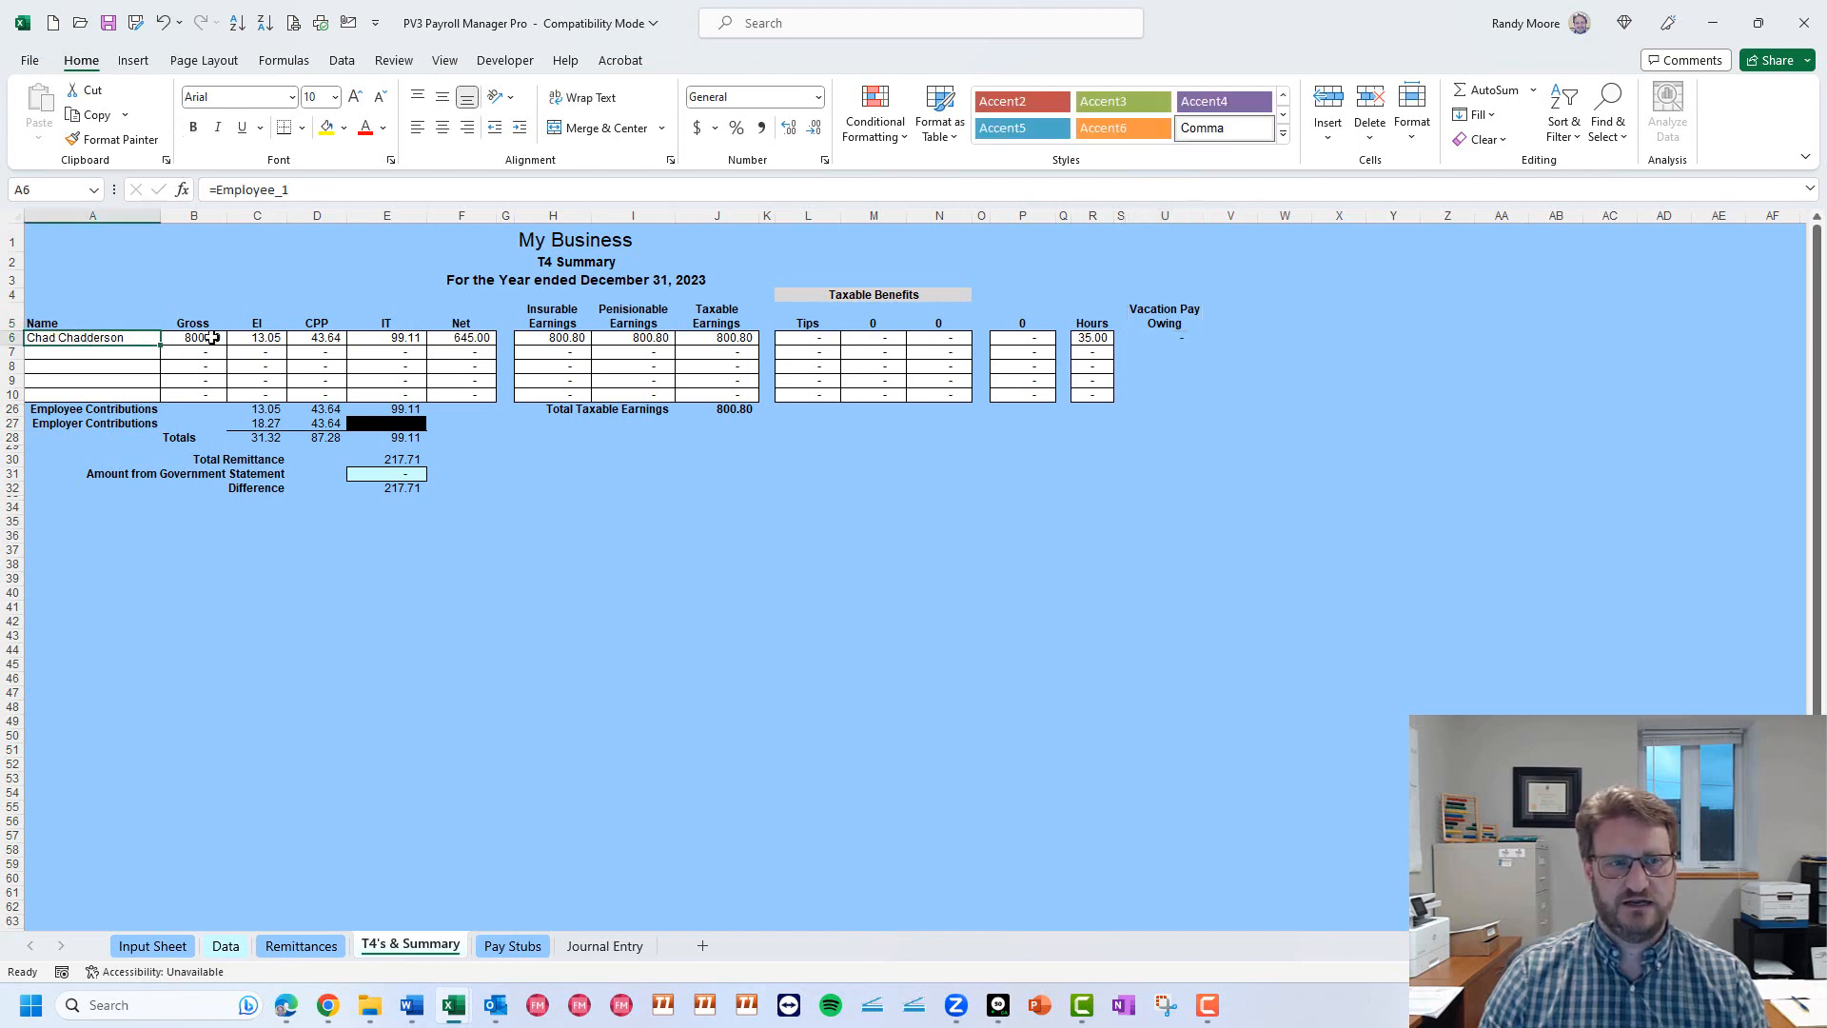
pyautogui.click(211, 338)
pyautogui.click(275, 340)
pyautogui.click(314, 340)
pyautogui.click(384, 340)
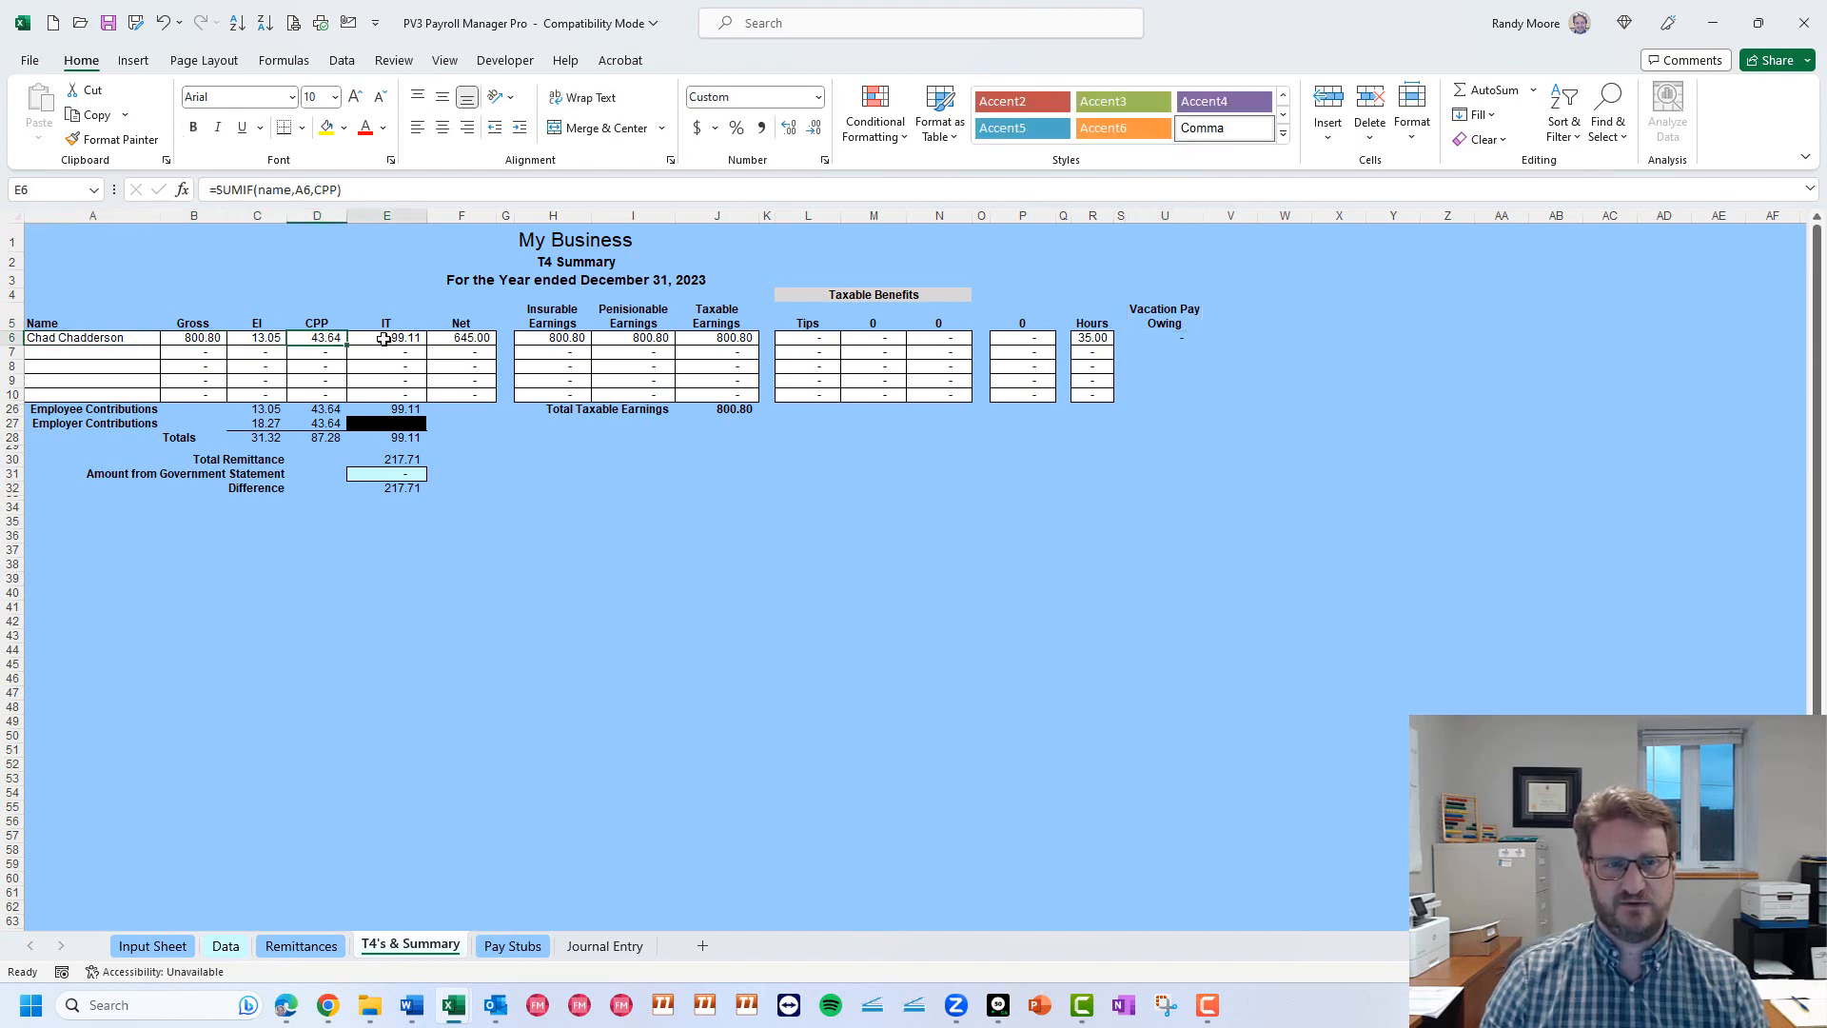
# Examine the employee's insurable, pensionable and taxable earnings in the T4 summary and compare the gross and insurable earnings columns.
pyautogui.click(569, 338)
pyautogui.click(623, 338)
pyautogui.click(727, 336)
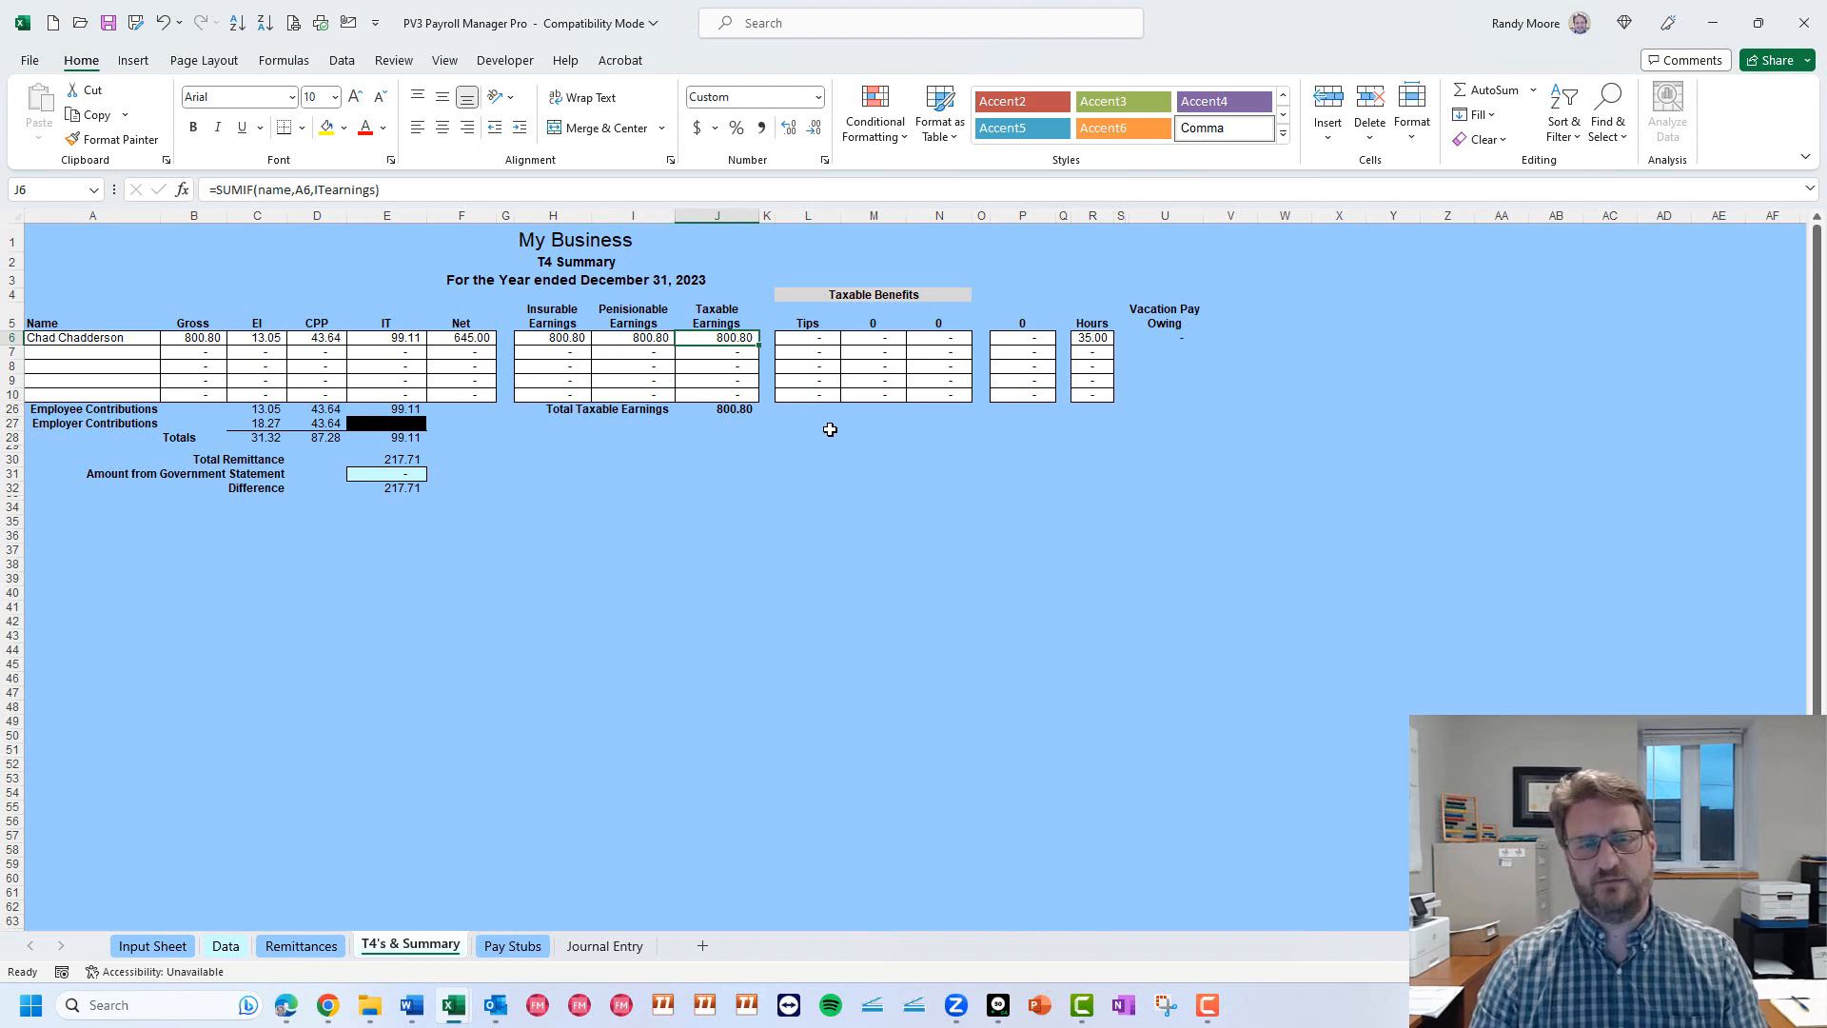
pyautogui.click(183, 324)
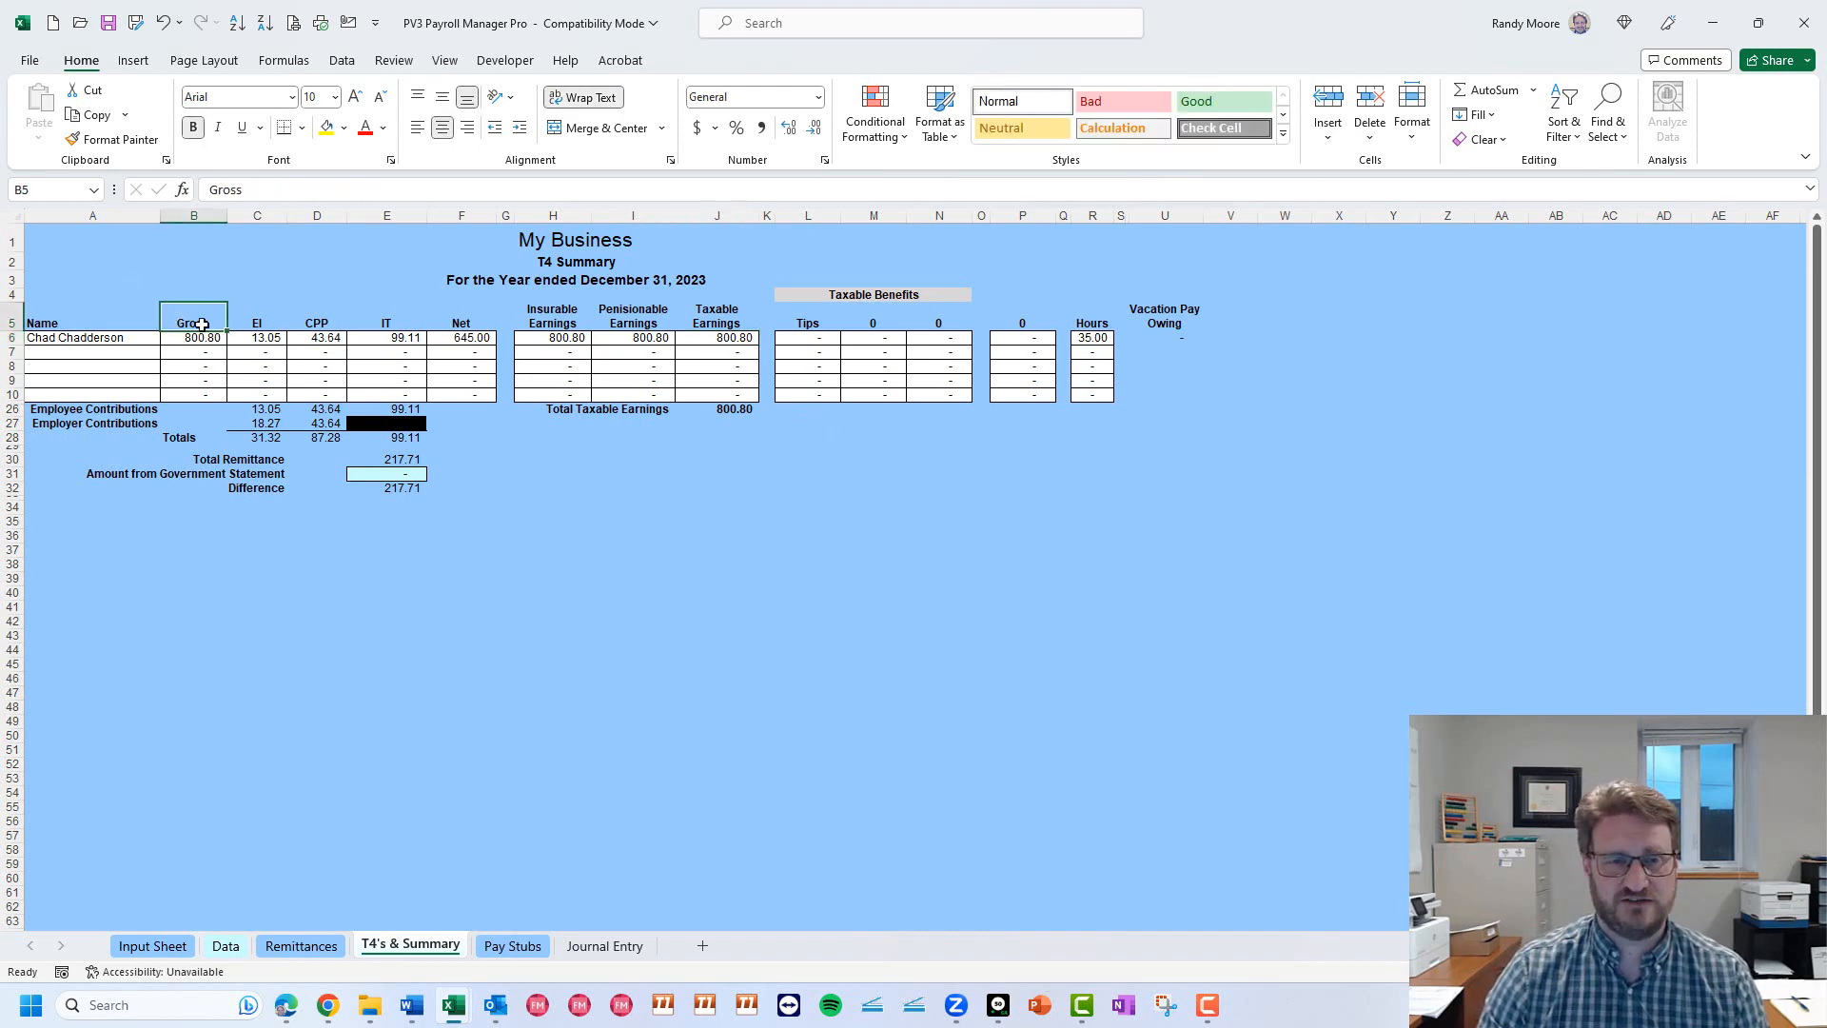
pyautogui.click(564, 311)
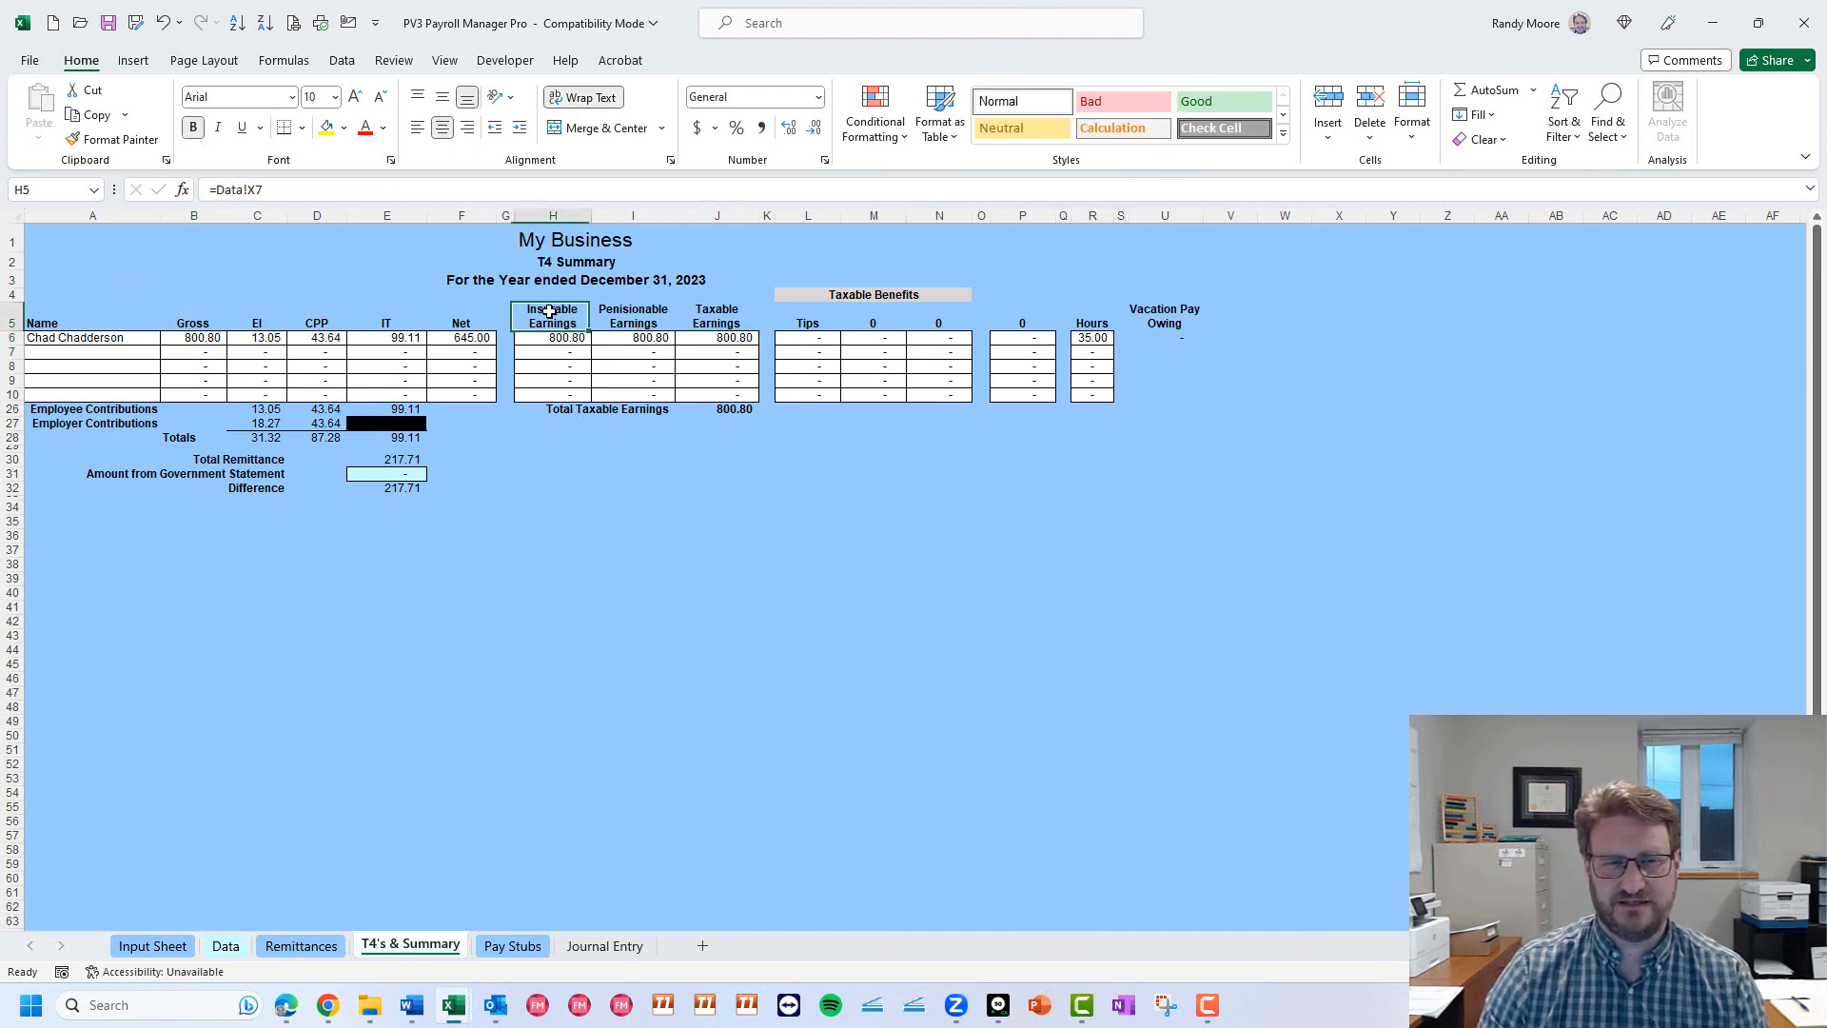
# Check the pensionable and taxable earnings columns in the T4 summary.
pyautogui.click(647, 314)
pyautogui.click(731, 315)
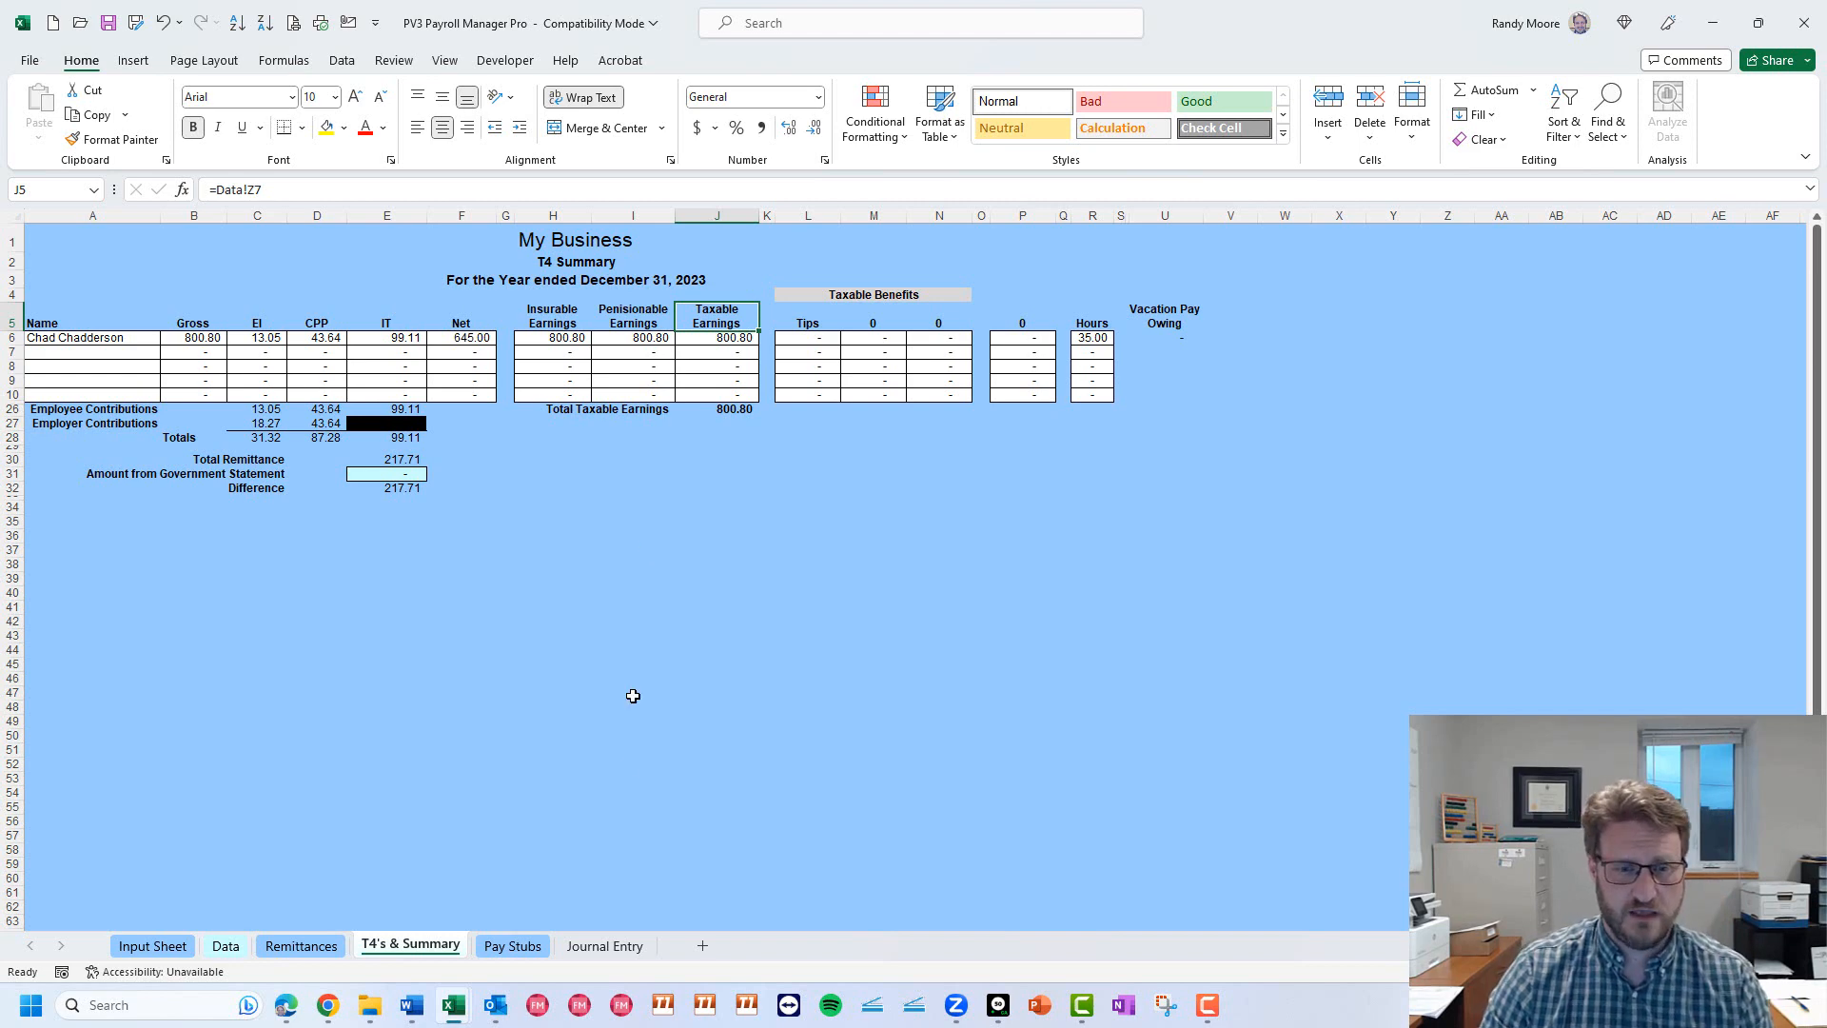
# On the Journal Entry sheet, choose the employee and the 1/06/23 pay period for the regular pay entry.
pyautogui.click(606, 946)
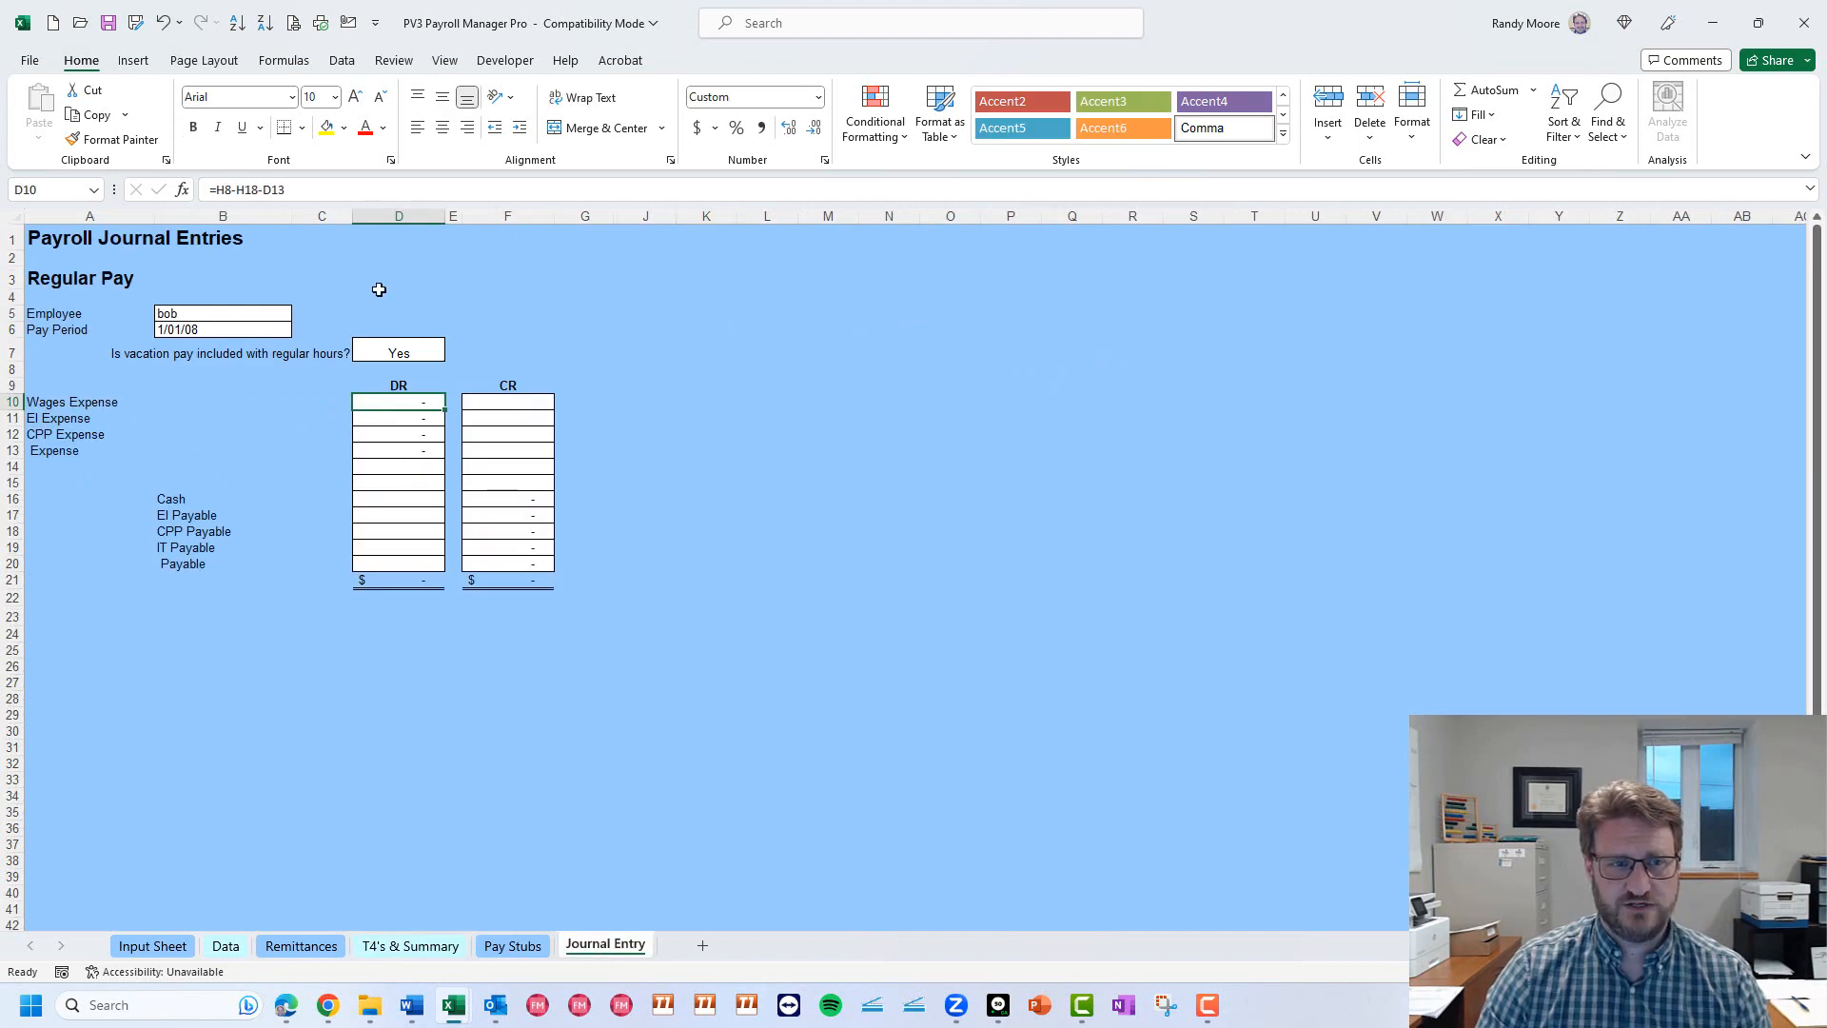
pyautogui.click(253, 313)
pyautogui.click(299, 314)
pyautogui.click(274, 333)
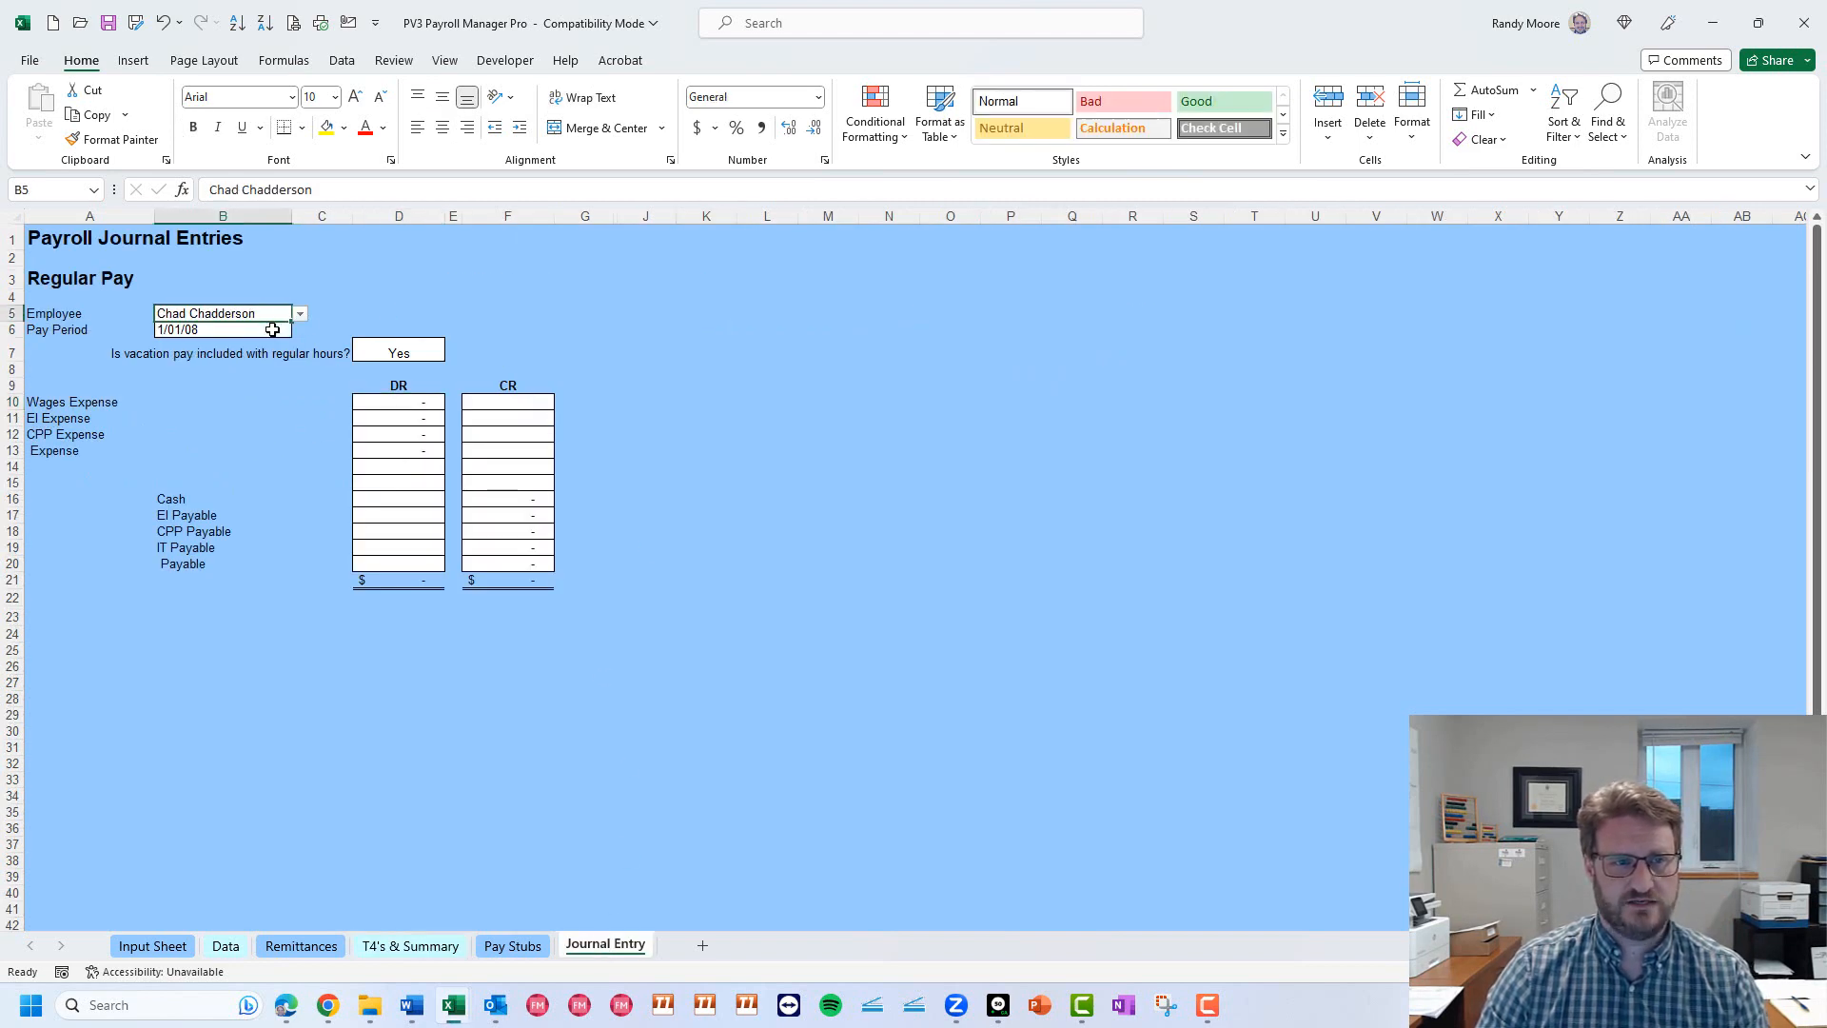
pyautogui.click(273, 329)
pyautogui.hotkey('alt', 'Down')
pyautogui.click(275, 355)
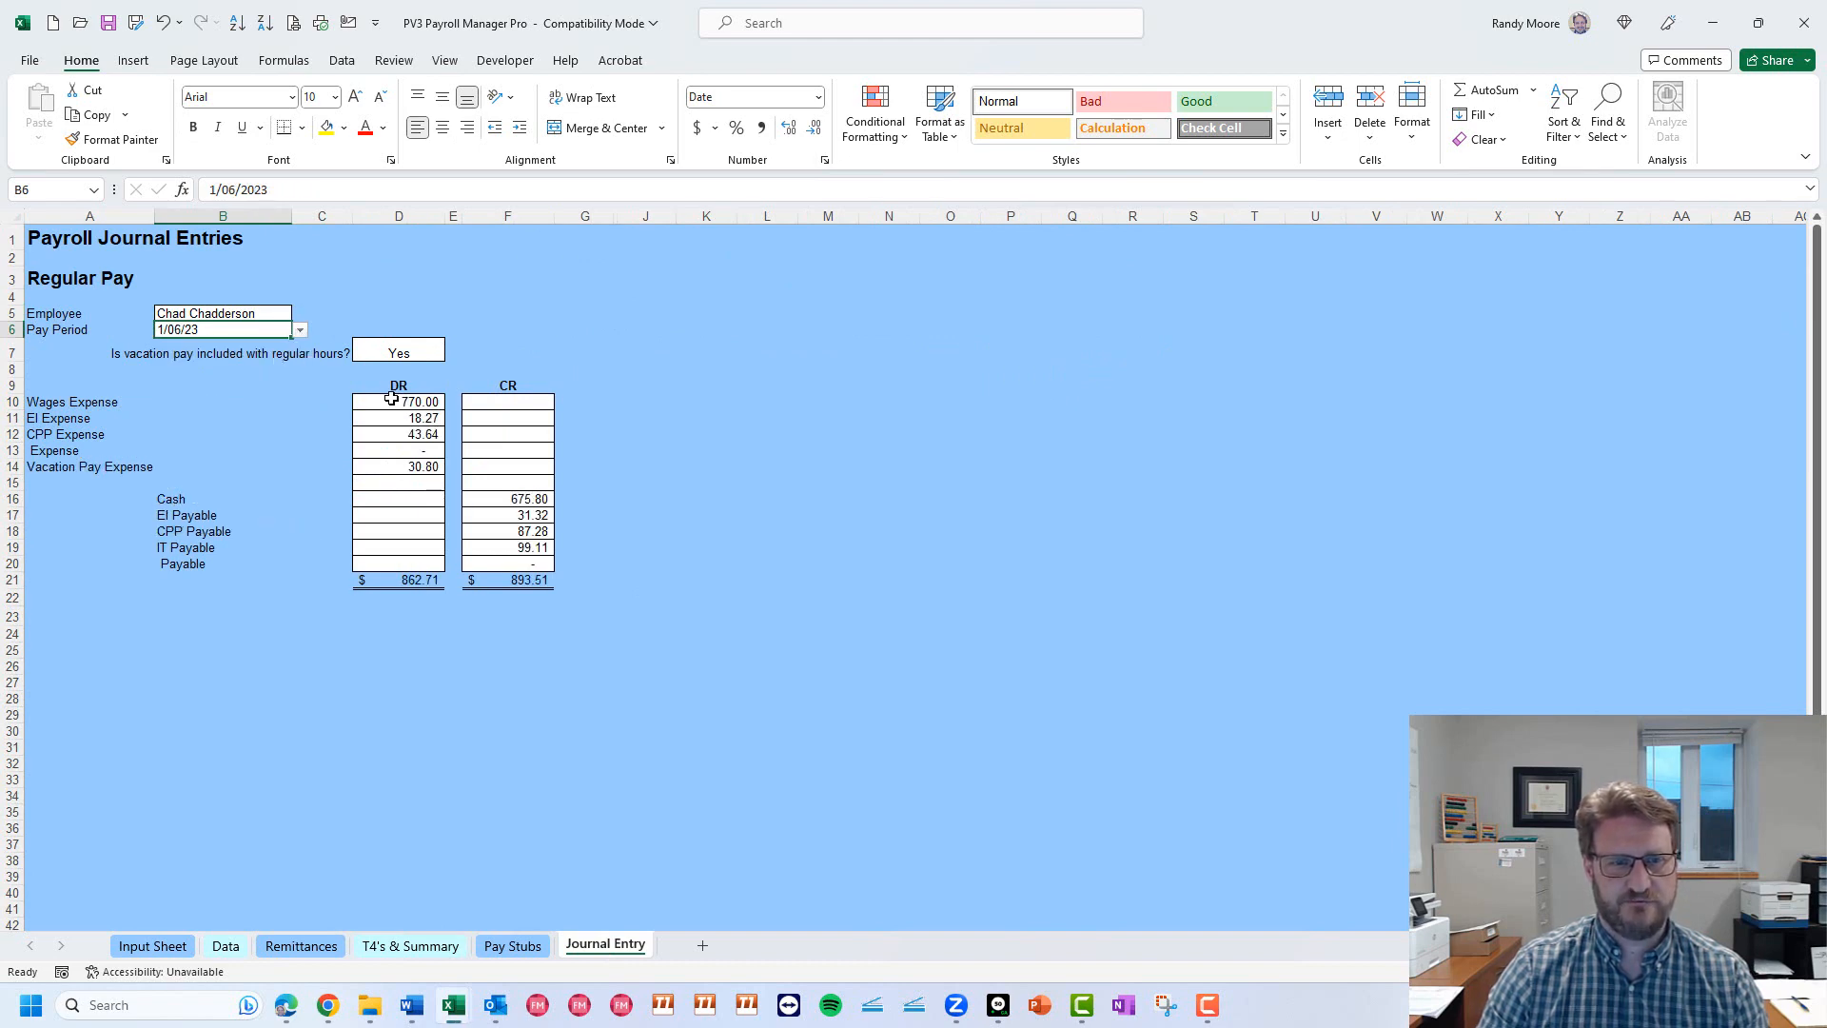
# Switch the option for vacation pay included with regular hours to No, then back to Yes, to compare the journal entries.
pyautogui.click(407, 358)
pyautogui.hotkey('alt', 'Down')
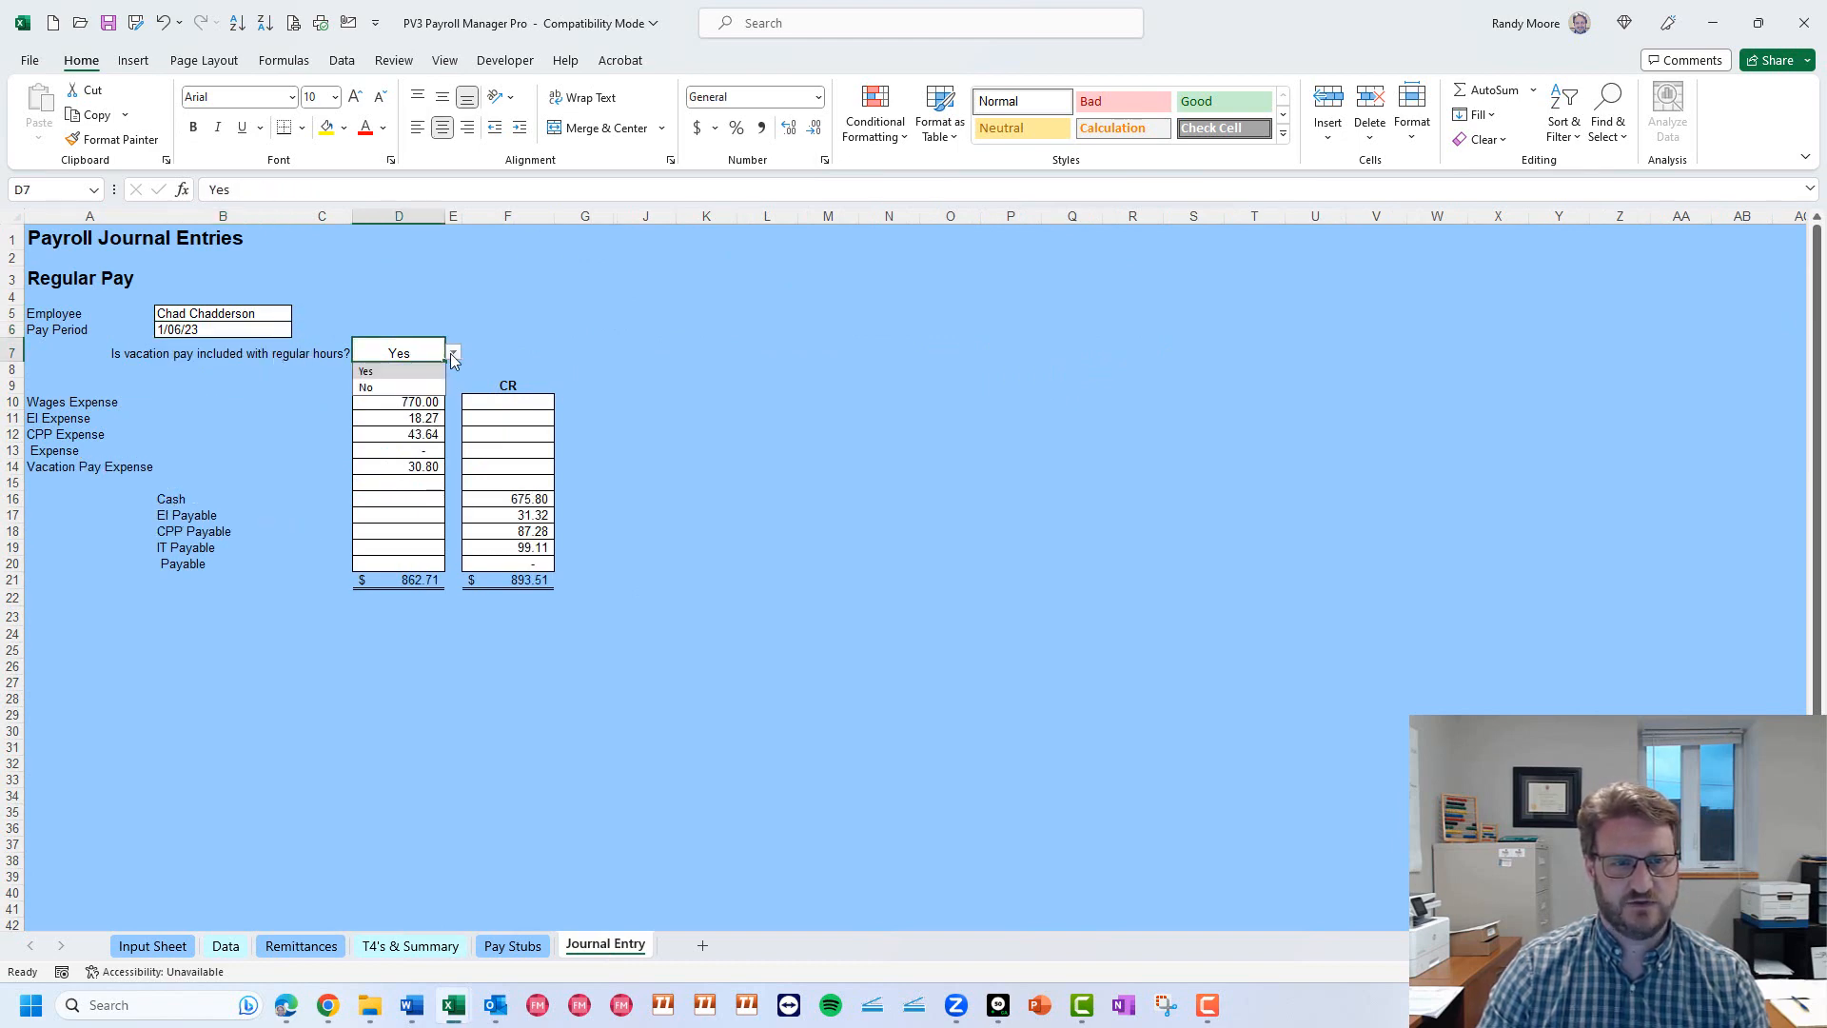
pyautogui.click(412, 387)
pyautogui.click(453, 352)
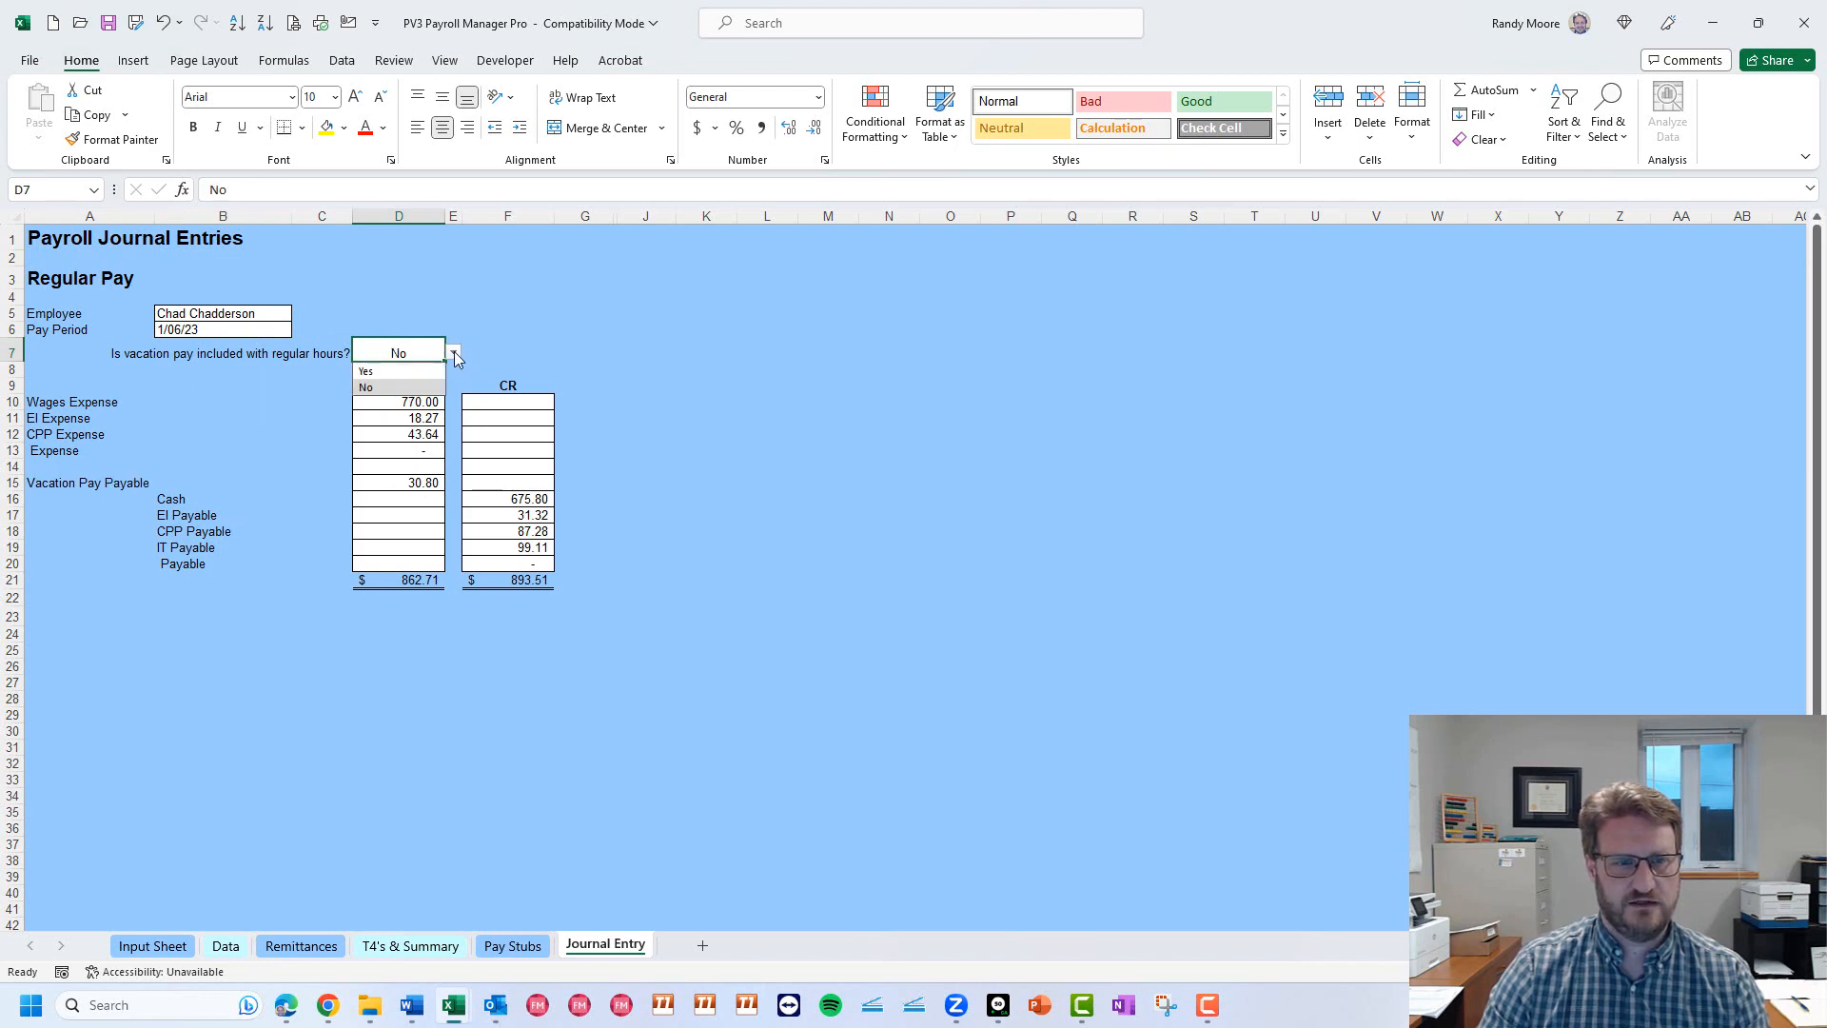
pyautogui.click(404, 371)
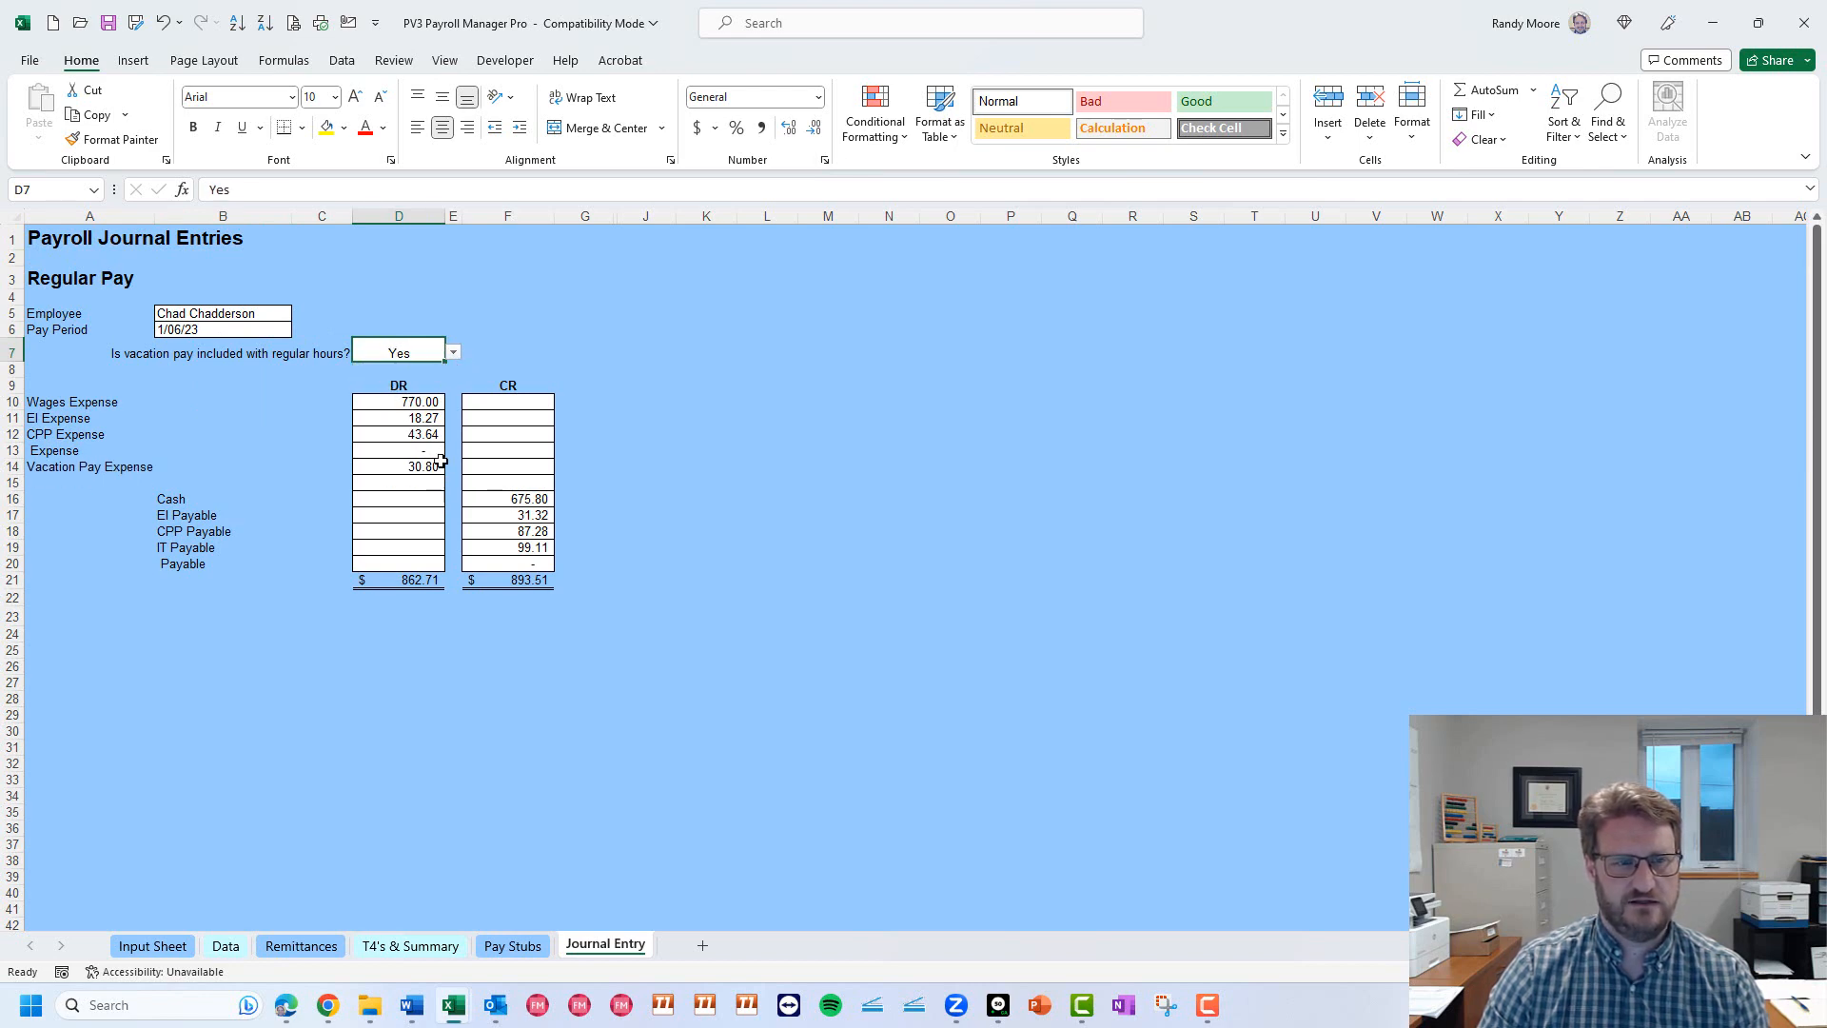
# Check the unnamed expense row and the debit cell below Vacation Pay Expense, then return to the Input Sheet.
pyautogui.click(38, 450)
pyautogui.click(396, 485)
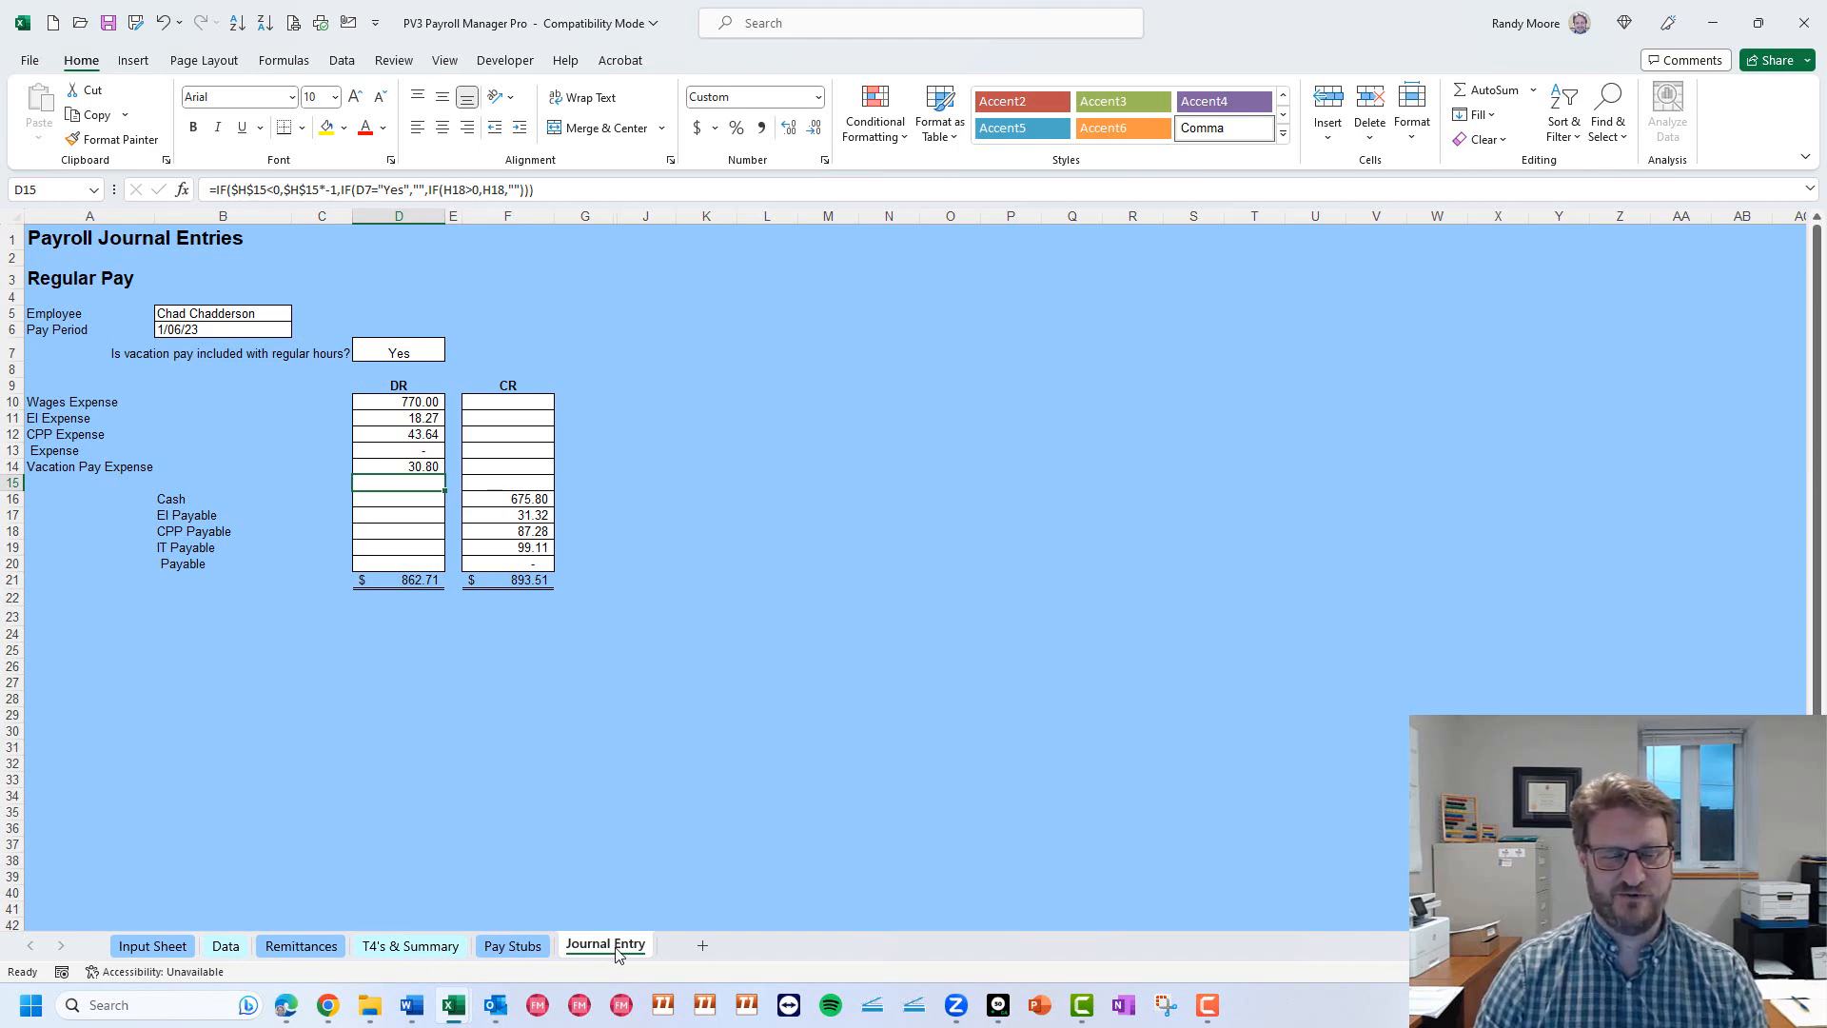
pyautogui.click(152, 946)
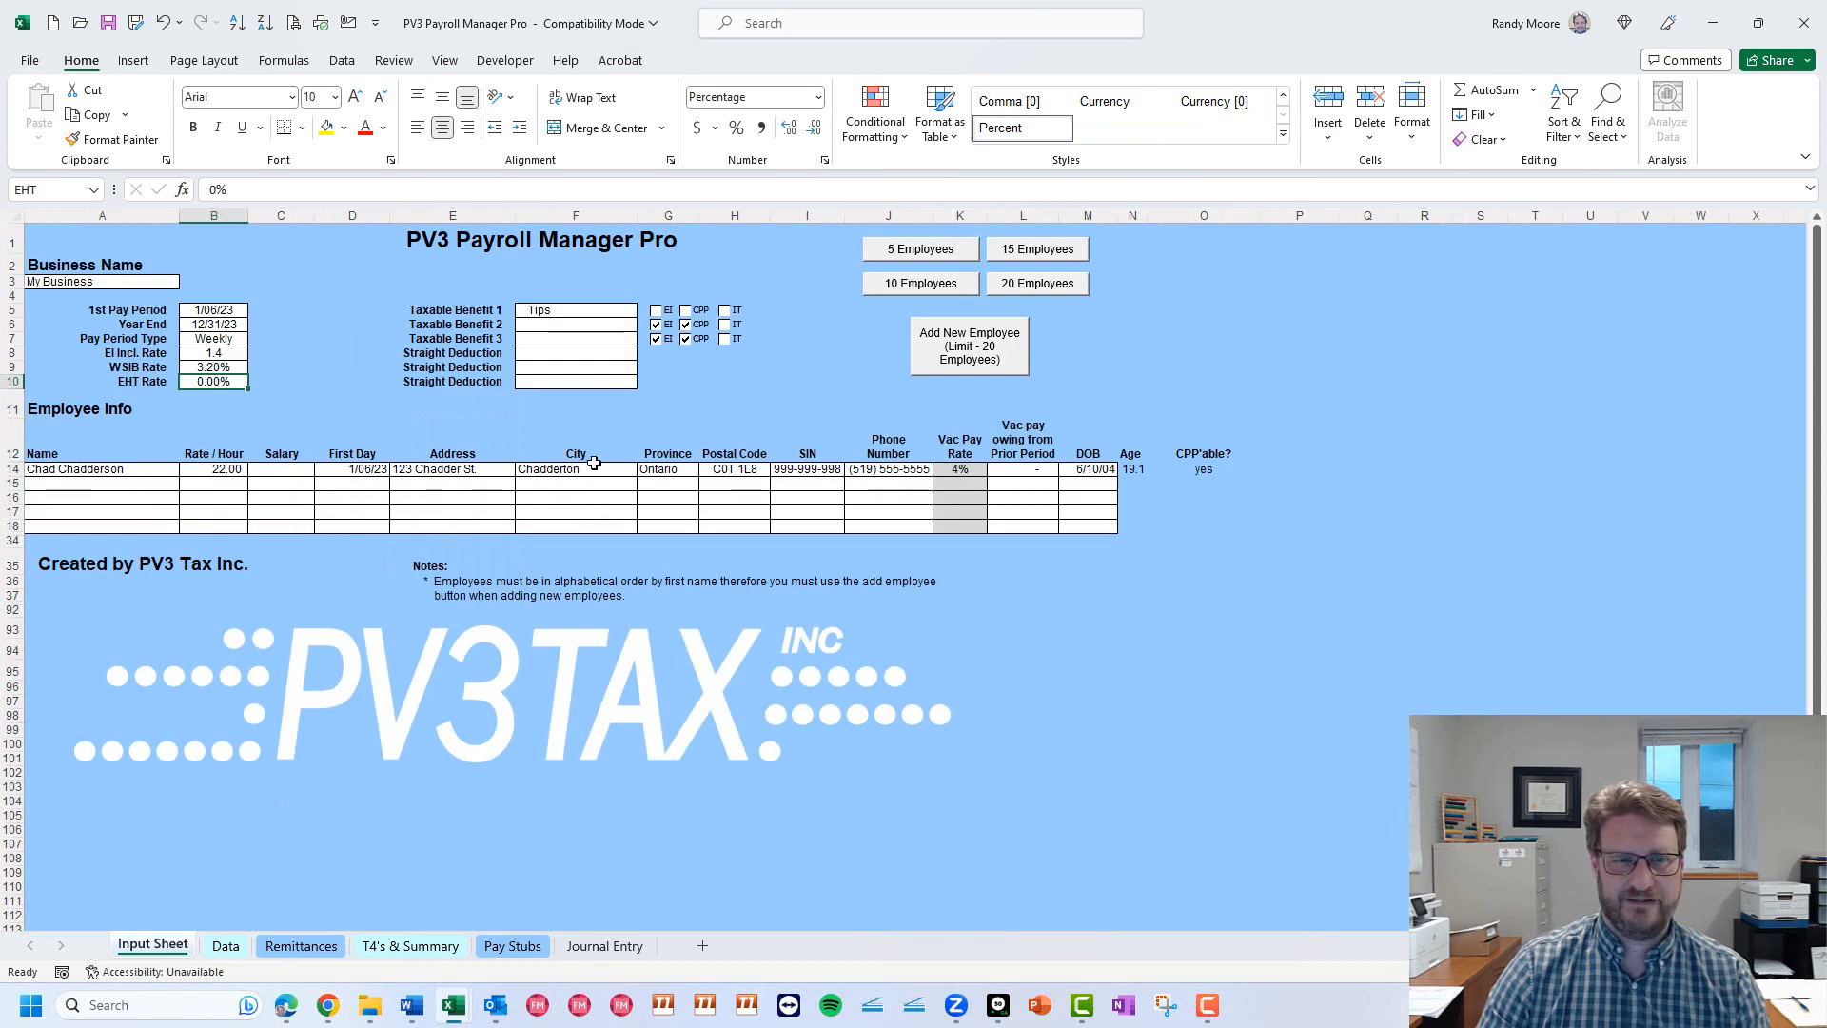